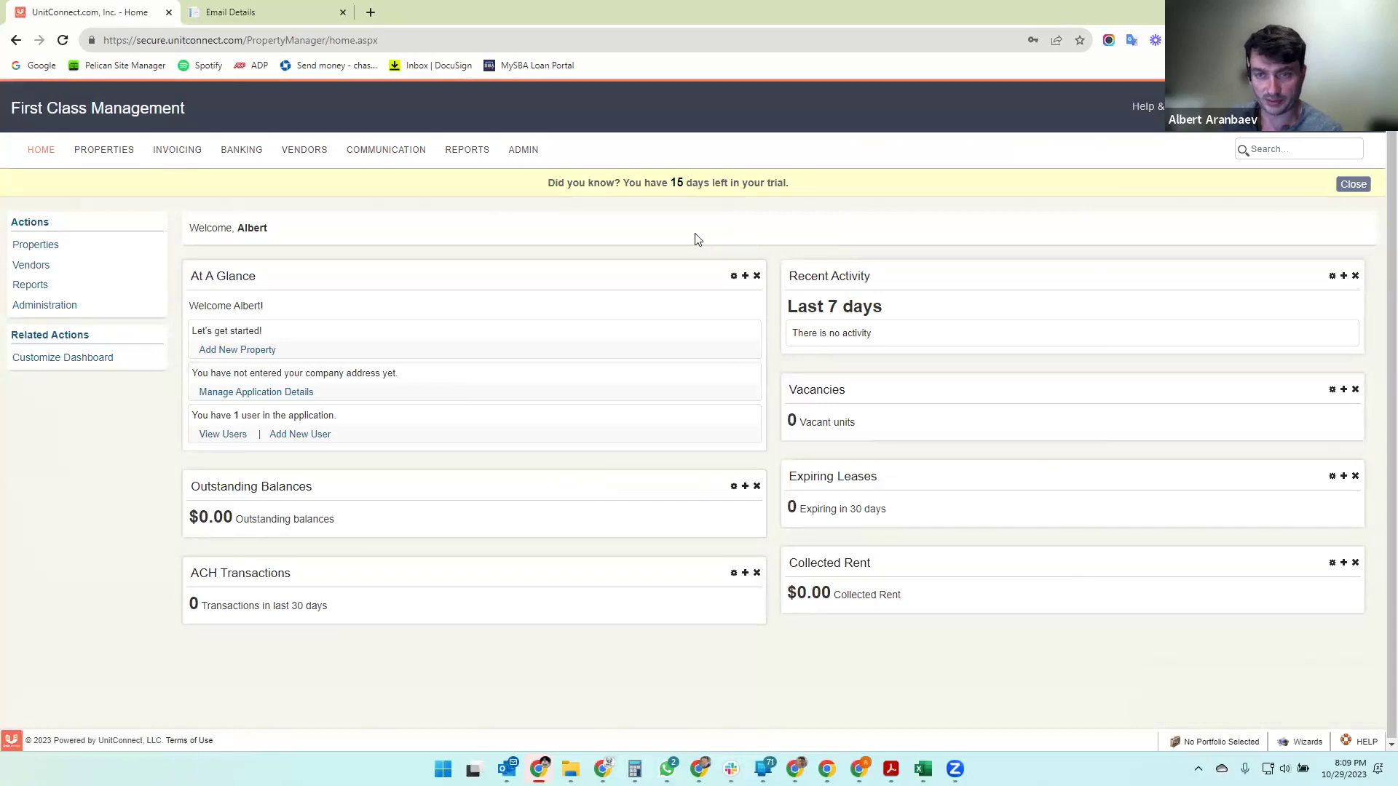
- Close the yellow free-trial banner on the First Class Management home dashboard
click(1352, 184)
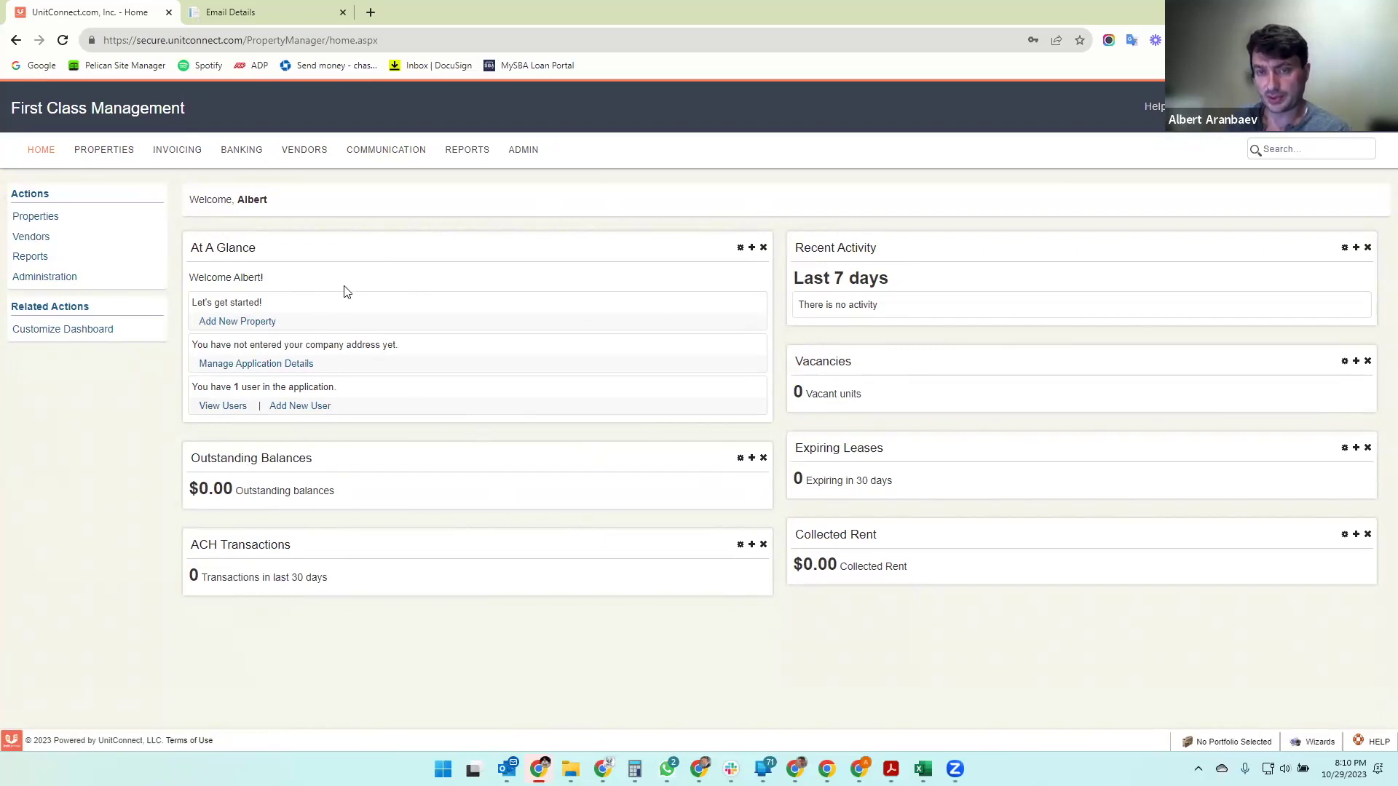
- From ADMIN, open Manage Application Details under Application Management
click(522, 153)
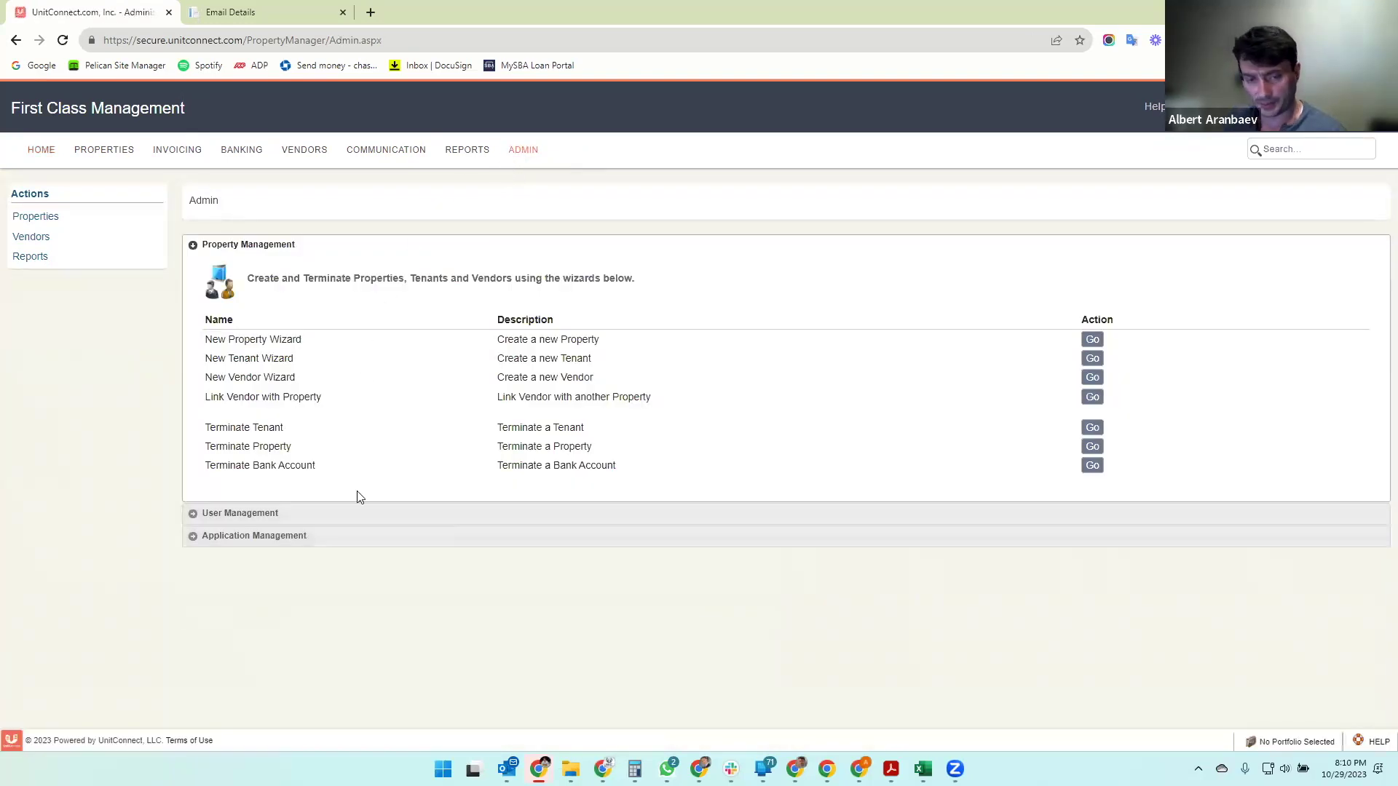
click(343, 535)
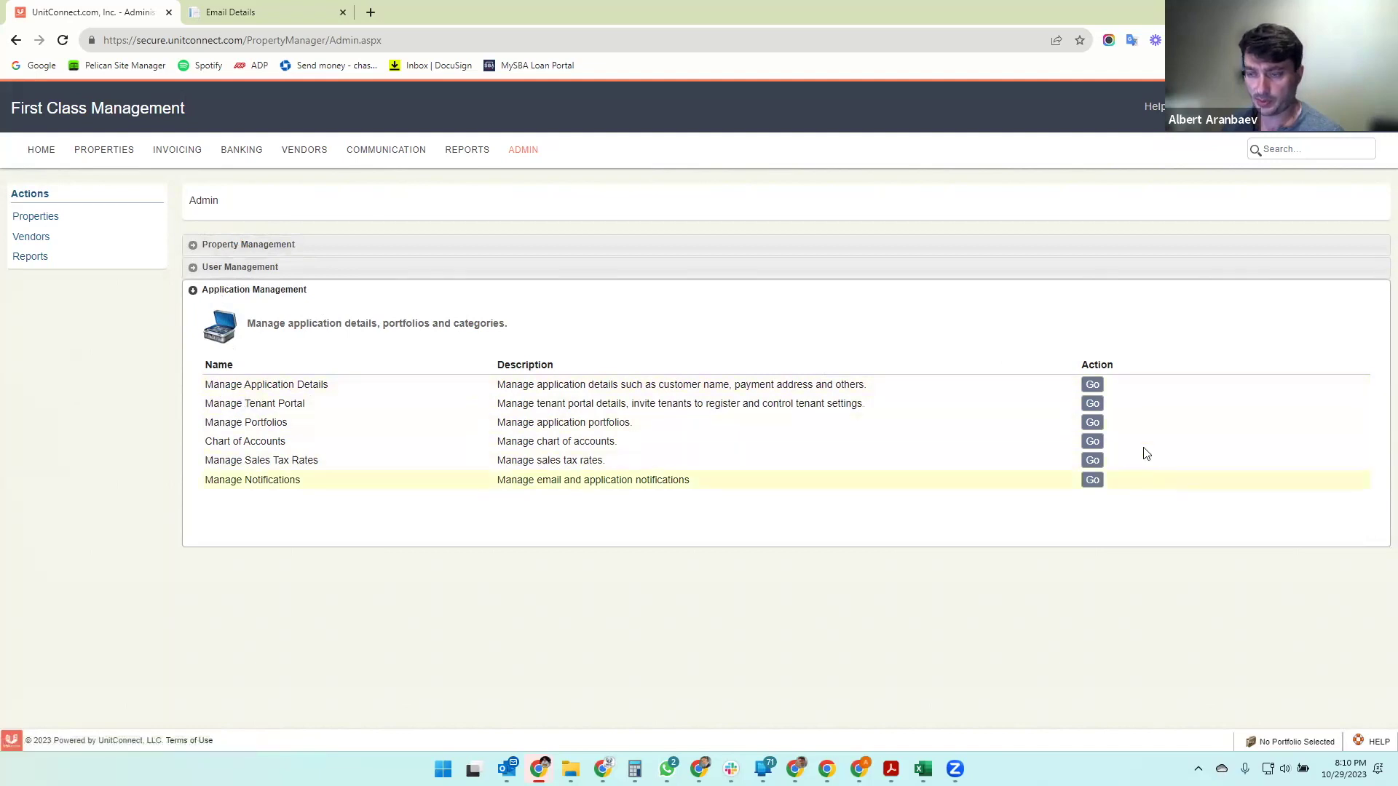
click(1095, 386)
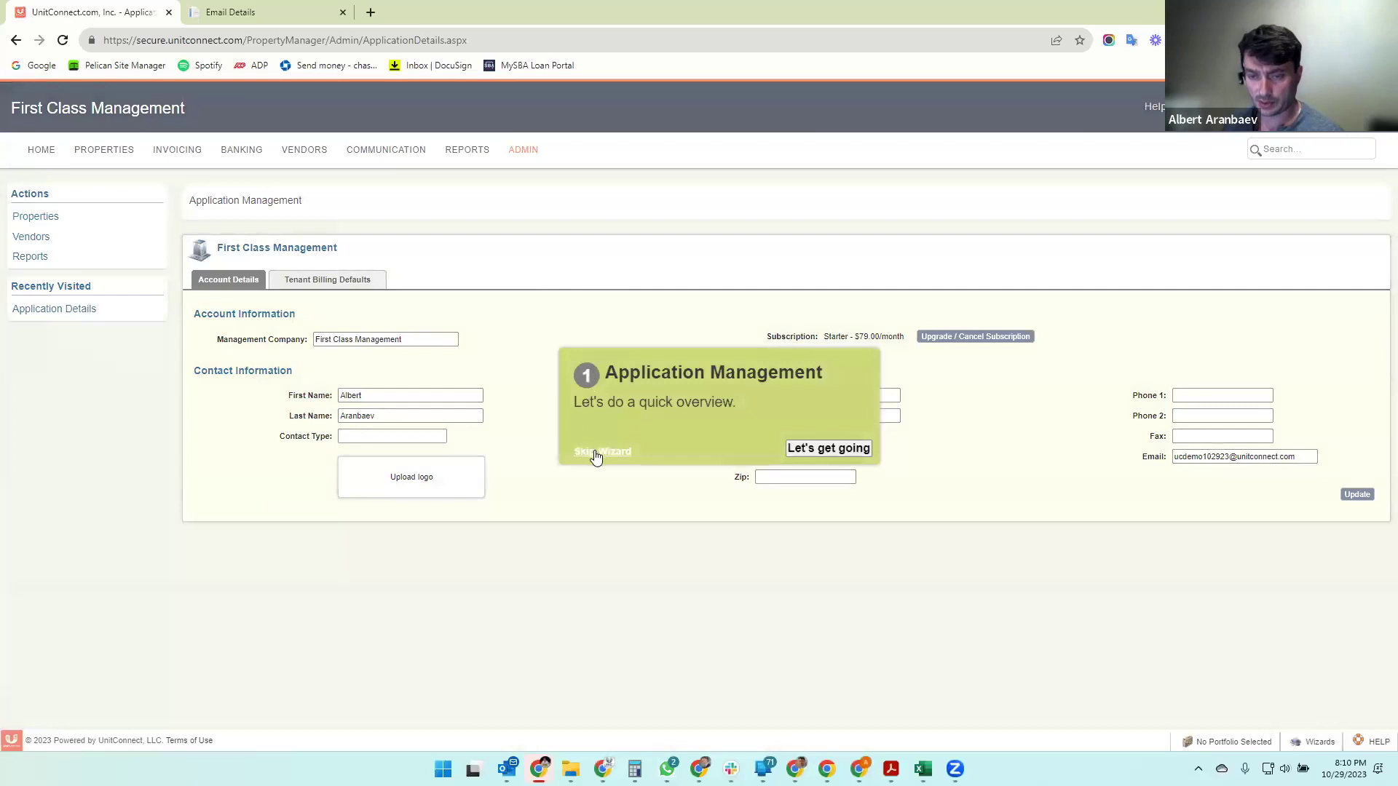
- Skip the overview tour and review the company name and contact fields
click(603, 455)
click(1374, 710)
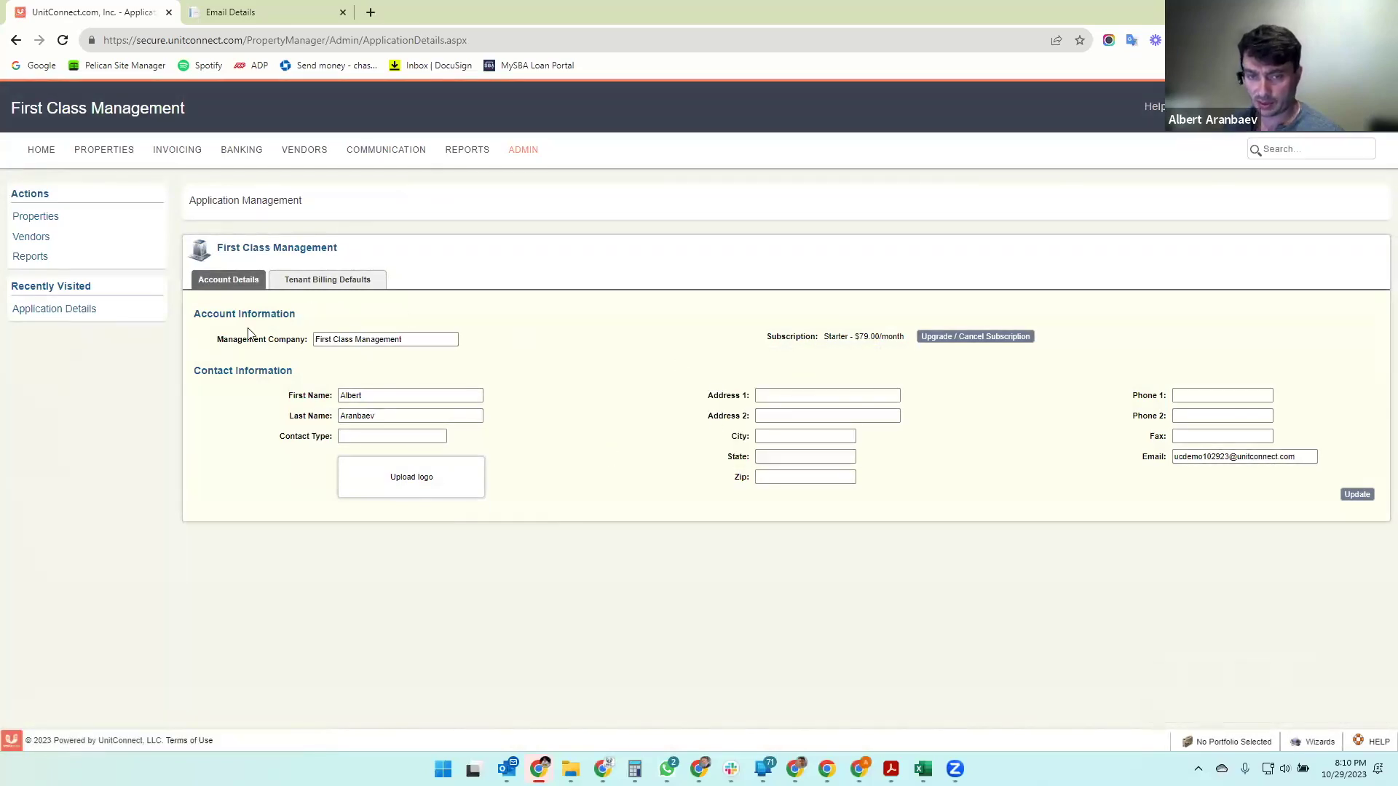
triple_click(423, 340)
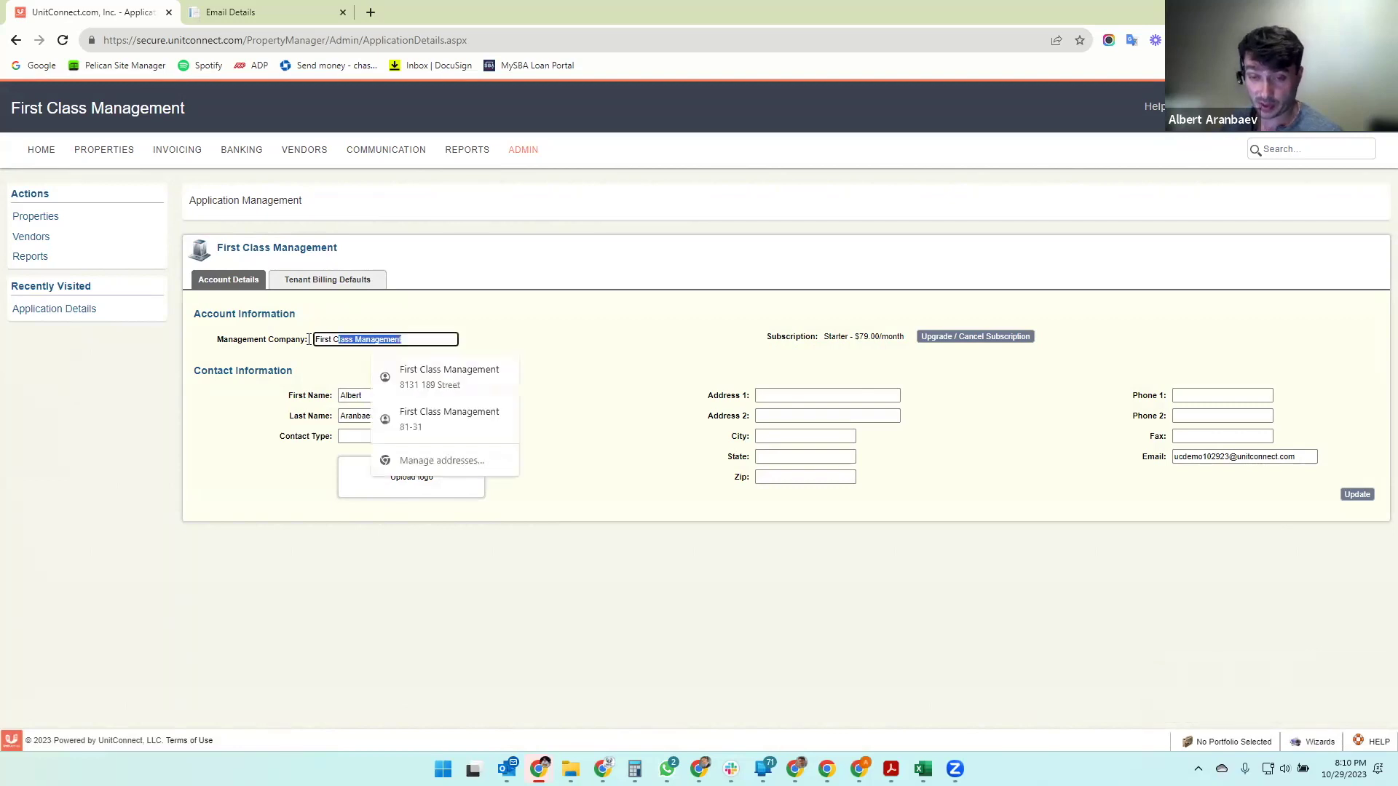
click(552, 359)
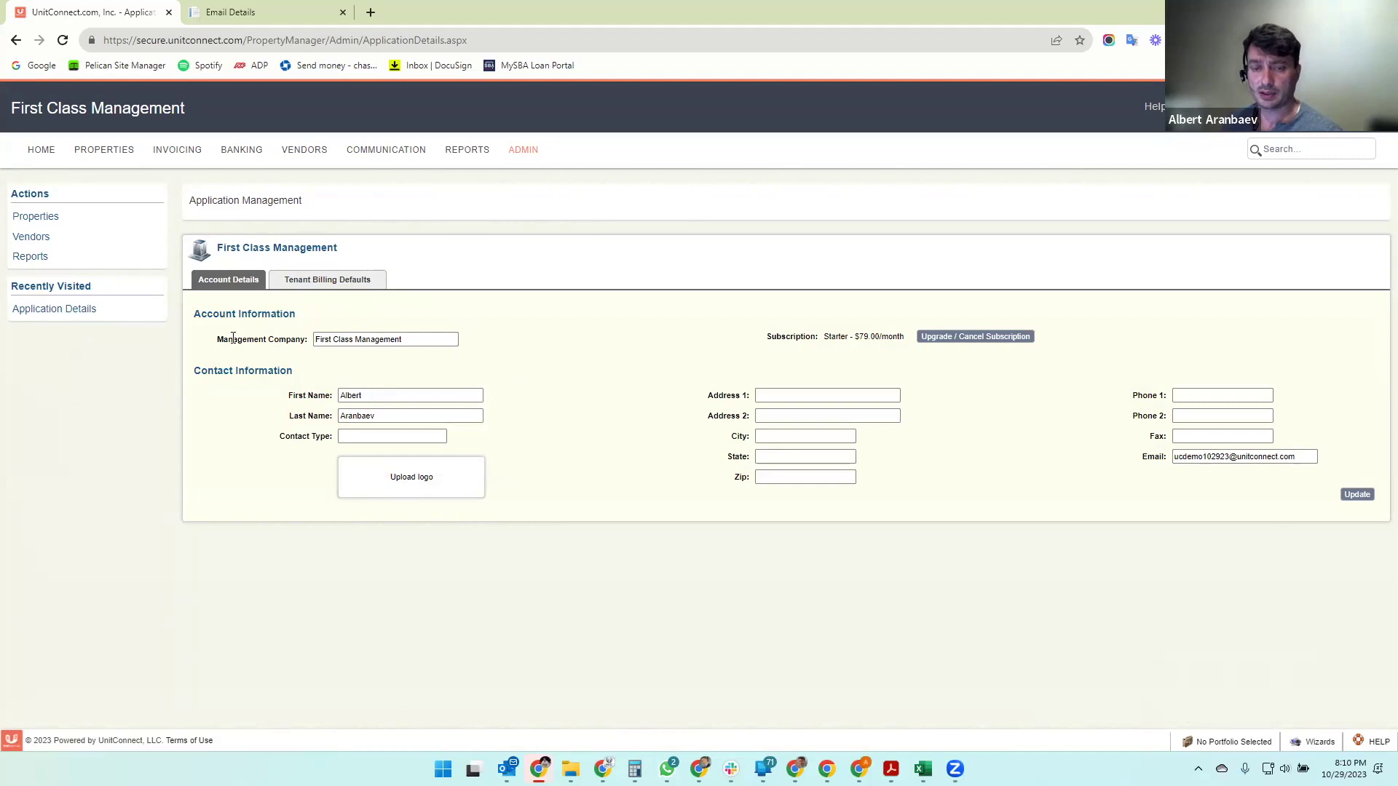
drag(437, 343, 295, 331)
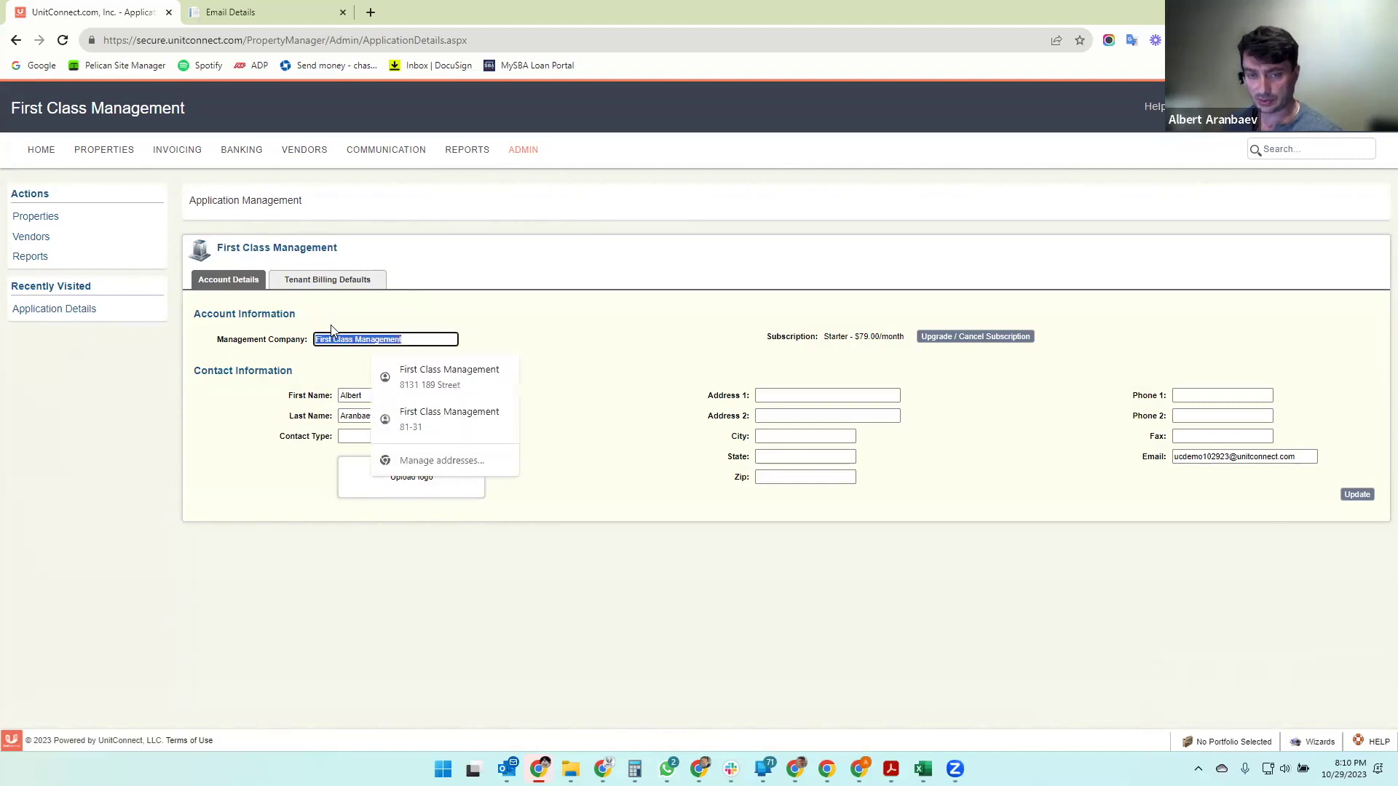
click(298, 339)
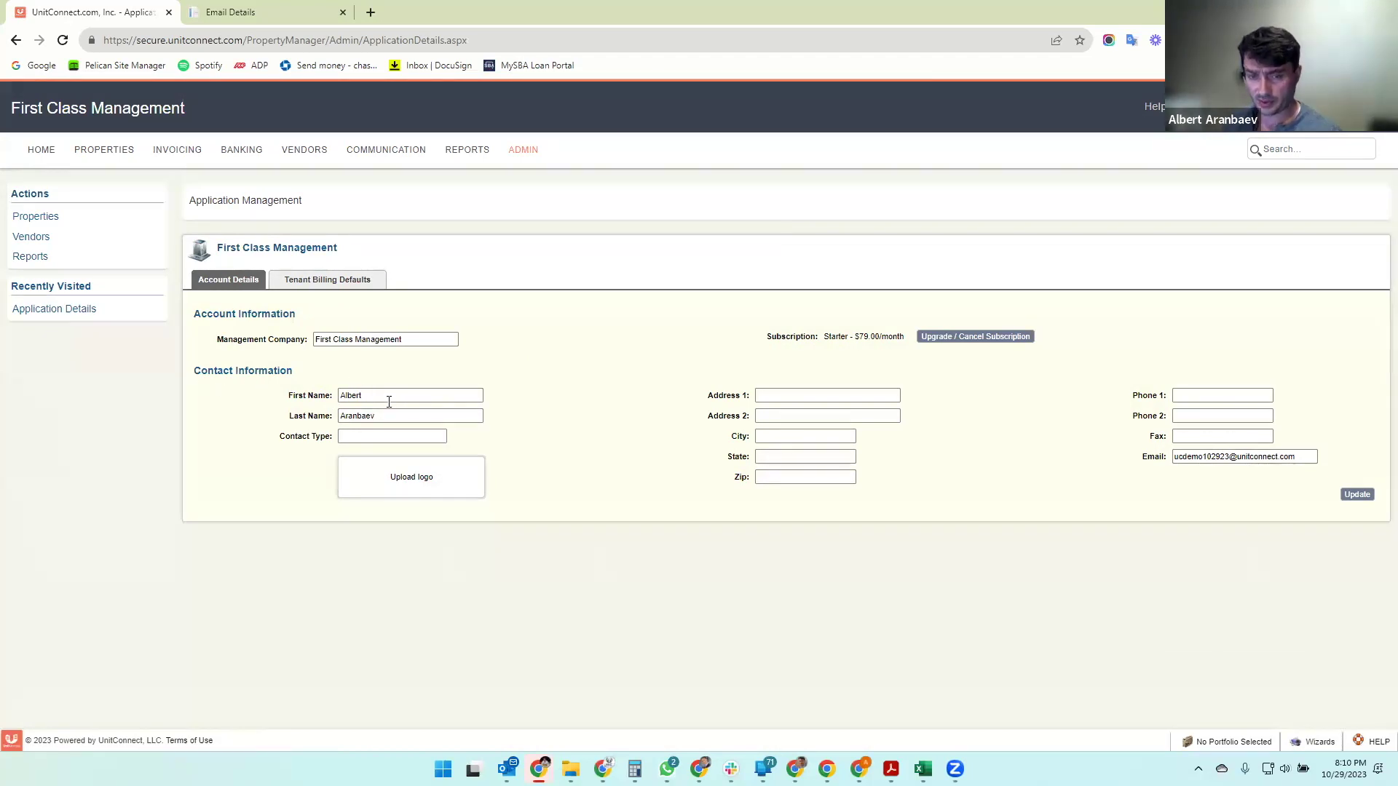
click(388, 395)
click(400, 421)
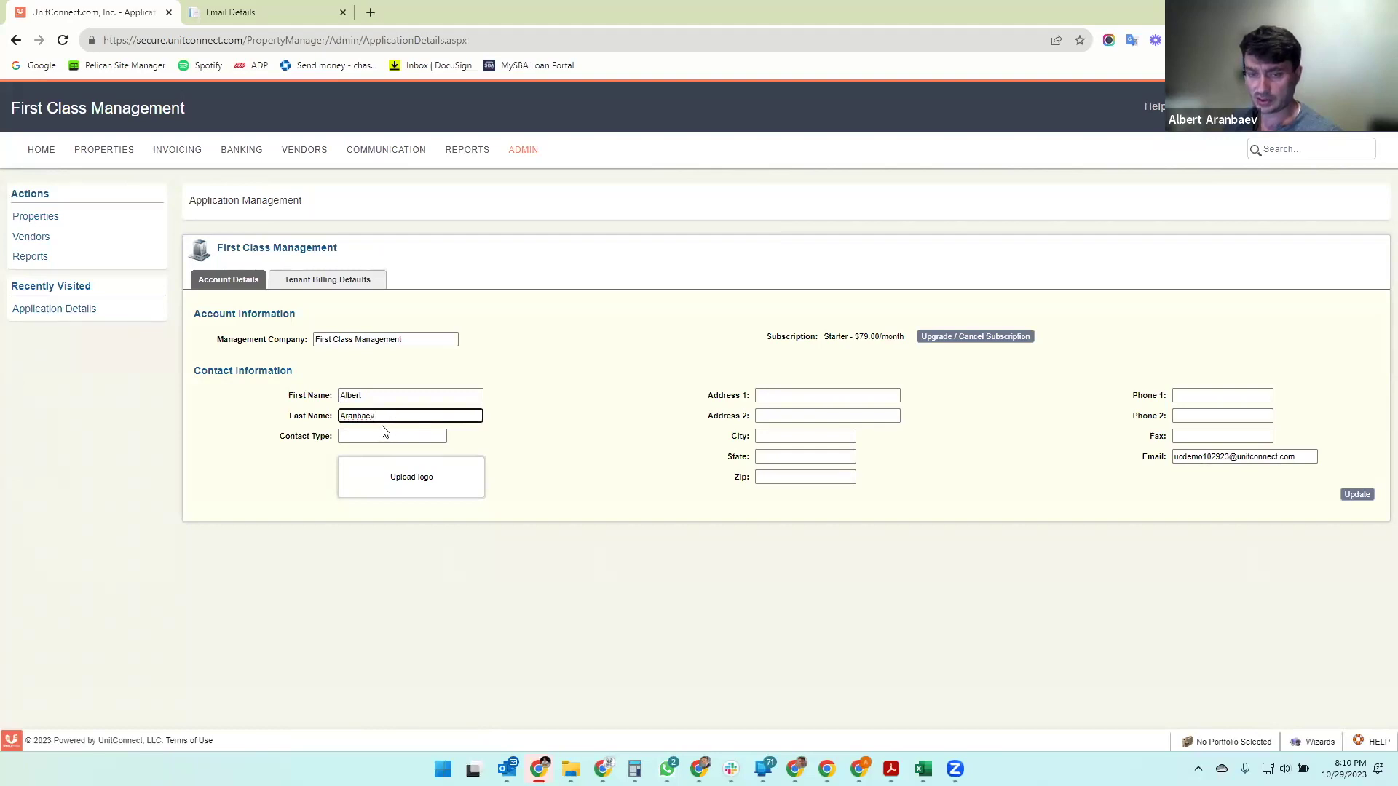
click(386, 435)
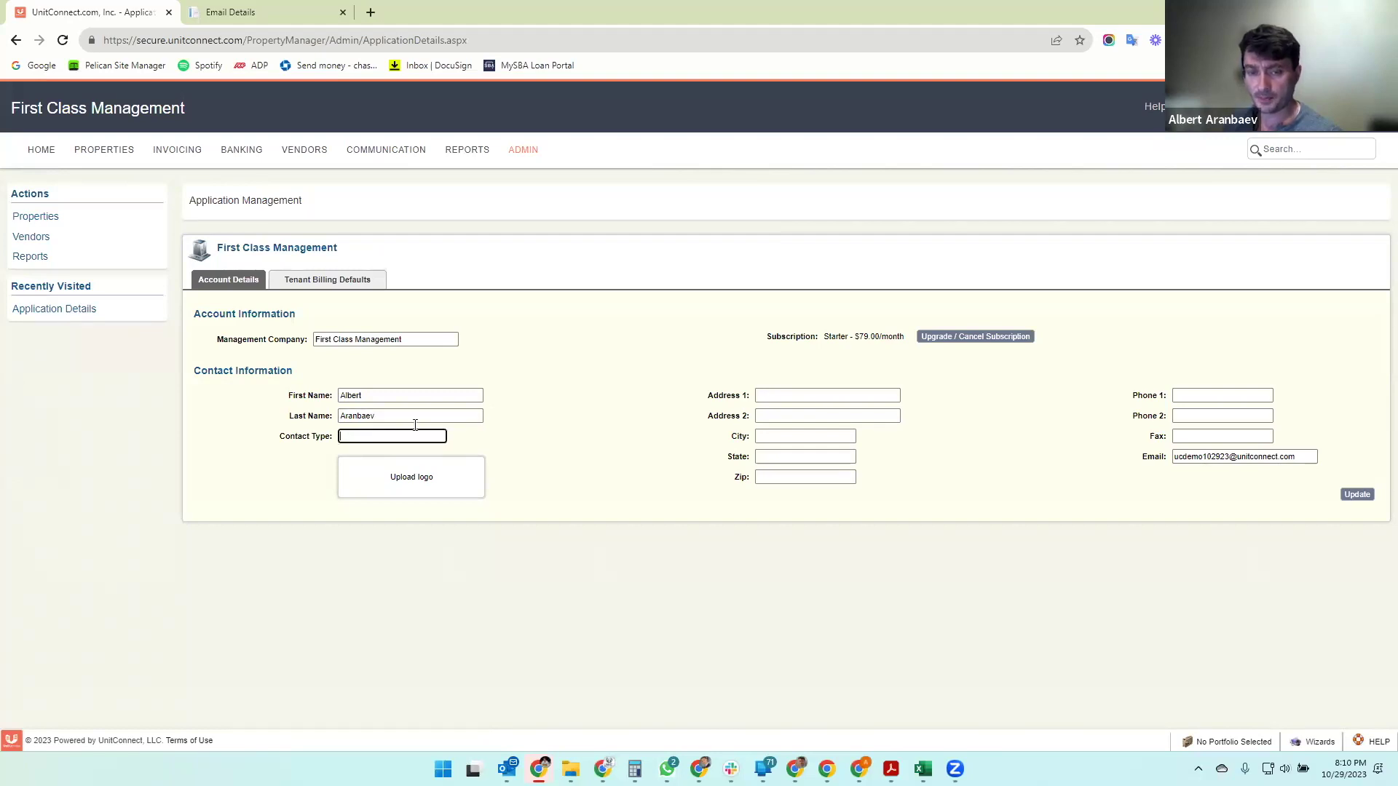
- Enter the company's street address, city, state, zip code and main phone number
click(806, 396)
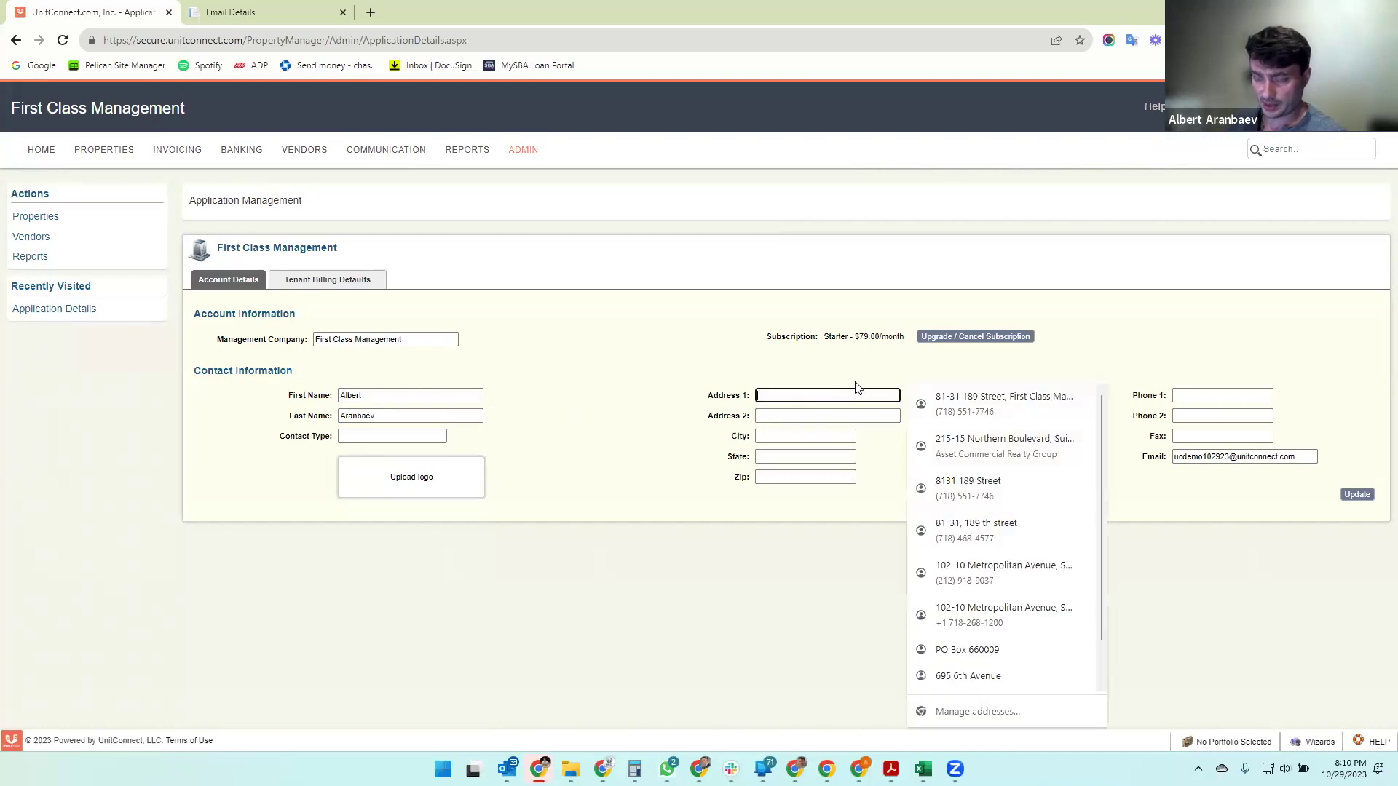
text(10)
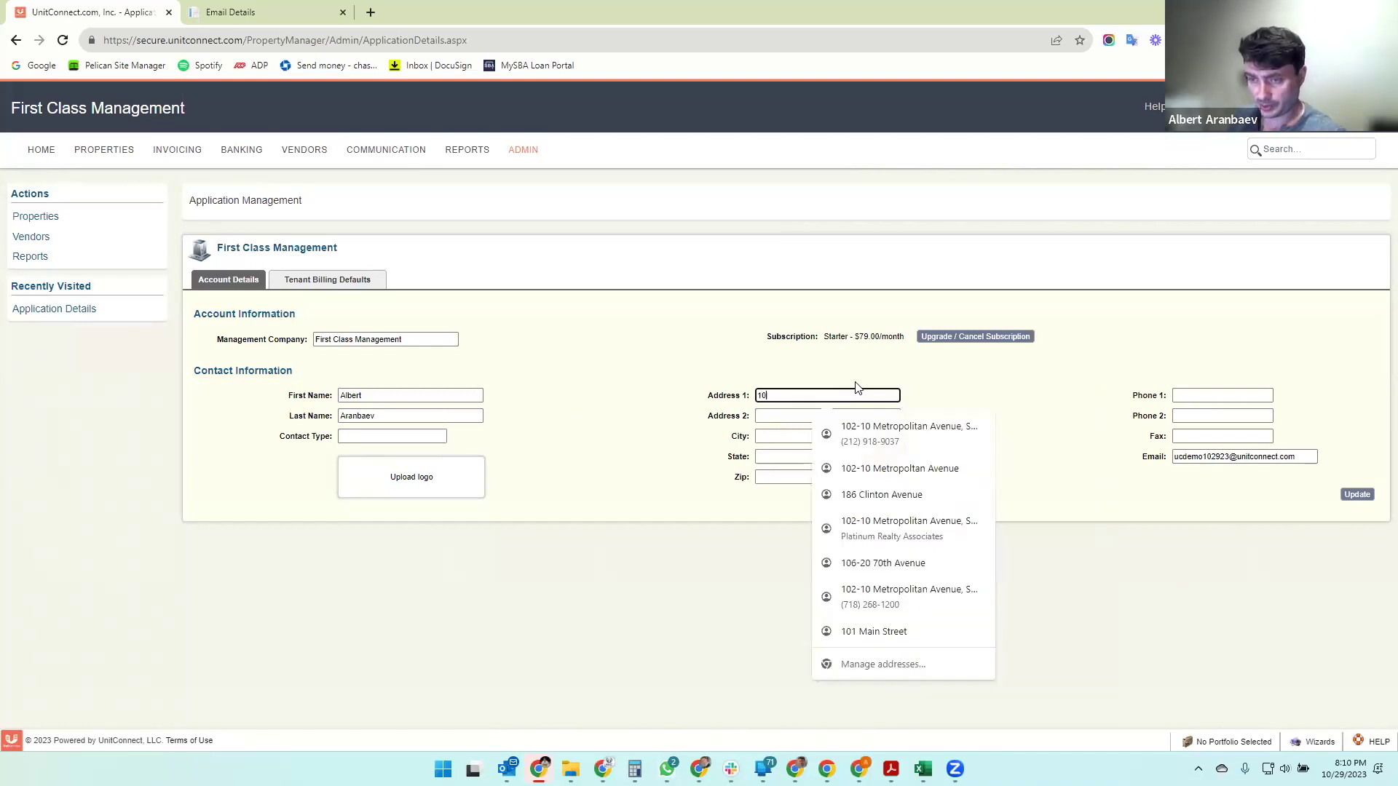
text(1 Main Street)
key(Tab)
key(Tab)
text(New York)
key(Tab)
text(NY)
key(Tab)
text(11423)
key(Tab)
text((718) 555-1212)
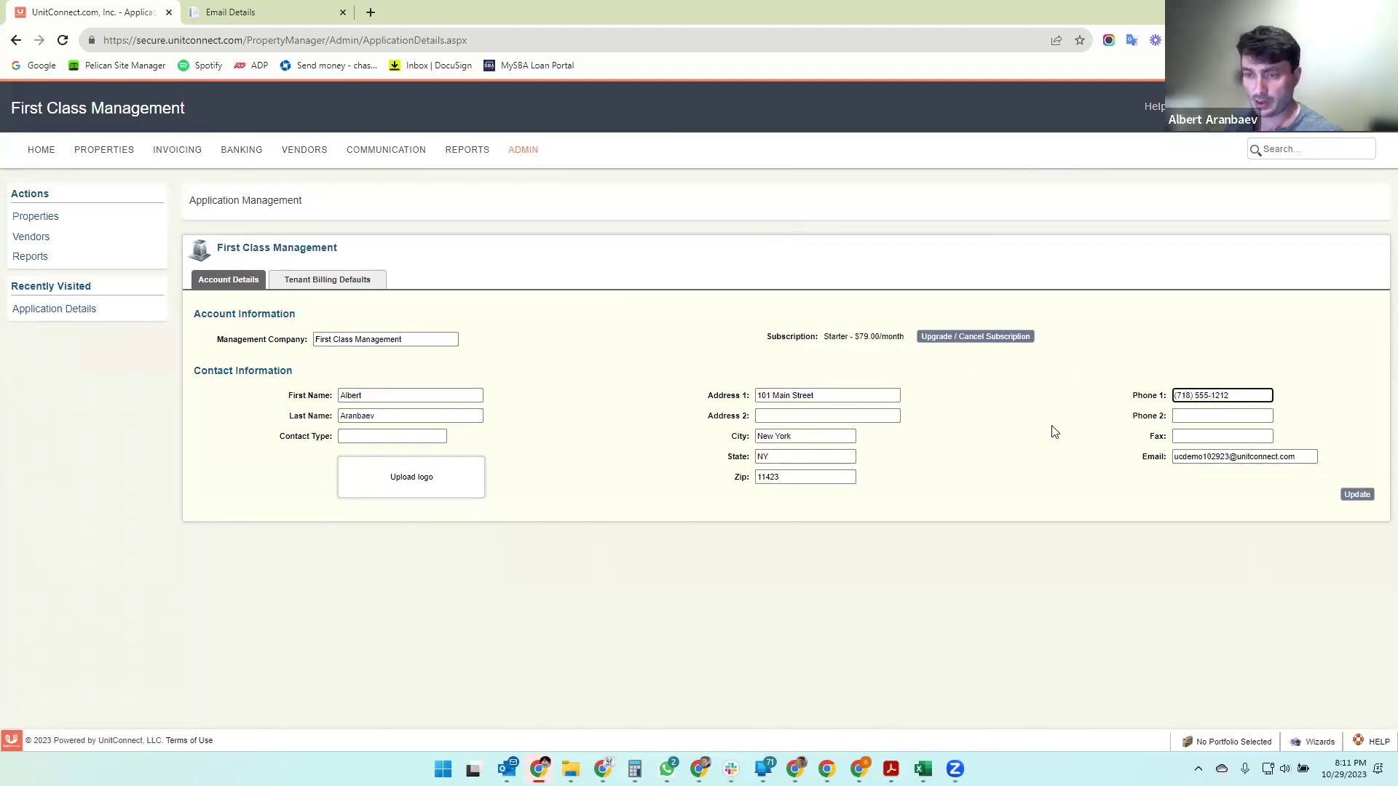
click(582, 219)
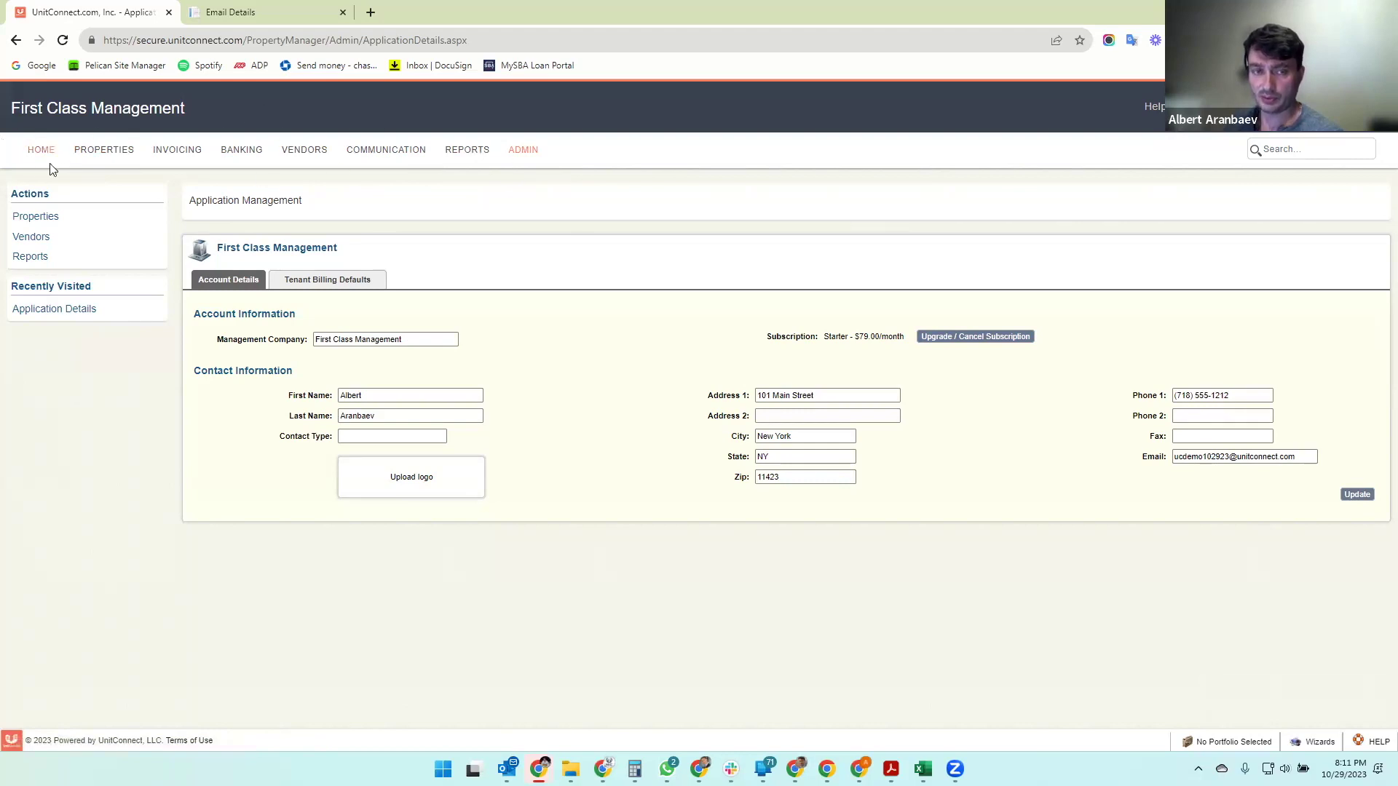
- Return to ADMIN, dismiss Chrome's save-address prompt, and launch the New Property Wizard
click(524, 151)
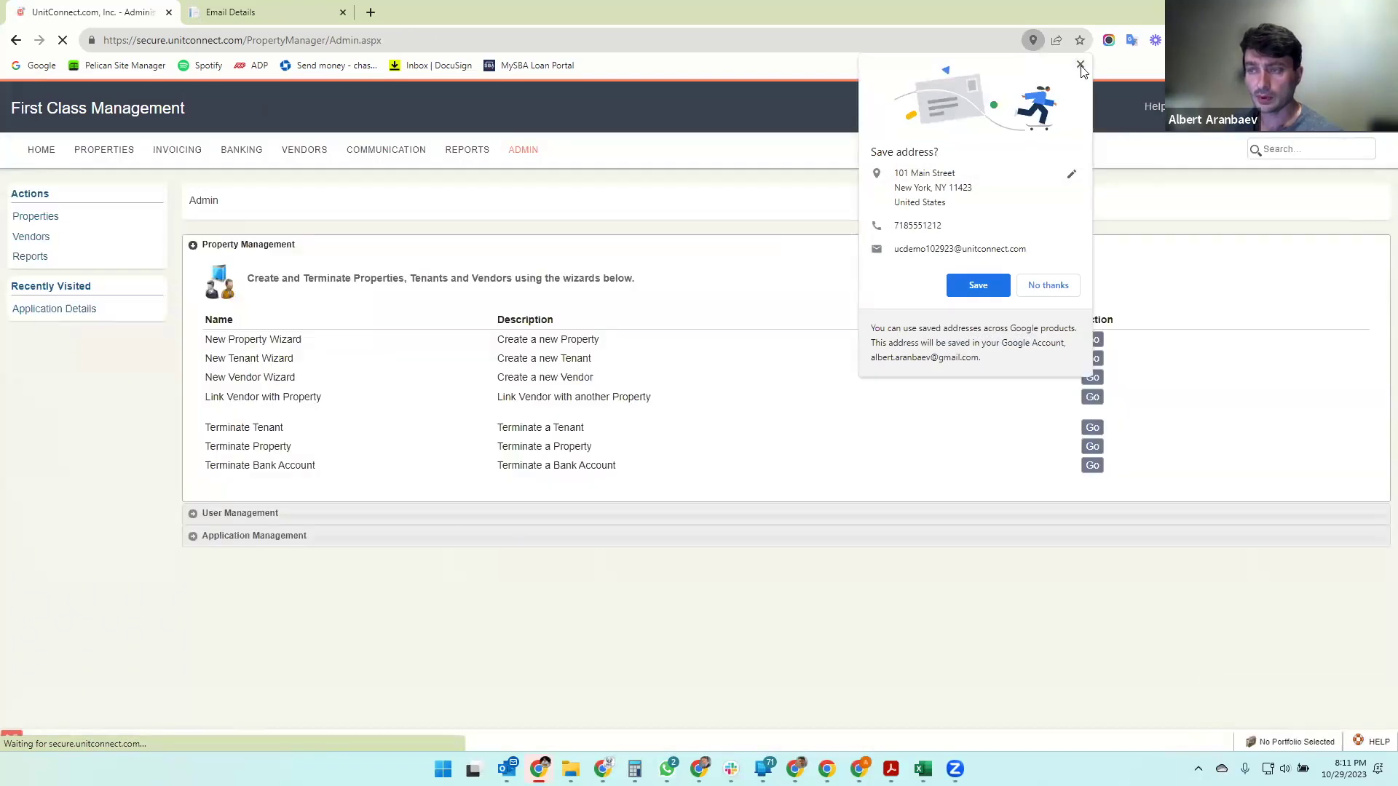
click(1082, 67)
drag(207, 340, 348, 351)
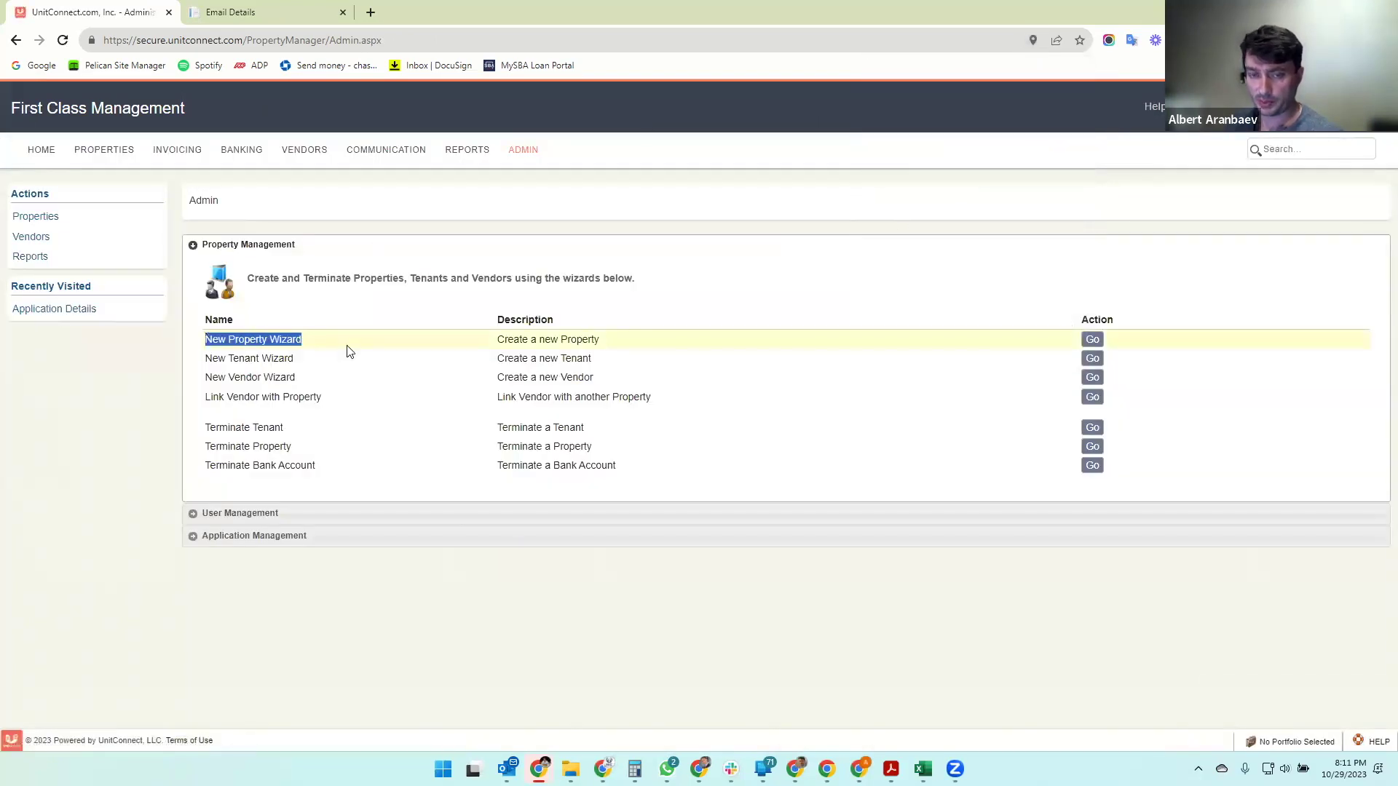
click(1092, 339)
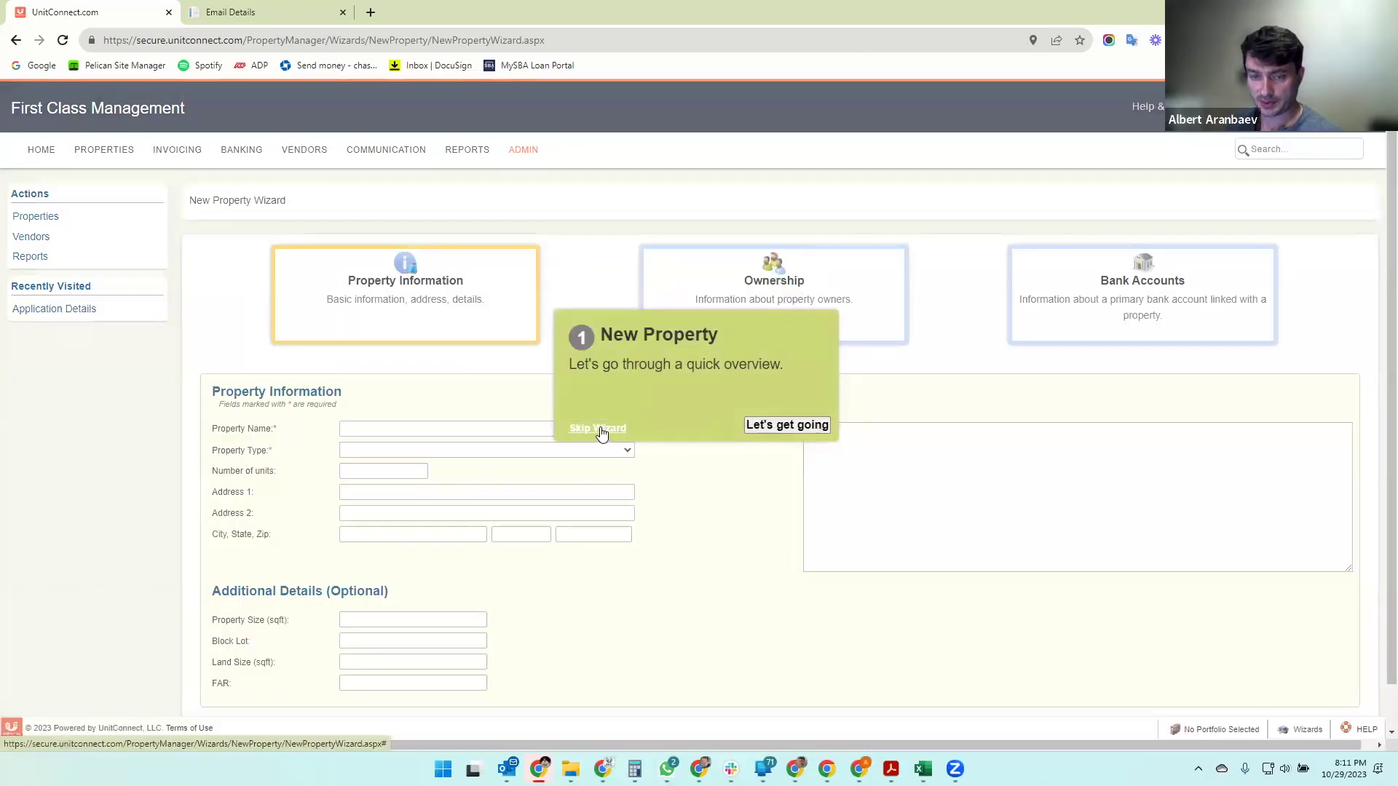
- Skip the tour and name the property '111 Main Street Holdings, LLC'
click(598, 429)
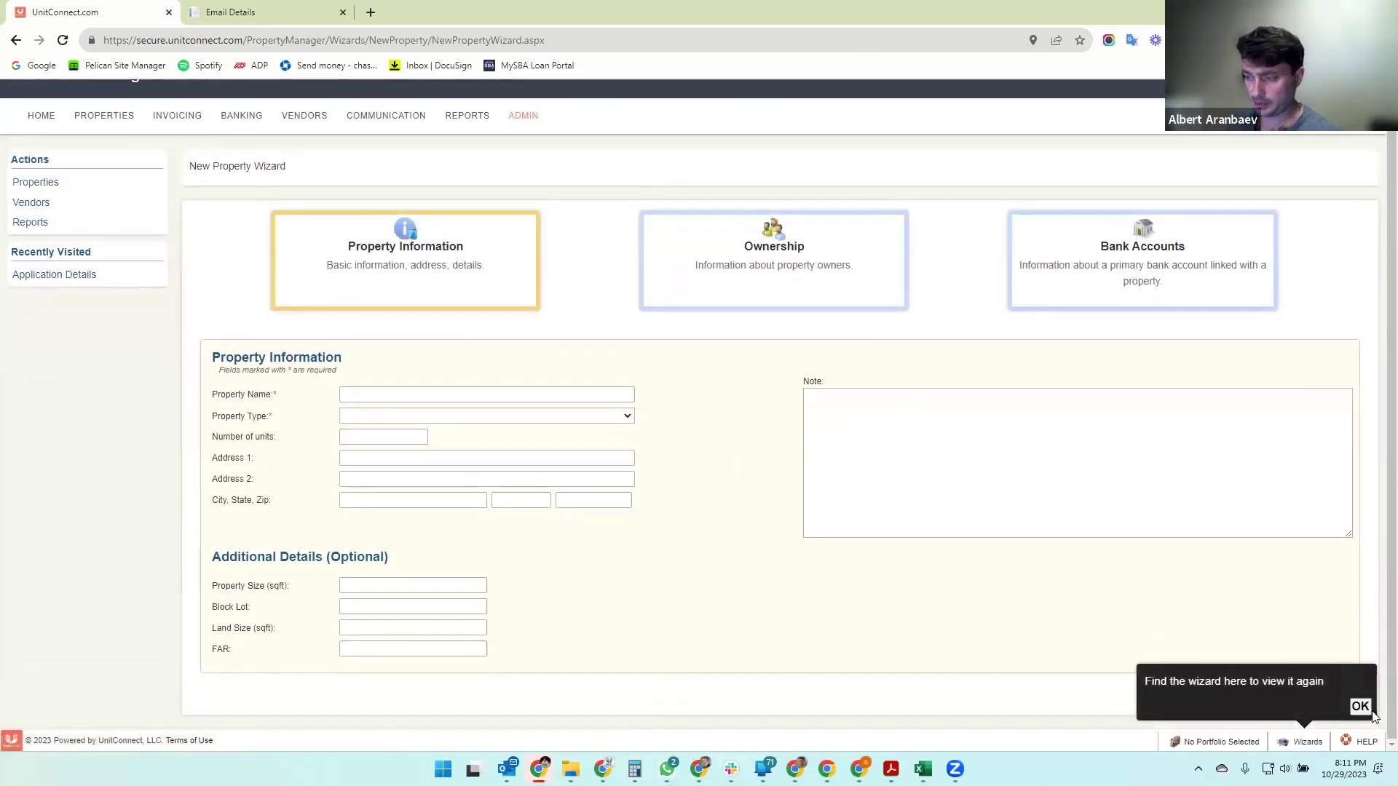
click(1361, 708)
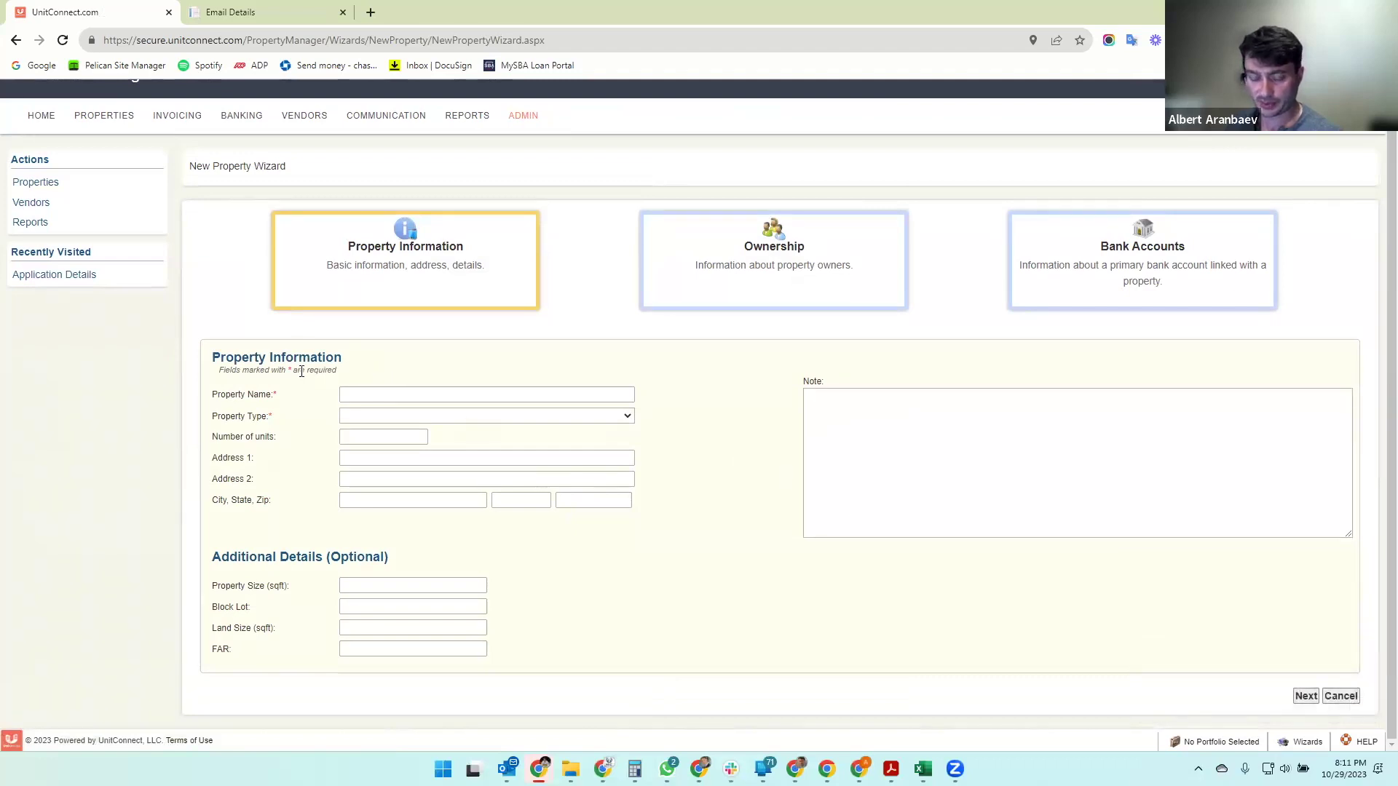
click(358, 394)
click(363, 354)
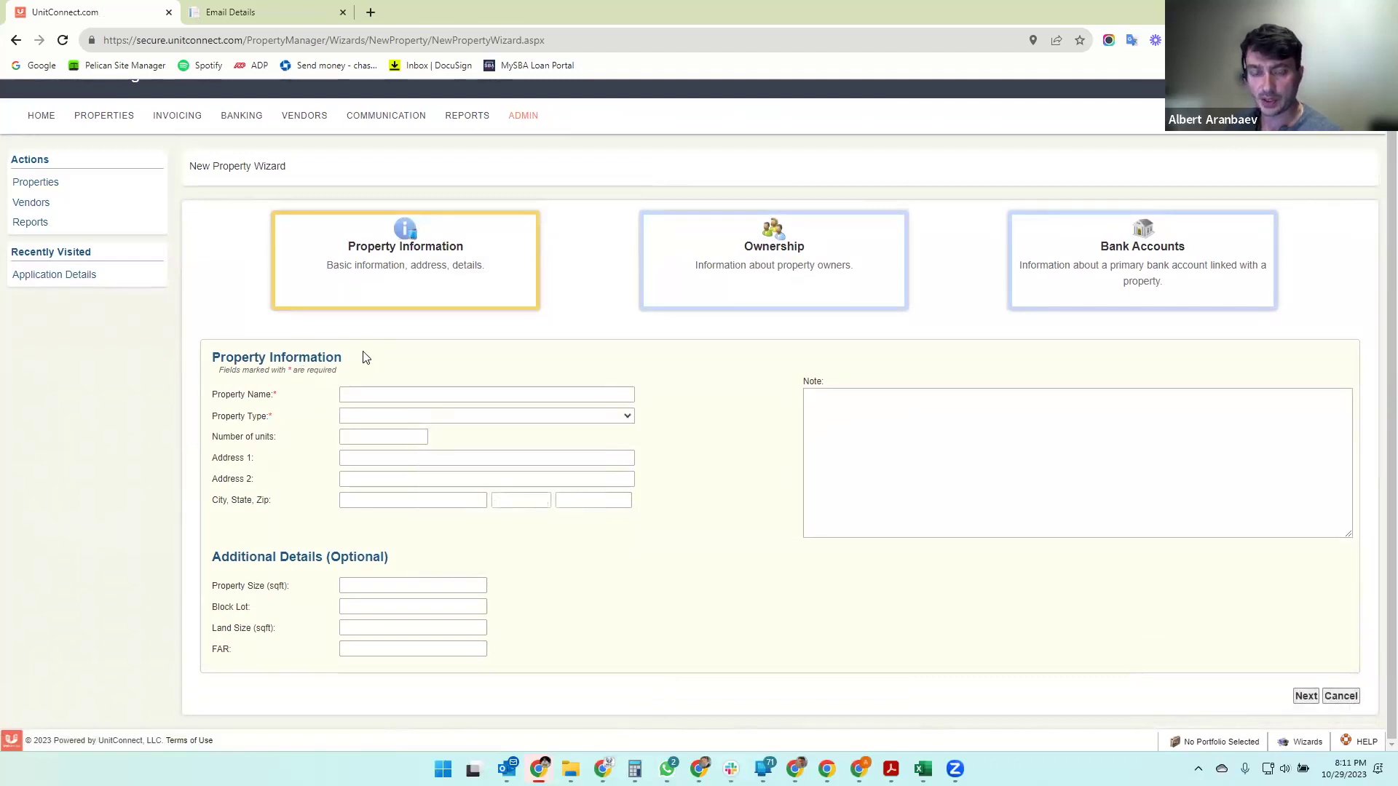
click(374, 394)
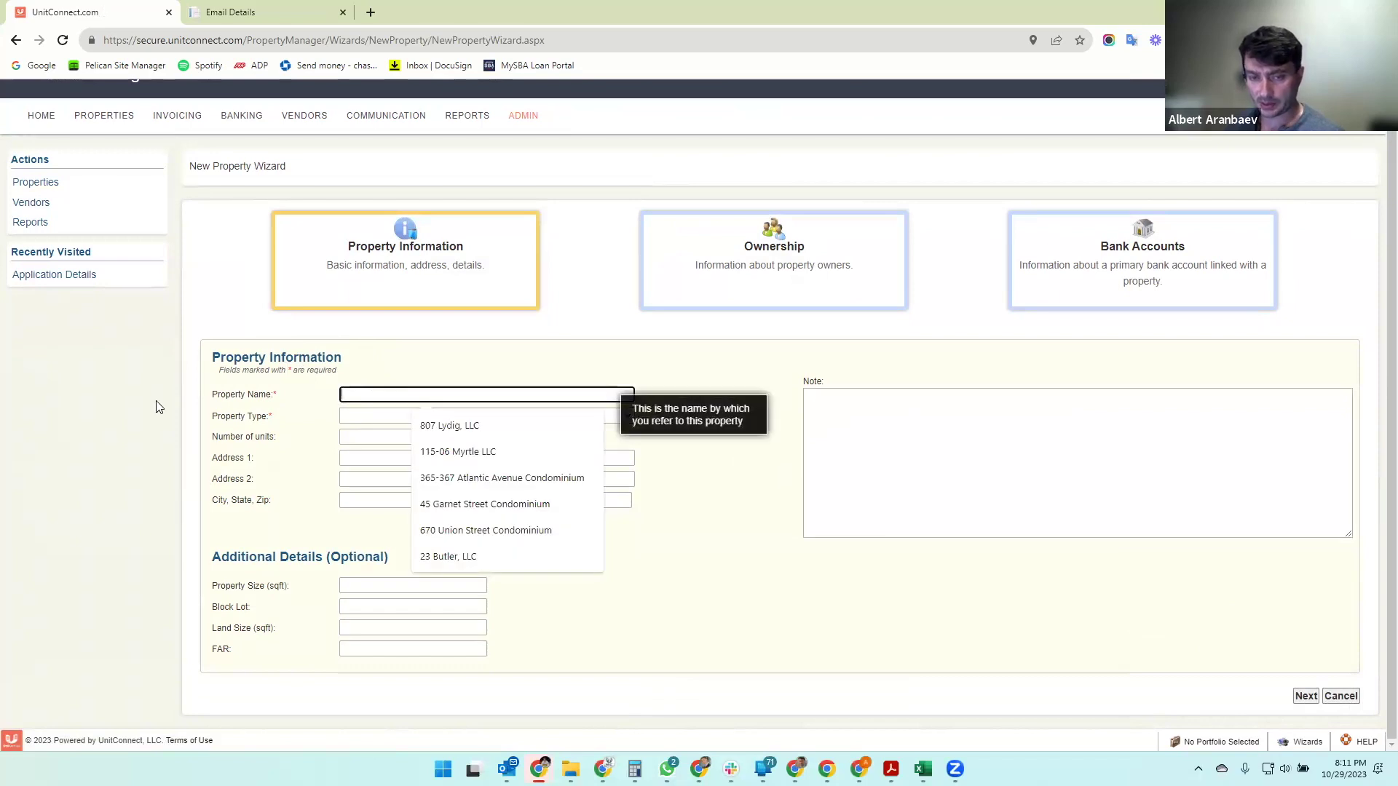
click(323, 396)
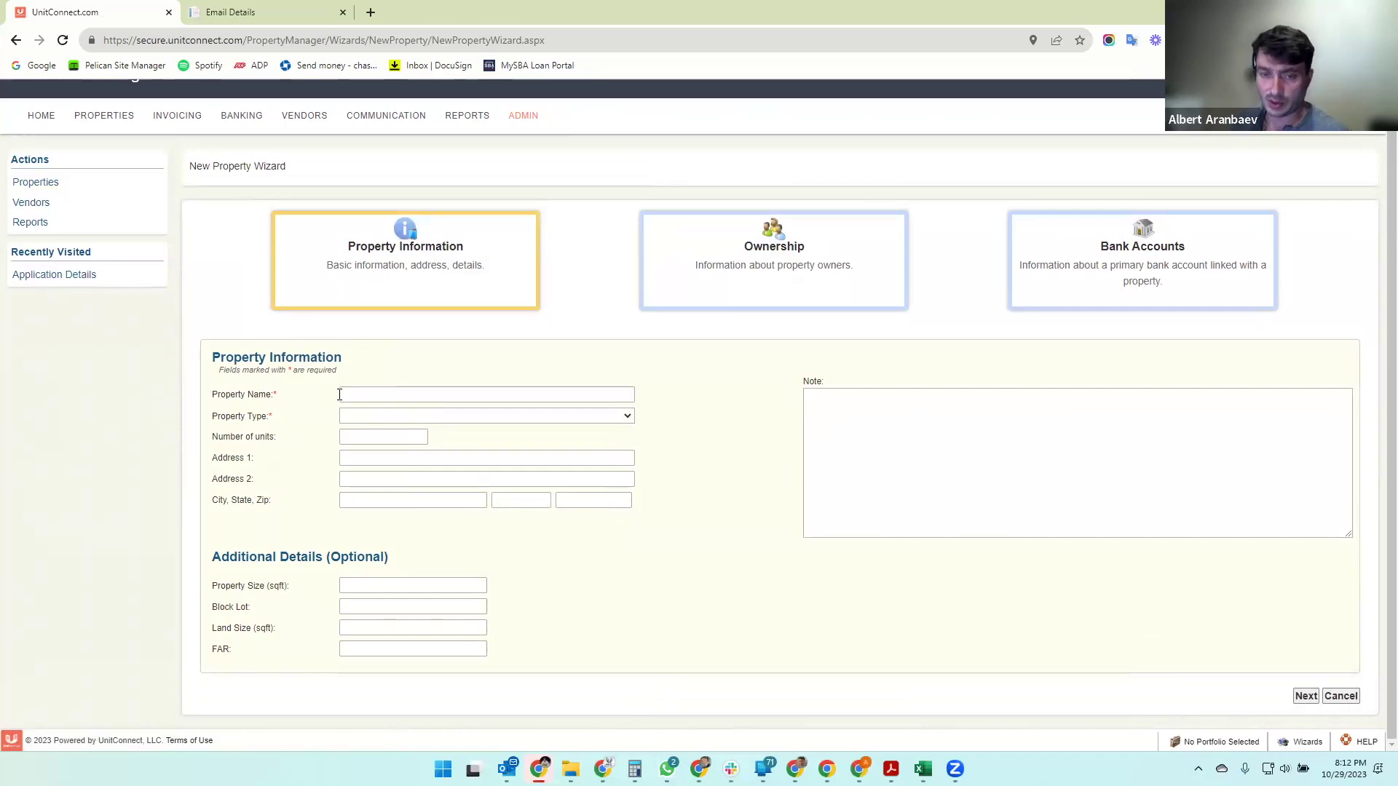
click(340, 395)
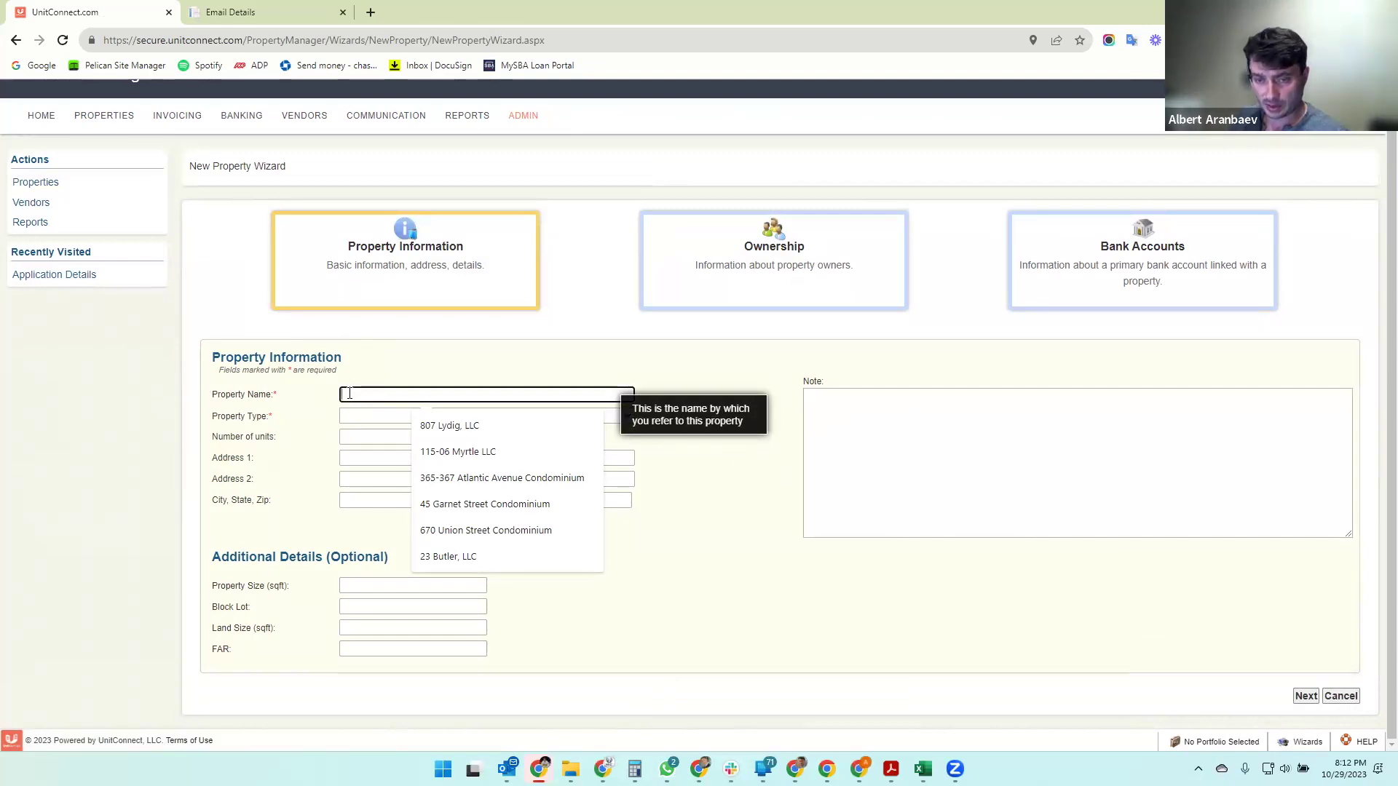
text(111 Main )
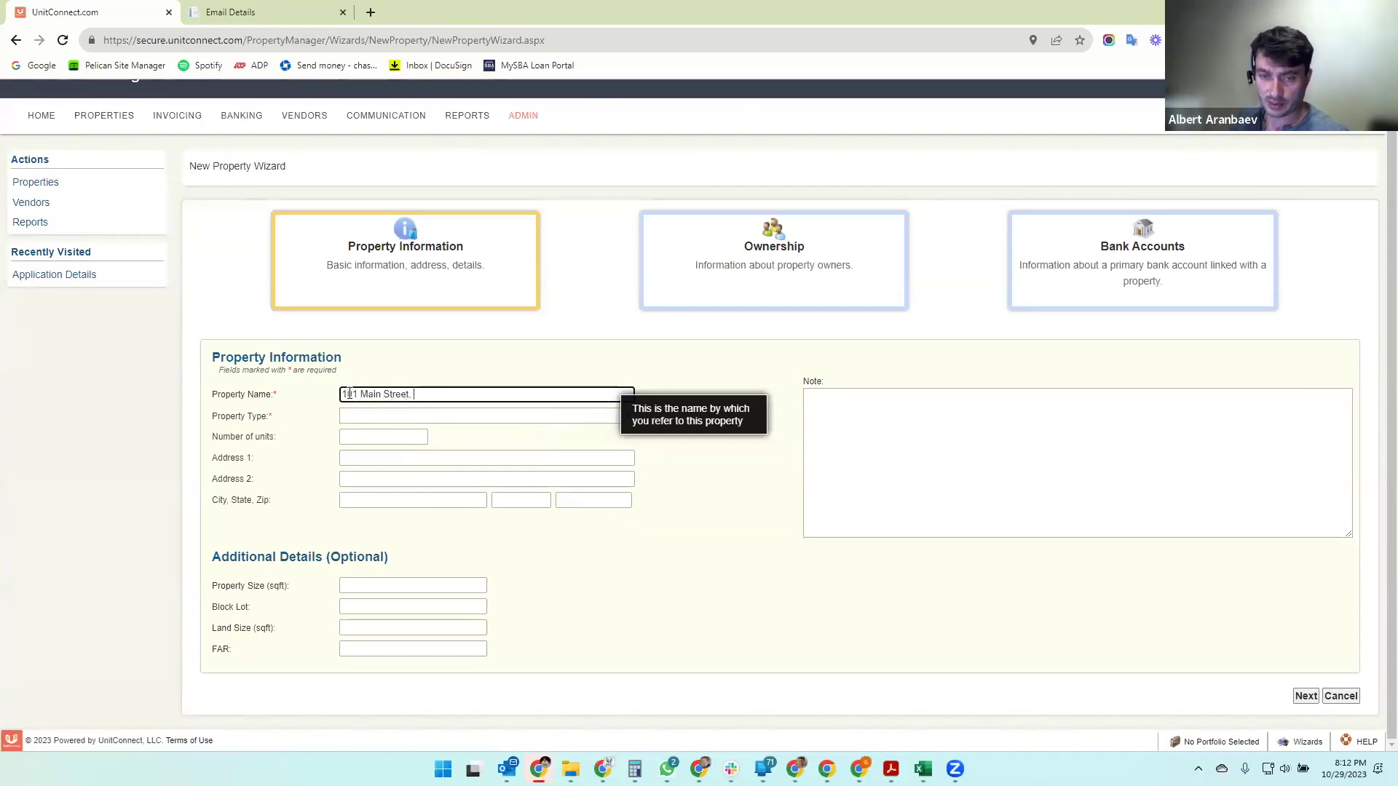
text(Street Holdings, LLC)
key(Tab)
- Set the property type to Commercial - Retail Only with 3 units
click(405, 421)
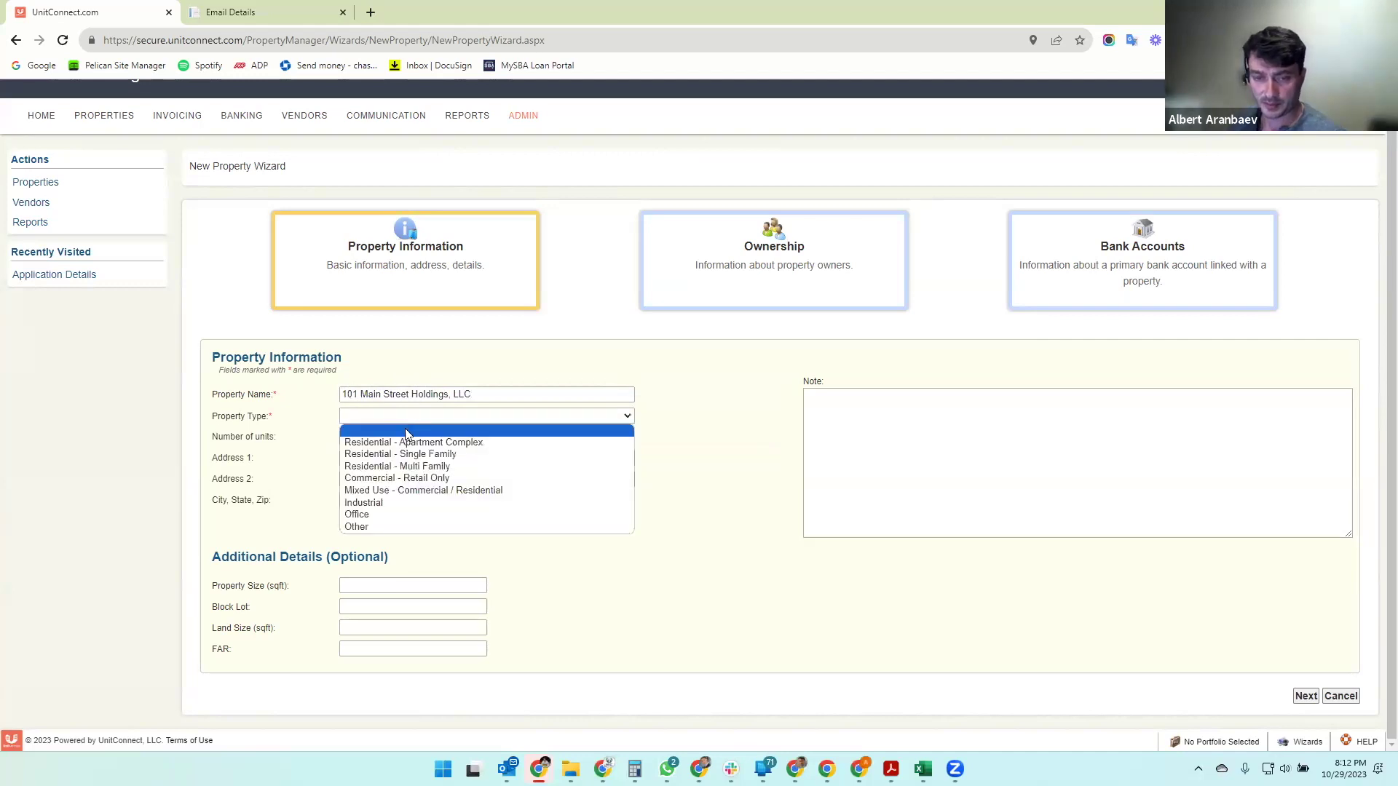
click(391, 478)
click(348, 439)
text(3)
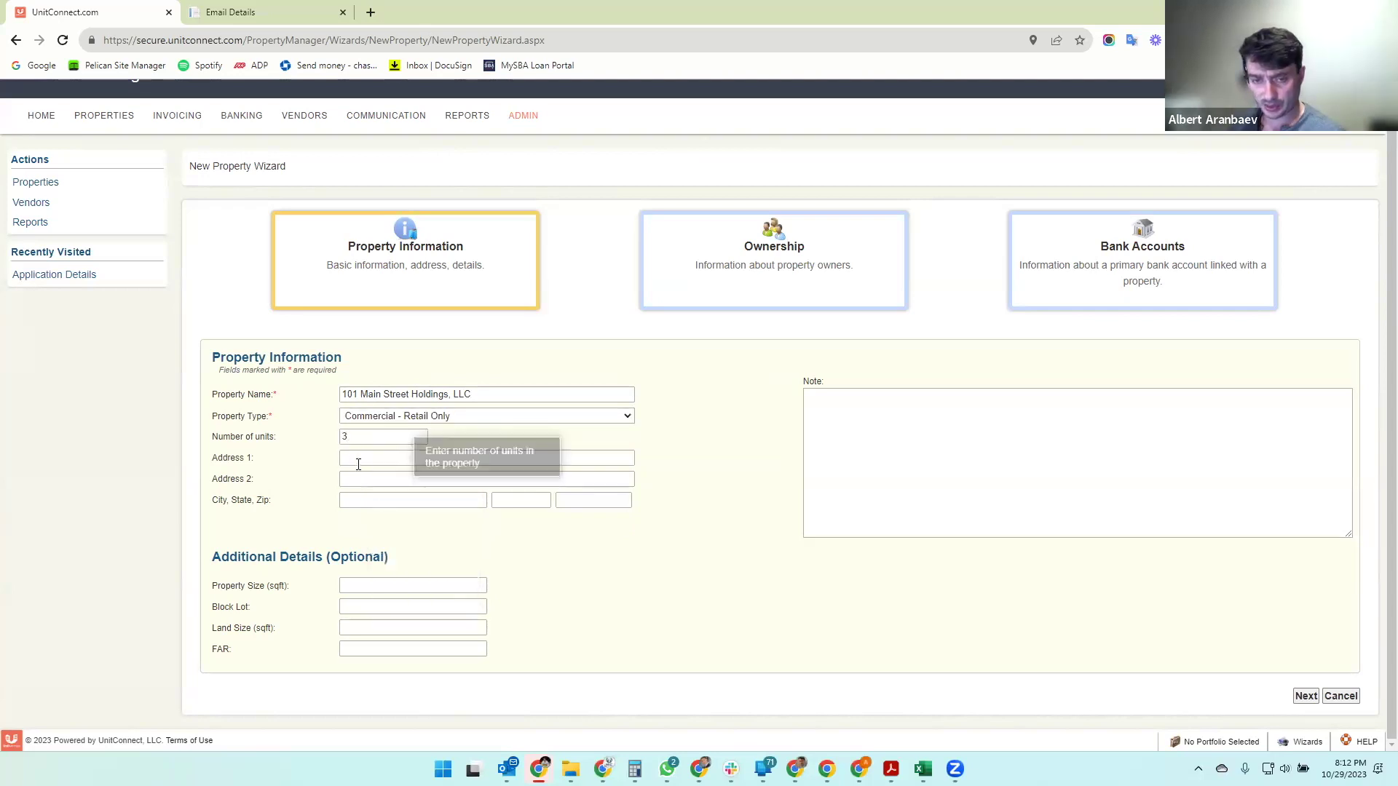
- Enter the property's street address, city, state and zip code
click(434, 457)
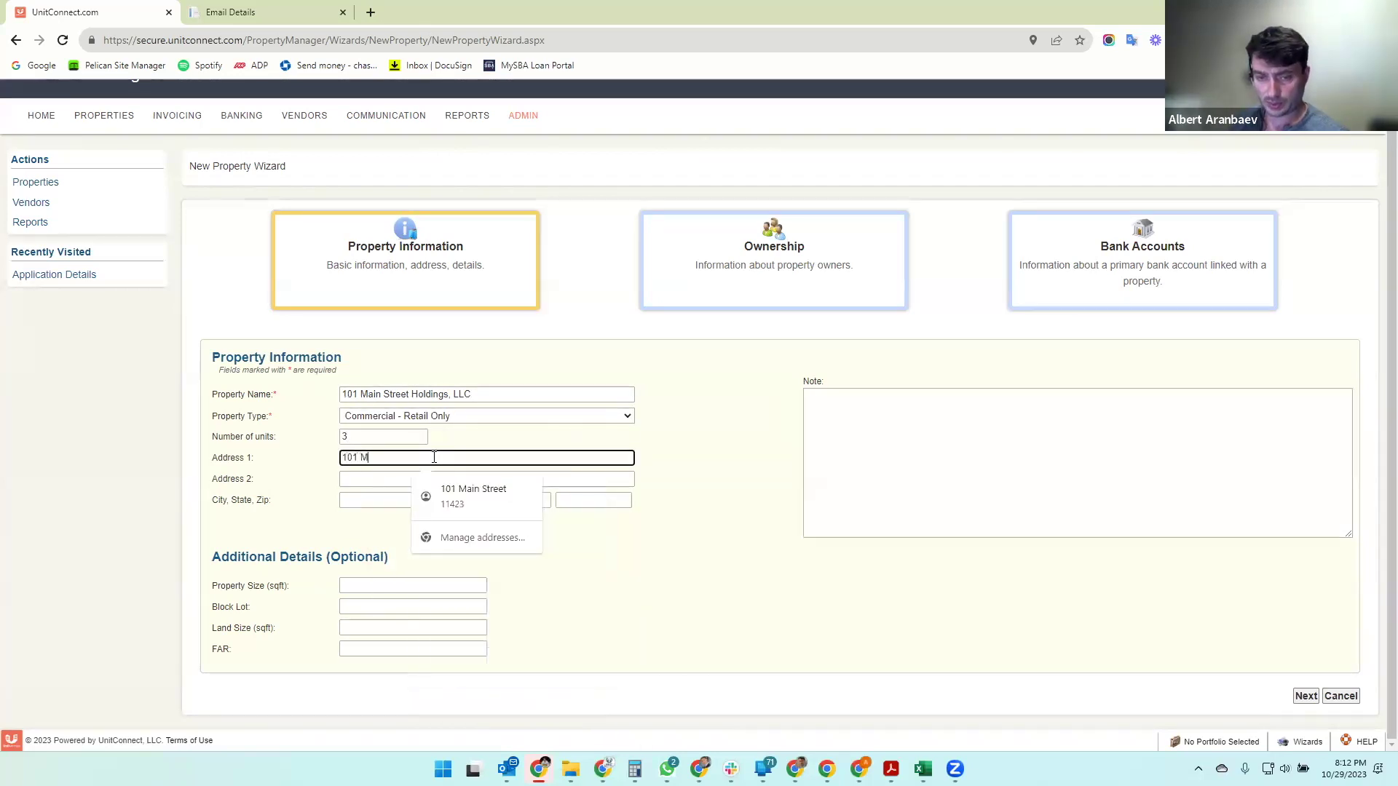
key(Tab)
key(Tab)
key(Tab)
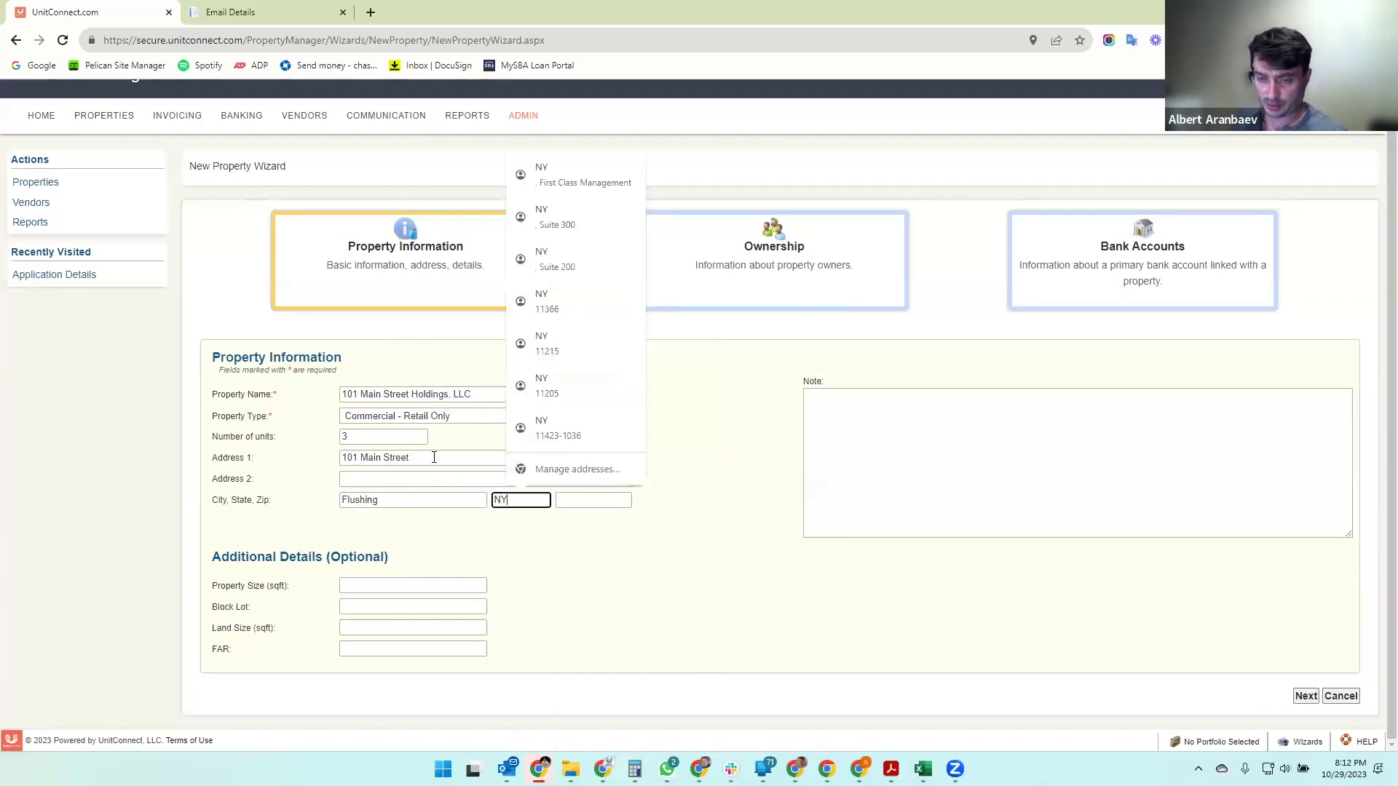
key(Tab)
key(Tab)
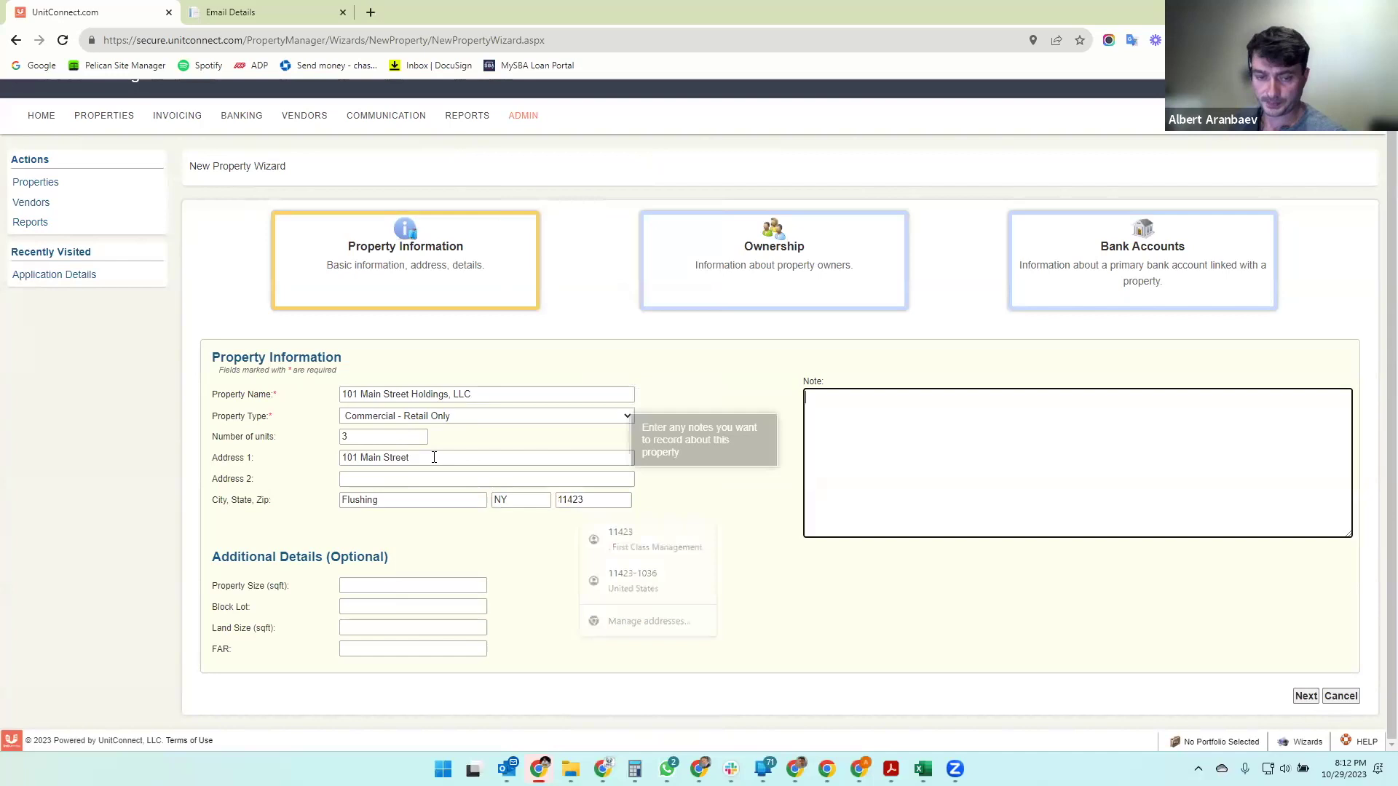
click(369, 586)
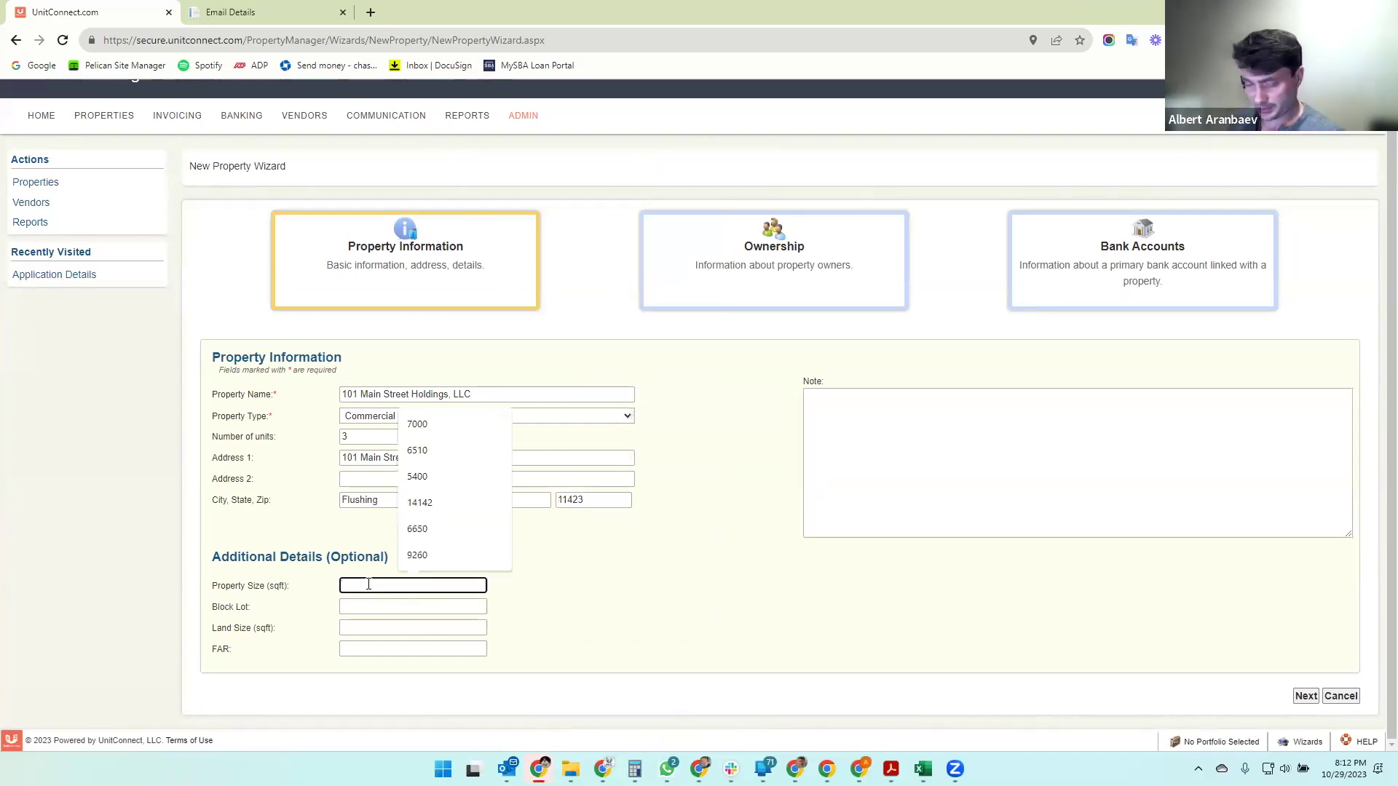
text(5000)
key(Tab)
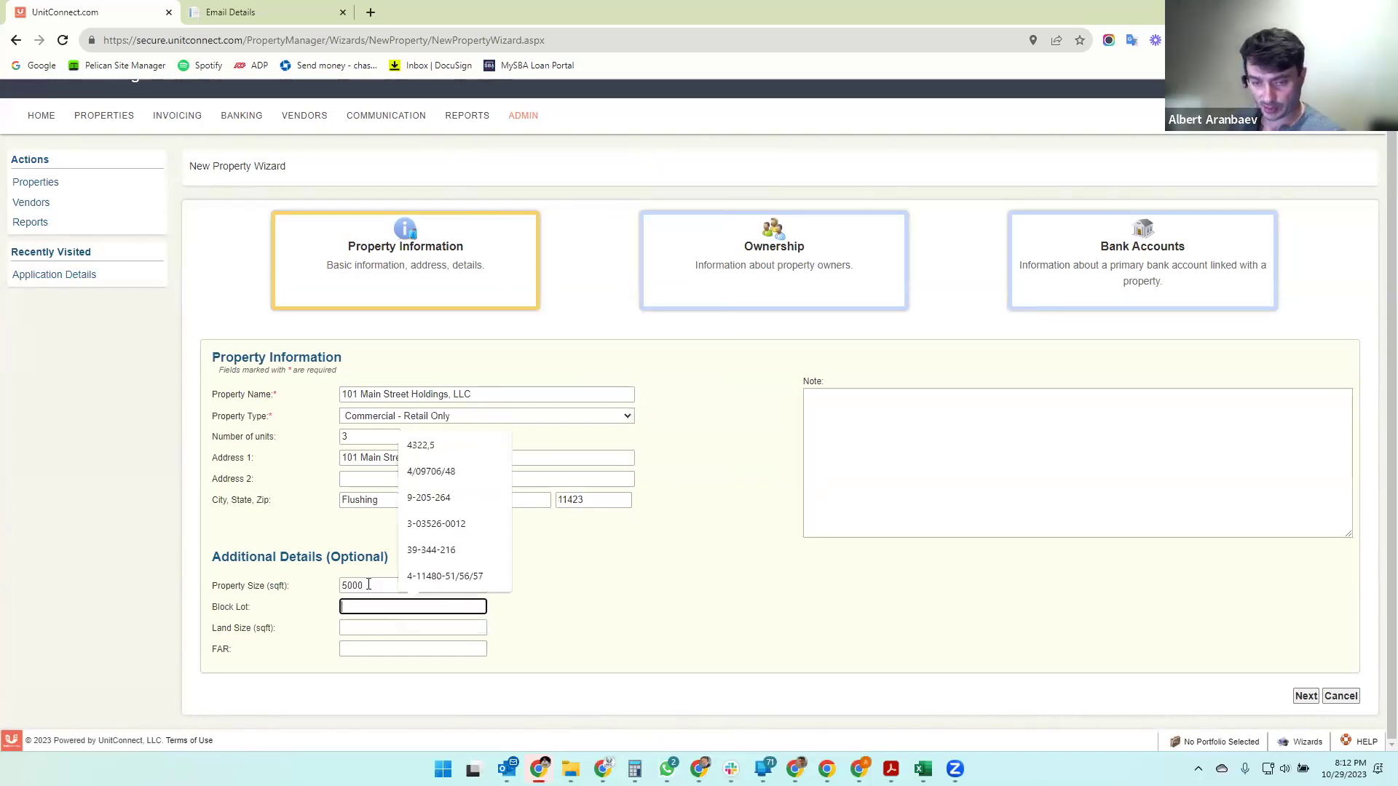
text(3-)
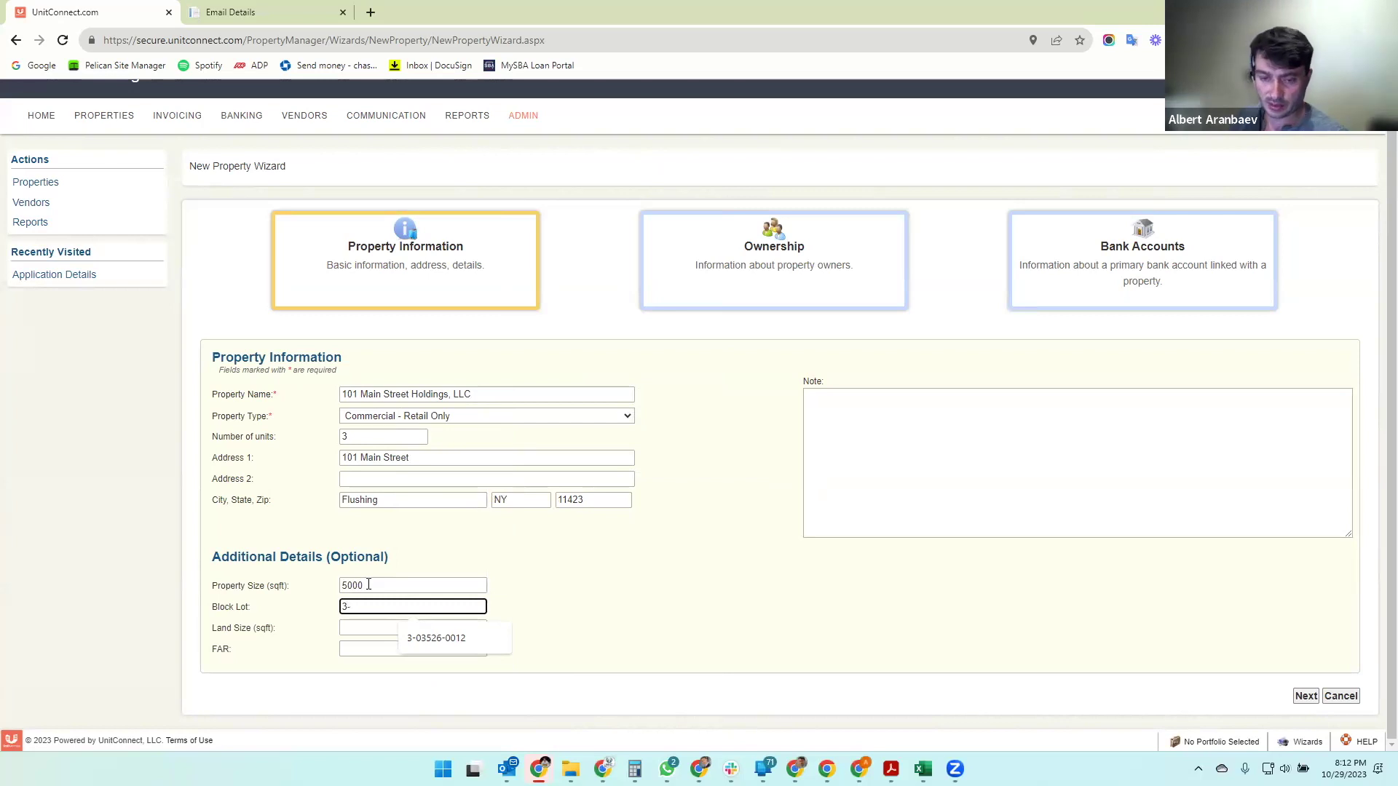
key(Down)
click(421, 639)
click(391, 629)
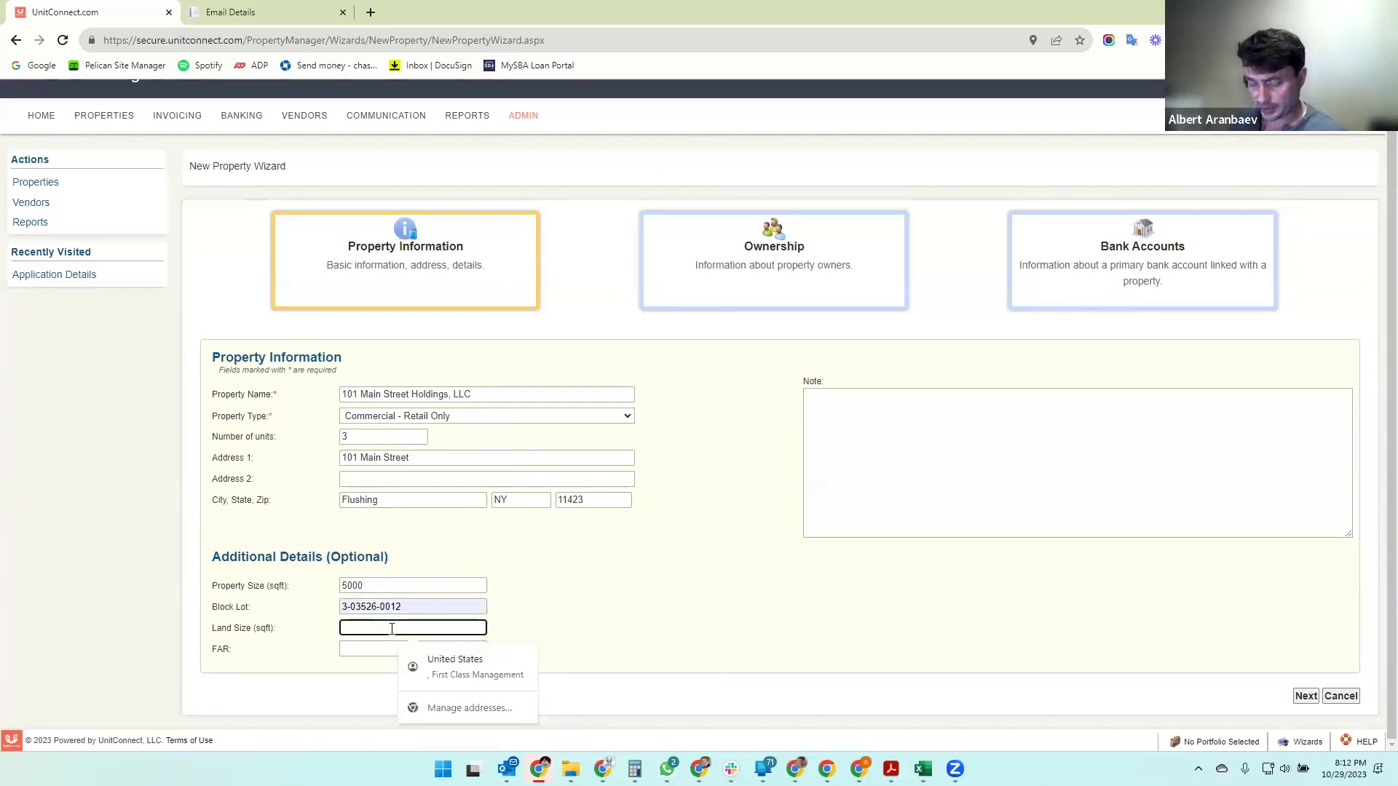
text(7500)
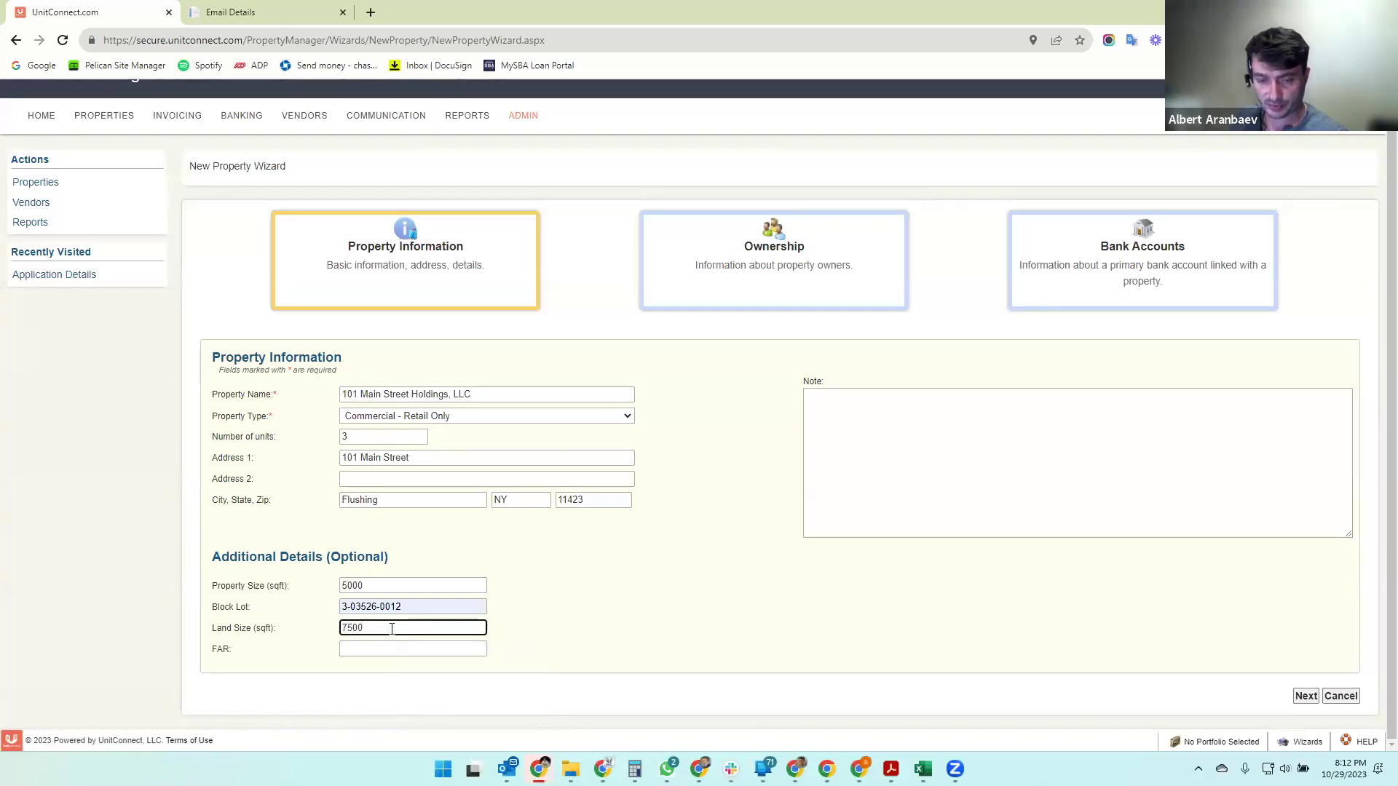
key(Tab)
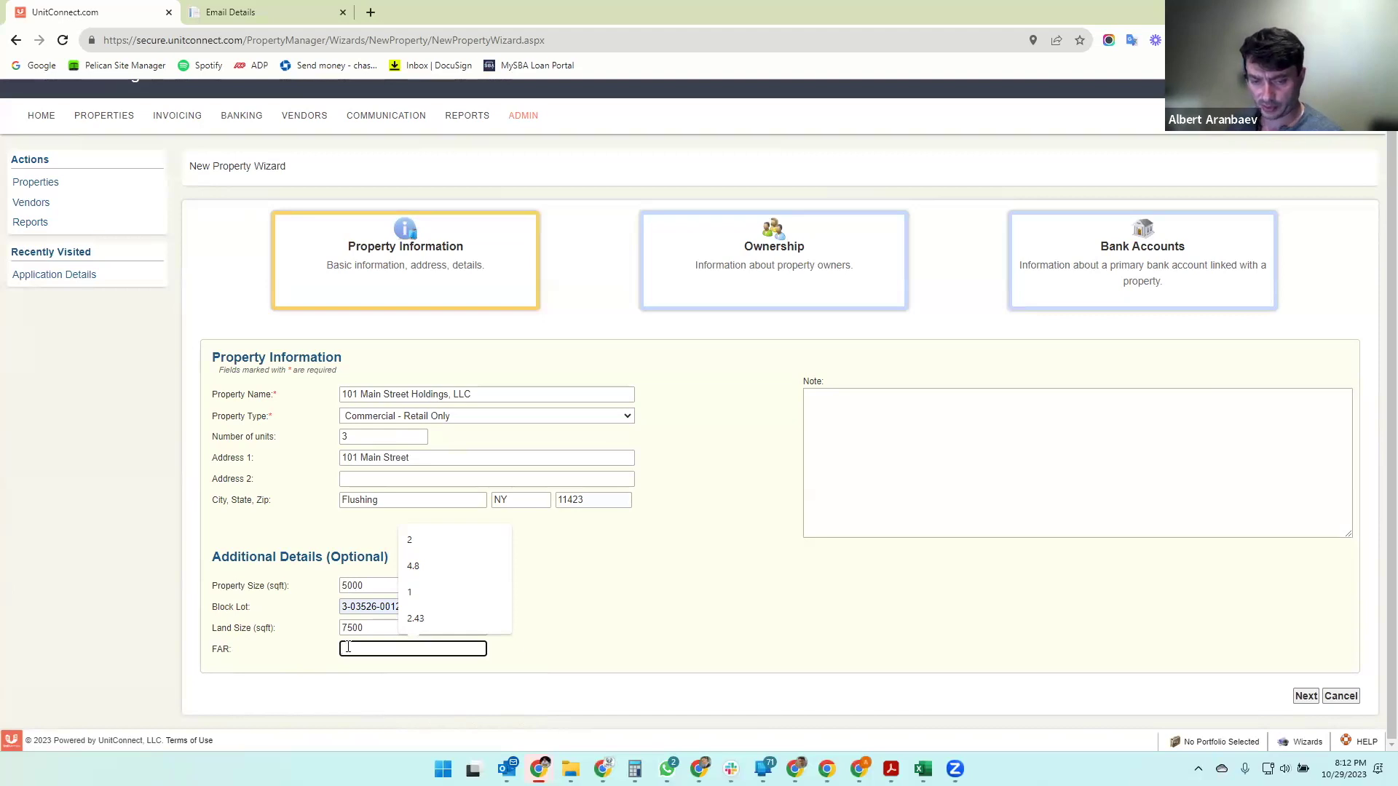
text(2)
click(701, 597)
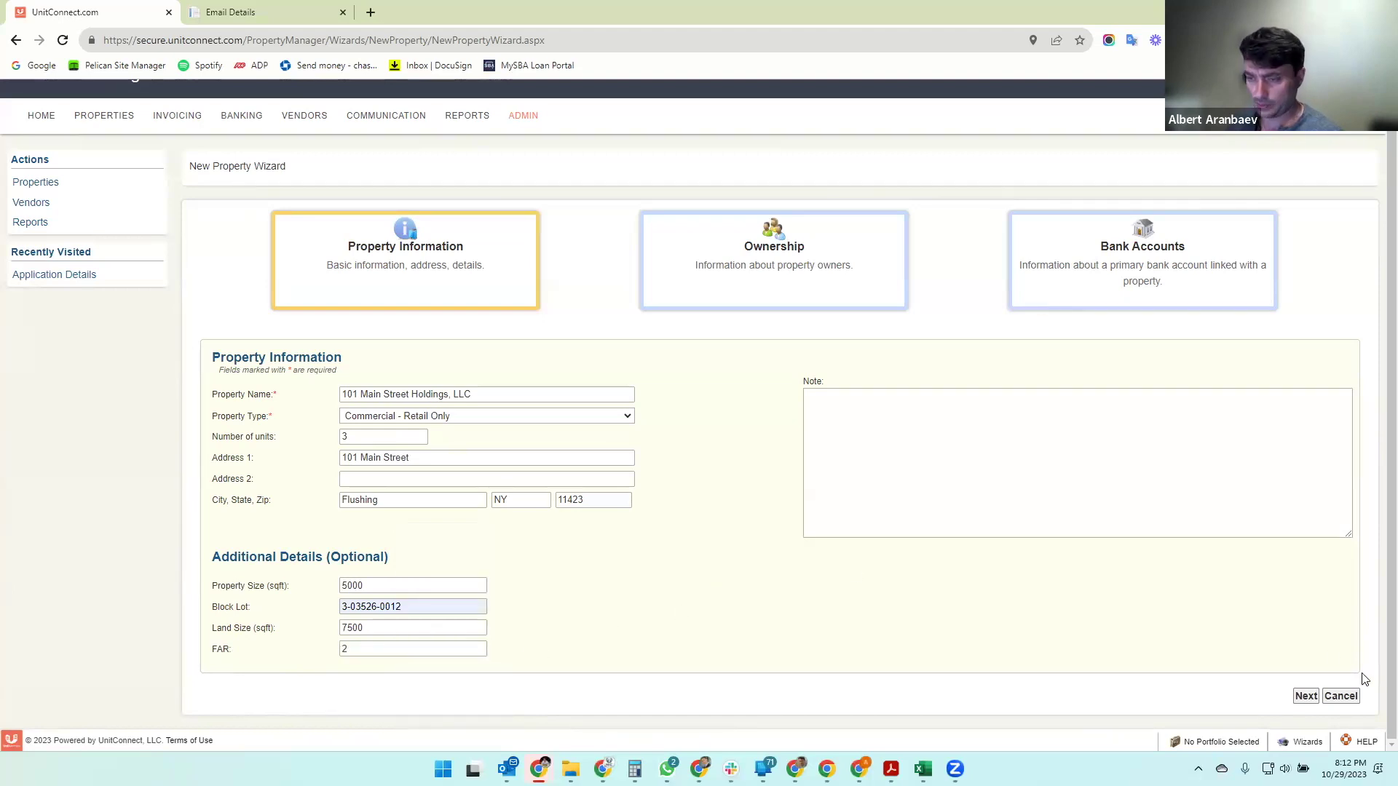
- Advance the New Property Wizard from Property Information to the Ownership step
click(1302, 699)
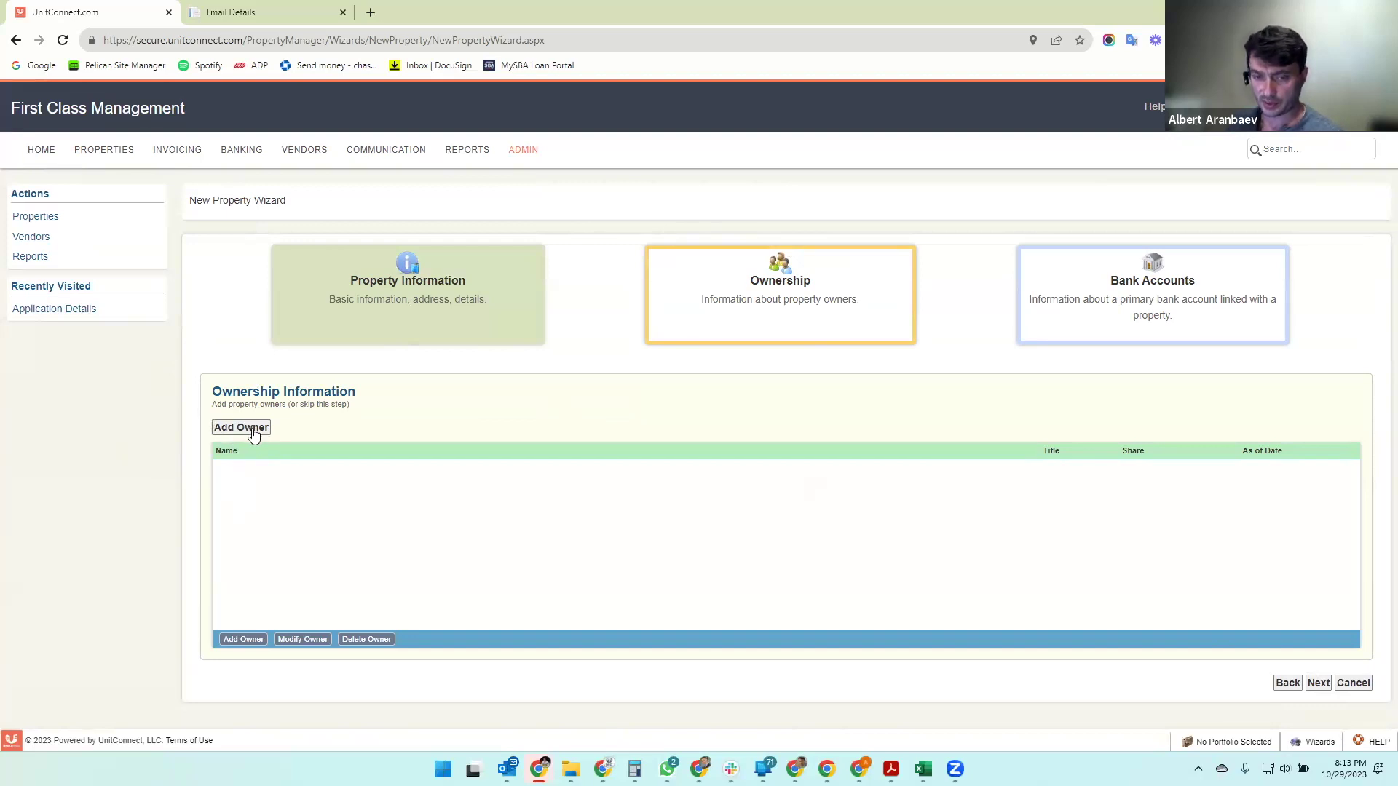
- Add a new owner with the owner's first and last name, address and phone number
click(242, 430)
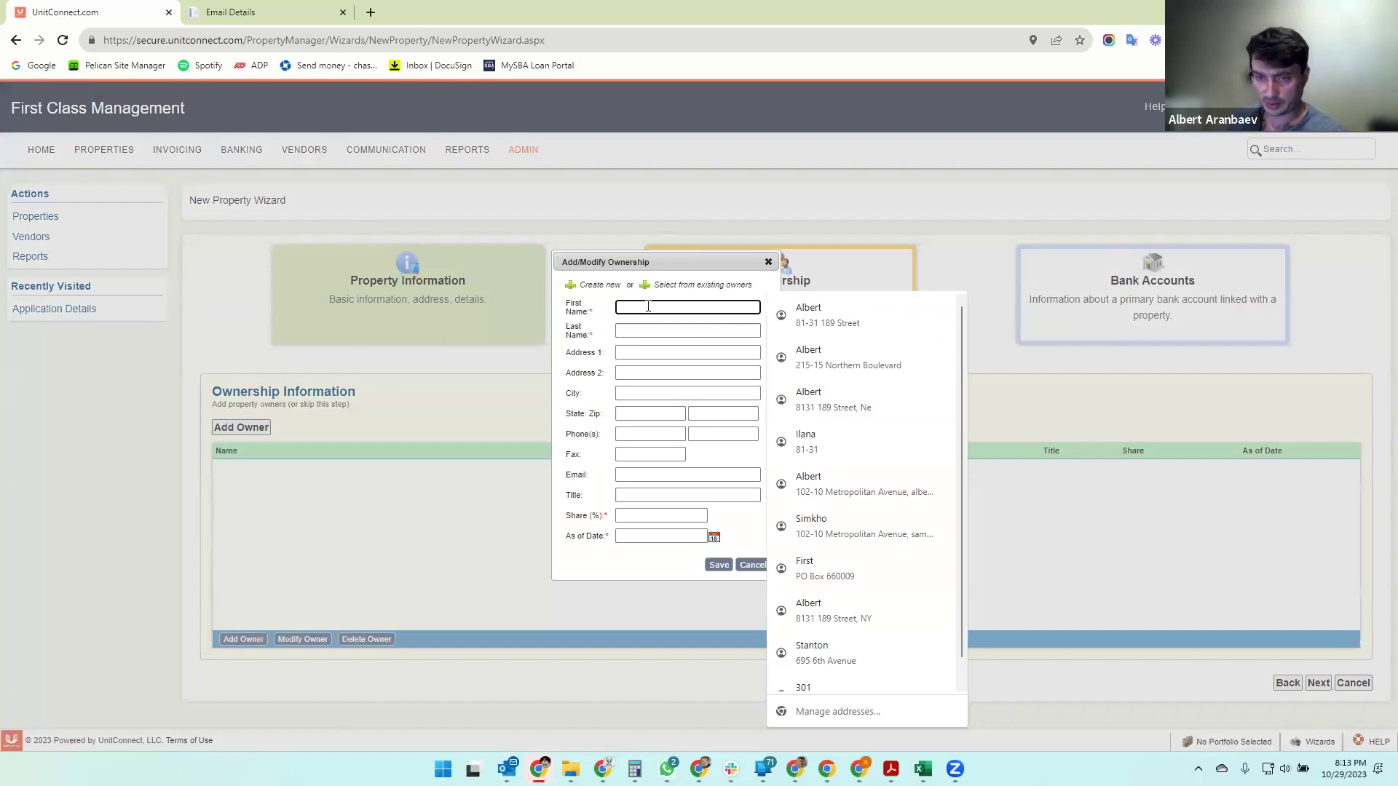
text(J)
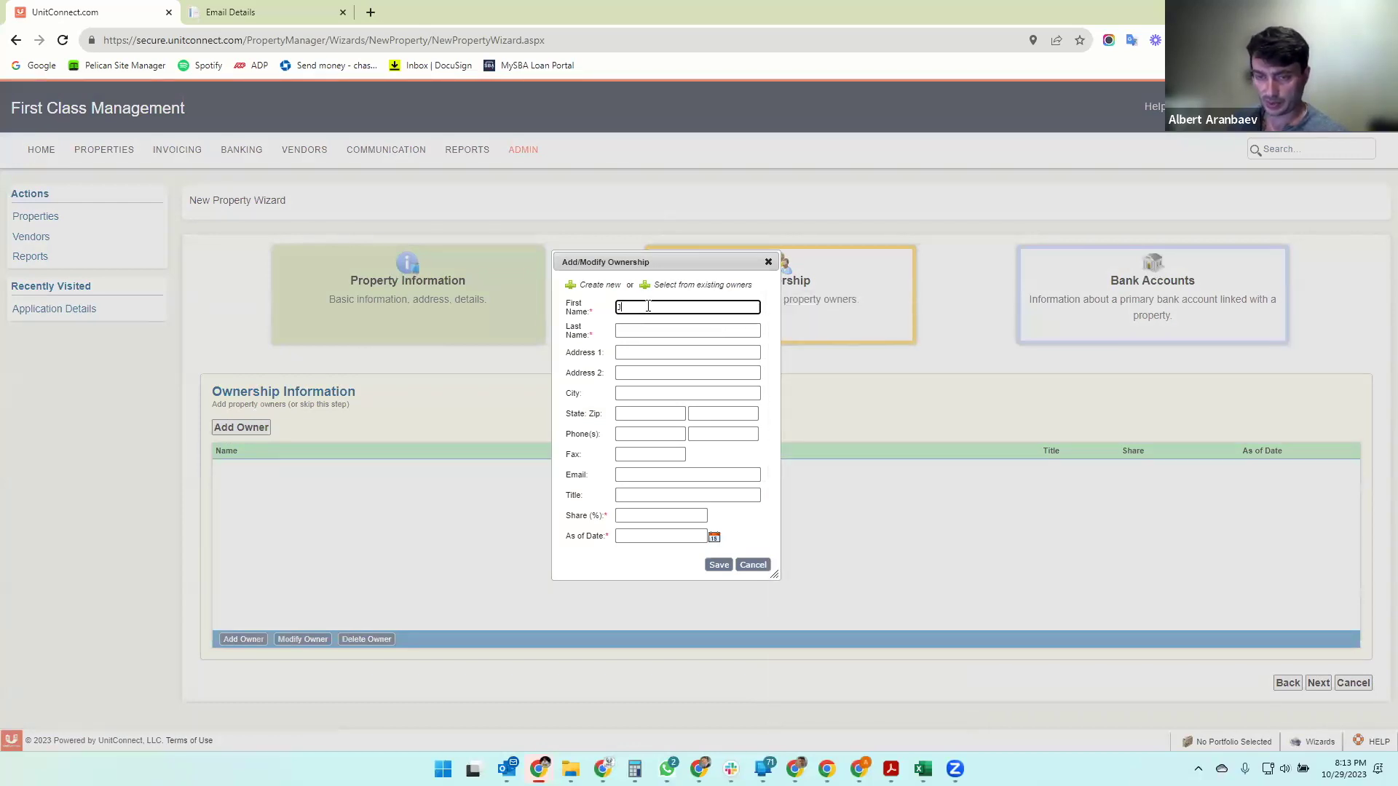
text(ohn)
key(Tab)
text(Smith)
key(Tab)
text(101 Main)
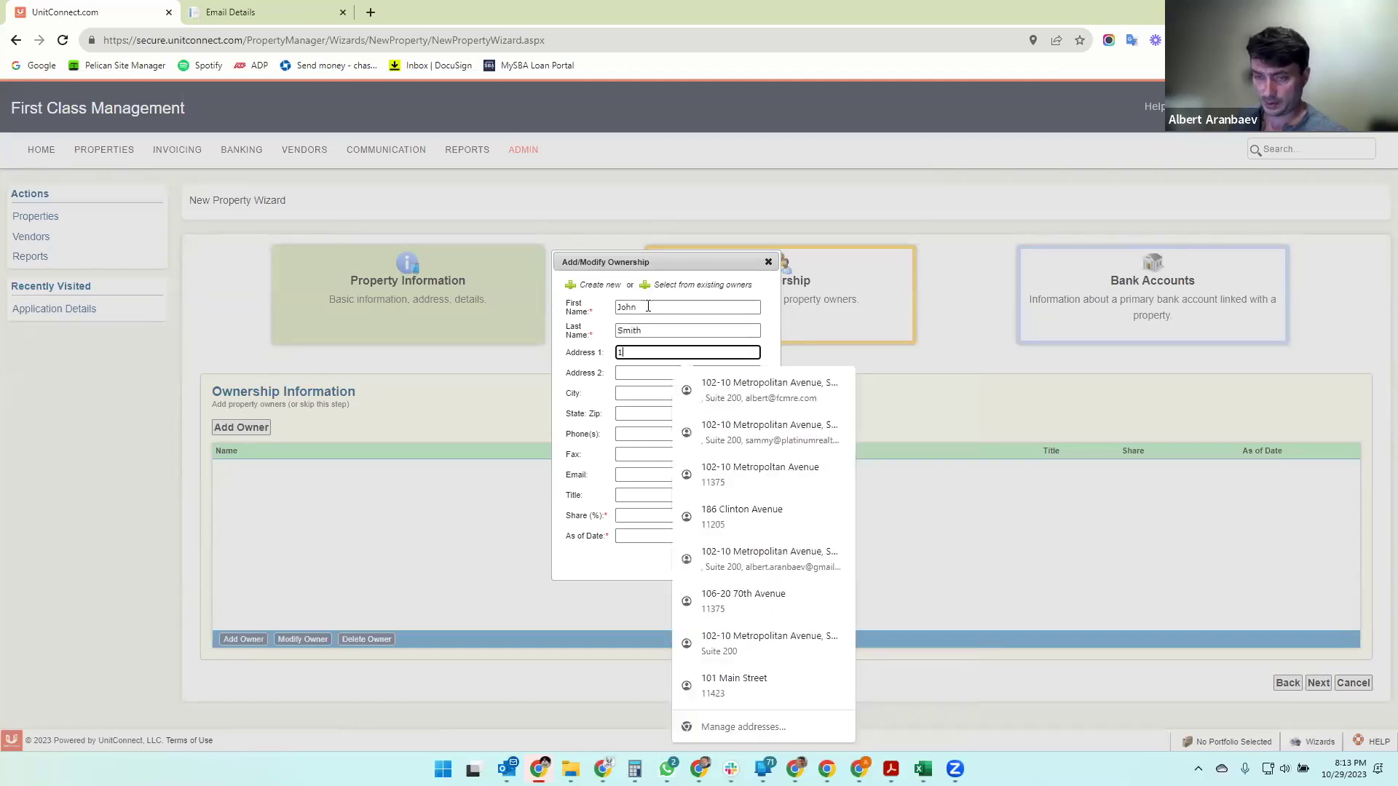
key(Tab)
key(Tab)
text(Flushing)
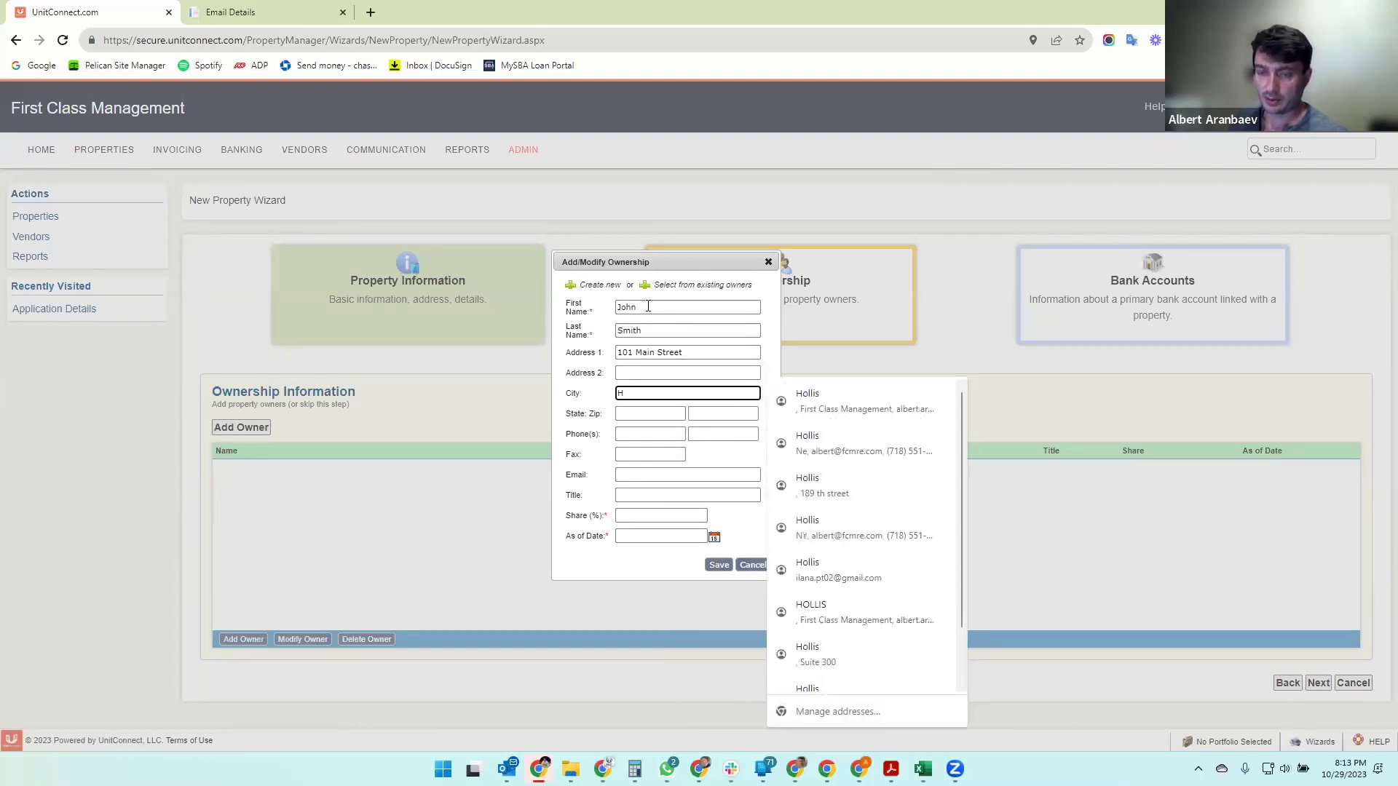
key(Tab)
text(NY)
key(Tab)
text(11423)
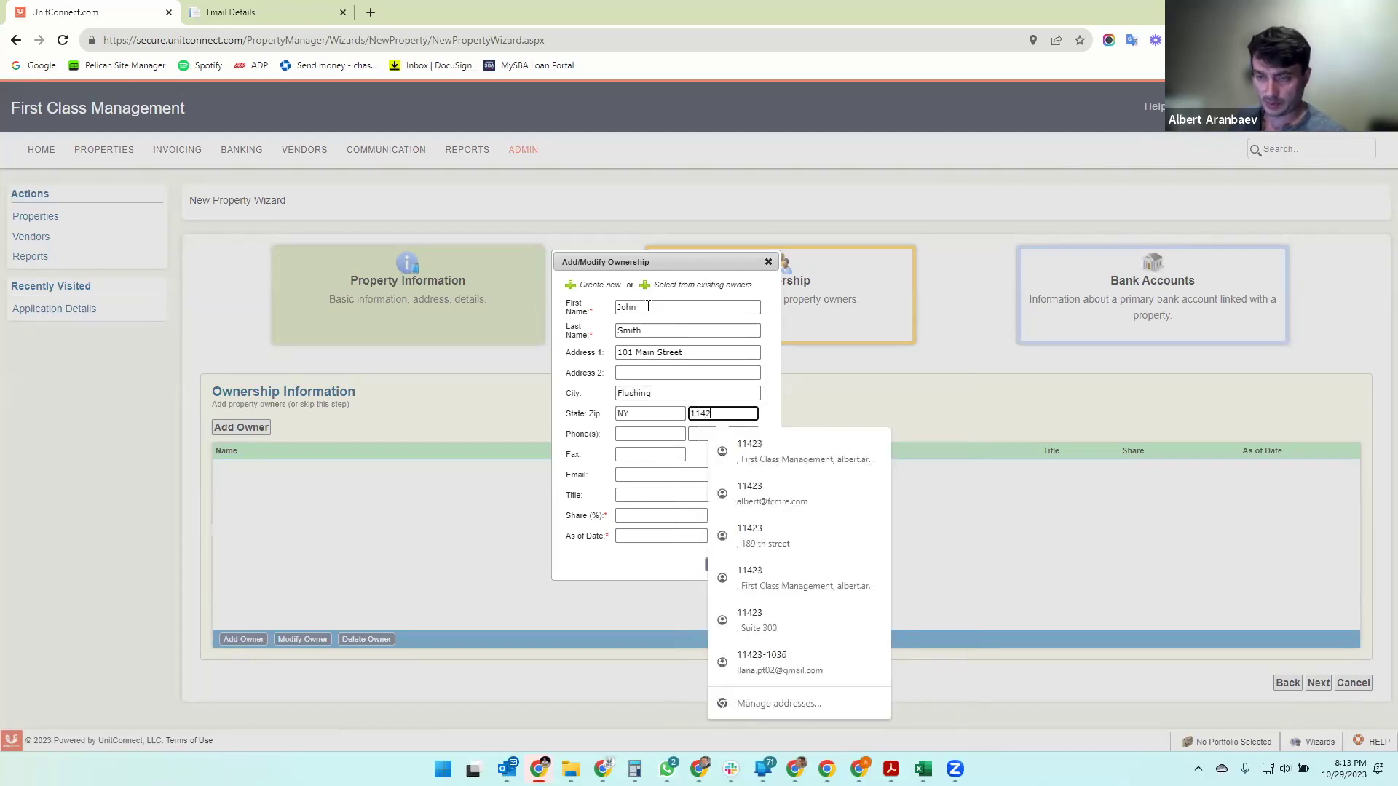
key(Tab)
text(718) 555-1212)
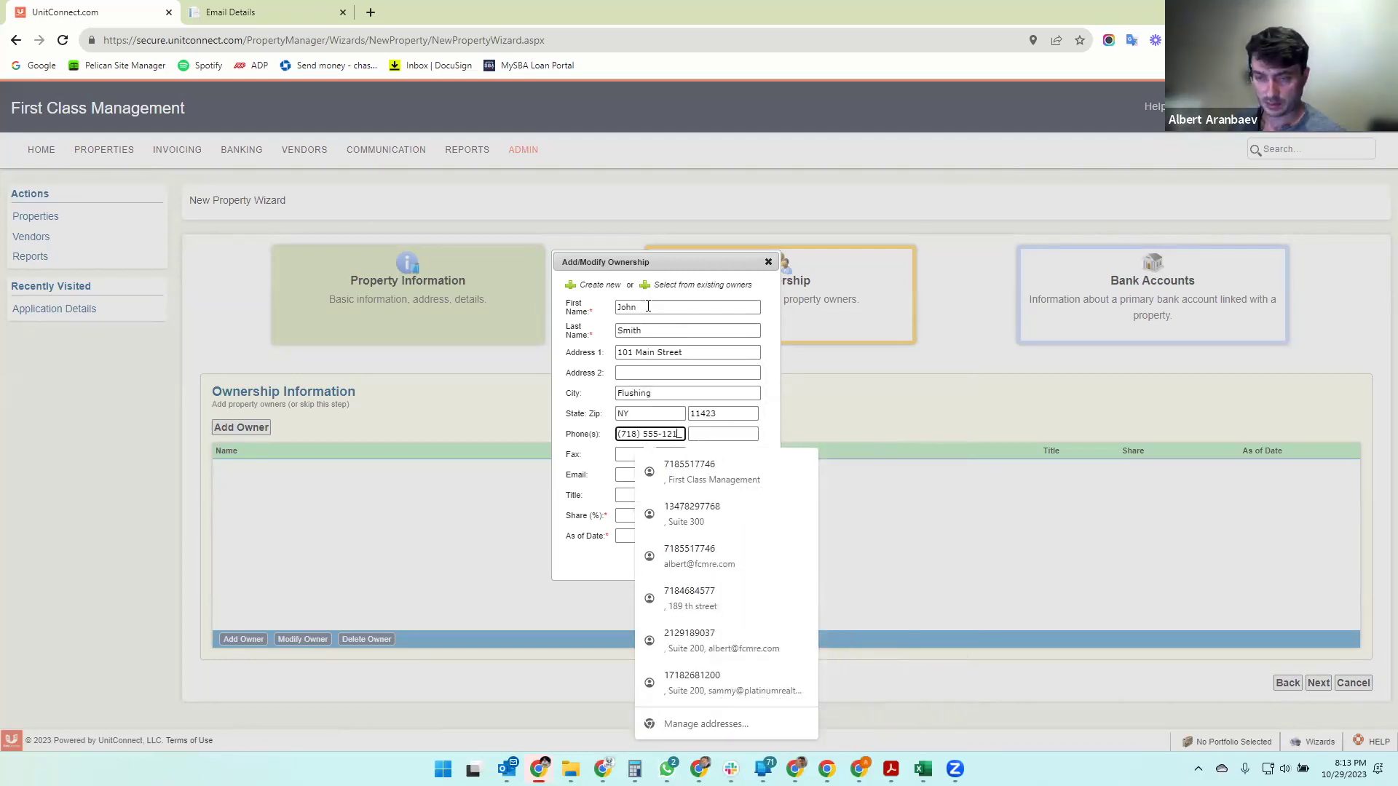
key(Tab)
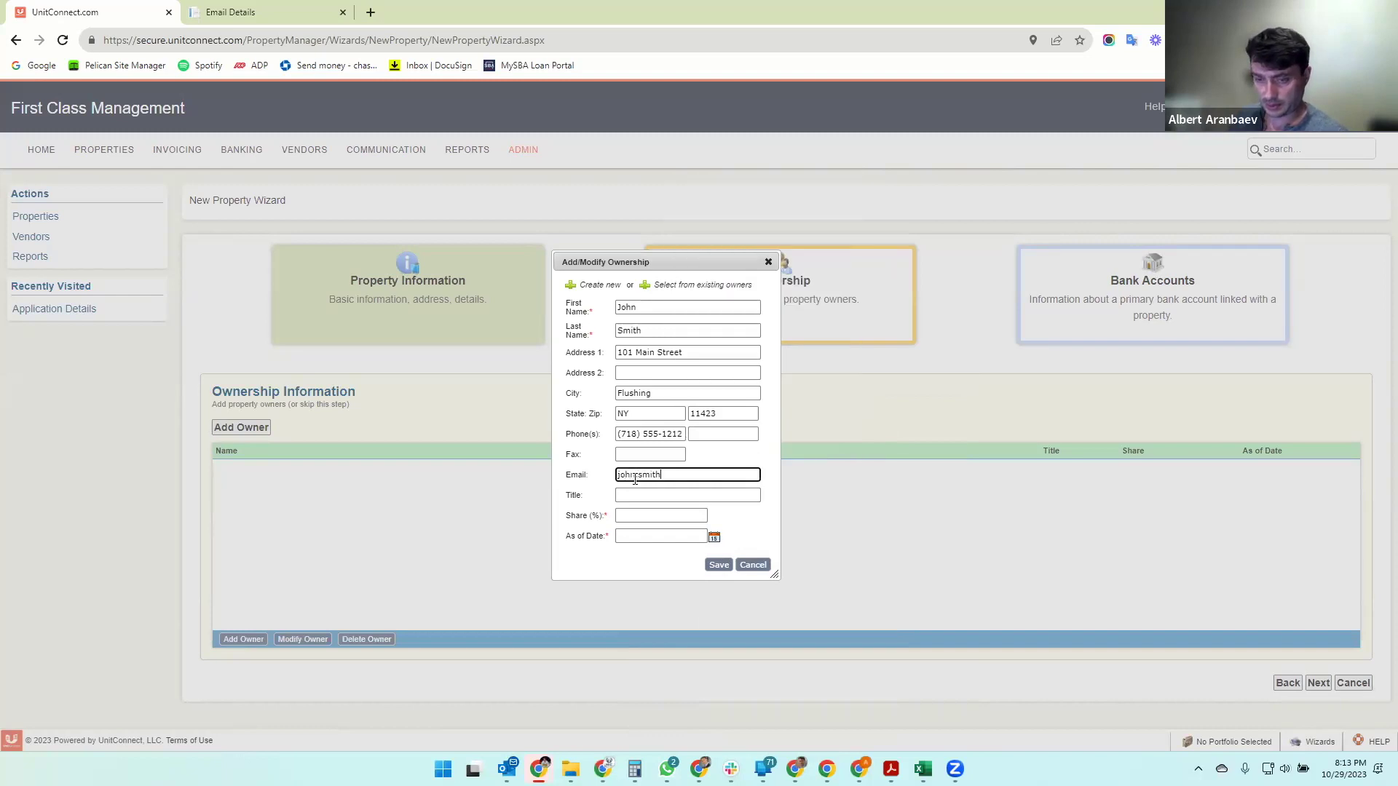
- Finish the owner's e-mail, titled Member with 100% share as of 10/01/2023, and save
text(ol.com)
key(Tab)
key(Tab)
text(100)
key(Tab)
click(714, 539)
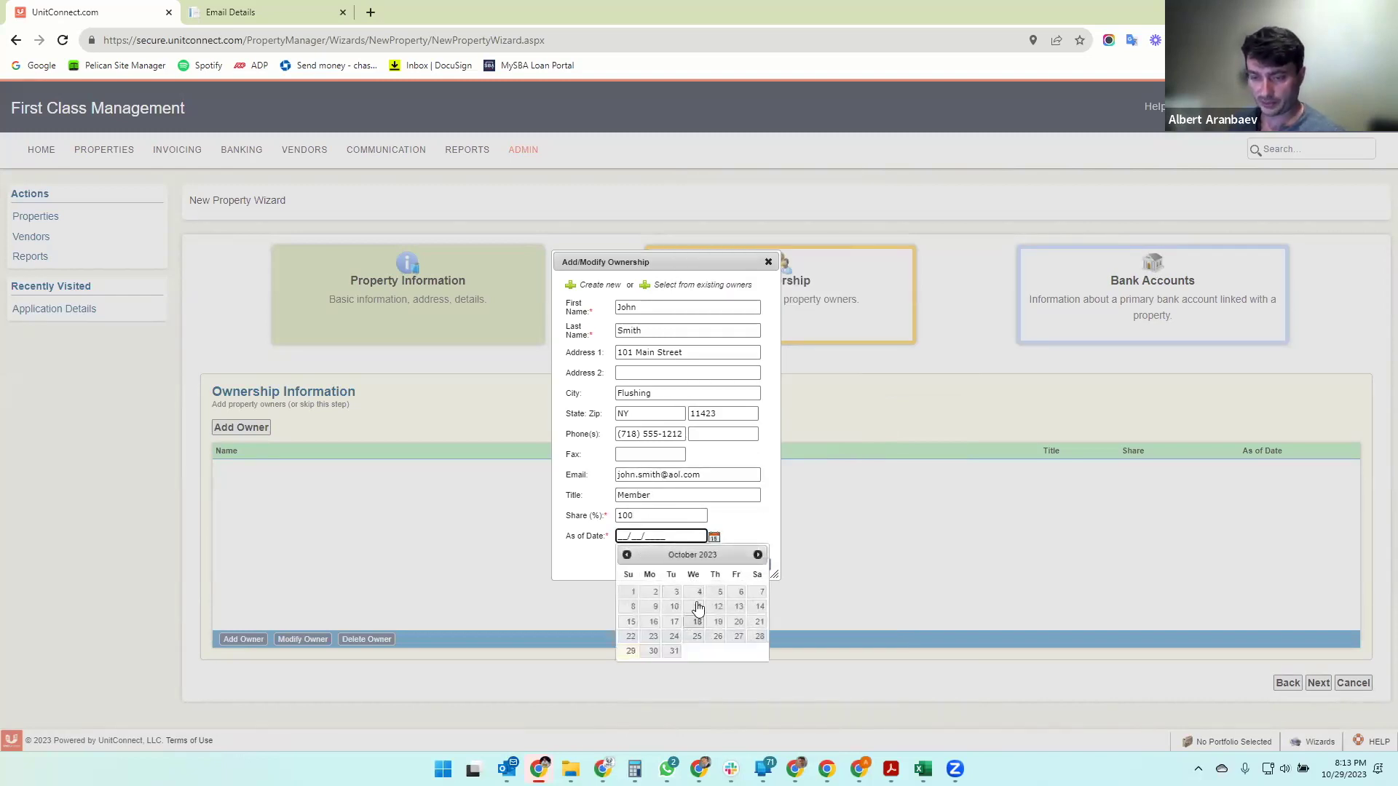
click(632, 594)
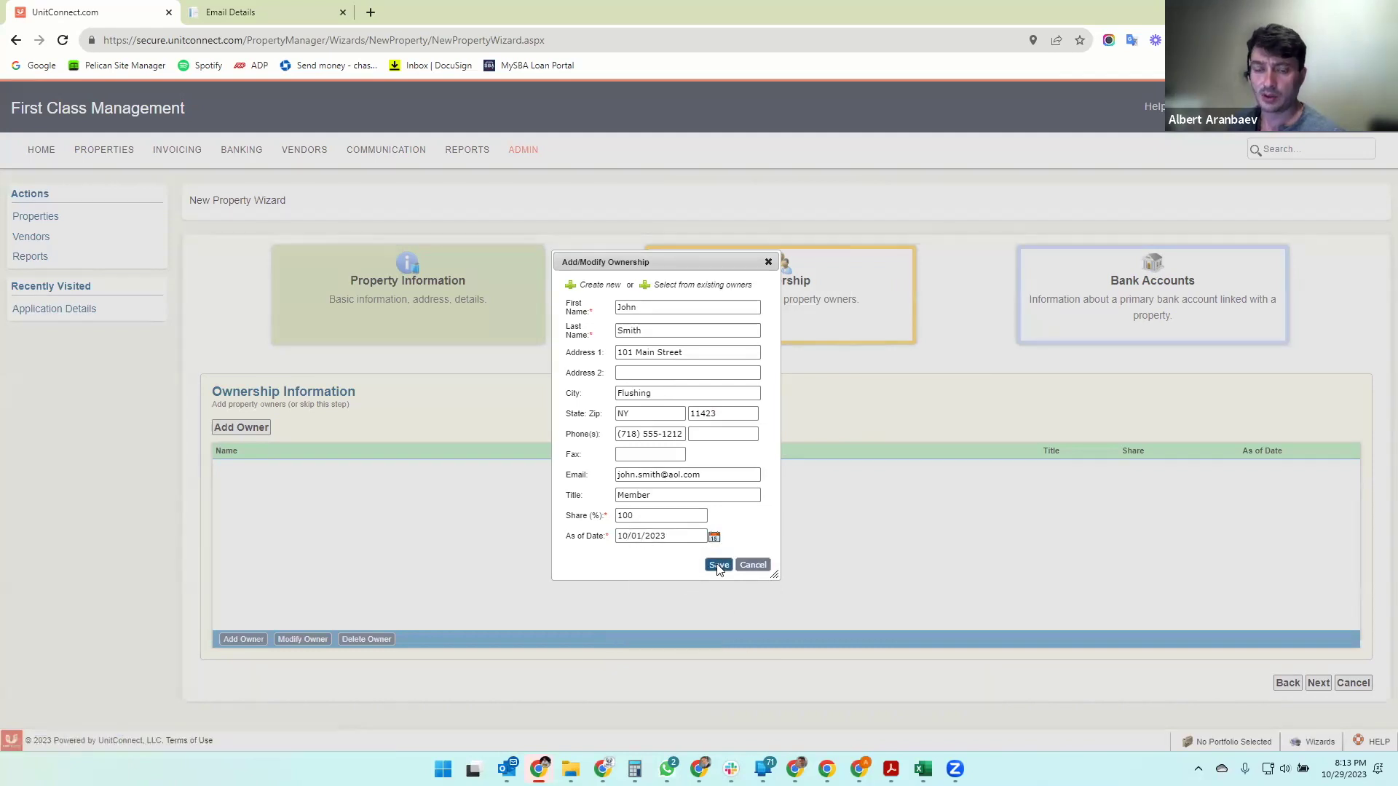
click(718, 566)
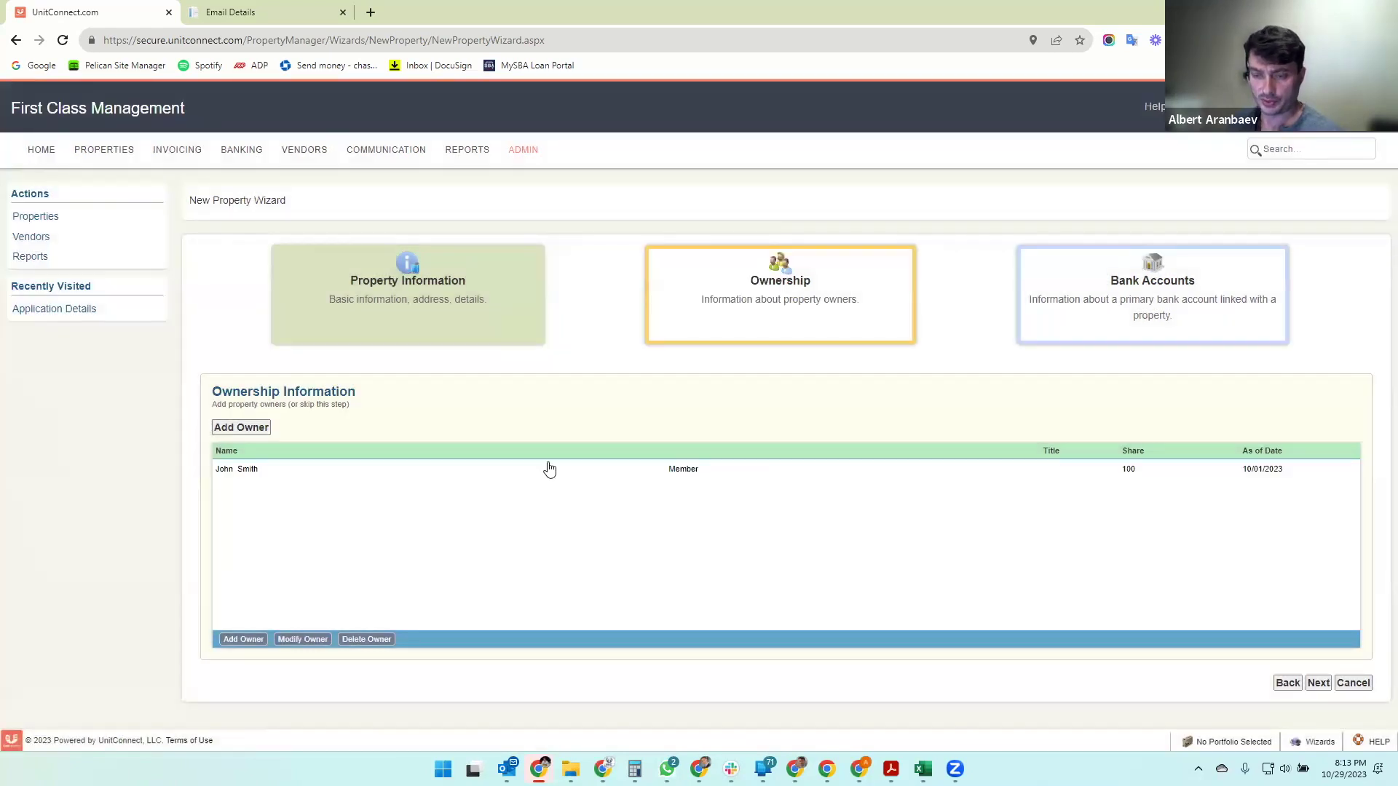
click(1103, 472)
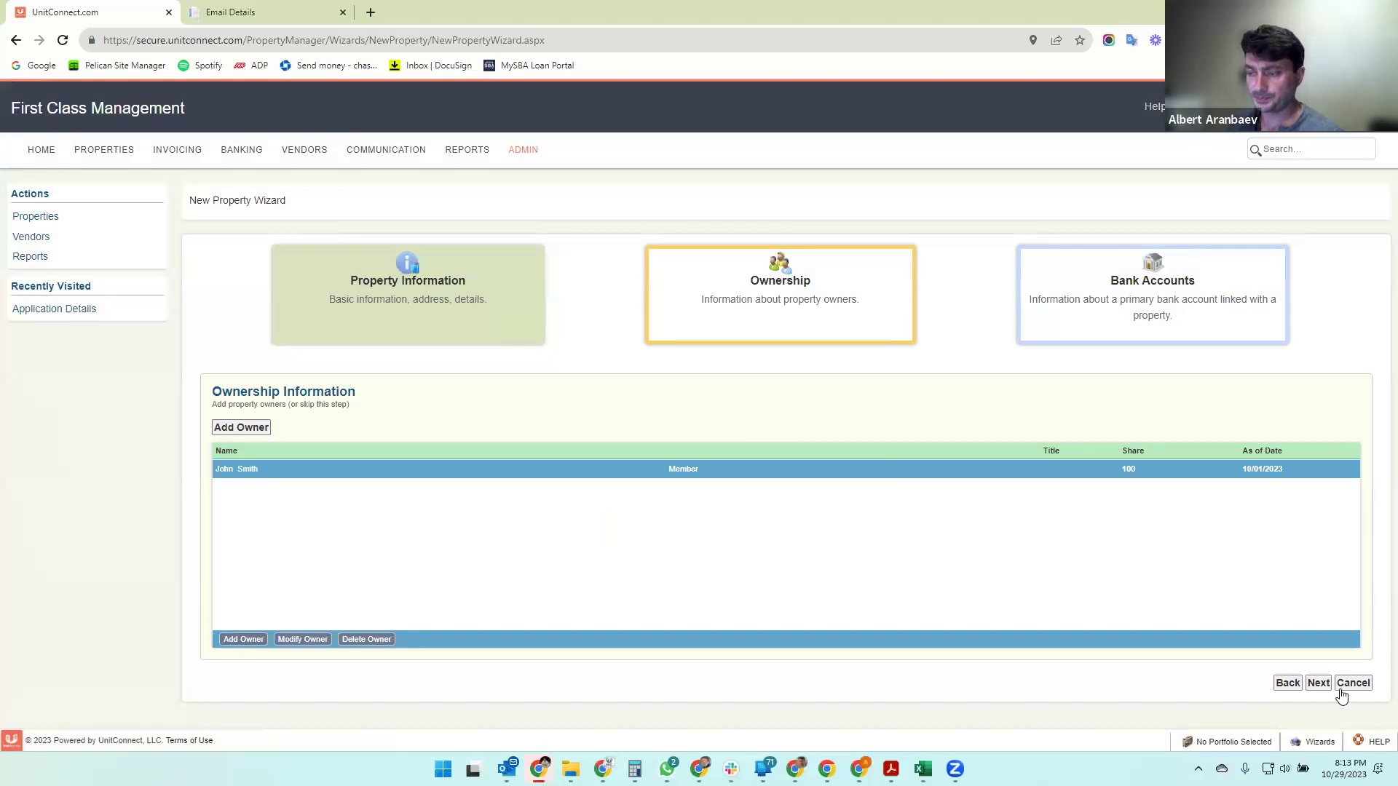
- Advance to the Bank Accounts step, then return to Property Information
click(1318, 683)
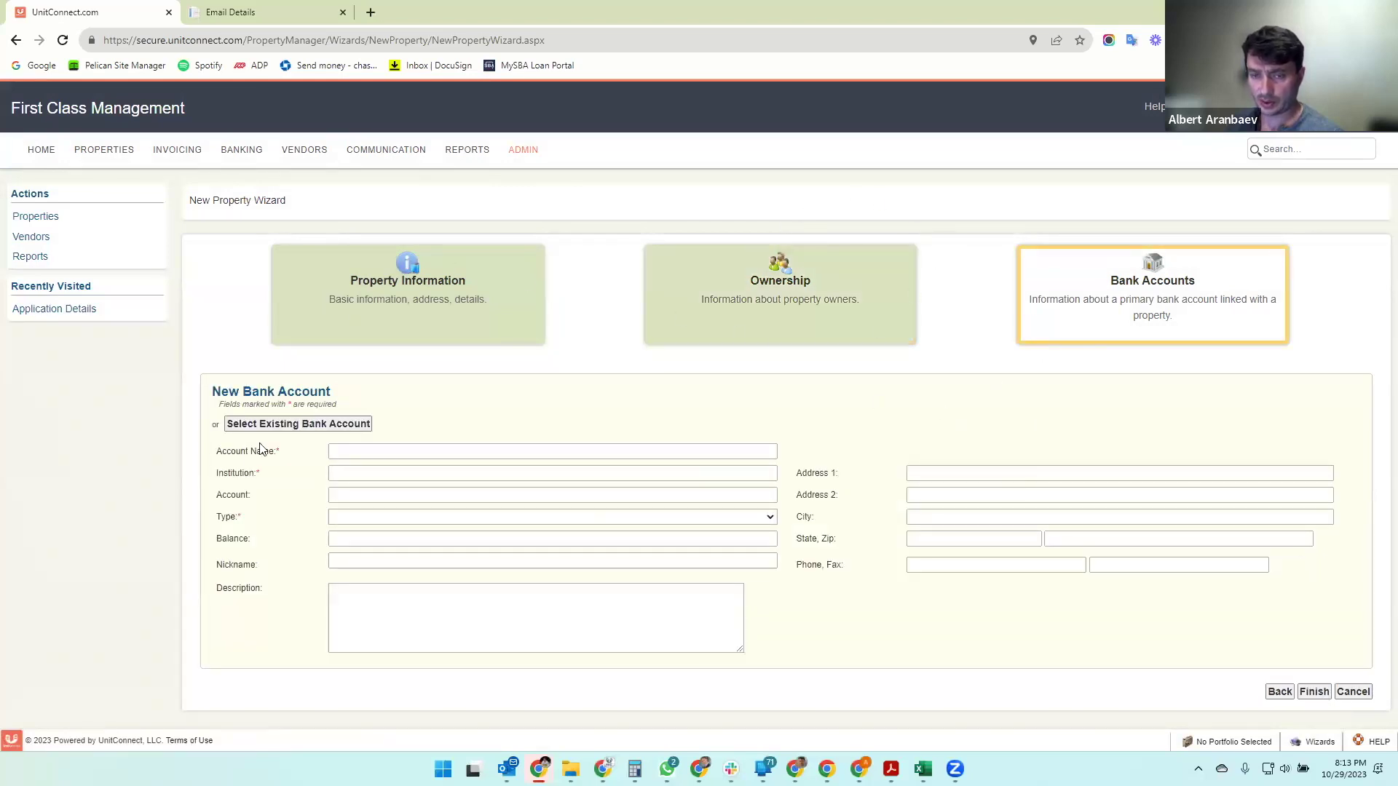
click(346, 451)
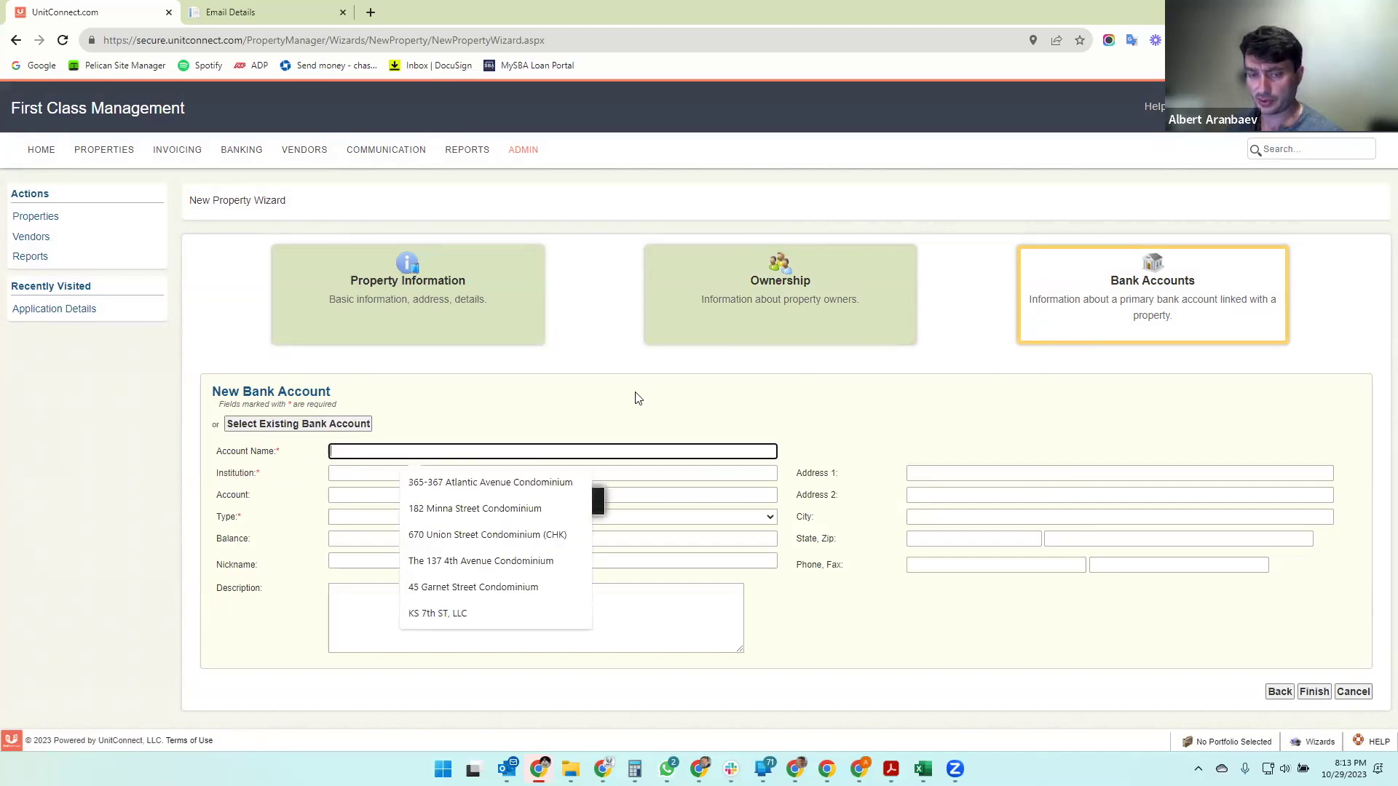
click(636, 393)
click(363, 452)
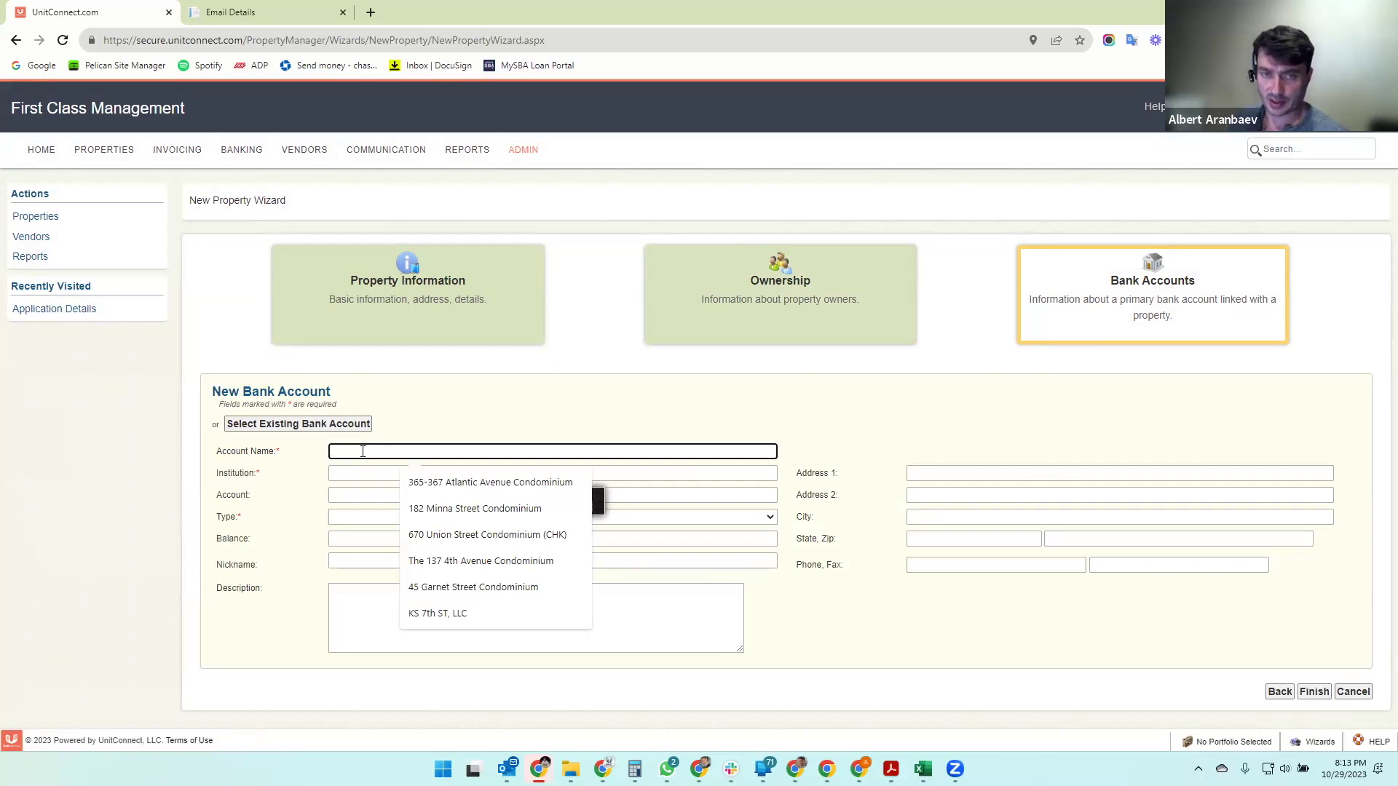
click(1278, 692)
click(1279, 686)
- Copy the property name and paste it as the bank account name
click(512, 428)
key(ctrl+a)
key(ctrl+c)
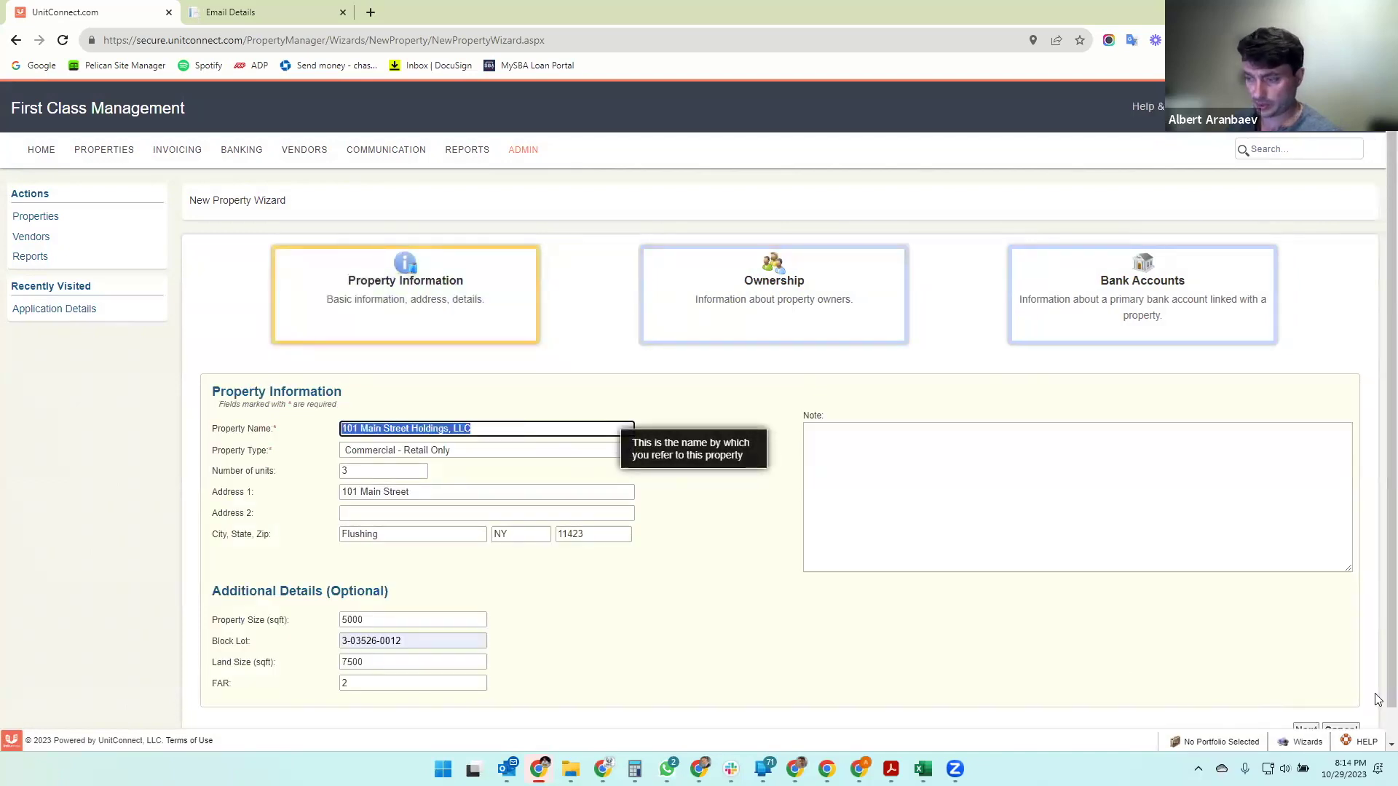
scroll(1377, 700, down, 1)
click(1311, 699)
click(1315, 692)
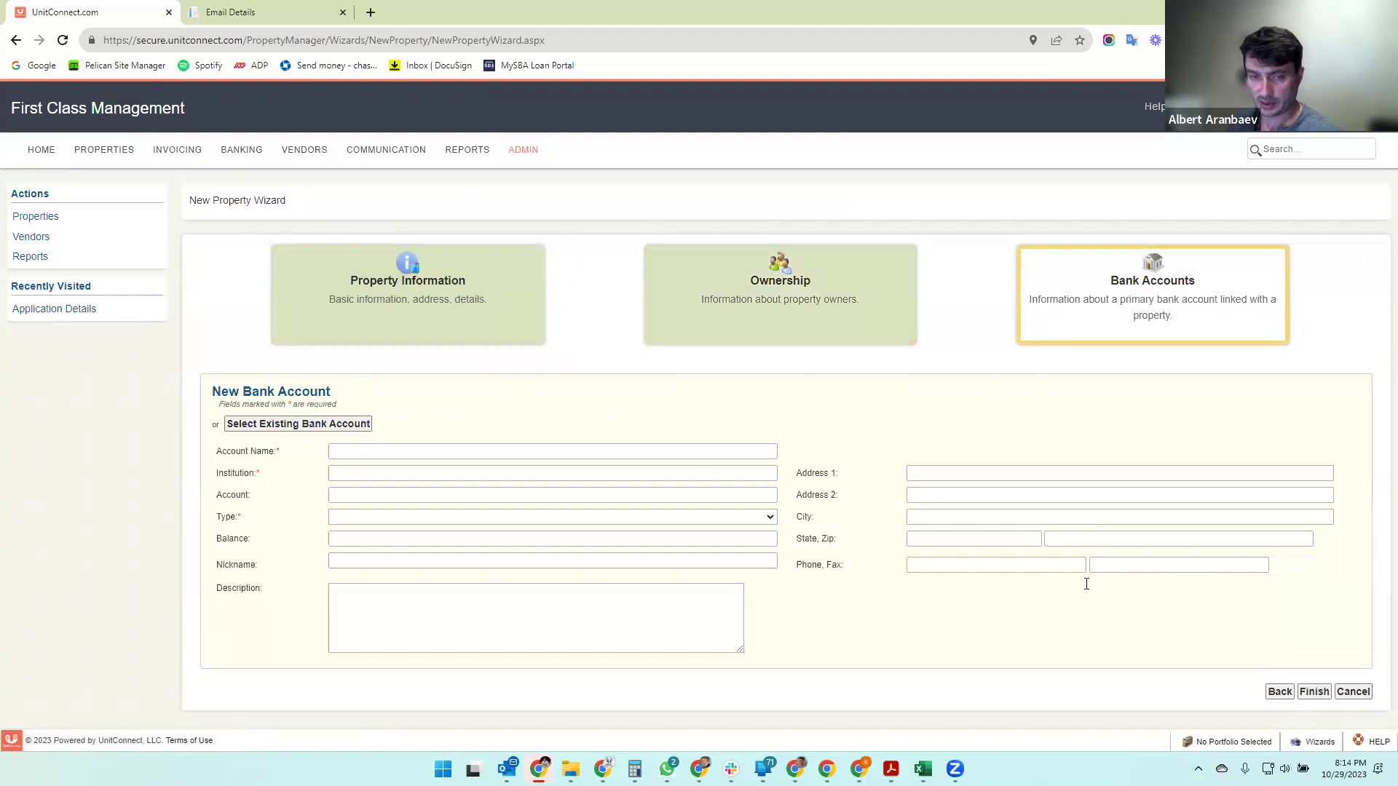
click(341, 450)
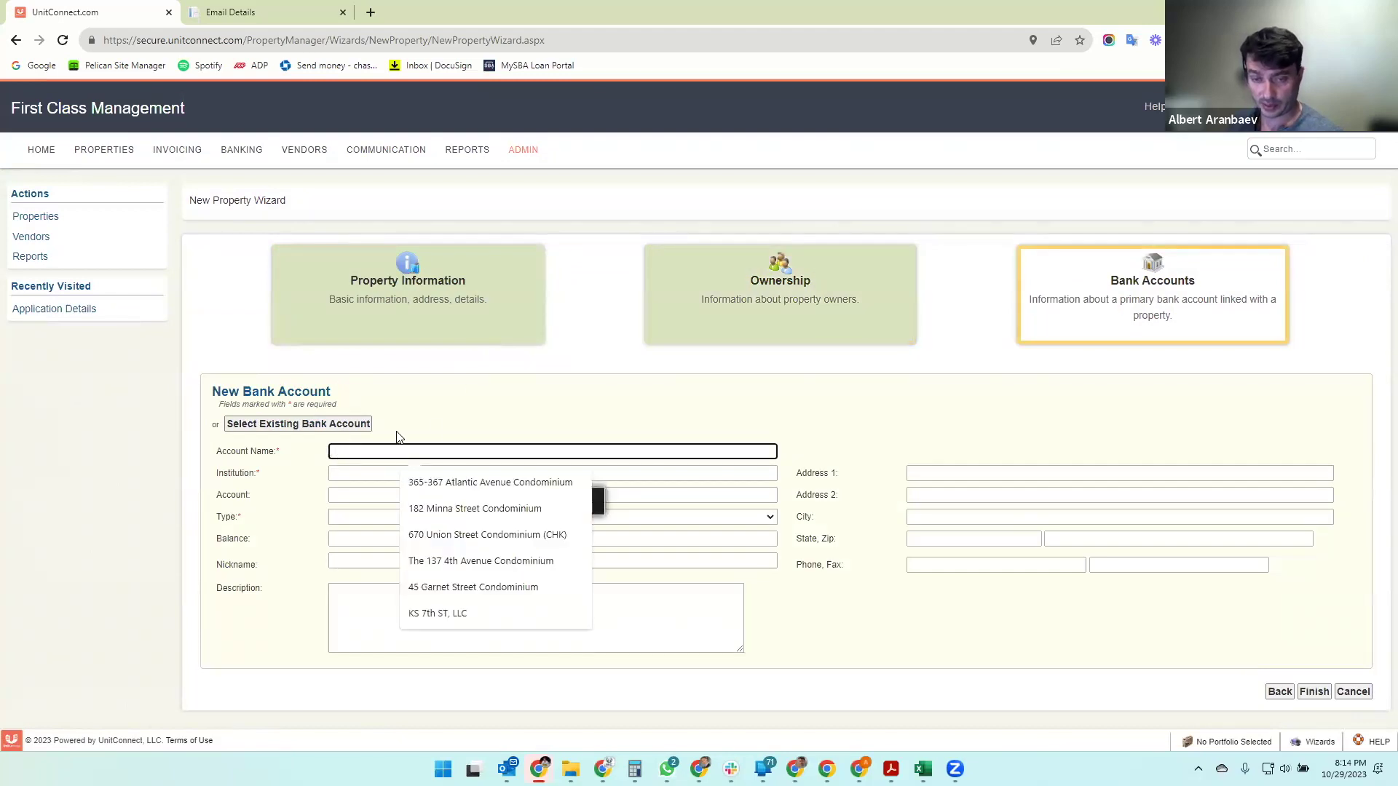
key(ctrl+v)
- Set the bank institution to Chase Bank and the account type to Checking
click(365, 472)
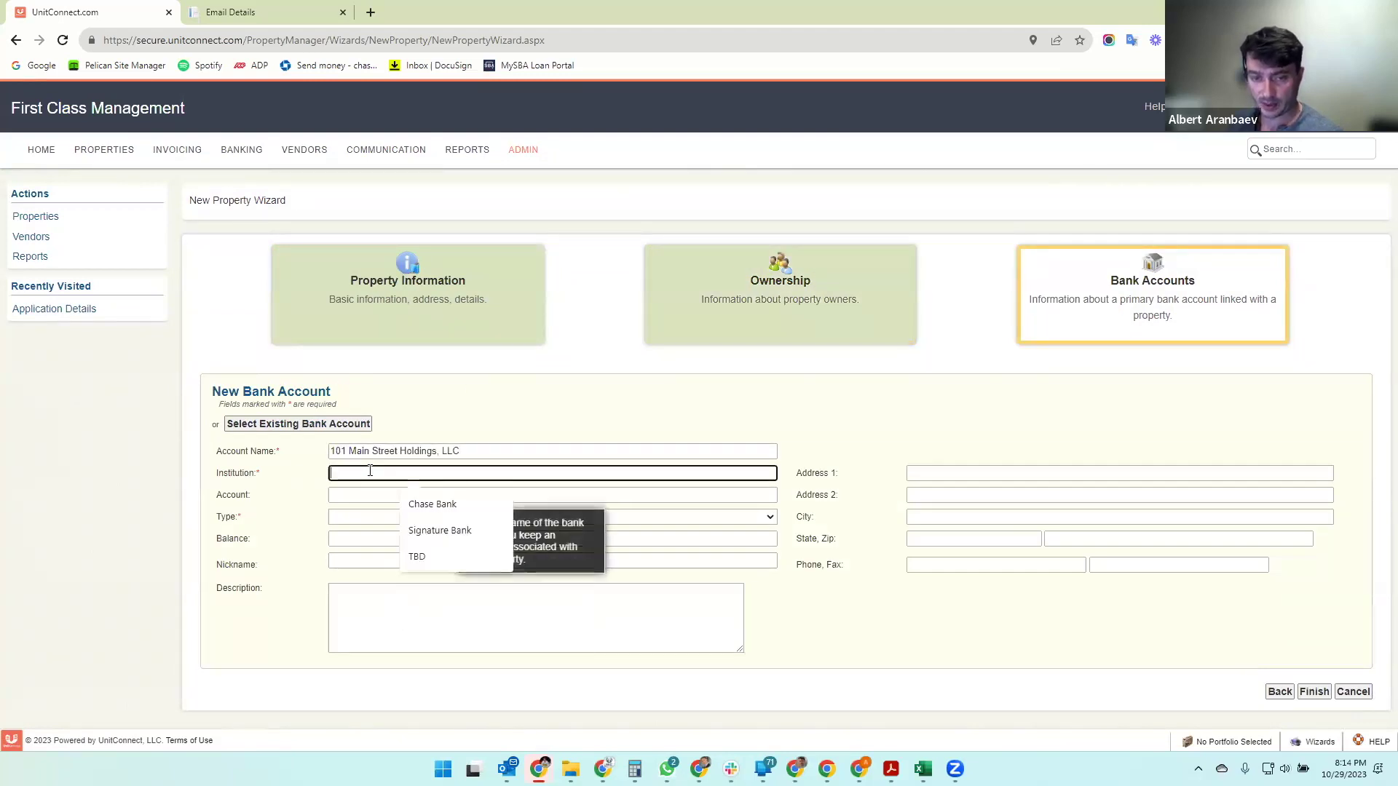
text(Chase Ba)
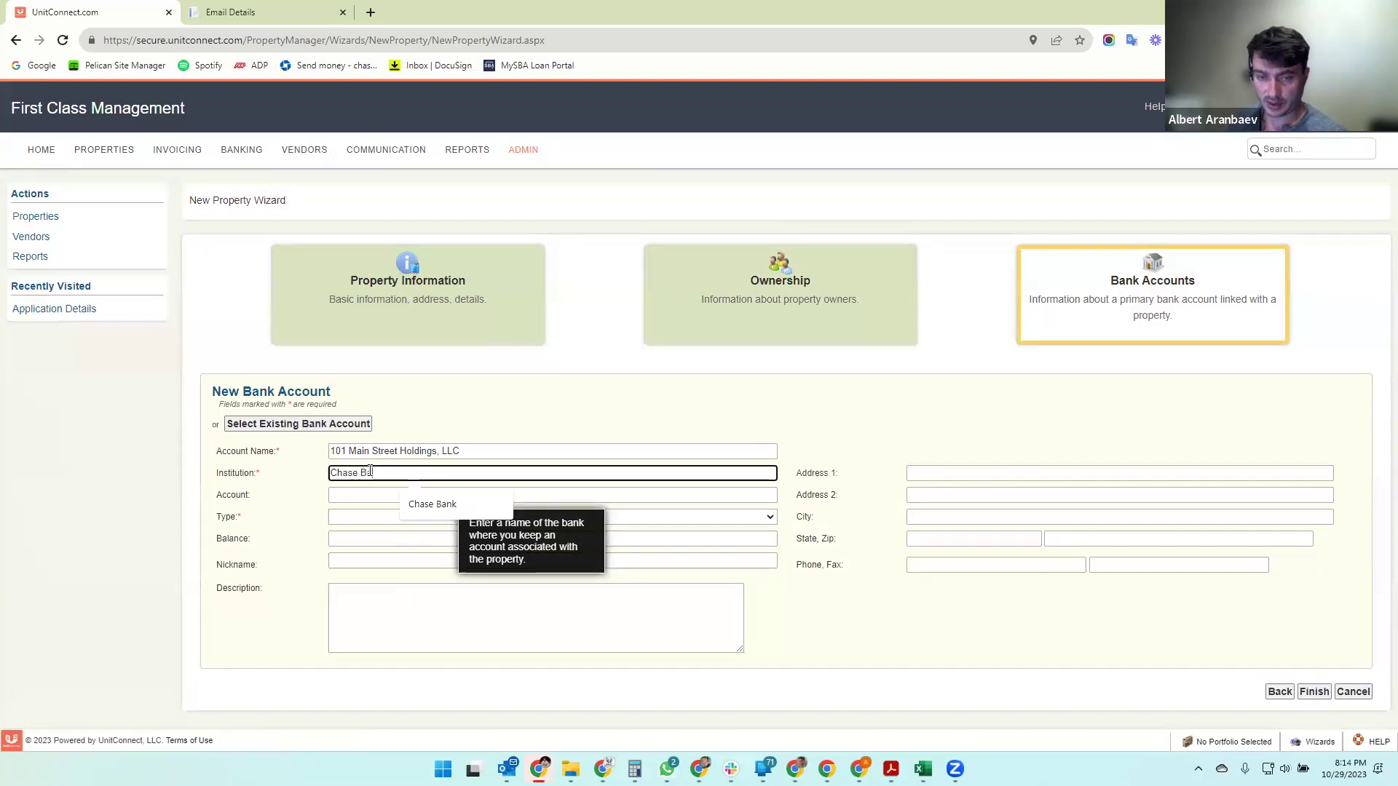
text(nk)
key(Tab)
key(Tab)
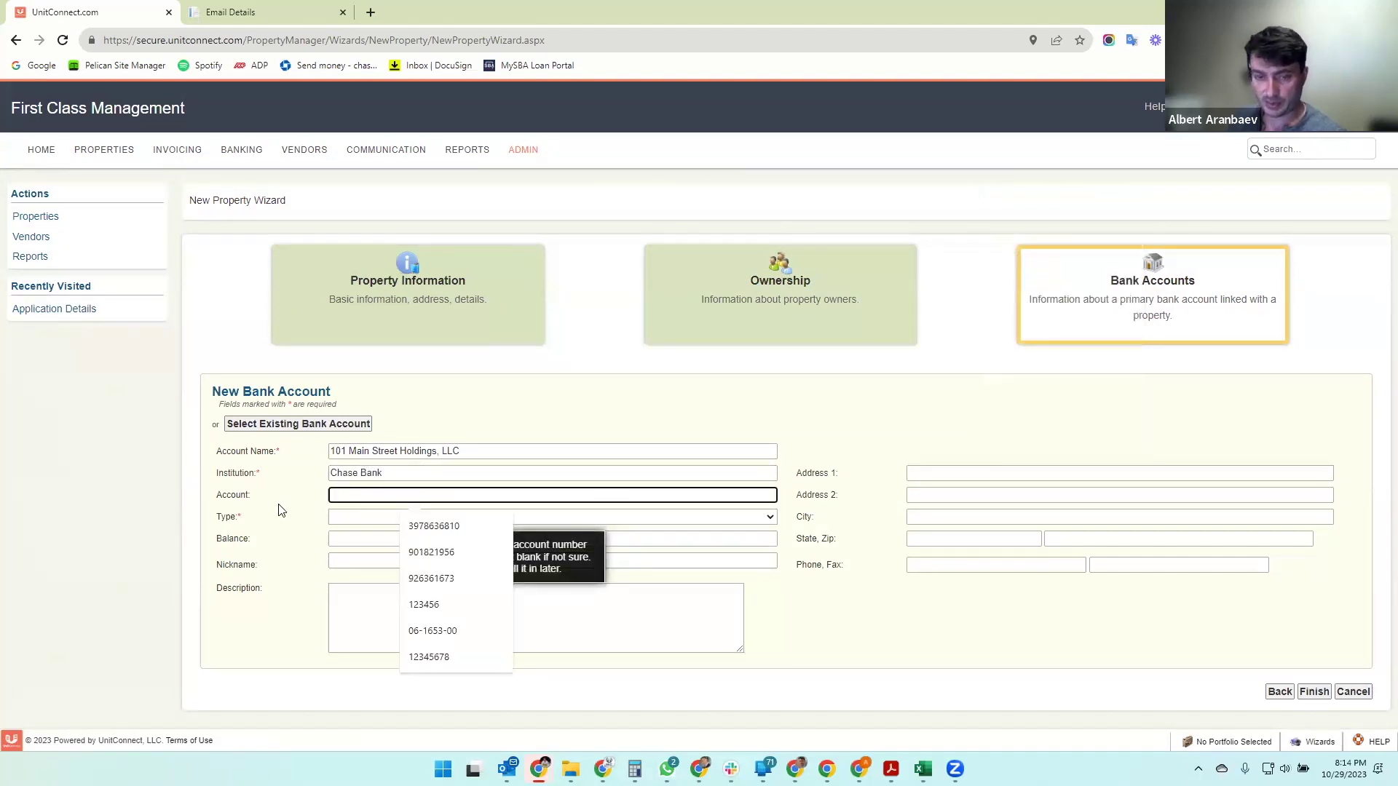
text(0)
key(Tab)
key(Tab)
click(360, 518)
click(354, 545)
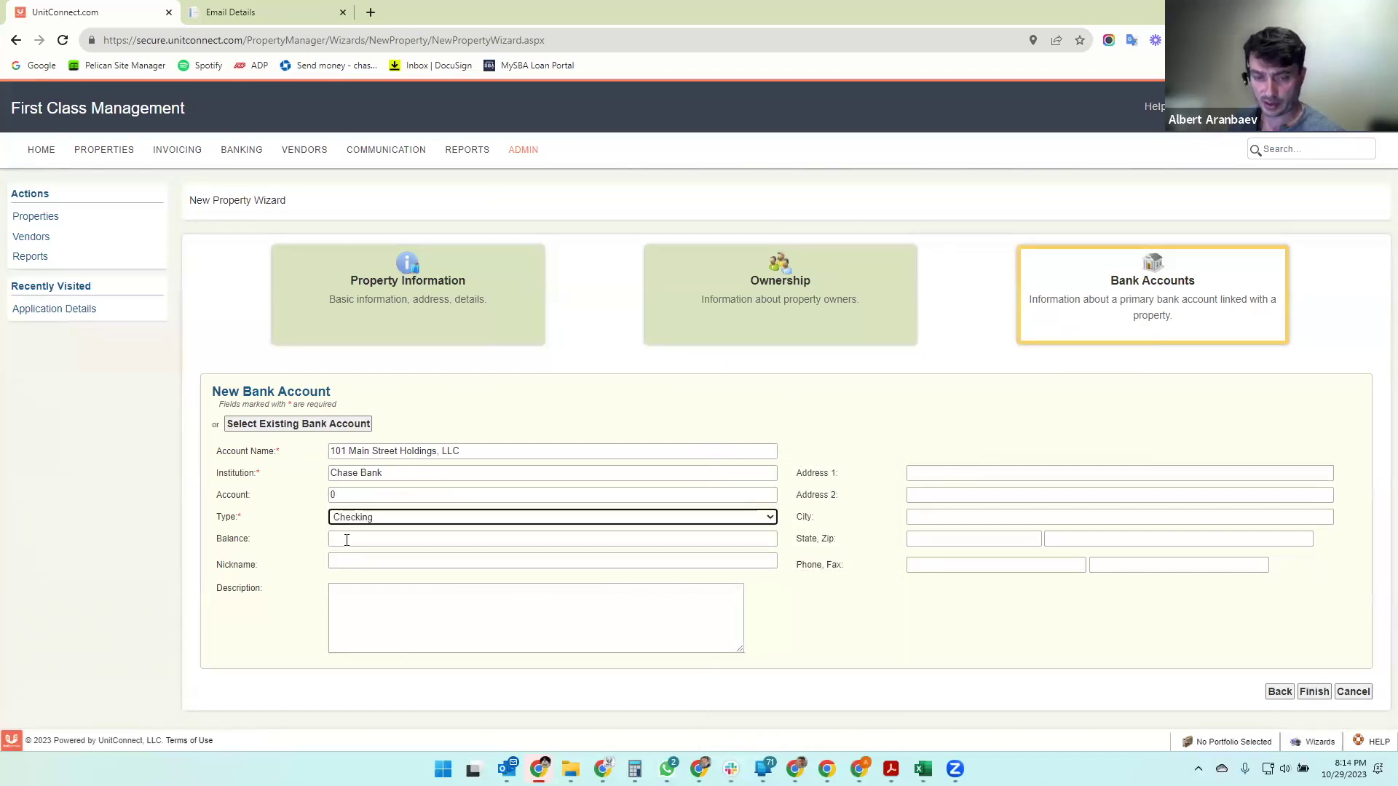
click(346, 540)
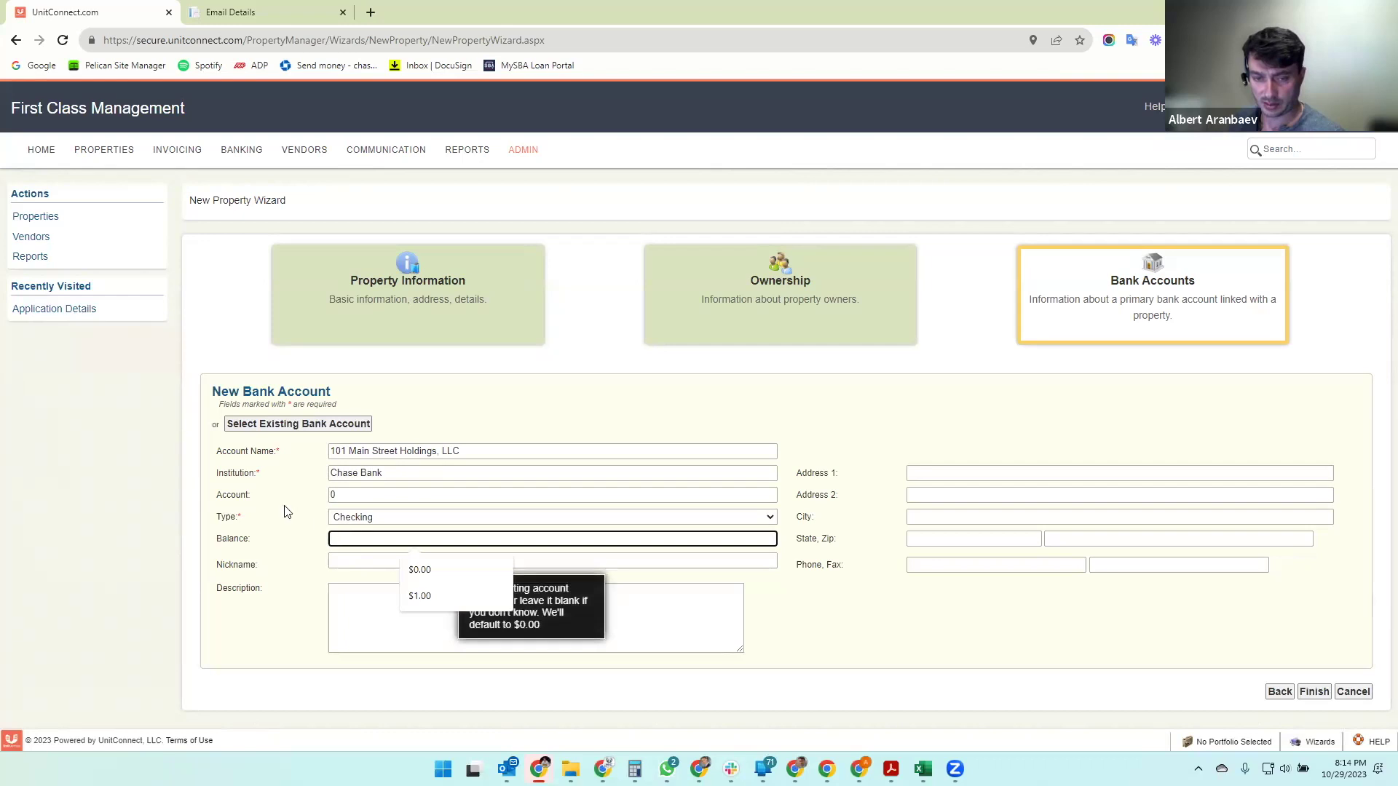
- Enter the account number, a $100.00 balance and nickname Operating Account, then finish the wizard
click(364, 495)
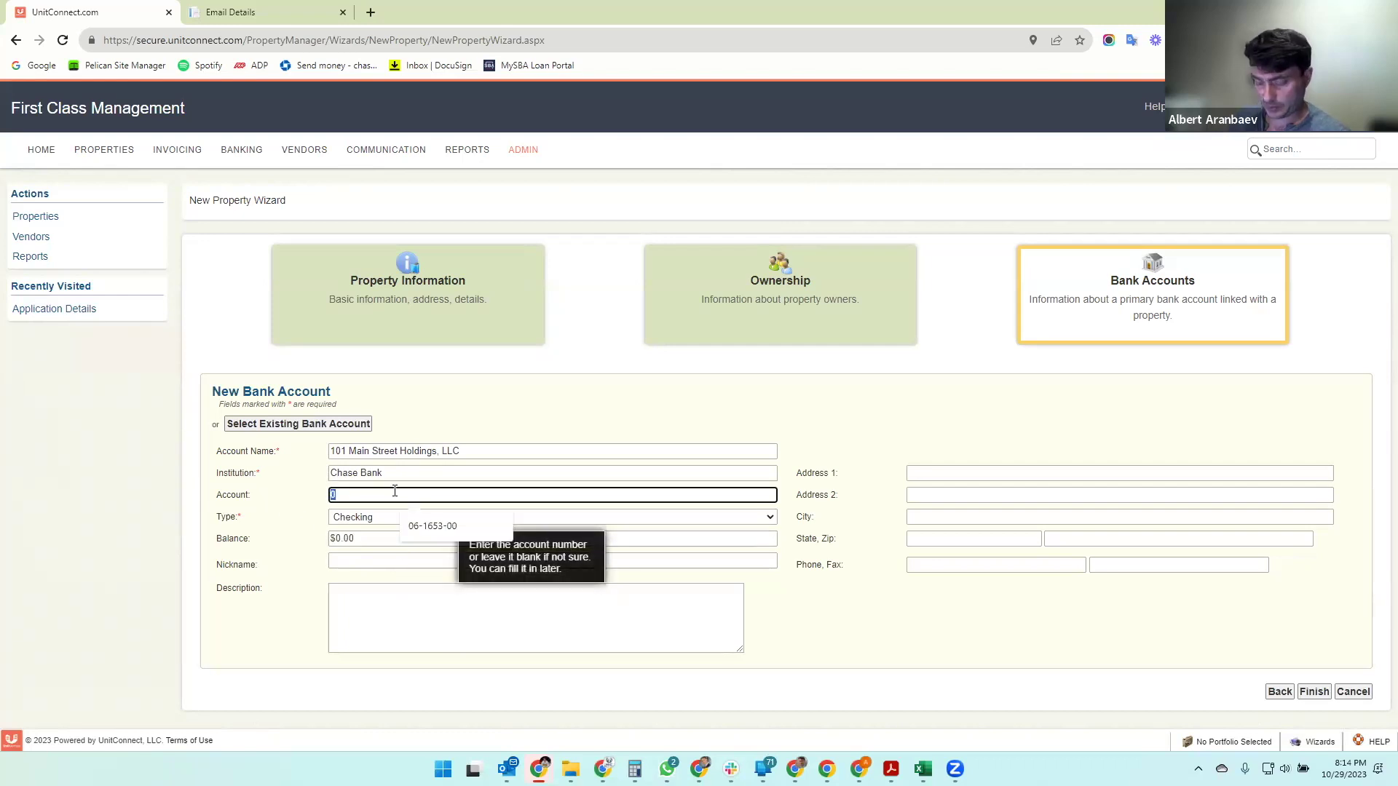
text(123456789)
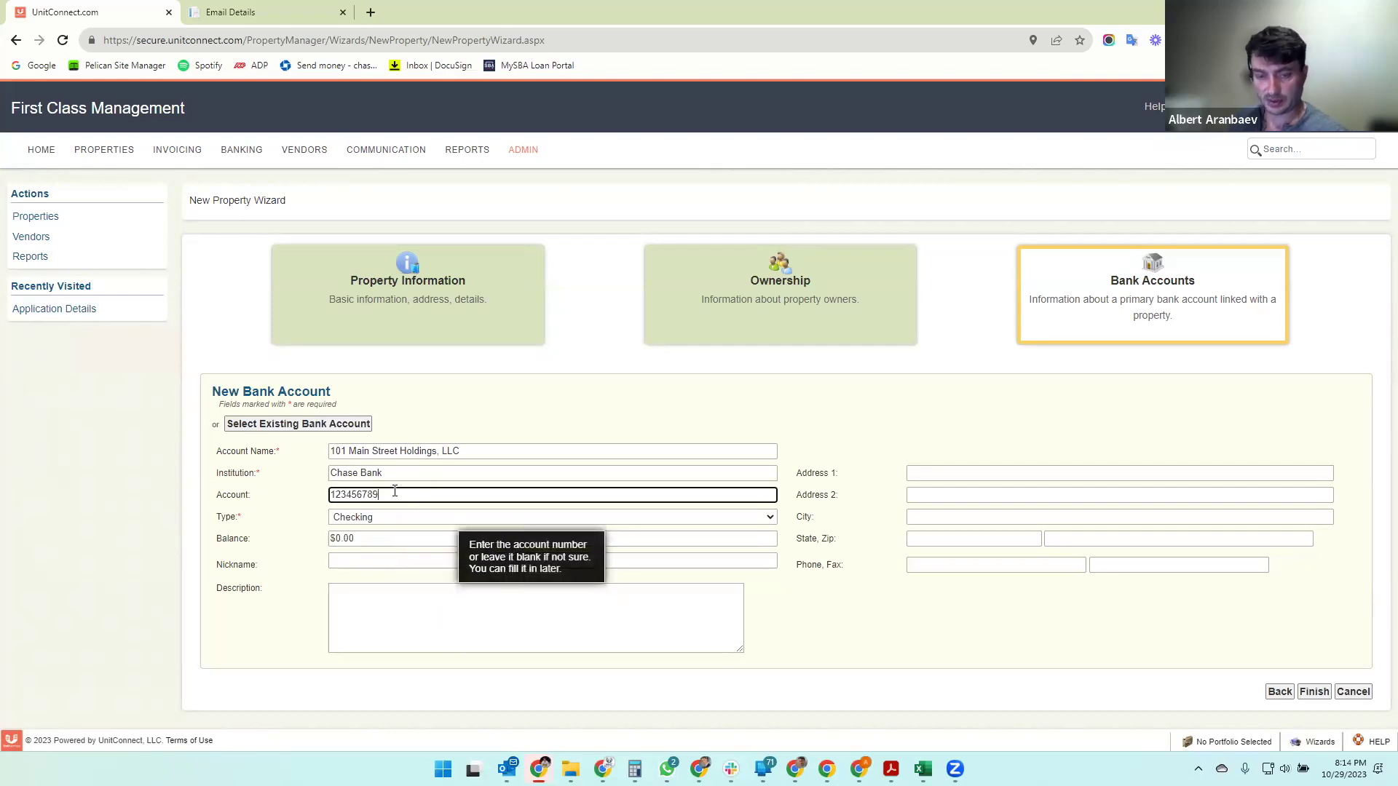
key(Tab)
click(342, 539)
text(10)
click(336, 557)
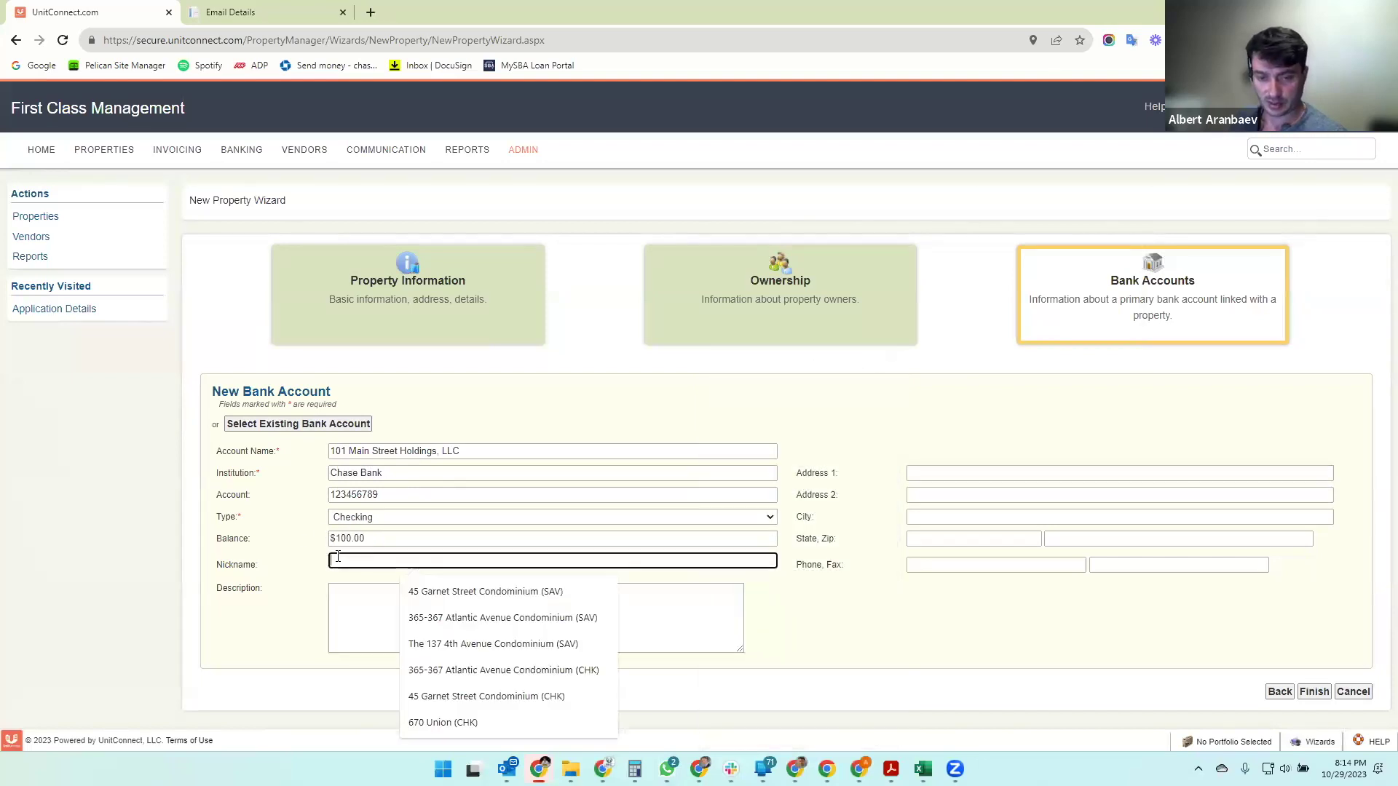
text(O)
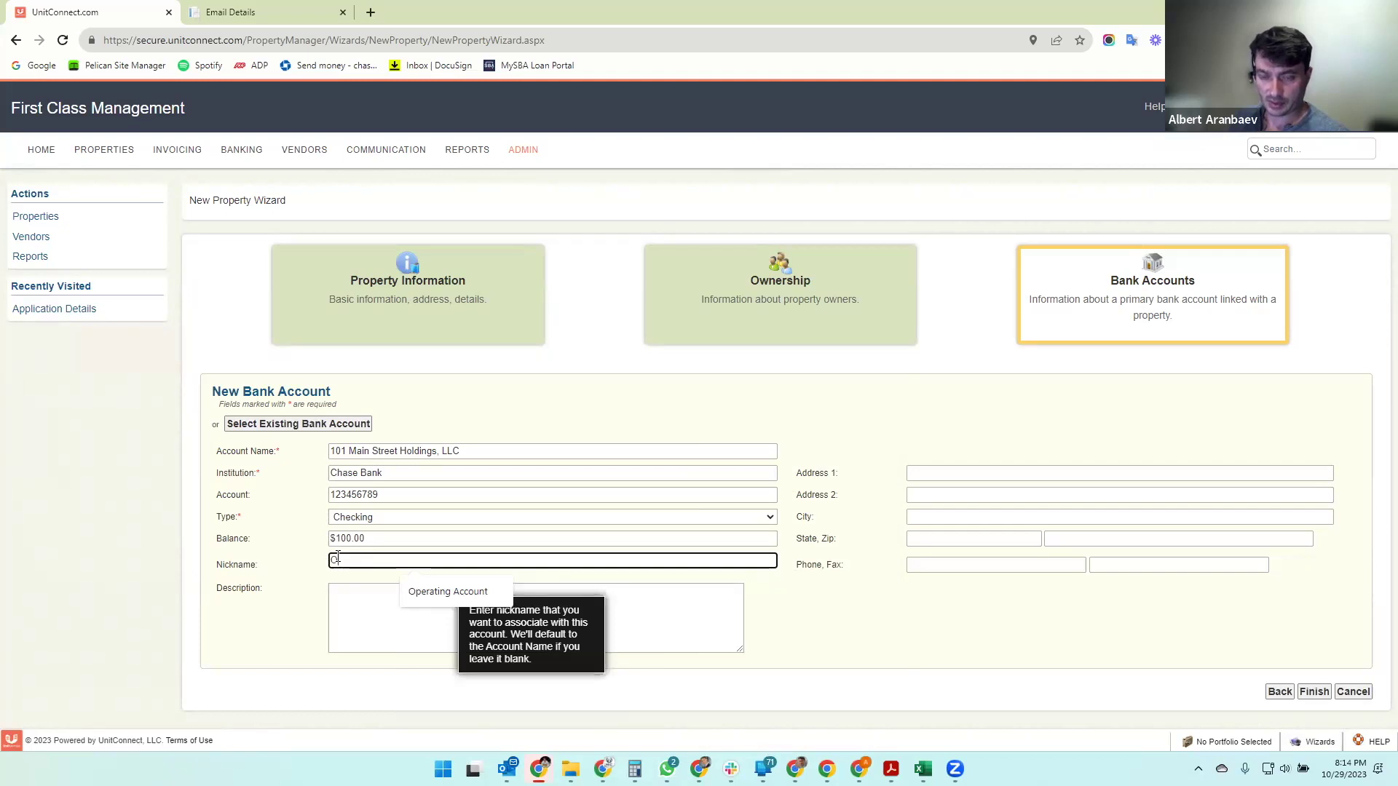
click(437, 591)
click(684, 416)
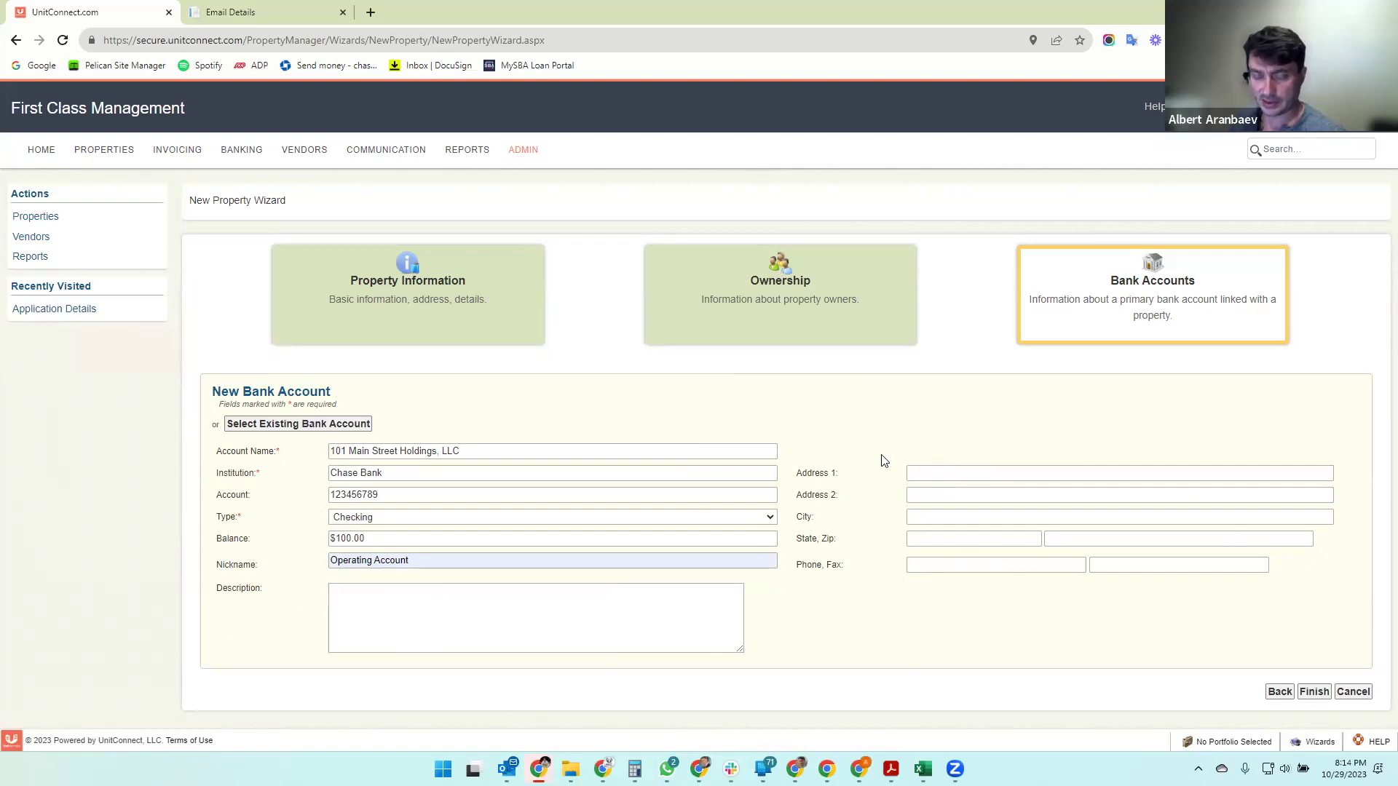
click(443, 644)
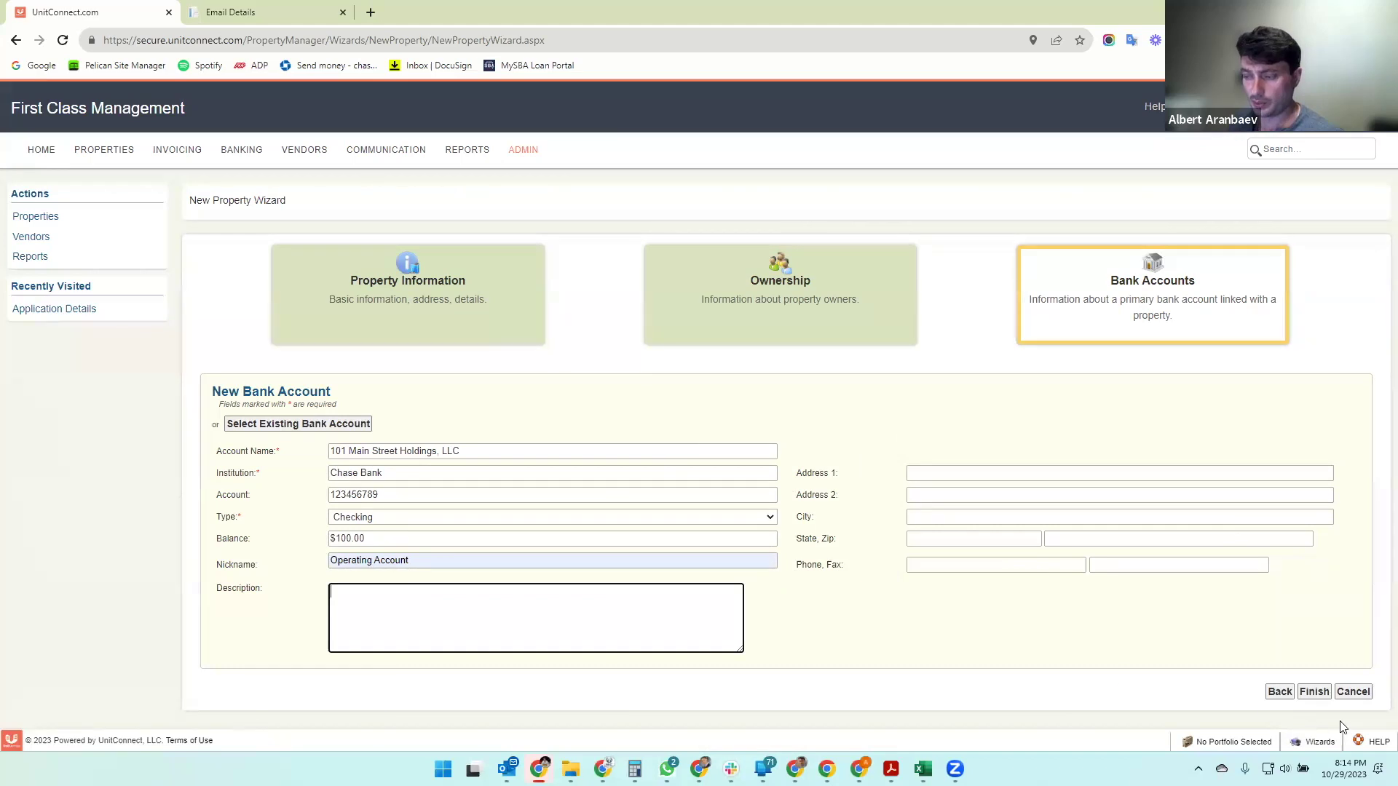
click(1313, 692)
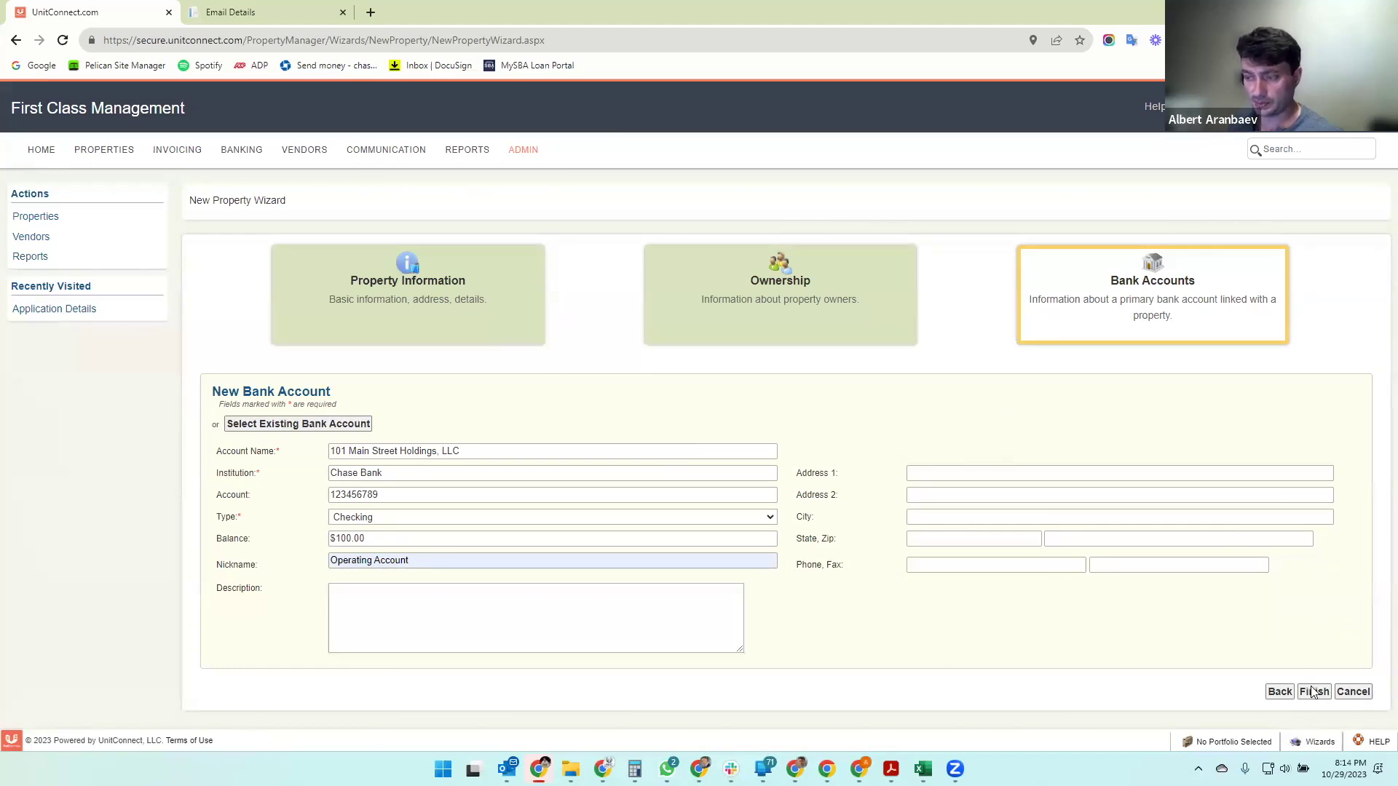
- Confirm the new property, skip the Properties tour, and open 101 Main Street Holdings, LLC's units
click(727, 455)
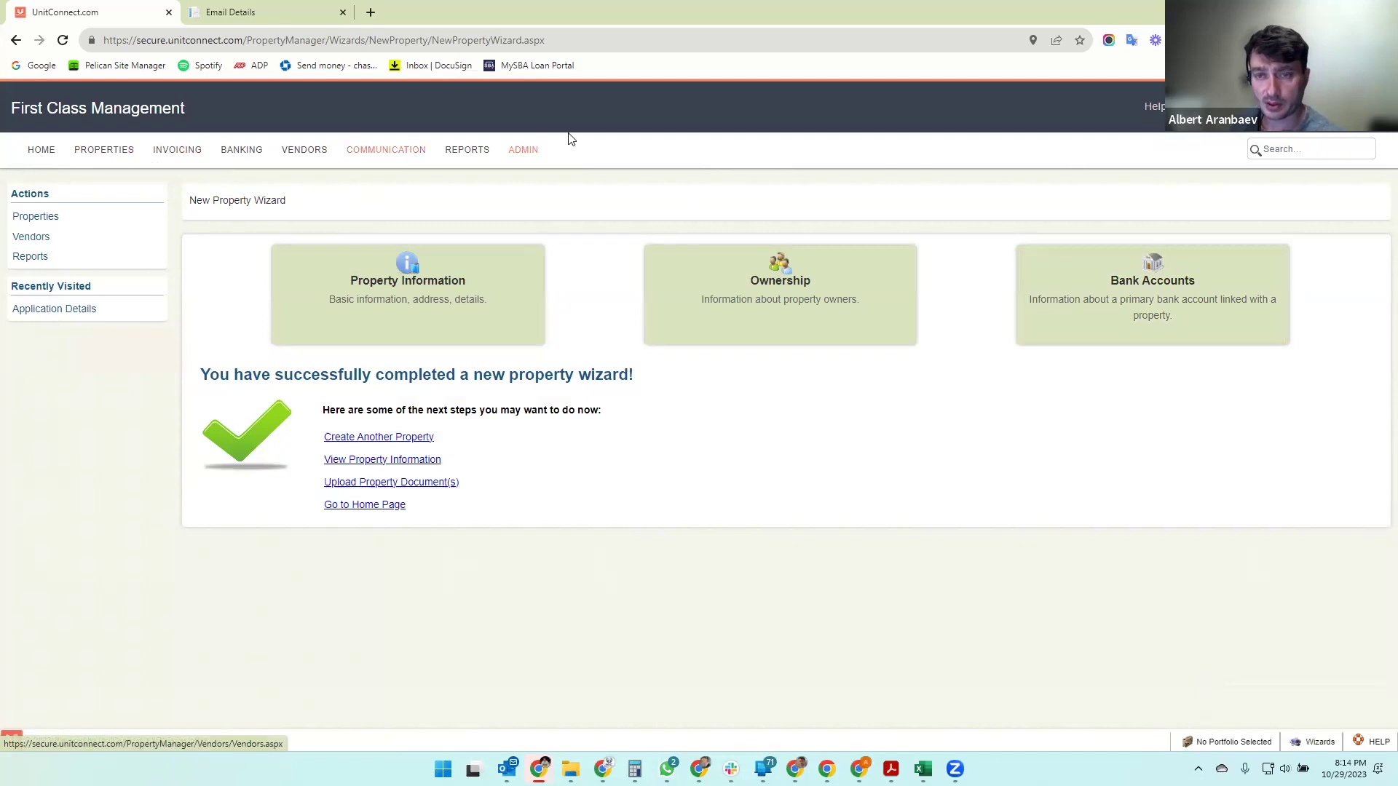
click(99, 151)
click(1060, 241)
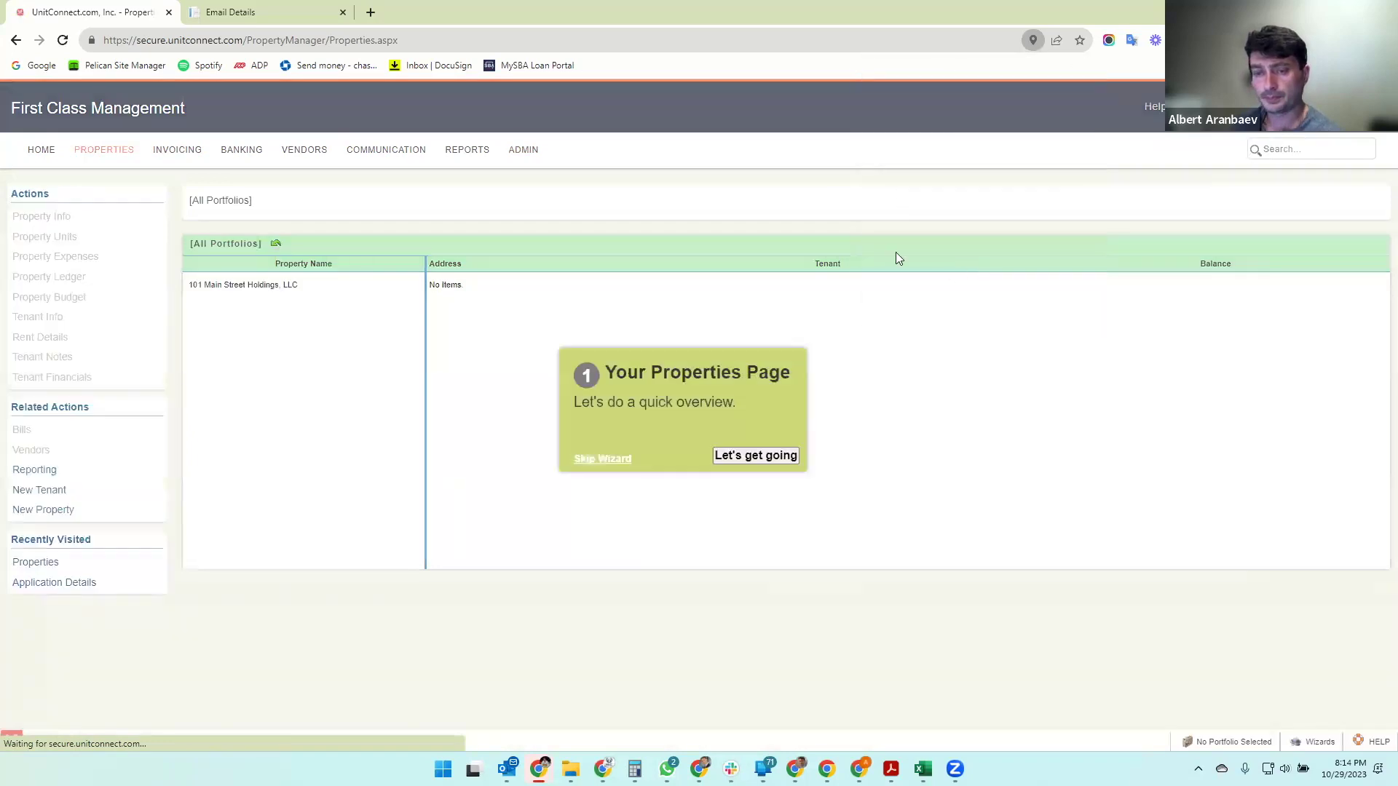
click(597, 460)
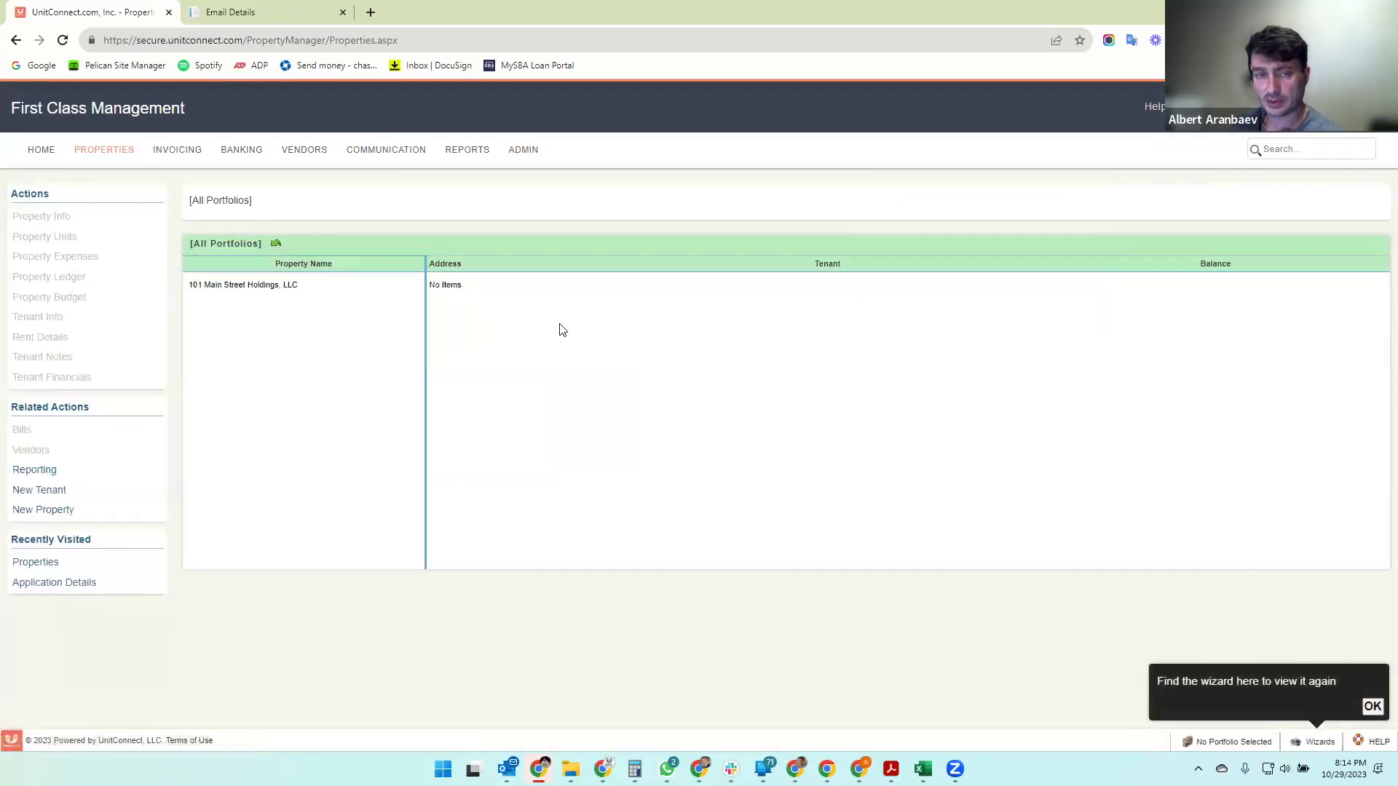
click(228, 291)
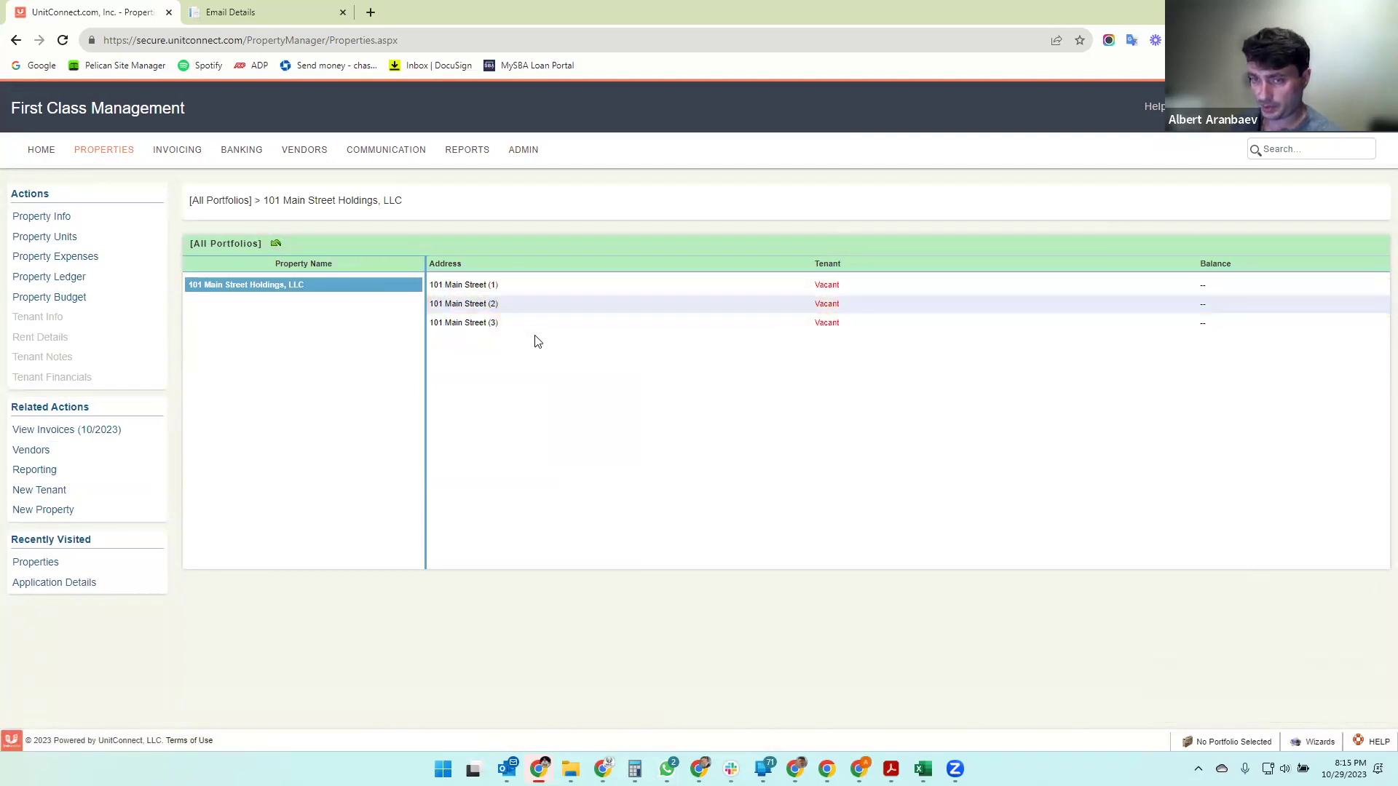
click(651, 323)
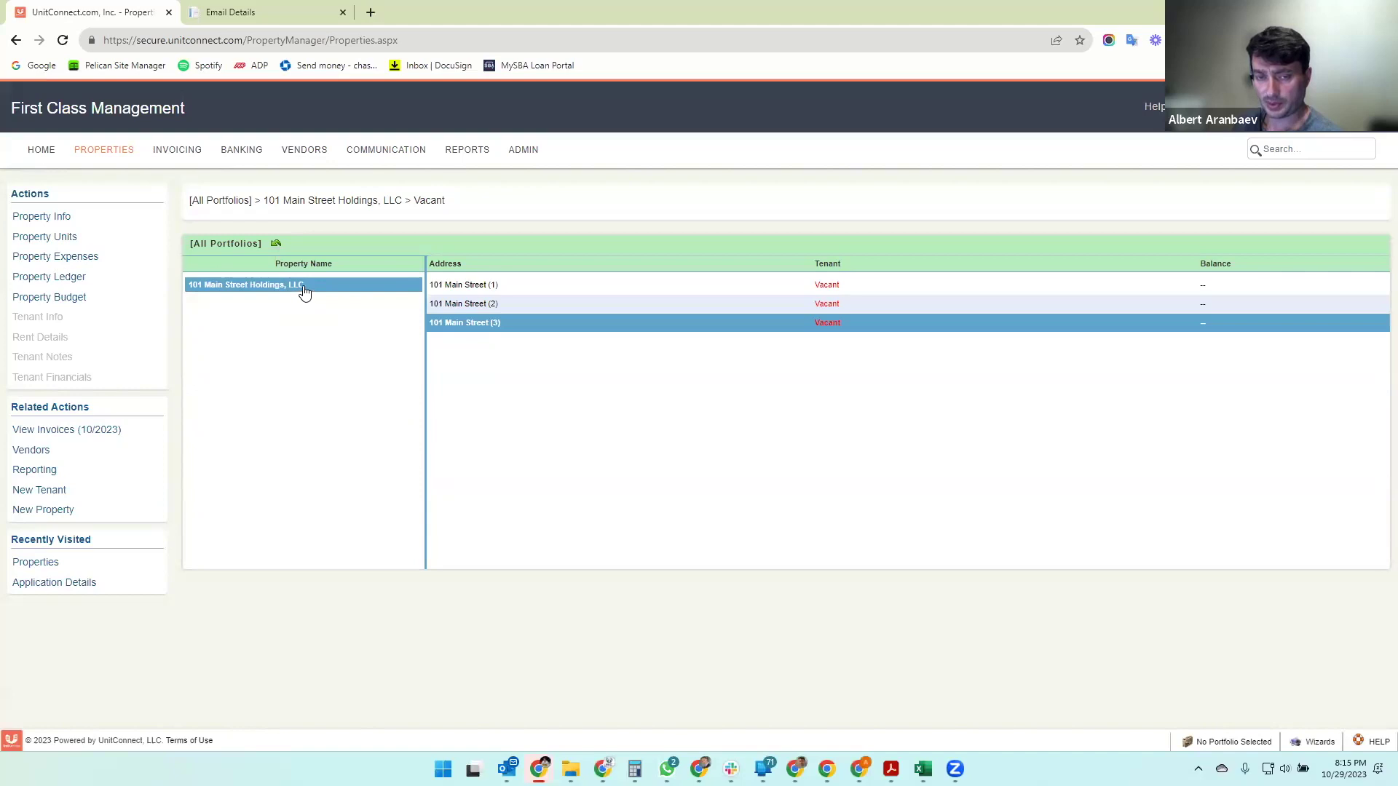
click(45, 237)
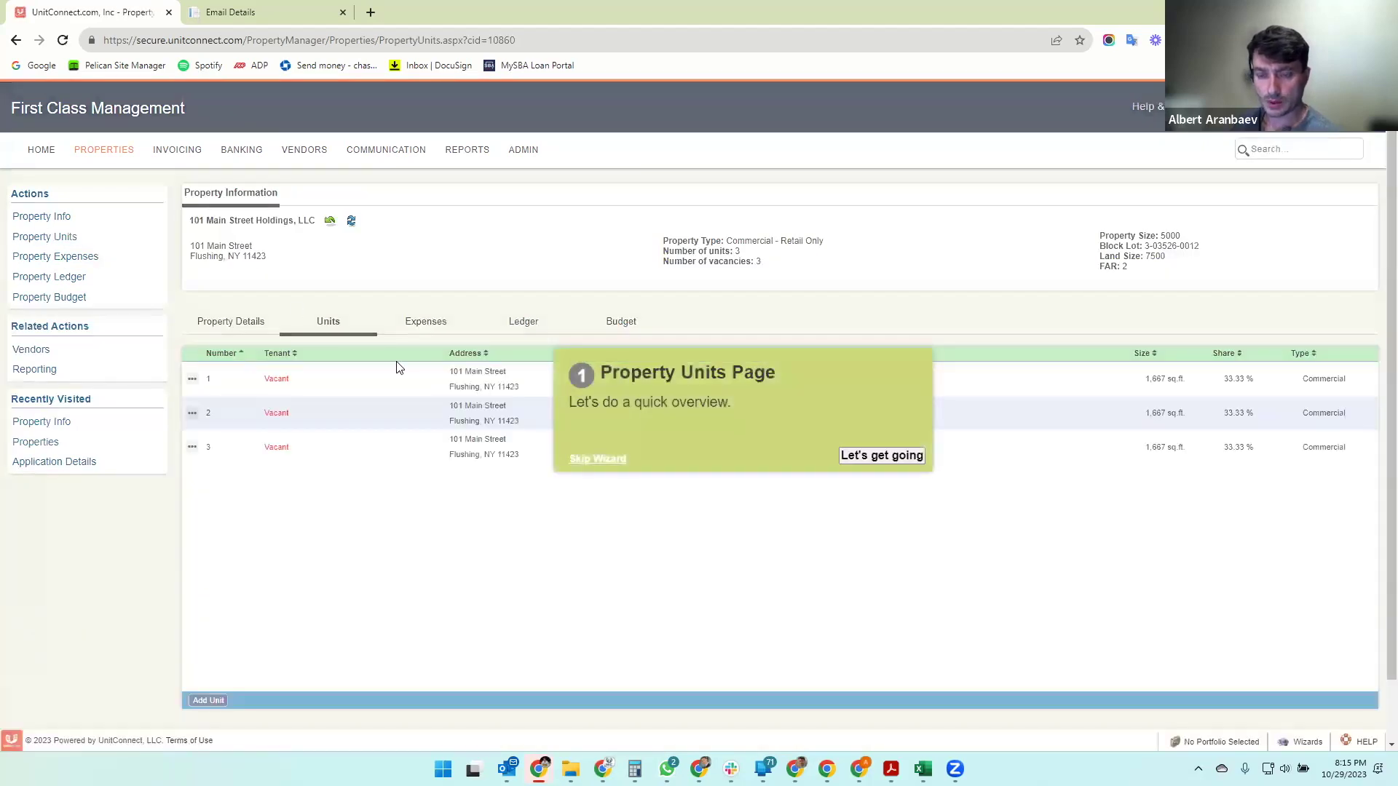
- Skip the Property Units tour and bring up the actions menu for unit 1
click(596, 453)
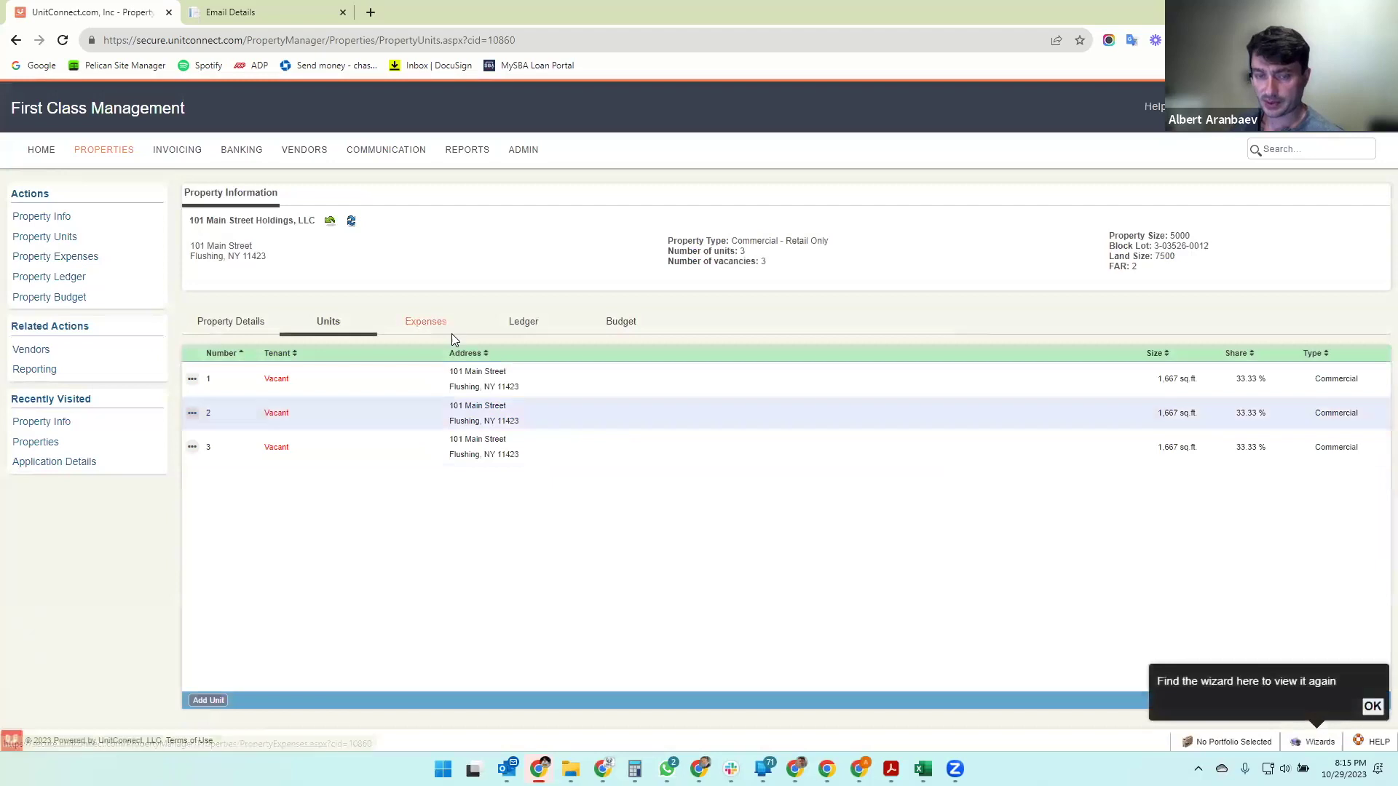
click(1369, 708)
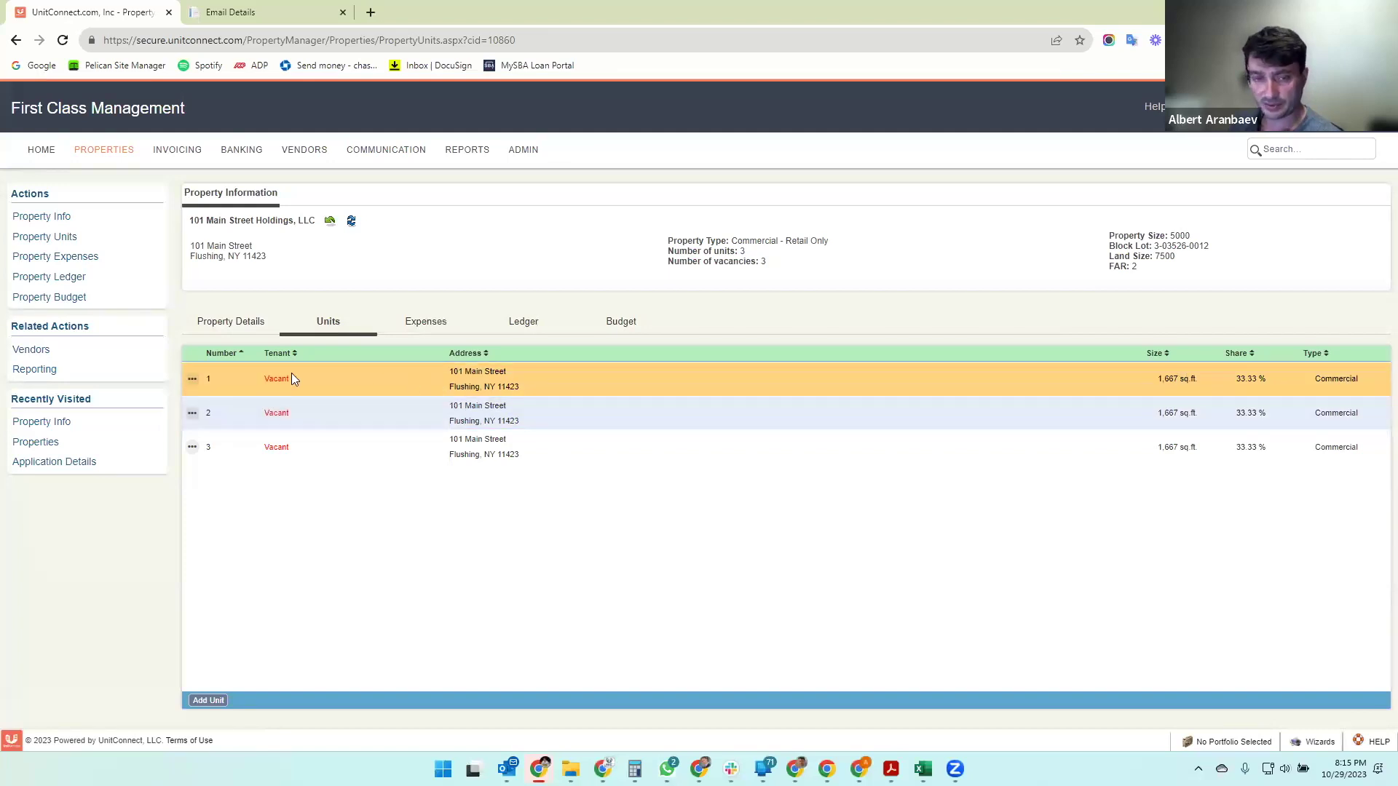
click(191, 382)
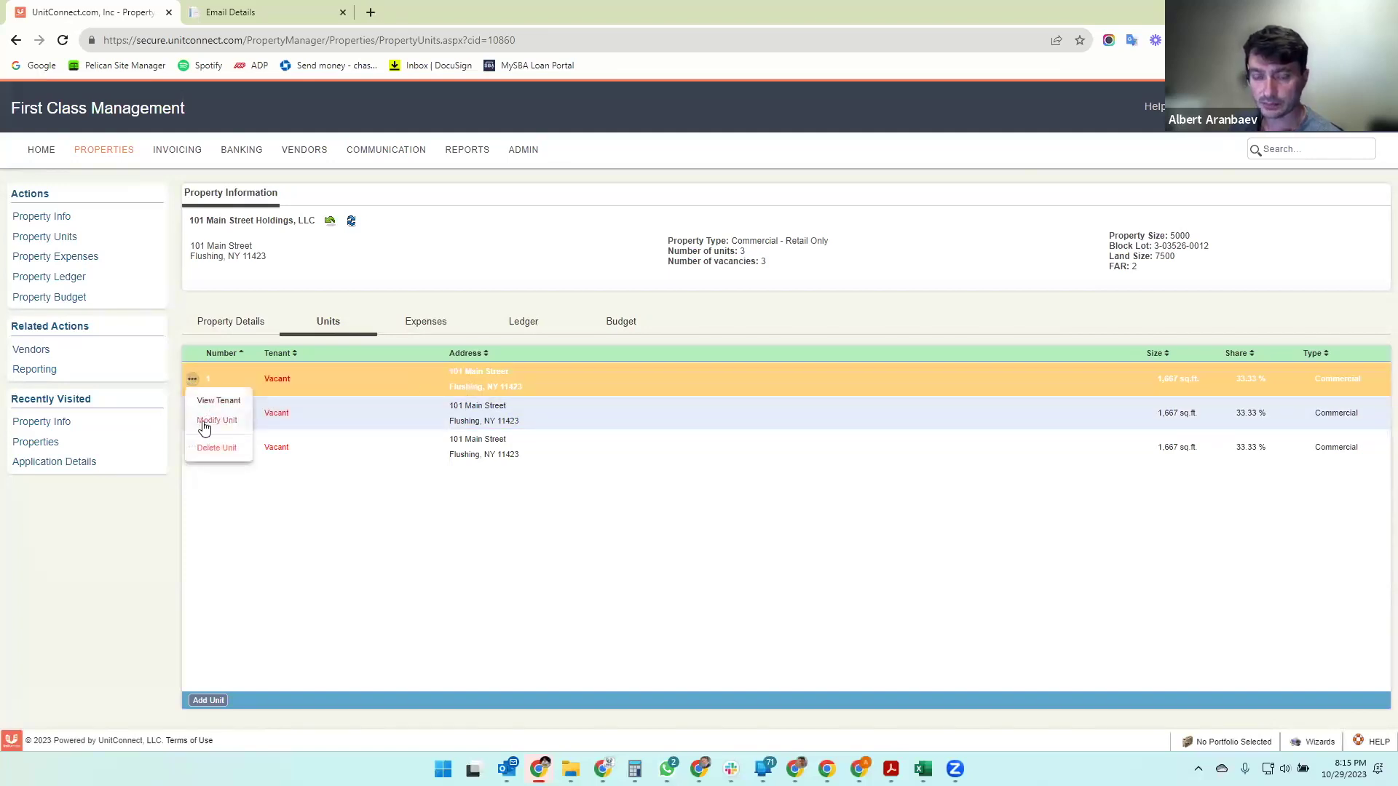
- Edit unit 1 and change its unit size to 1000
click(202, 421)
click(691, 368)
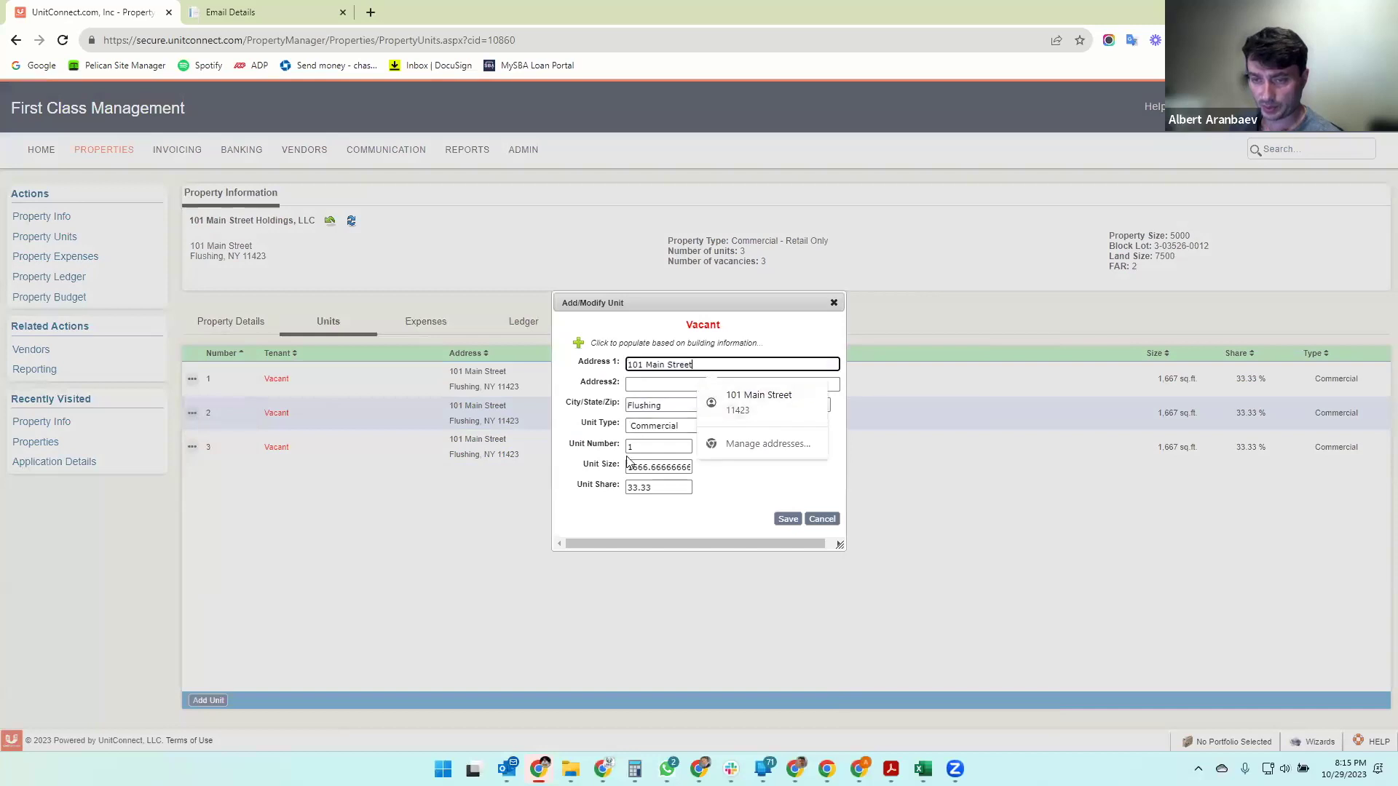
click(767, 496)
double_click(644, 466)
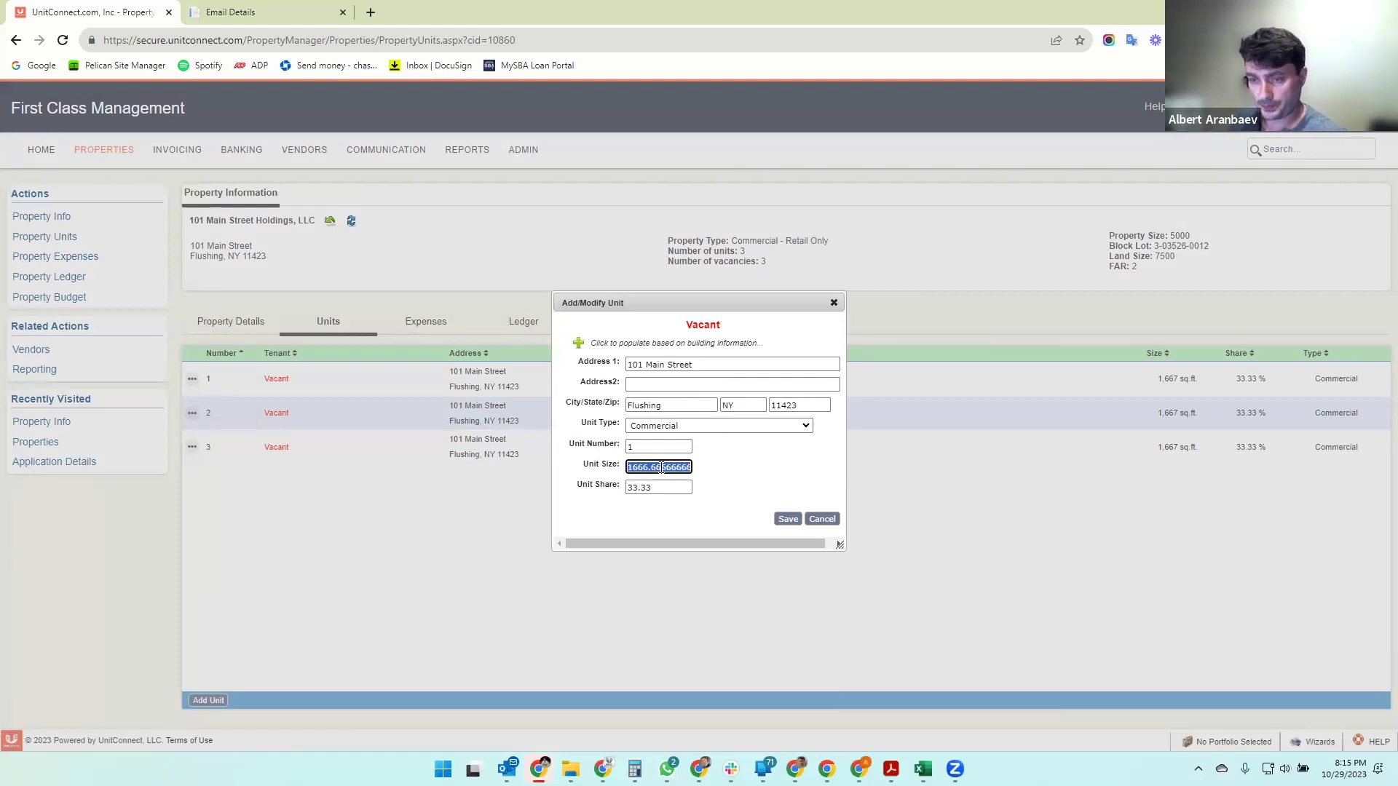
text(1000)
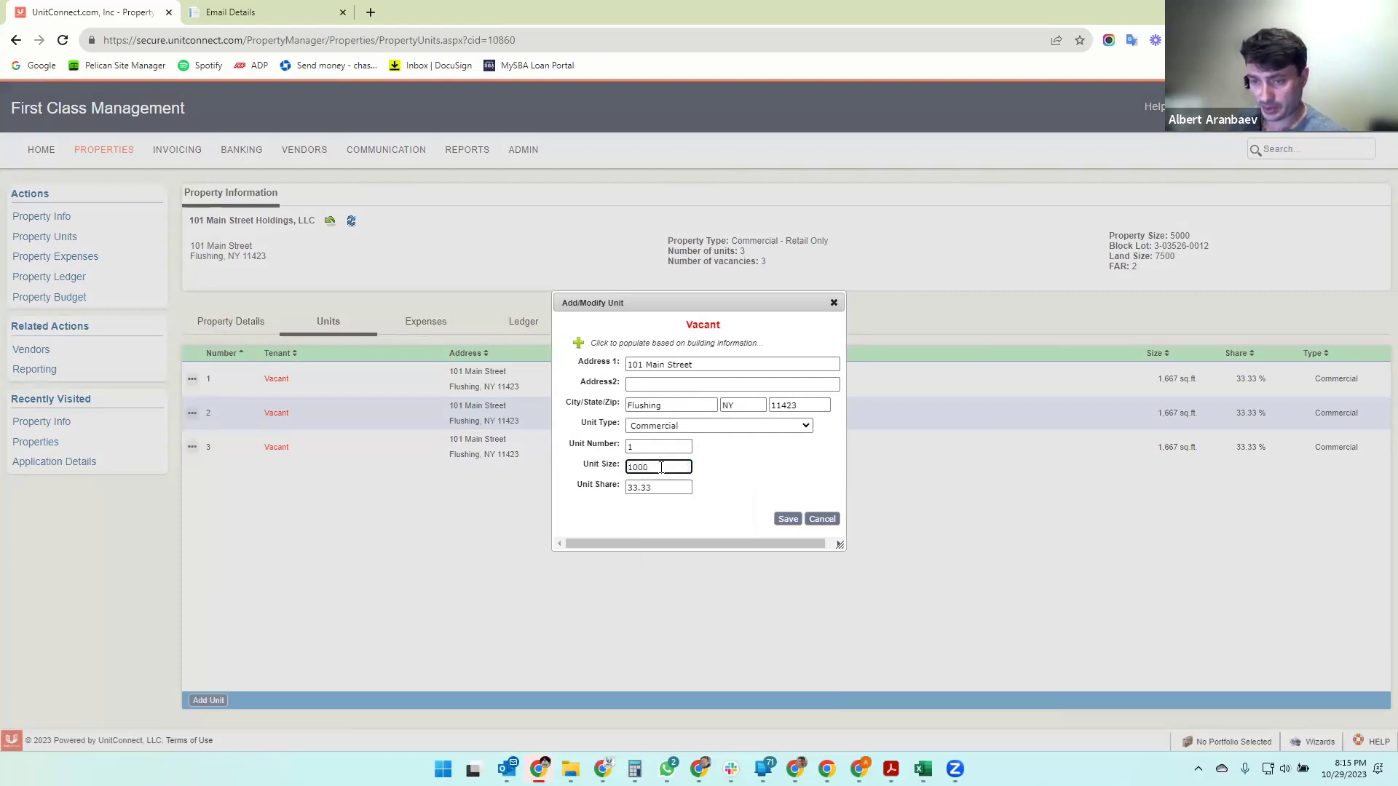
key(Tab)
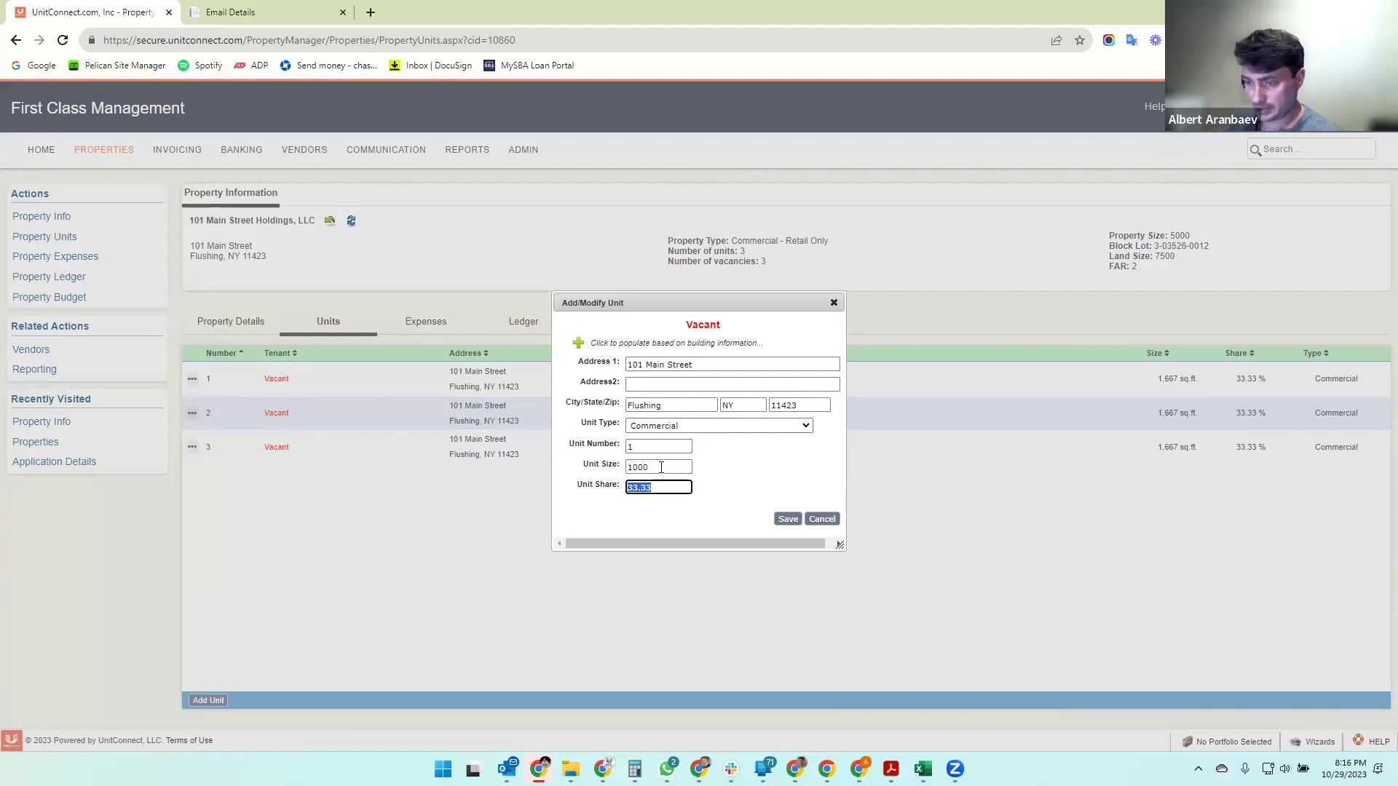
- Work out unit 1's share with the calculator, set it to 20, and save
click(603, 769)
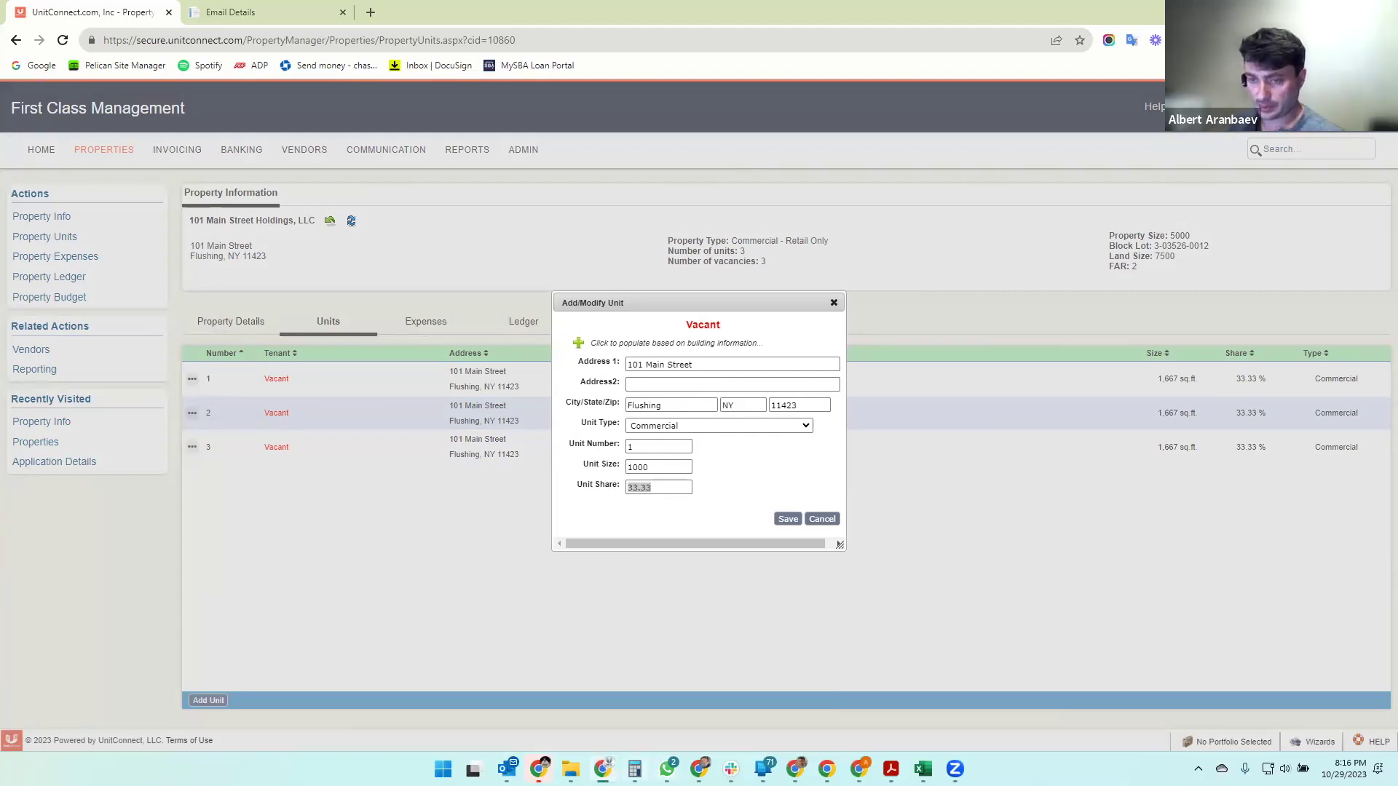
click(635, 768)
drag(1042, 119, 1397, 120)
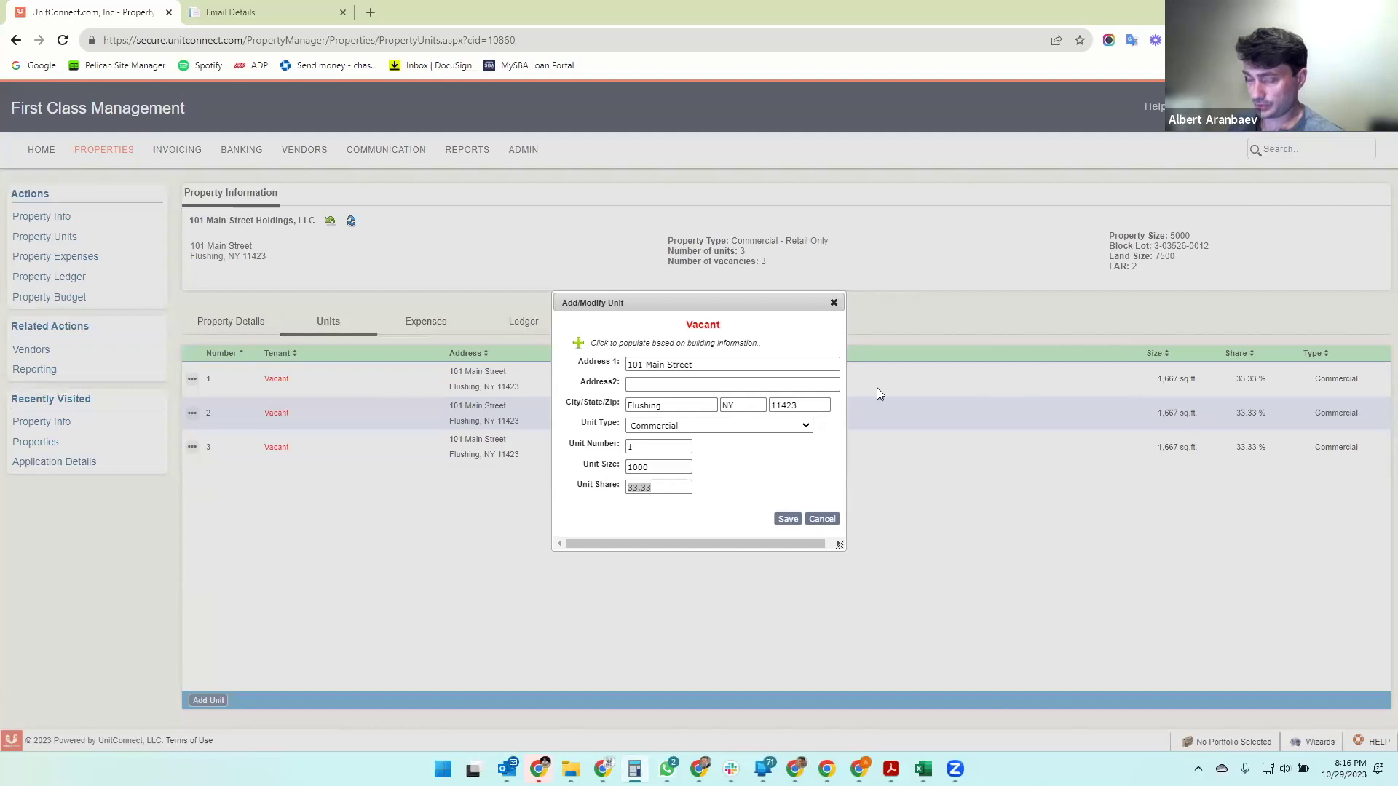
click(630, 488)
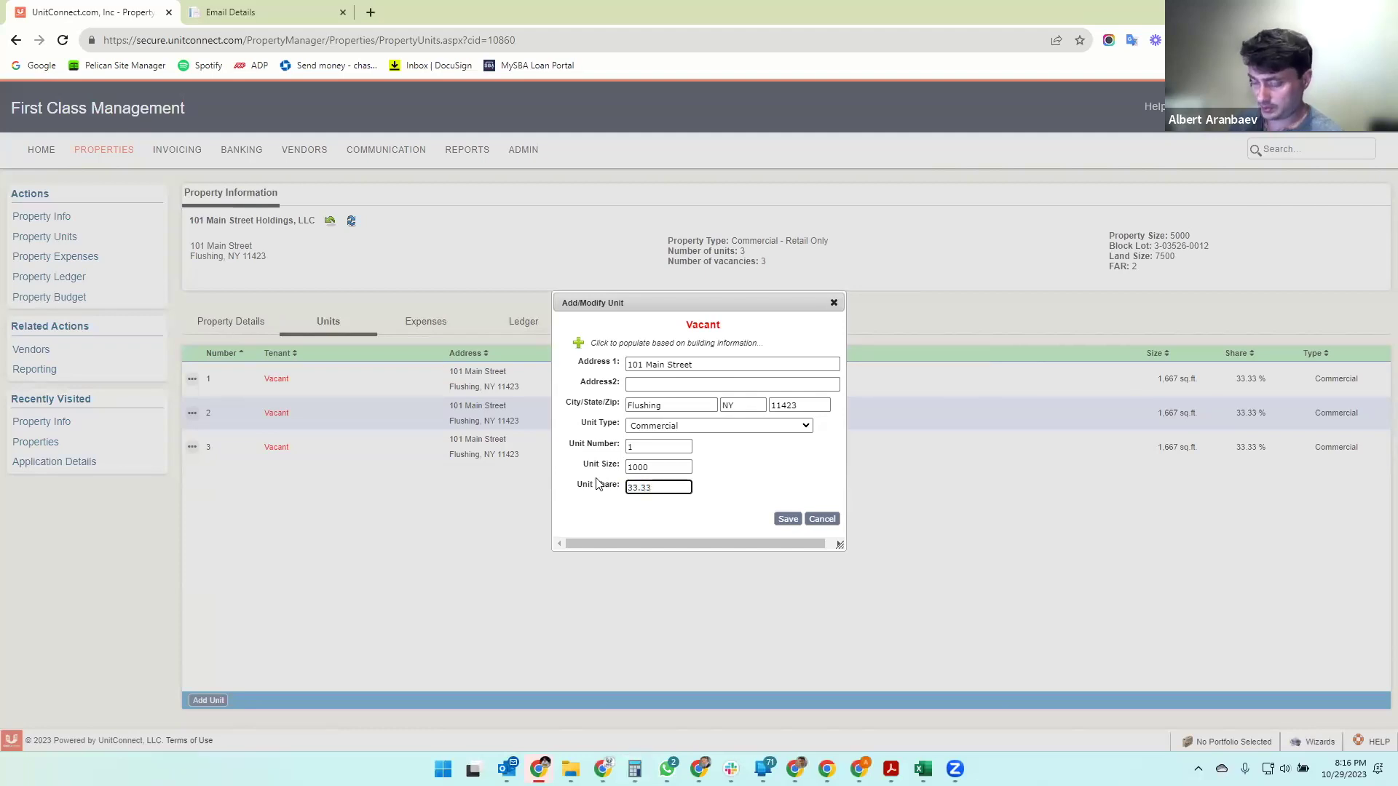
key(ctrl+a)
text(20)
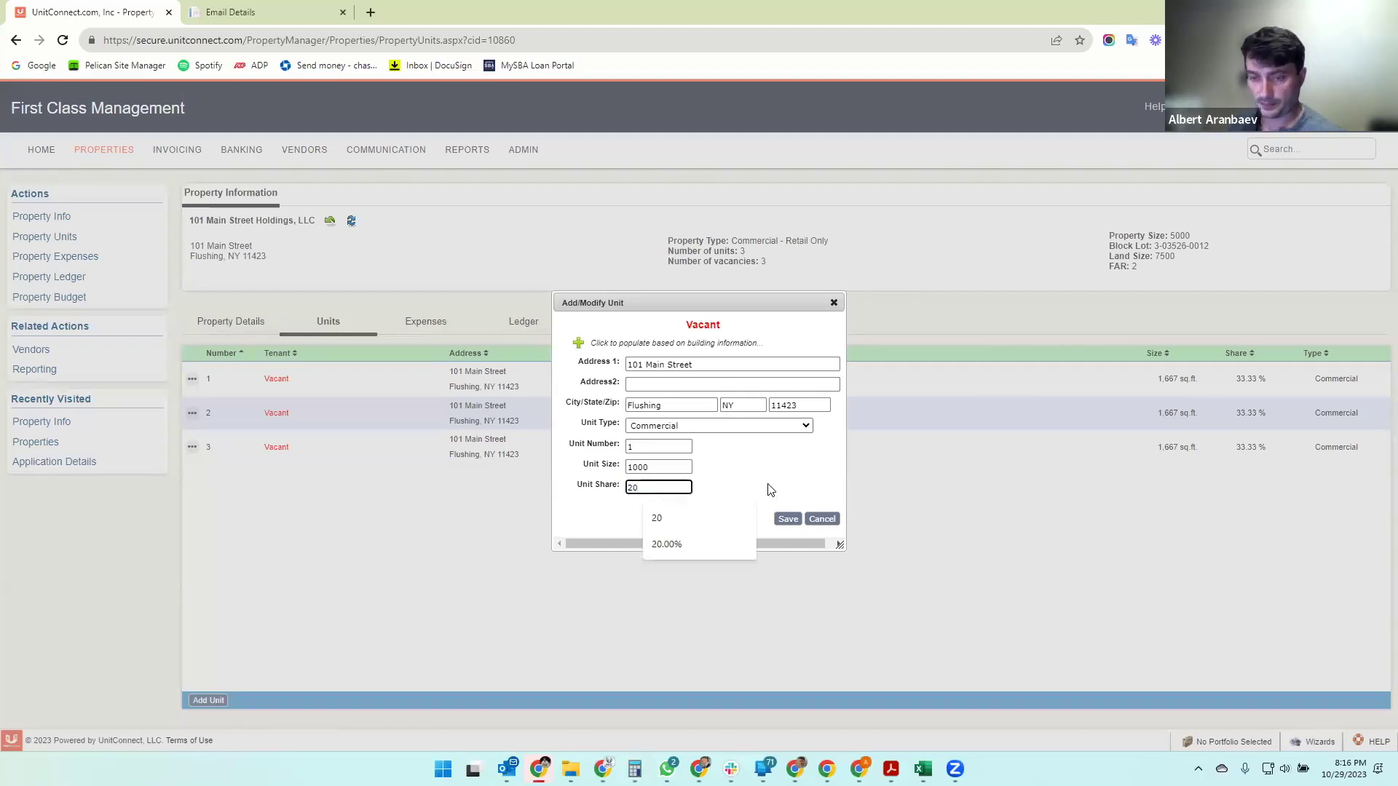
click(777, 521)
click(777, 522)
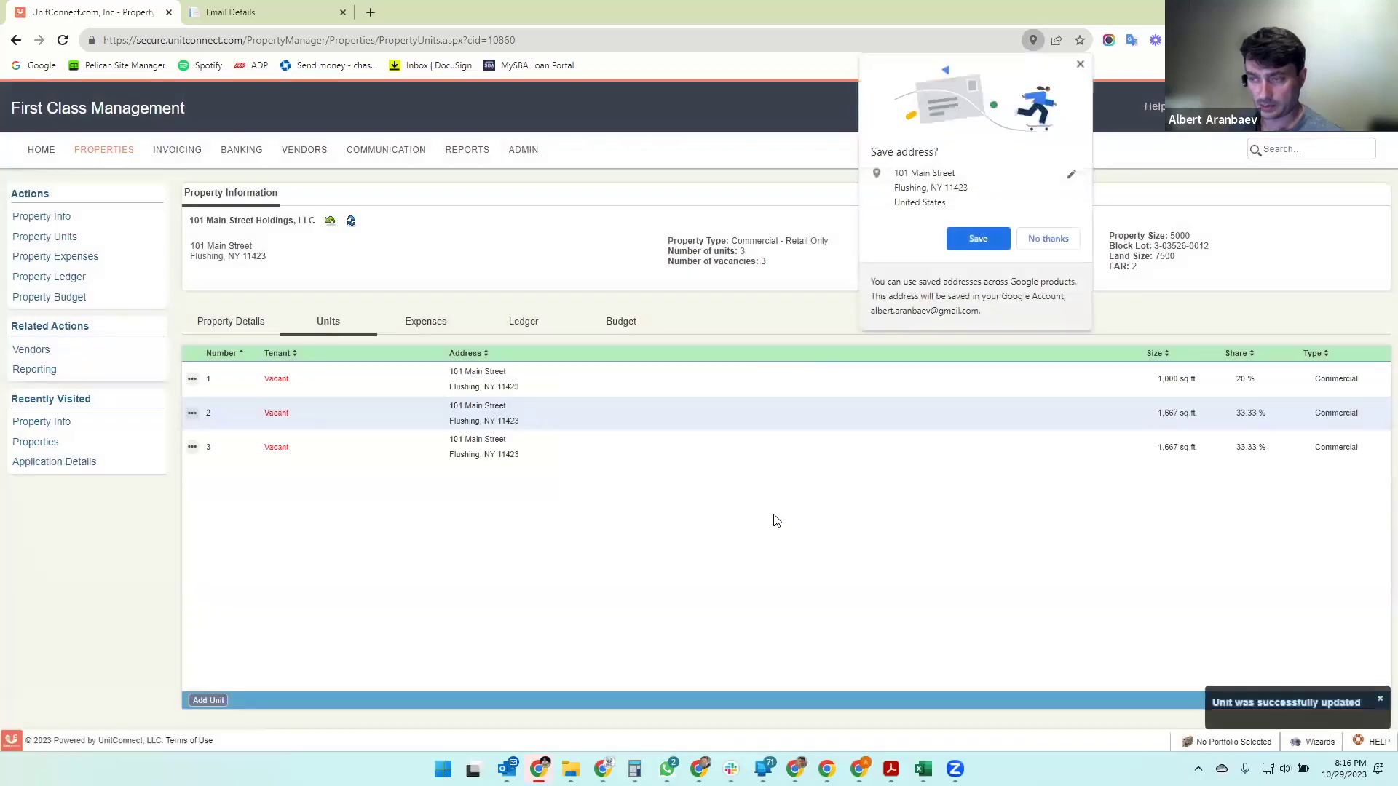
- Edit unit 2, changing its address to 103 Main Street and its size to 1000
click(1066, 250)
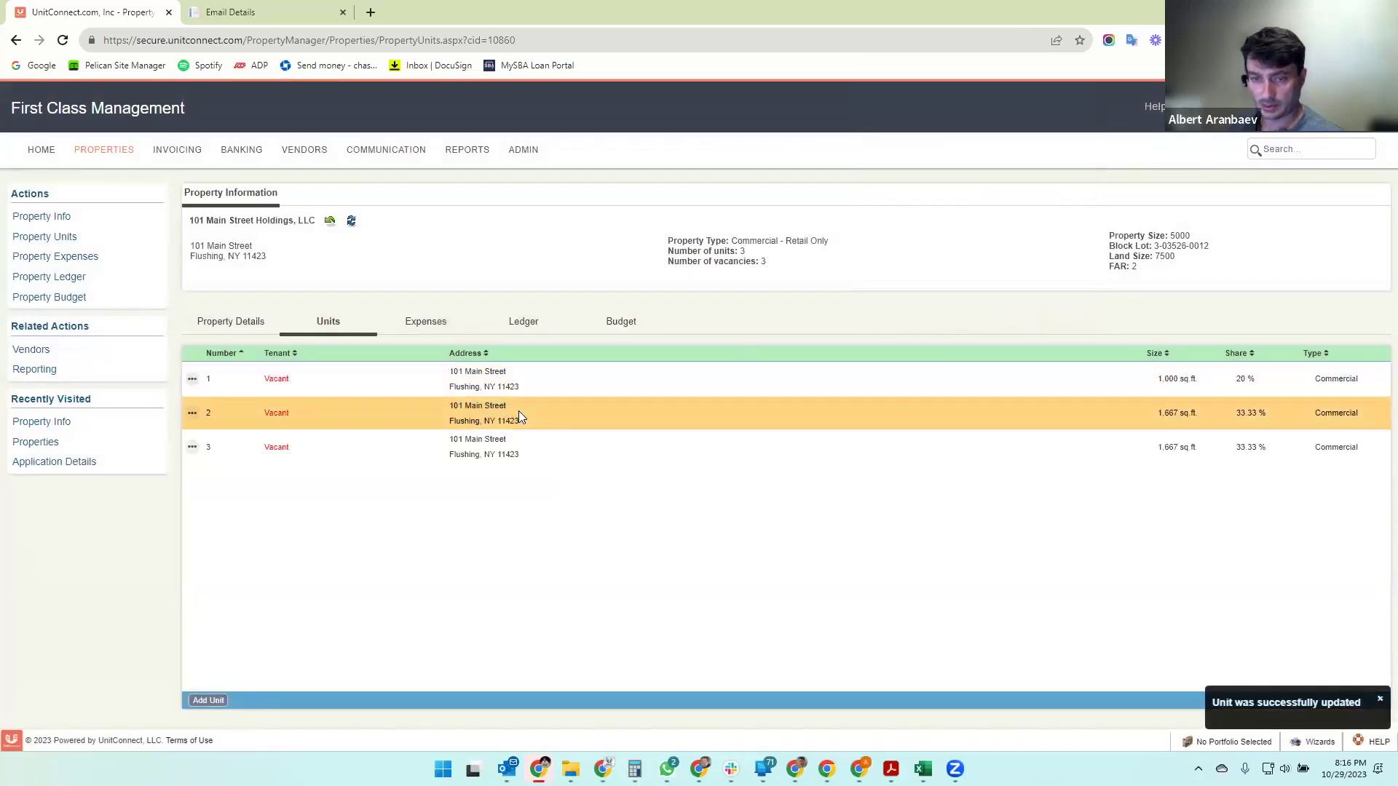
click(193, 413)
click(211, 458)
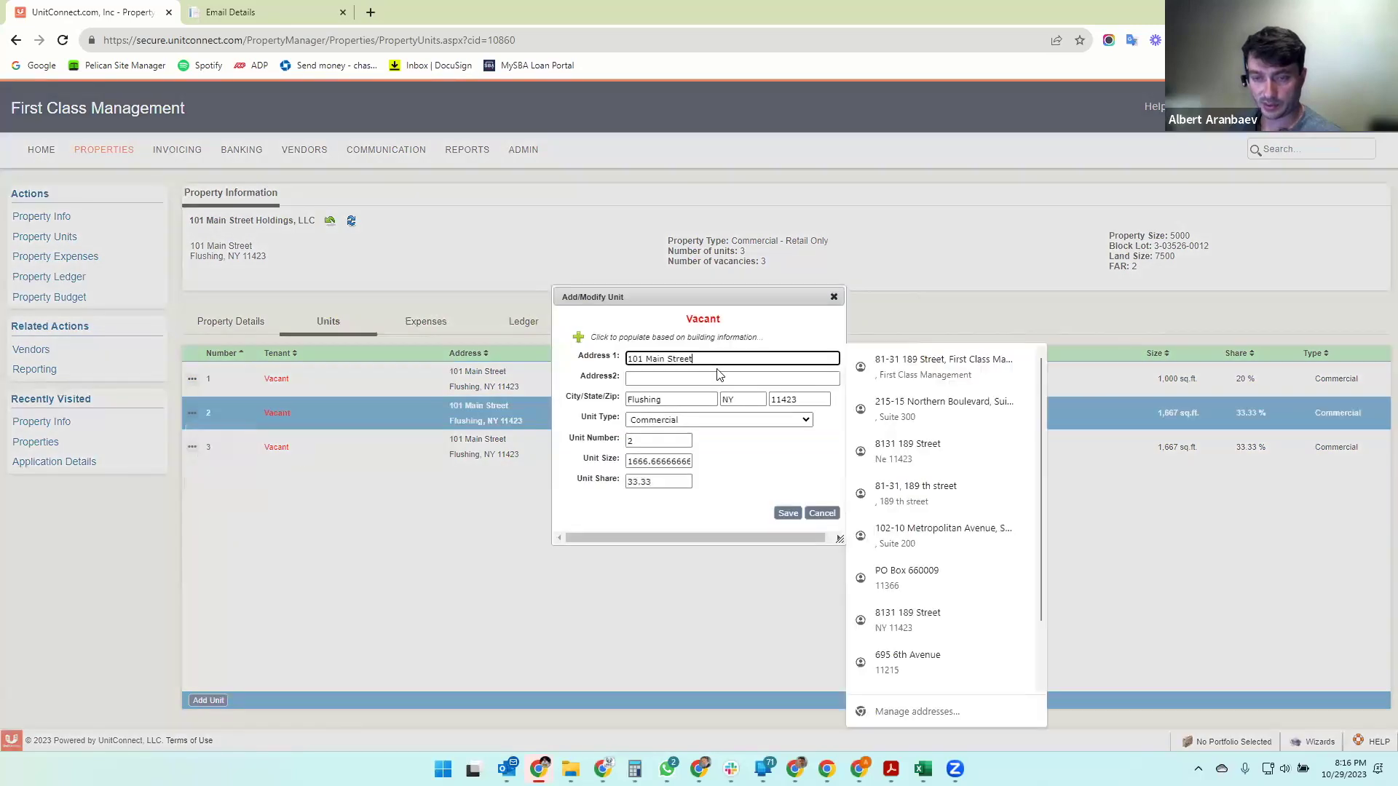
click(644, 360)
key(BackSpace)
text(3)
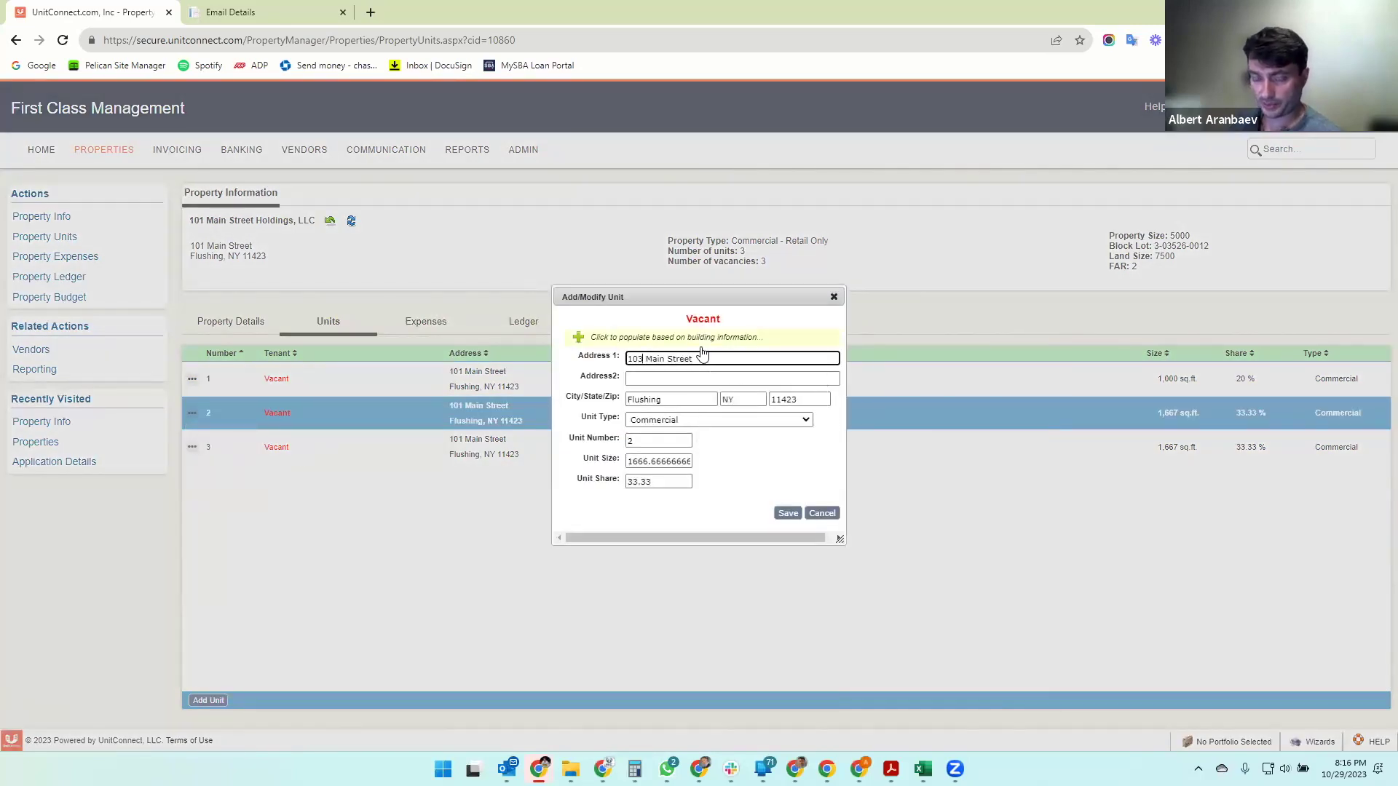
double_click(643, 468)
text(1000)
key(Tab)
- Give unit 2 a 20% share and save it
text(20)
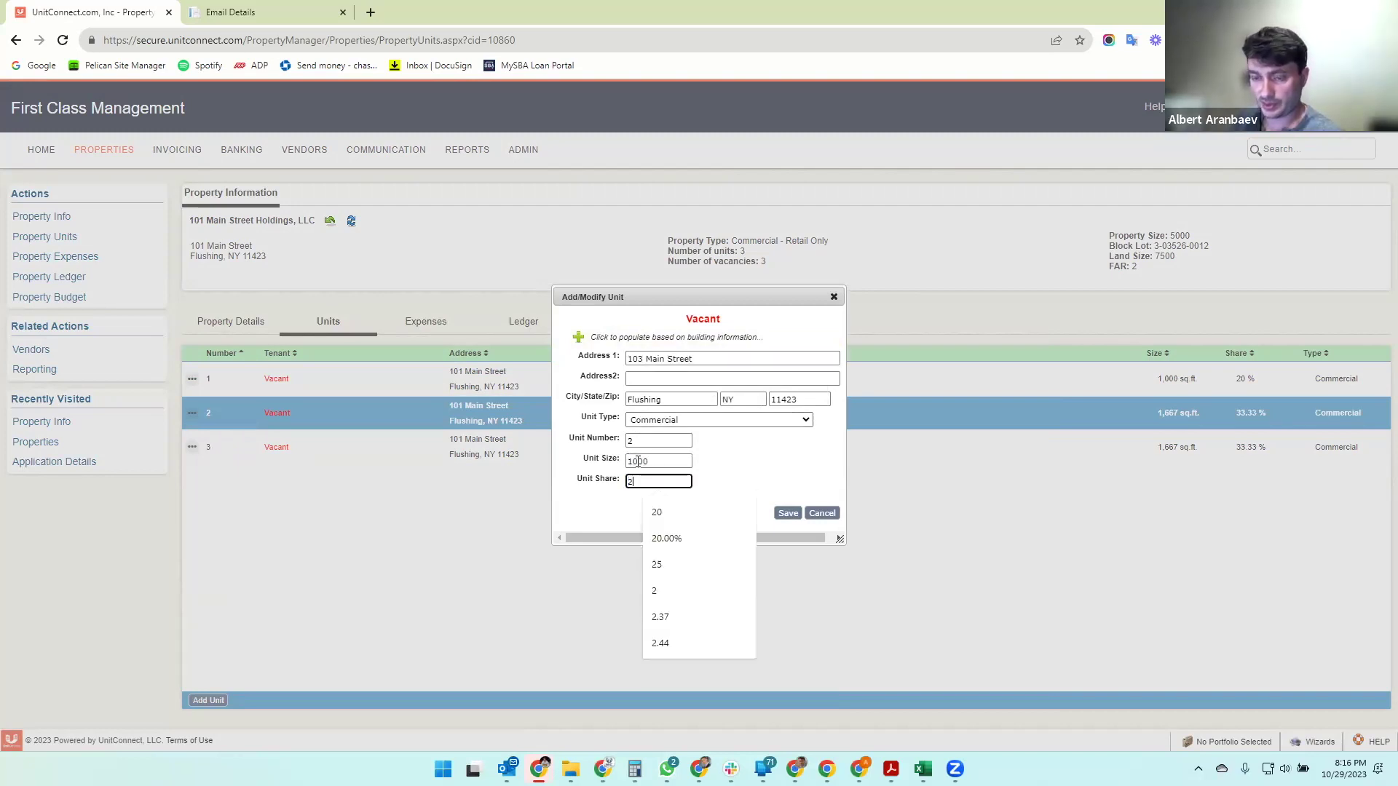
click(786, 515)
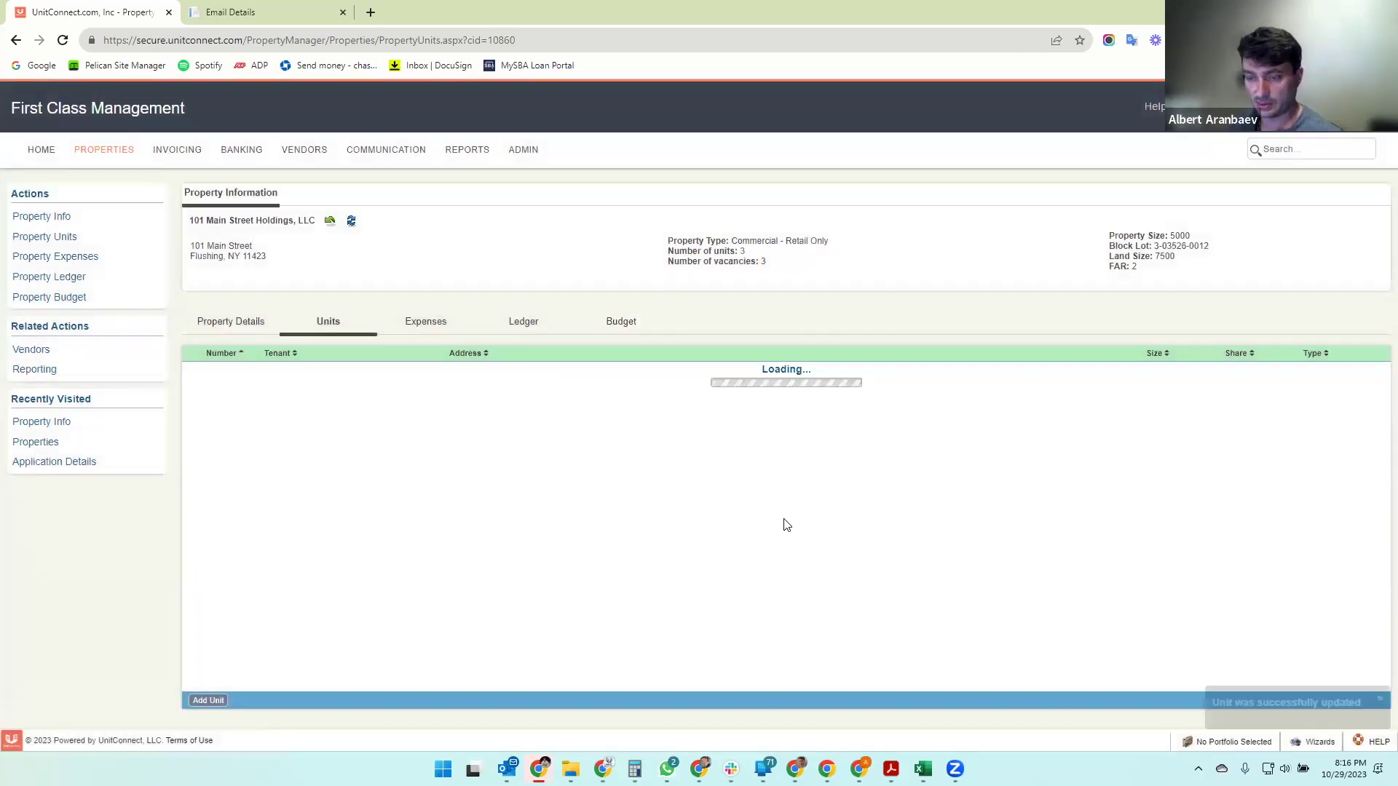
click(192, 447)
click(1080, 64)
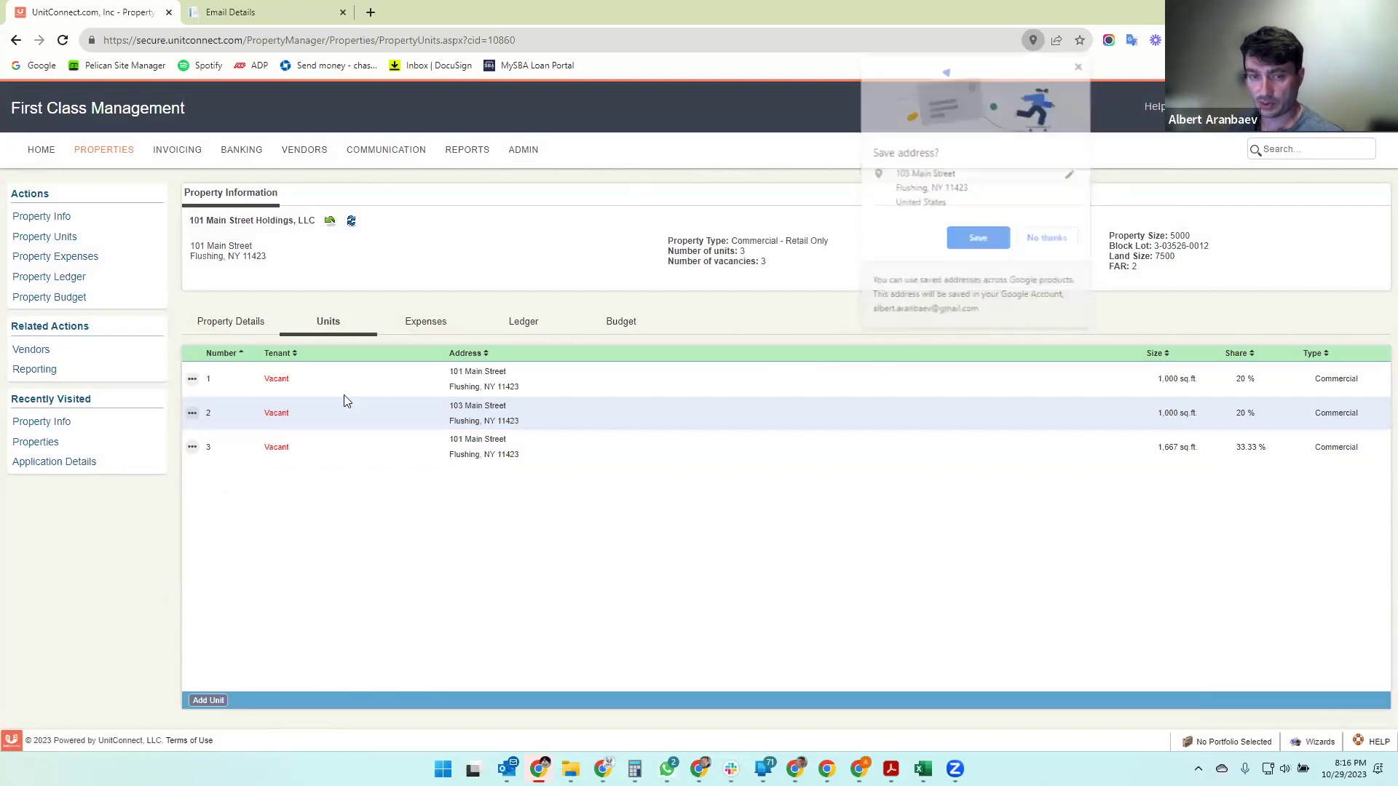
- Change unit 3 to 105 Main Street, 3000 sq. ft. and a 60% share, and save
click(193, 447)
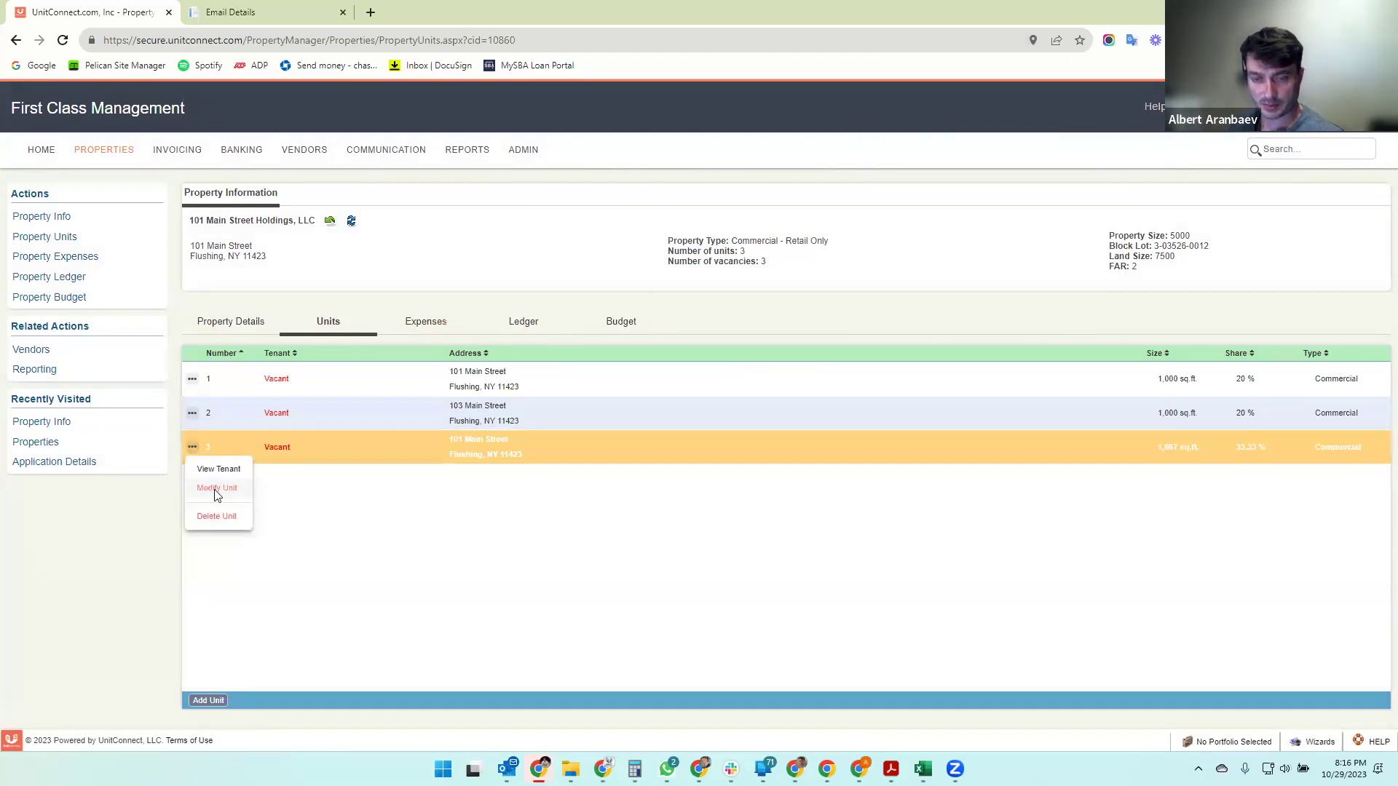
click(216, 488)
click(643, 357)
key(BackSpace)
text(5)
key(Tab)
key(Tab)
key(Tab)
key(Tab)
key(Tab)
key(Tab)
key(Tab)
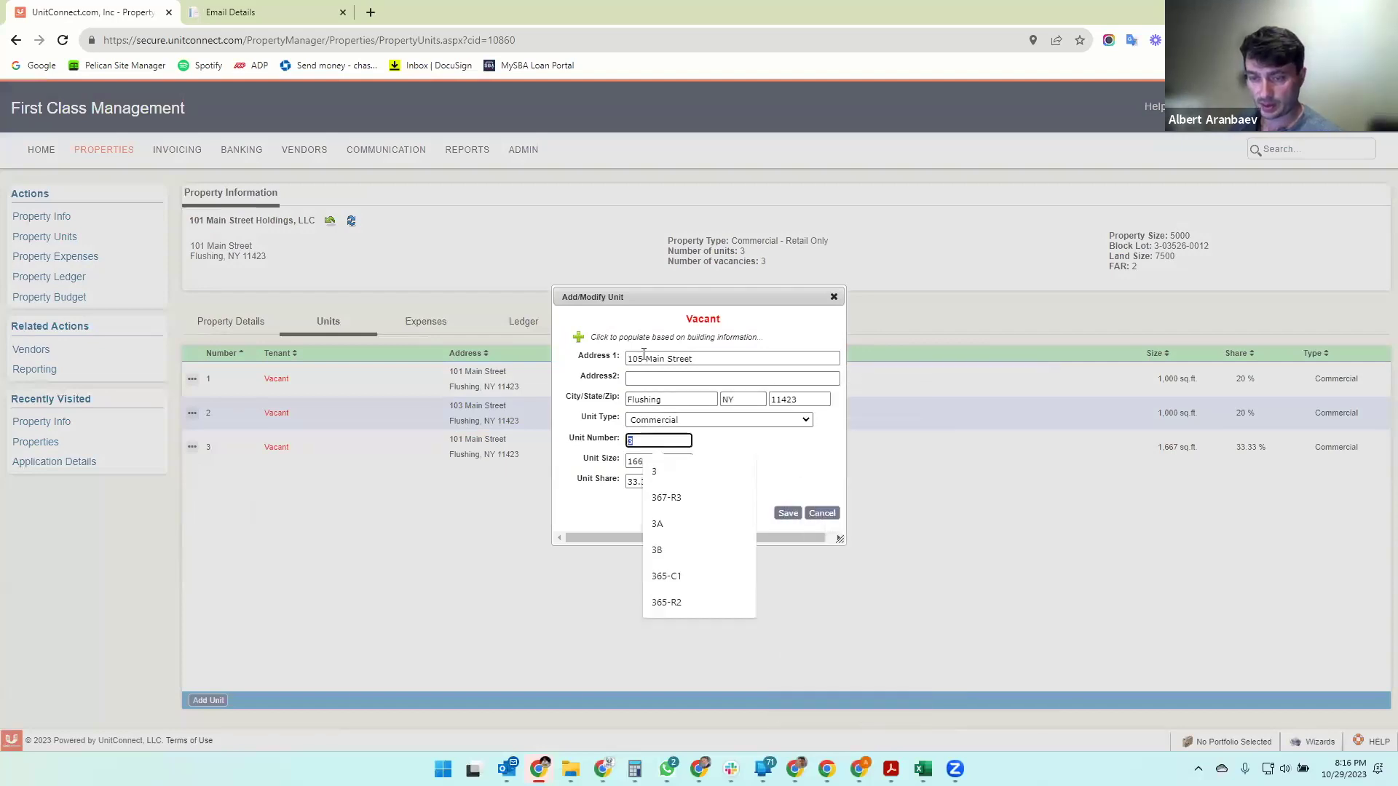
text(3000)
key(Tab)
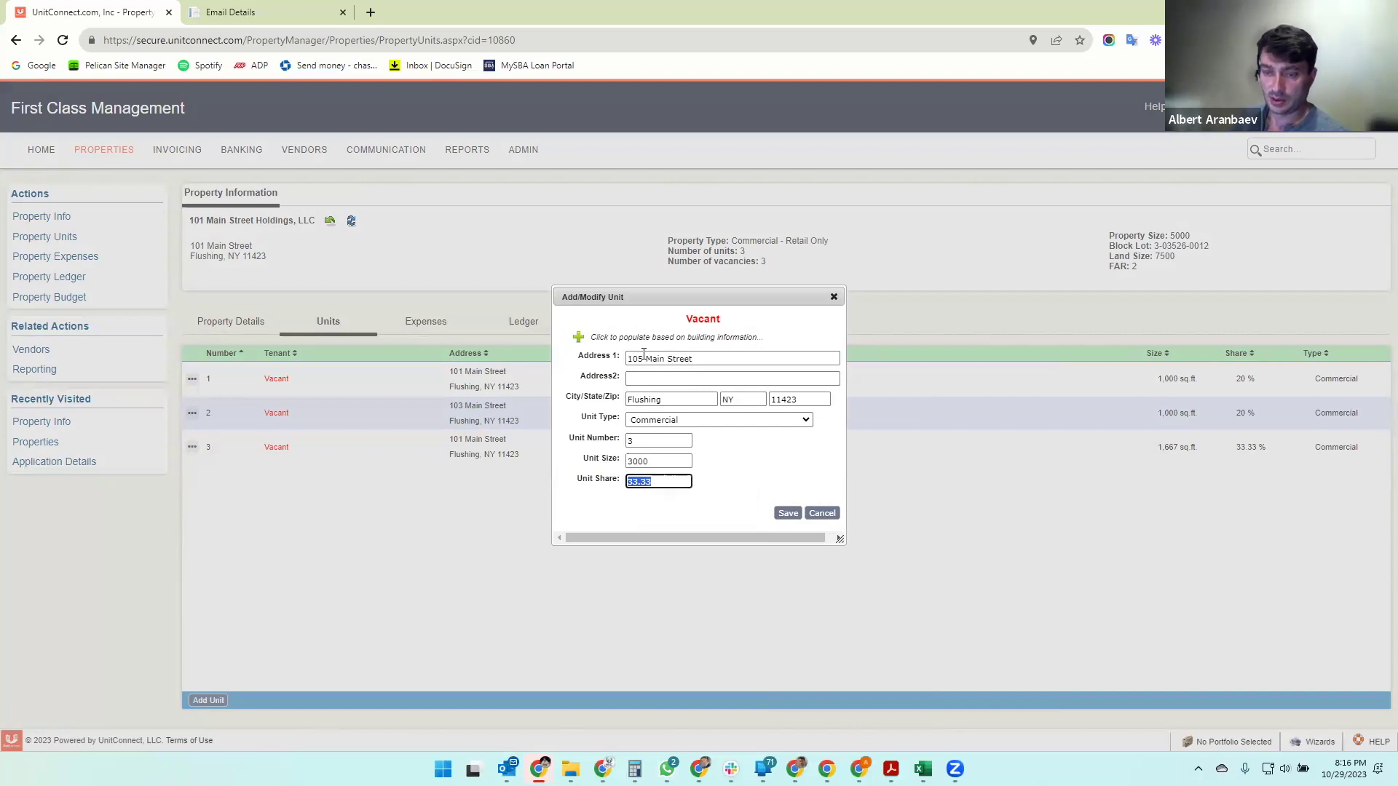
text(60)
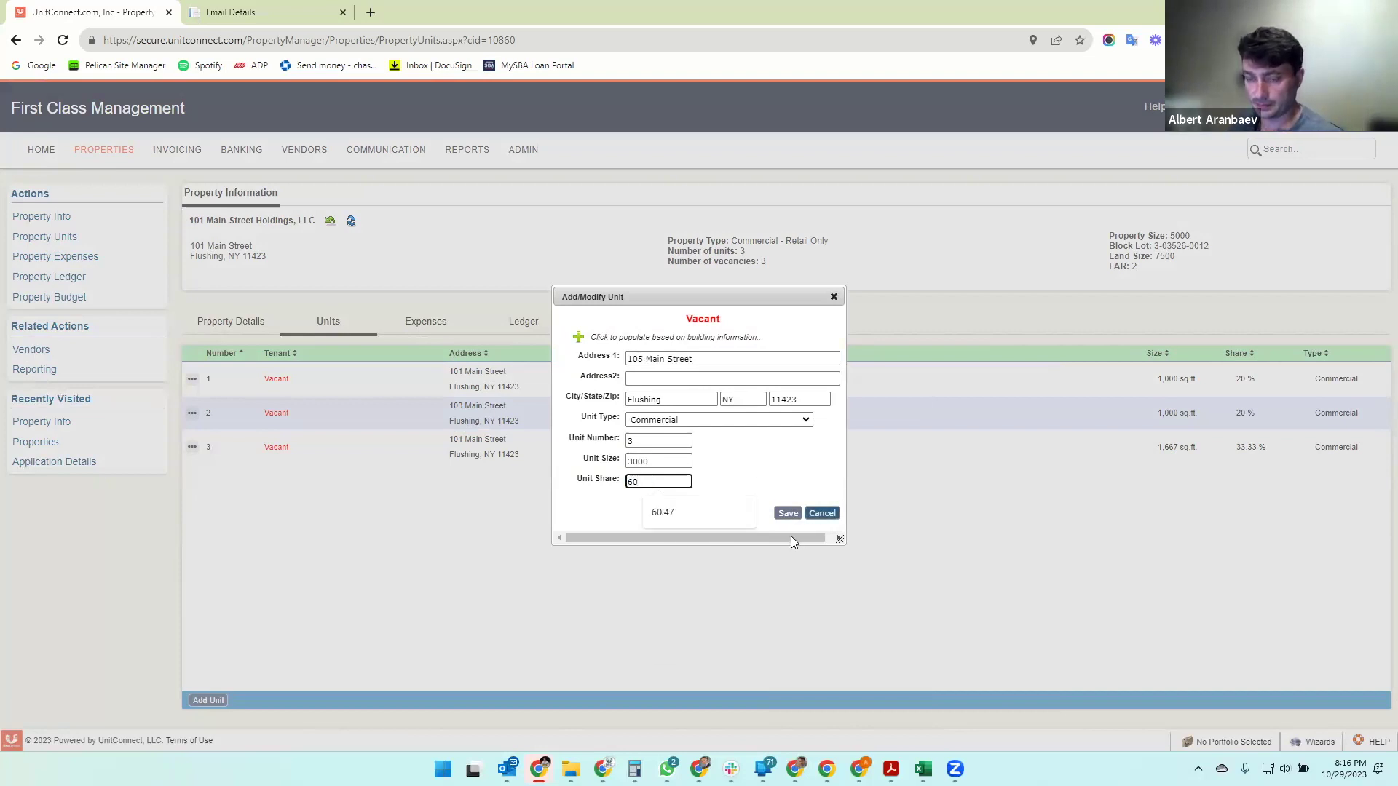
click(787, 513)
click(1081, 65)
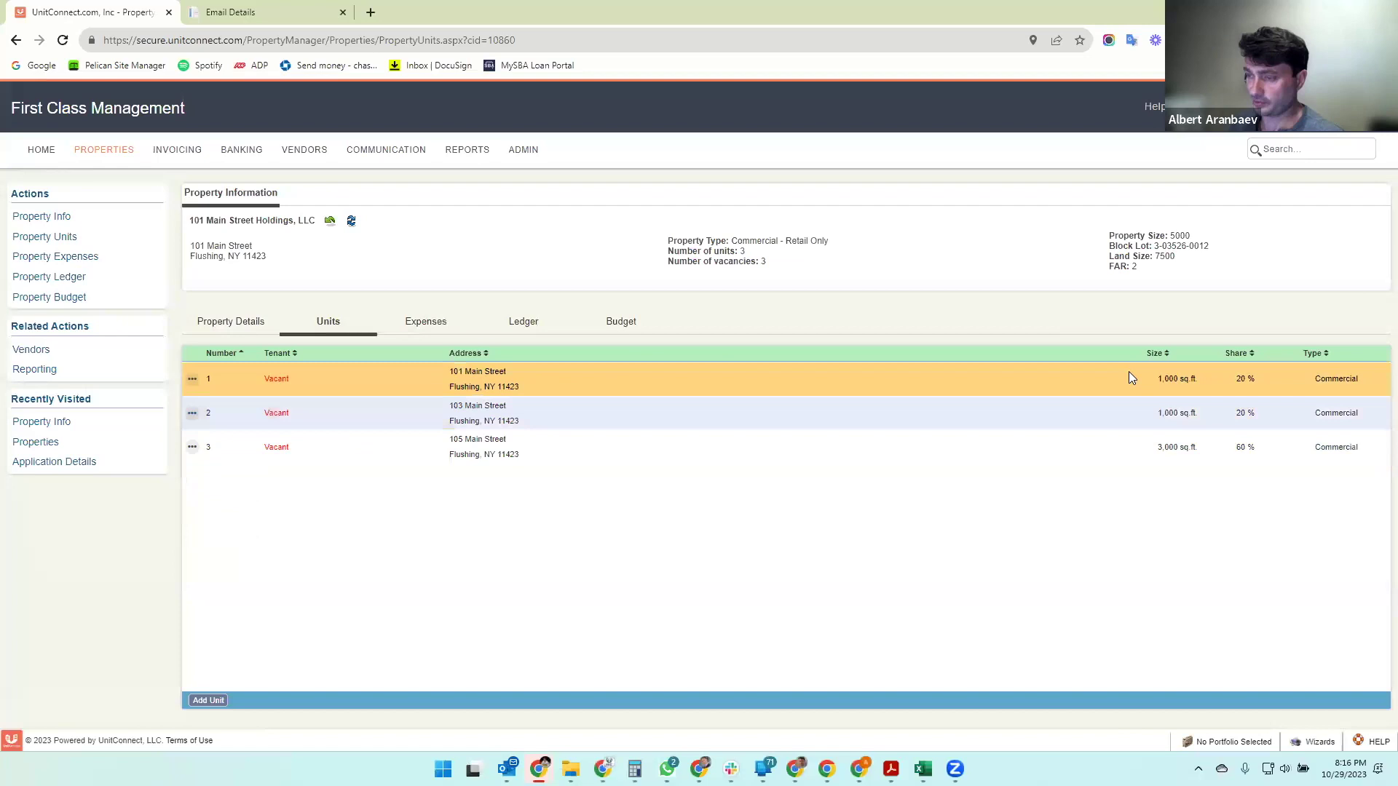
click(1177, 379)
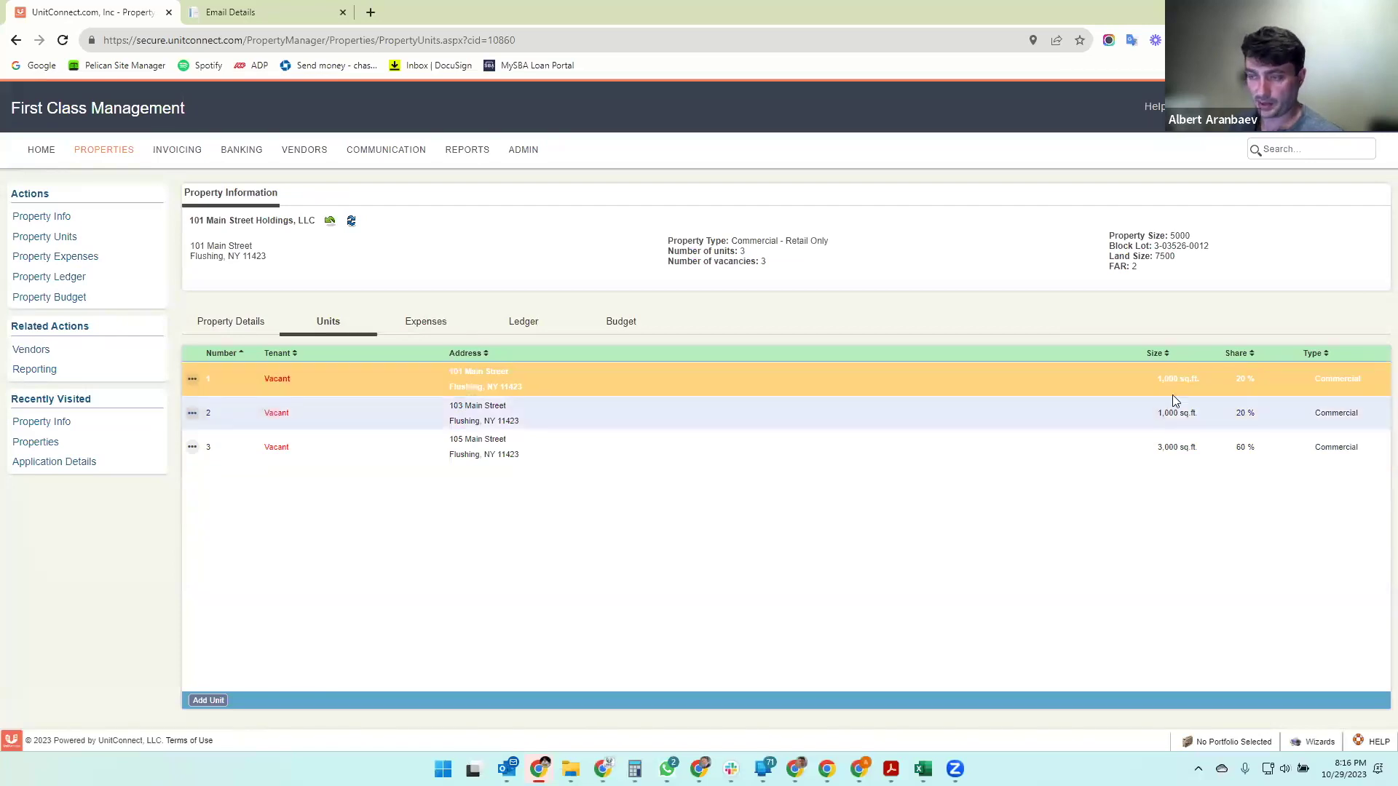
click(1174, 411)
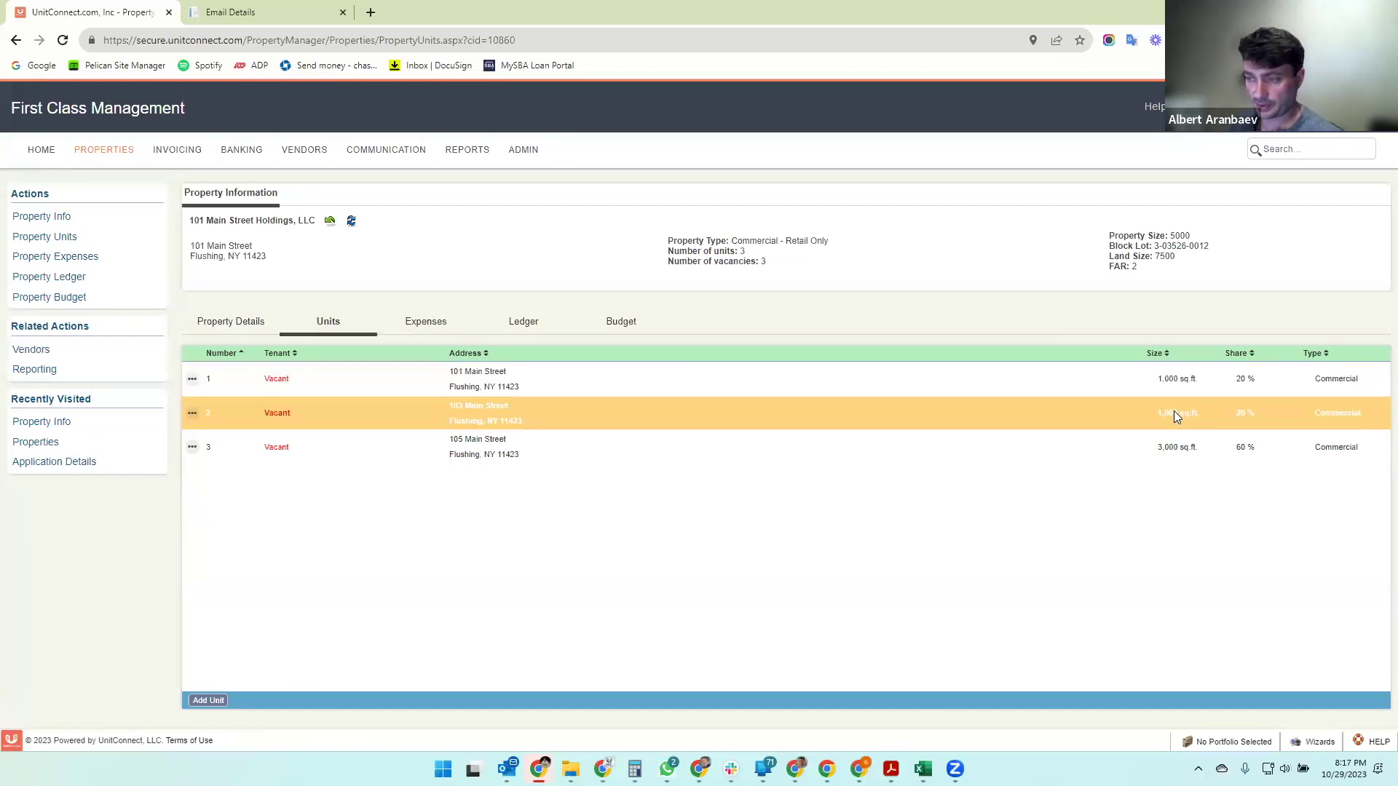
click(1169, 455)
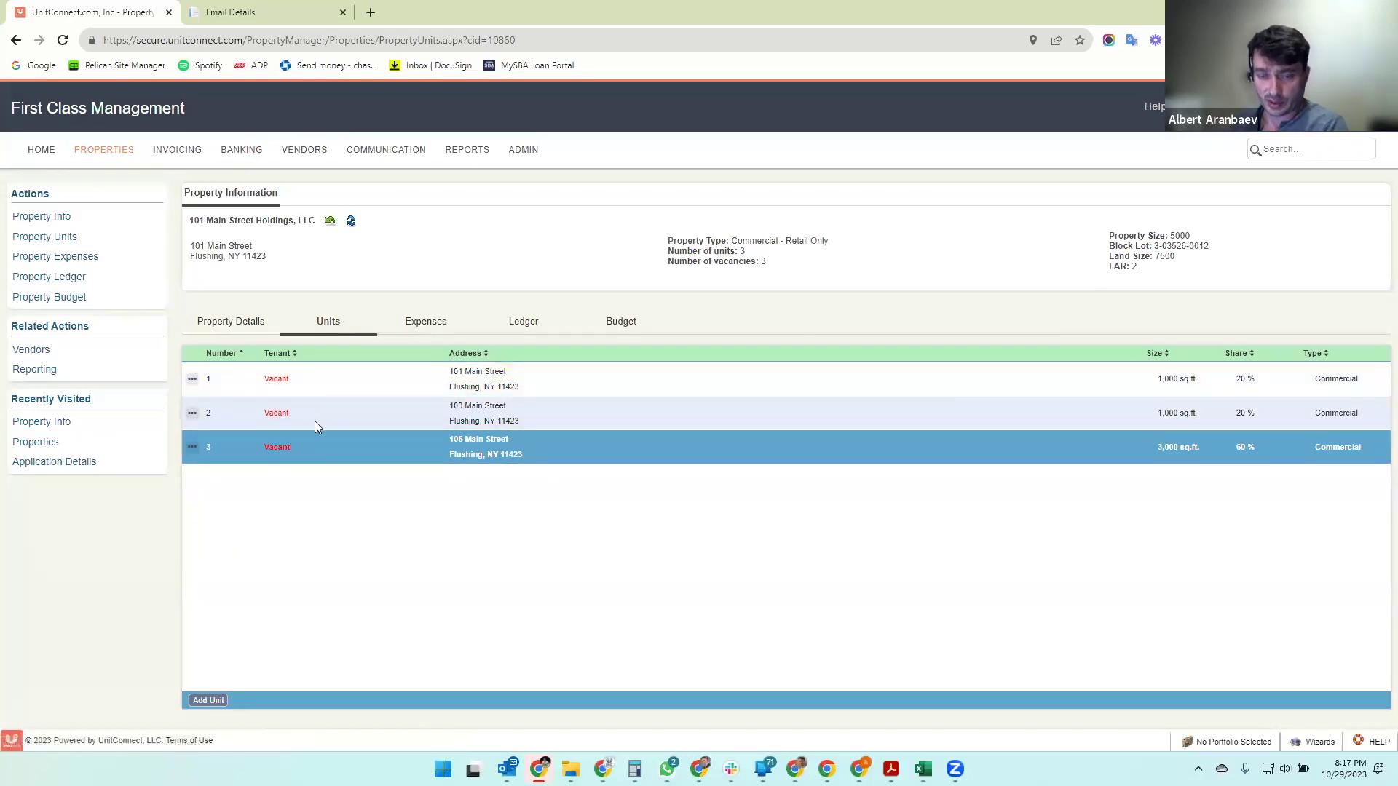
click(365, 383)
click(357, 407)
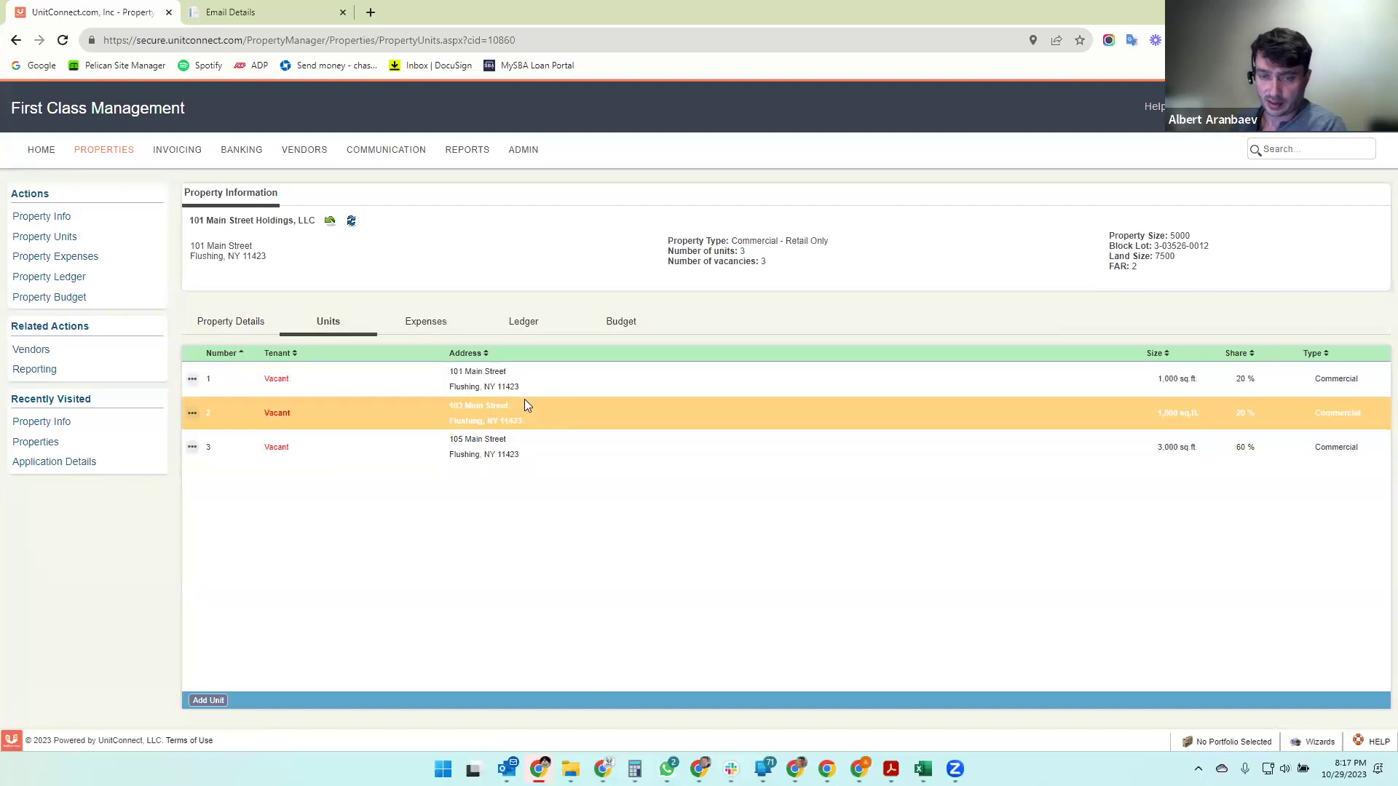
click(501, 377)
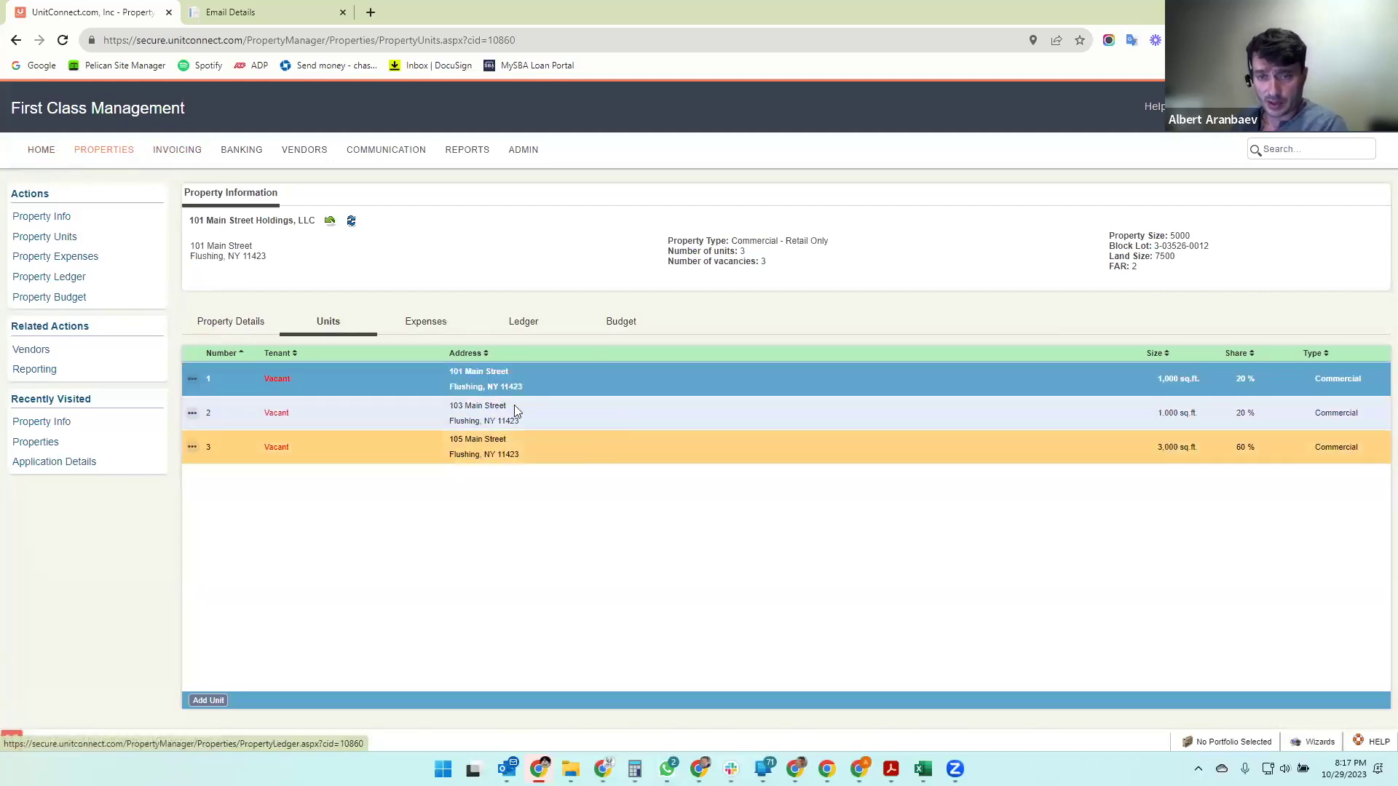
click(192, 378)
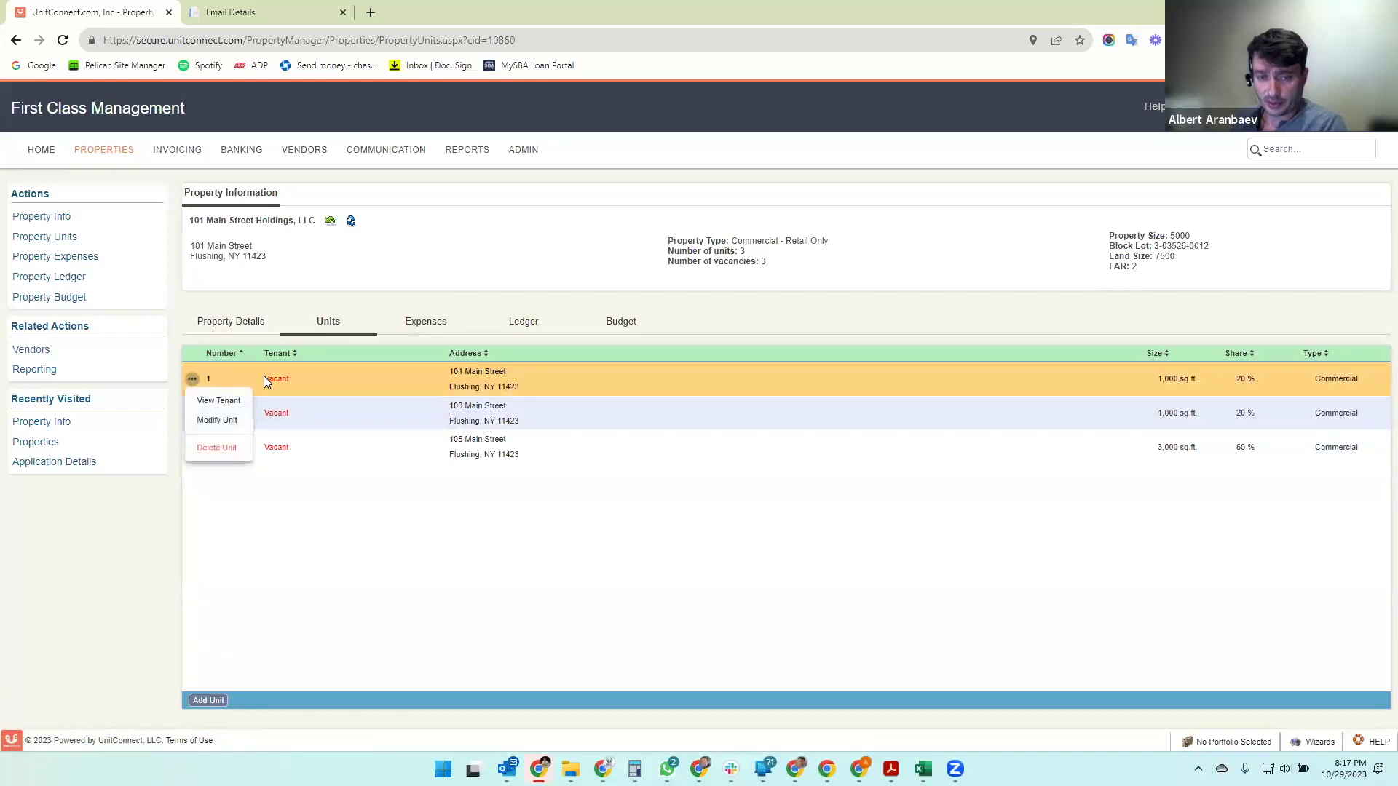
click(226, 402)
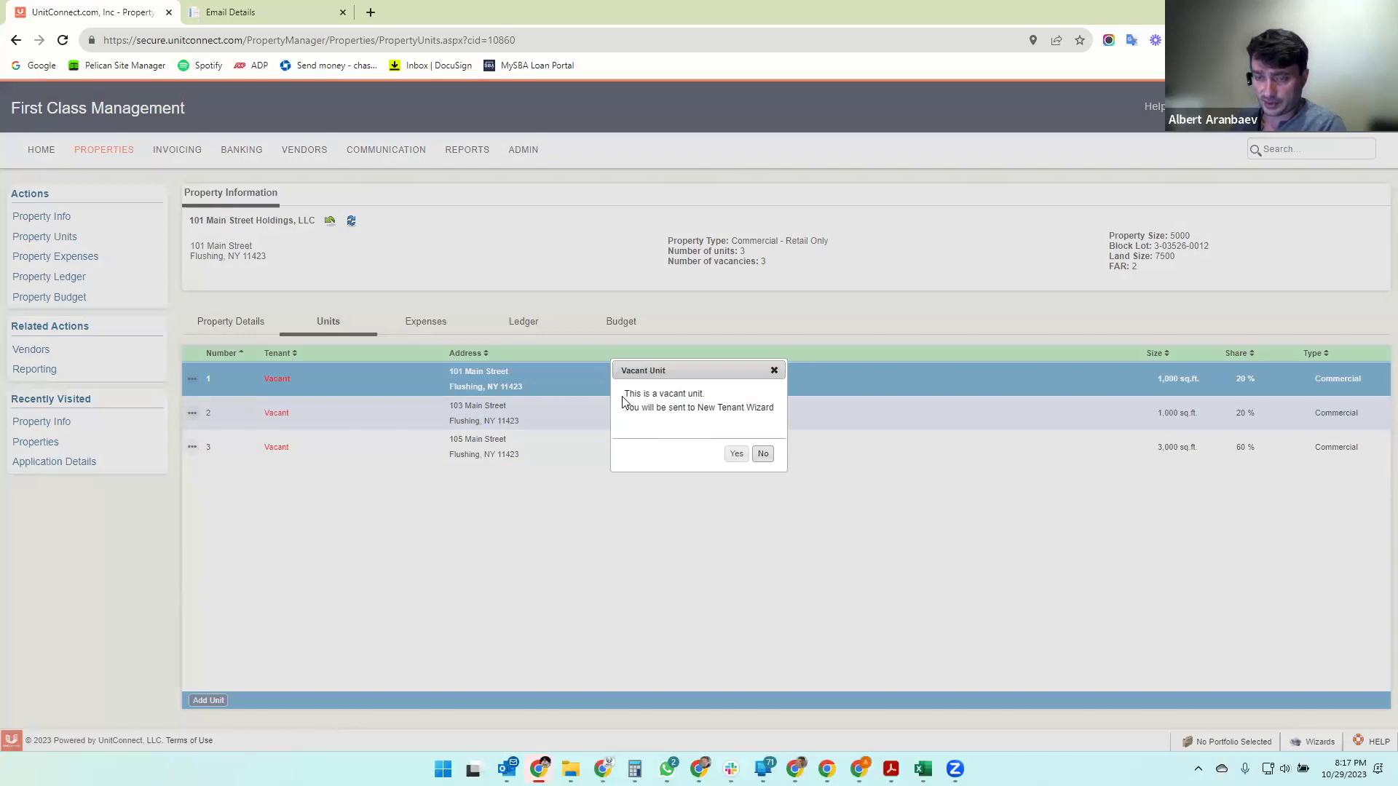
click(774, 371)
click(100, 151)
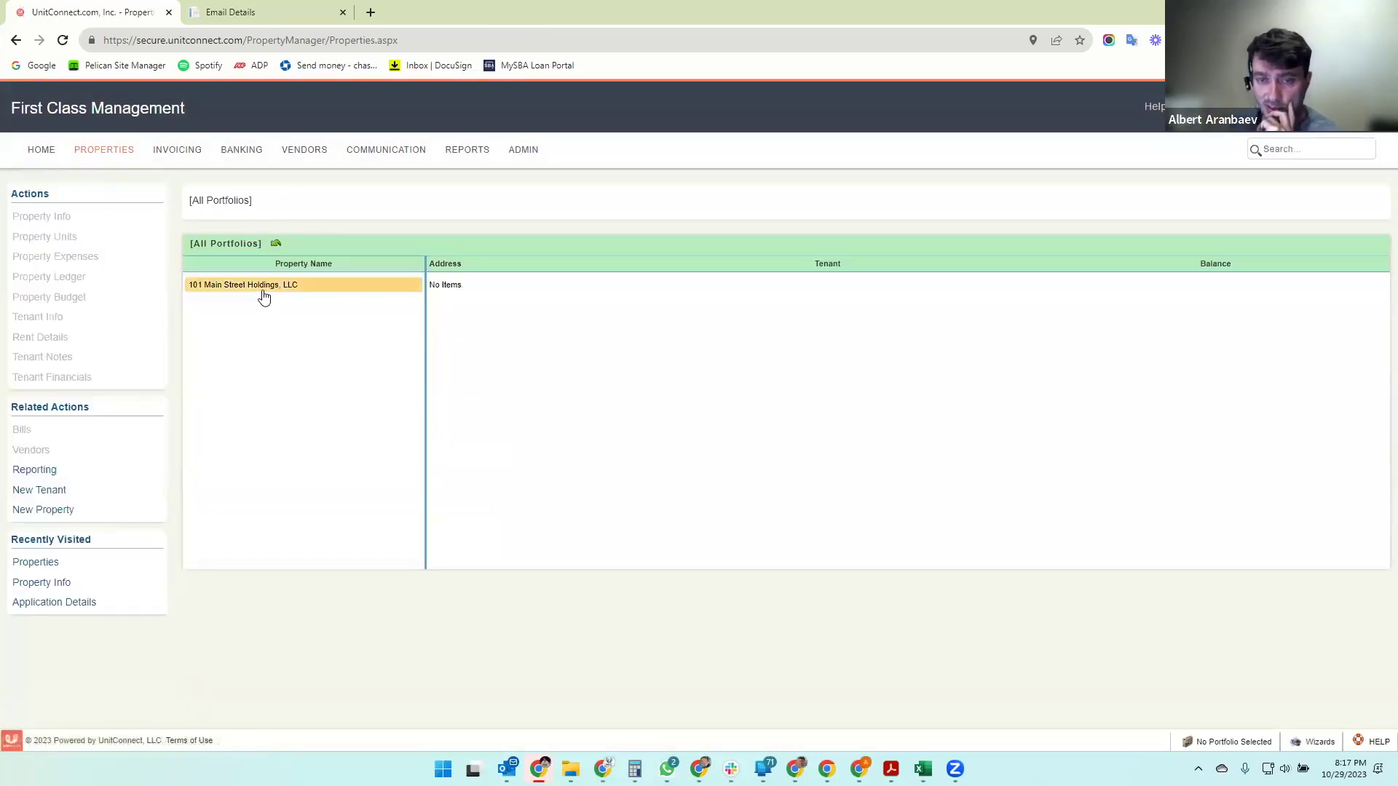
- Pick vacant unit 101 Main Street (1) under 101 Main Street Holdings, LLC and start a New Tenant
click(262, 287)
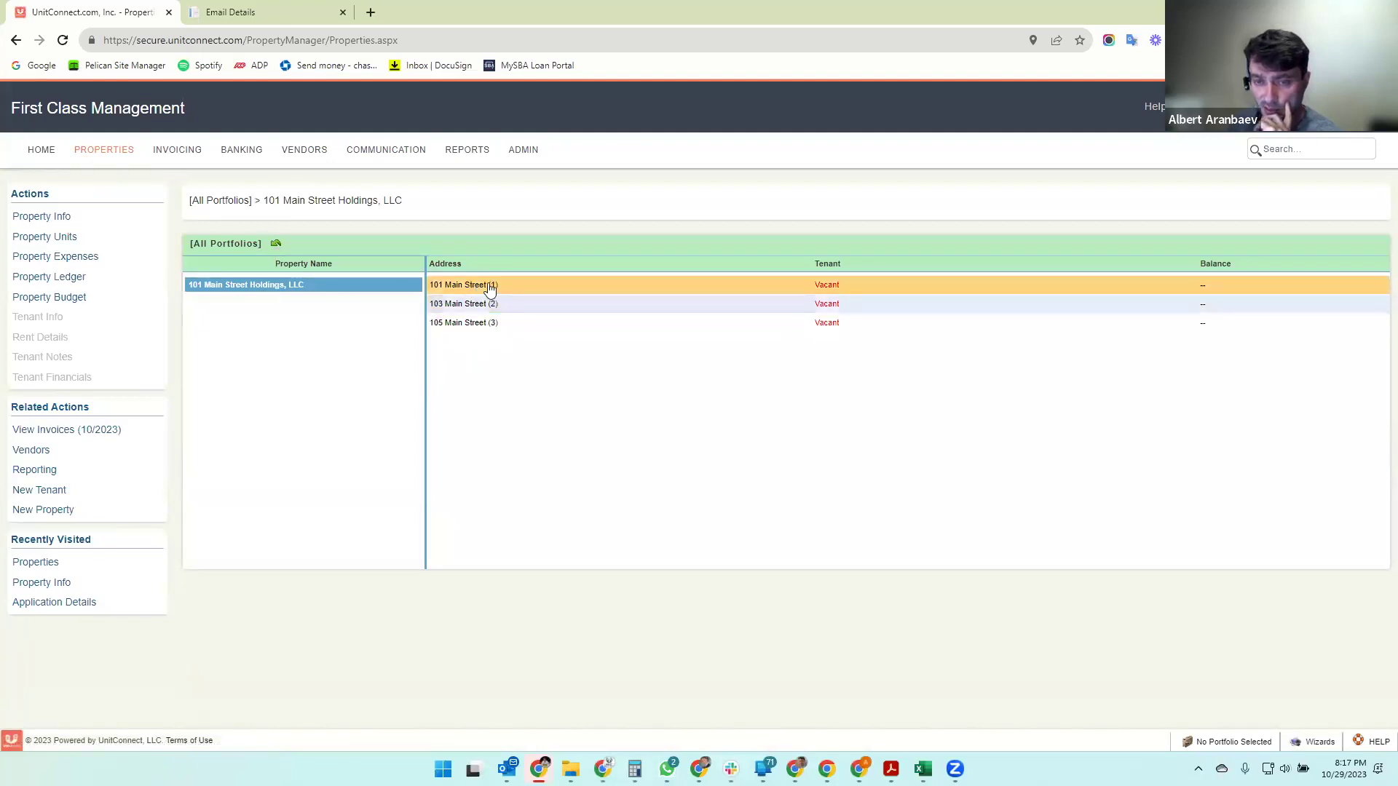
click(522, 287)
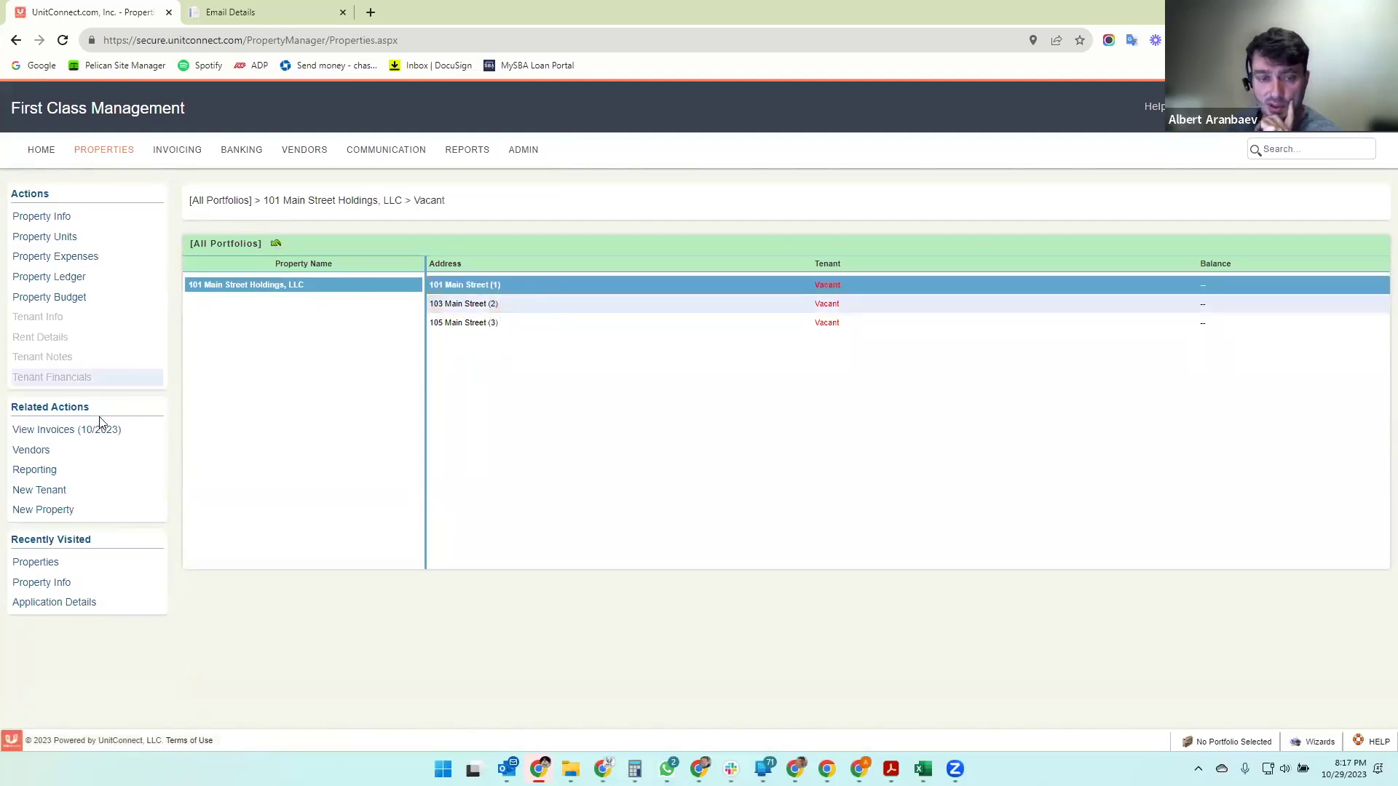
click(40, 491)
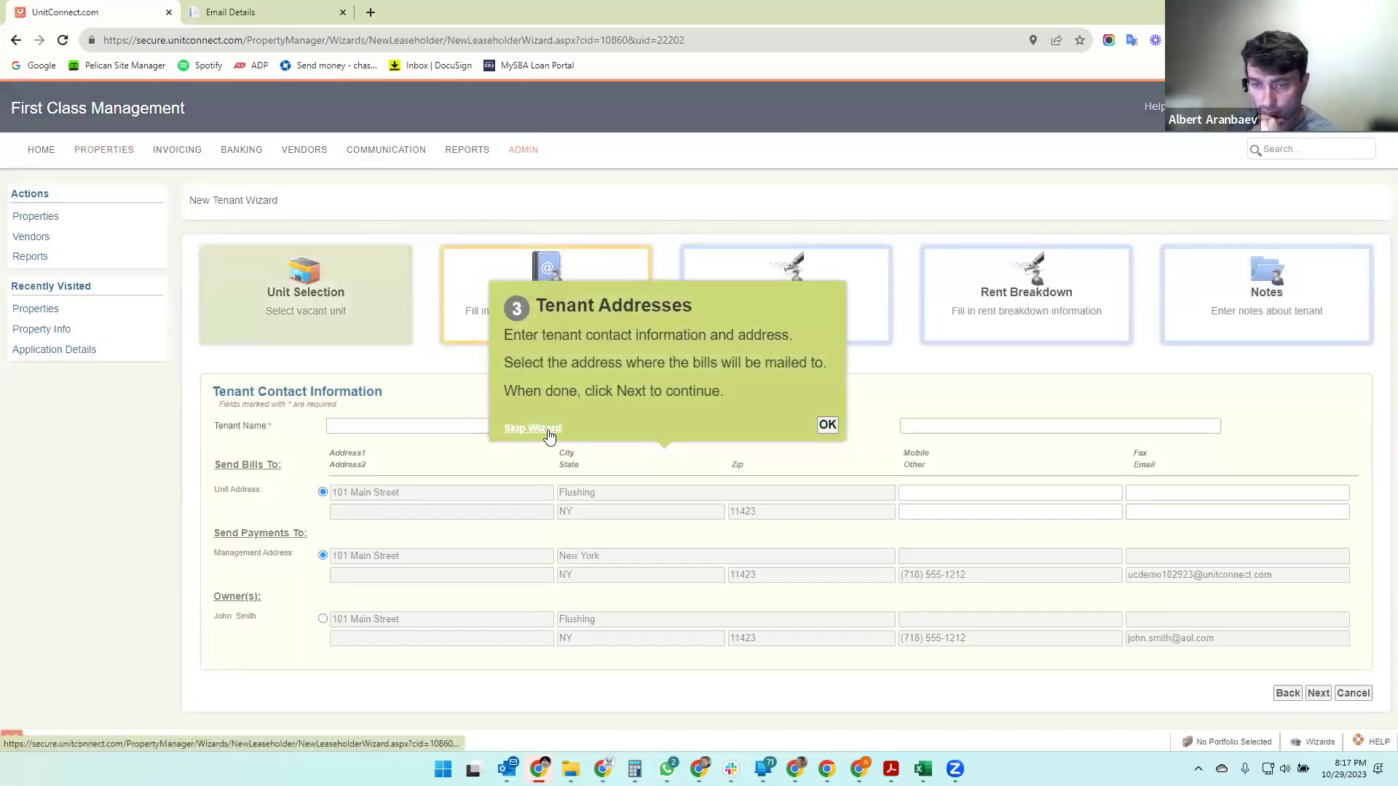
- Skip the wizard tips and enter Big Apple as the tenant name
click(549, 436)
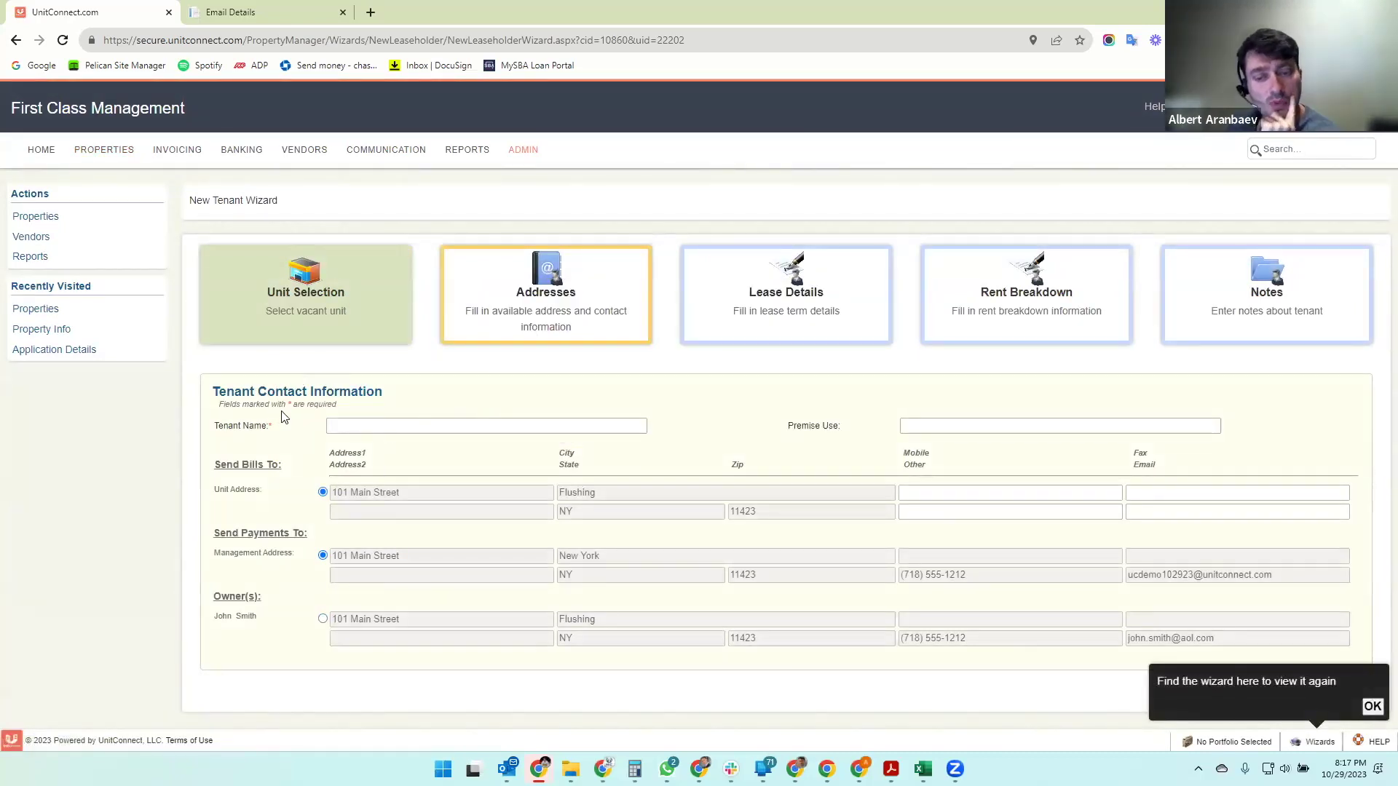
click(1373, 706)
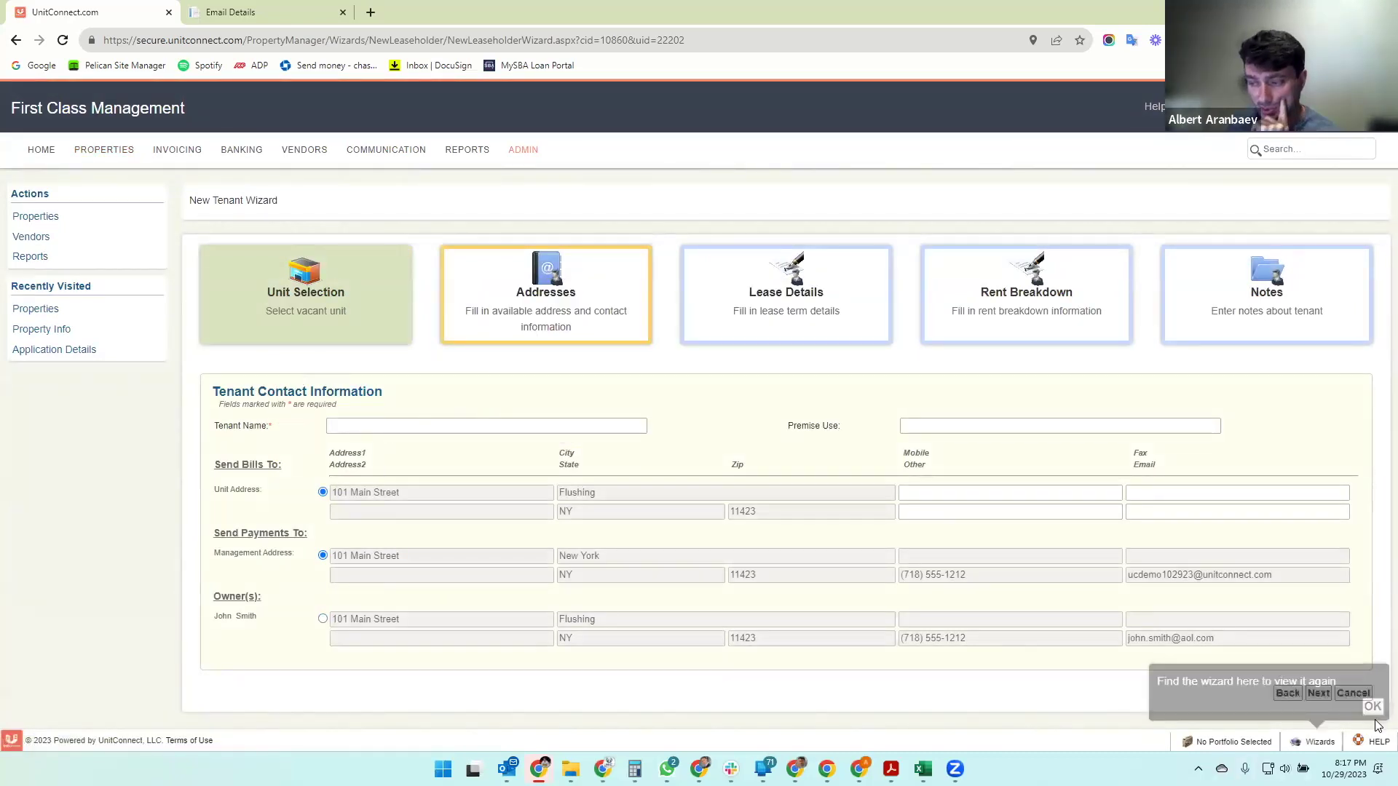
click(371, 428)
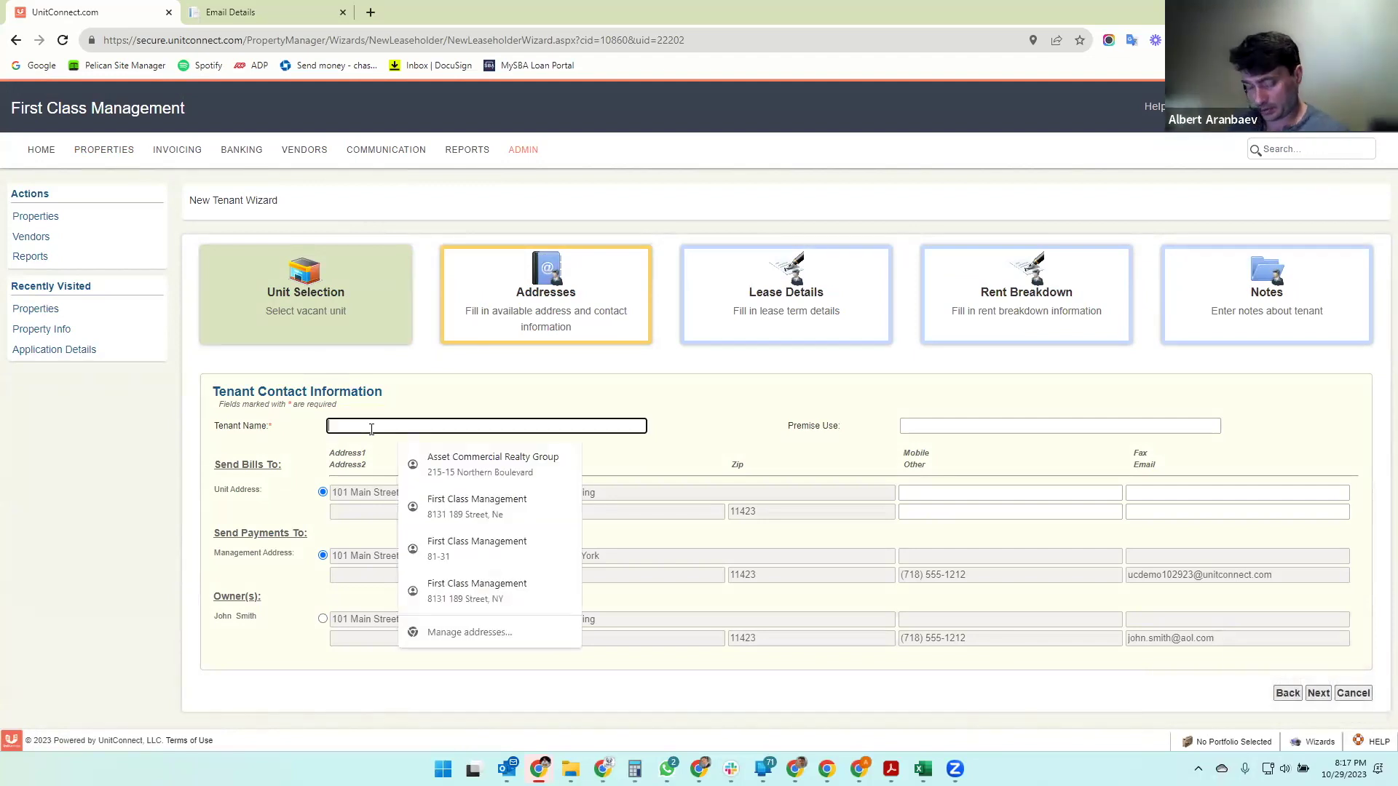
text(Big Apple Deli)
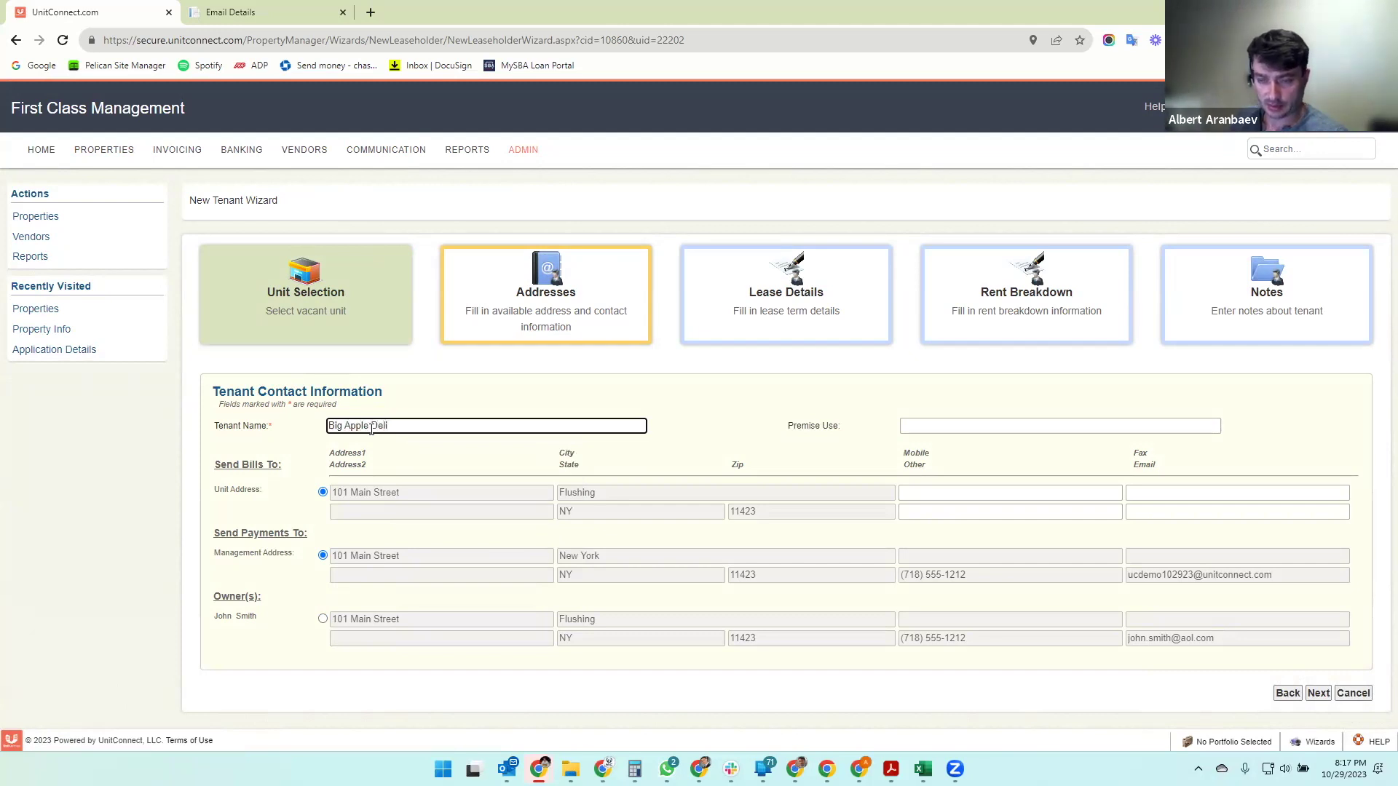
key(Tab)
- Enter premise use Deli Store, finish tenant Big Apple Deli's details, and proceed to Lease Details
text(Del Sto)
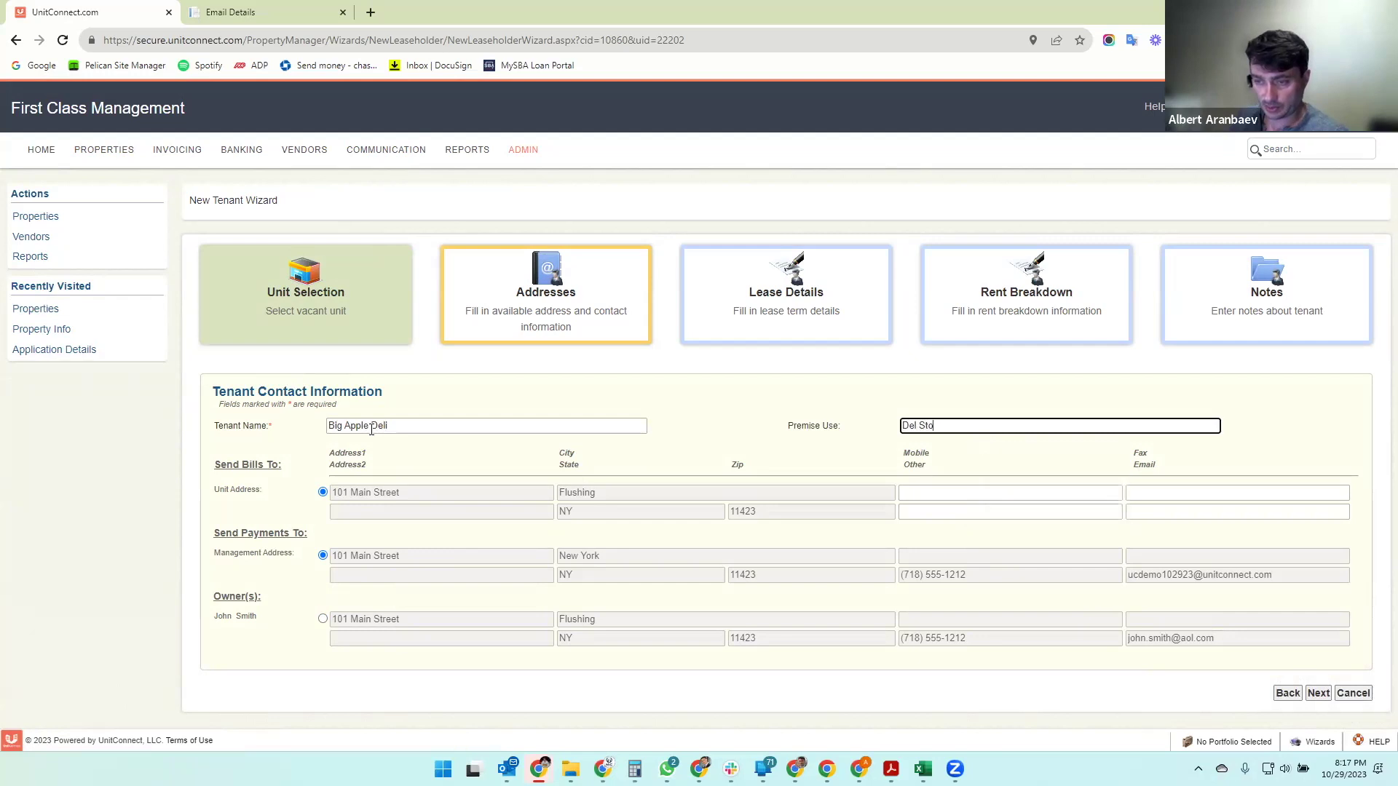
key(BackSpace)
key(BackSpace)
key(BackSpace)
key(BackSpace)
text(i Store)
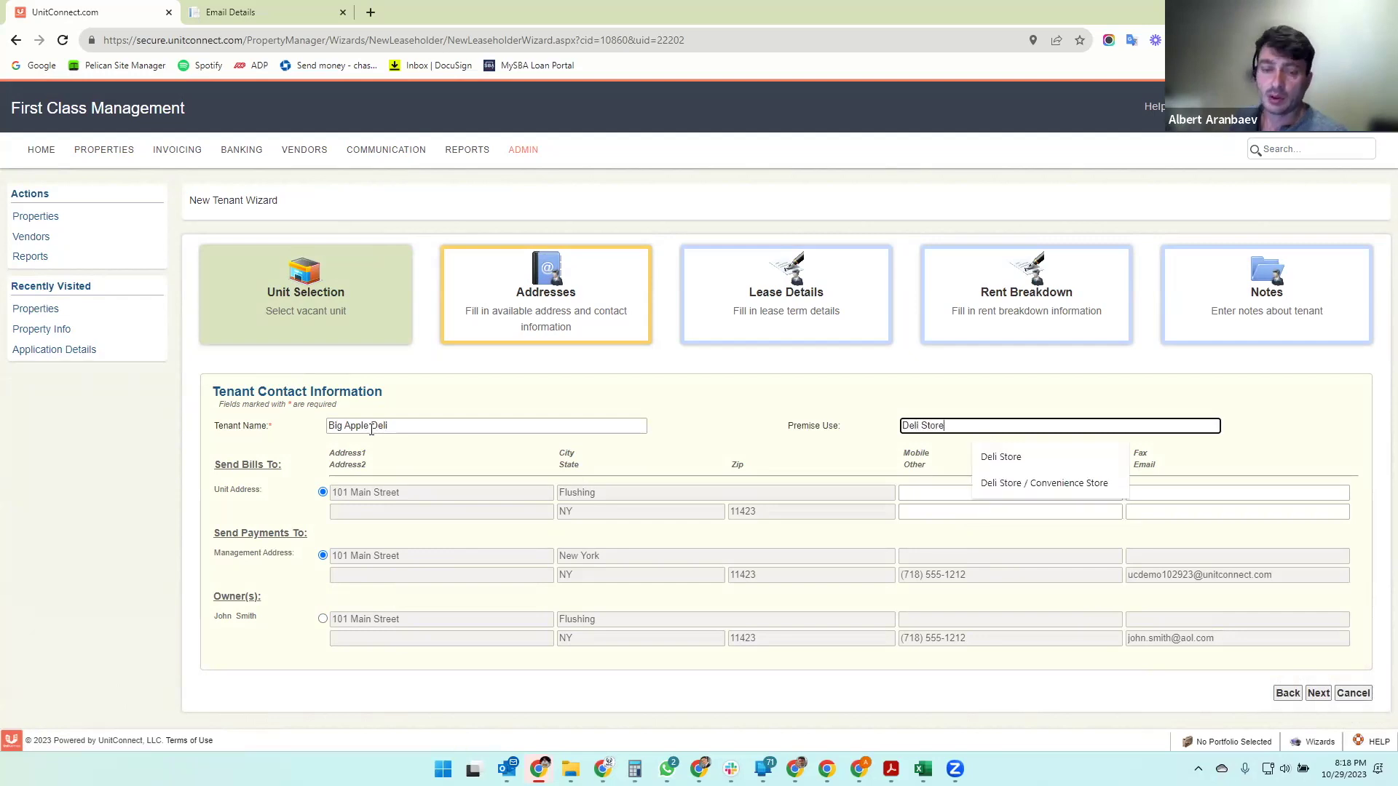
drag(215, 464, 283, 467)
click(275, 501)
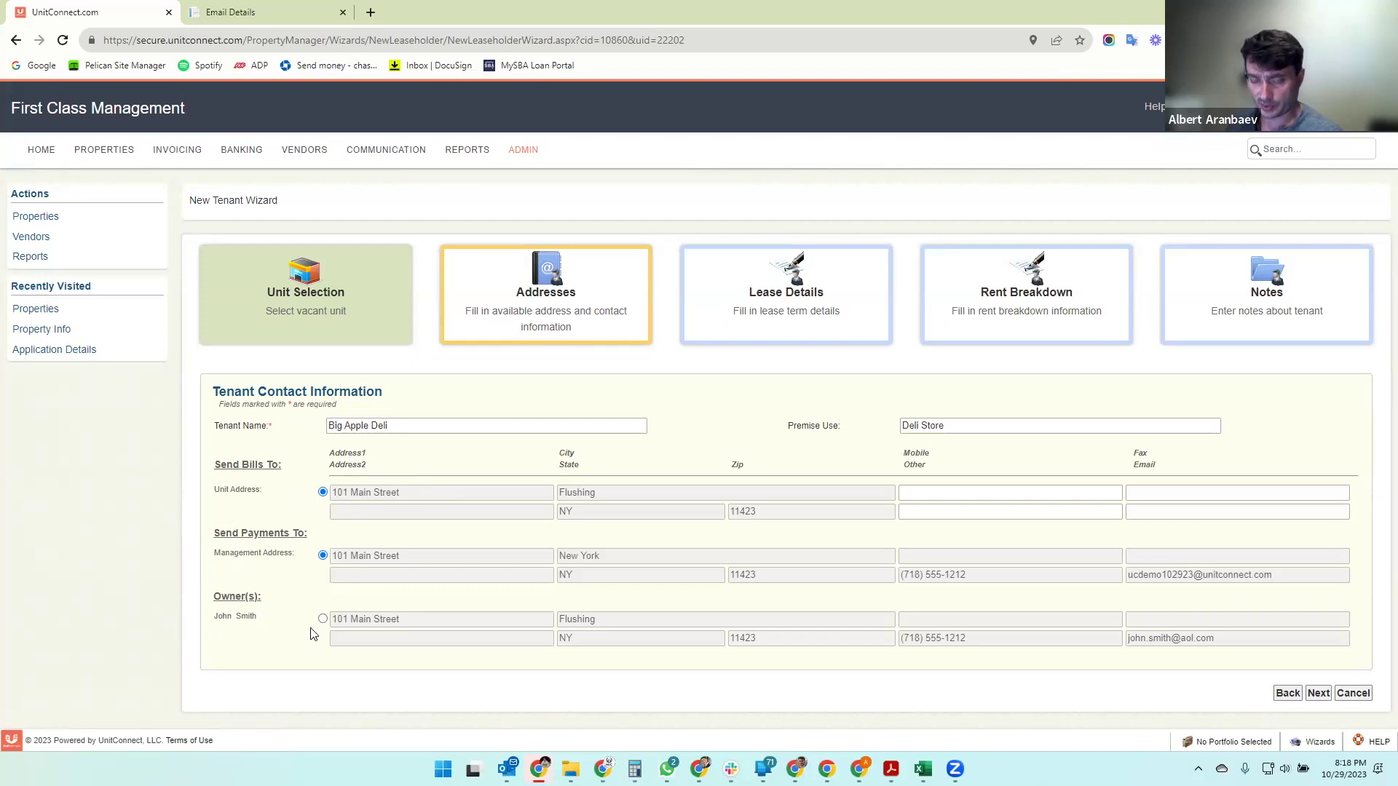
drag(226, 555, 291, 559)
click(373, 600)
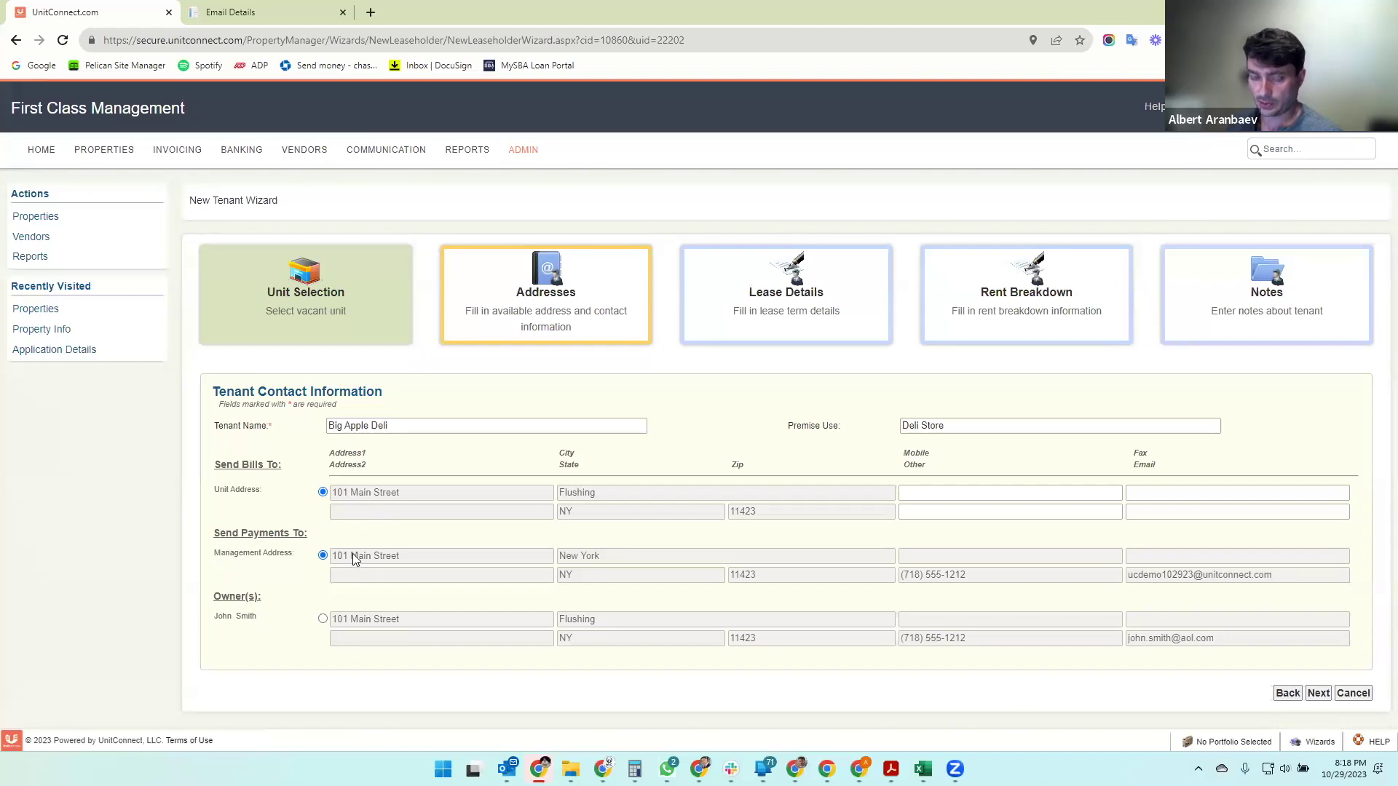
drag(219, 554, 290, 557)
click(290, 557)
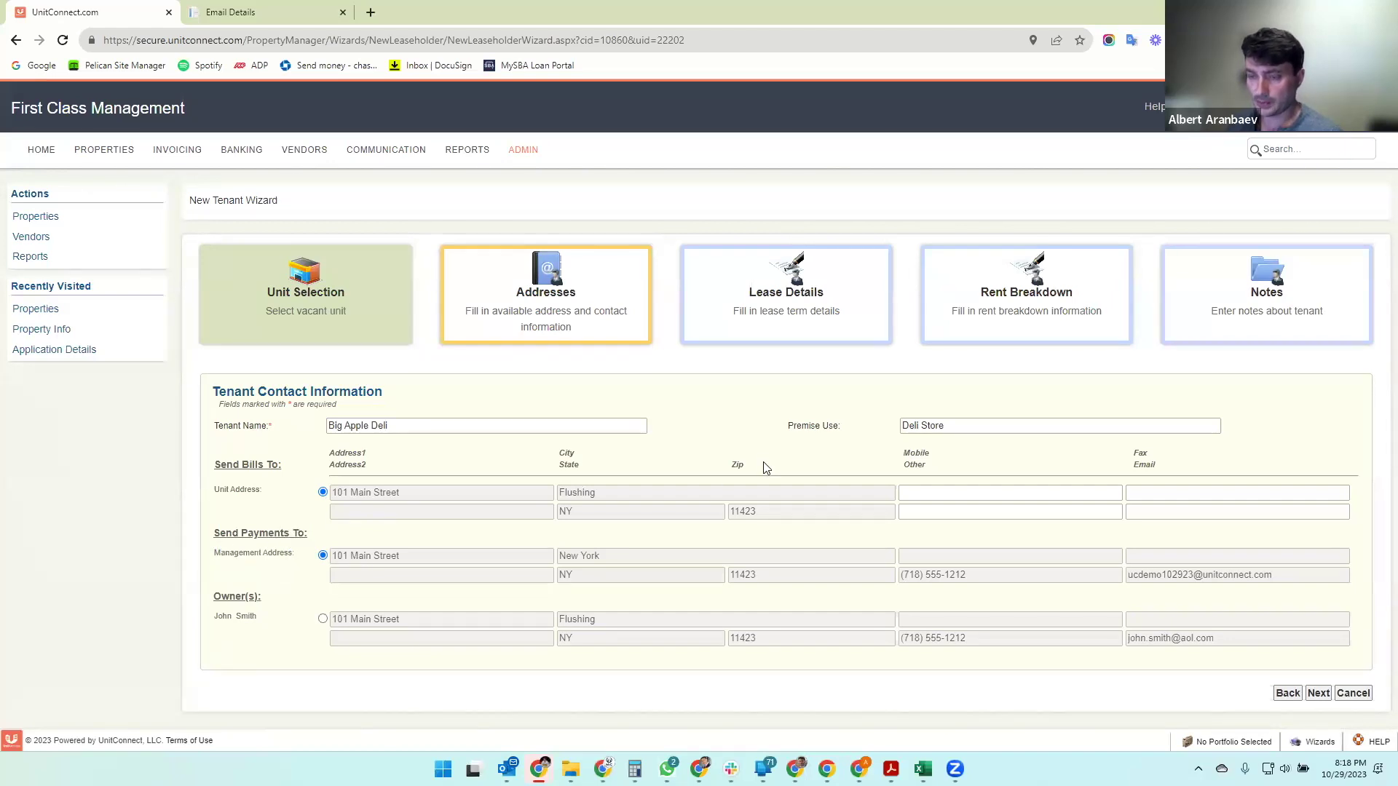
click(1318, 696)
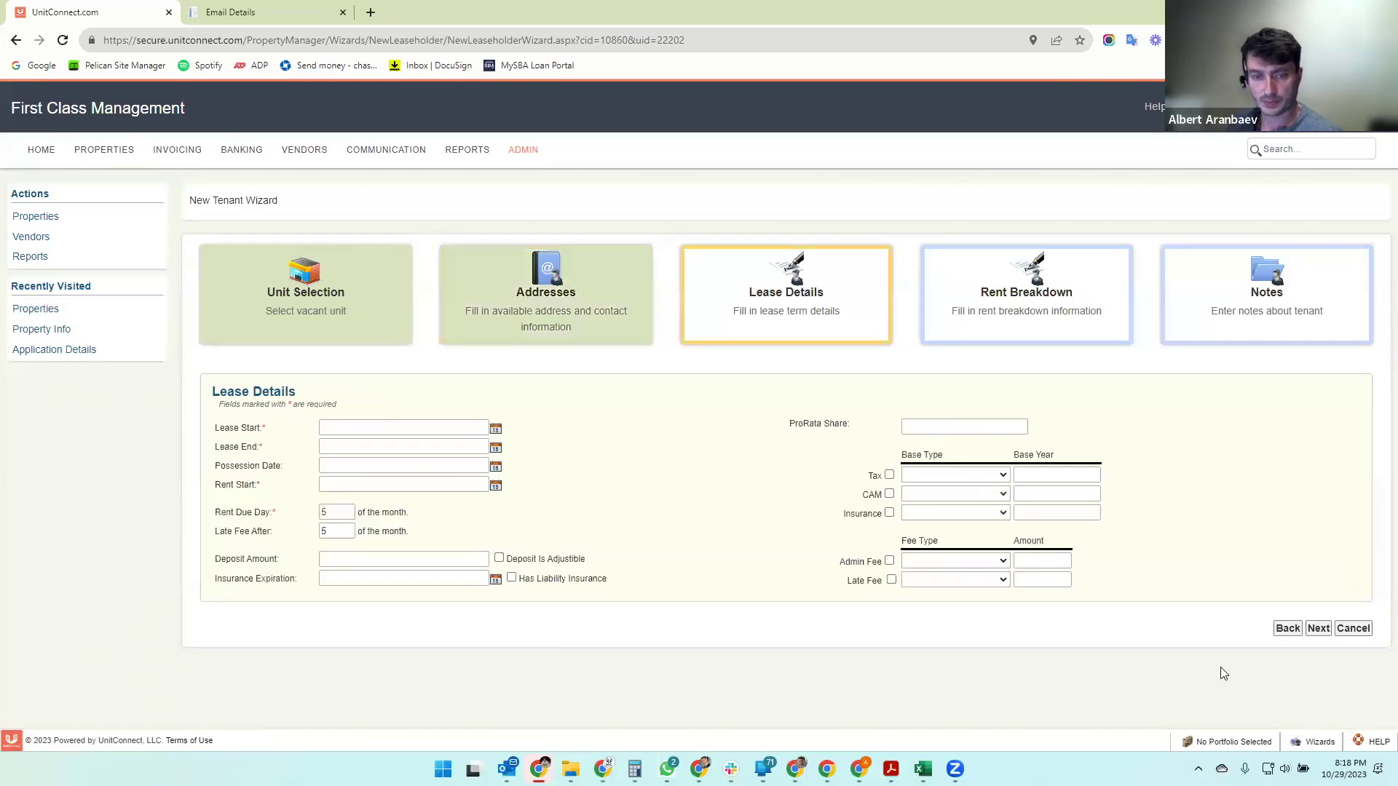
- Enter lease start 01/01/2023, end 12/31/2032, possession 01/01/2023 and rent start 03/01/2023
click(325, 428)
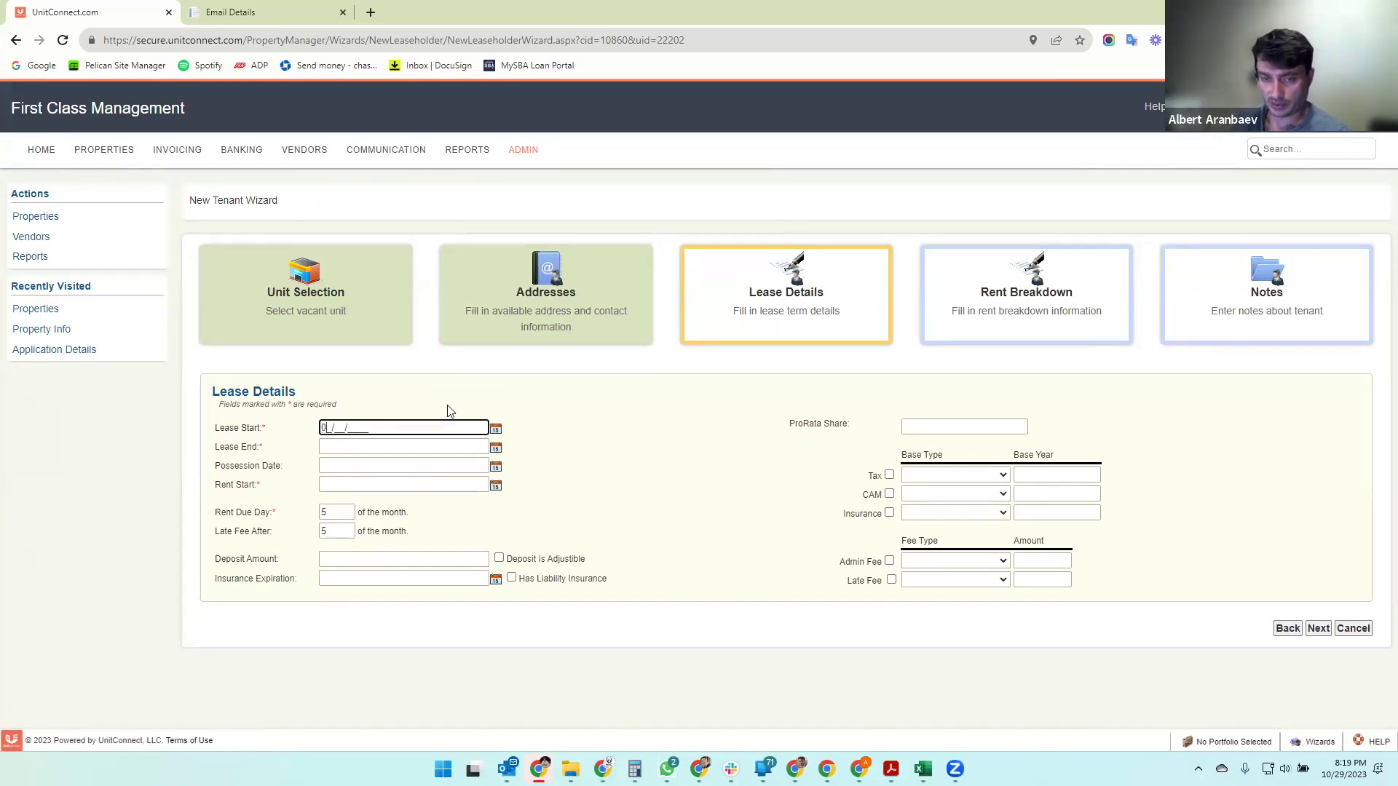
text(012023)
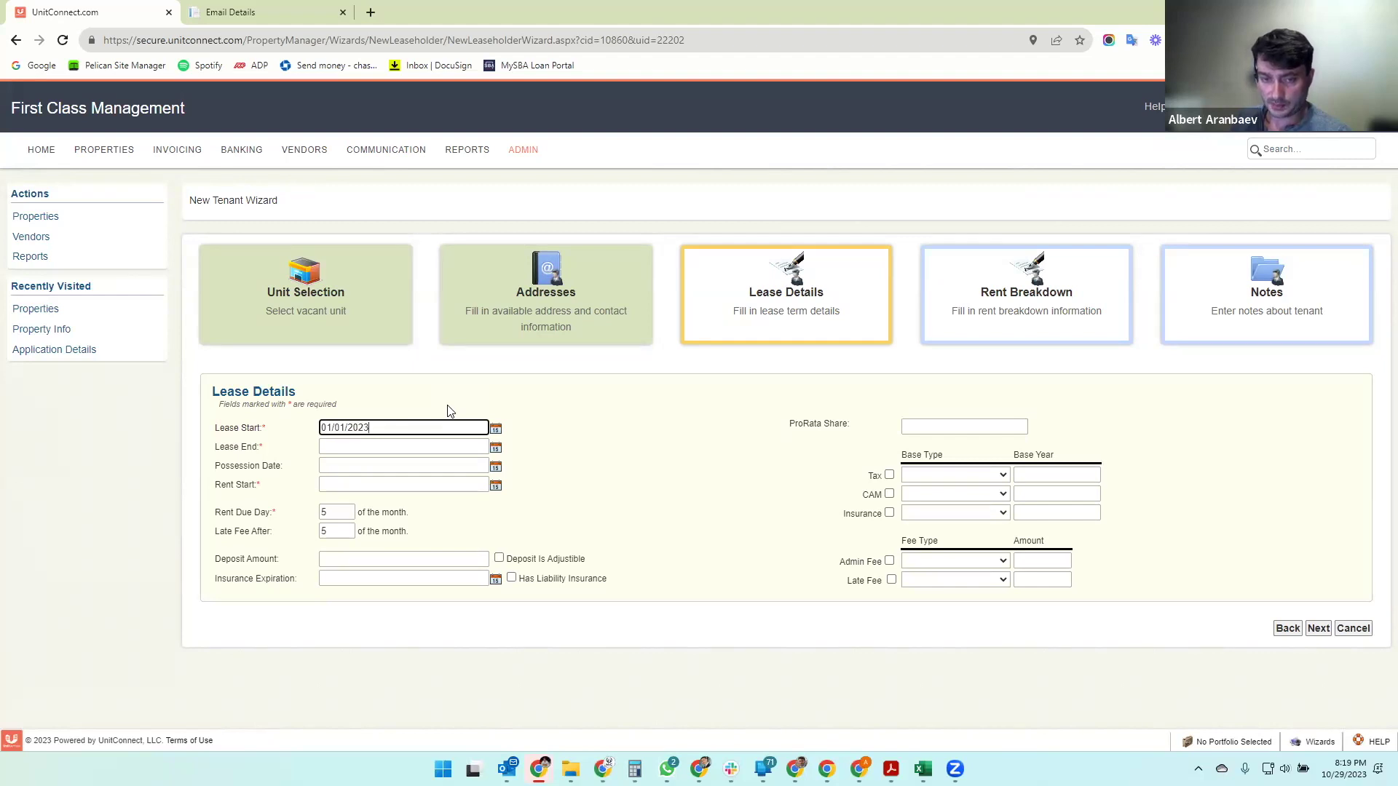
key(Tab)
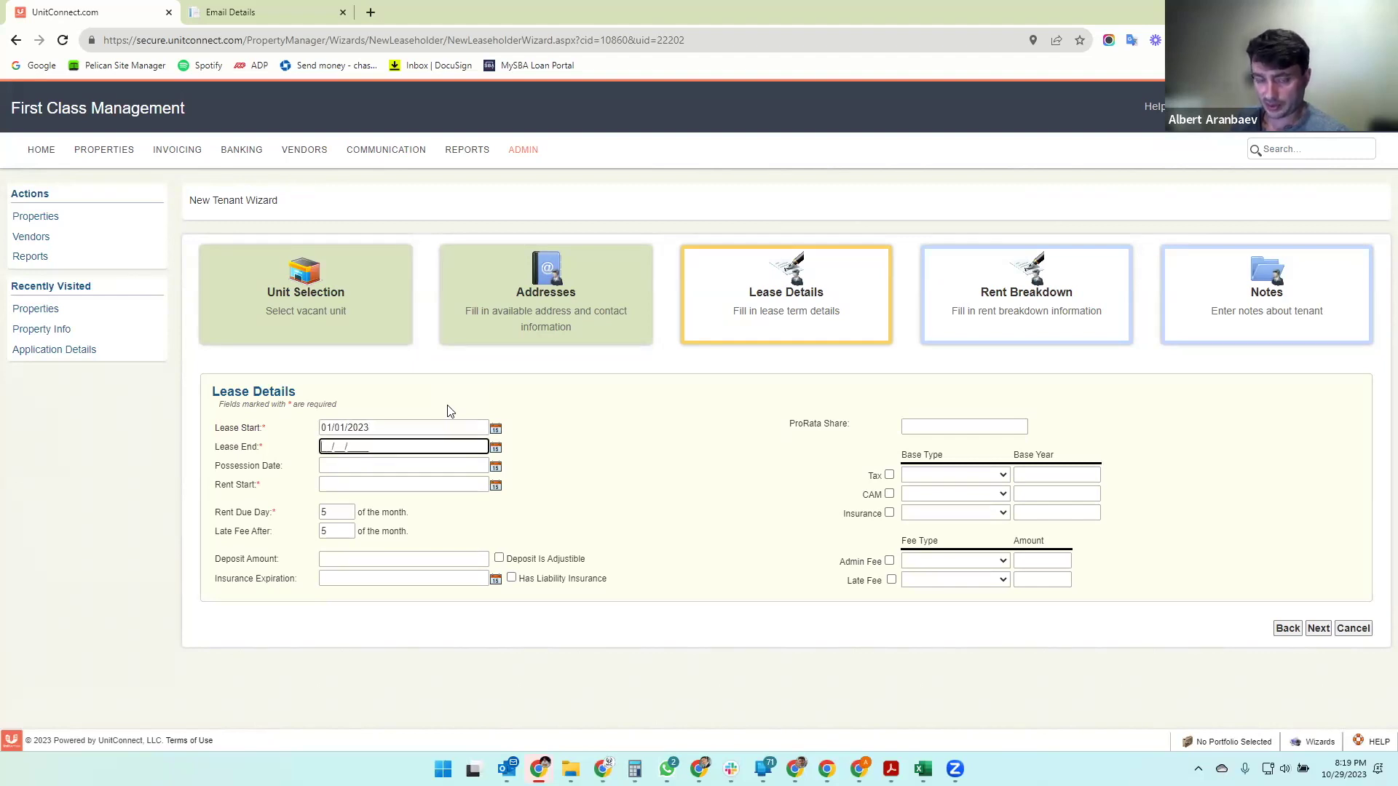
text(1231)
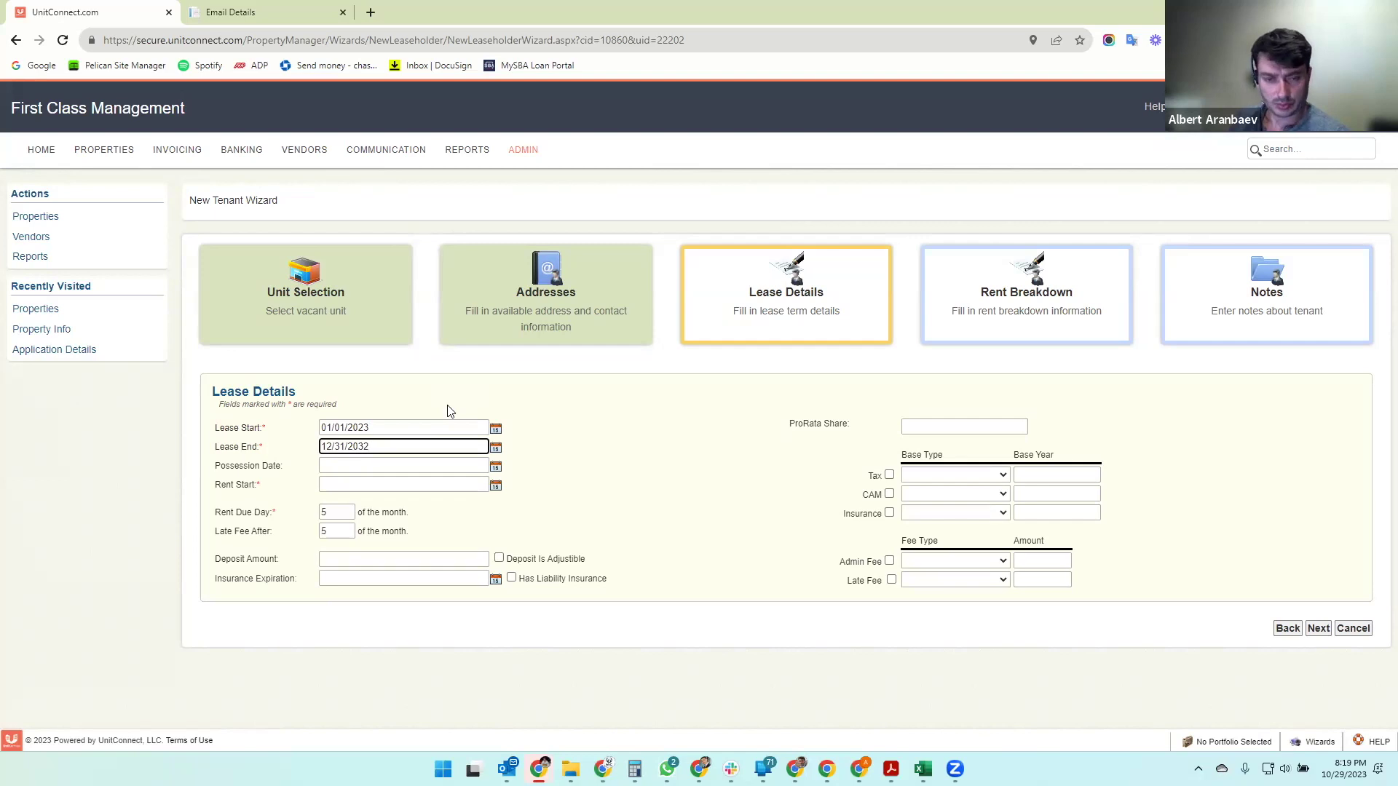
key(Tab)
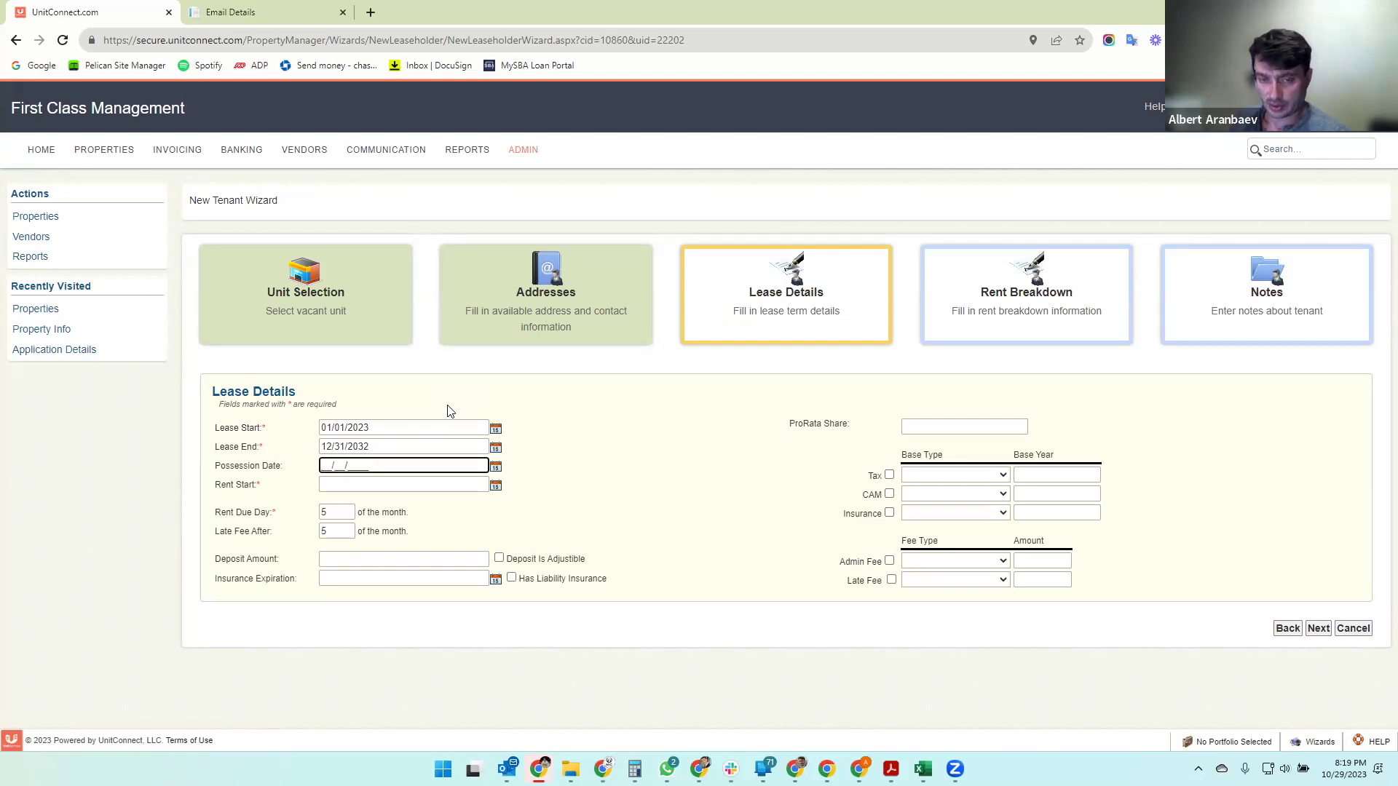
text(01/01/2023)
key(Tab)
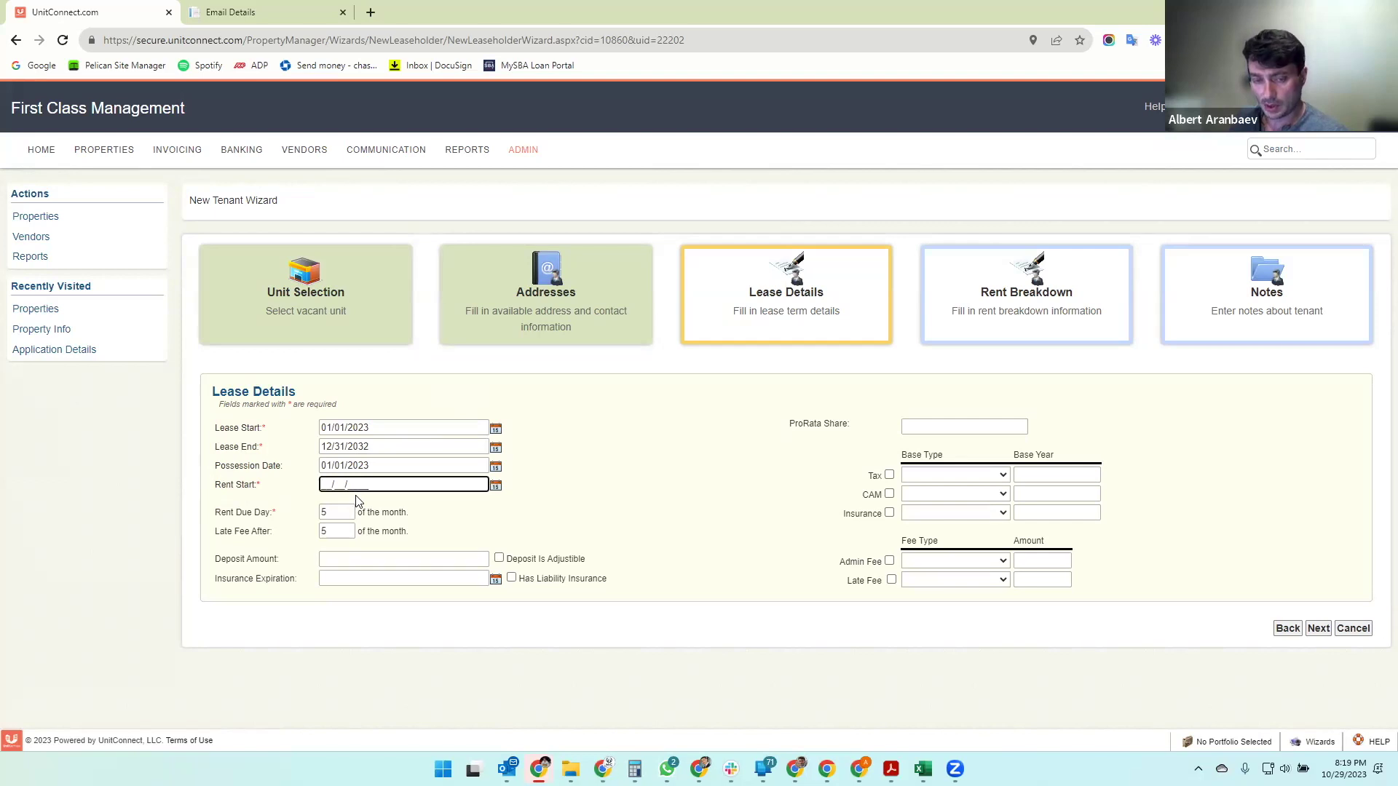
text(03/)
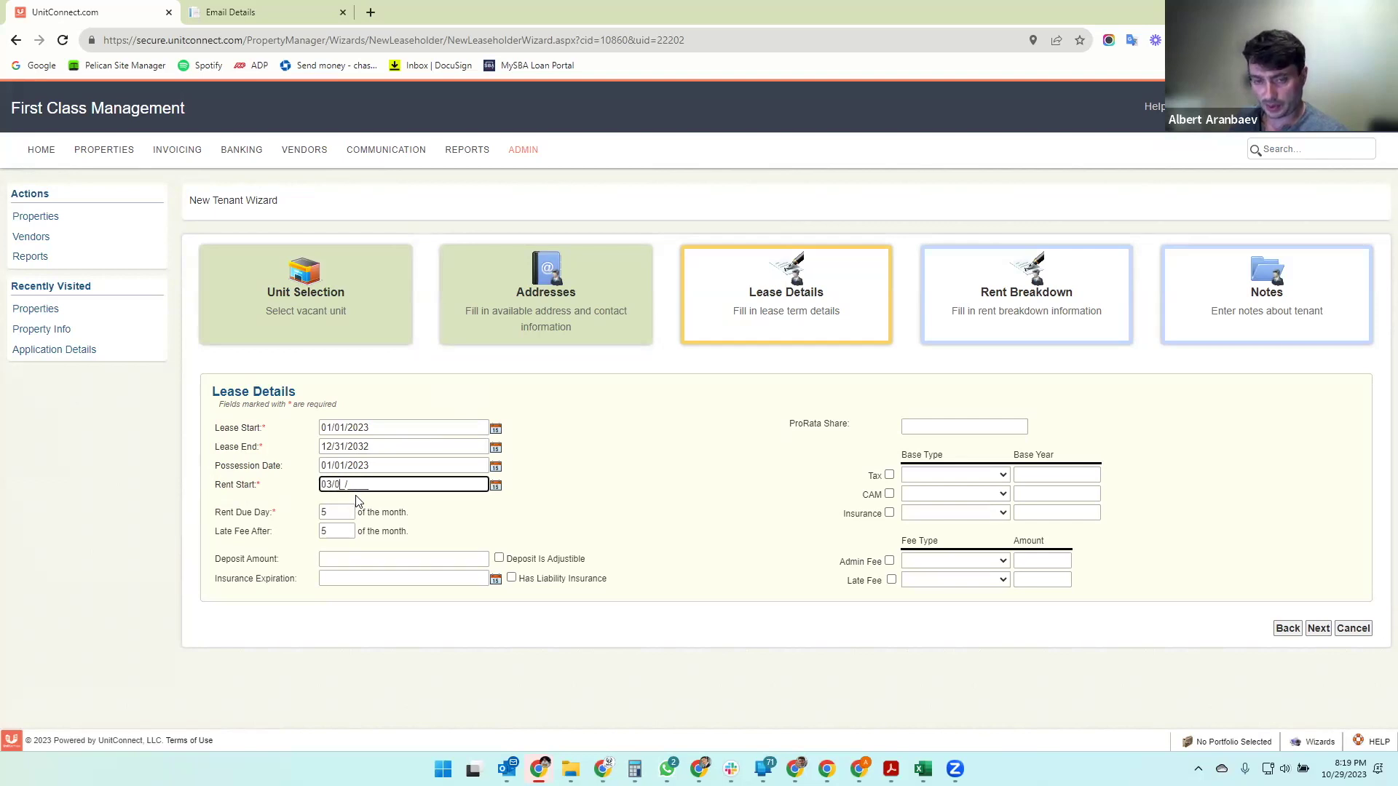
text(01/2023)
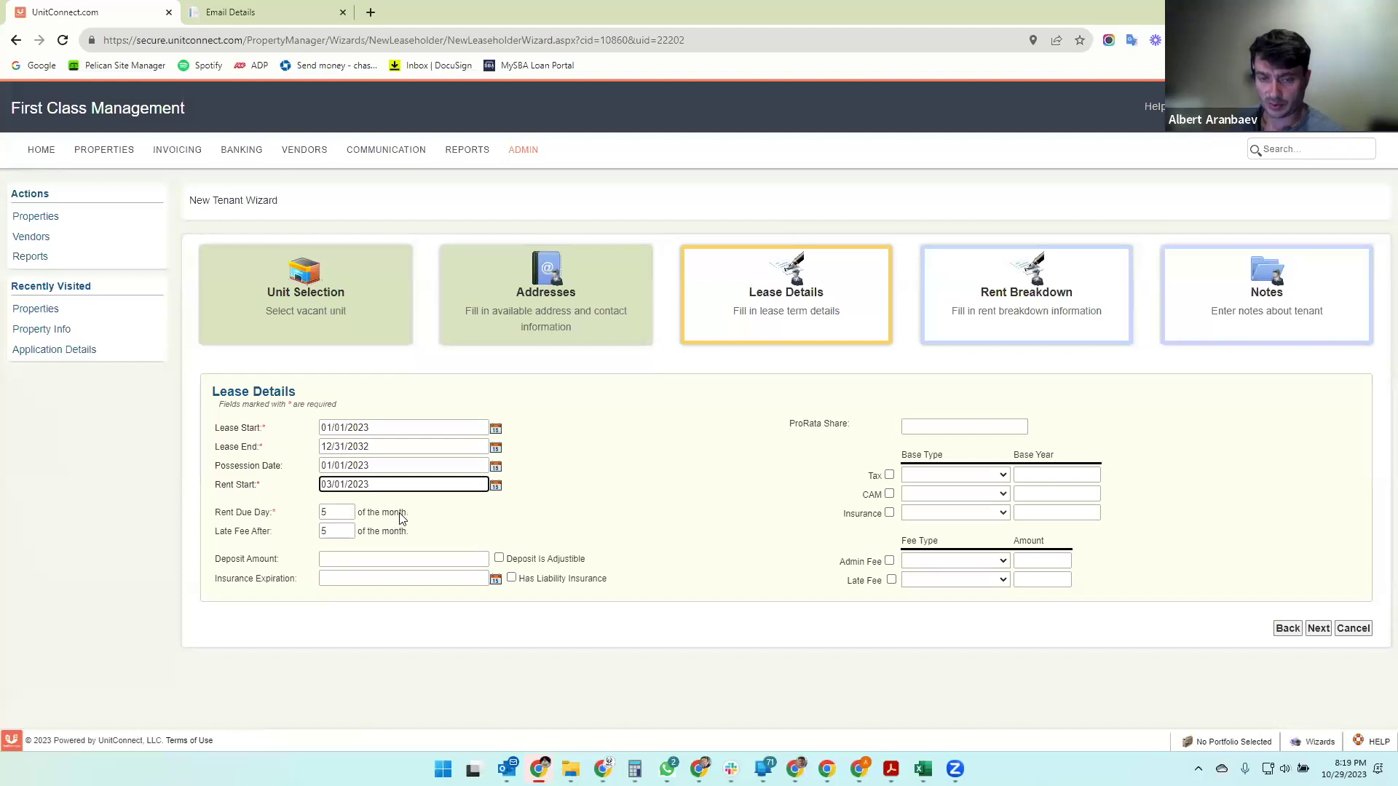
key(Tab)
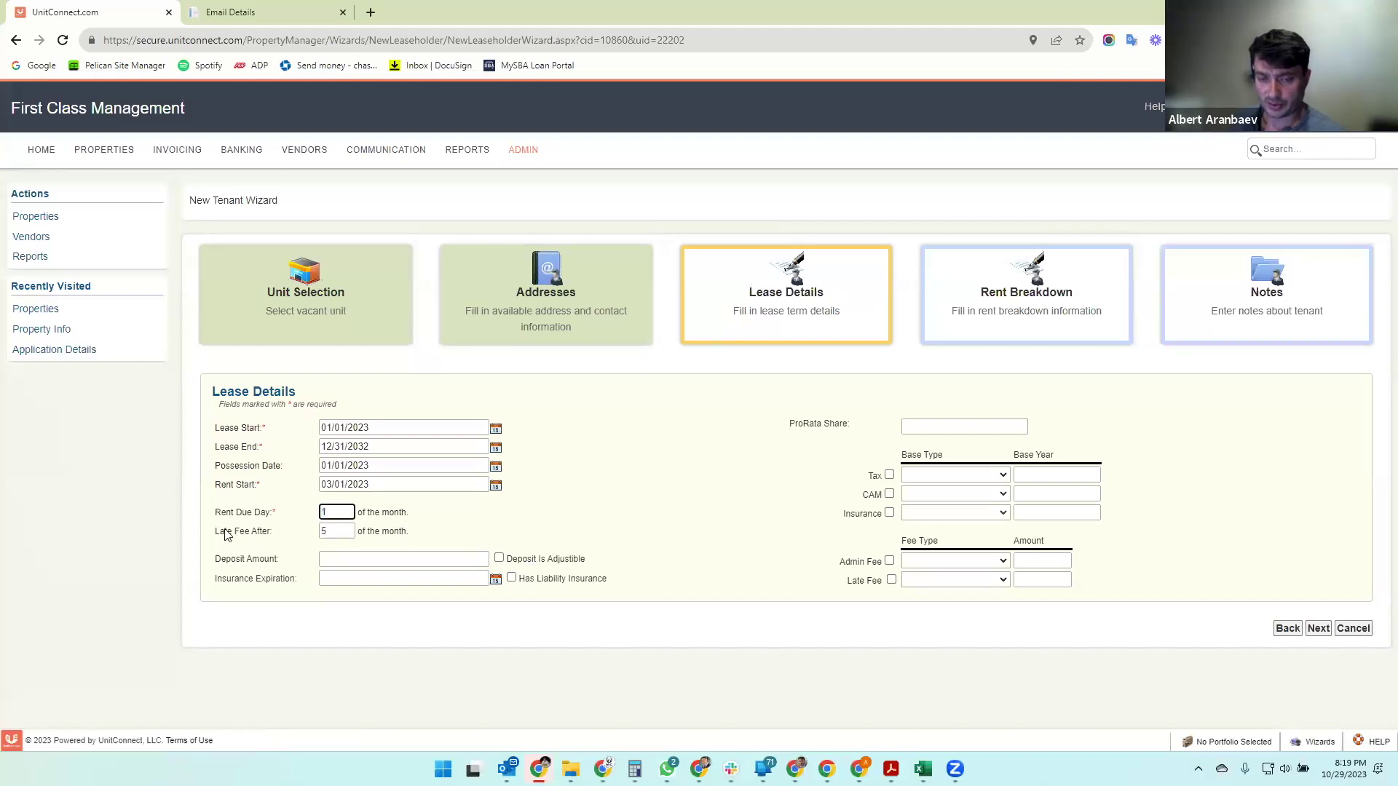
- Set the late fee after day 10 and an adjustable $10,000.00 deposit
click(335, 530)
click(455, 522)
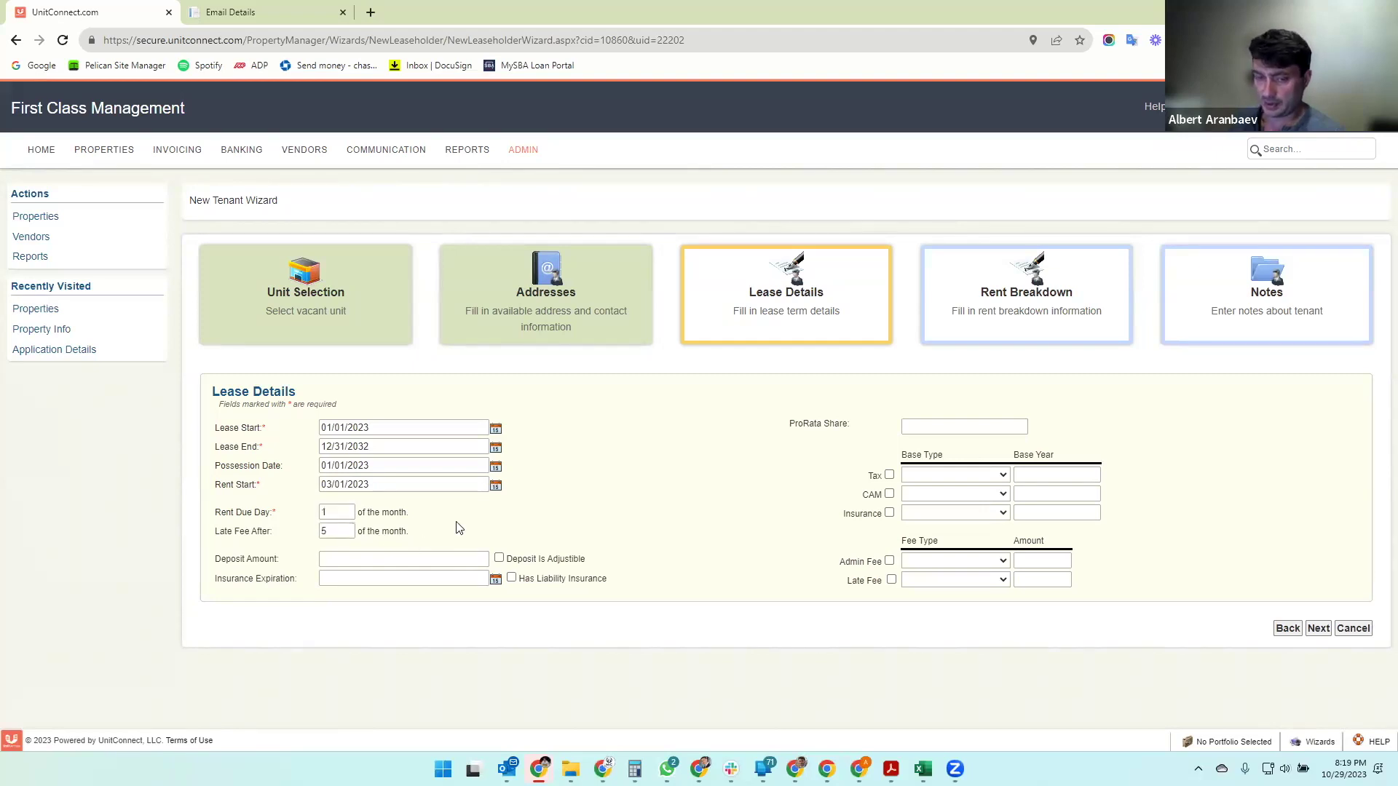
drag(342, 529, 305, 534)
text(10)
click(469, 529)
click(362, 561)
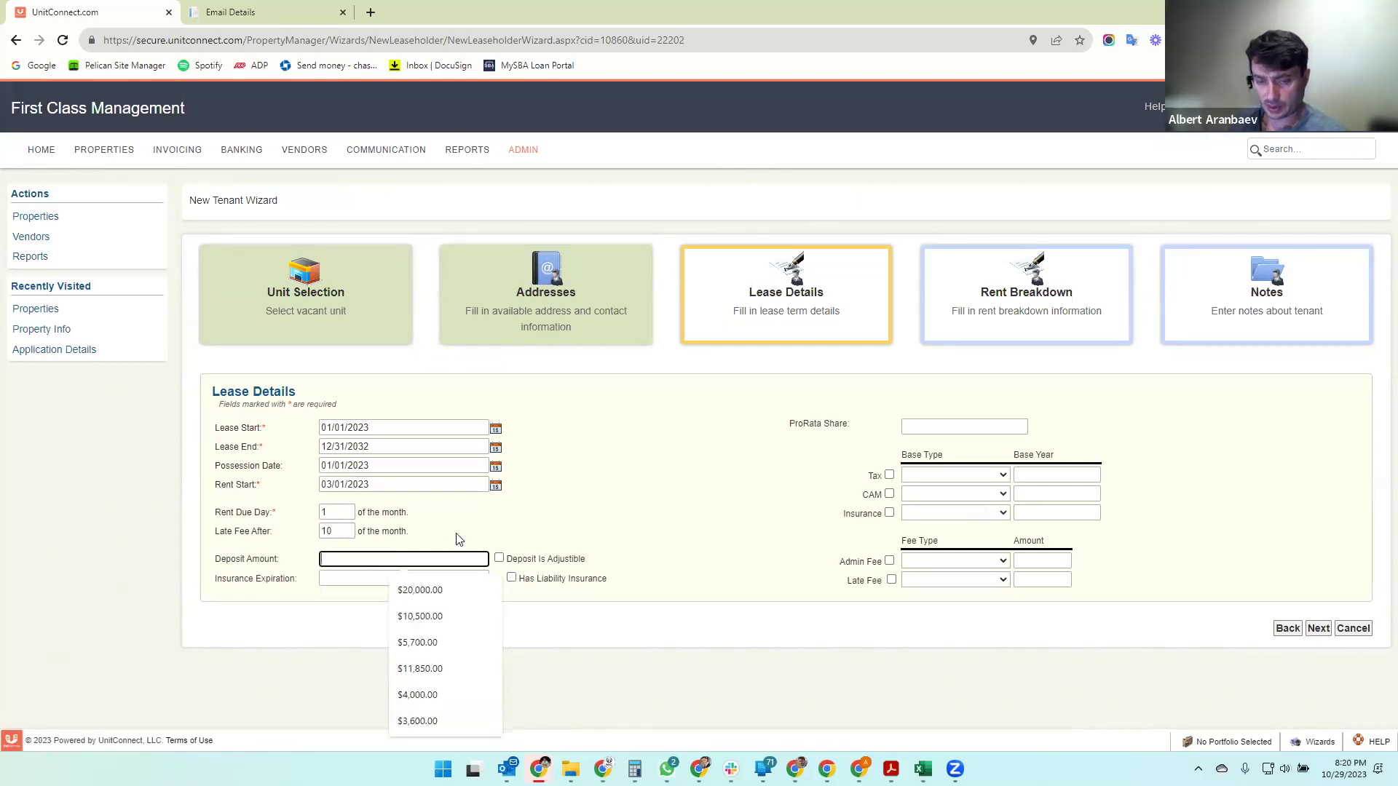
text(10,00)
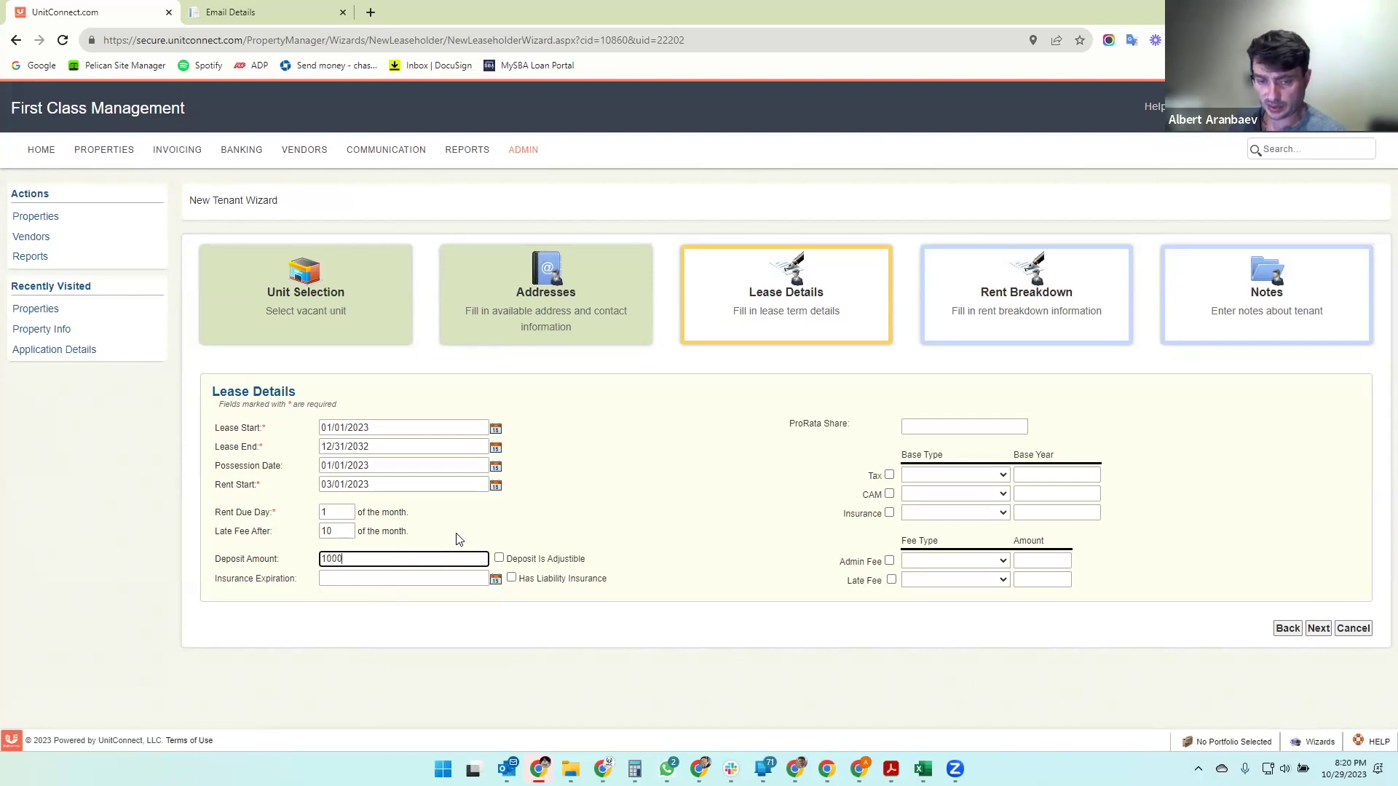
text(0)
key(Tab)
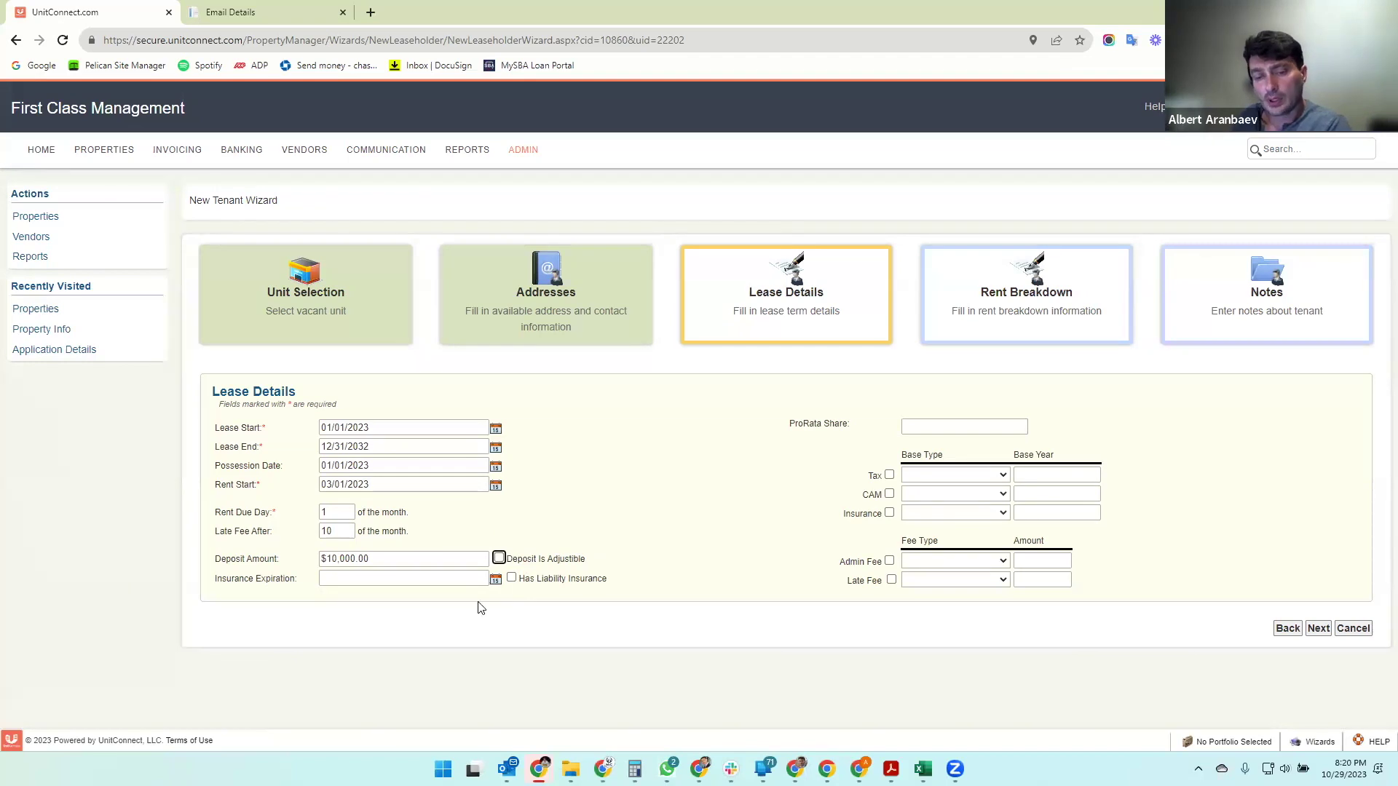
click(534, 566)
- Set insurance expiry 12/31/2023 with liability insurance, a 20% pro-rata share, and tick Tax
click(356, 578)
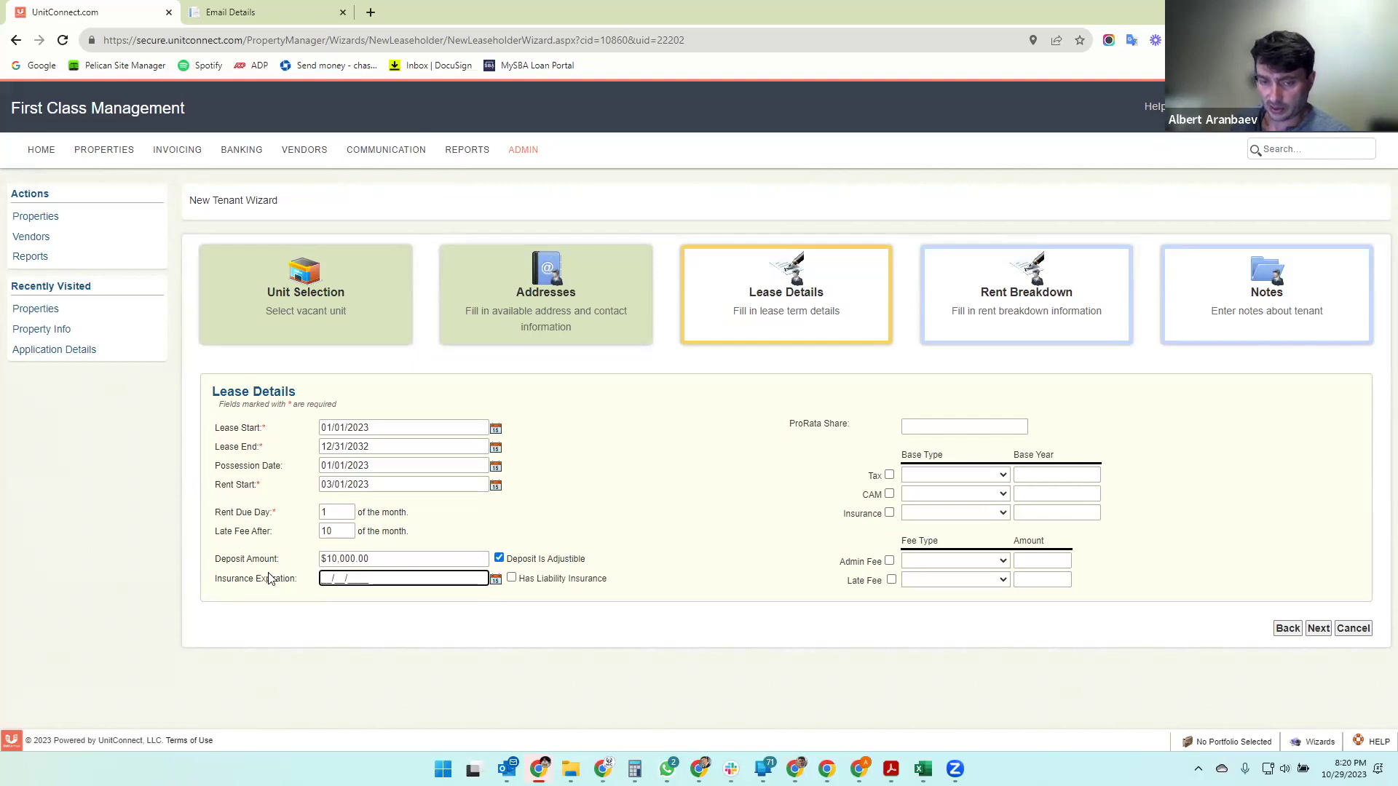
text(12/31/2023)
key(Tab)
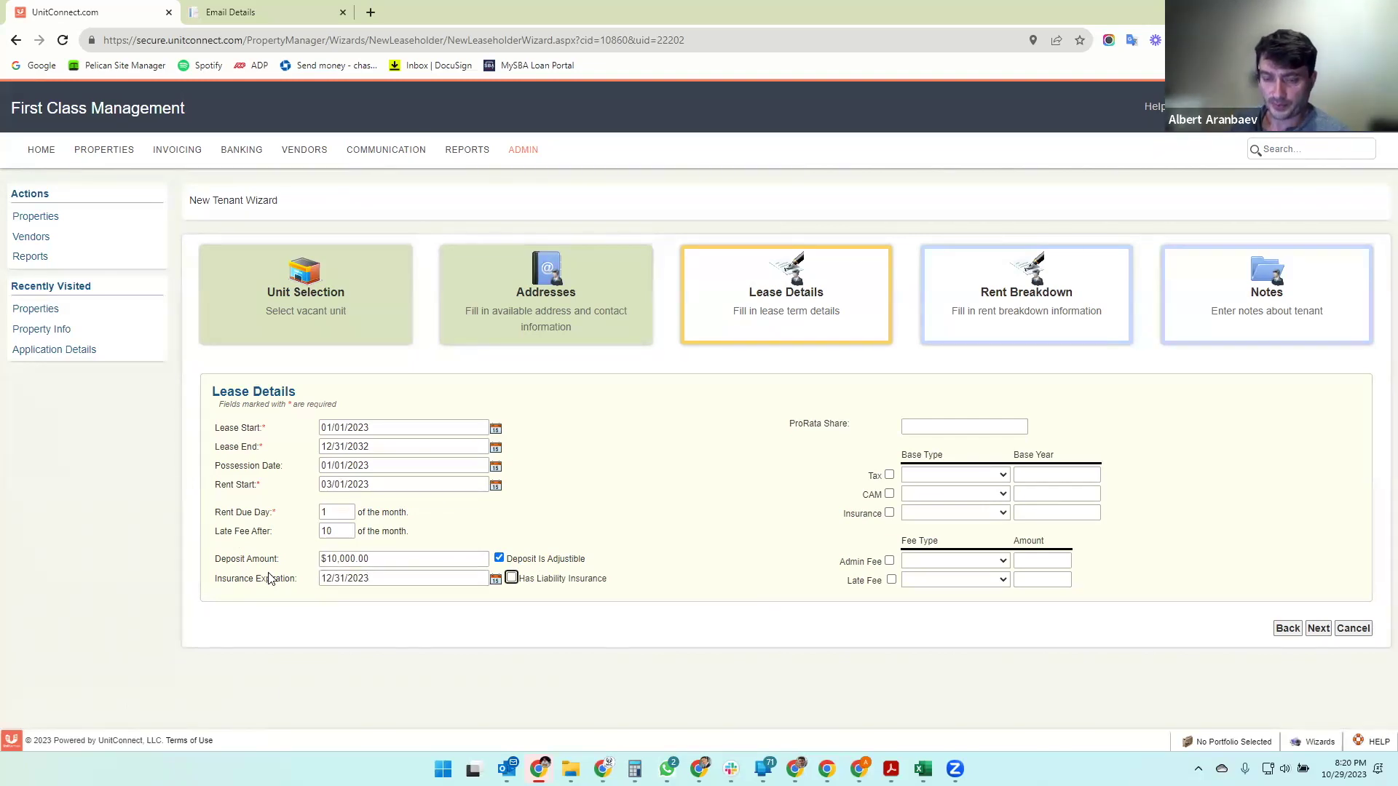
key(space)
click(949, 427)
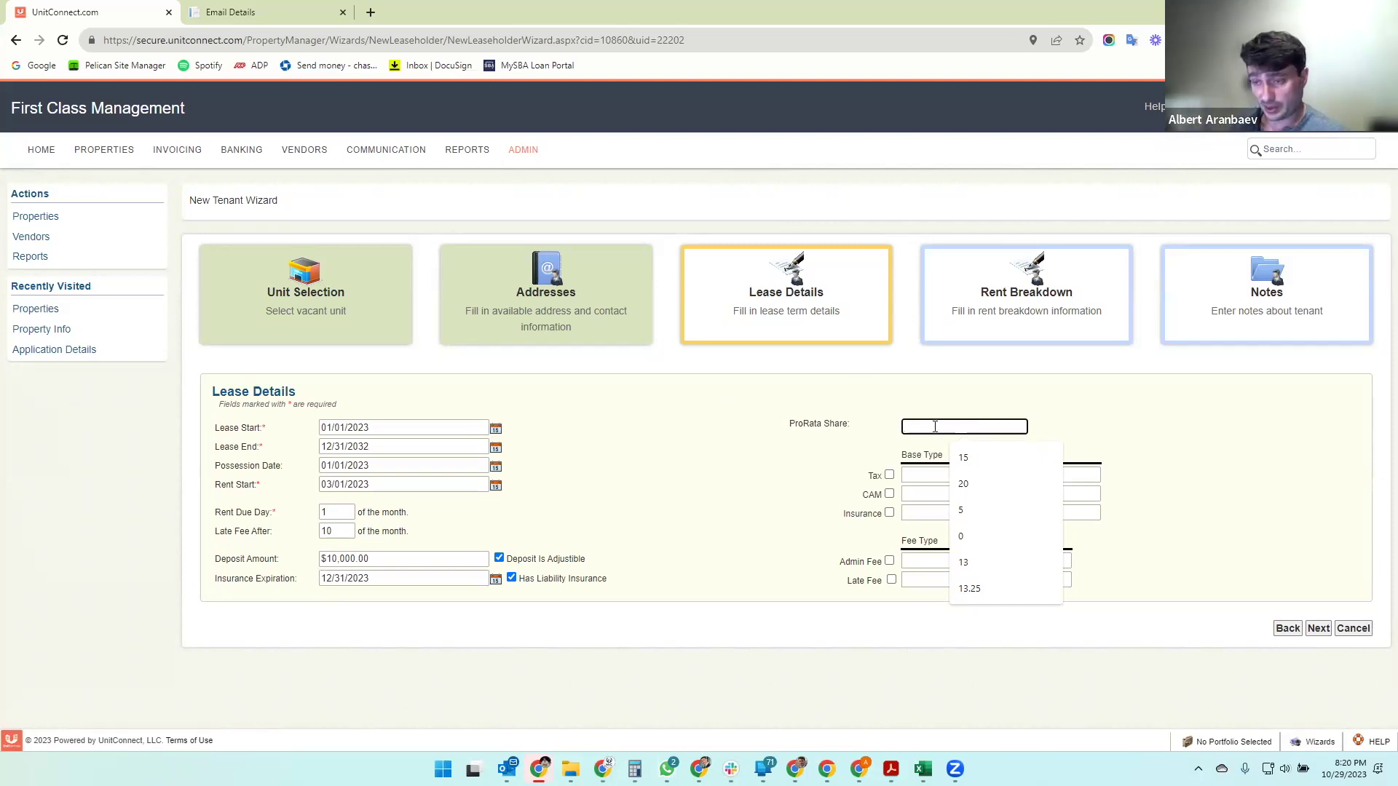
text(20)
key(Tab)
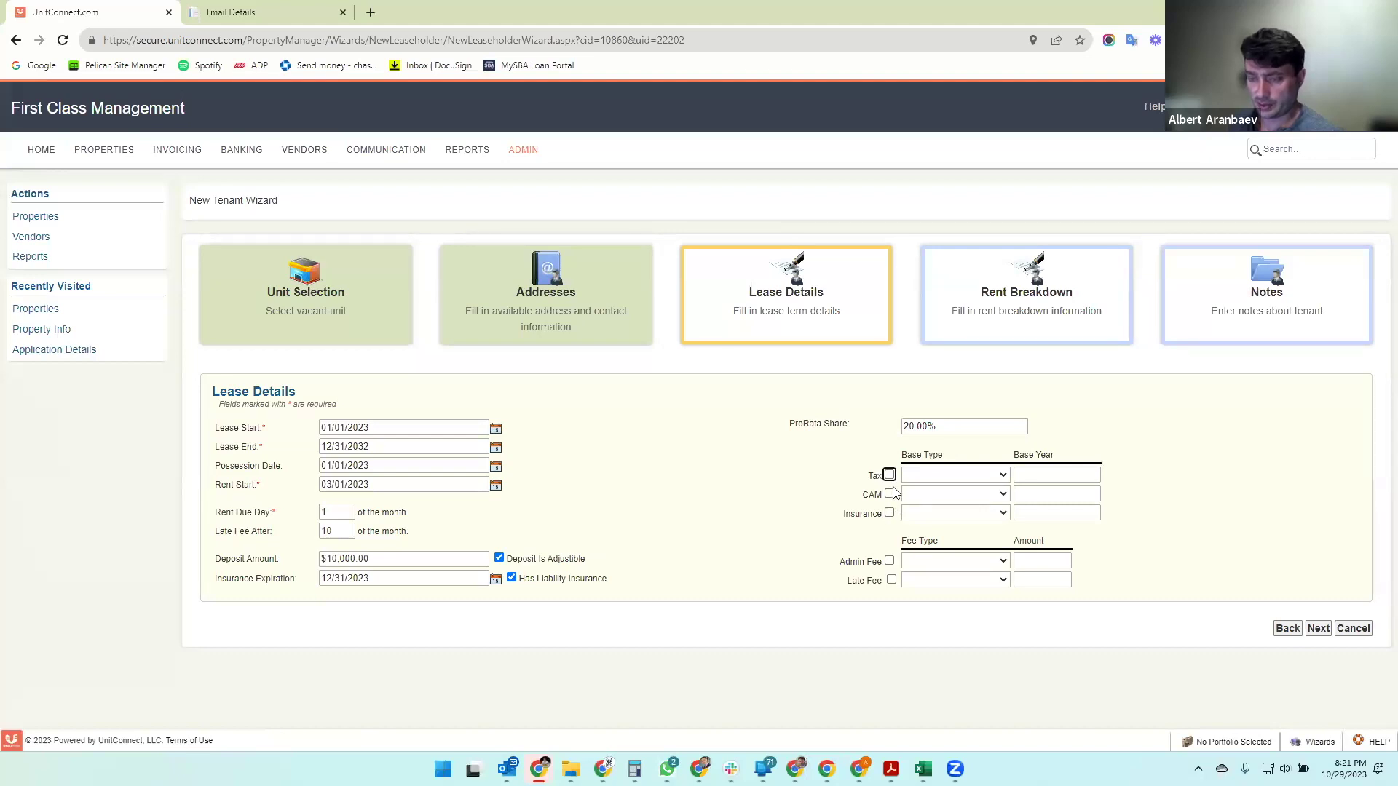
click(889, 476)
- Tick CAM and Insurance and set Tax, CAM and Insurance base types to Pro Rata Share
click(889, 495)
click(889, 514)
click(939, 475)
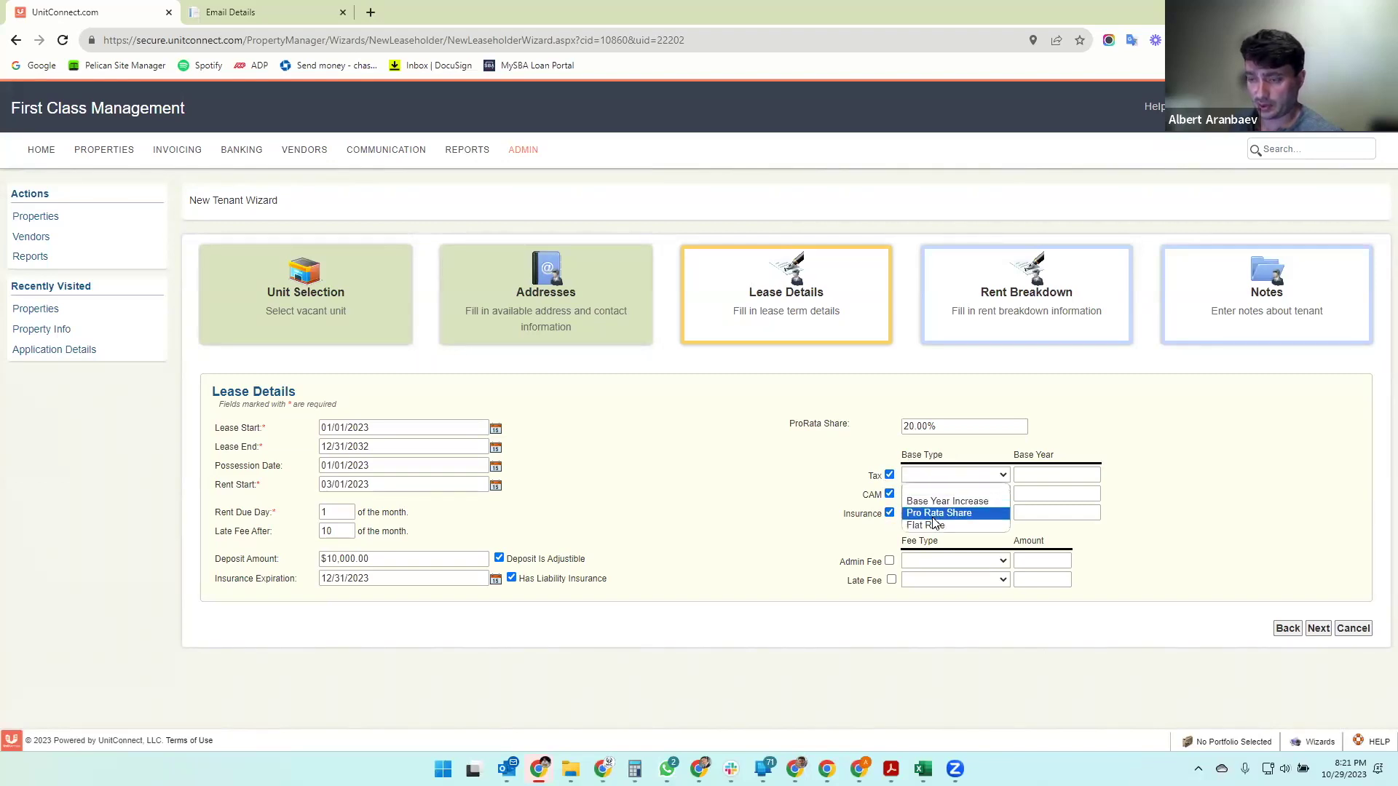
click(936, 512)
click(936, 494)
click(936, 532)
click(936, 514)
click(918, 538)
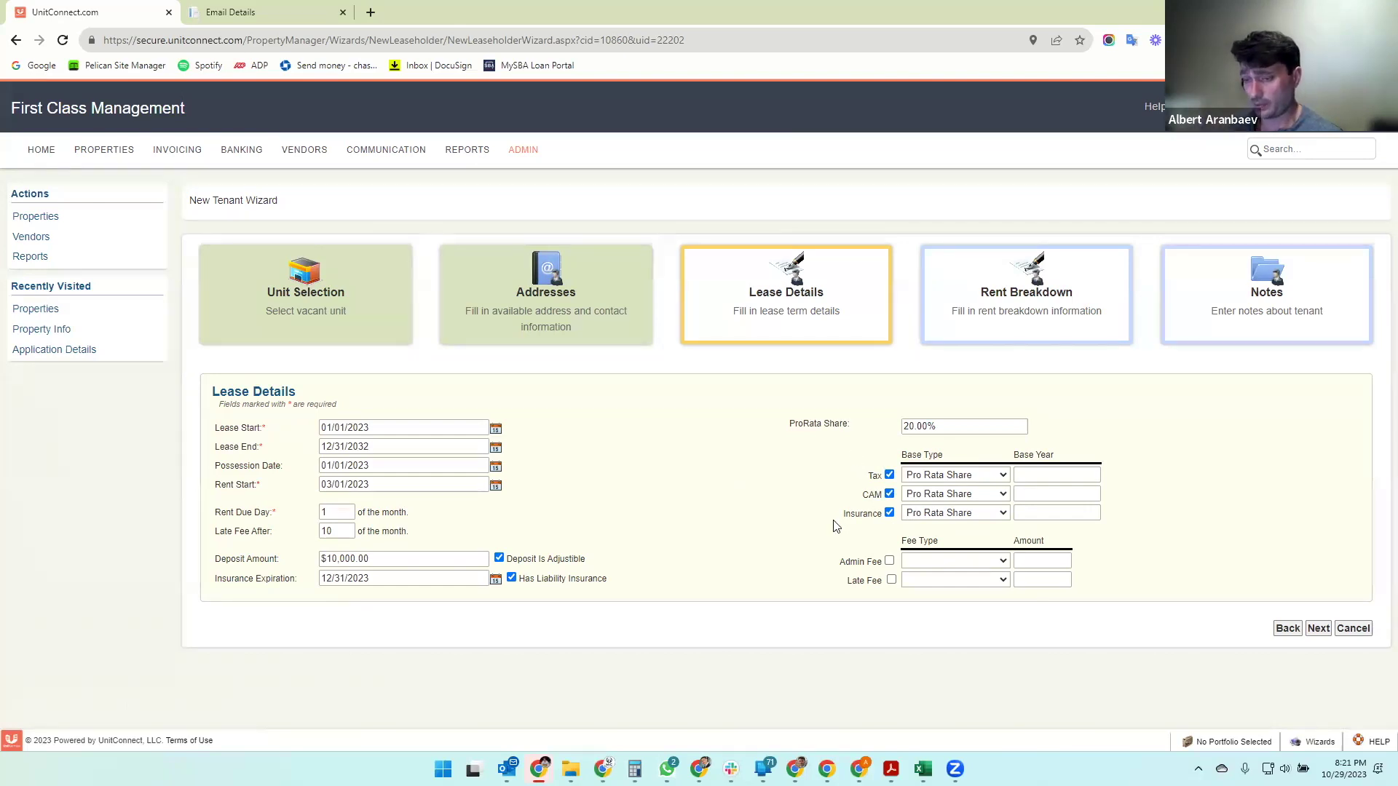
- Switch Tax to Base Year Increase with a $15,000.00 base year
click(953, 476)
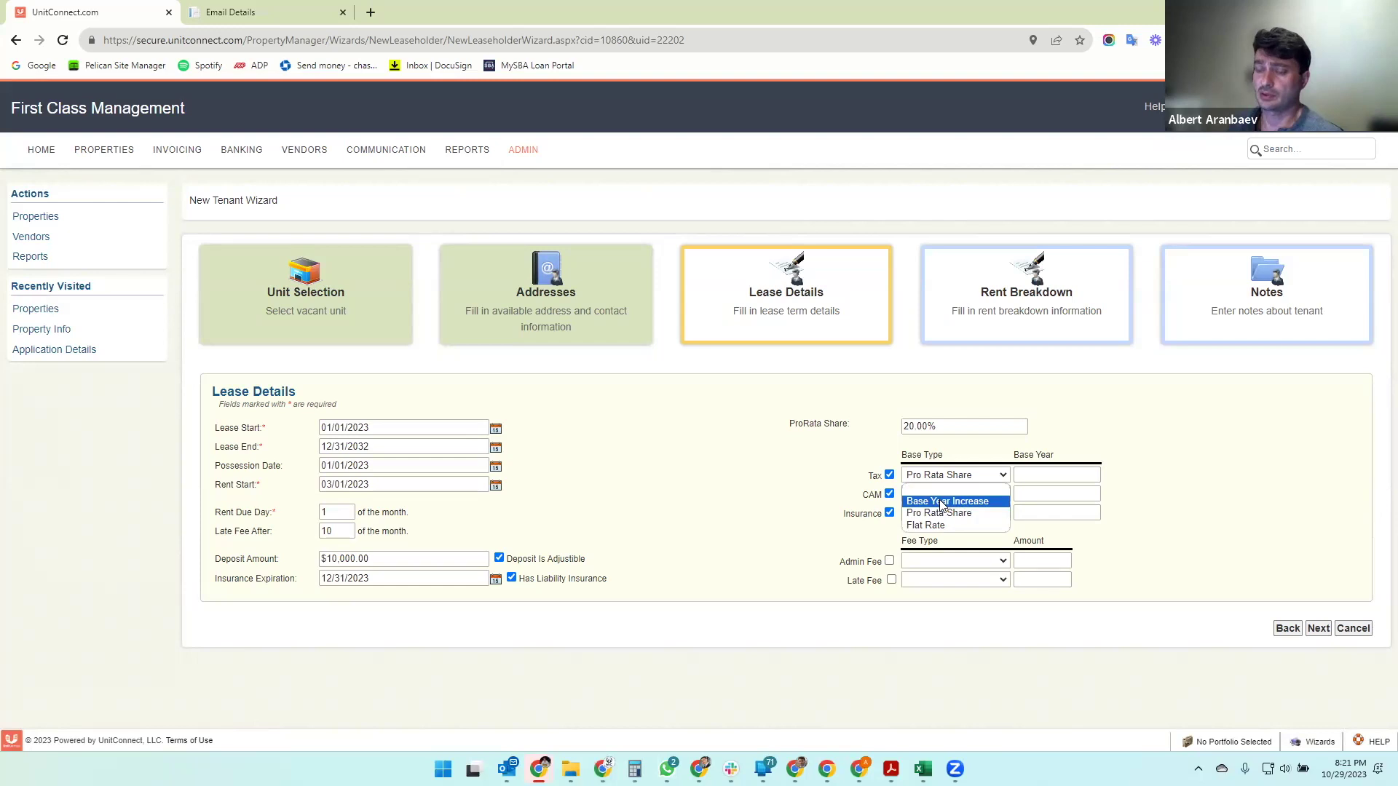
click(941, 502)
key(Tab)
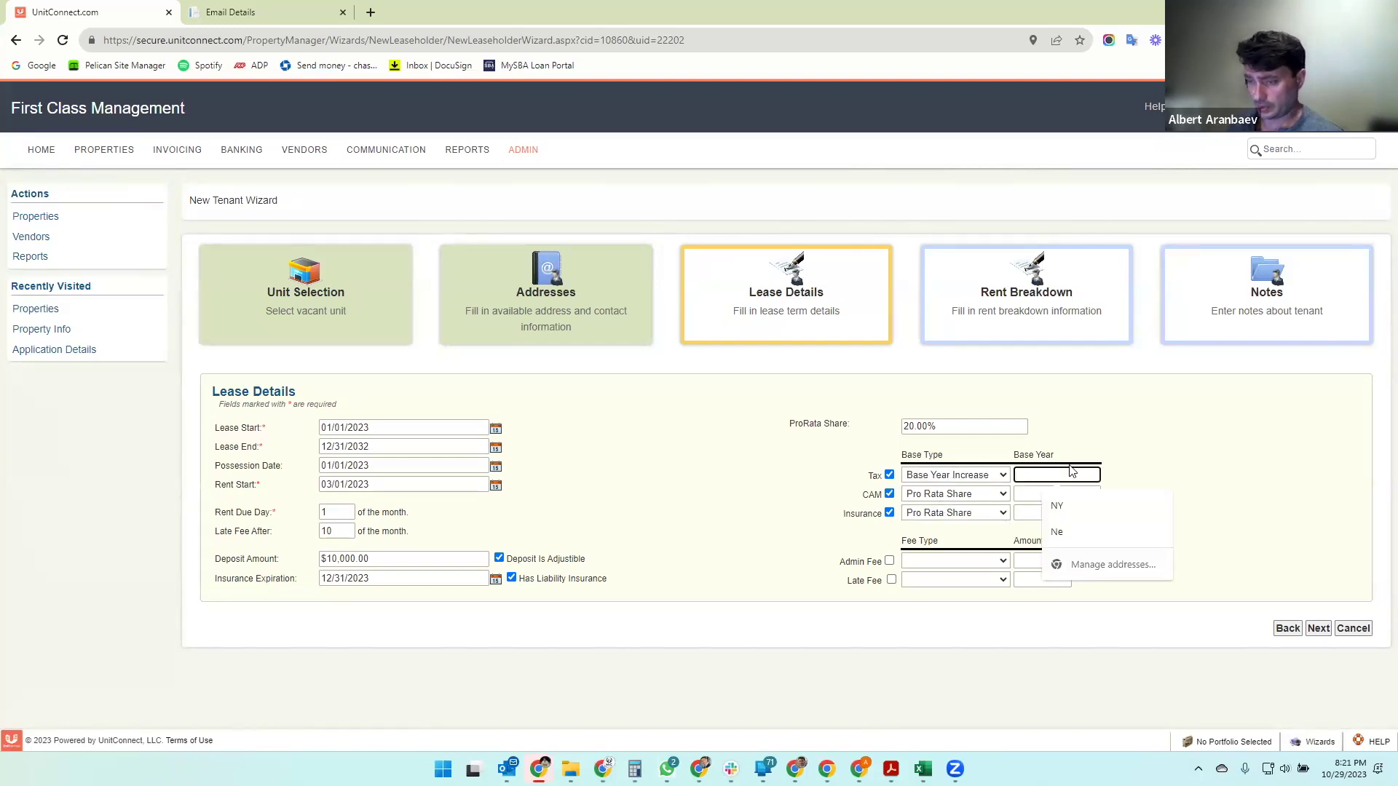
text(15000)
click(1287, 489)
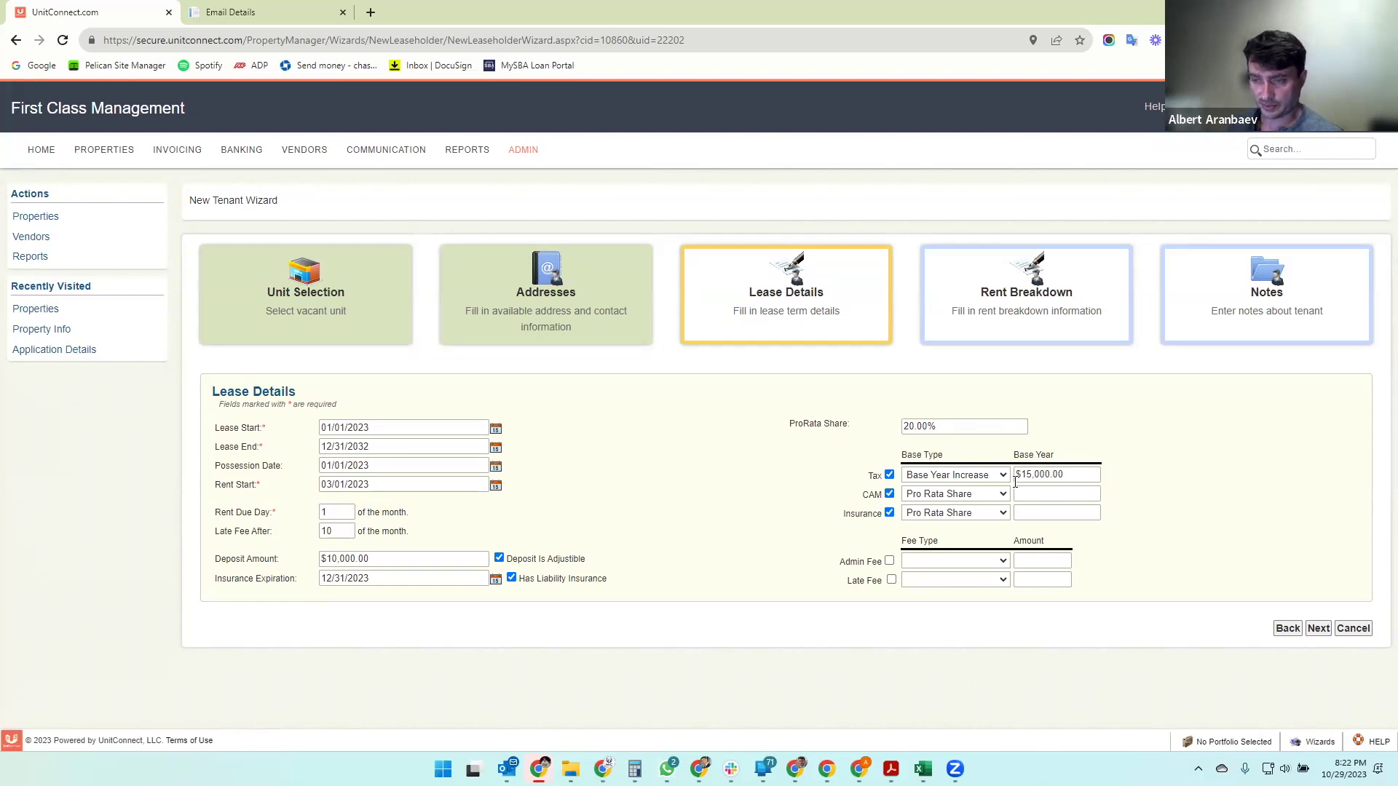
- Revert Tax to Pro Rata Share and clear its base year amount
click(975, 477)
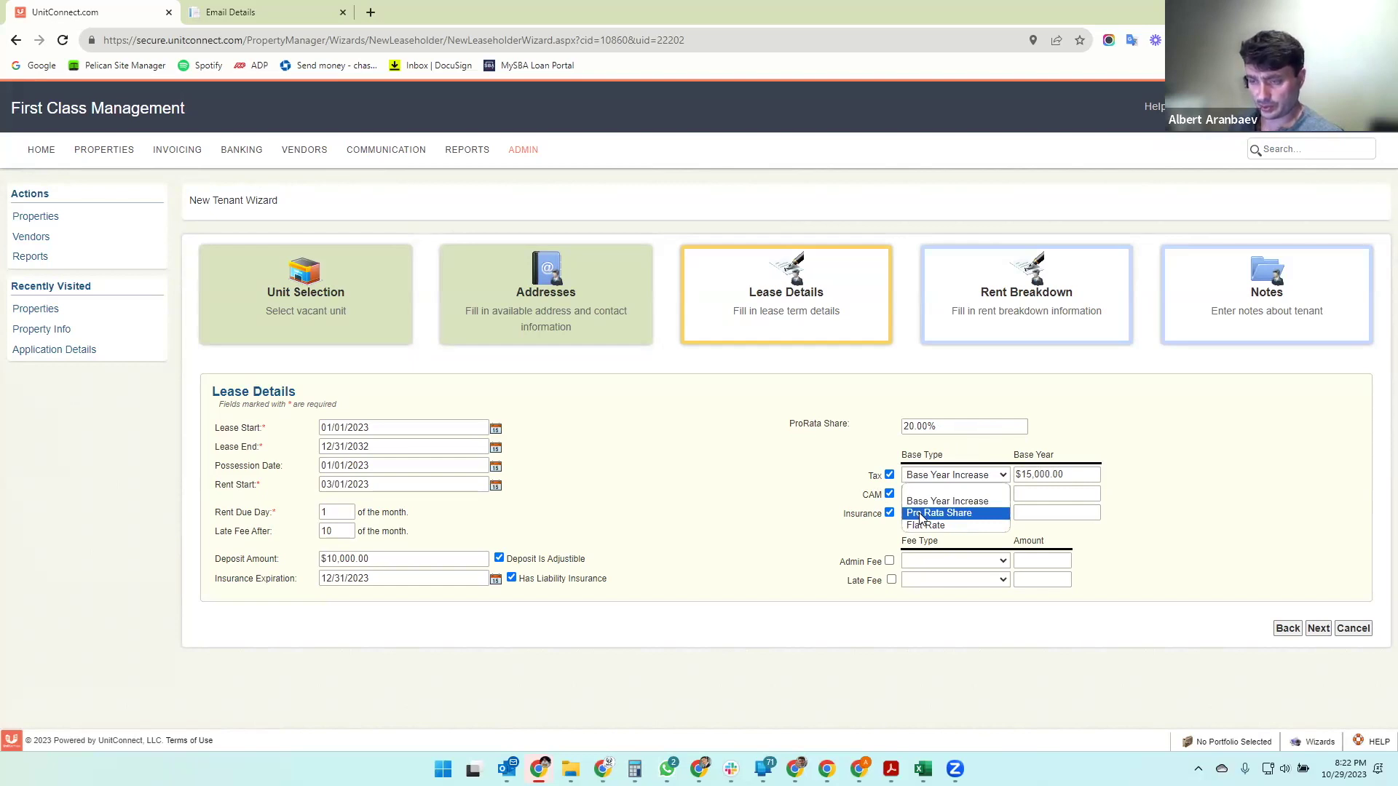
click(921, 513)
key(Tab)
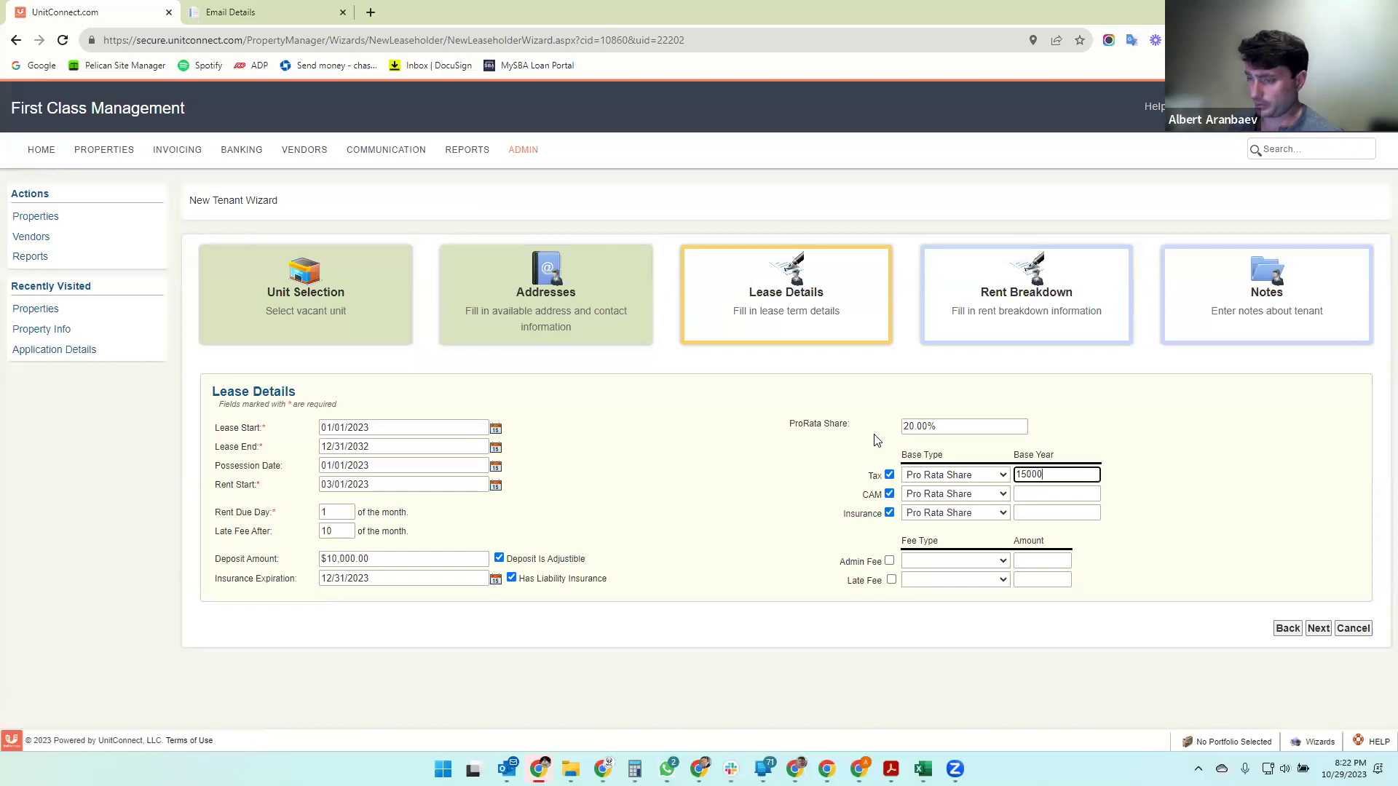
key(BackSpace)
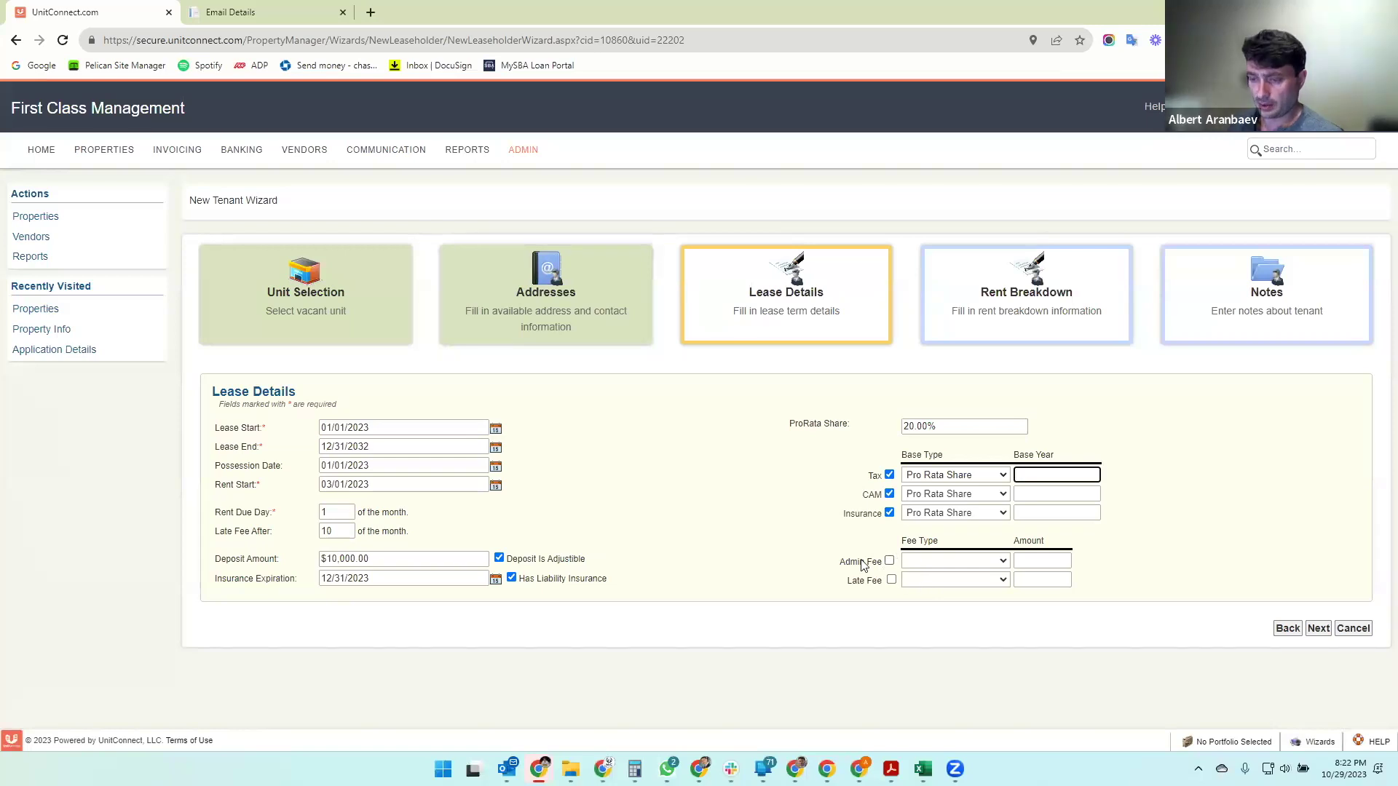
click(916, 561)
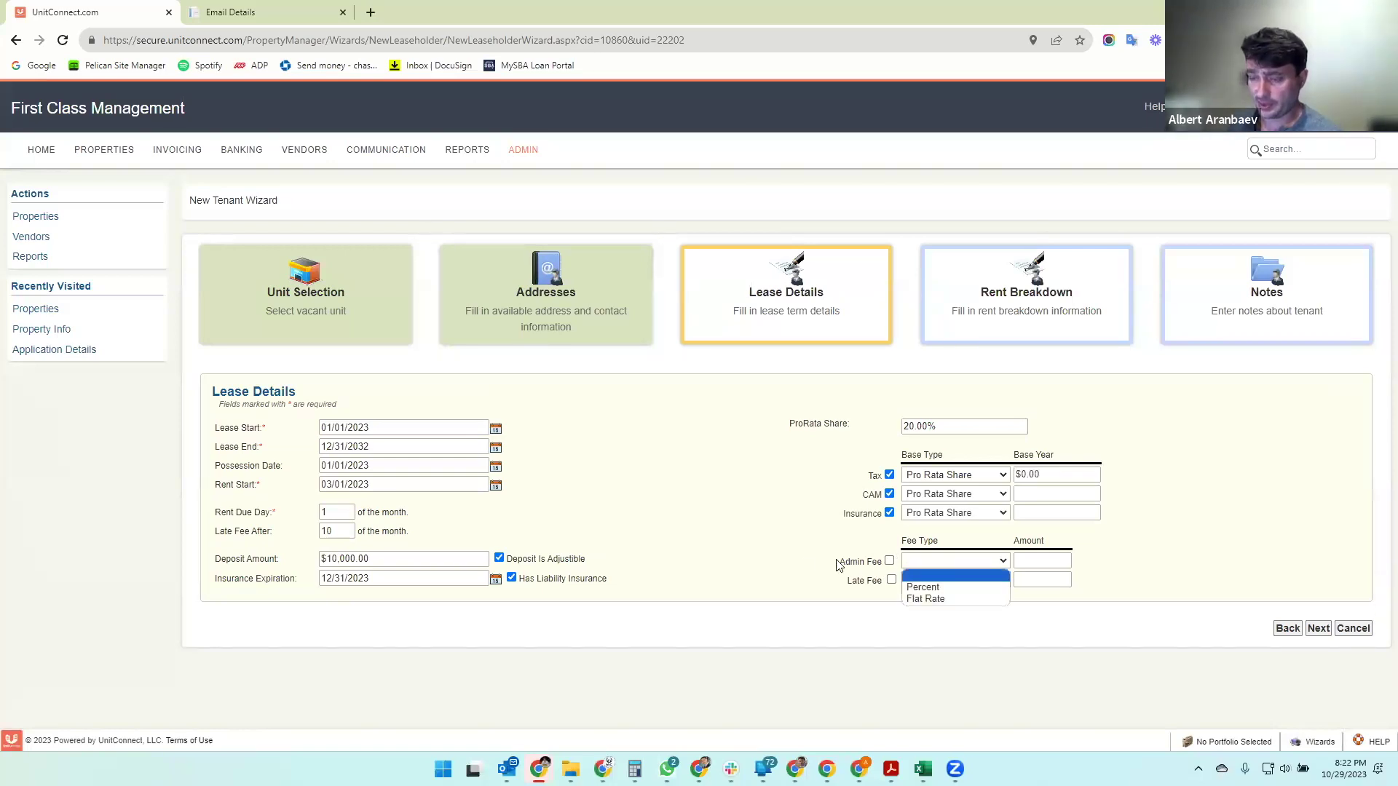
click(802, 563)
- Add a 5% Percent late fee and advance to Rent Breakdown
click(892, 581)
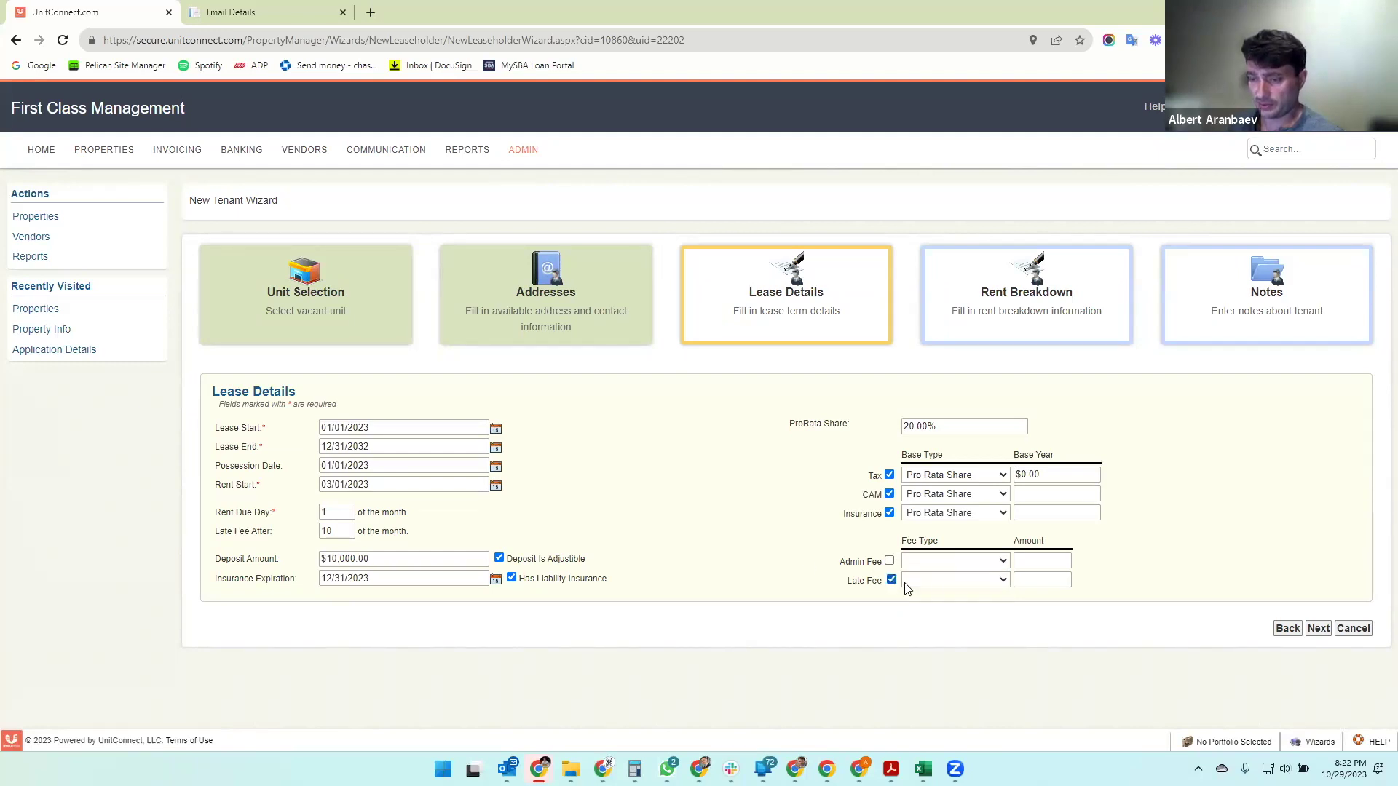
click(976, 582)
click(976, 604)
key(ctrl+a)
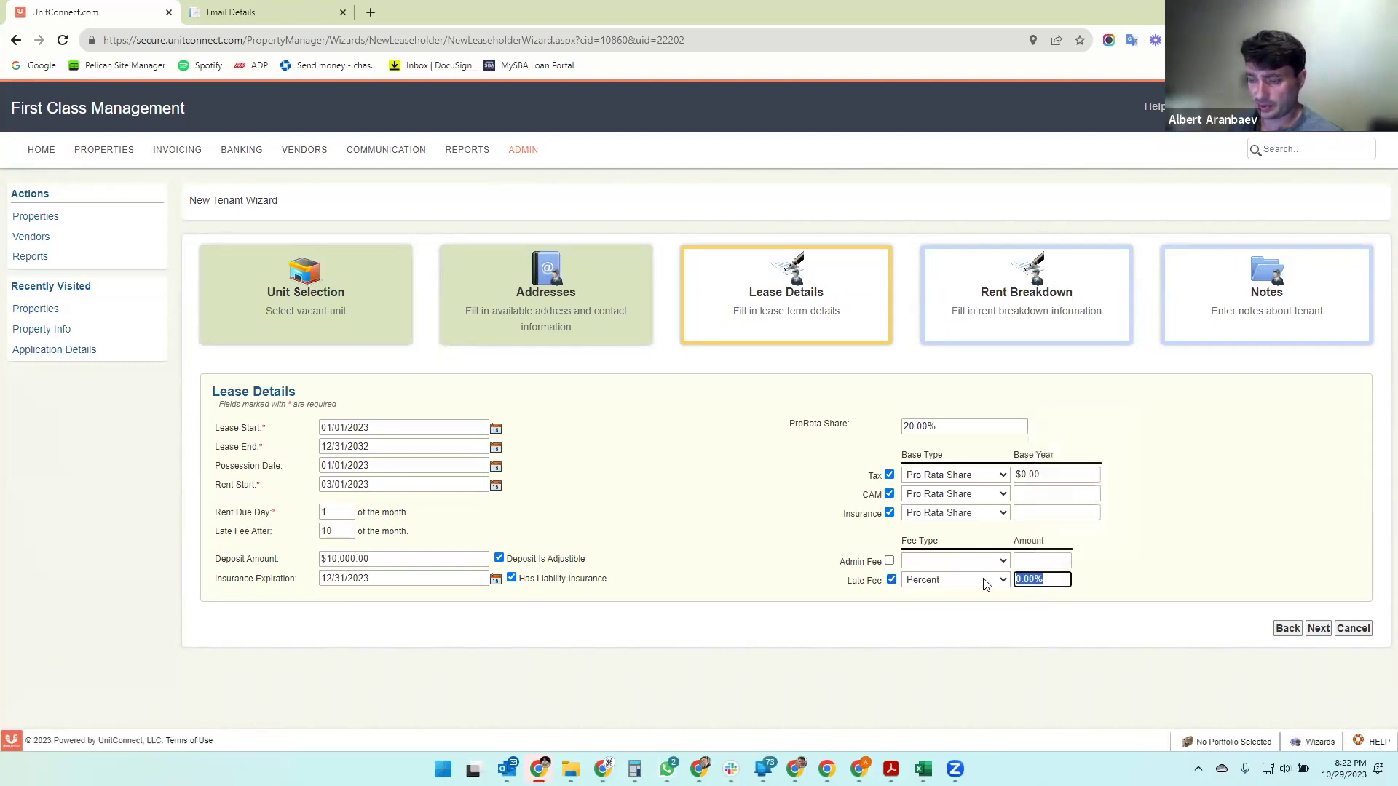
text(5)
click(1206, 493)
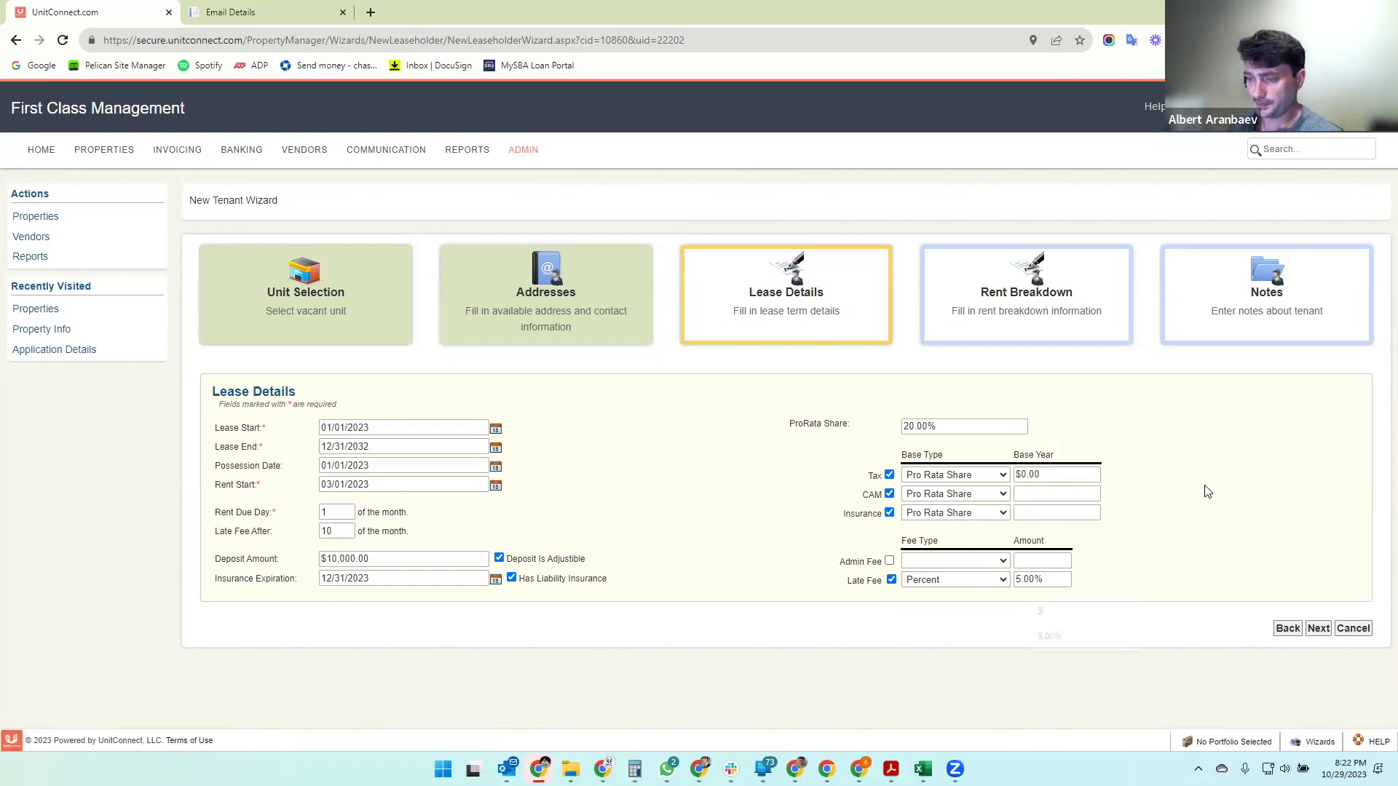
click(1319, 629)
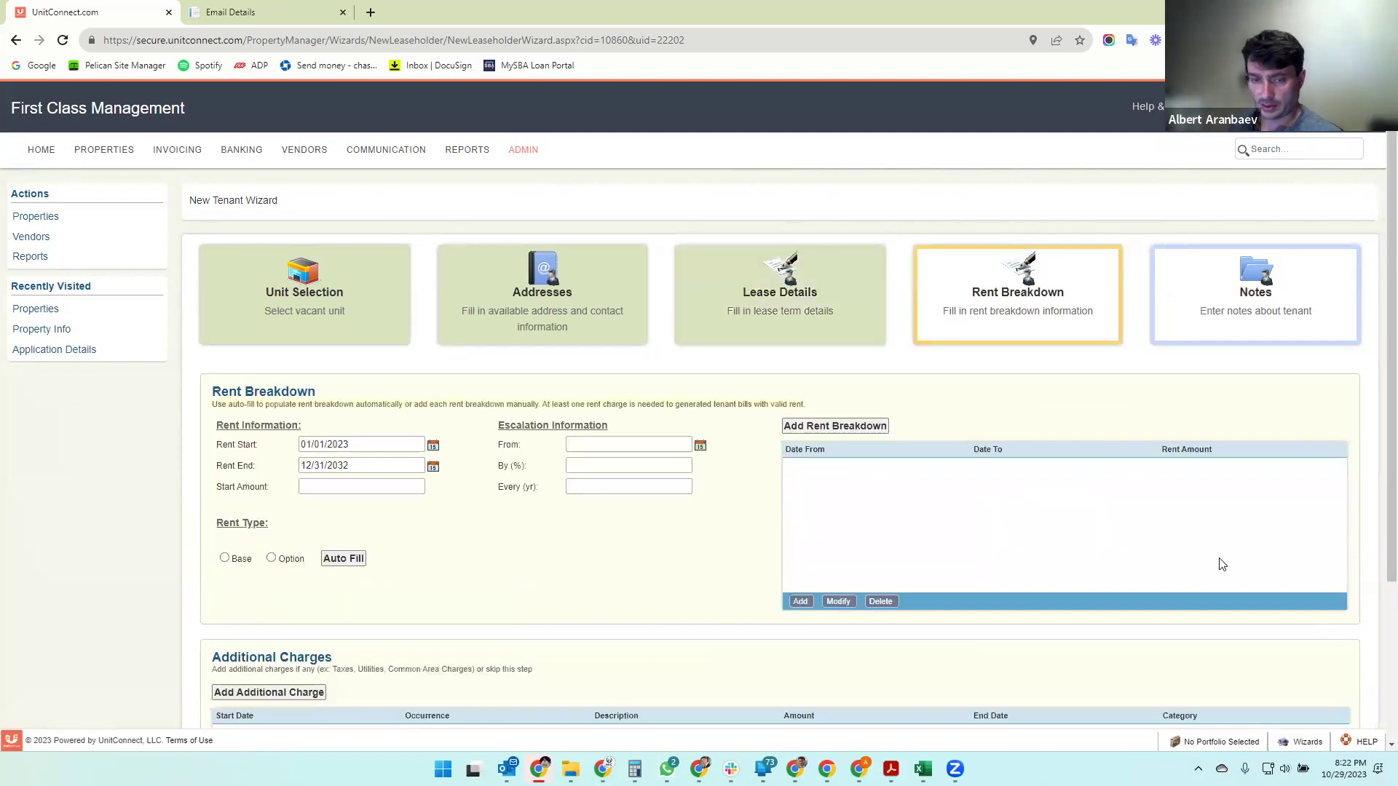
- Enter a $2,500 starting rent amount
scroll(931, 397, down, 3)
scroll(681, 332, up, 2)
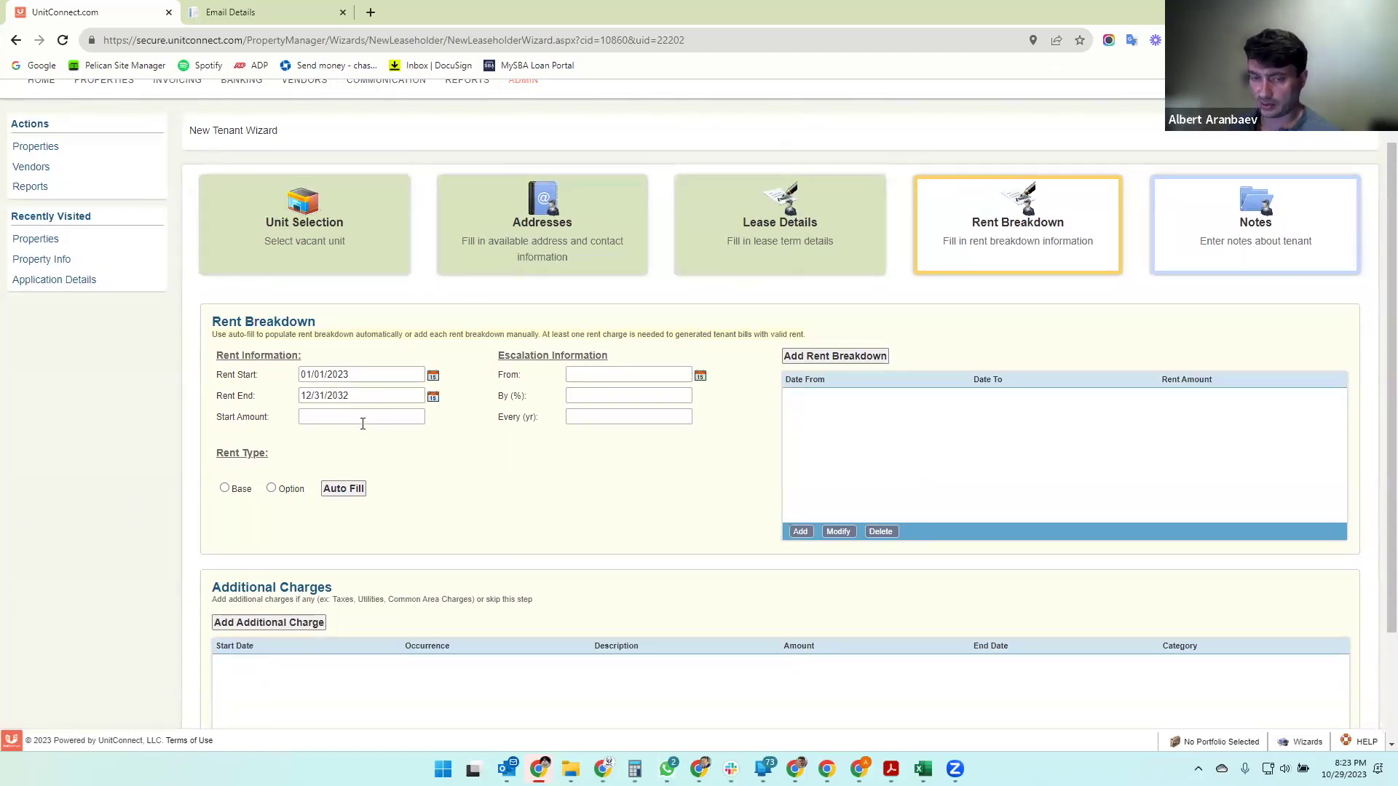
click(391, 418)
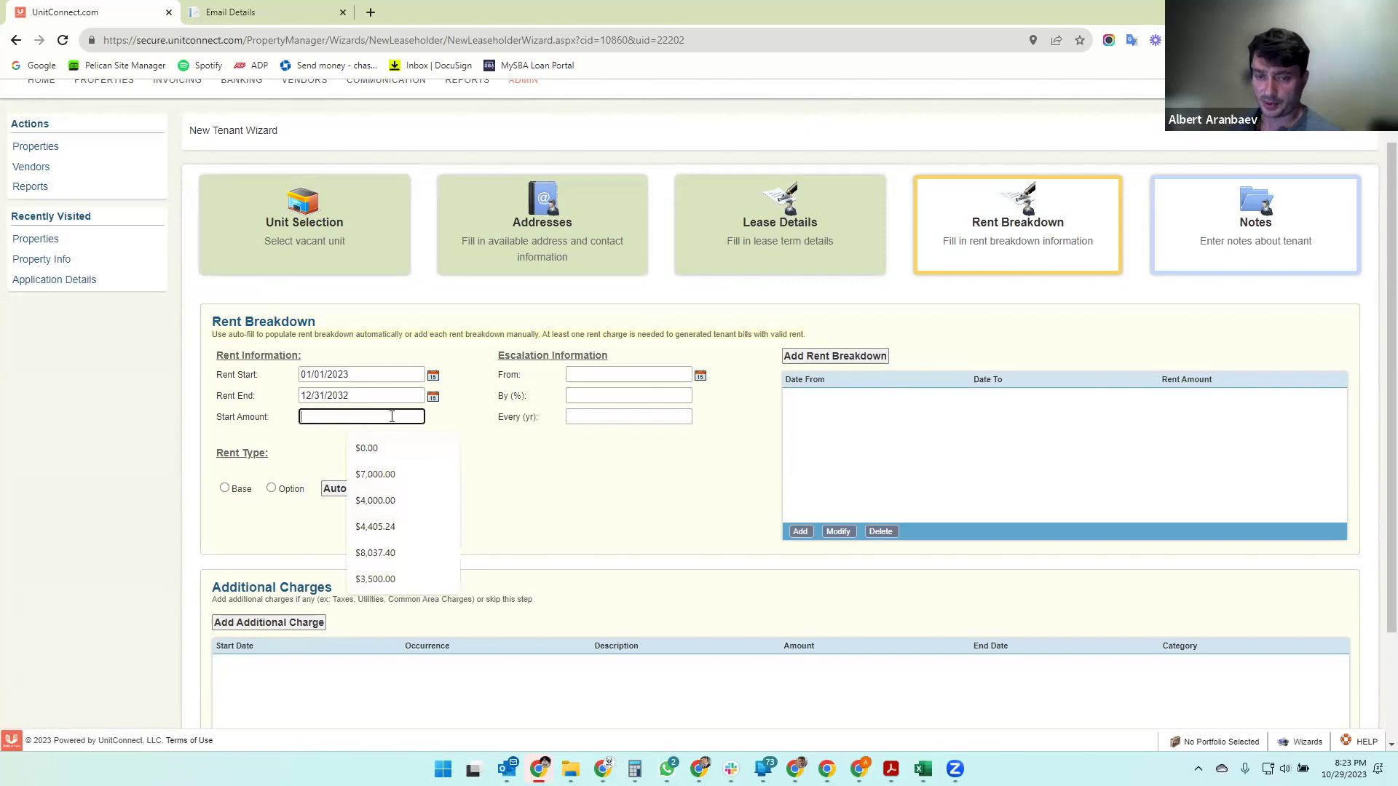
text(2500)
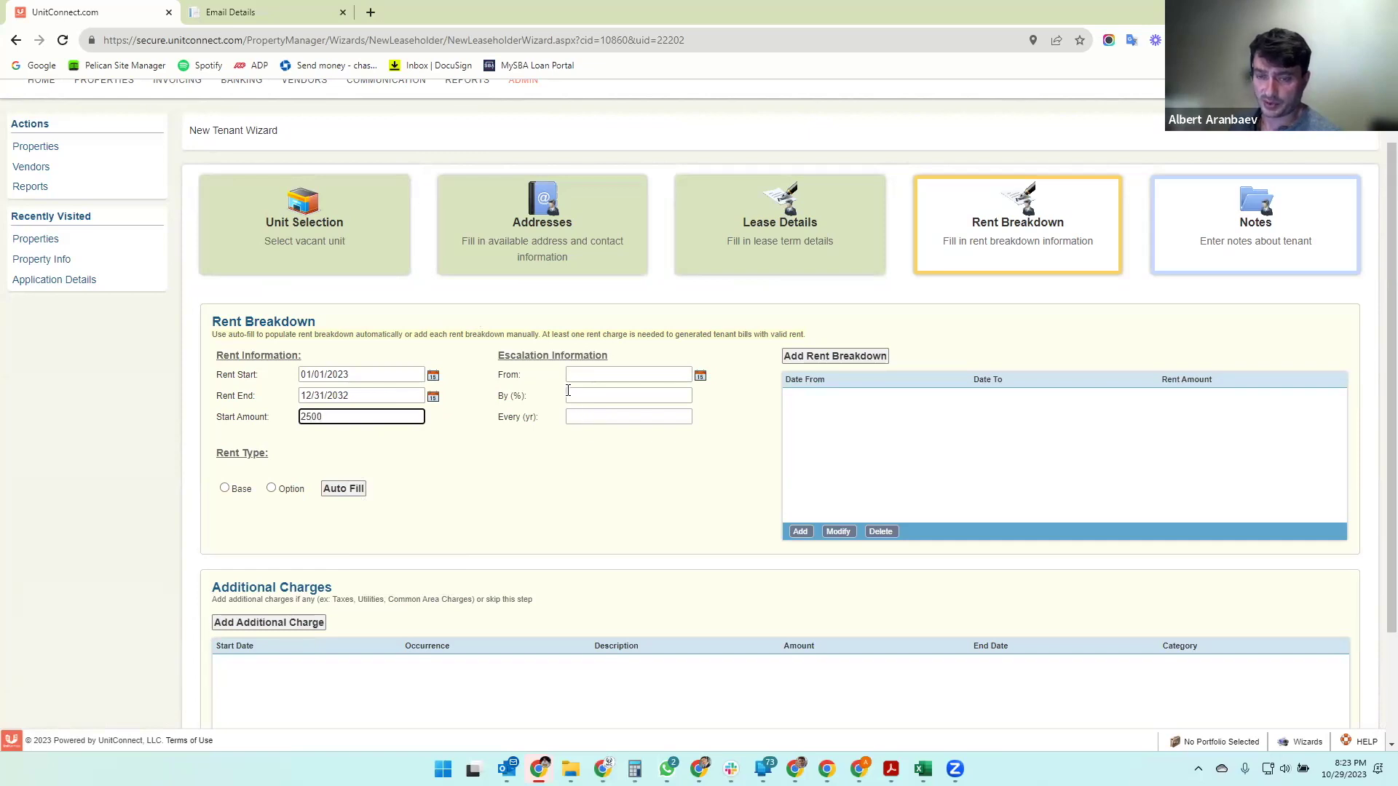
click(477, 463)
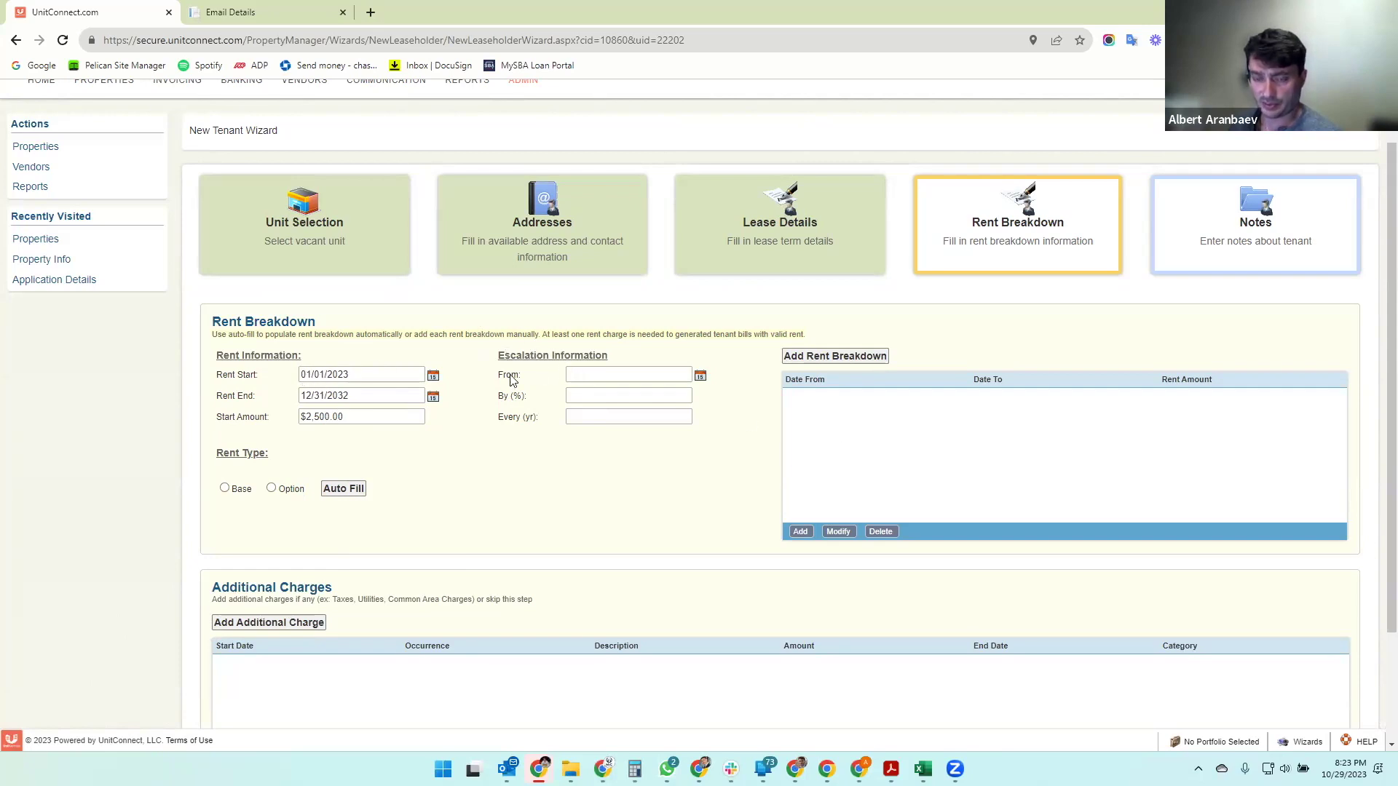
- Set escalation from 01/01/2024 at 3% every 1 year
click(581, 374)
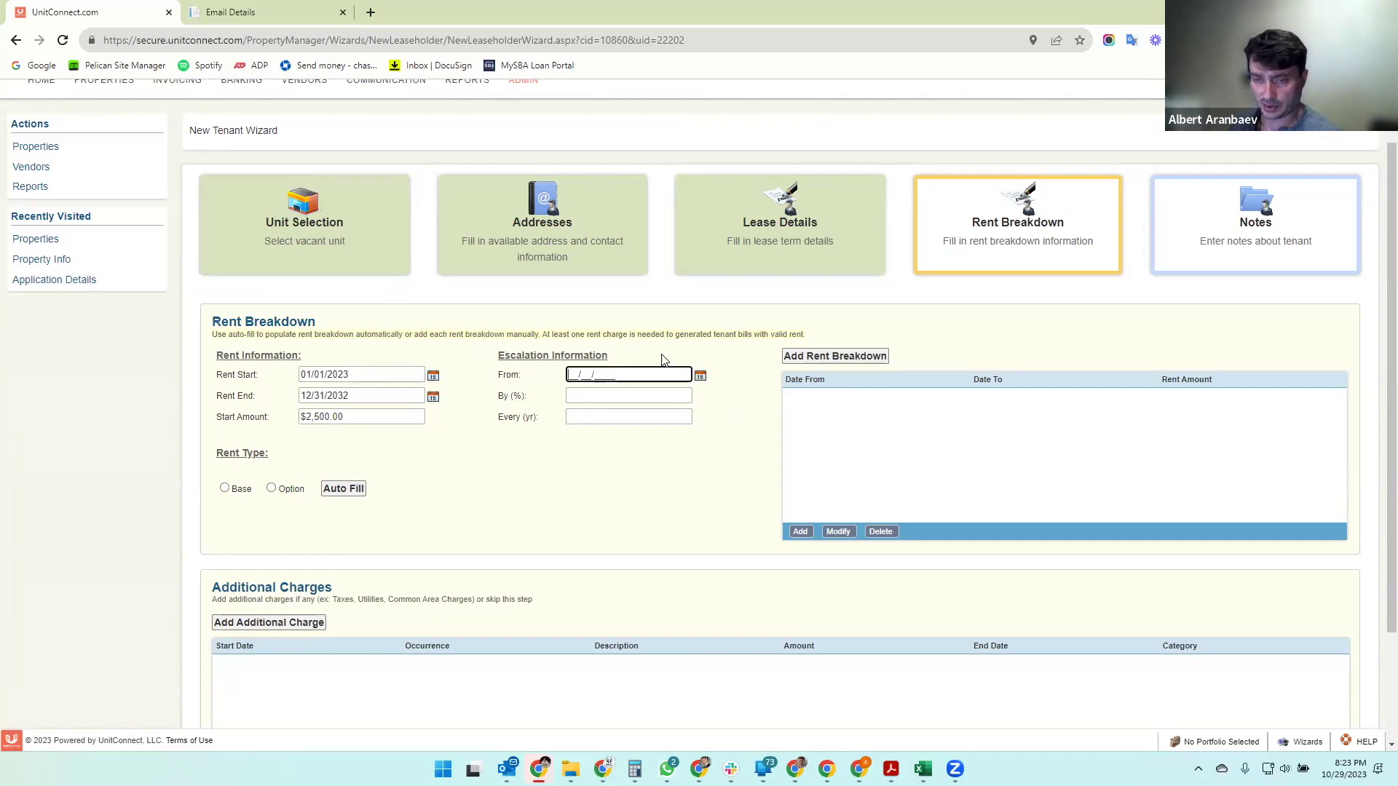
text(0101202)
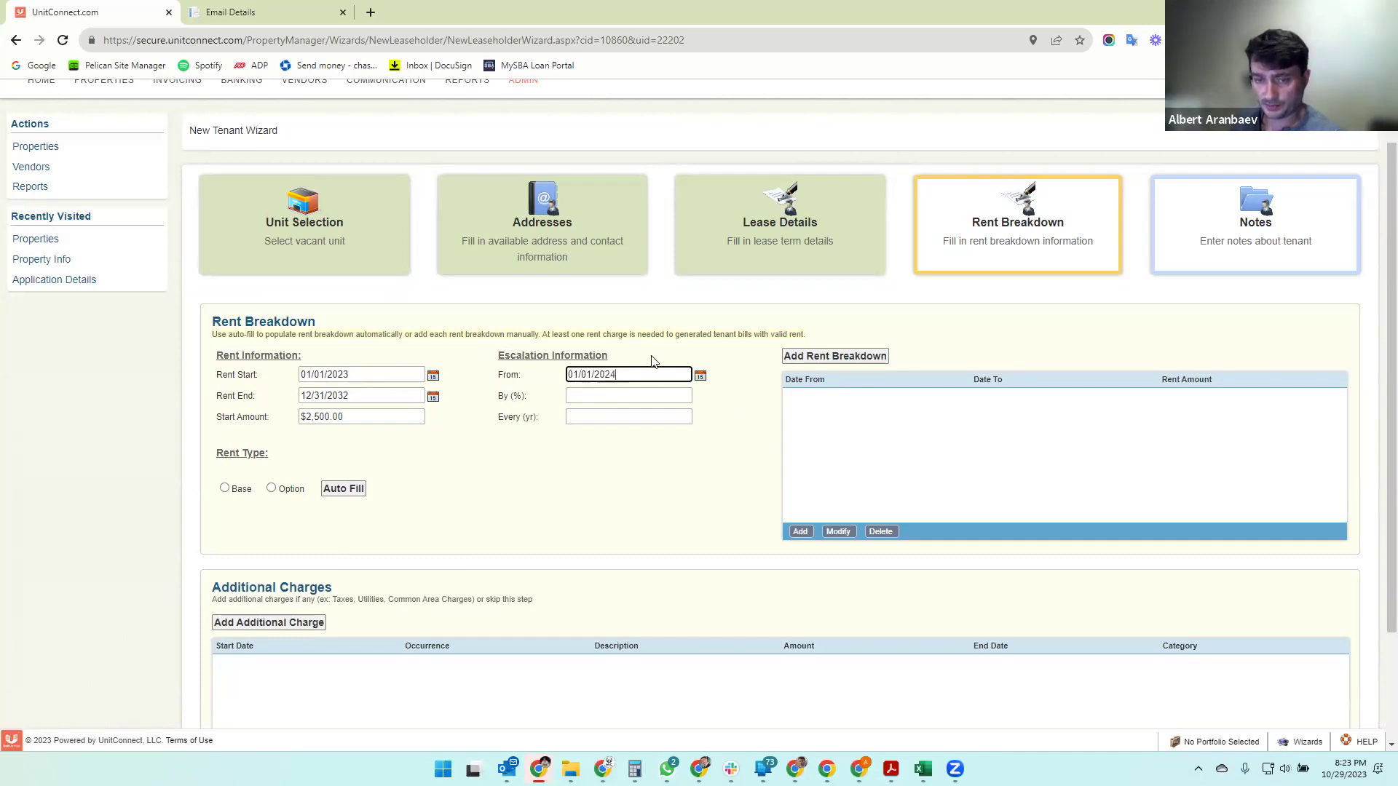
key(Tab)
text(3)
text(1)
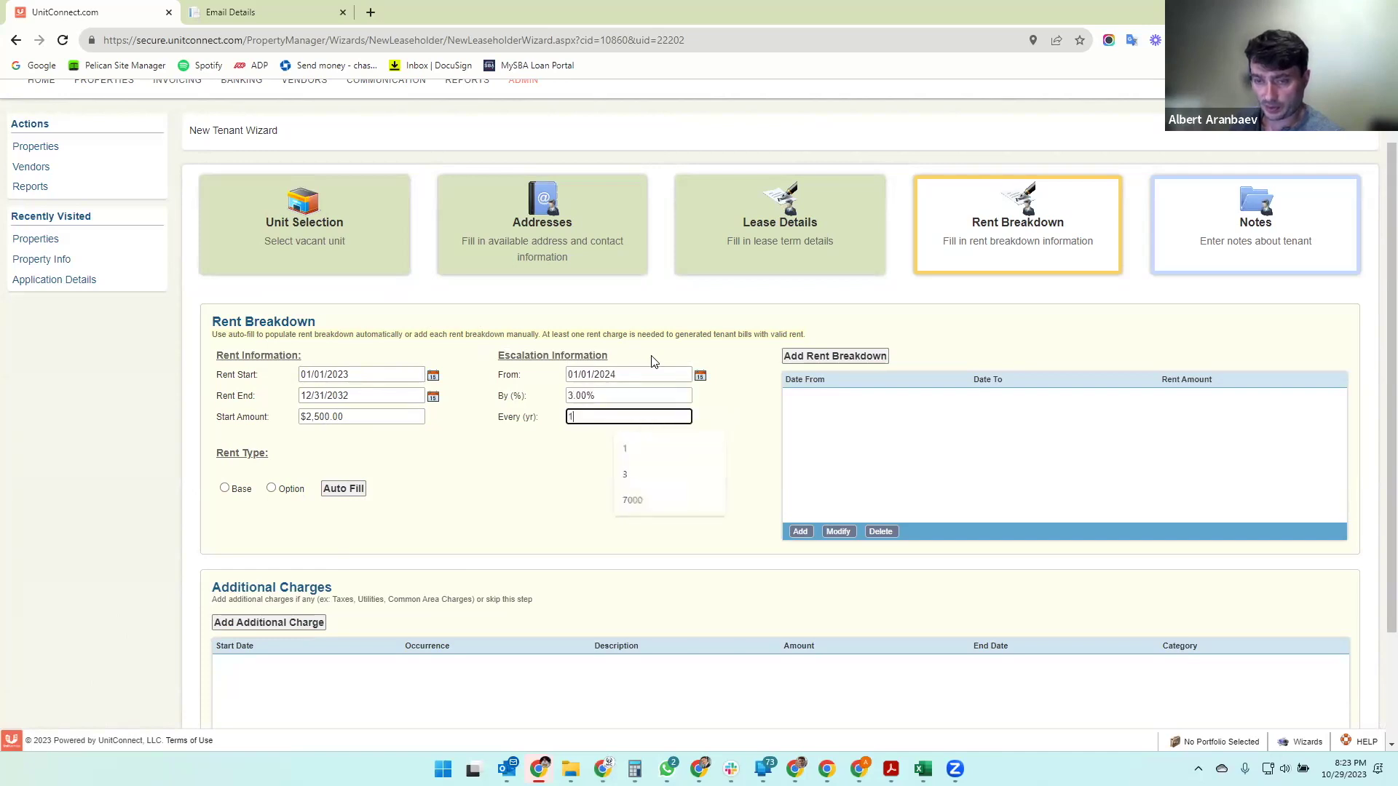
click(596, 511)
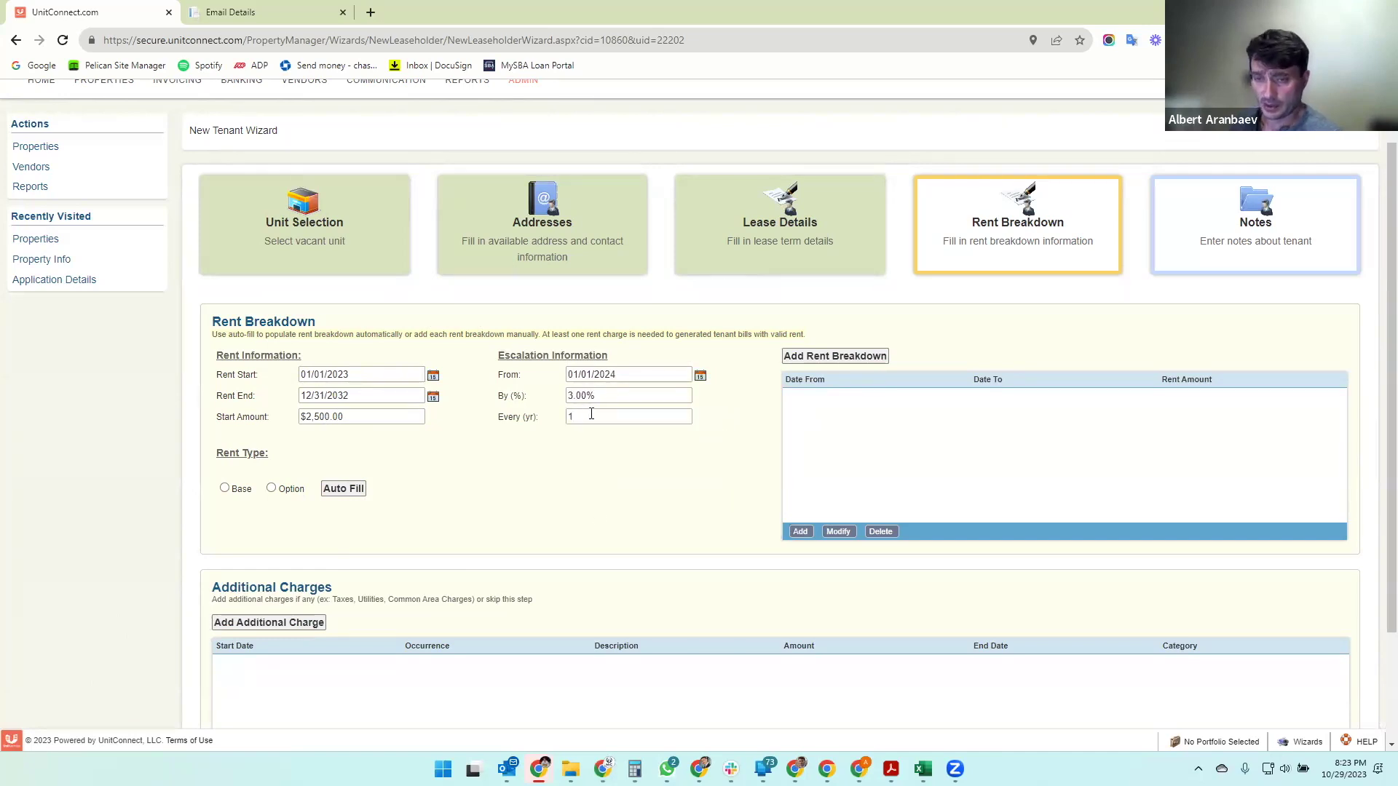
- Try a 10% escalation with 2-year and then 5-year intervals
click(604, 395)
text(10)
key(Tab)
text(2)
click(603, 520)
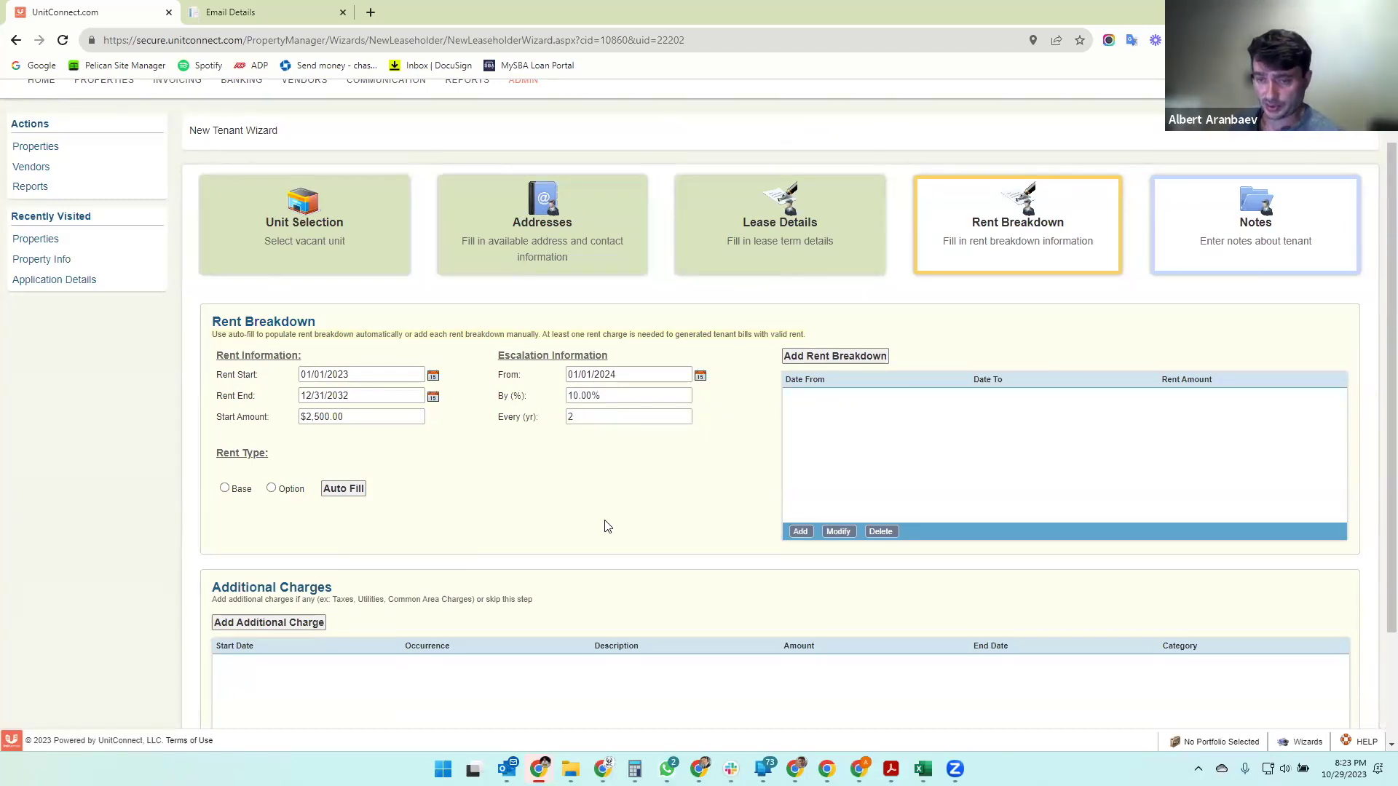
click(606, 416)
text(5)
click(558, 475)
- Restore escalation to 3.00% every 1 year and make the period Base rent
click(613, 395)
text(3)
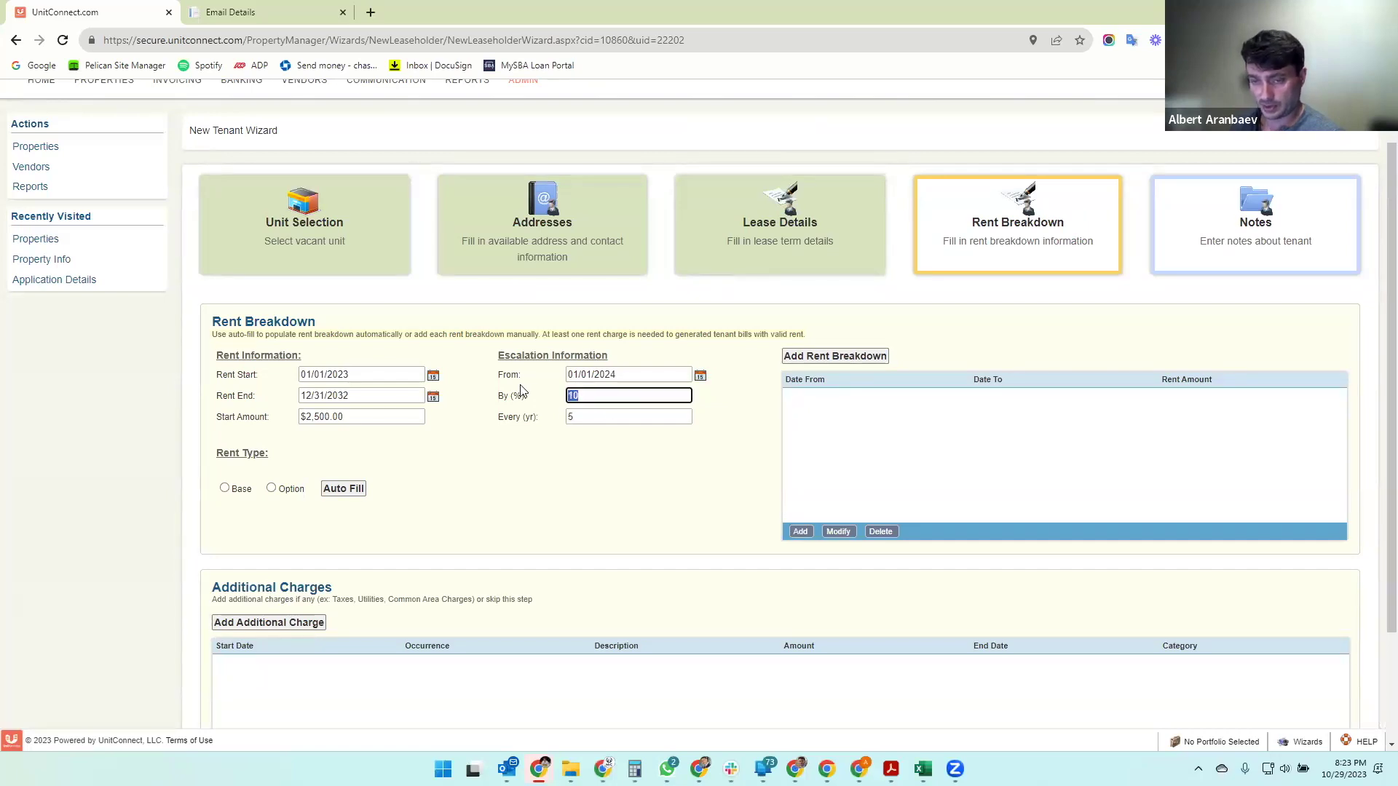
key(Tab)
text(1)
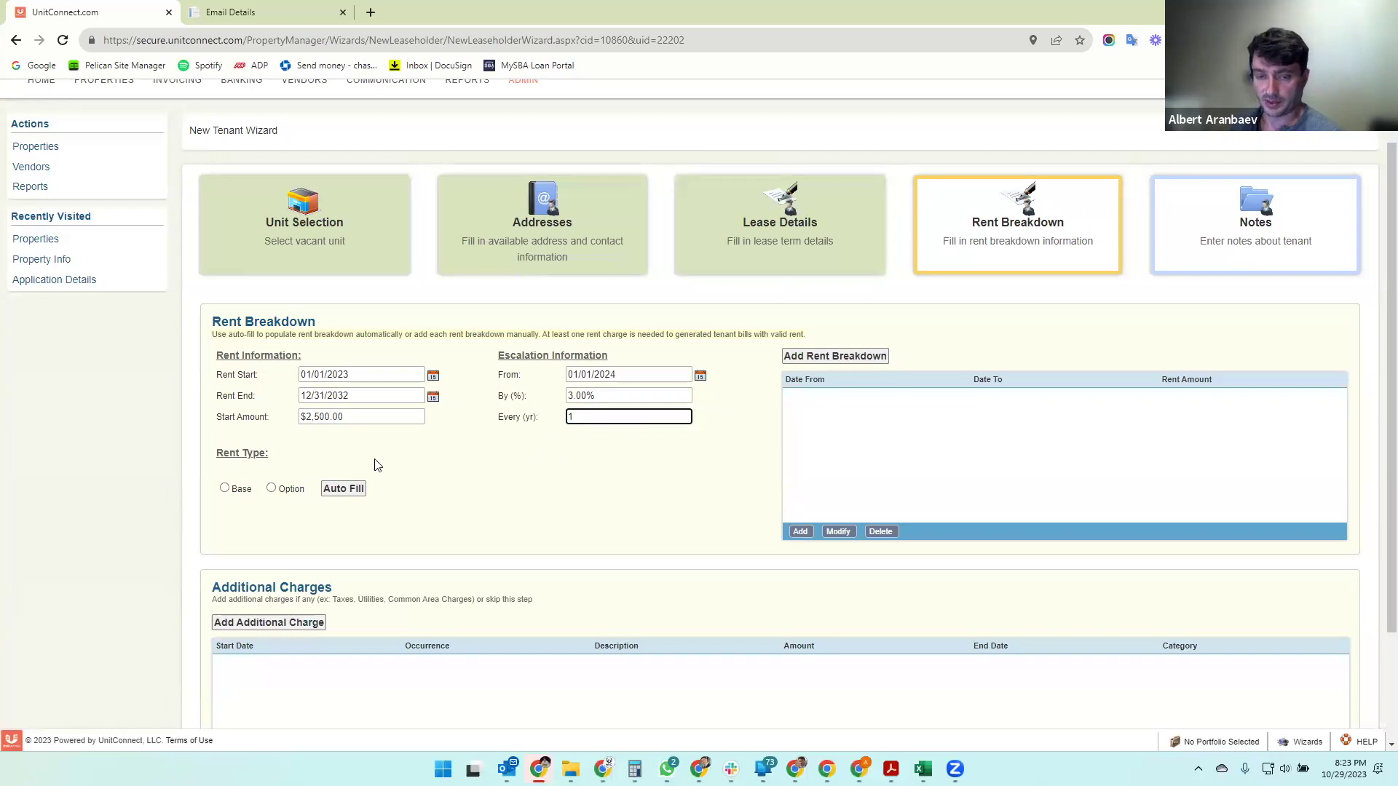
click(225, 488)
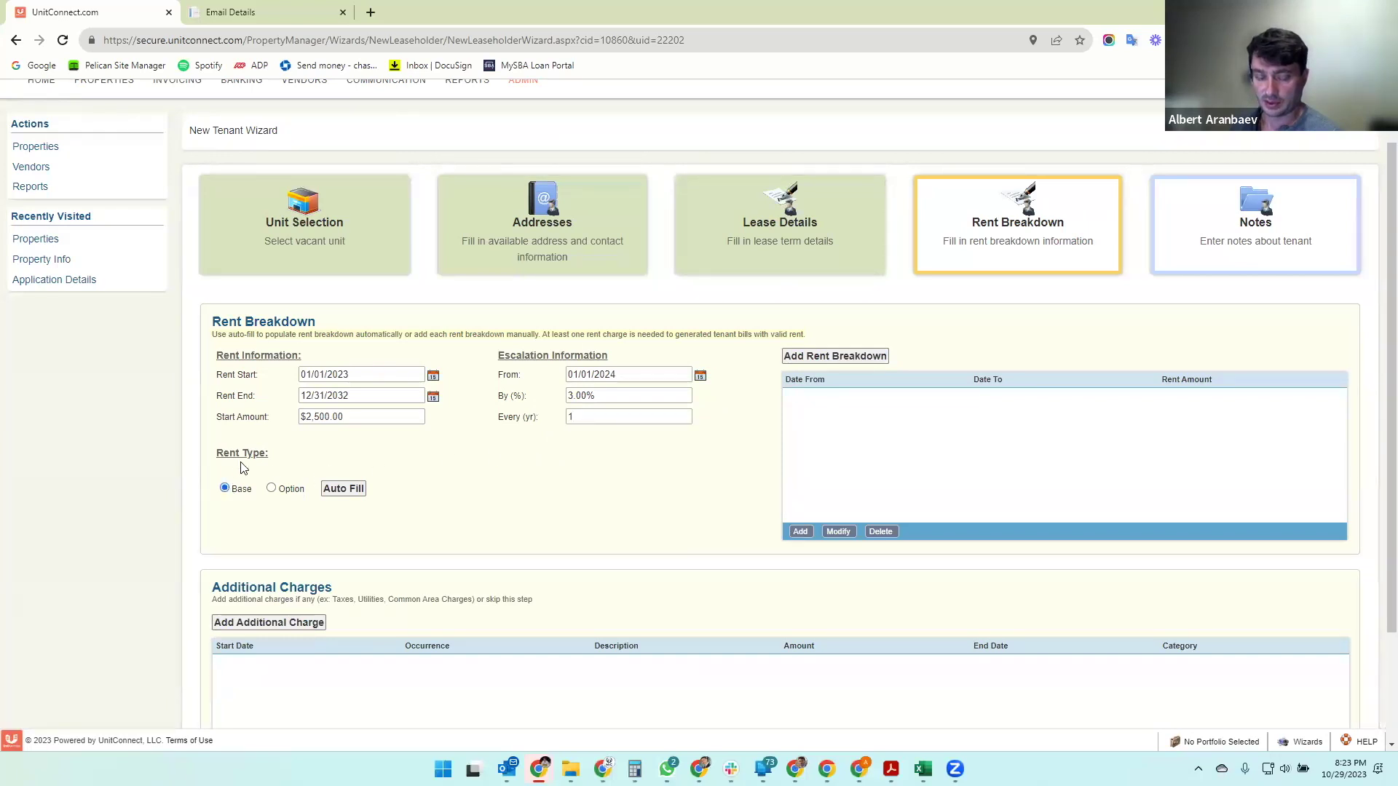
- Auto-fill the 2023–2032 yearly base rents, from $2,500.00 up to $3,261.93 in 2032
click(344, 488)
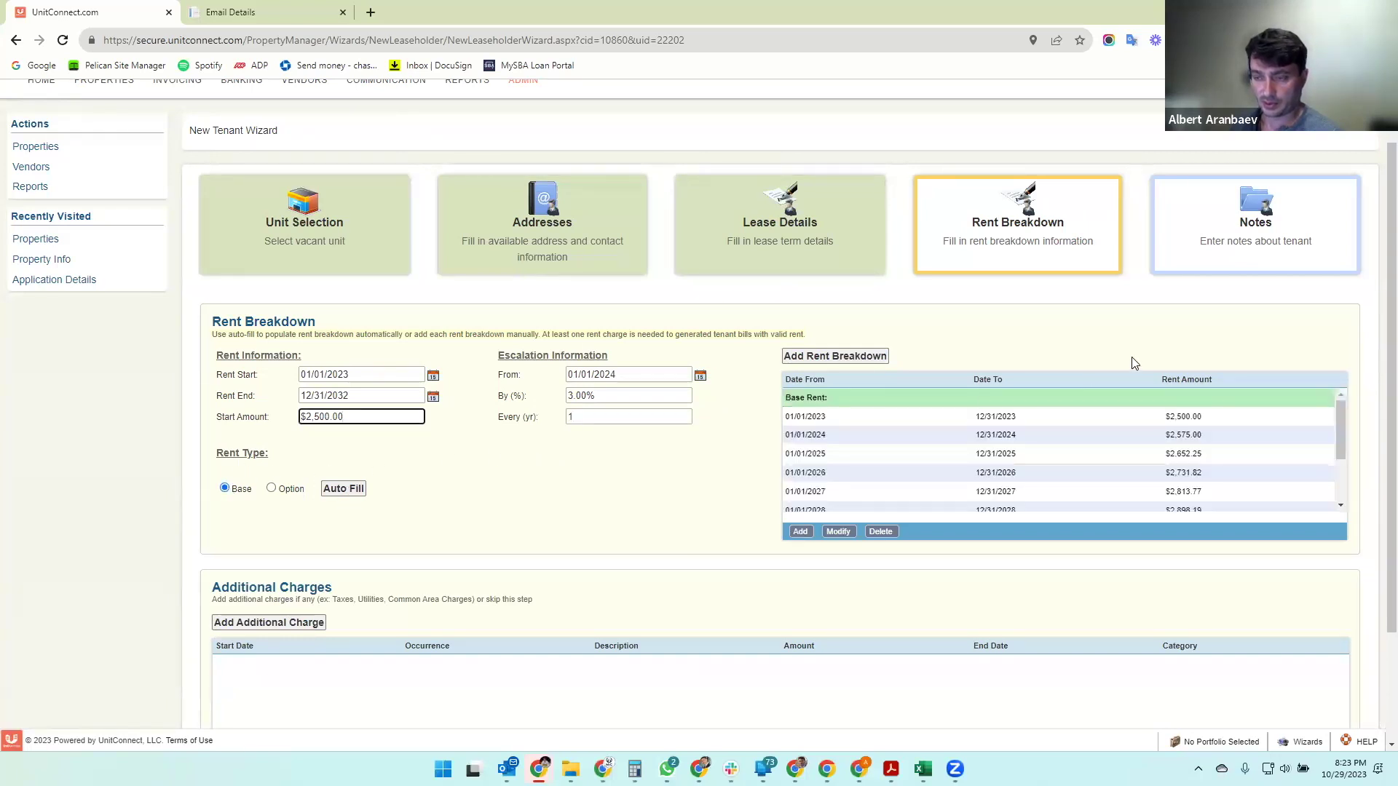
scroll(1233, 453, down, 2)
click(1225, 503)
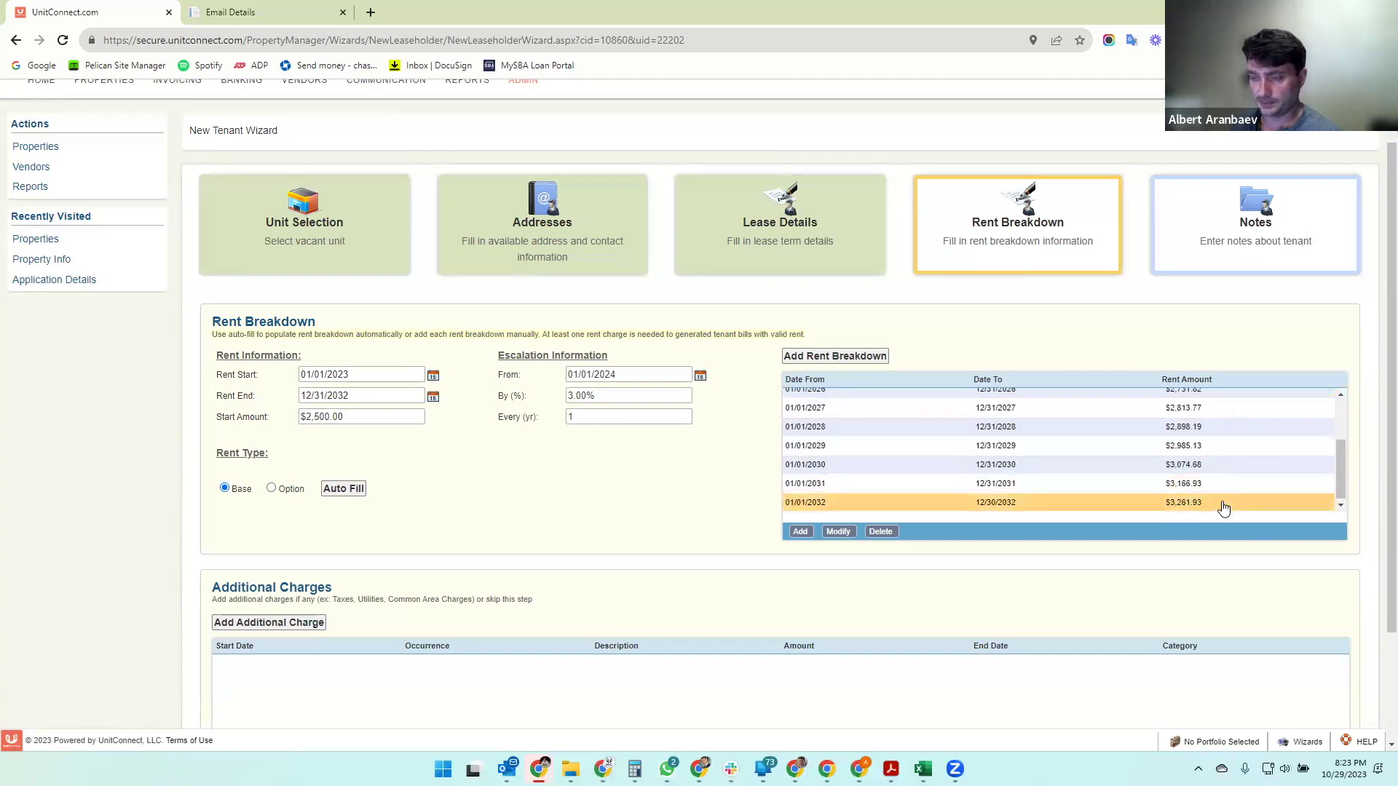
scroll(1217, 439, up, 1)
scroll(1216, 439, up, 2)
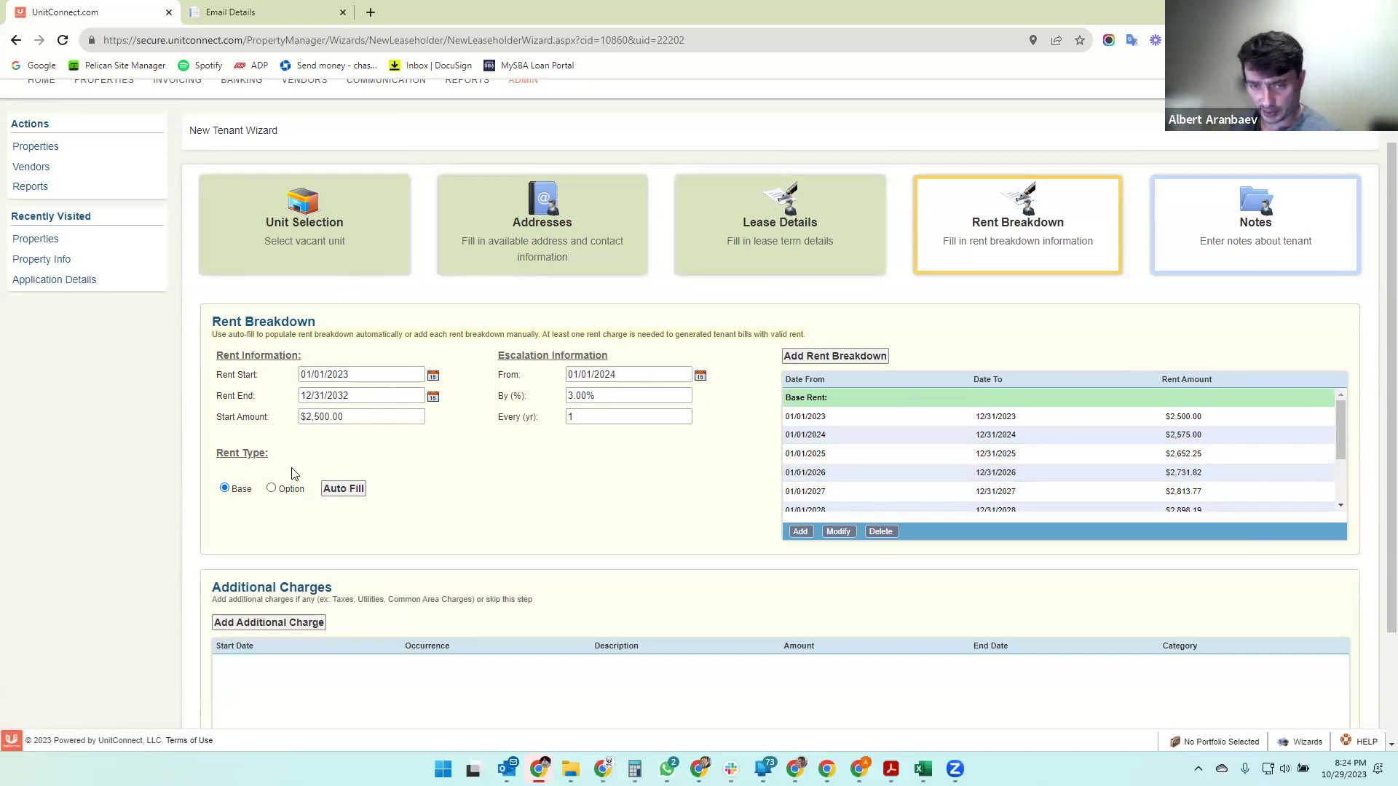
- Switch the rent type to Option and begin editing the rent start date
click(271, 489)
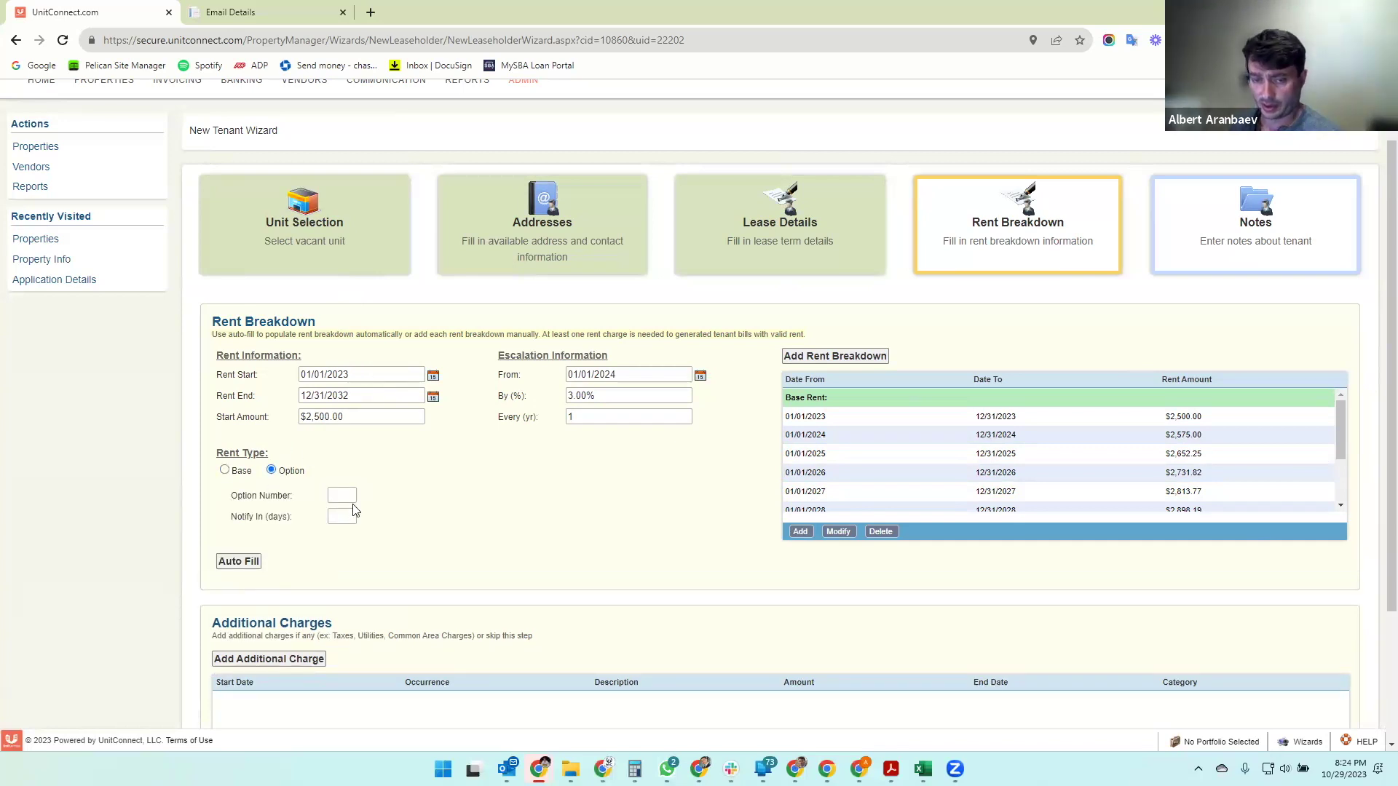
scroll(884, 436, down, 4)
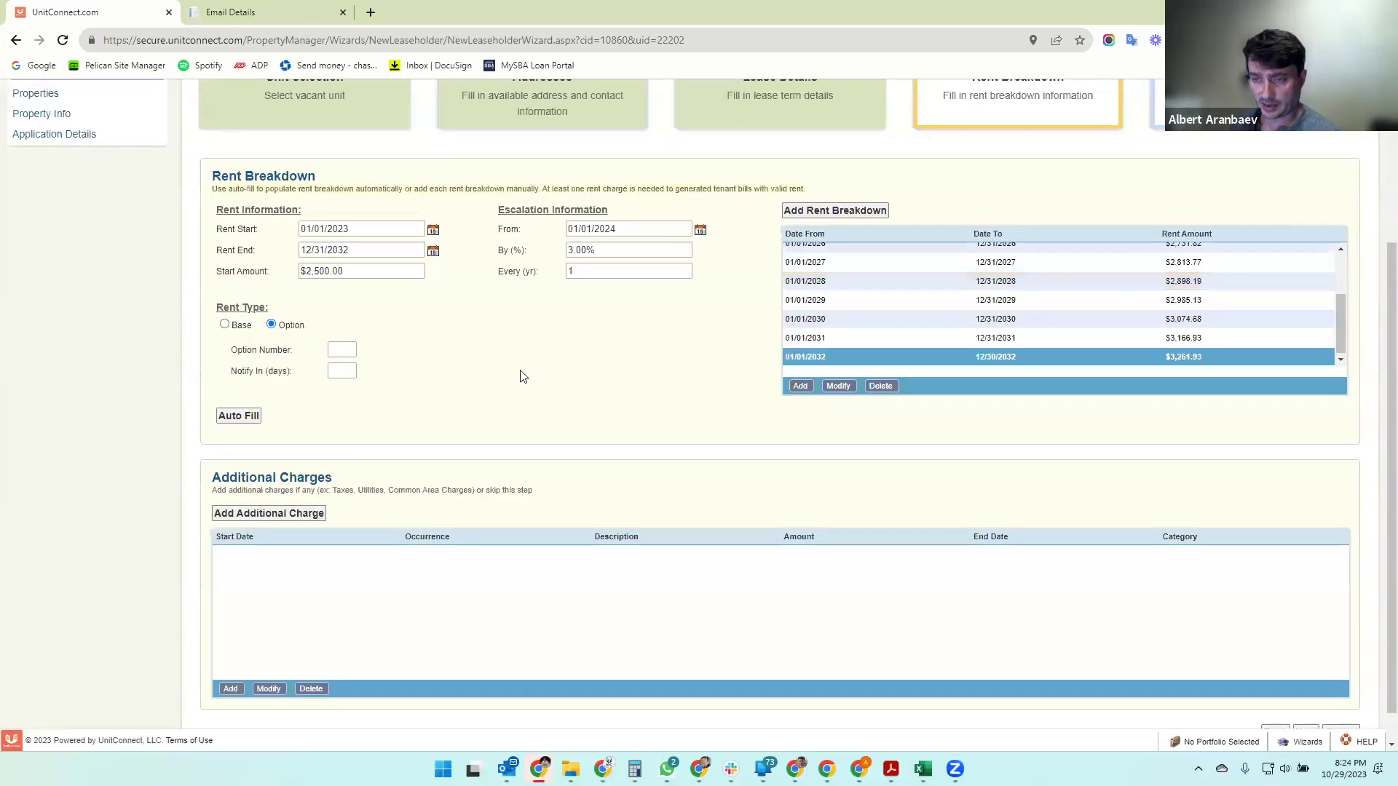
scroll(393, 427, up, 2)
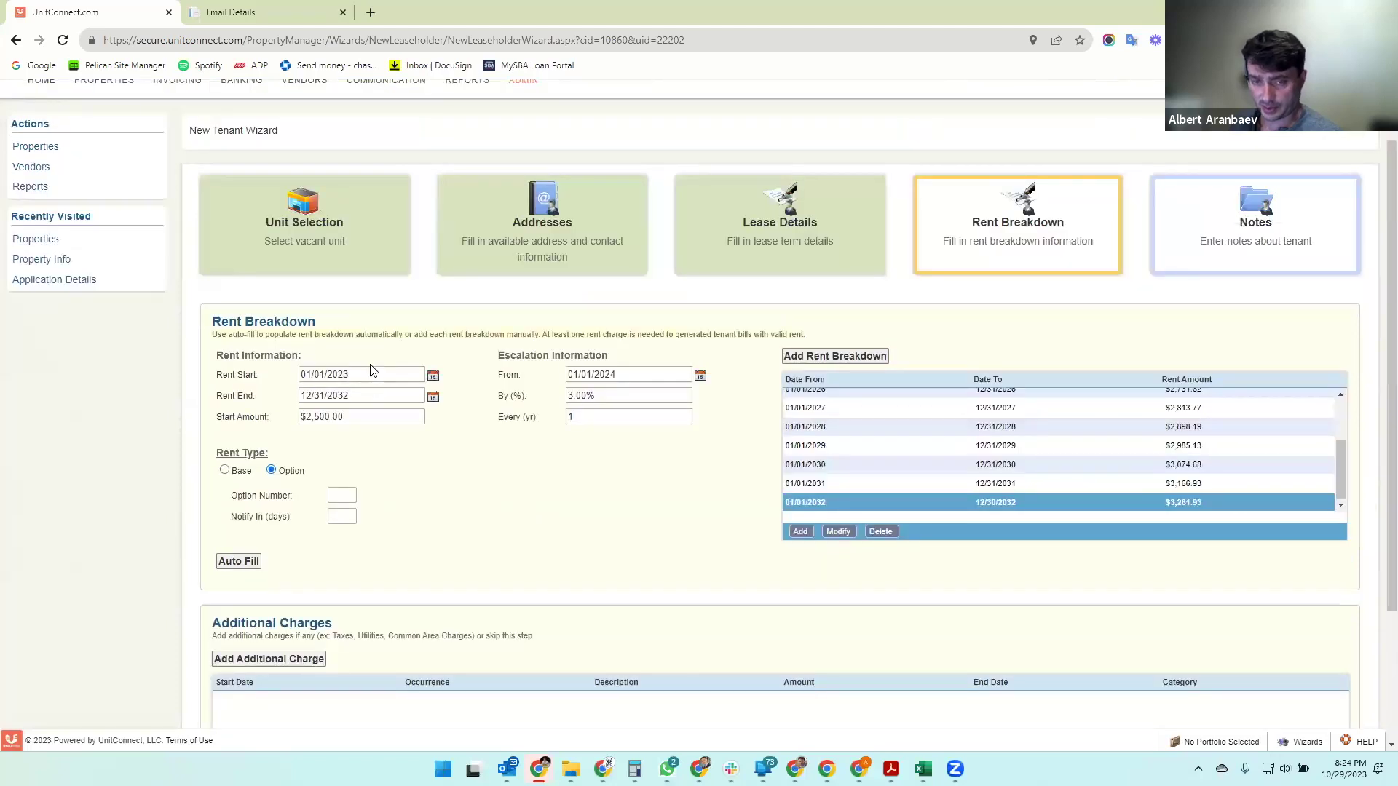
click(377, 372)
- Set the option rent period to 01/01/2033–12/31/2037 with a $3,300.00 start amount
click(377, 373)
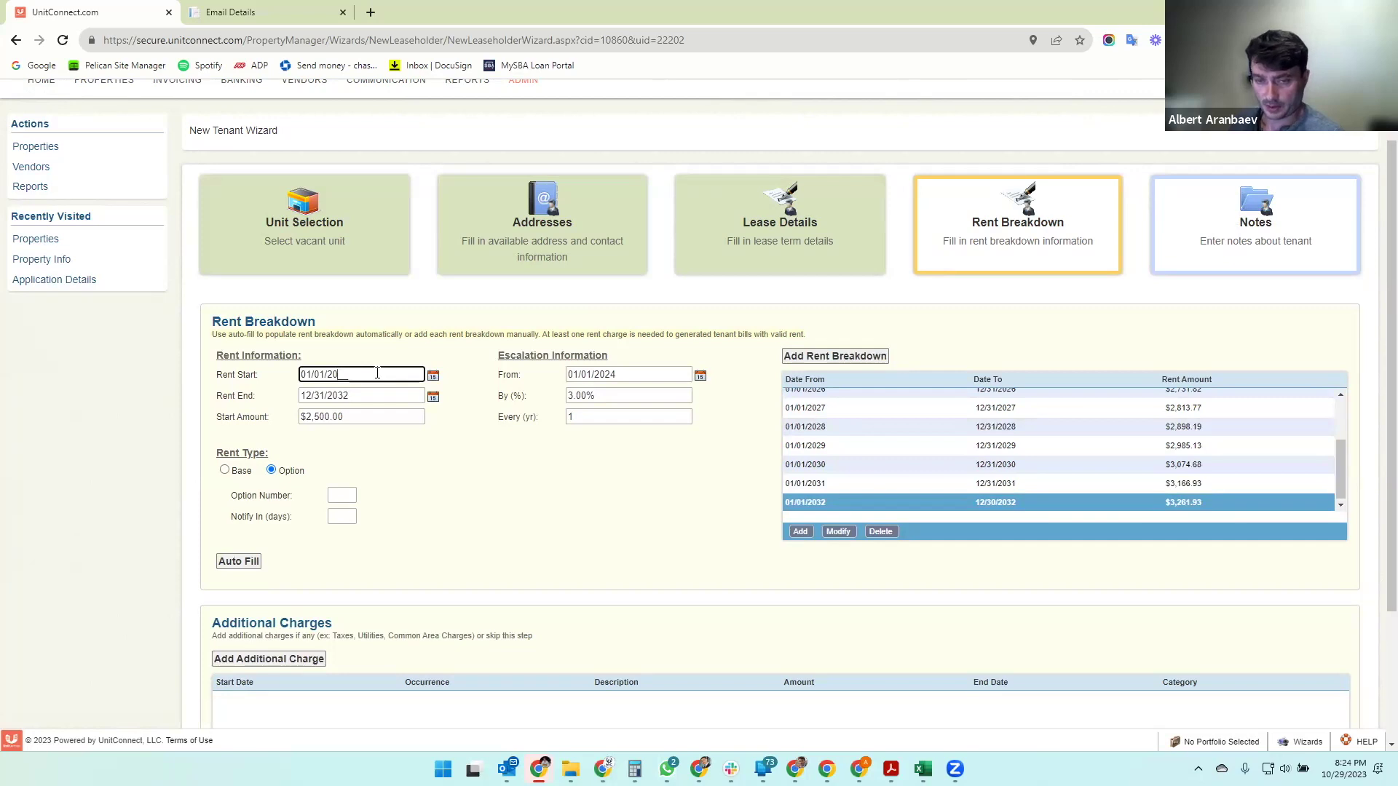
key(Tab)
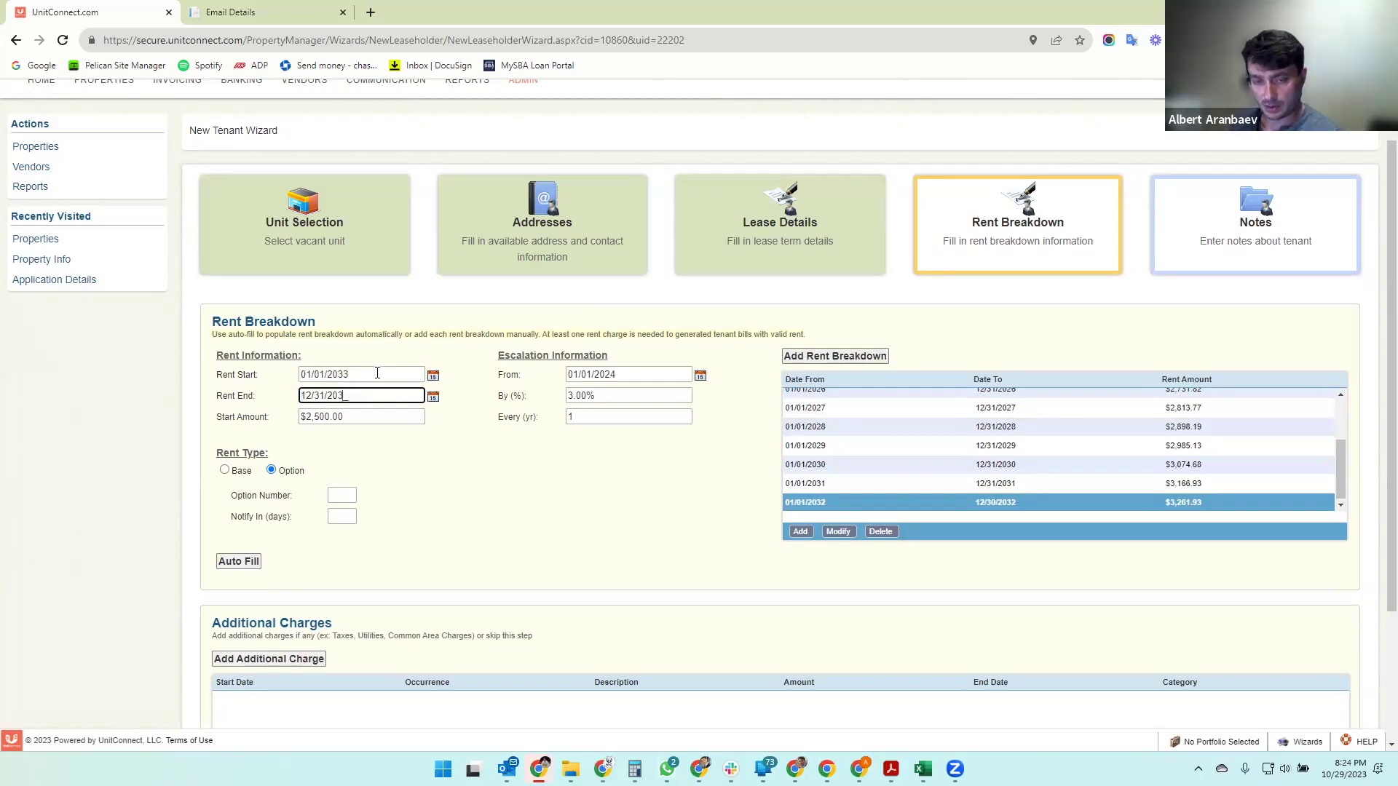
key(Tab)
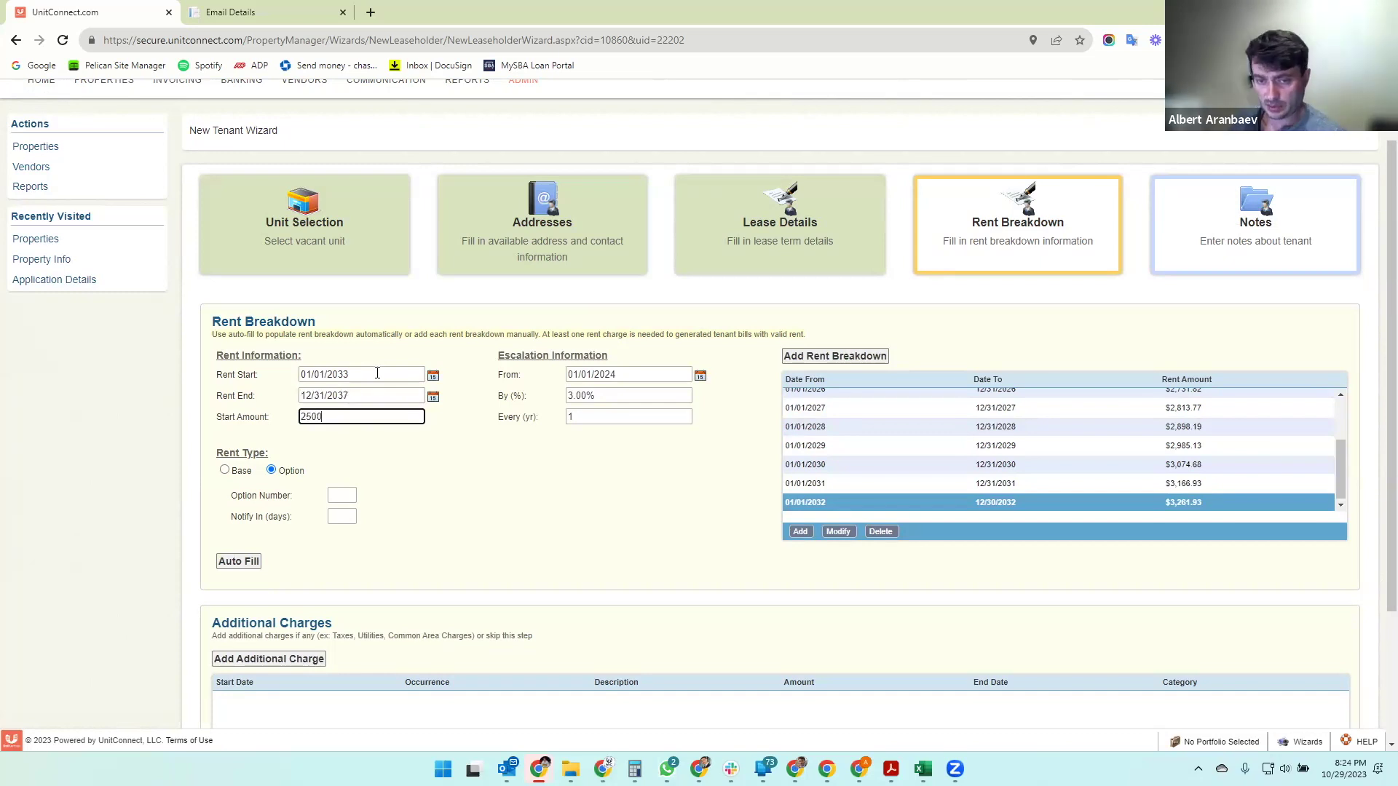
text(3)
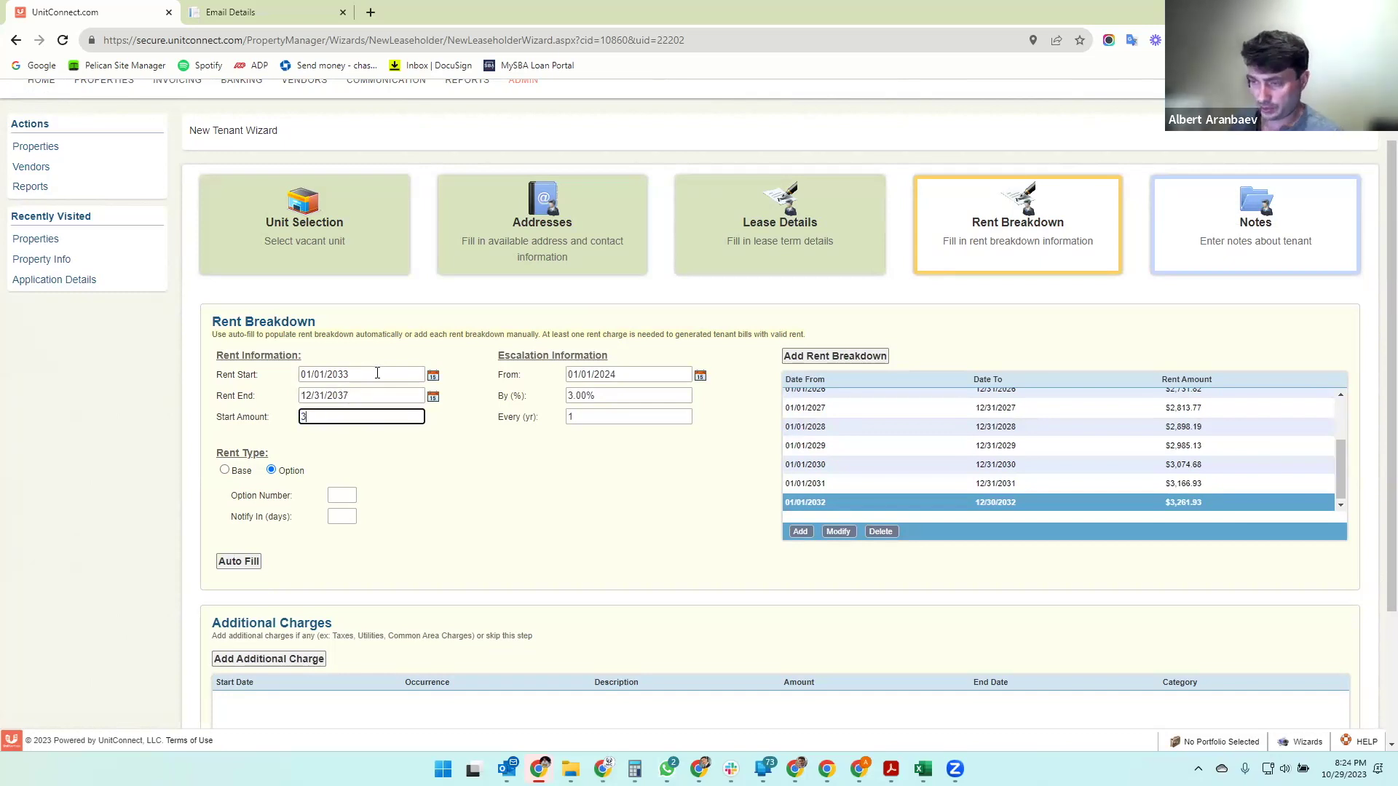
text(,300)
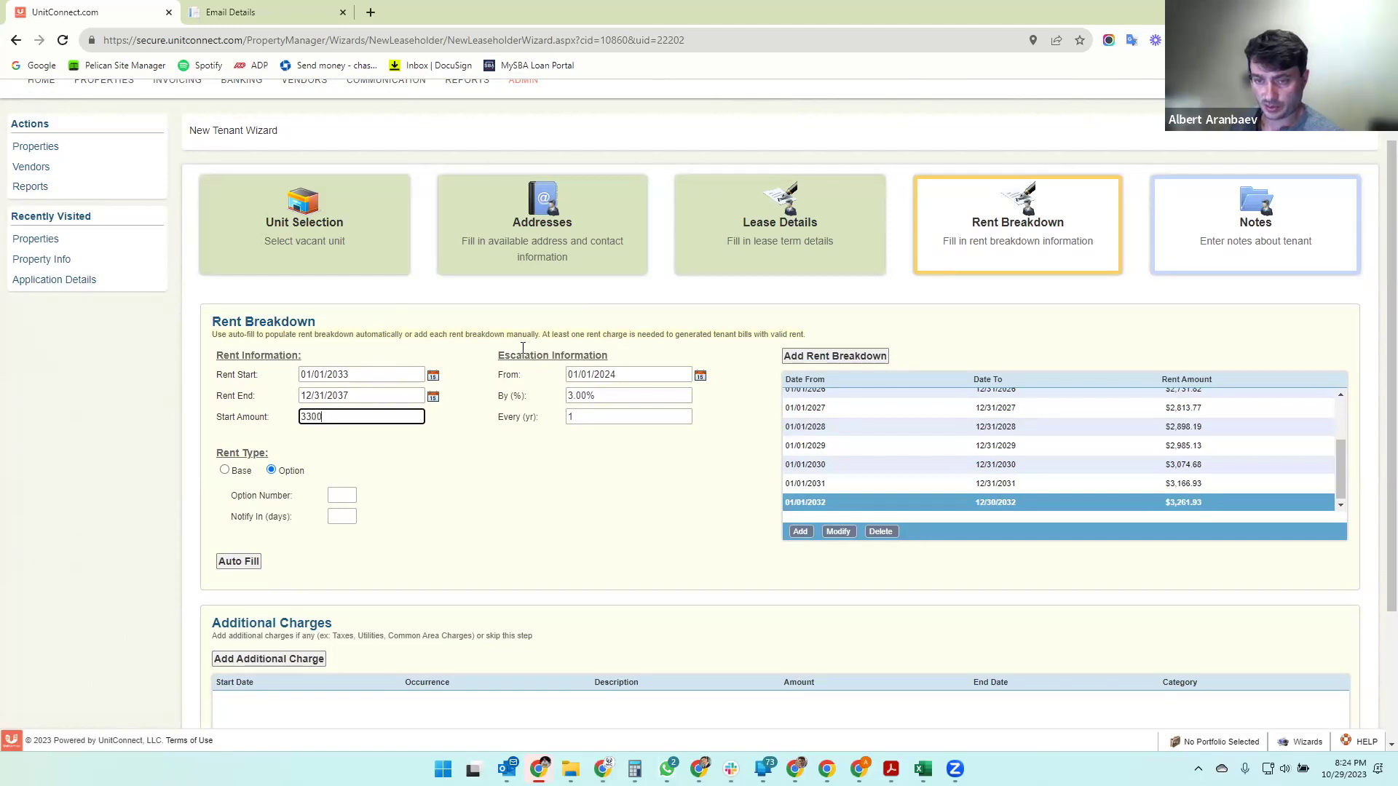
key(Tab)
- Make rent escalate 3% yearly starting 01/01/2034
click(661, 378)
key(BackSpace)
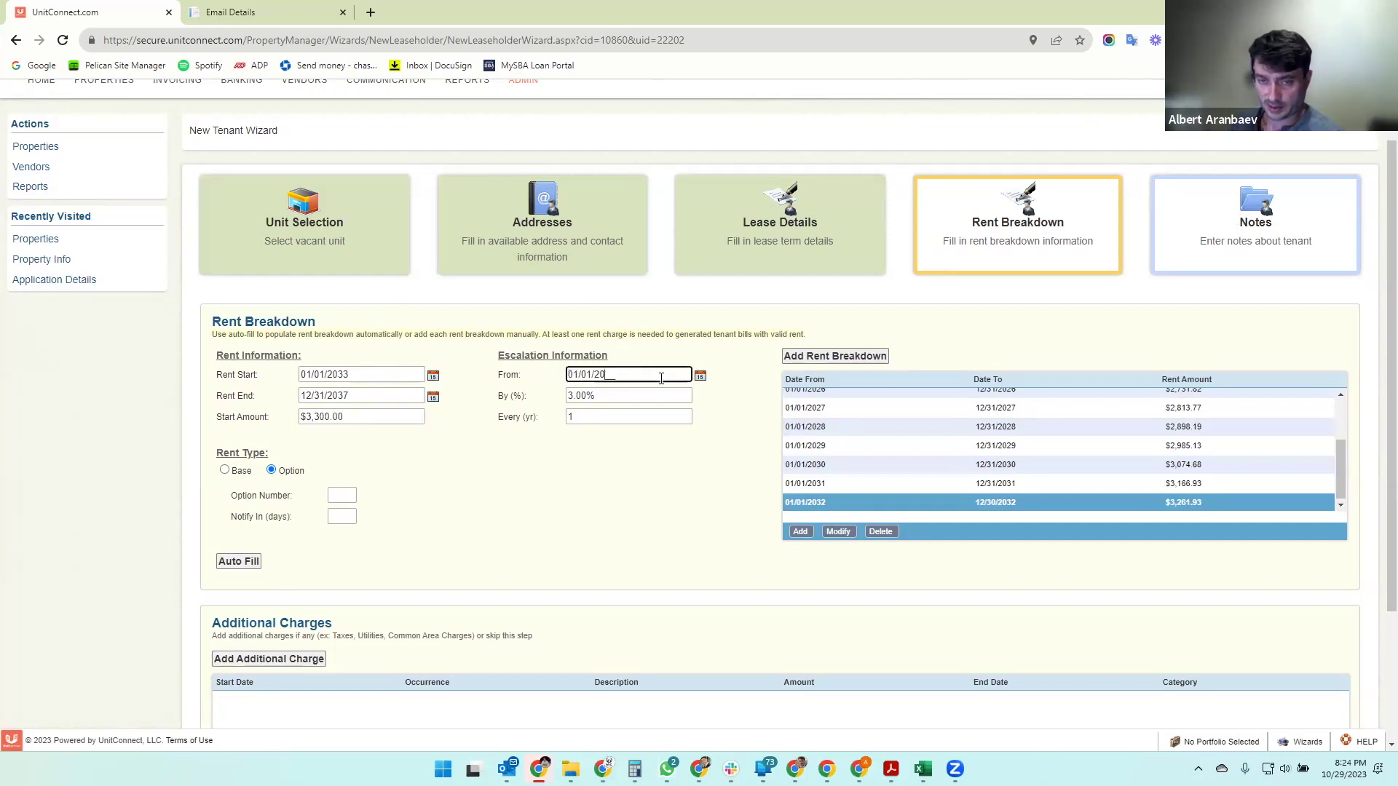
text(33)
key(BackSpace)
text(4)
key(Tab)
text(3)
key(Tab)
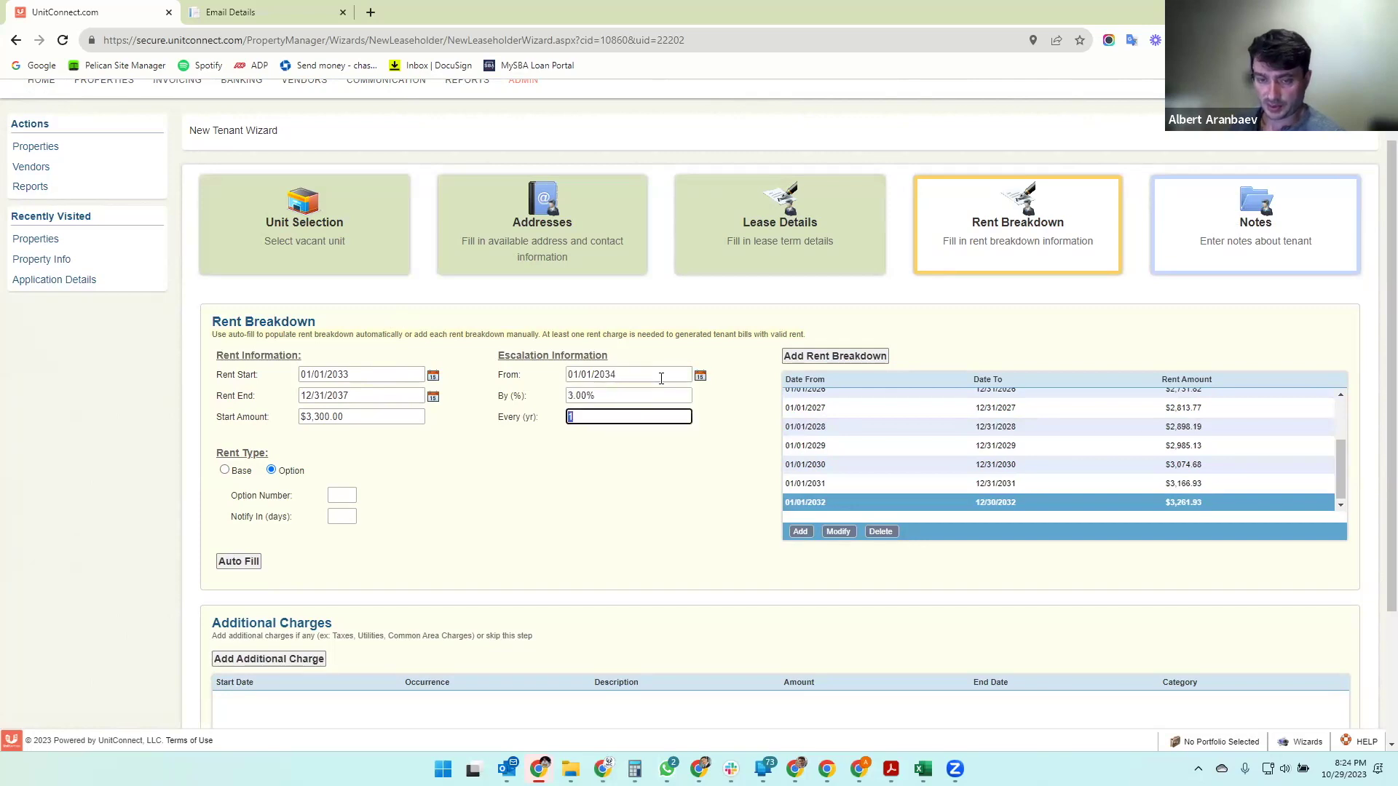
- Set option number 1 with a 120-day notice and auto-fill its rent rows
click(338, 494)
text(1)
click(346, 516)
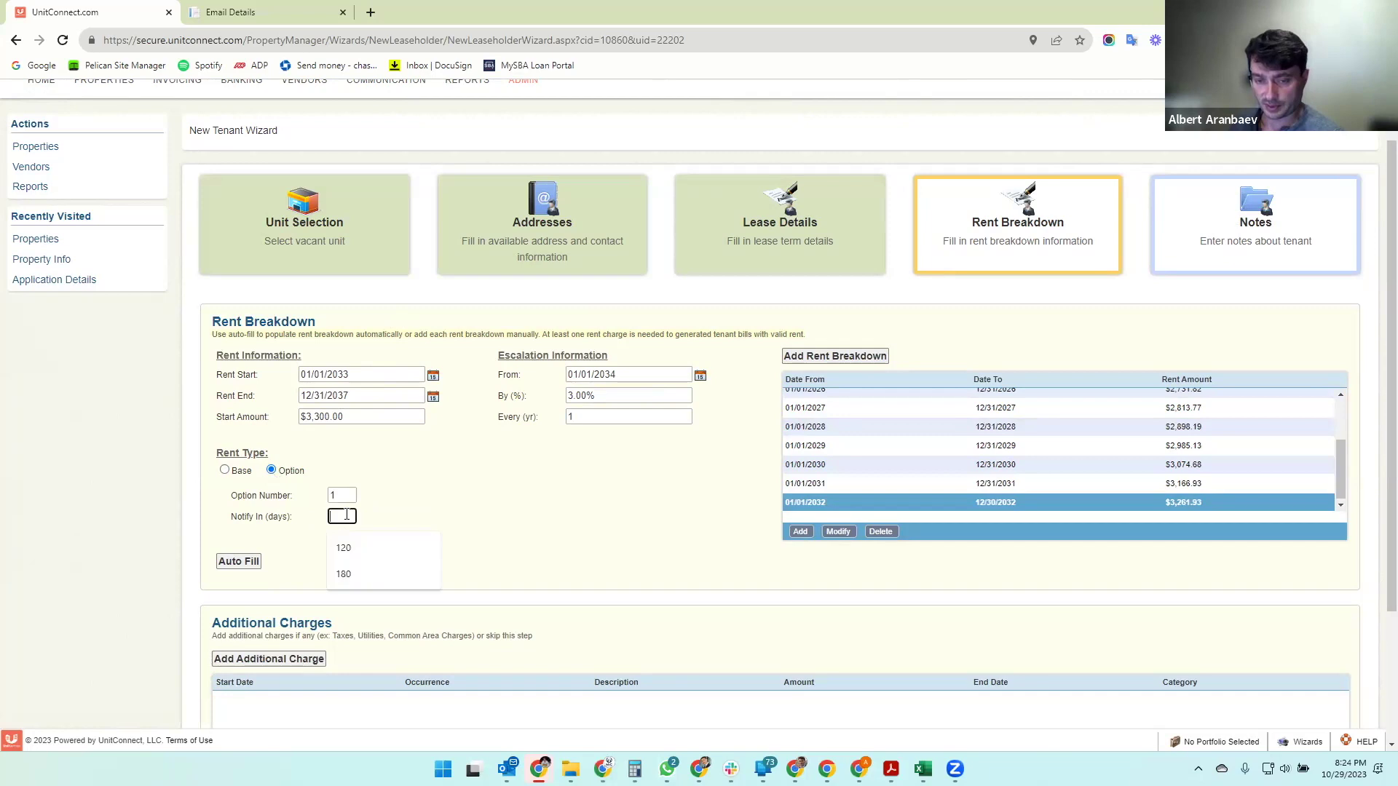
text(120)
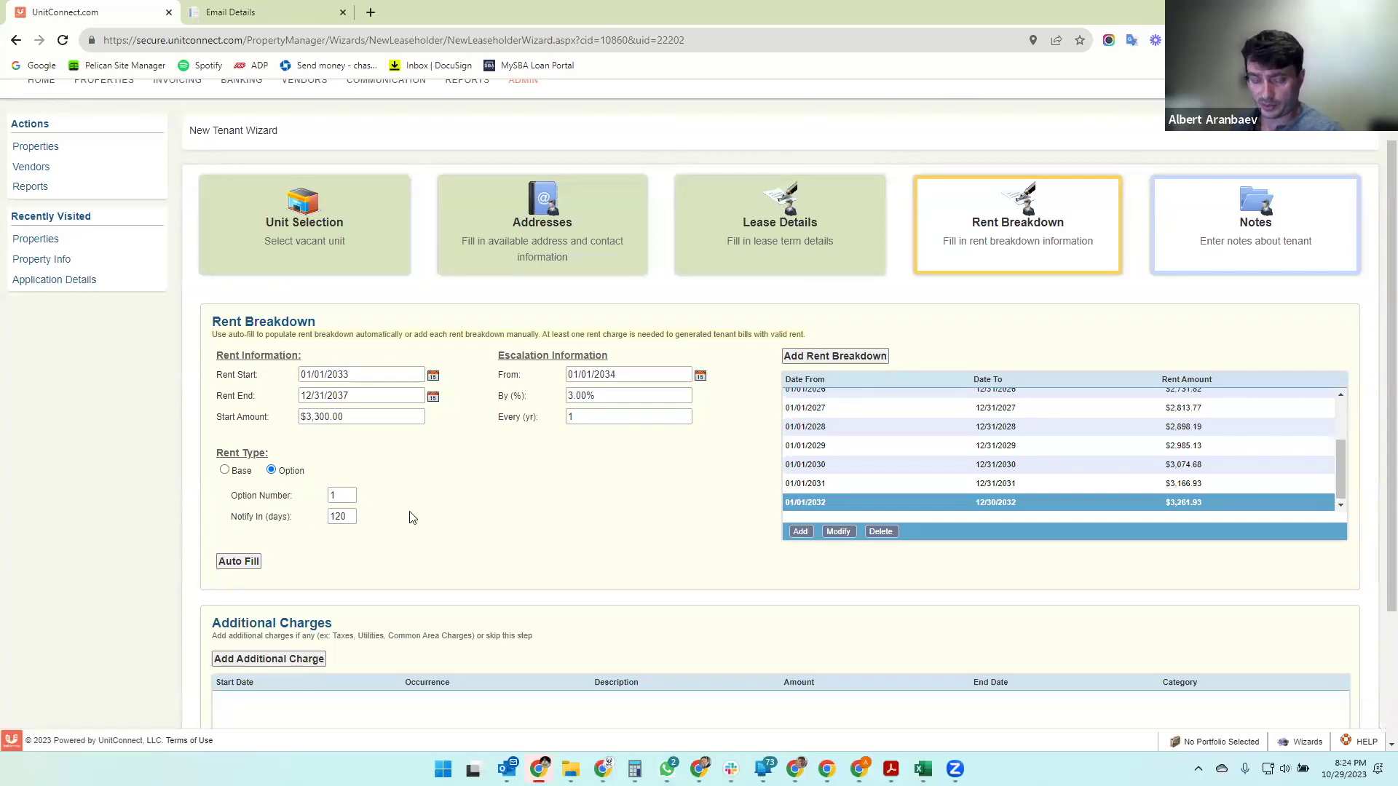
click(239, 561)
- Review the new Option #1 rent rows for 2033–2037, then start a new additional charge
scroll(961, 481, down, 3)
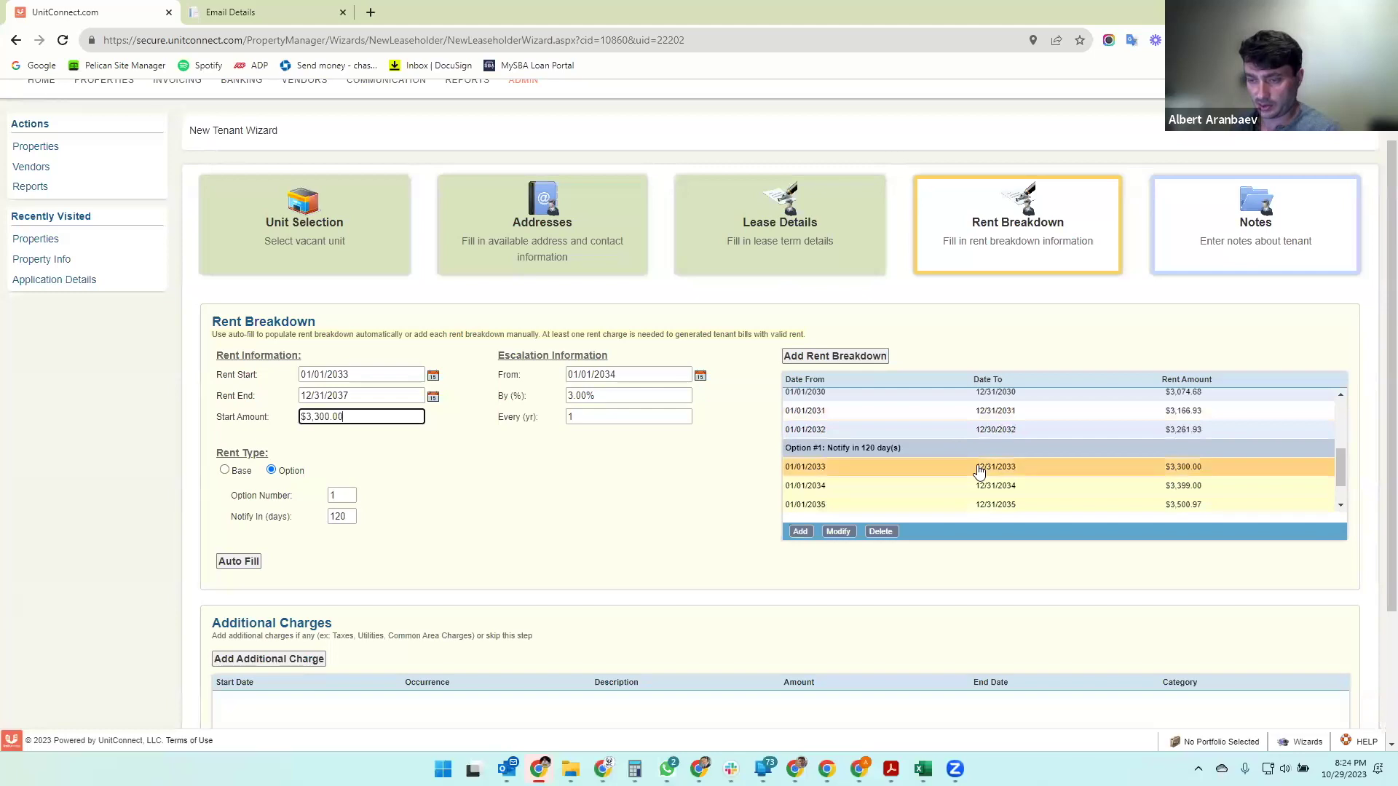
drag(787, 405, 1186, 500)
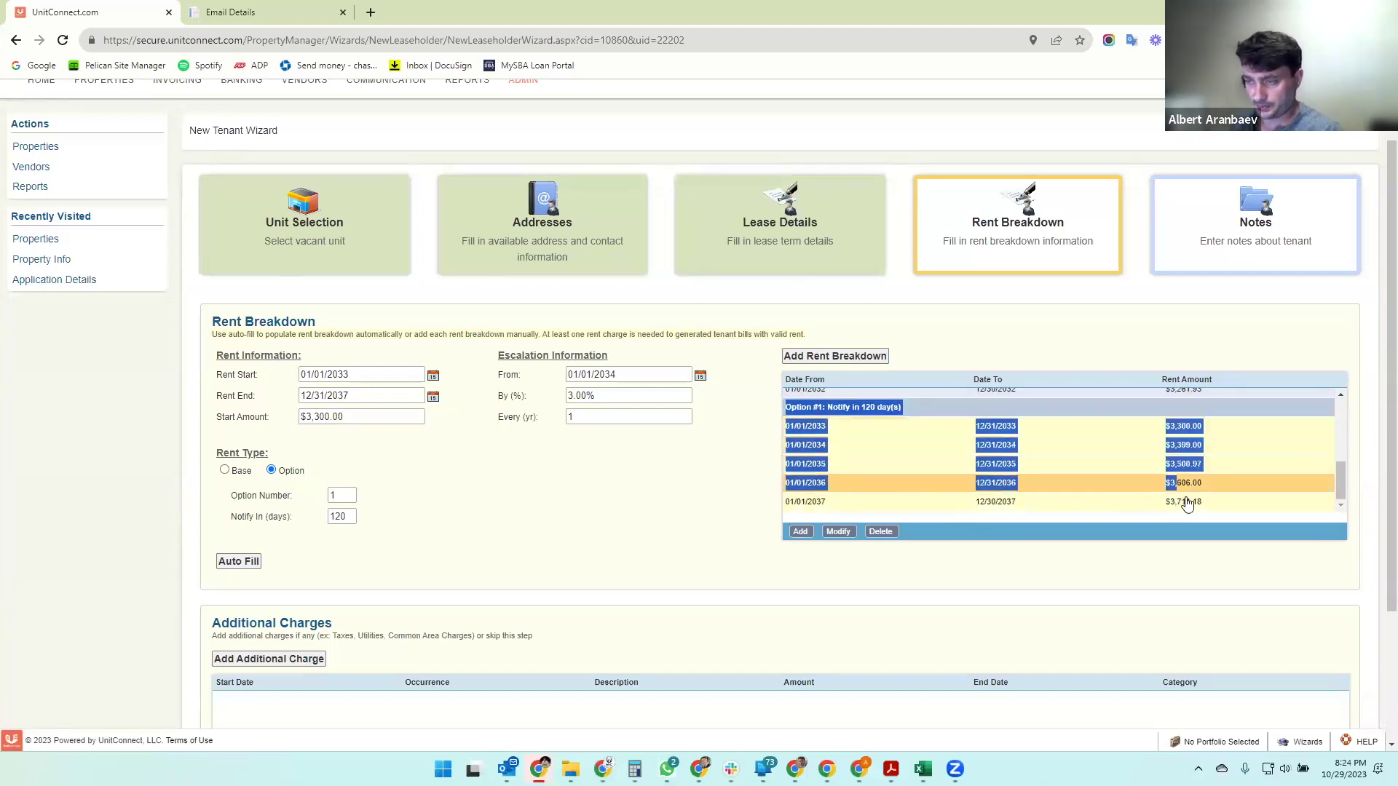
click(1226, 502)
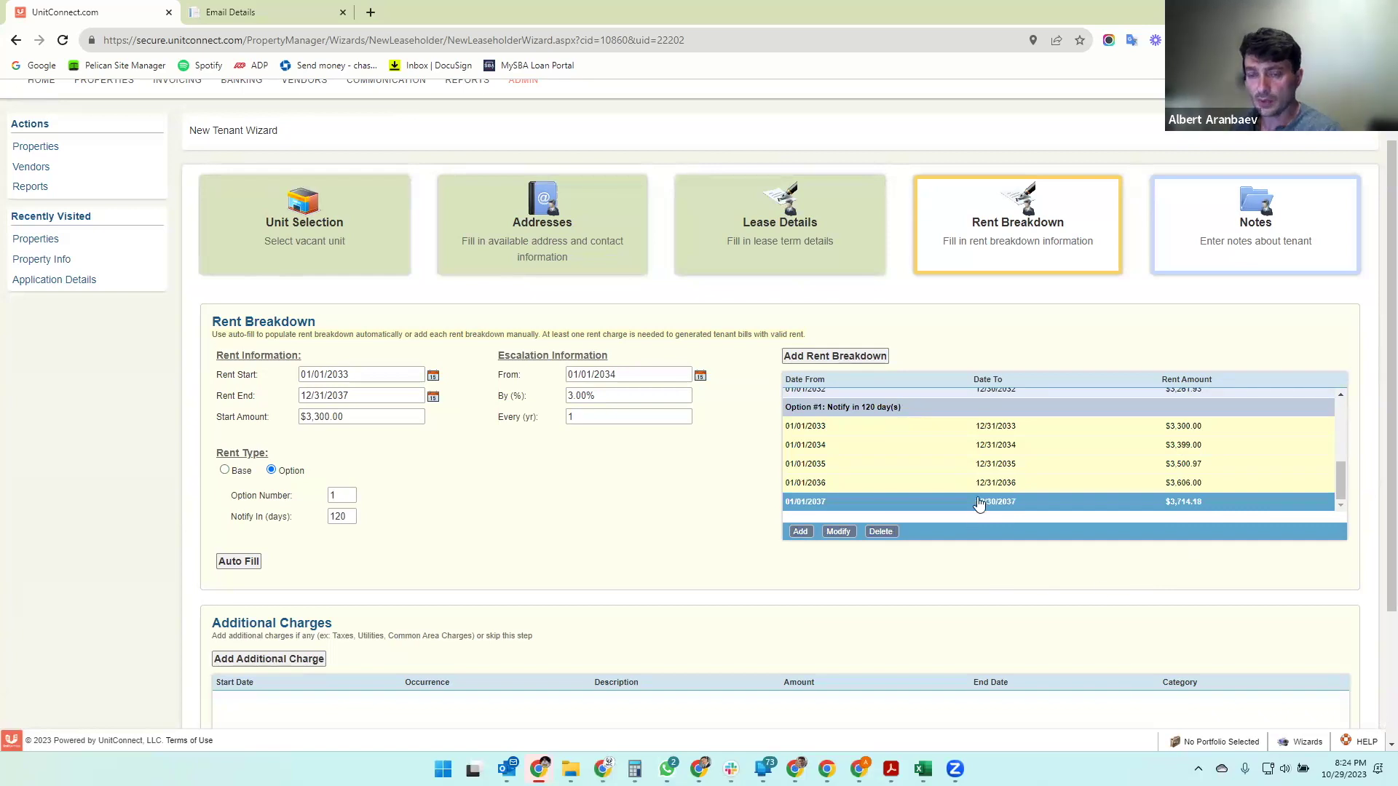
scroll(982, 498, up, 5)
scroll(985, 491, down, 5)
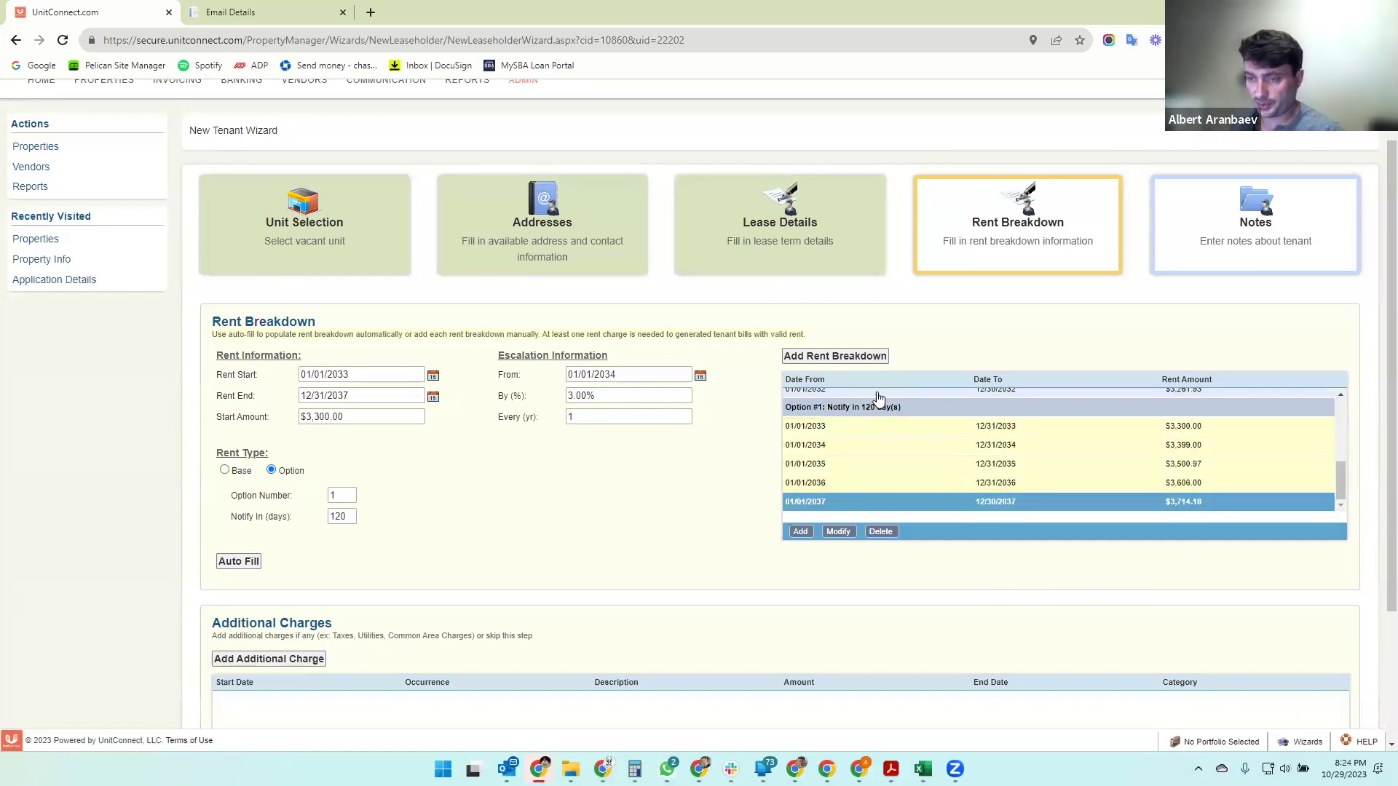
scroll(556, 524, down, 3)
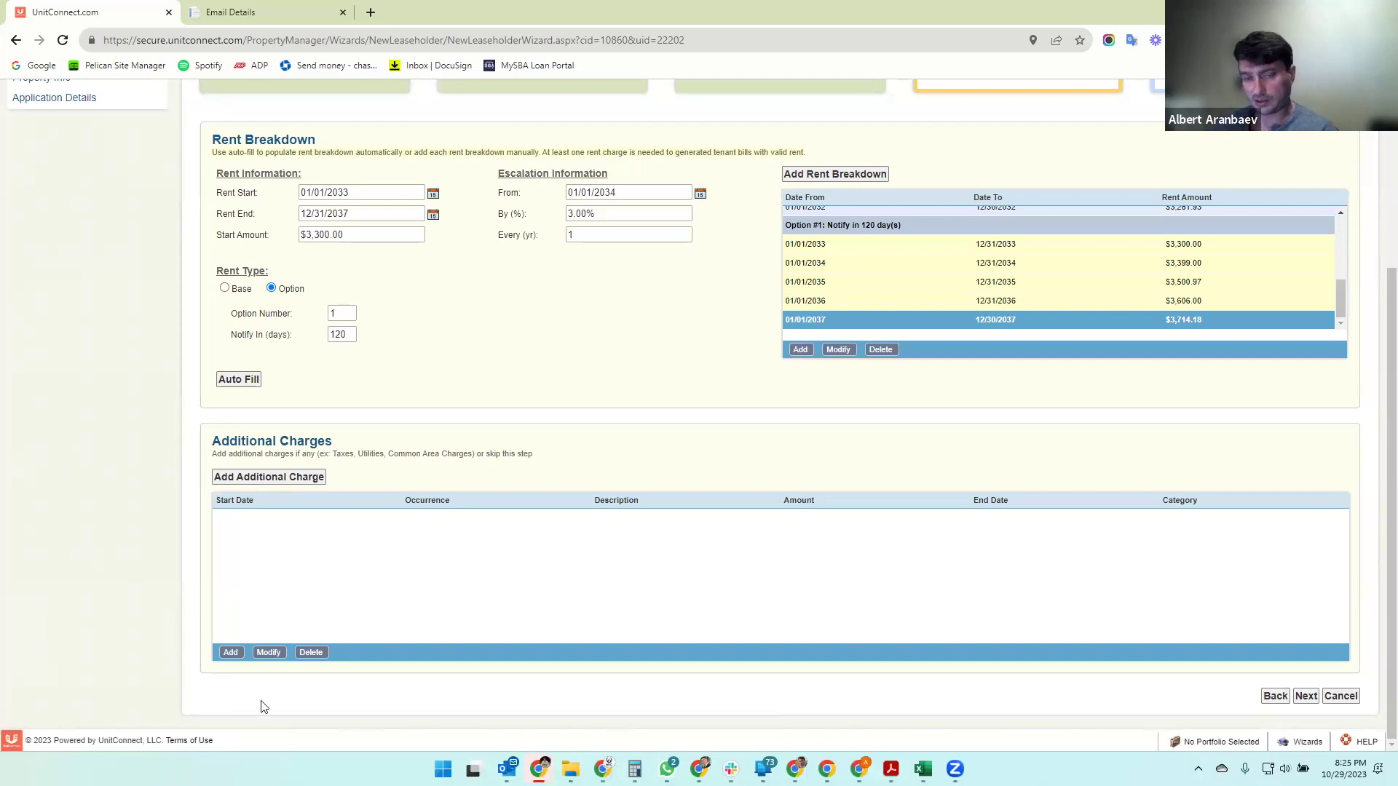
click(242, 478)
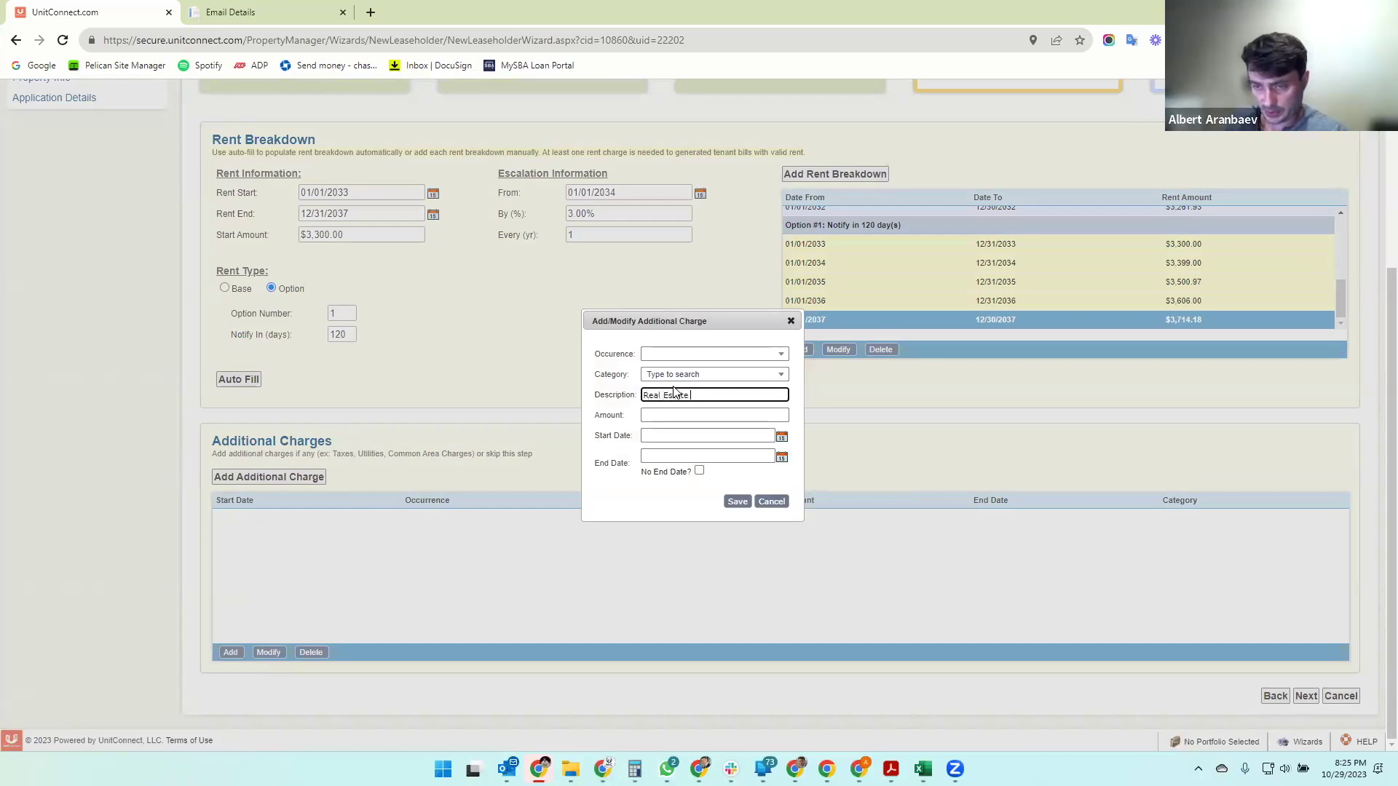
- Save a monthly Taxes charge, Real Estate Taxes $675.00, from 01/01/2023 with no end date
key(Tab)
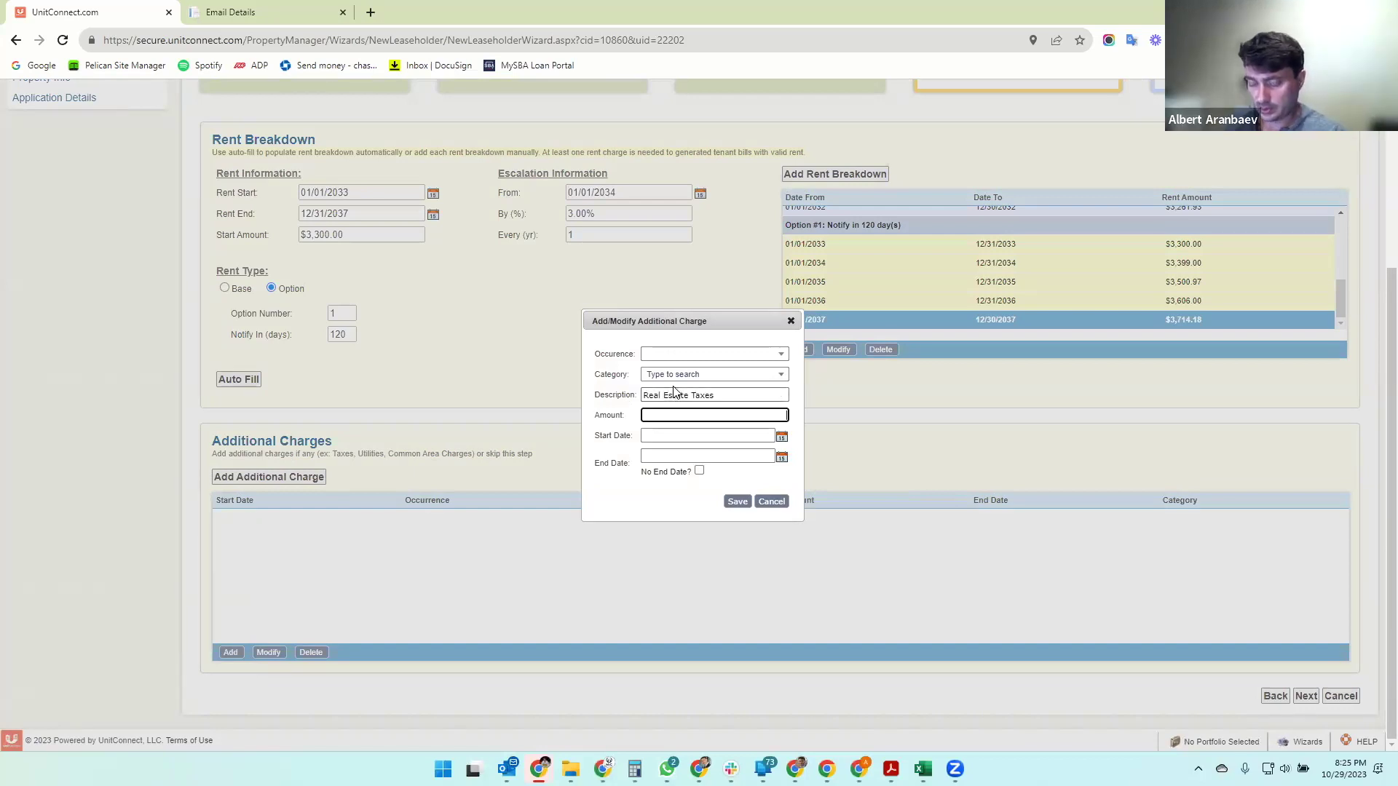
key(Tab)
text(01/01/2023)
key(Tab)
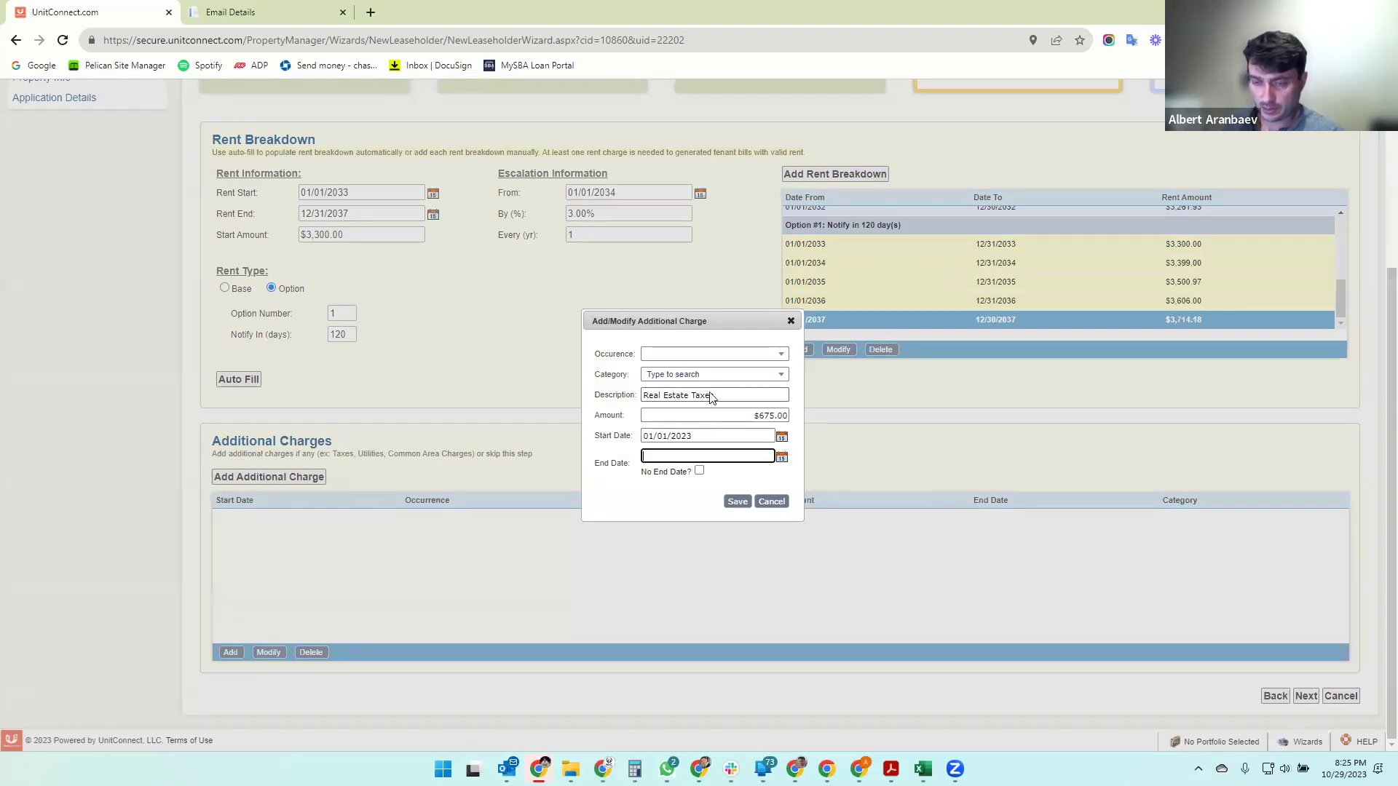
click(692, 355)
click(669, 381)
click(669, 376)
text(ta)
click(664, 411)
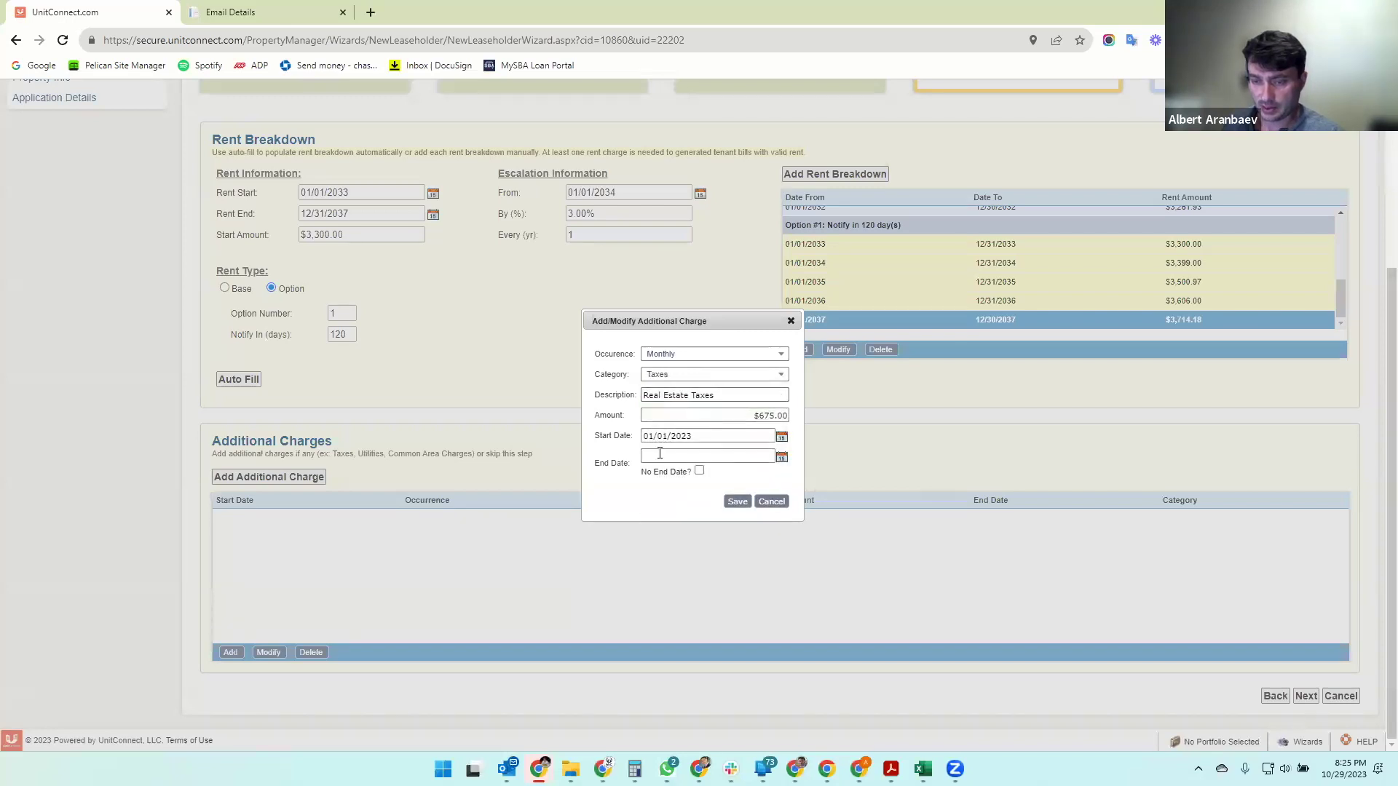
click(699, 470)
click(738, 502)
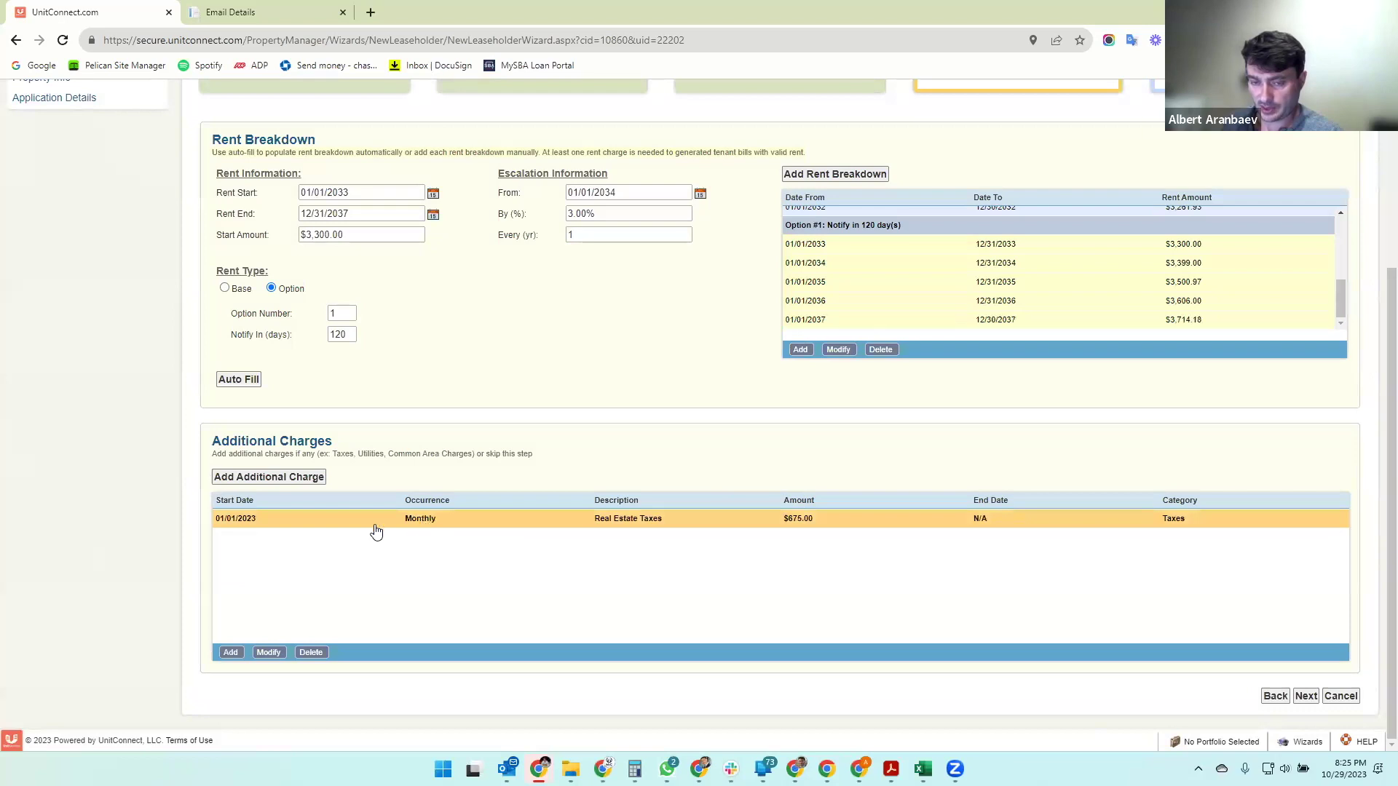
click(376, 527)
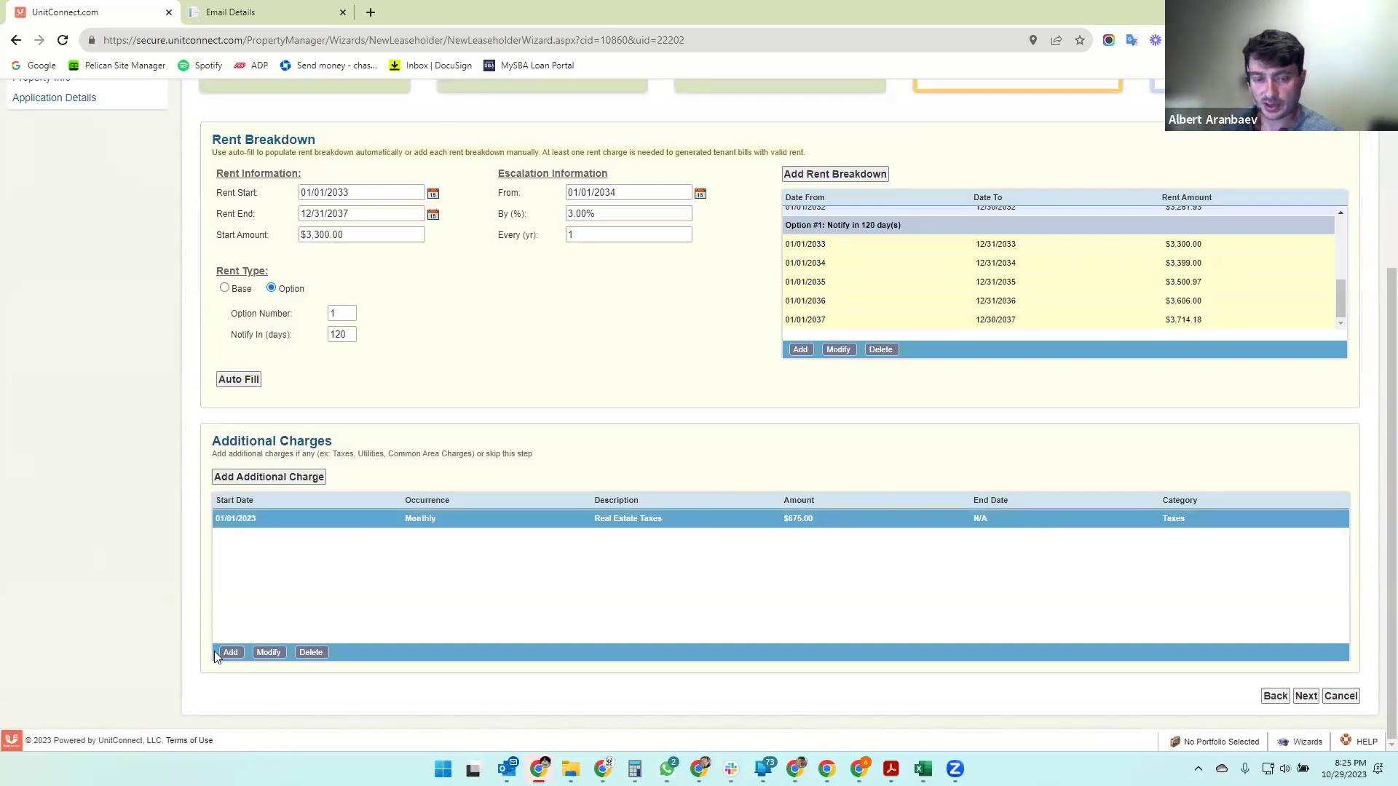
- Save a monthly CAM charge, Common Area Charges $275.00, from 01/01/2023 with no end date
click(241, 479)
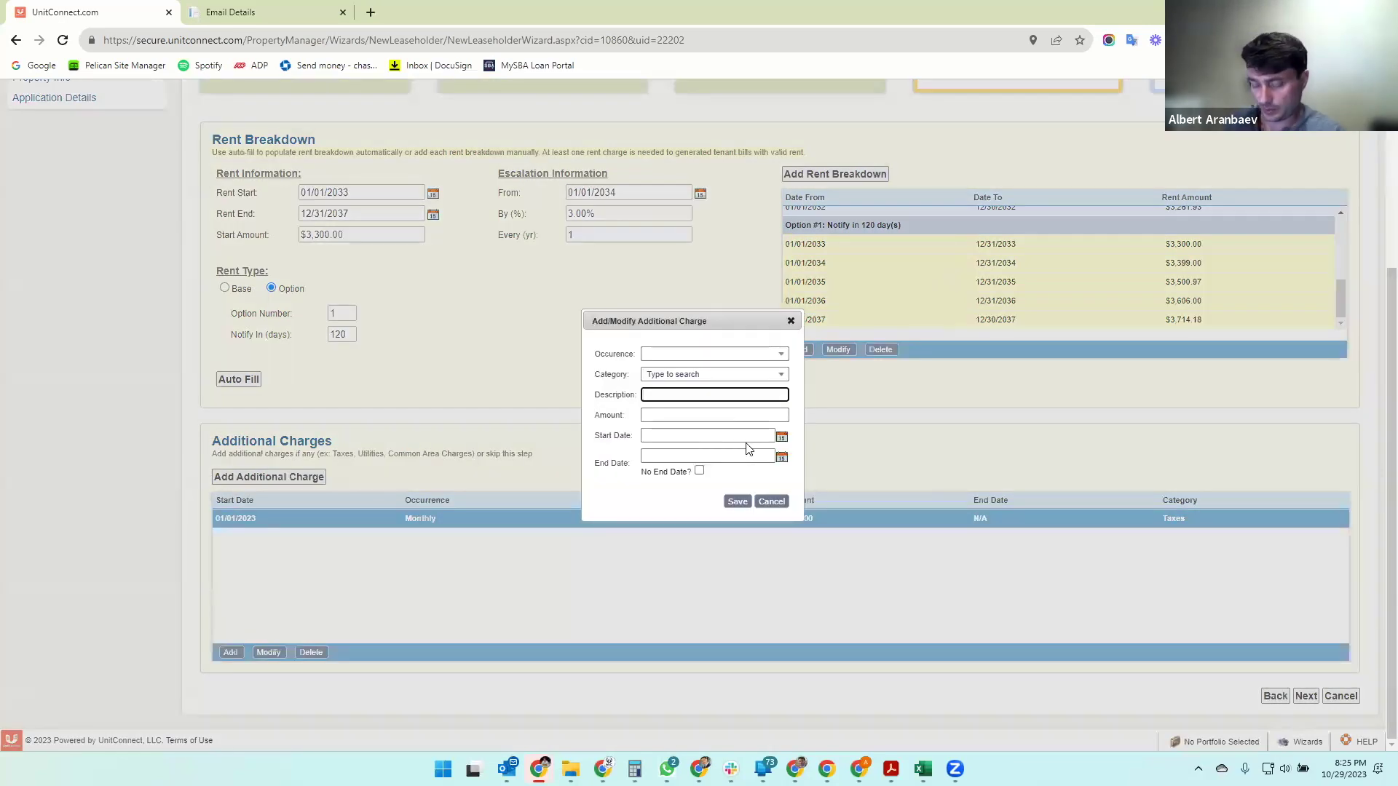
text(Common Area Charges)
key(Tab)
click(717, 437)
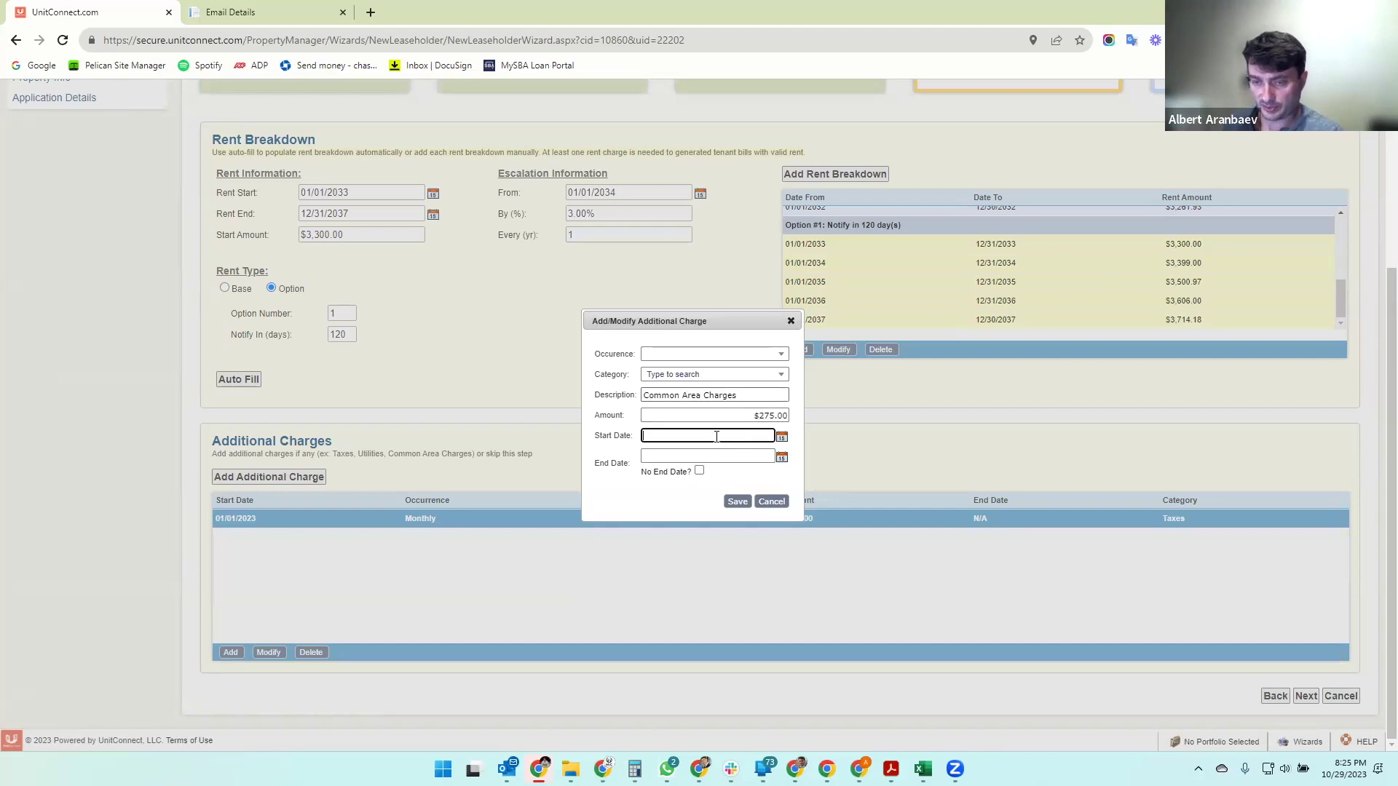
text(01/01/2023)
key(Tab)
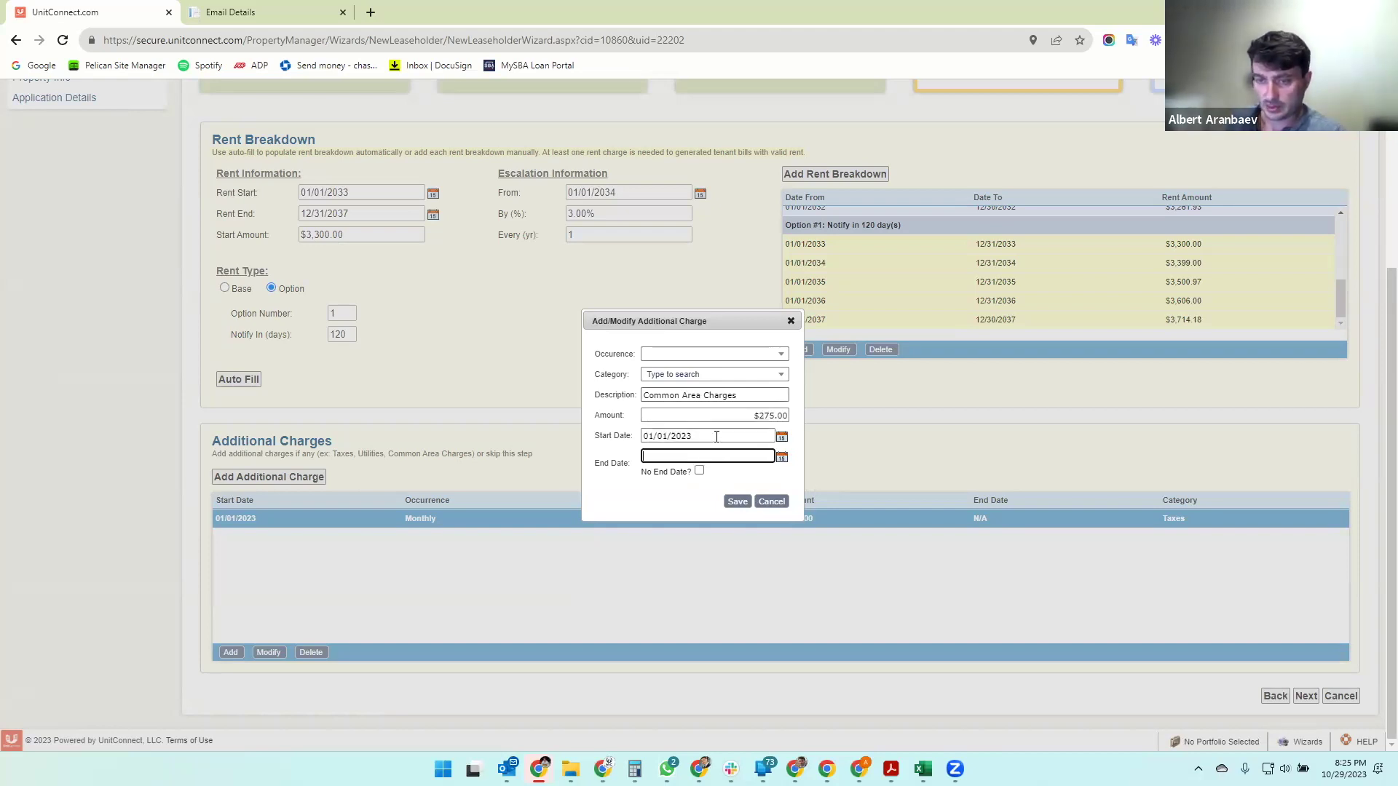
click(689, 357)
click(680, 373)
click(680, 375)
text(ca)
click(668, 411)
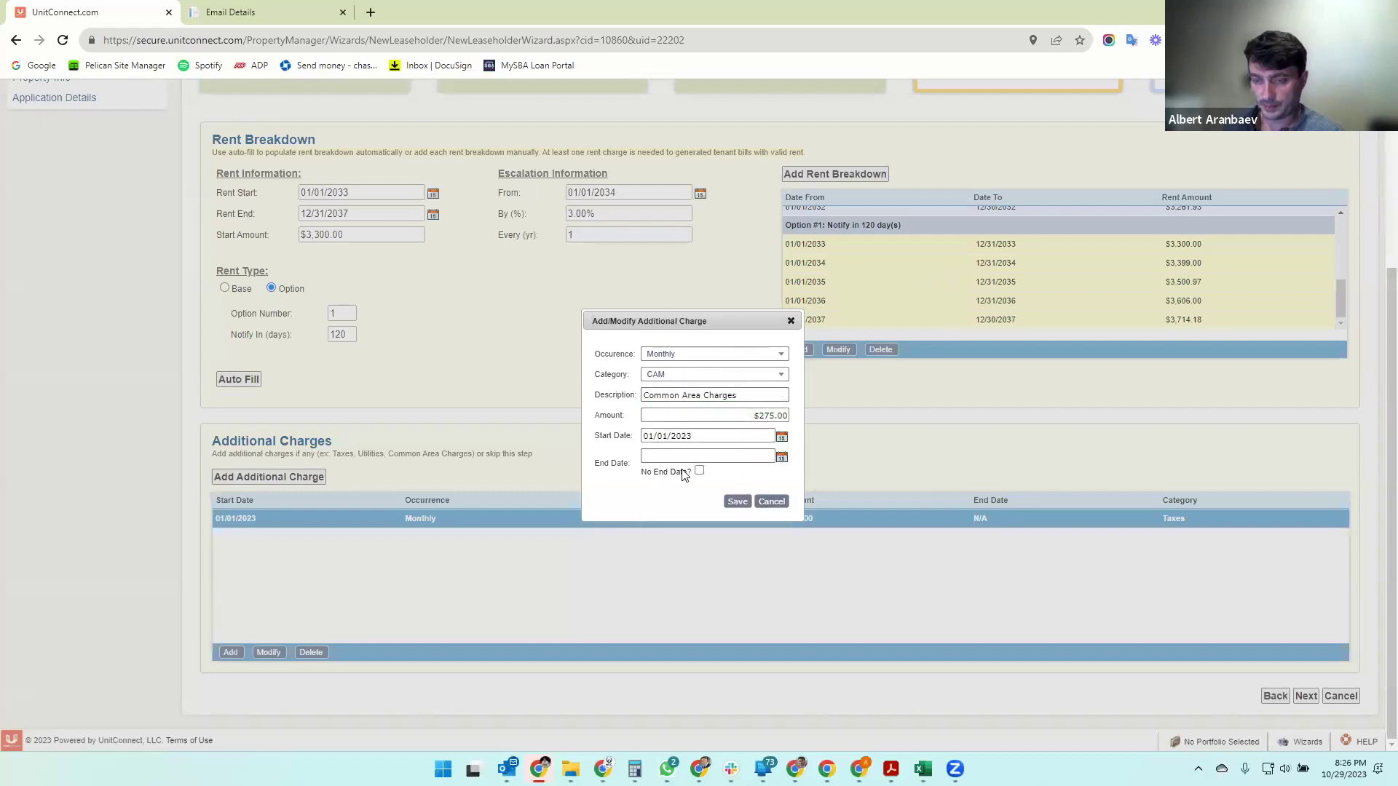
click(700, 472)
click(737, 502)
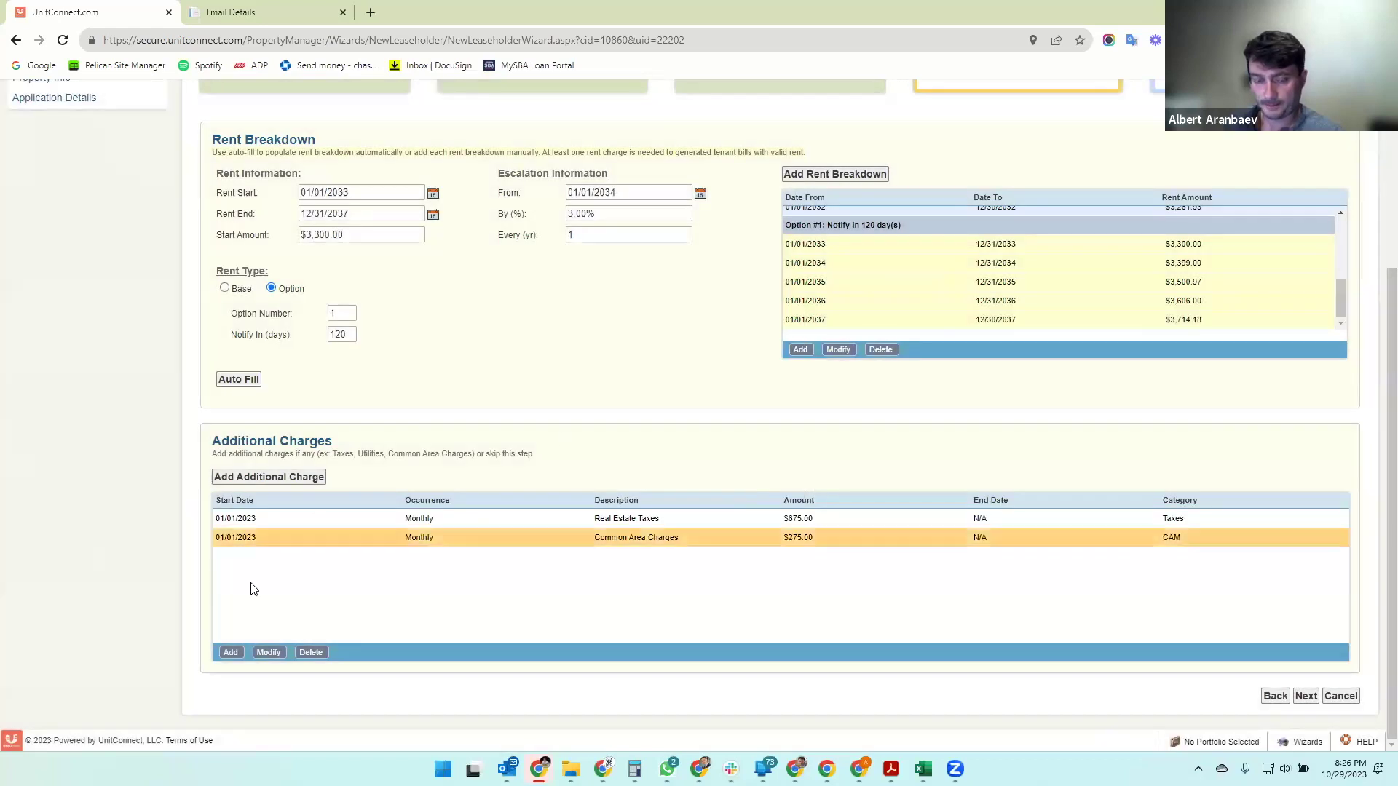
- Save a monthly Insurance charge of $100.00 from 01/01/2023 with no end date
click(230, 652)
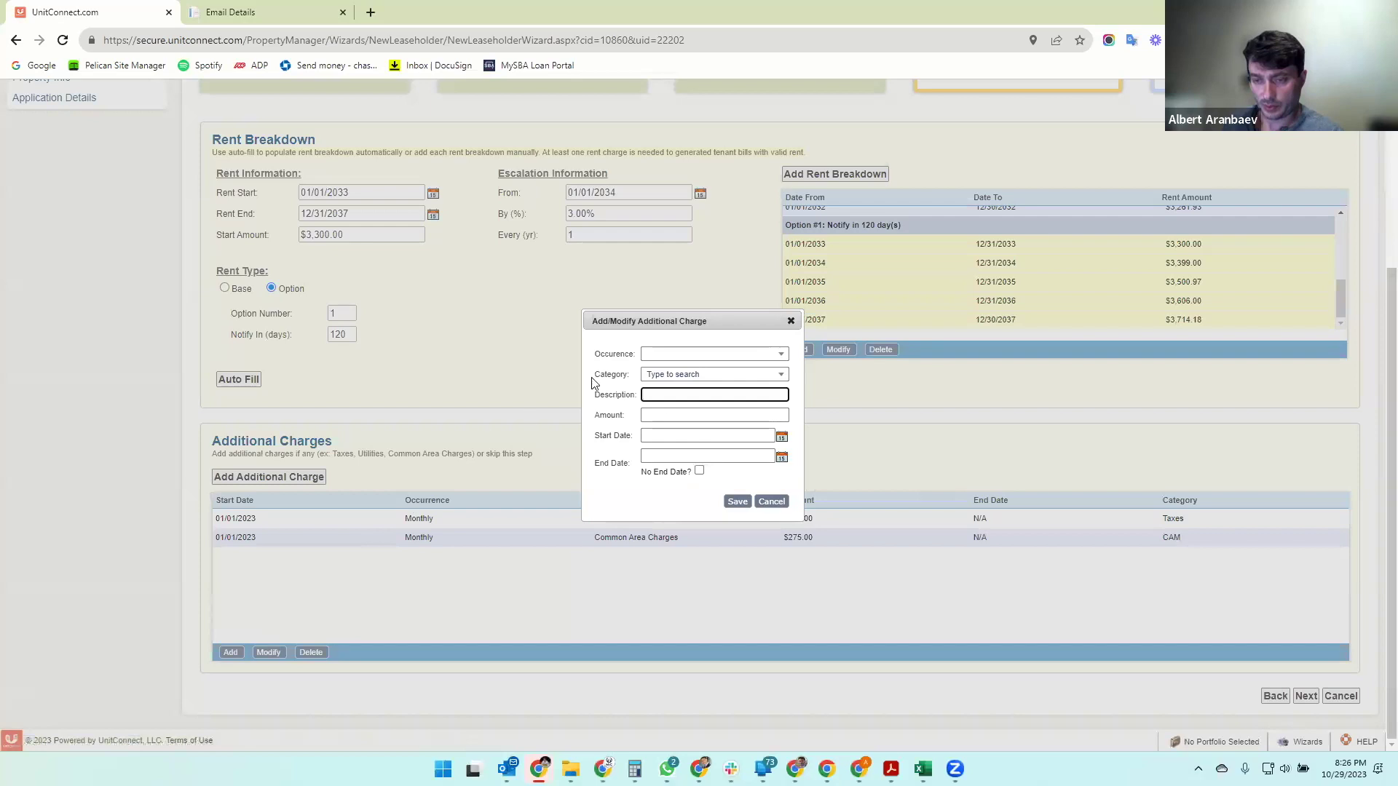
click(677, 354)
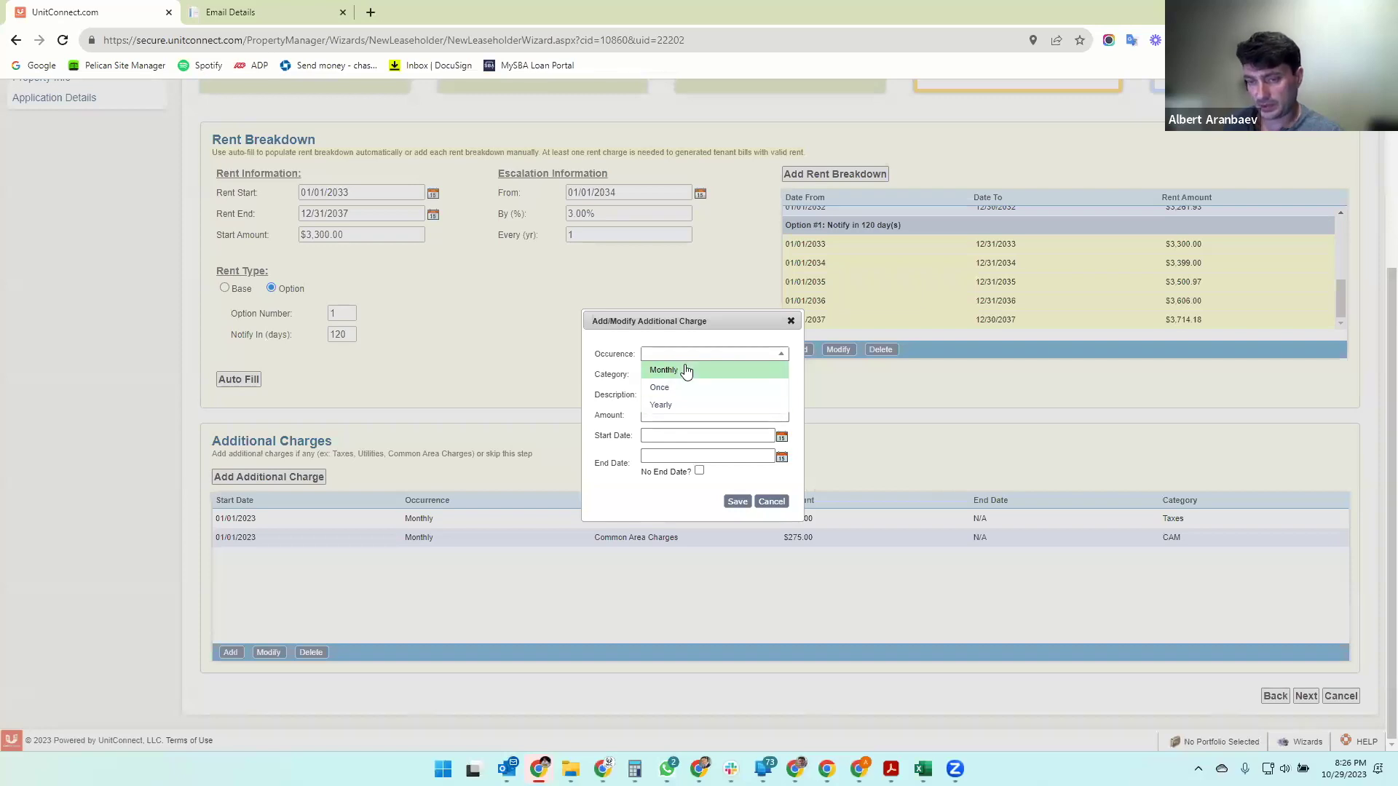
click(681, 372)
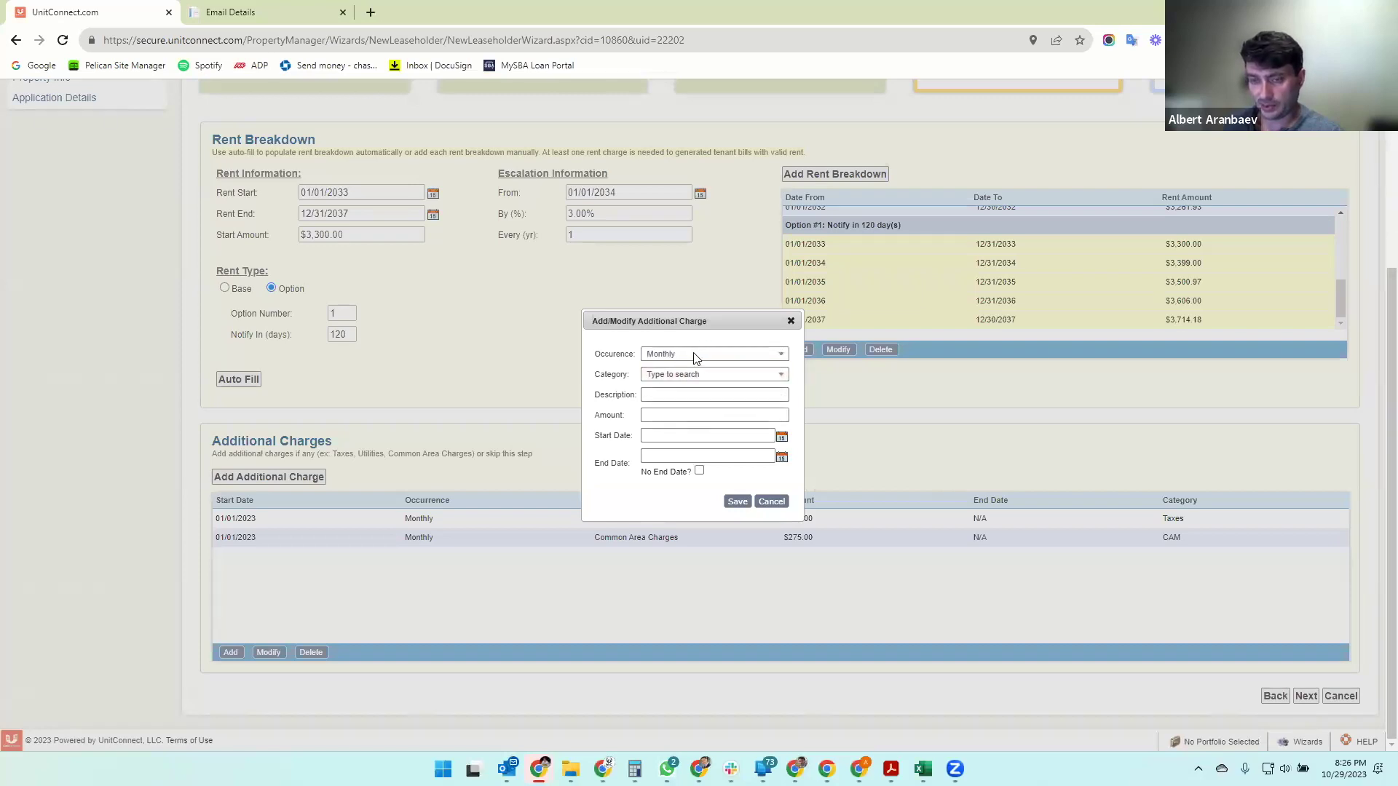
click(697, 354)
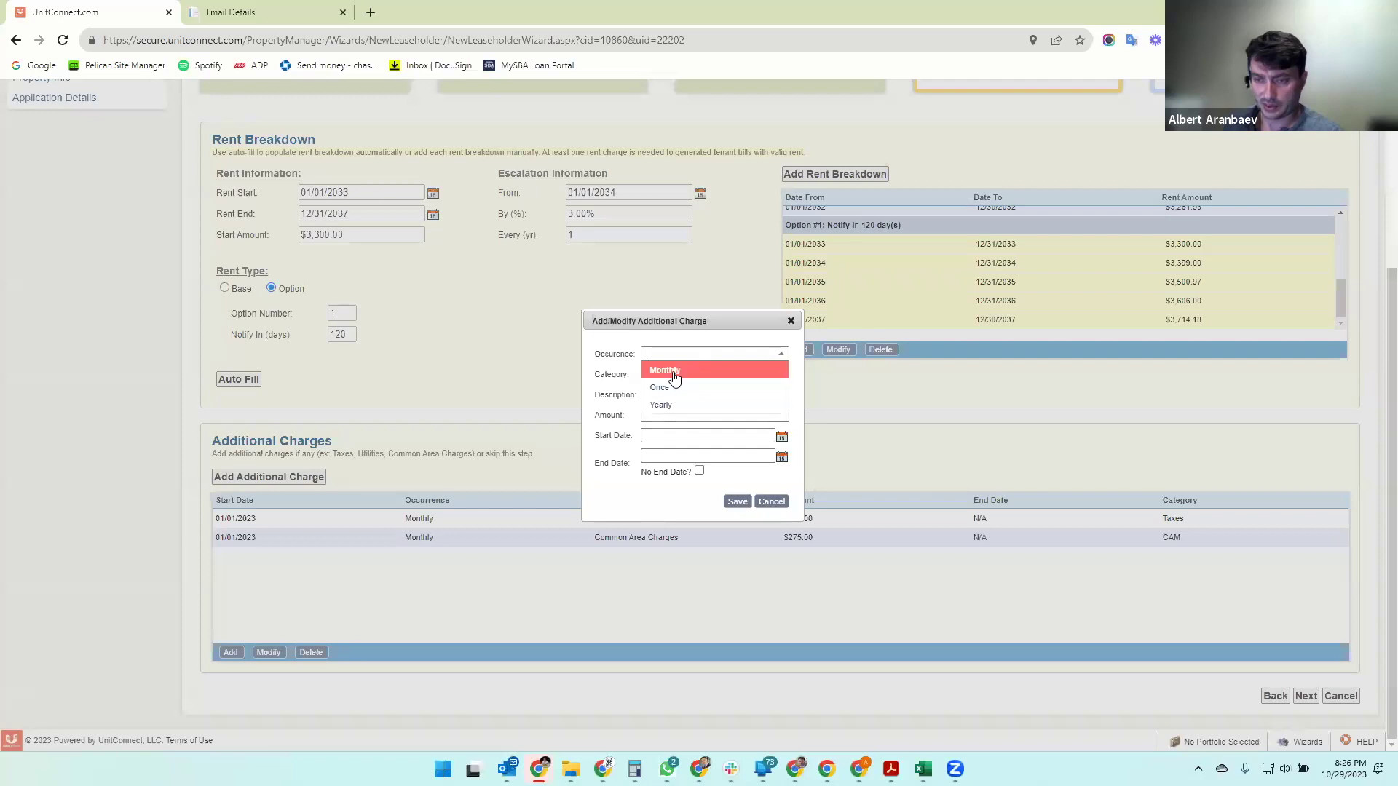
click(674, 371)
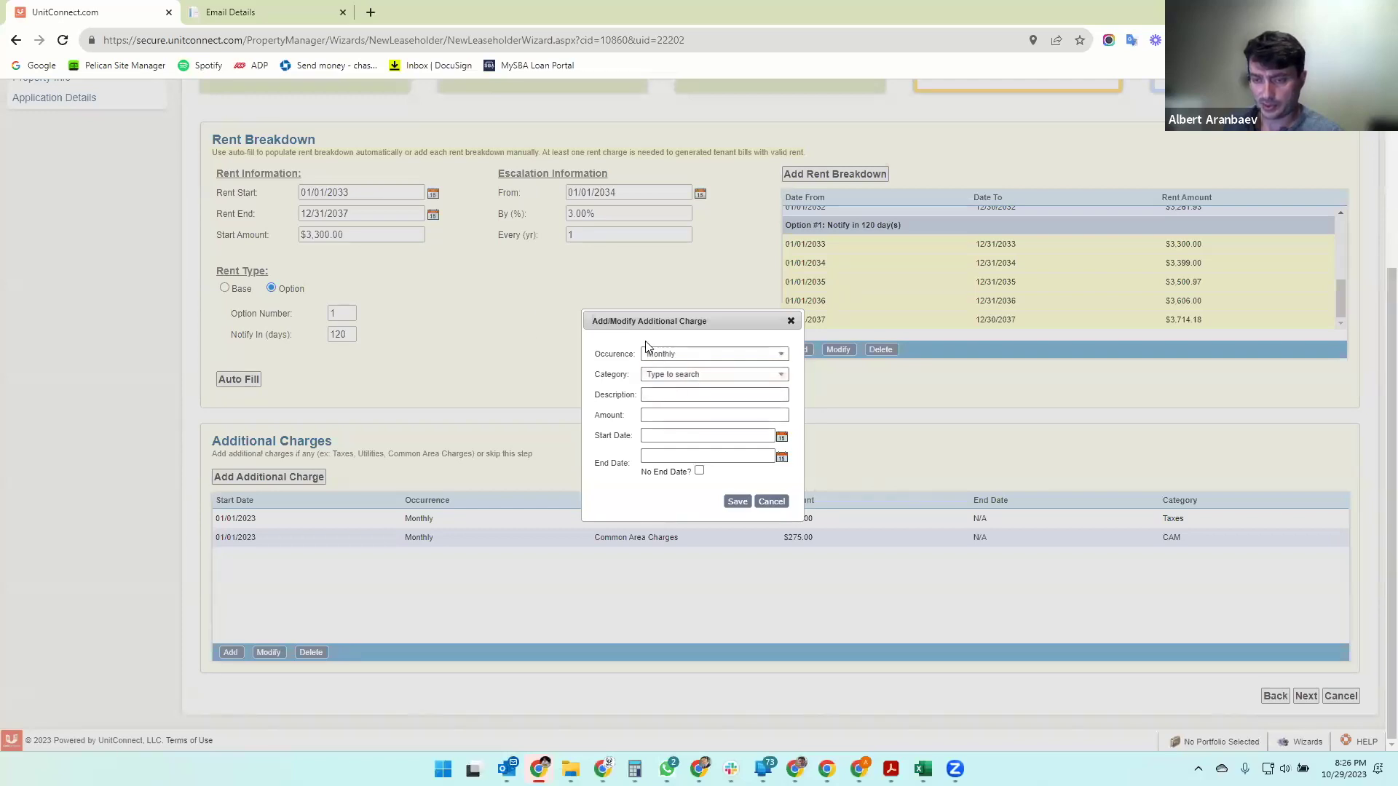
click(692, 374)
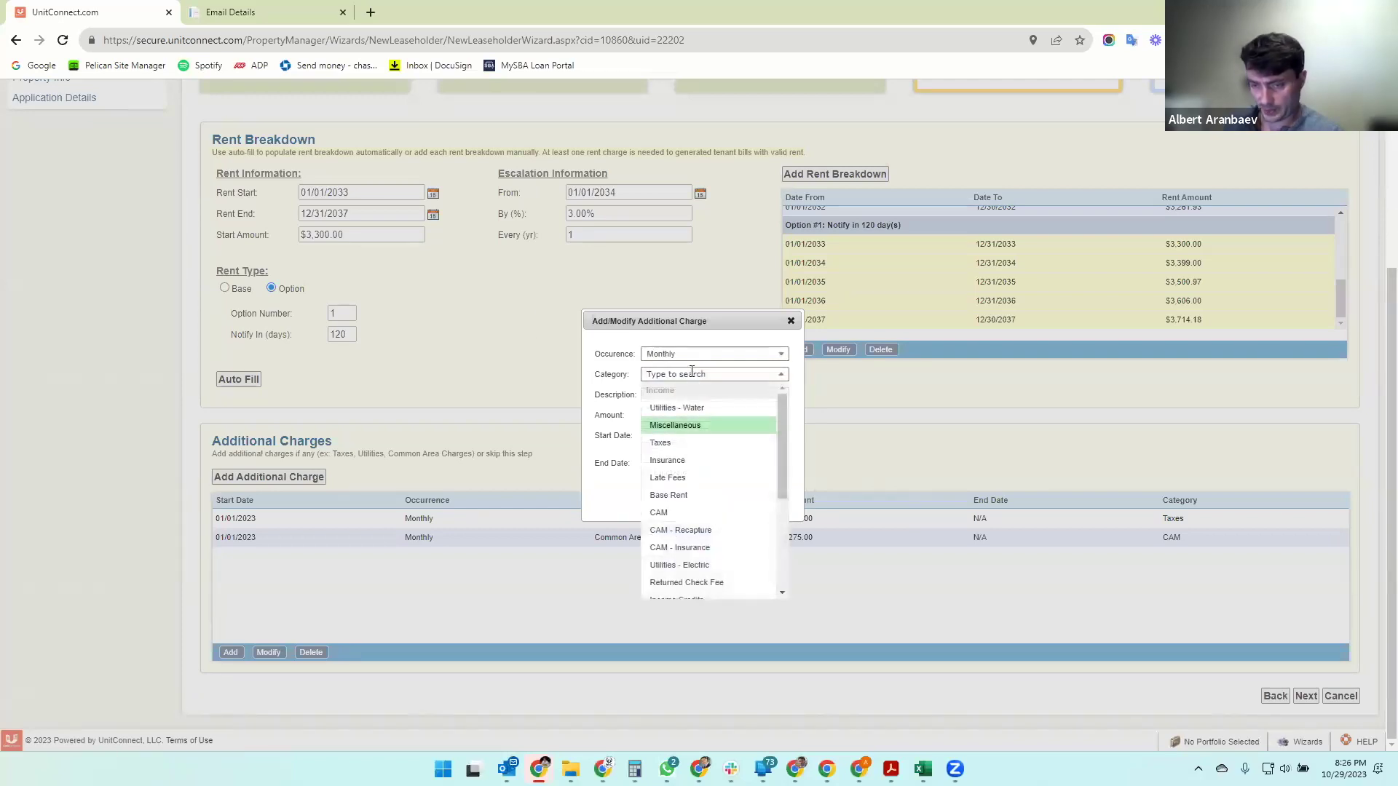
click(674, 412)
click(683, 394)
key(Tab)
key(Tab)
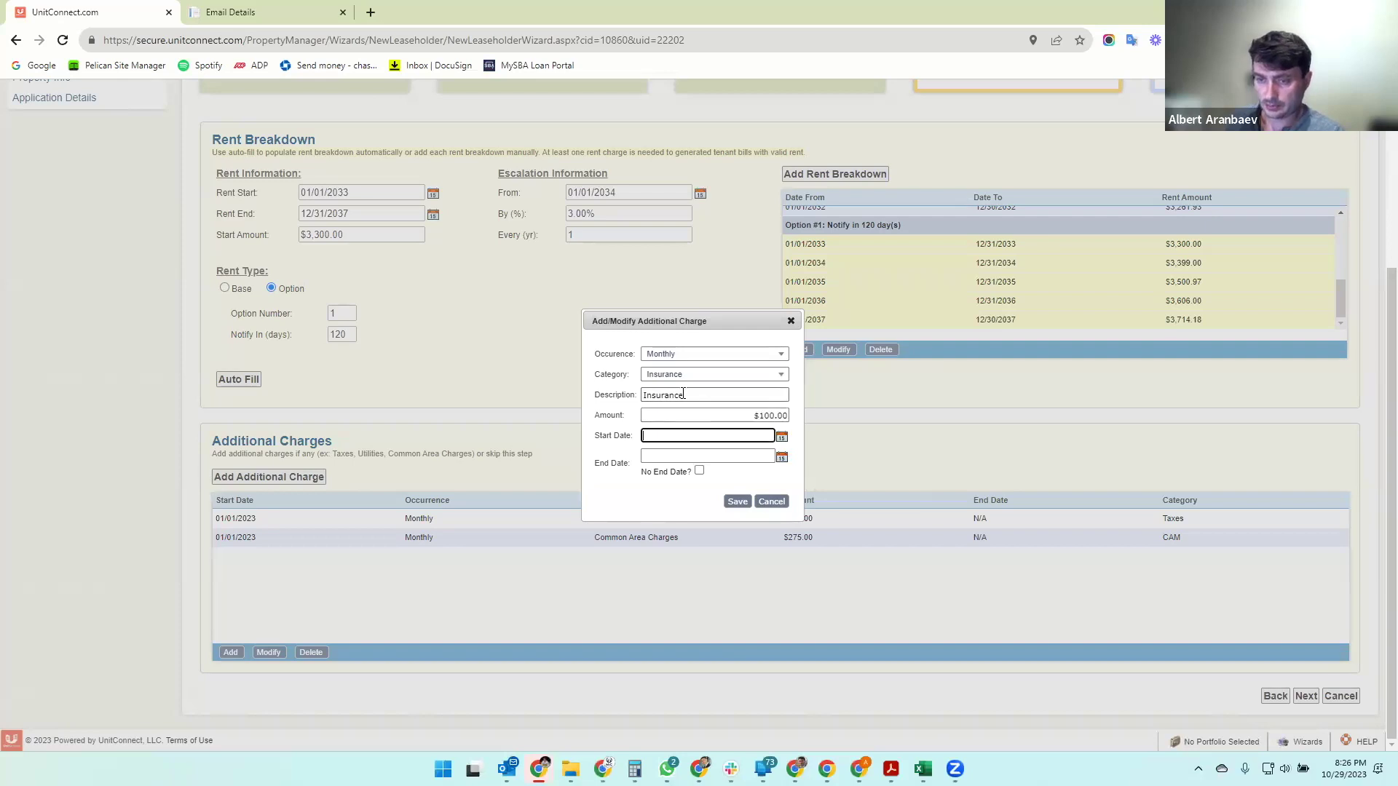
text(01/01/2023)
click(699, 471)
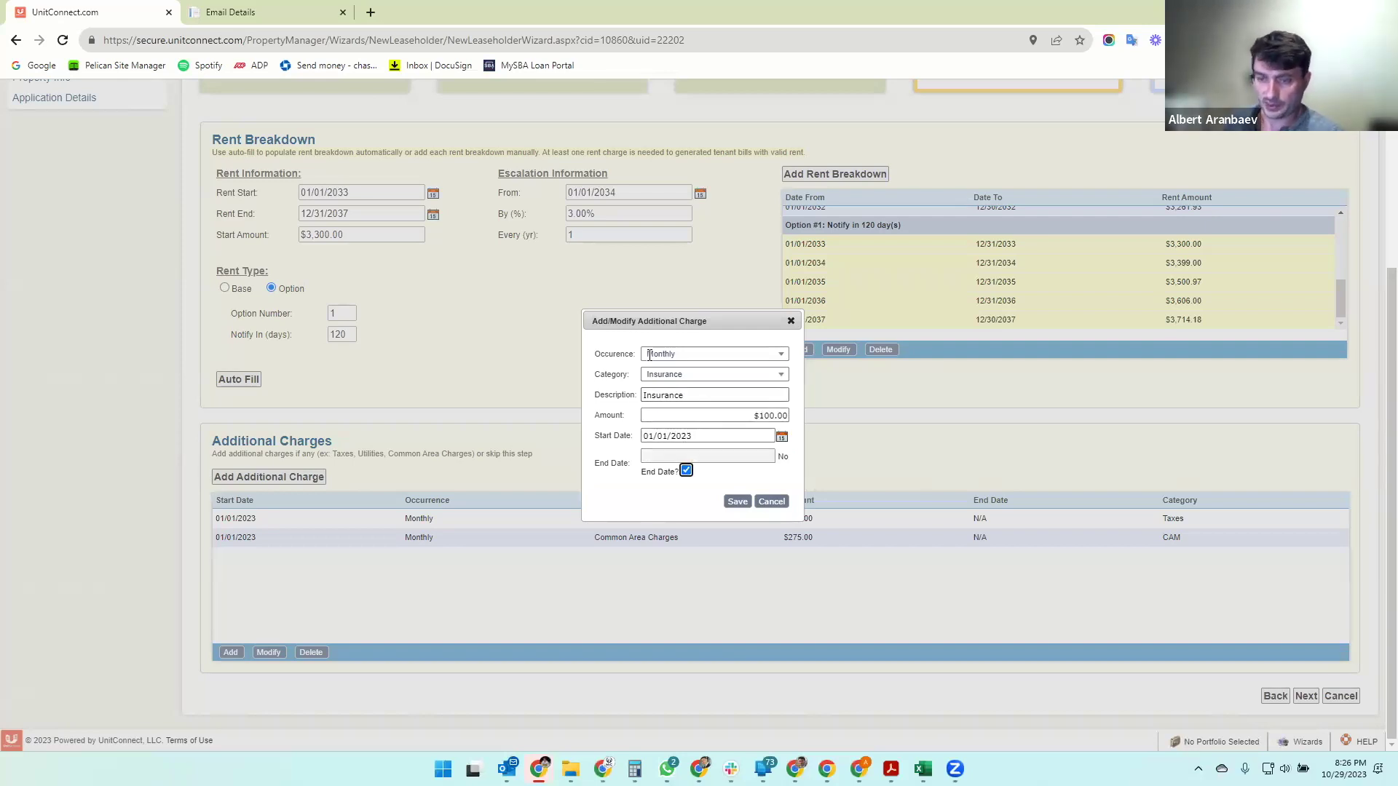
click(736, 502)
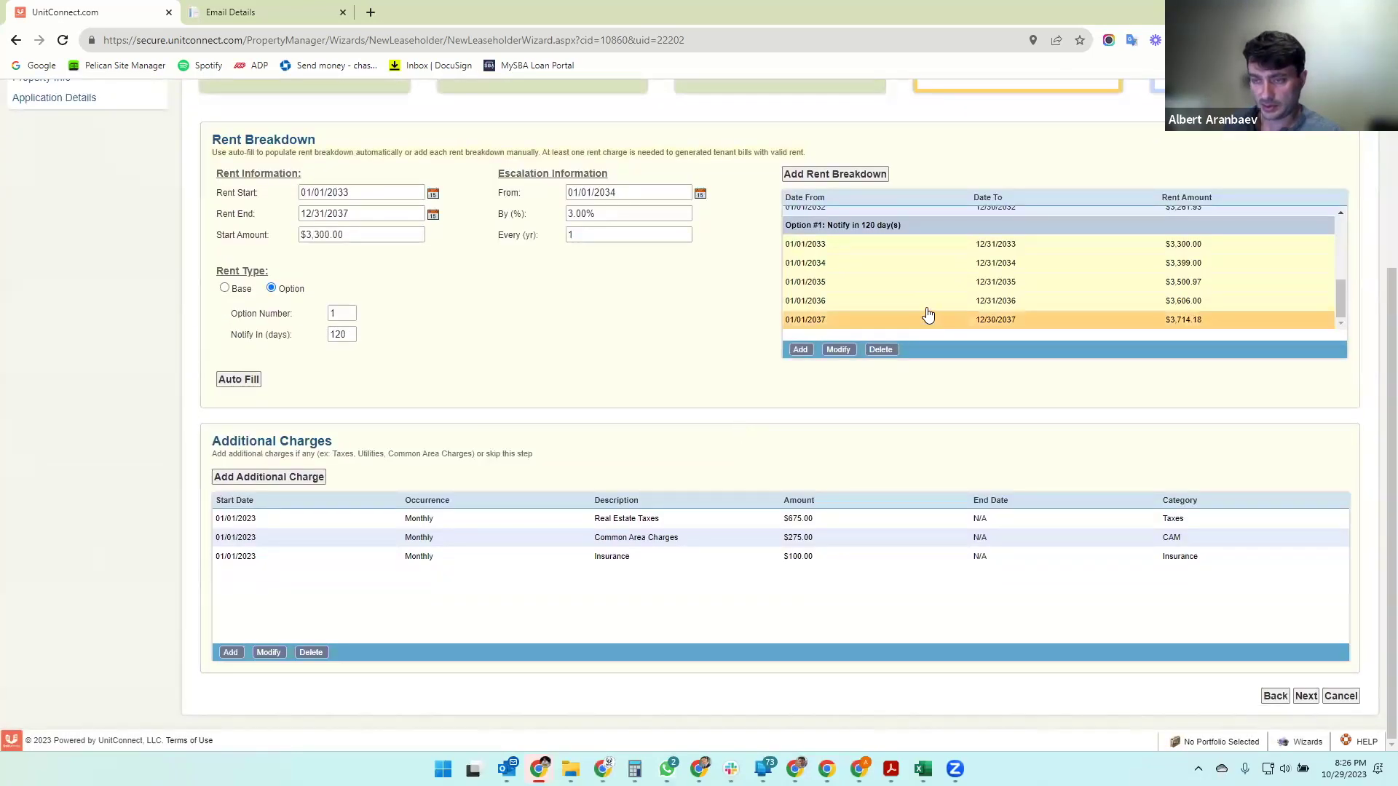
- Advance to the Notes step, leave it blank, and finish the New Tenant Wizard
scroll(927, 315, up, 5)
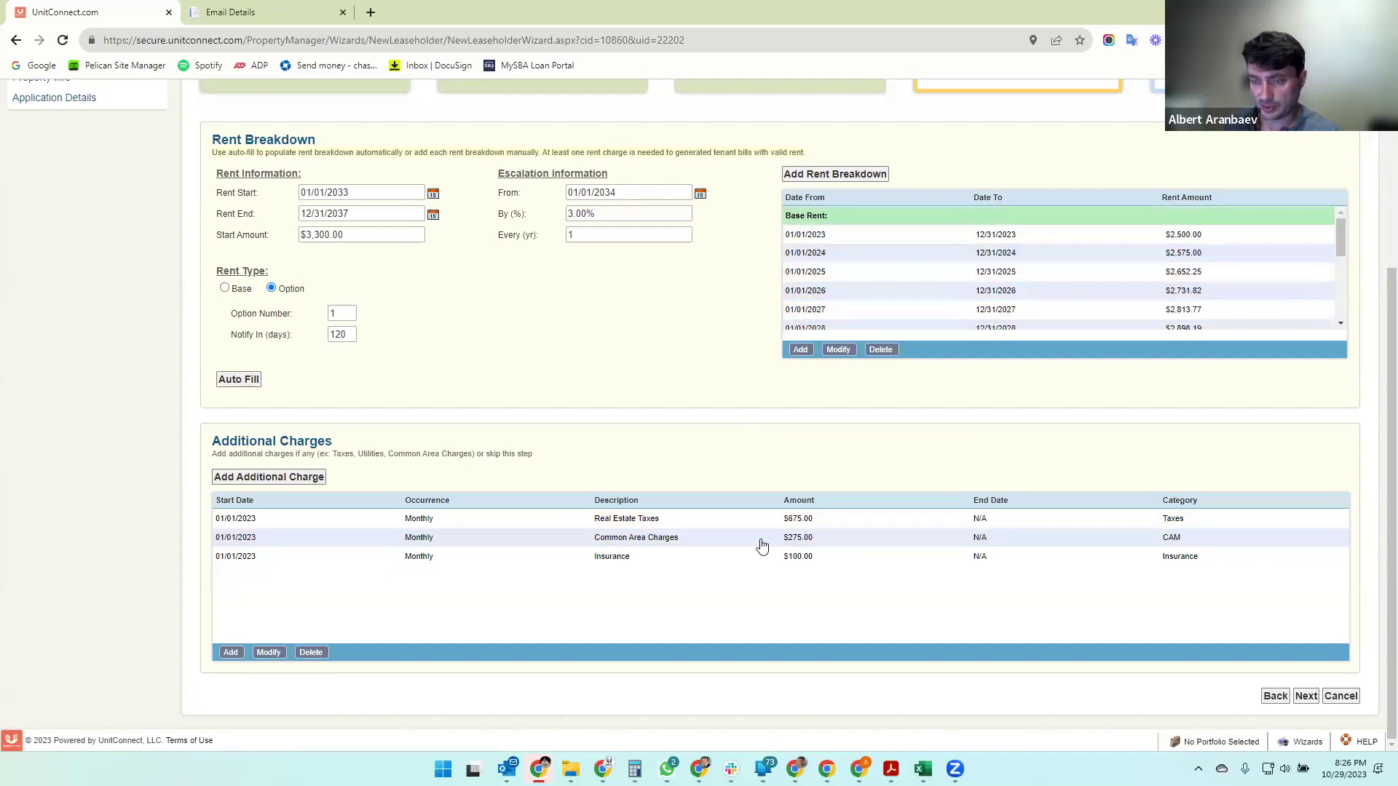
click(1306, 696)
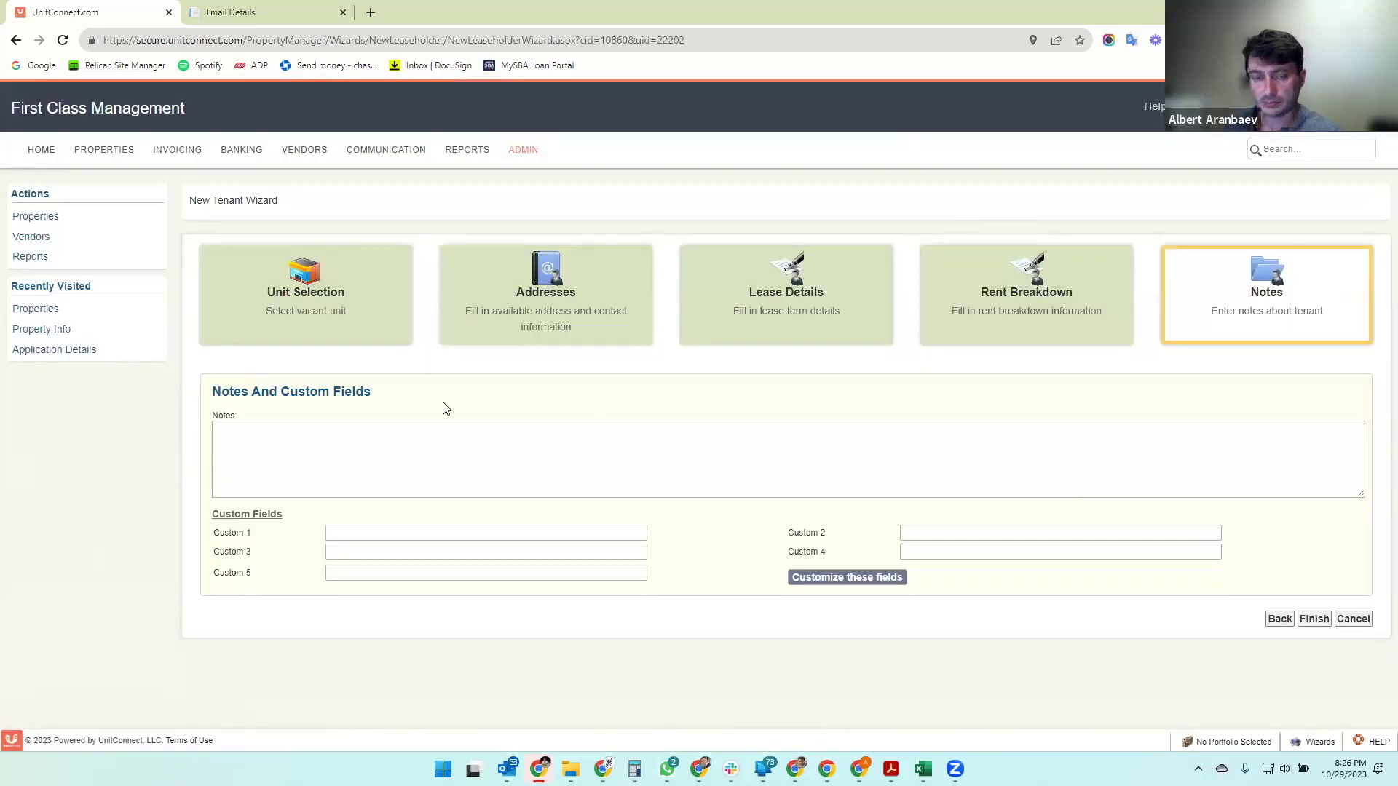
click(240, 446)
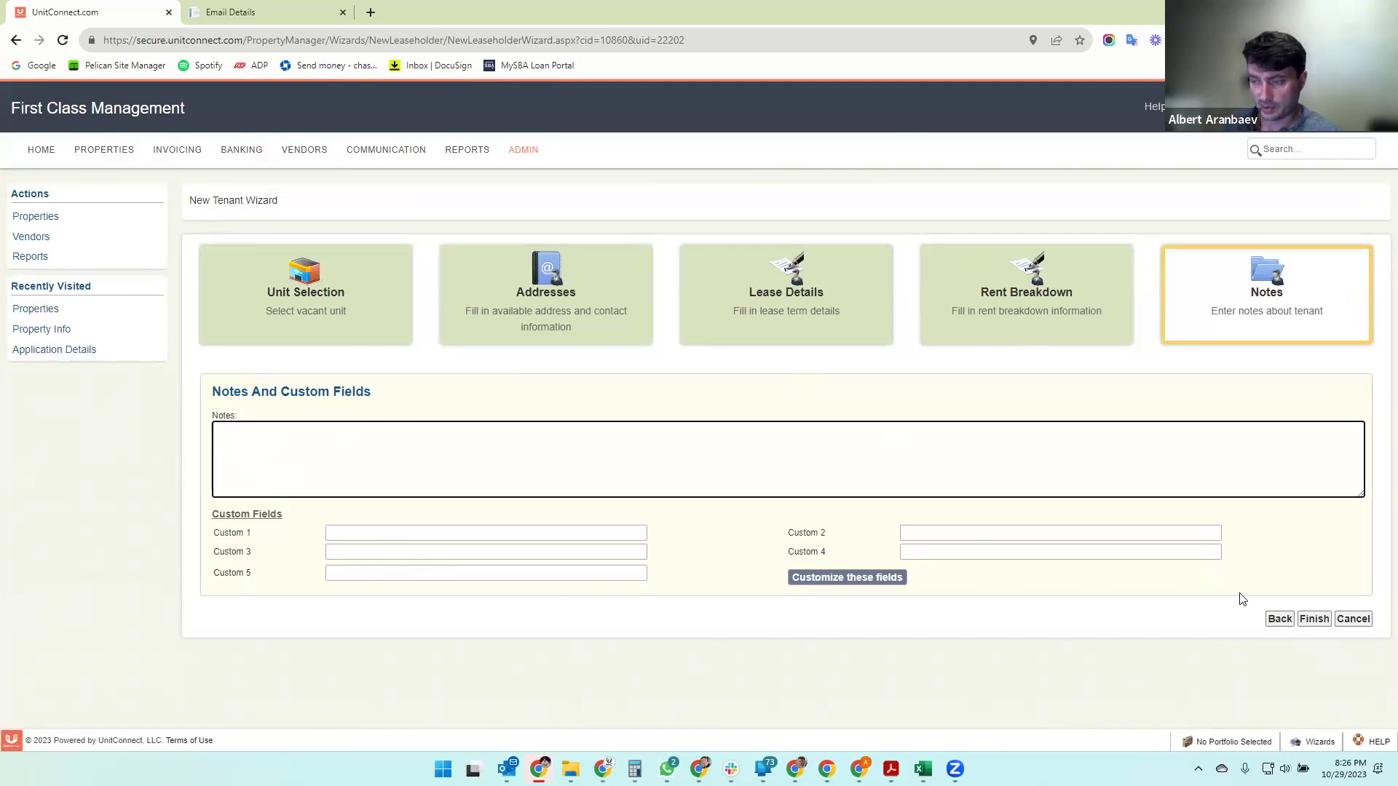
click(1315, 620)
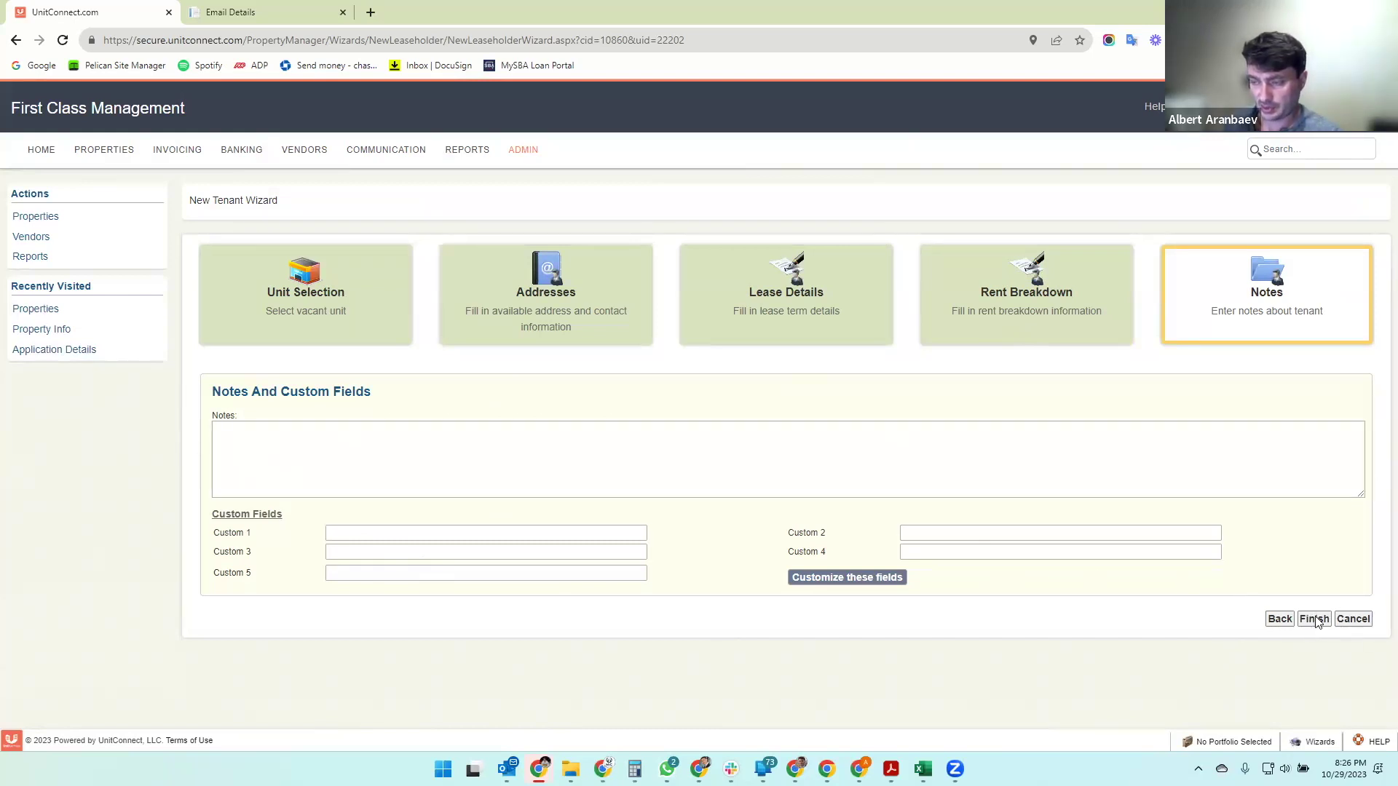
click(730, 453)
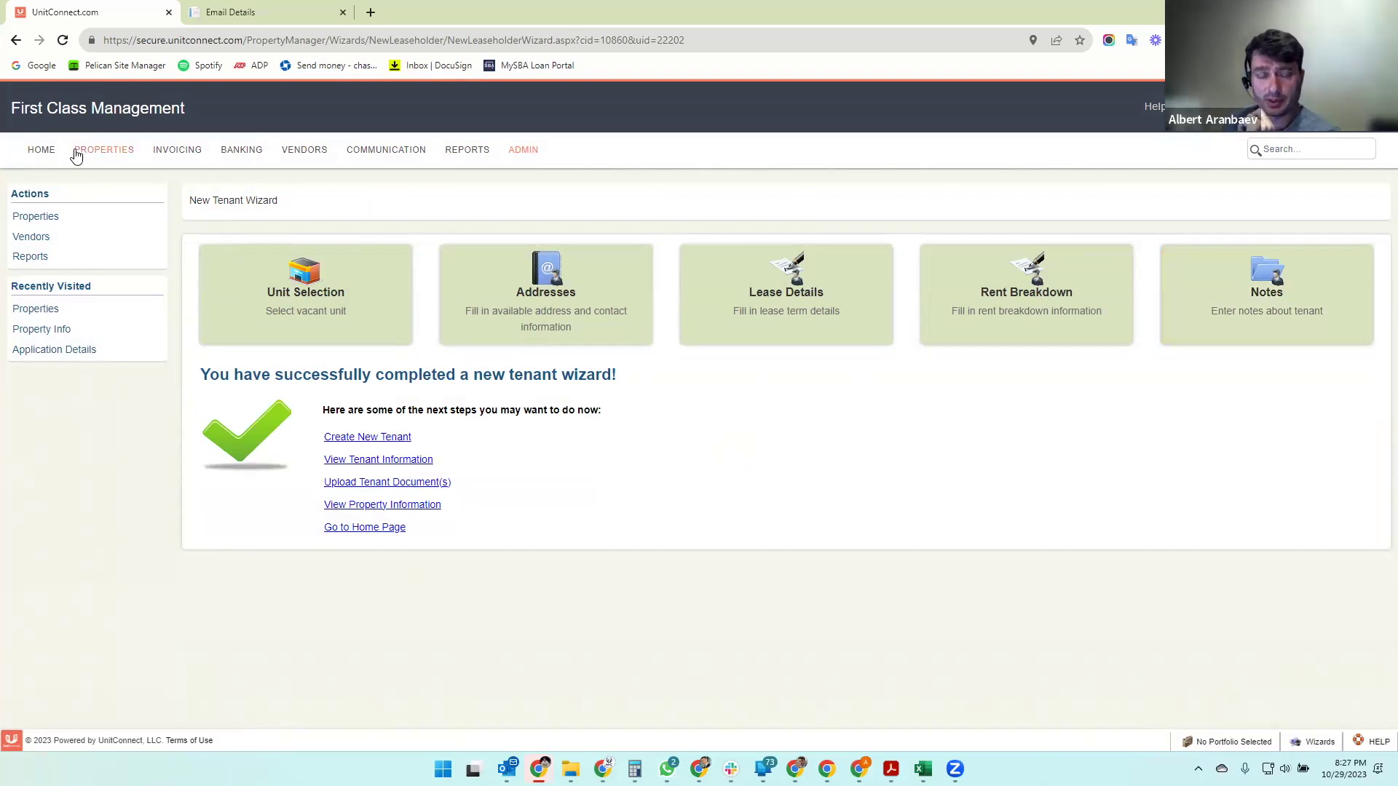
- Open Big Apple Deli's Tenant Info under 101 Main Street Holdings, LLC in Properties
click(102, 157)
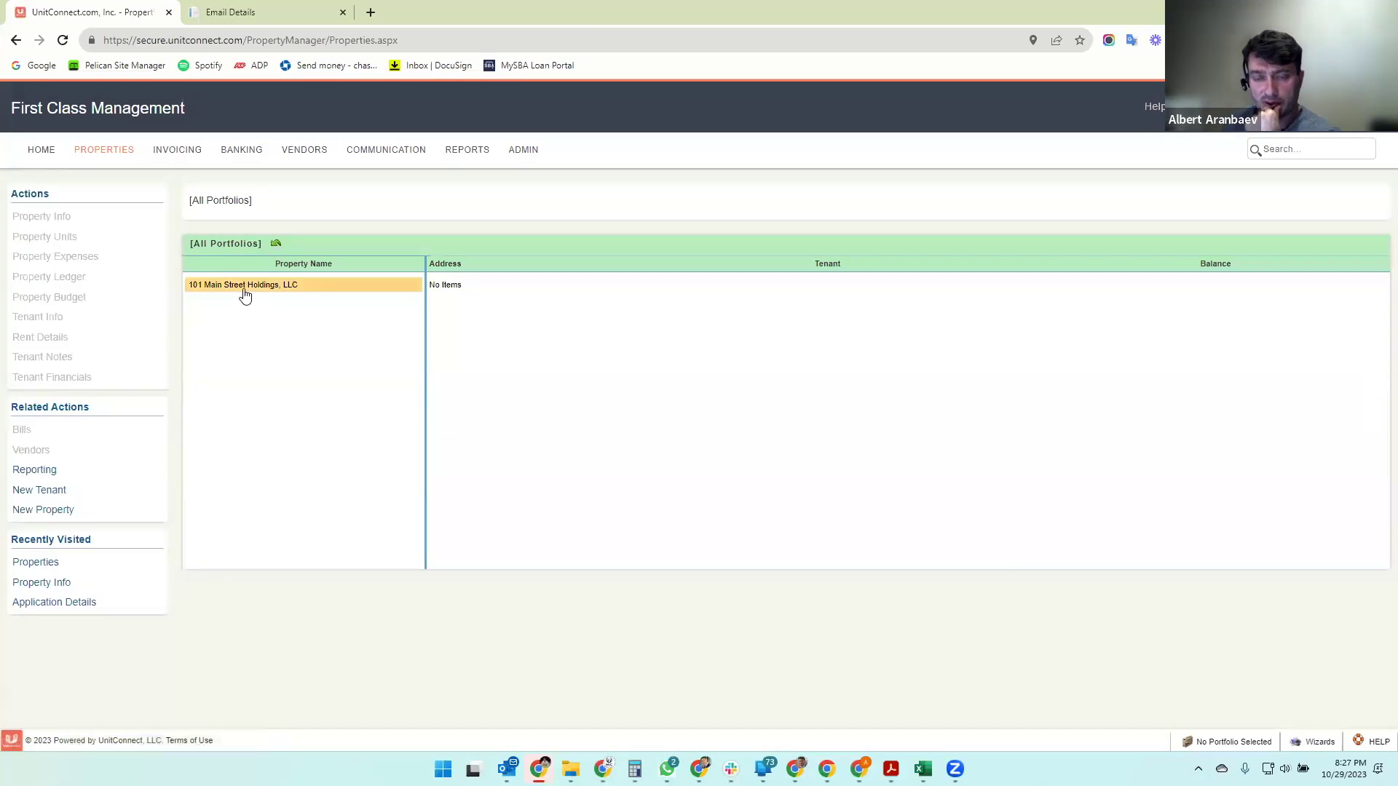
click(245, 285)
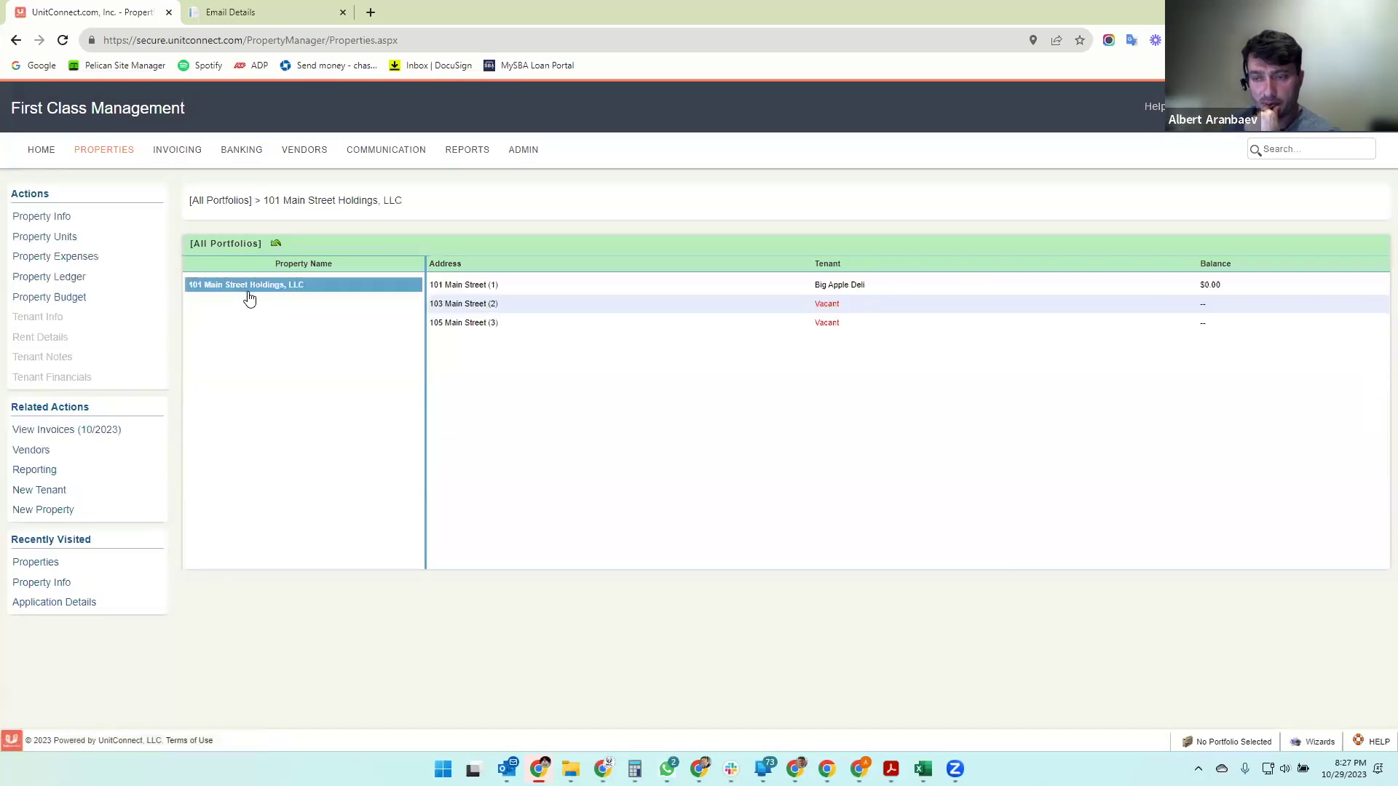
click(850, 286)
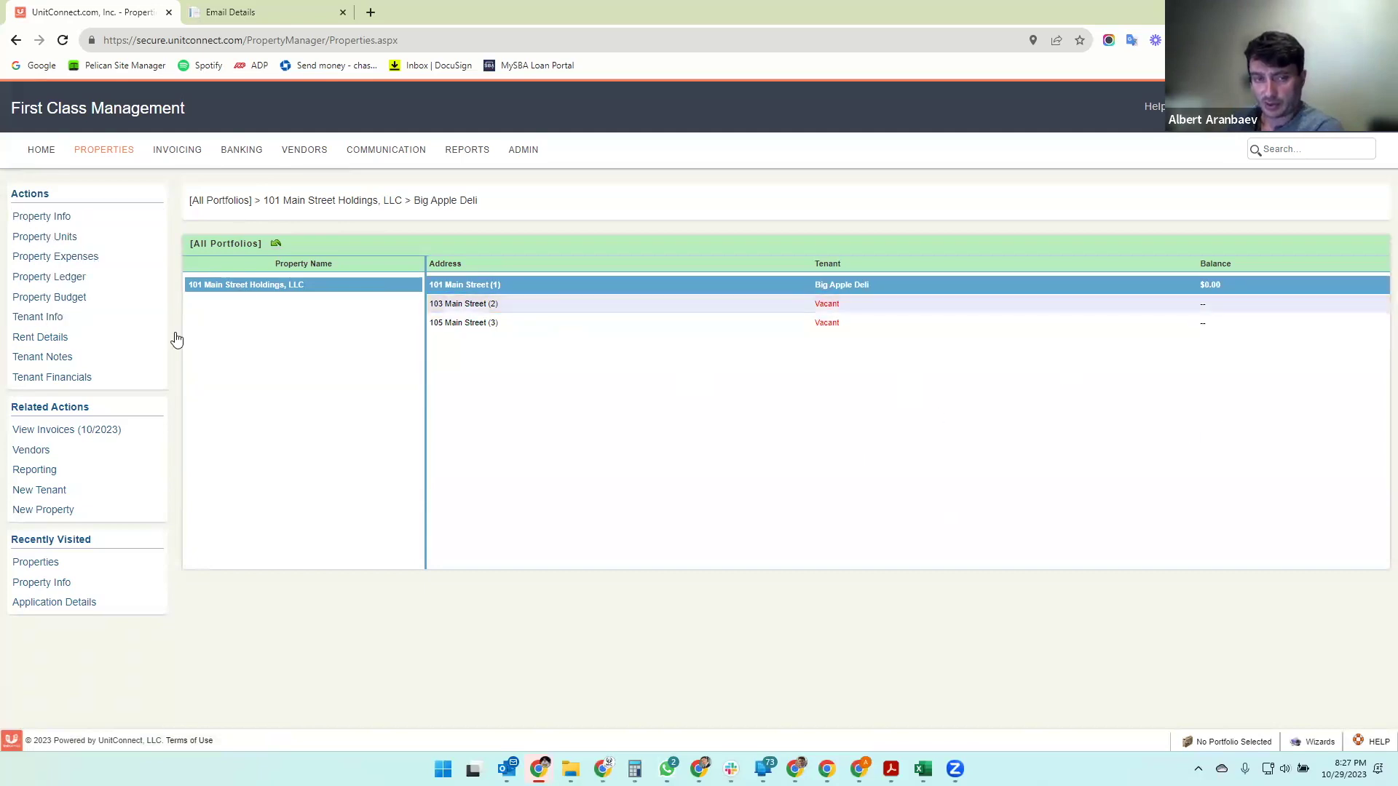
click(38, 320)
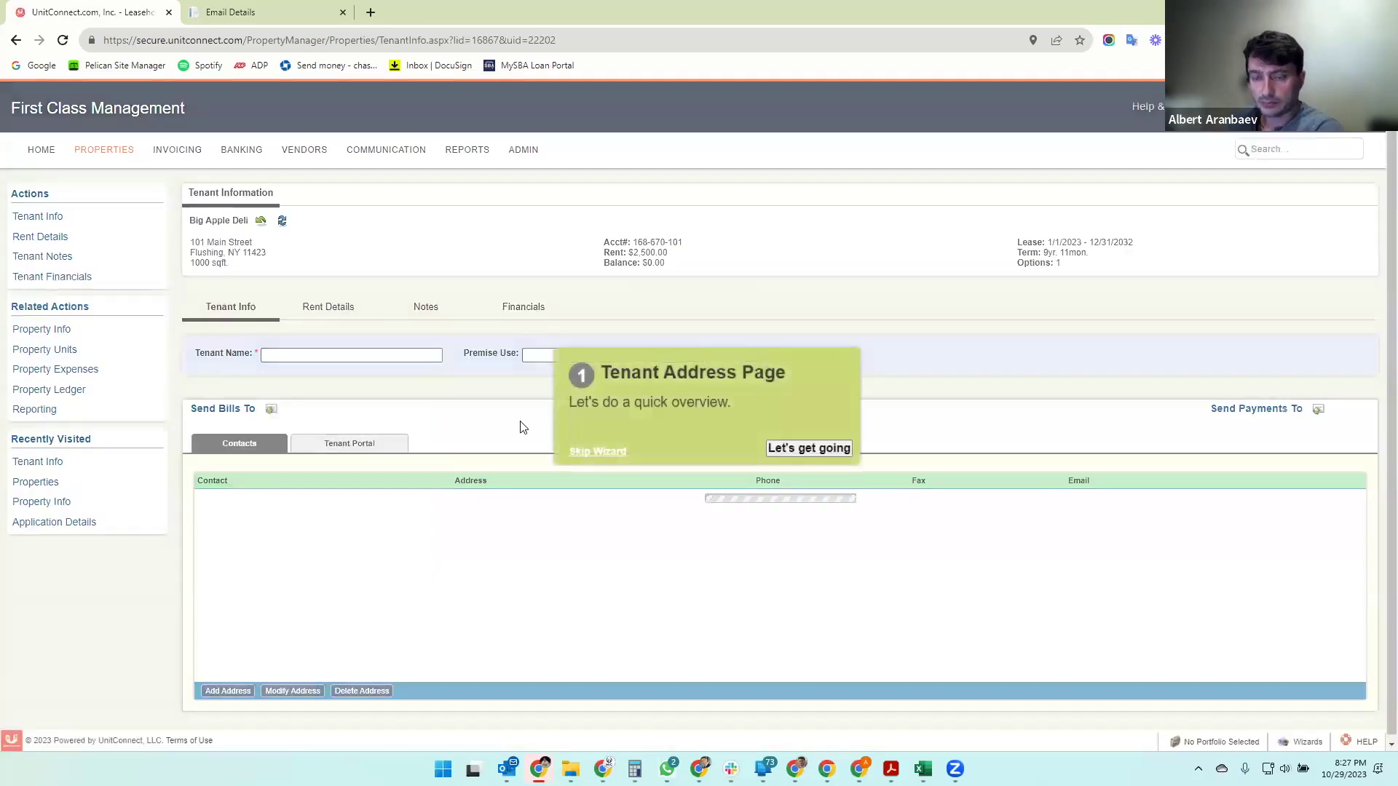
- Skip the overview and start a new contact: tenant's name, title 'Tenant Home Address', street address
click(598, 452)
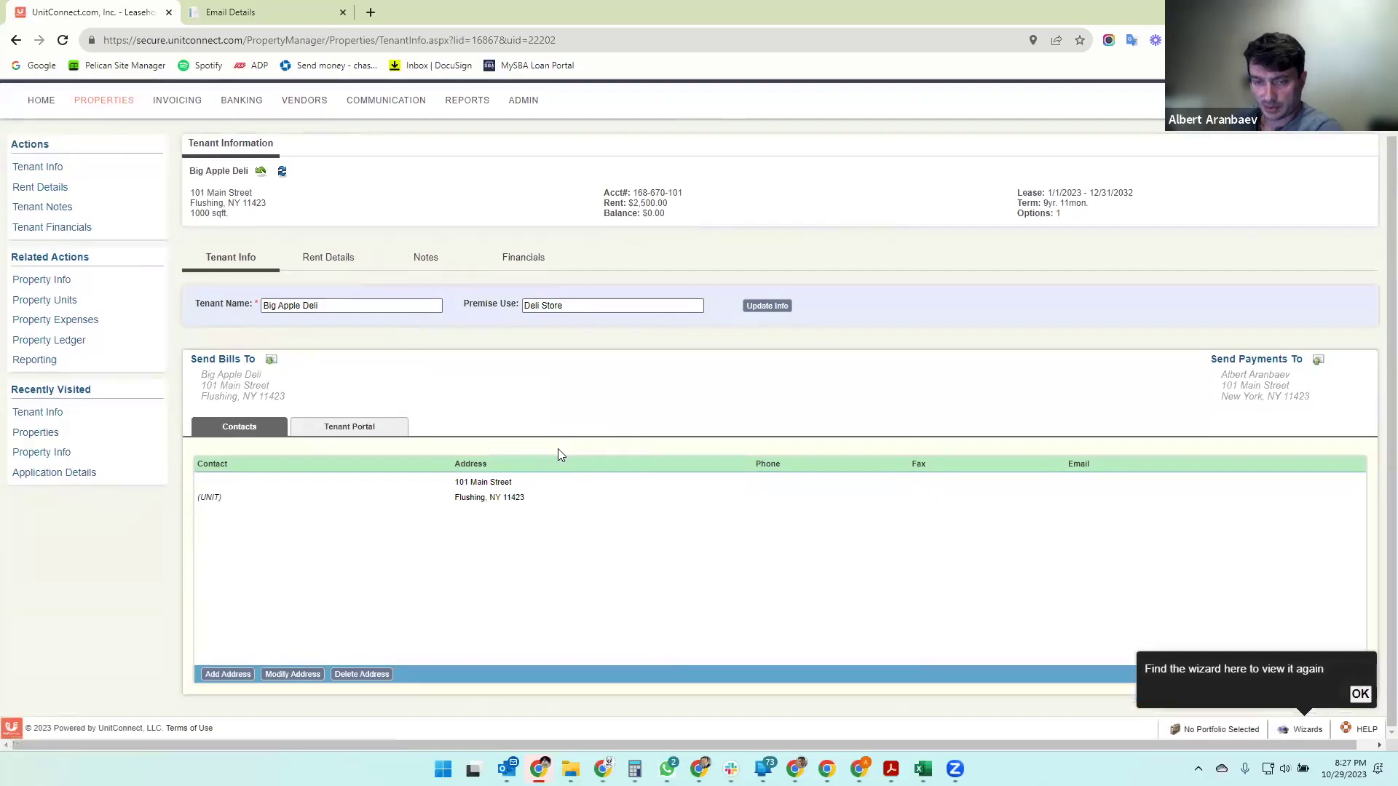
click(509, 502)
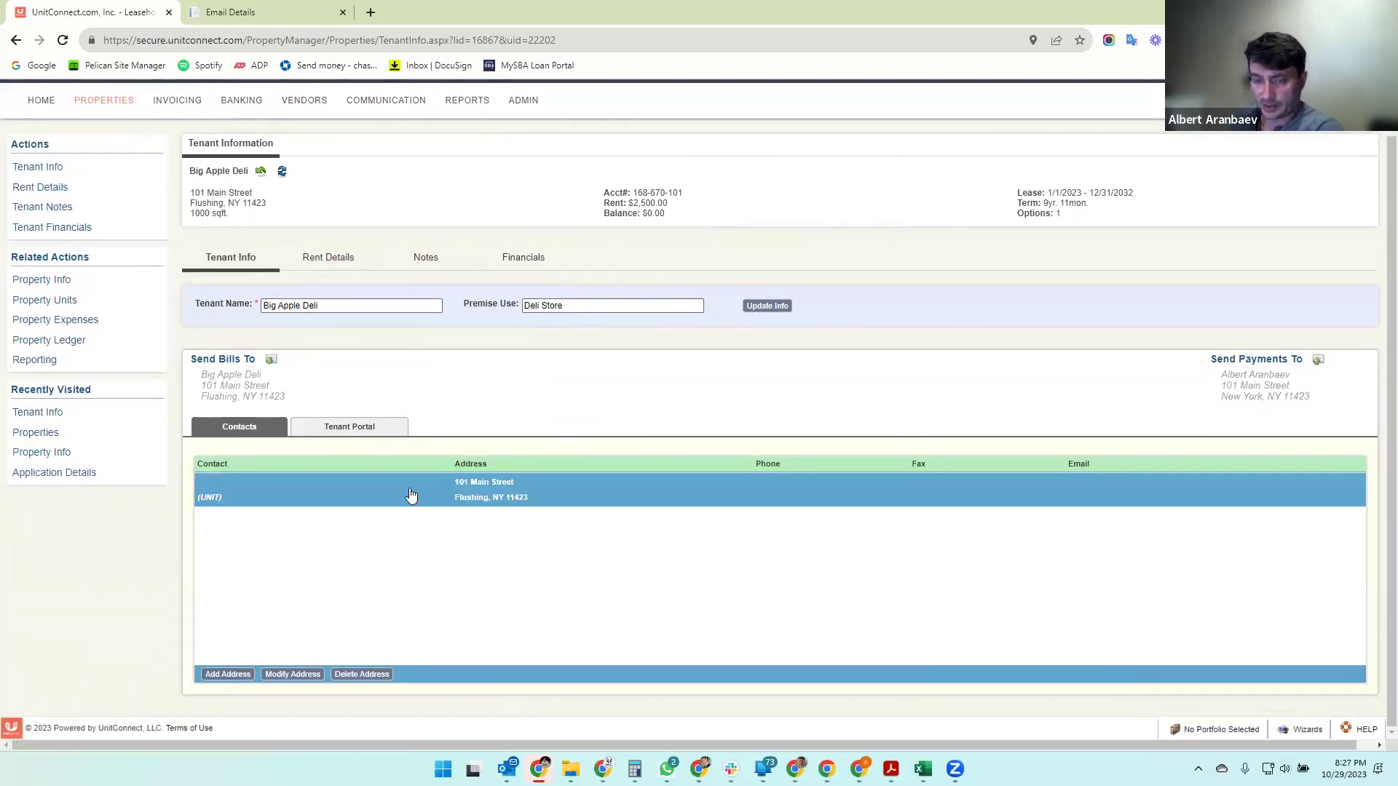
click(226, 675)
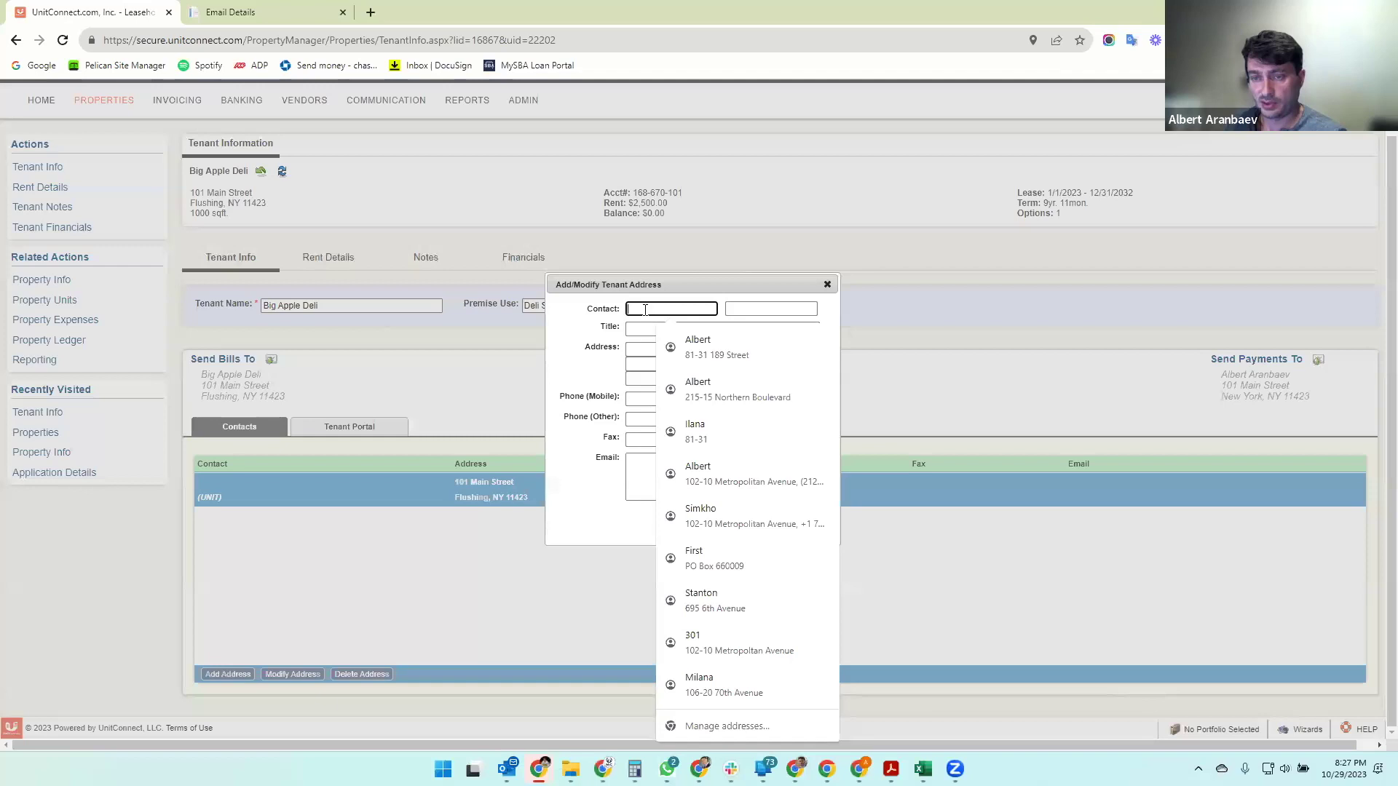
text(John)
key(Tab)
text(Smith)
key(Tab)
text(Tenant Home Addres)
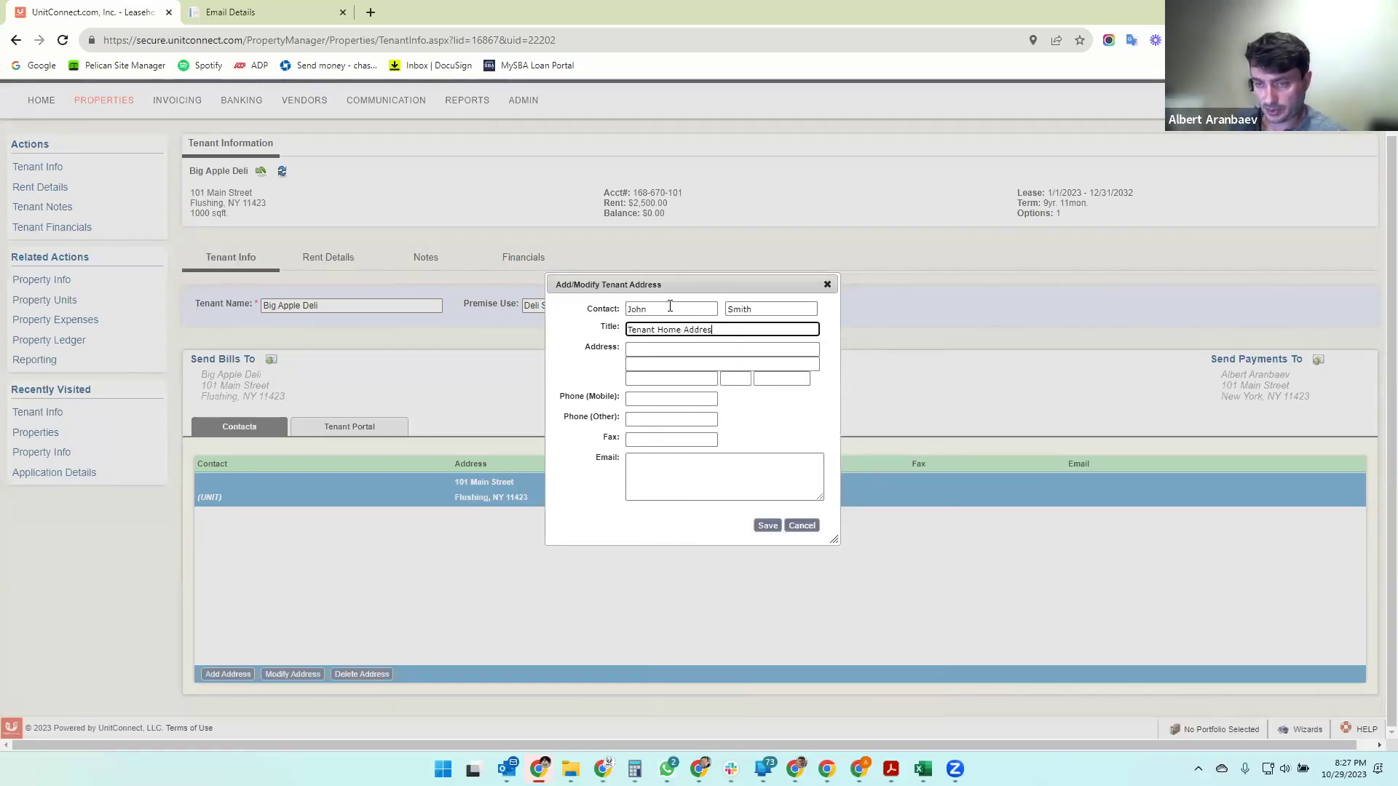
text(s)
key(Tab)
text(250 A)
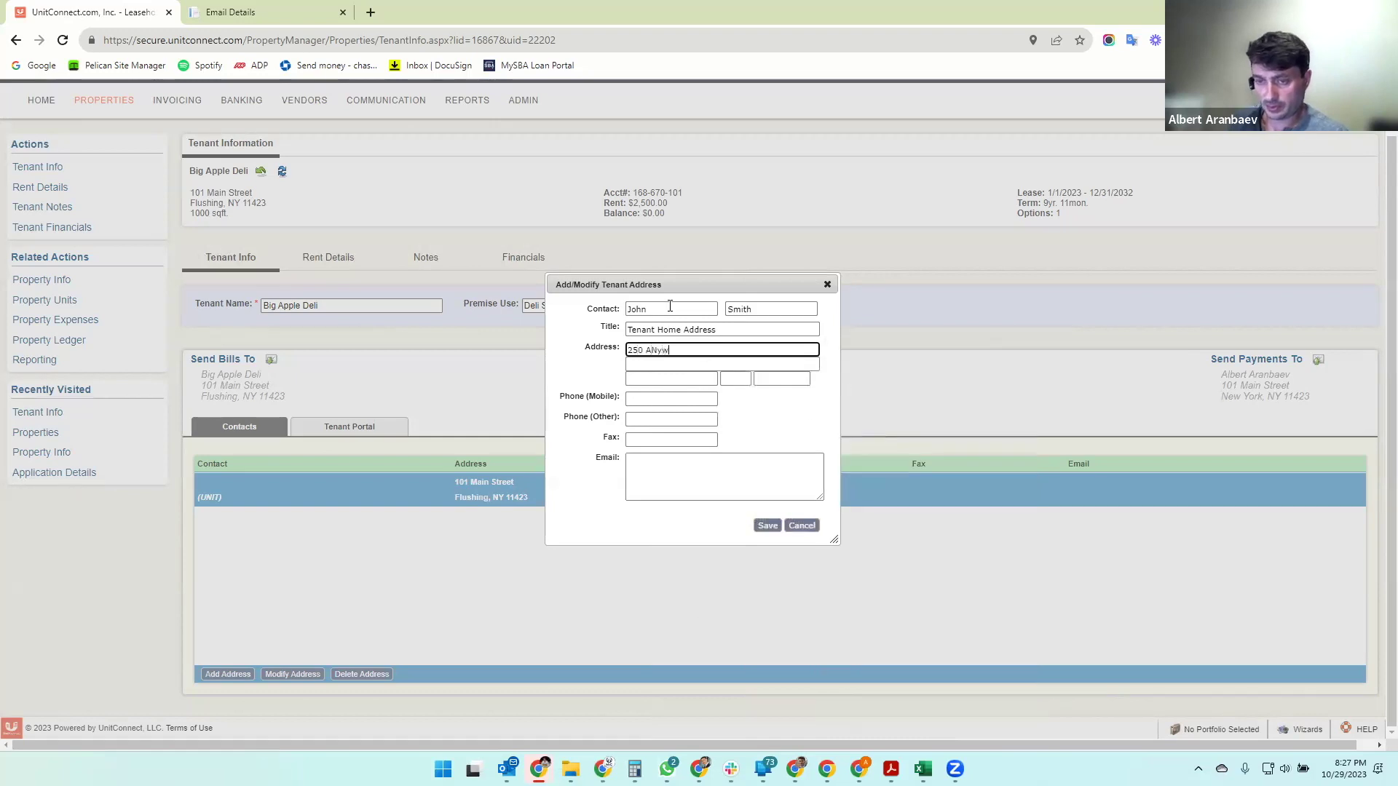
text(nyplace Street)
key(Tab)
- Fill in the contact's city, state, ZIP, phone numbers and e-mail, then save it
key(Tab)
text(New York)
key(Tab)
text(NY)
key(Tab)
text(11234)
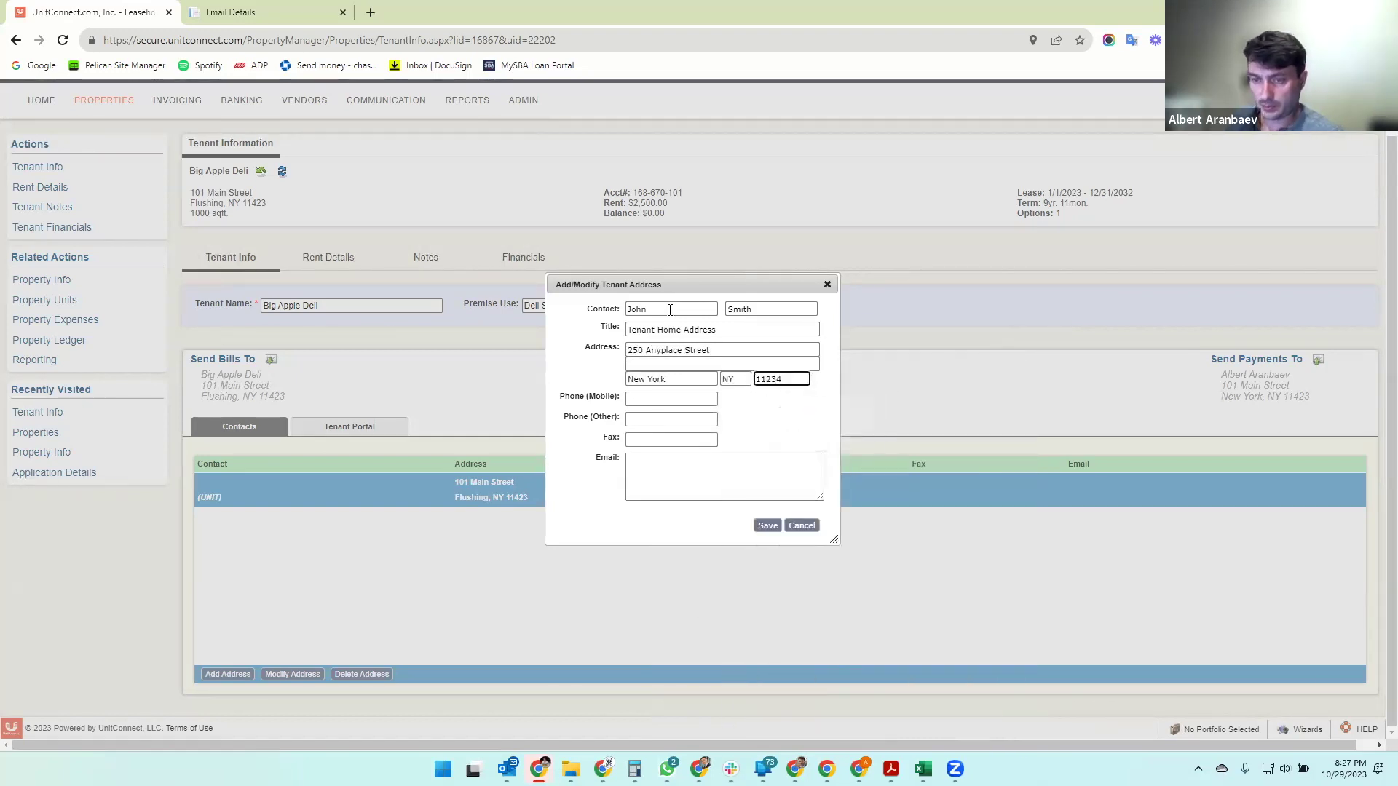
click(630, 400)
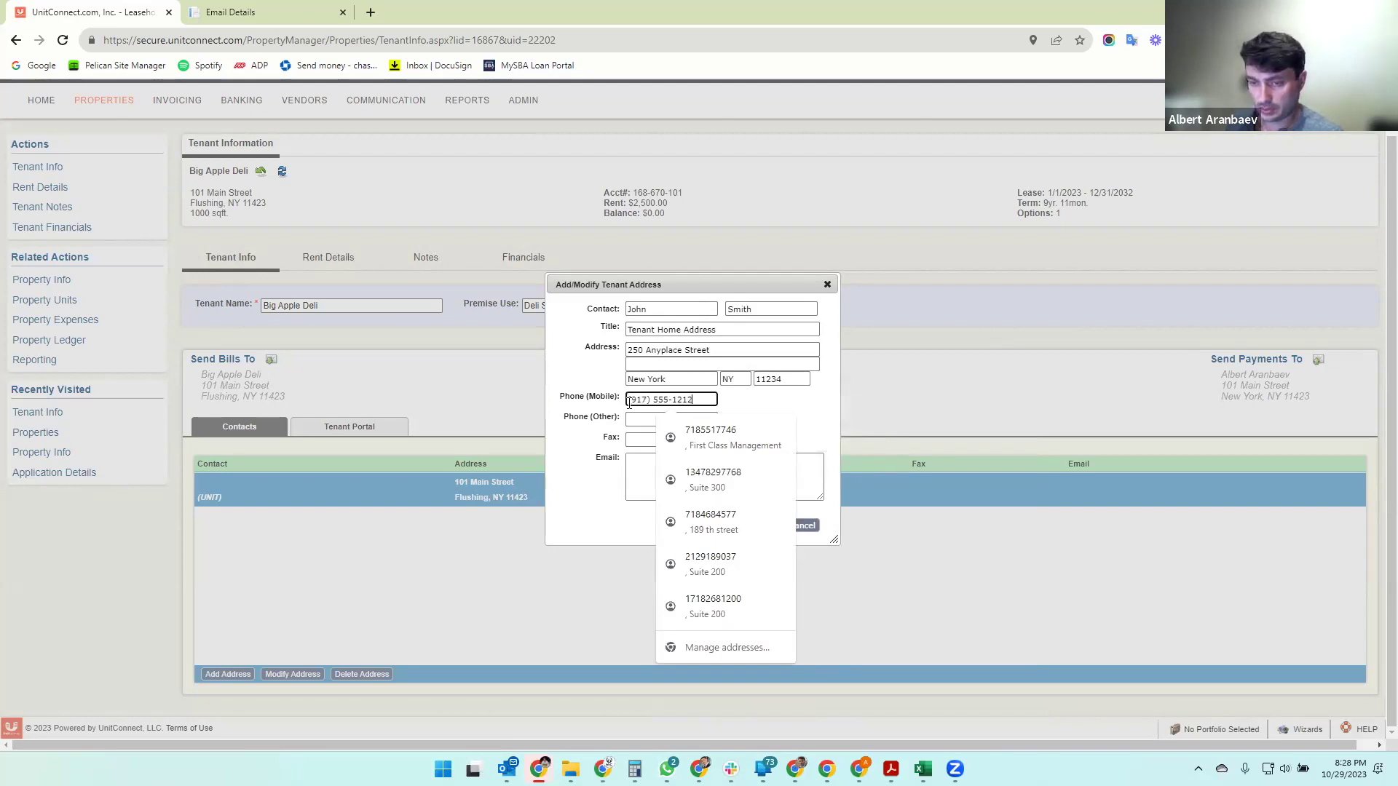
key(Tab)
text(212) 555-)
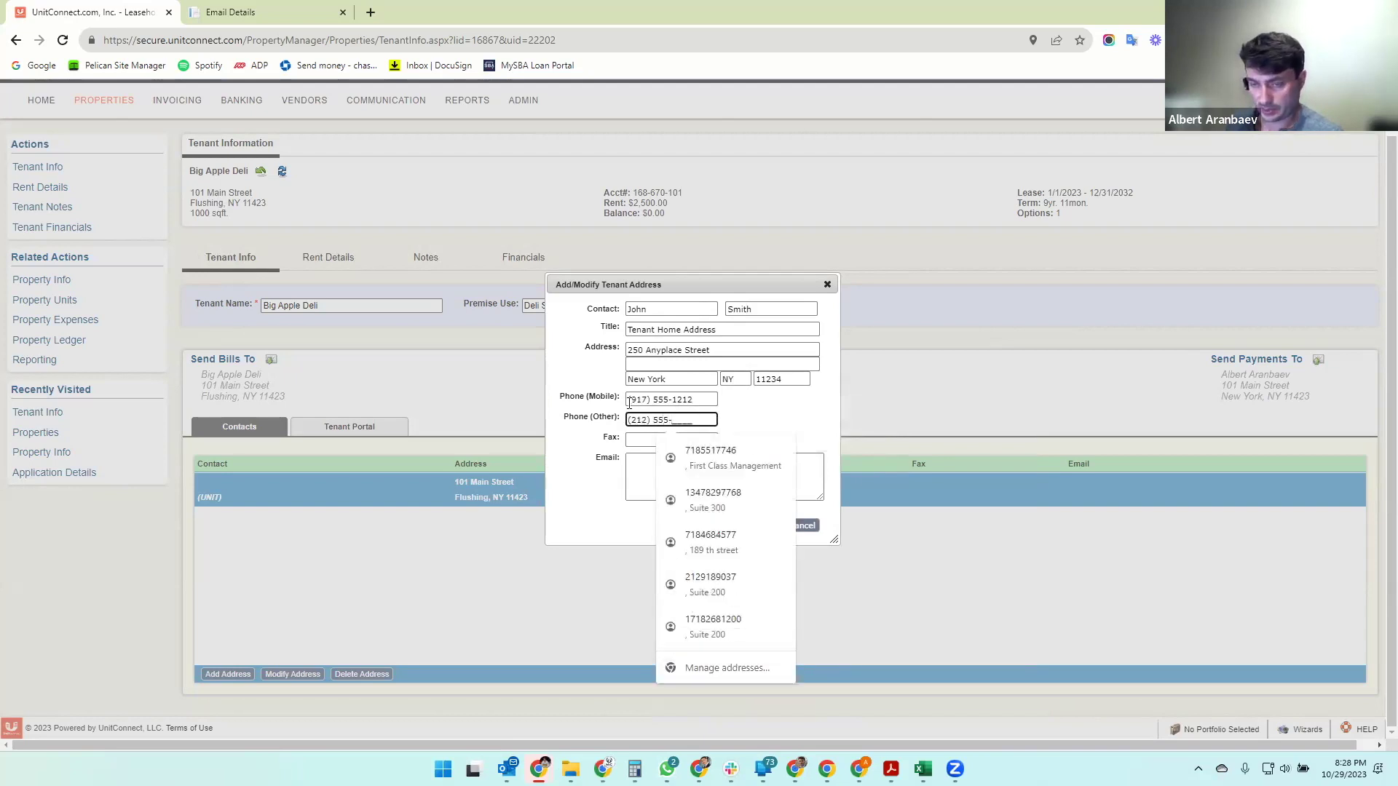
text(1212)
key(Tab)
key(Tab)
click(767, 525)
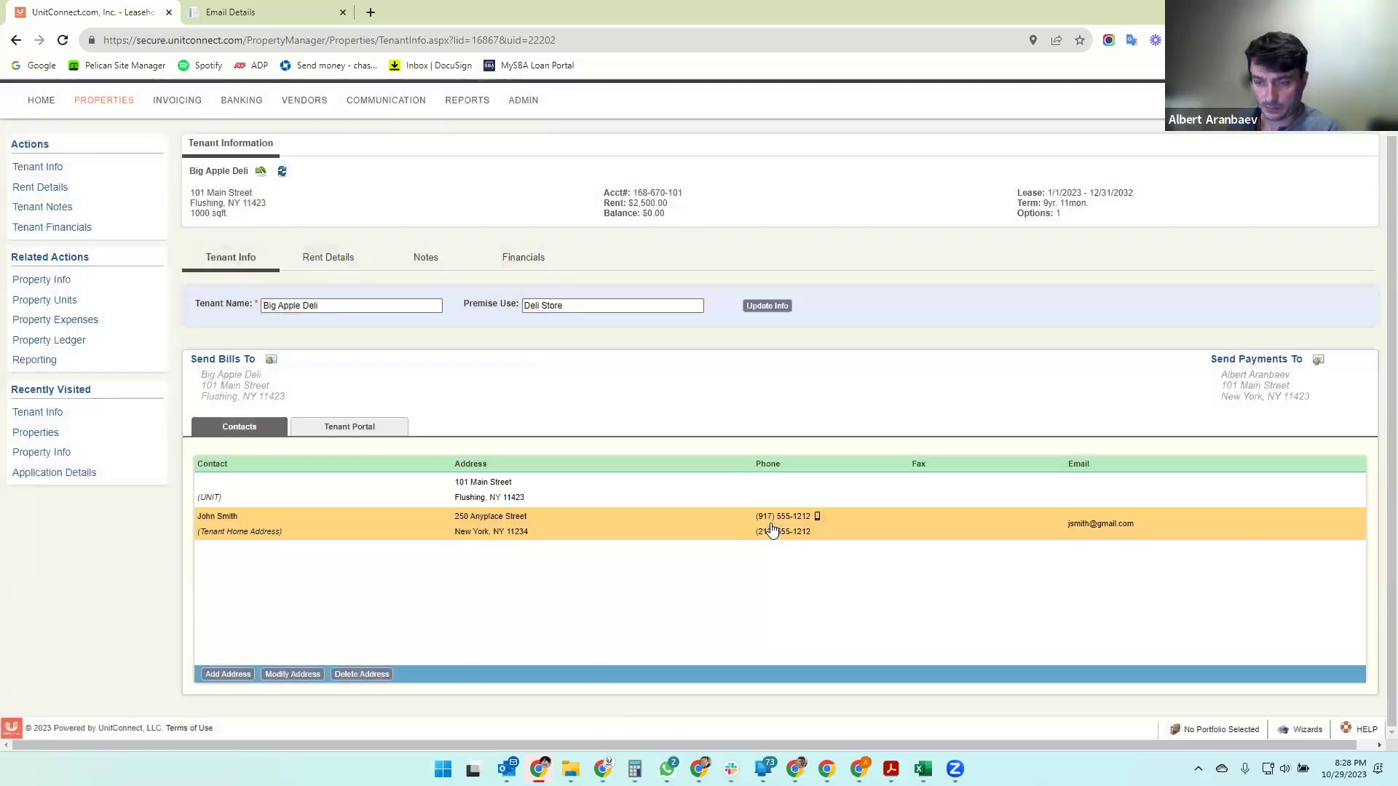
click(571, 536)
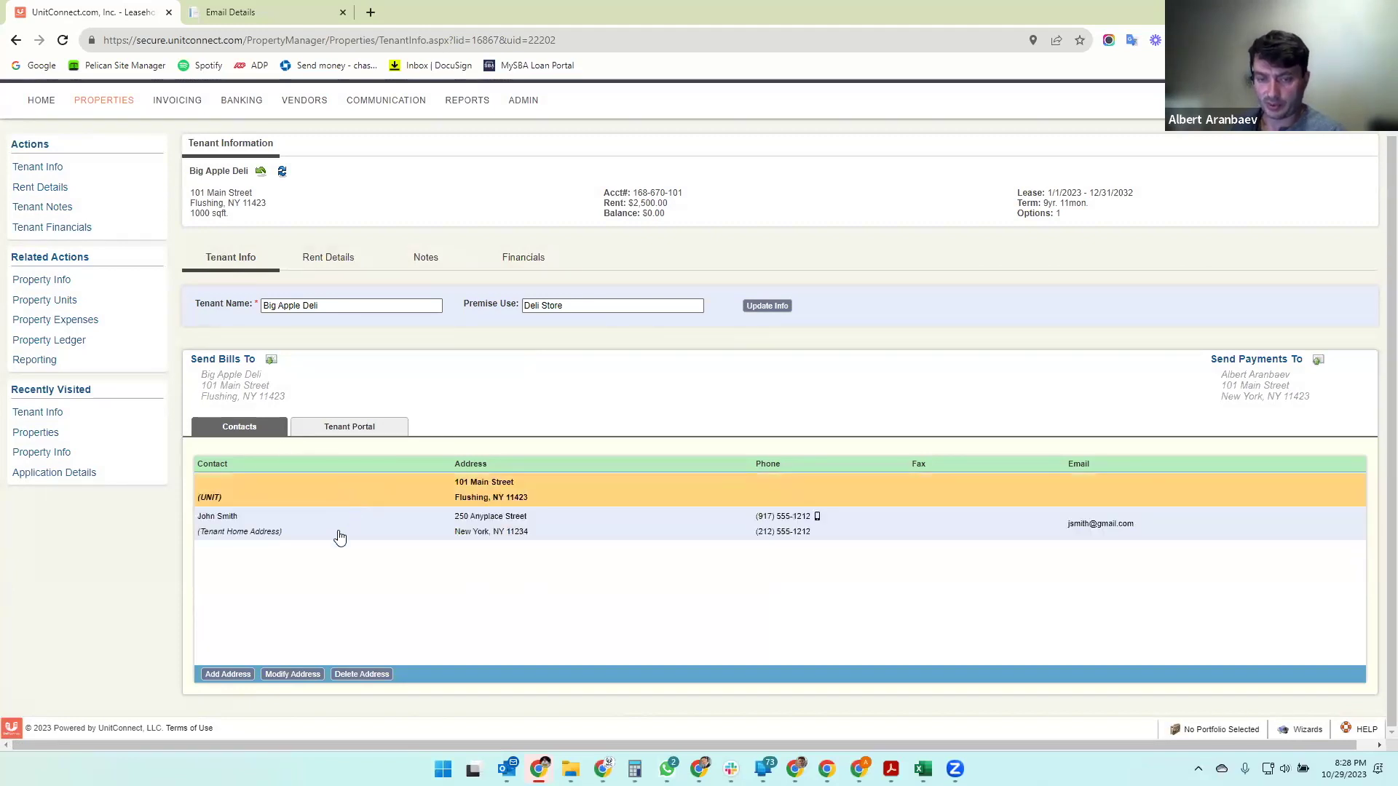
- Send Big Apple Deli's bills to the Tenant Home Address contact
click(270, 359)
click(271, 362)
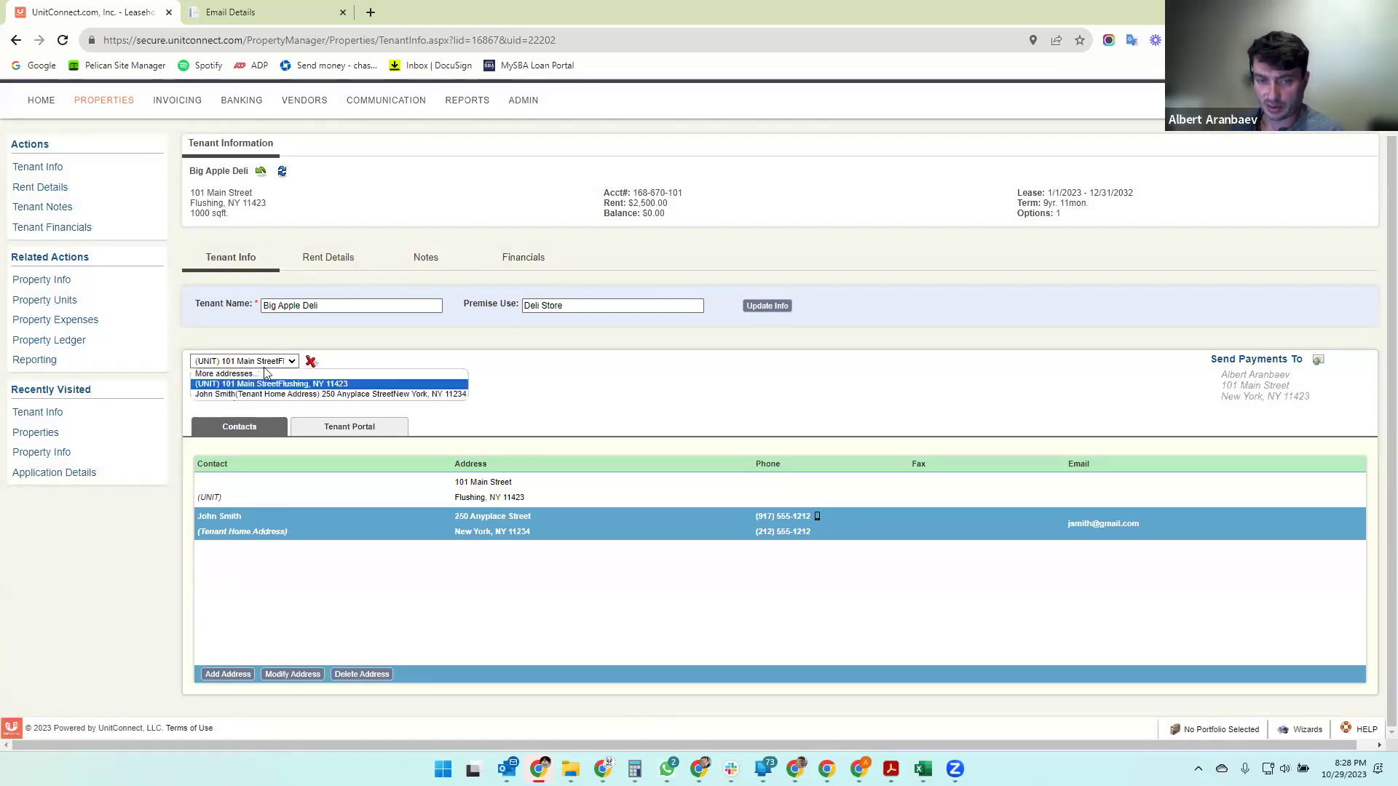
click(297, 395)
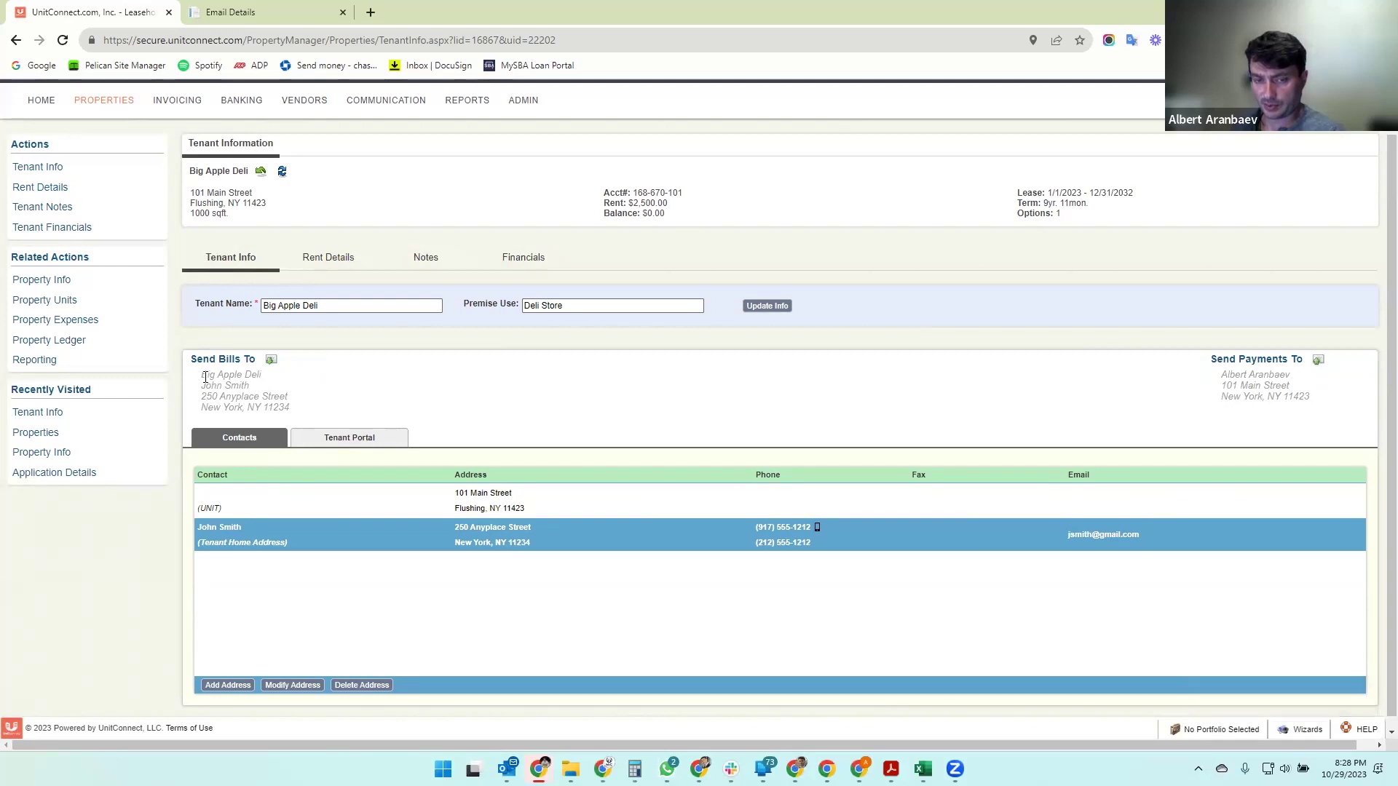
click(211, 543)
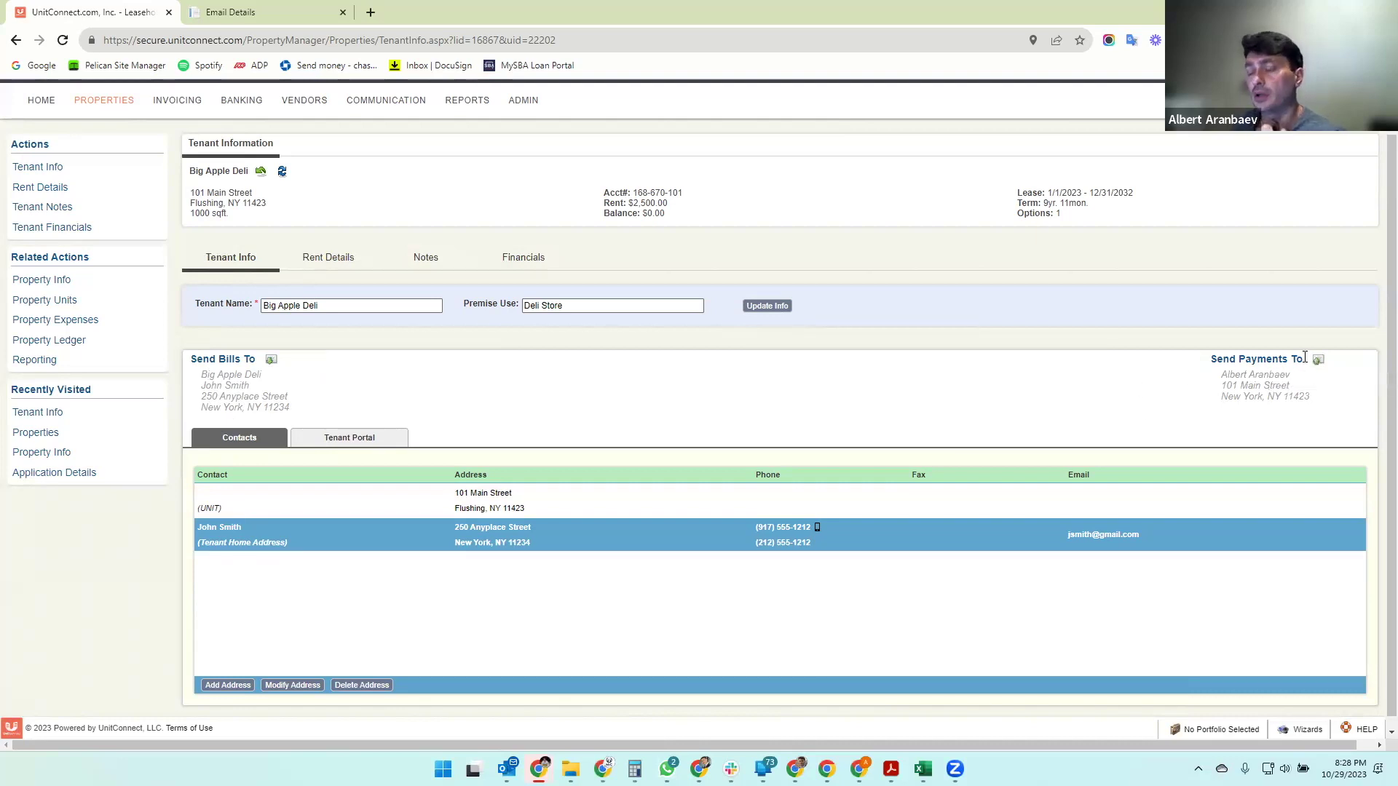
- Send Big Apple Deli's payments to the owner at 101 Main Street
click(1318, 359)
click(1313, 362)
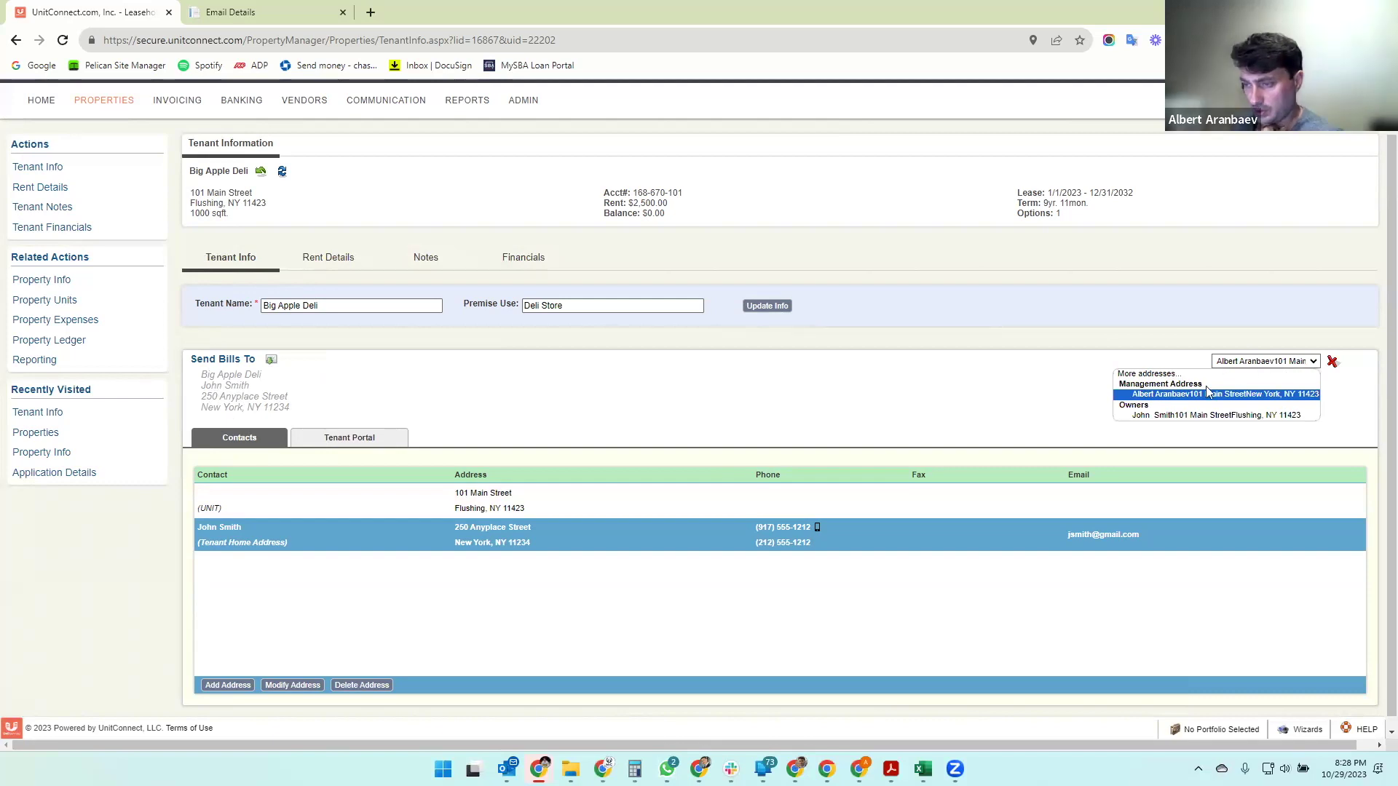
click(1186, 419)
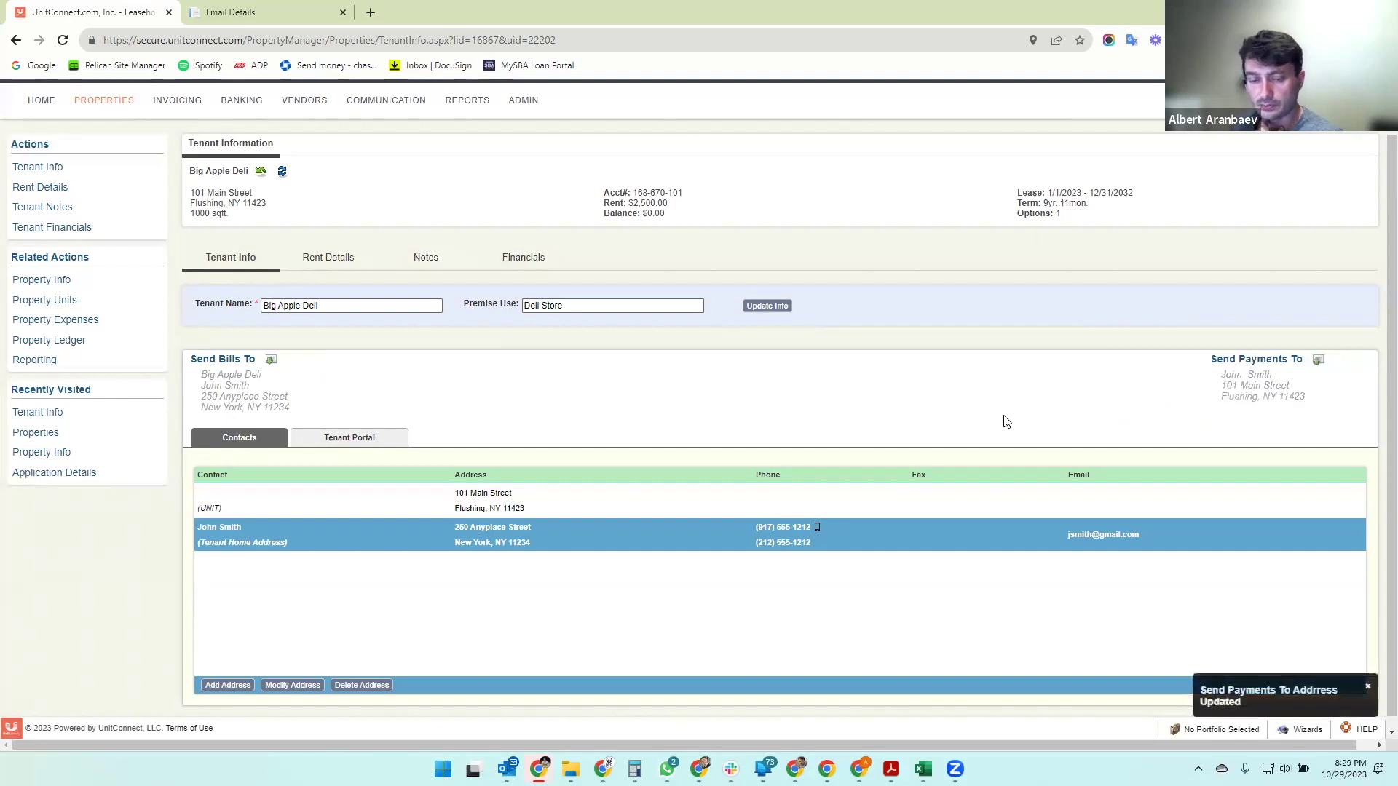
scroll(1005, 421, down, 1)
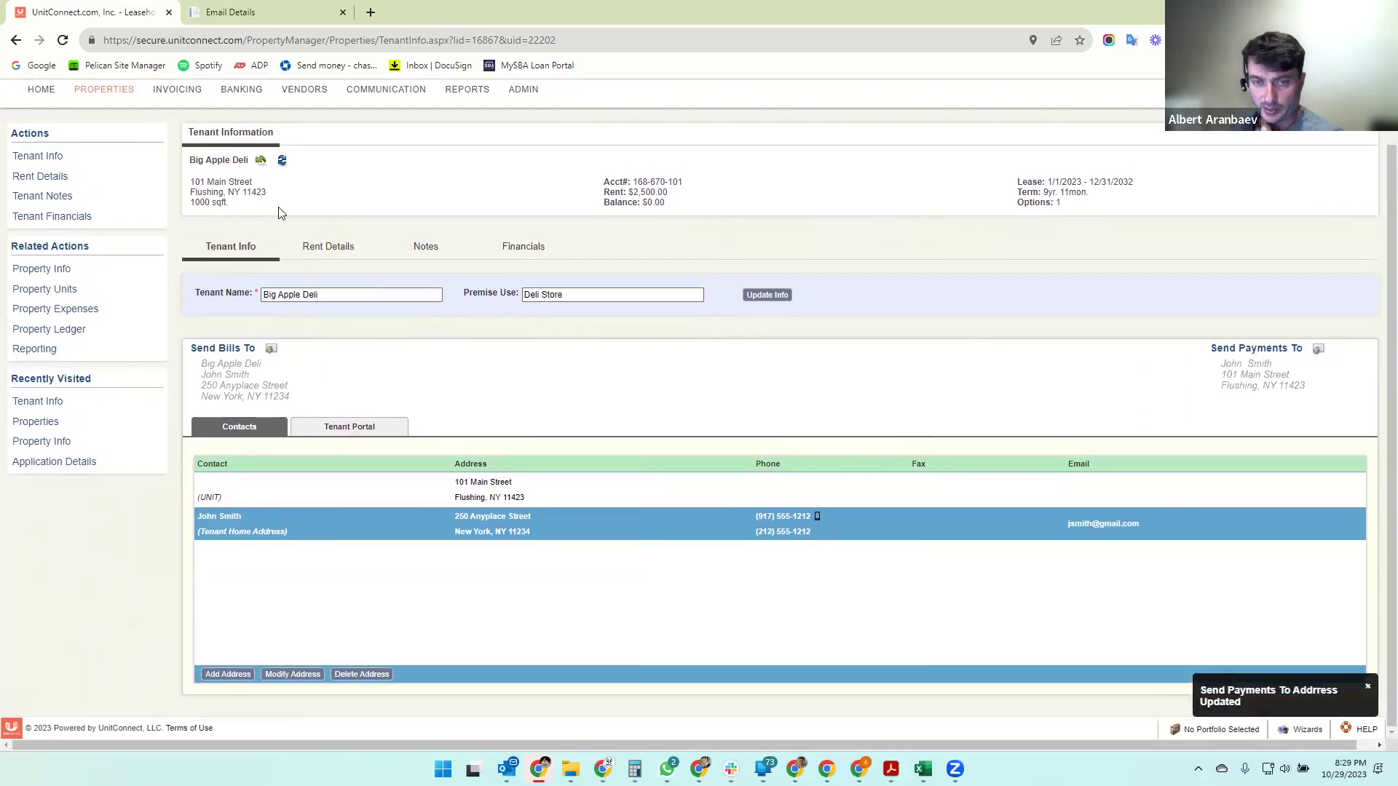
- Open the Rent Details tab, skip its walkthrough, and scroll through rents through 2037
click(328, 248)
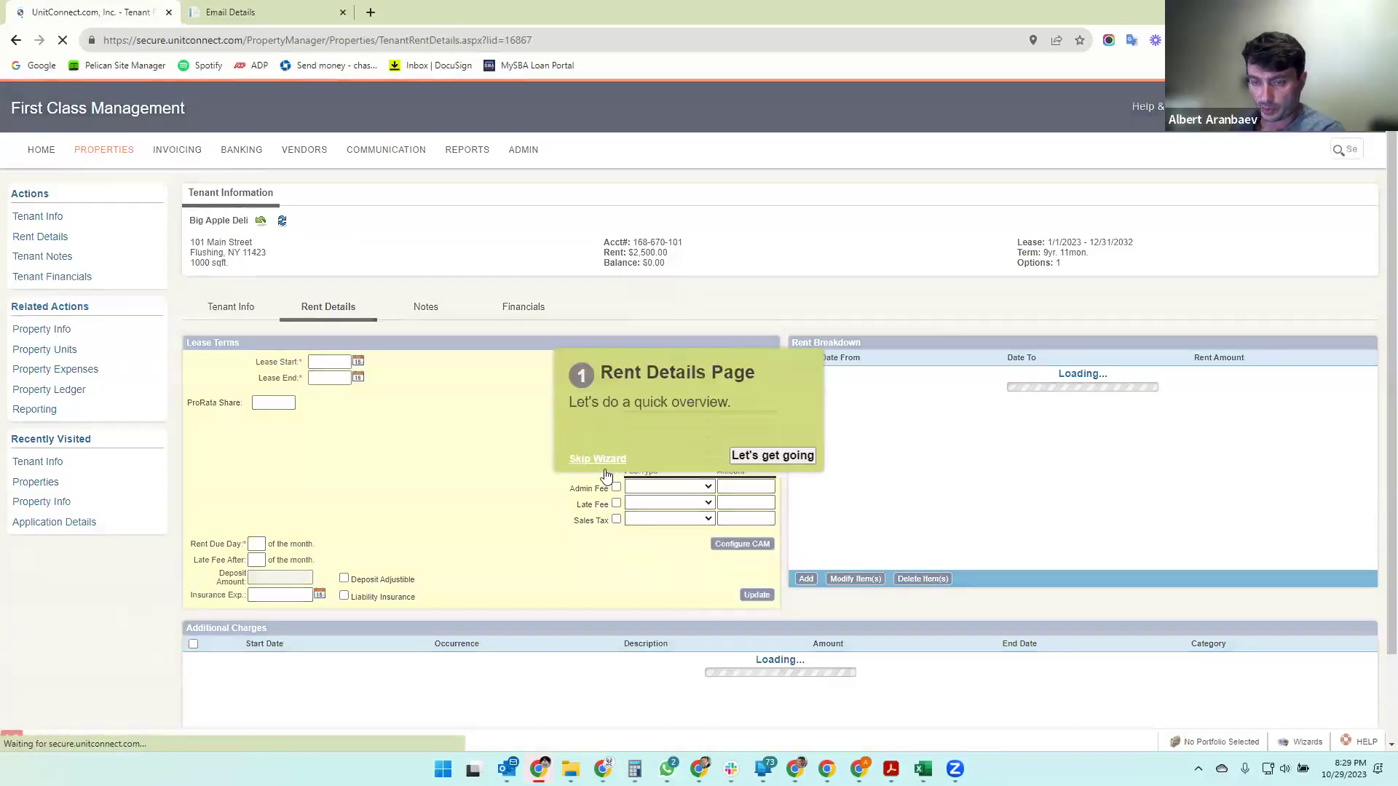
click(601, 460)
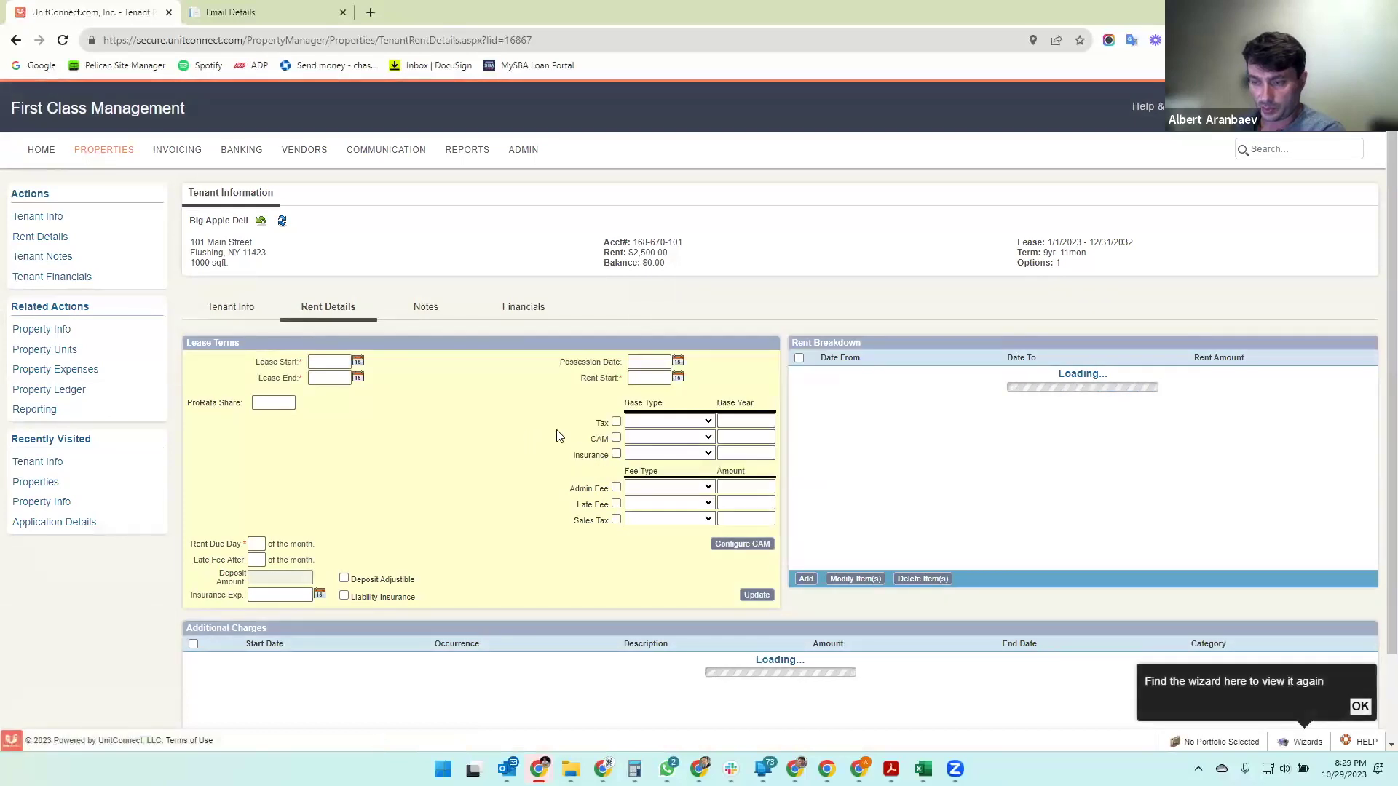
click(1361, 708)
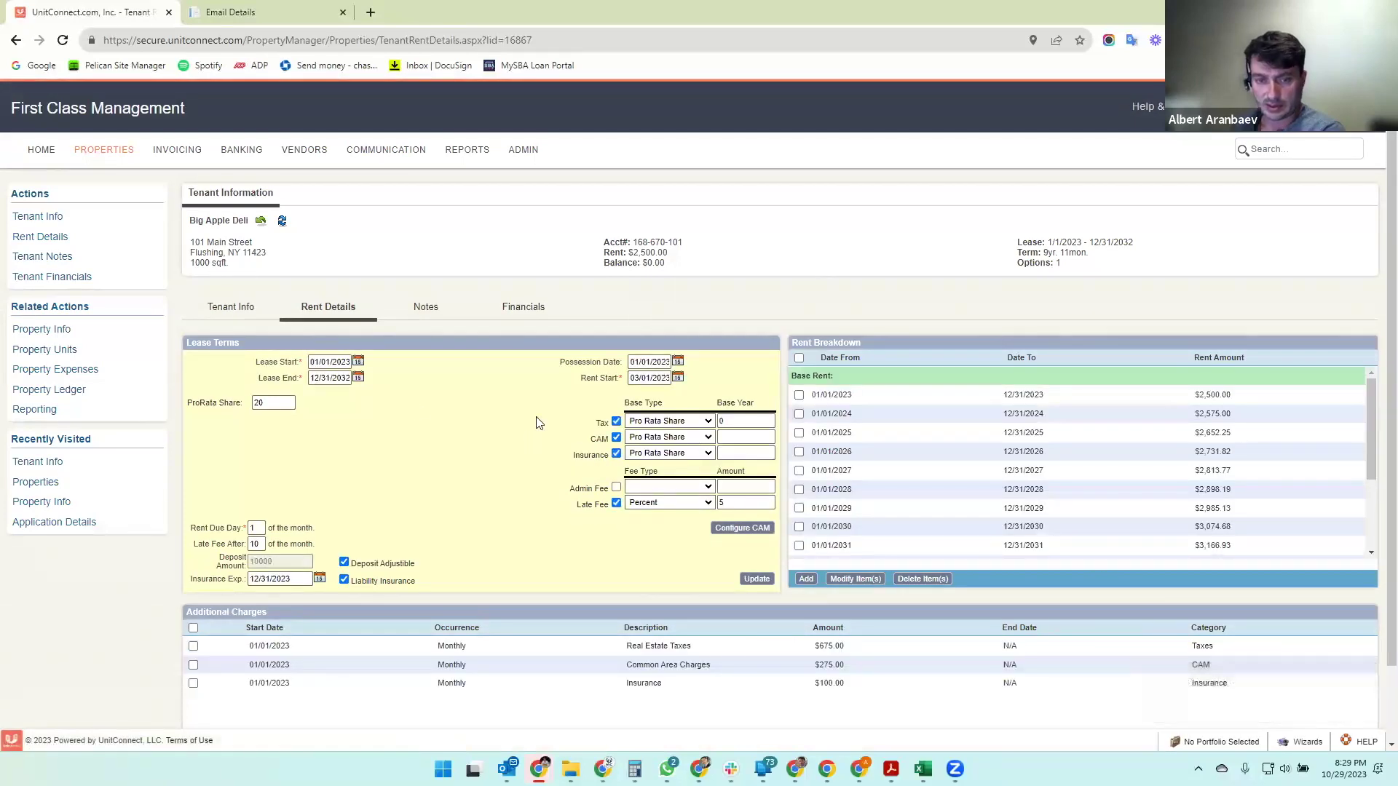
scroll(415, 412, down, 2)
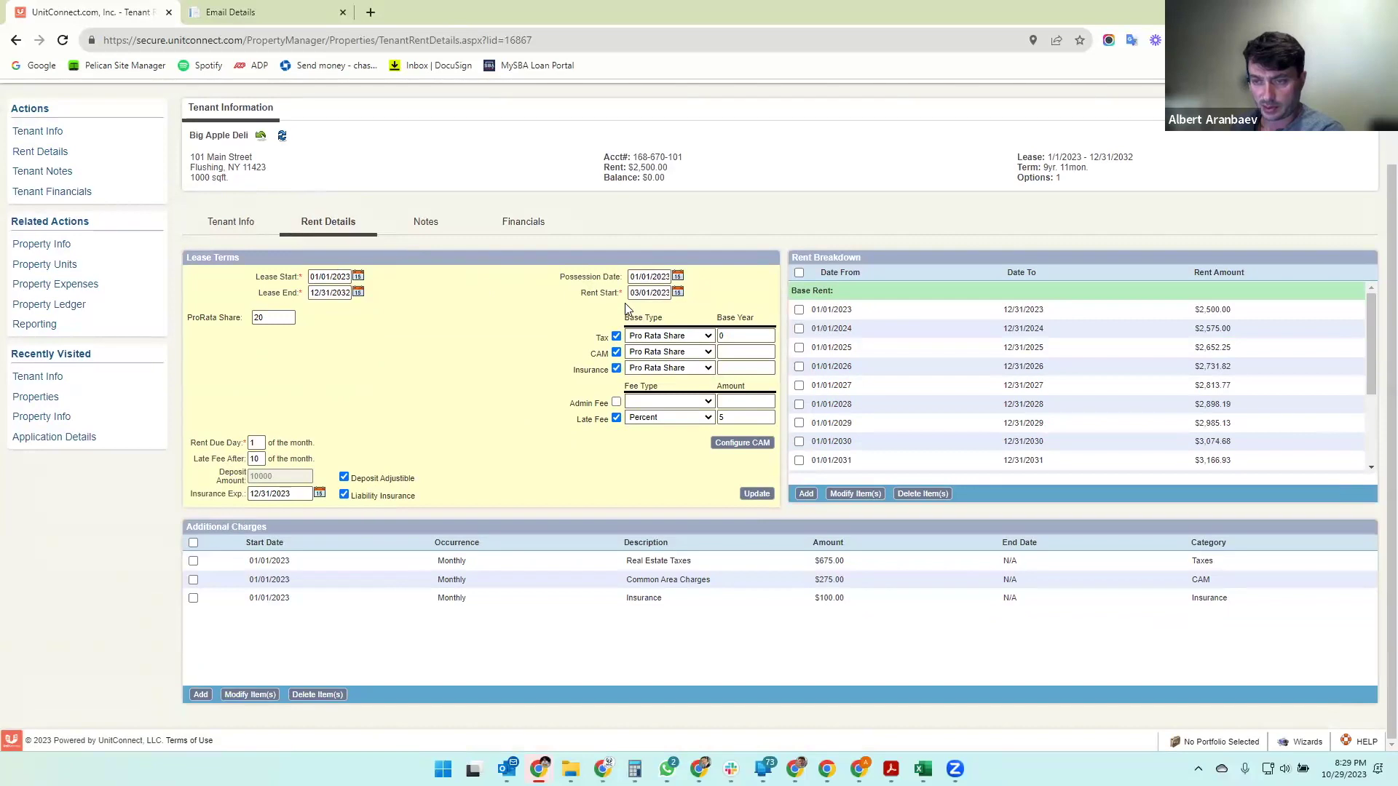
scroll(961, 338, down, 2)
scroll(953, 336, up, 2)
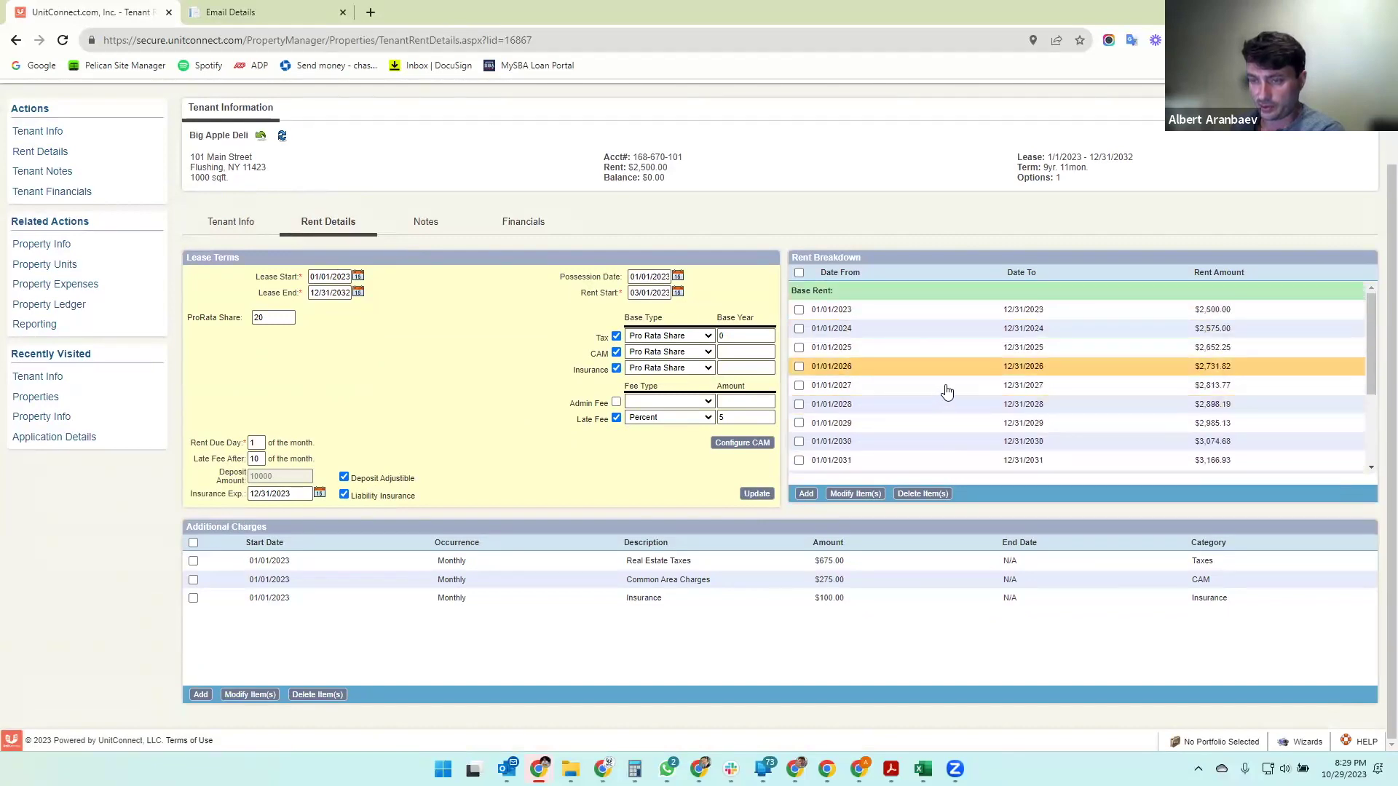
scroll(945, 393, down, 2)
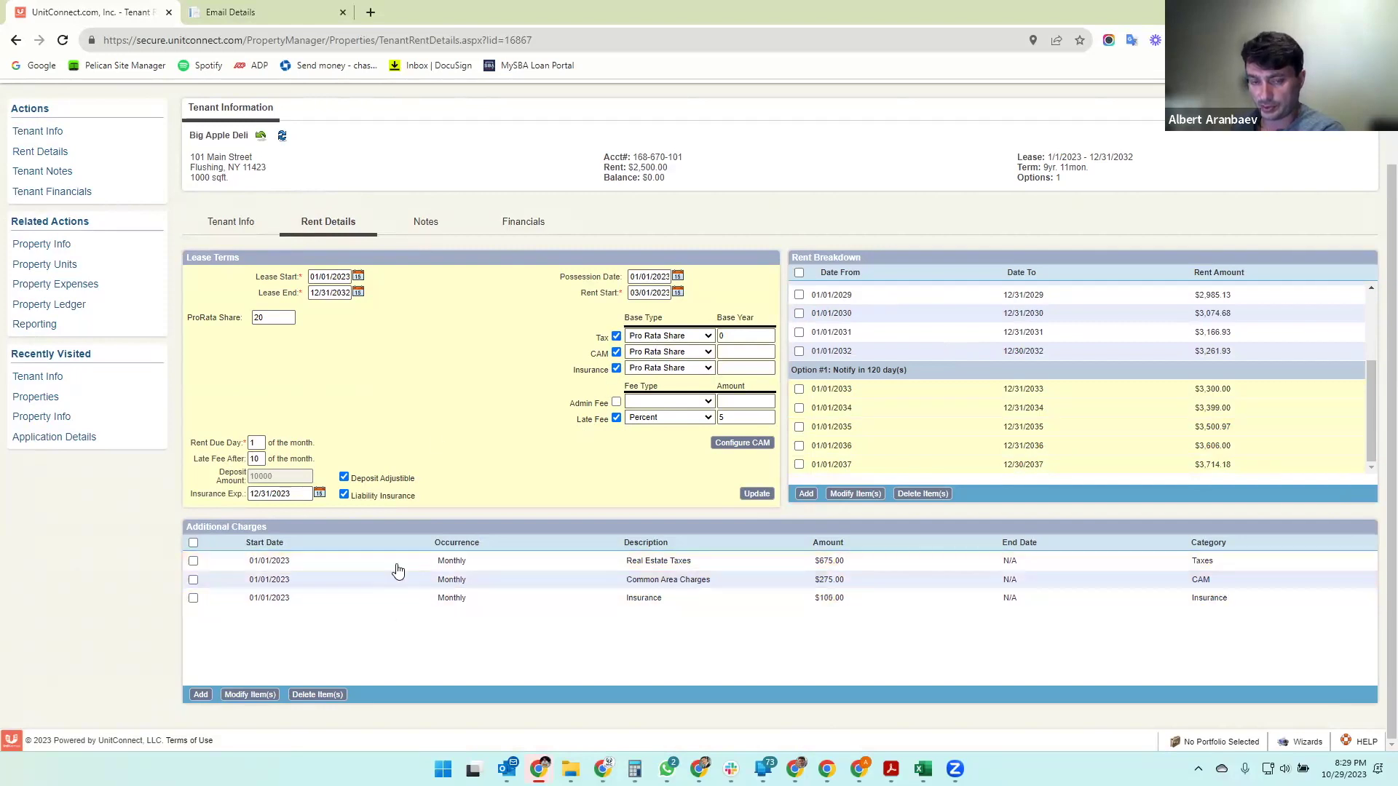
scroll(406, 609, up, 2)
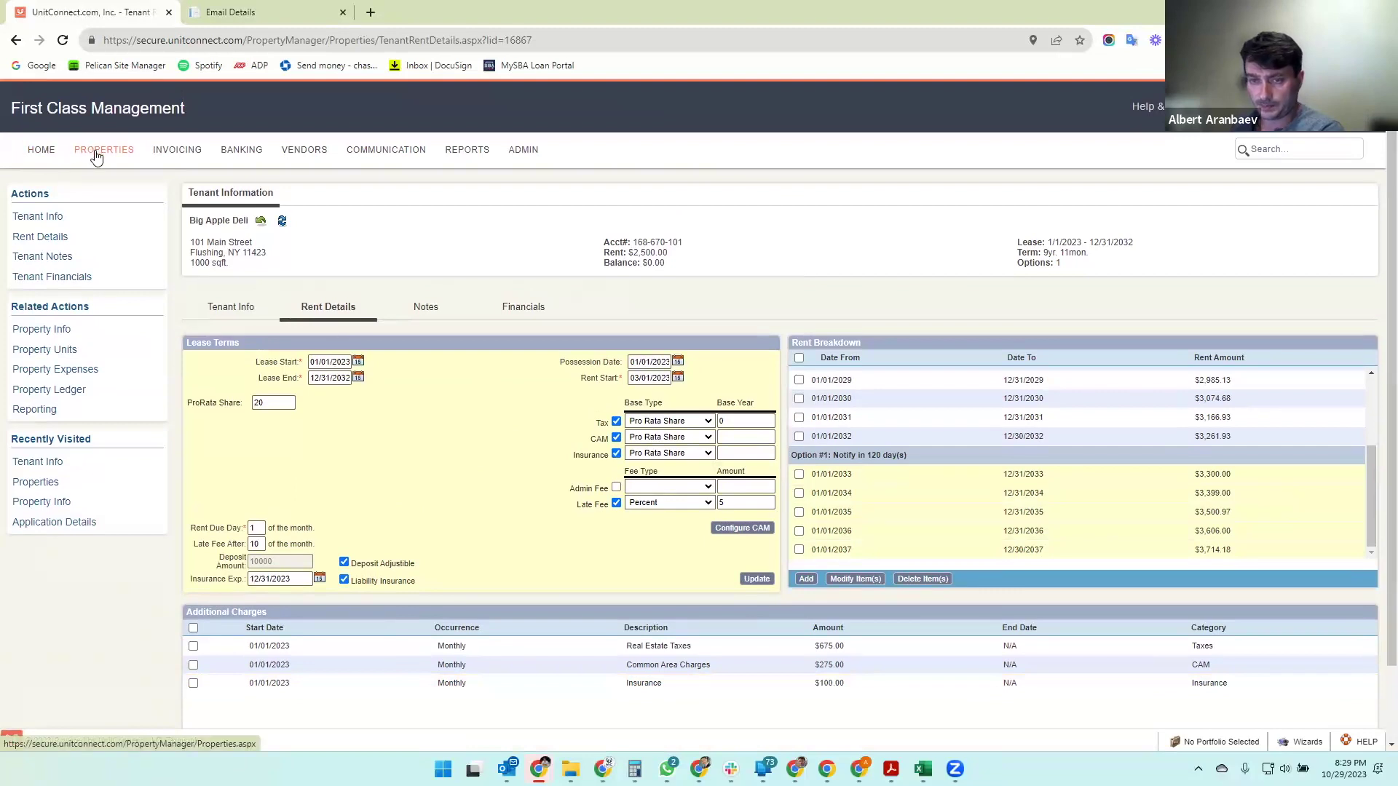
- Open Big Apple Deli's Notes tab and skip the notes page walkthrough
click(428, 308)
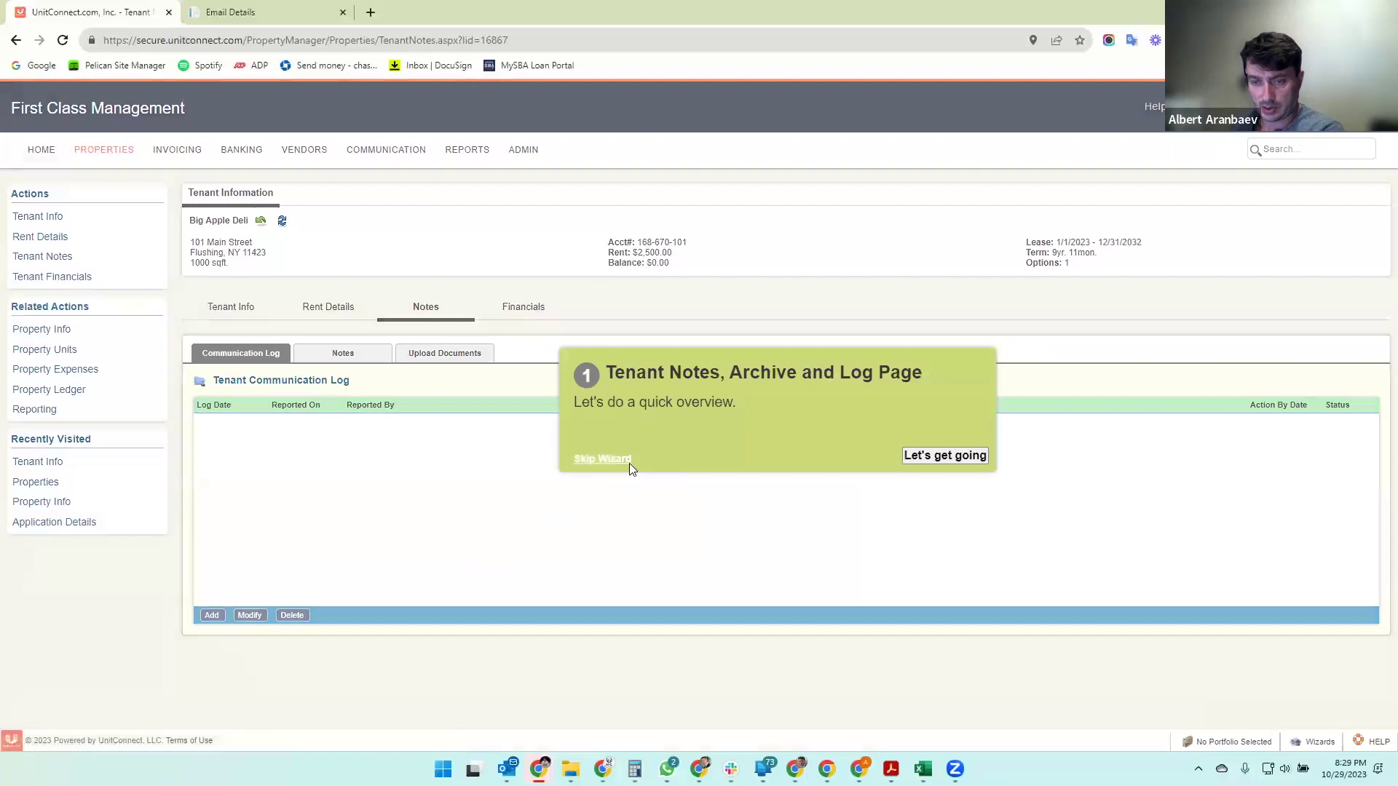
click(629, 464)
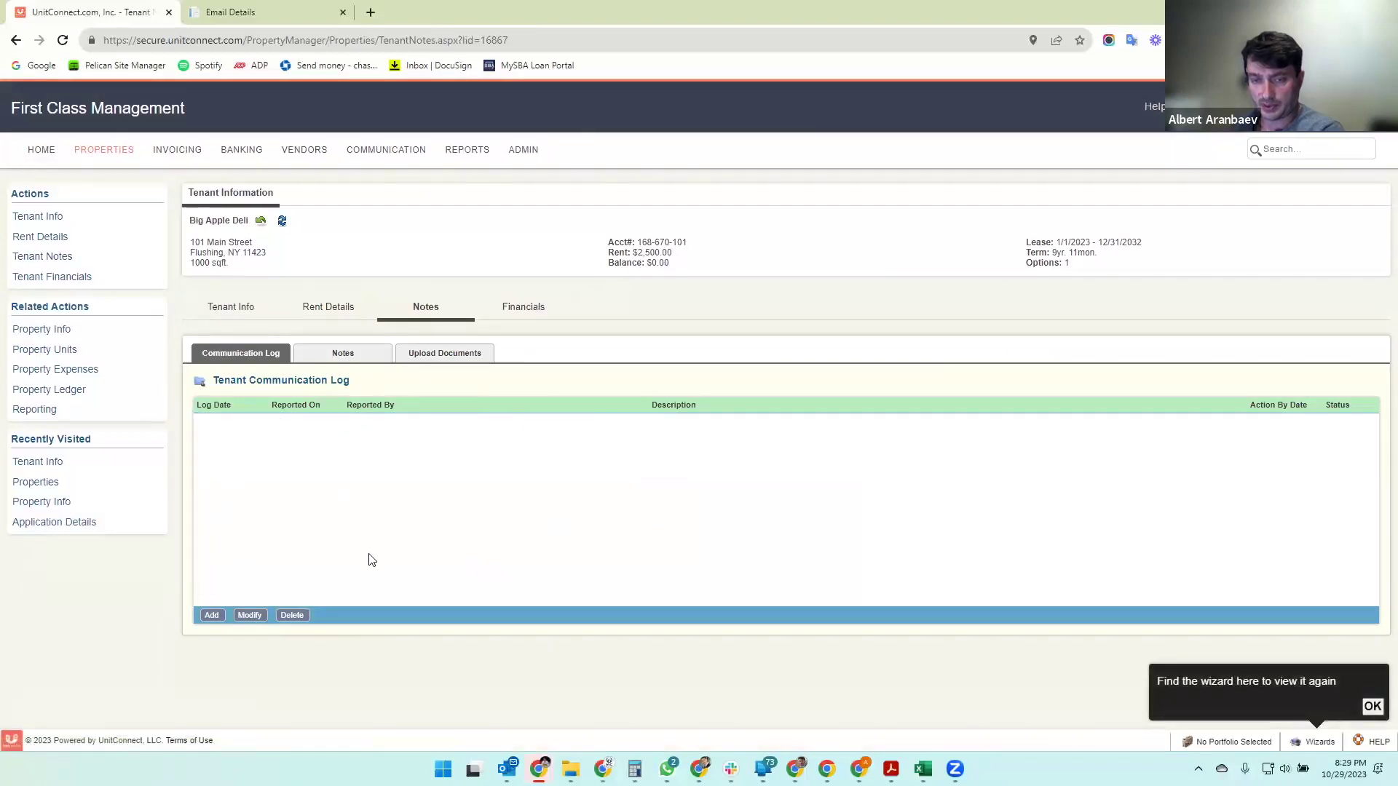
click(211, 616)
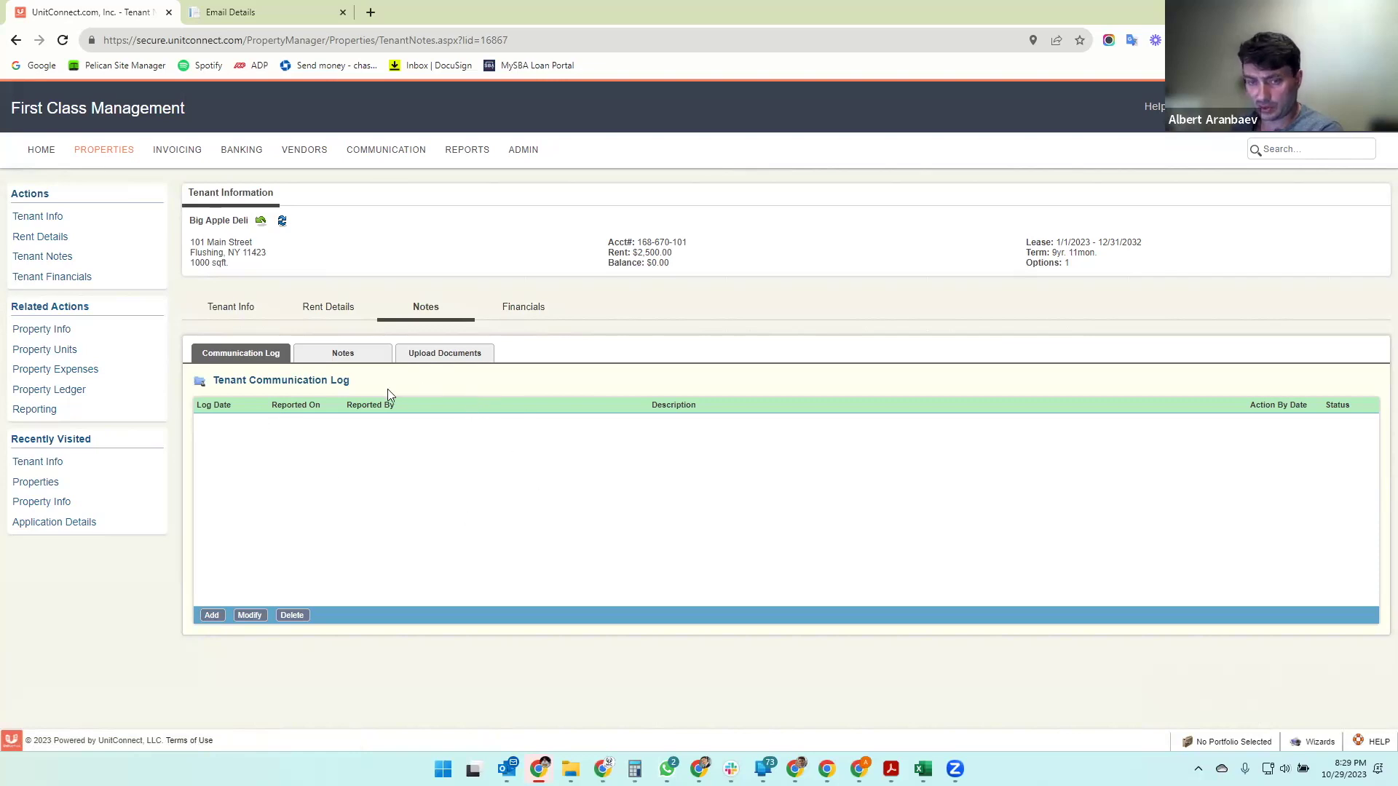
- Look over the tenant's notes and lease documents without adding any, then view Financials
click(351, 360)
click(333, 418)
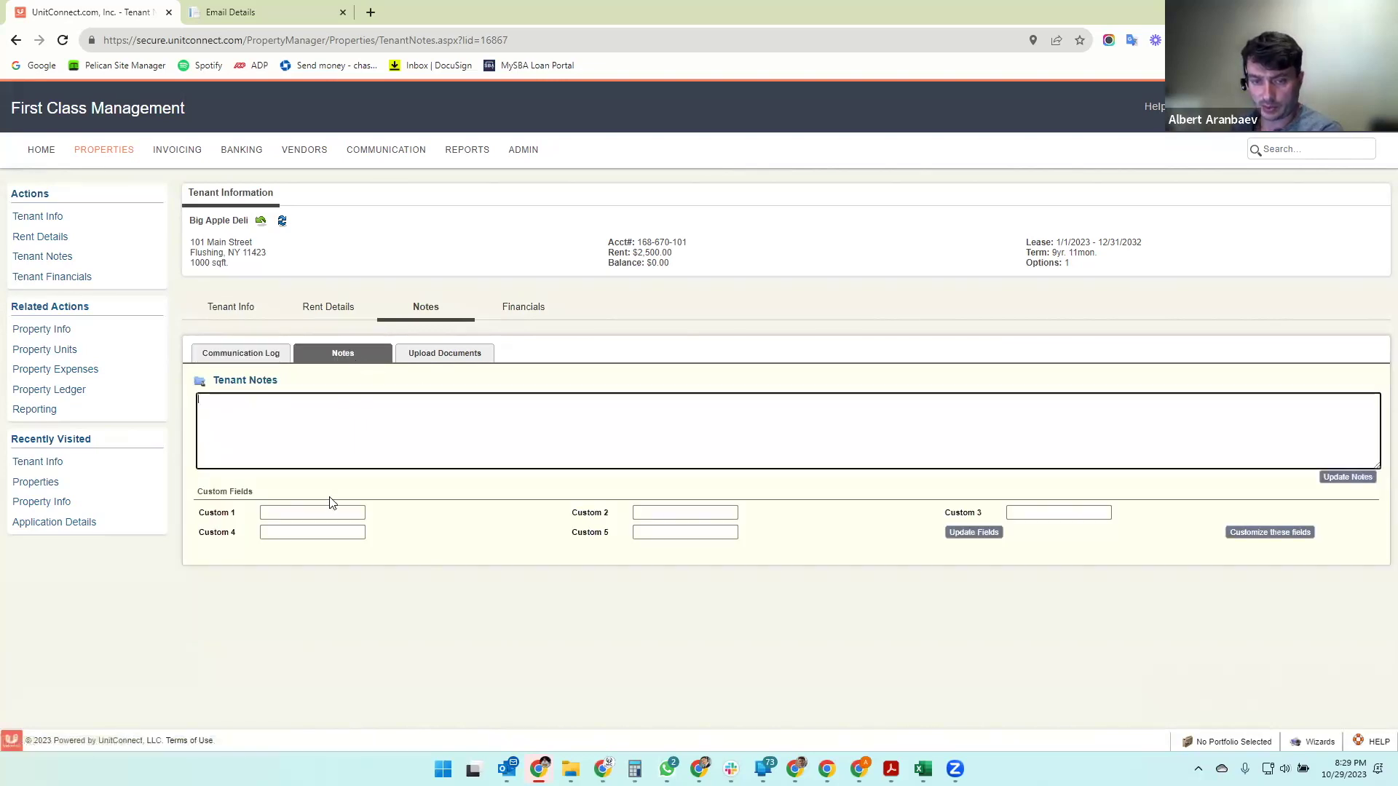
click(432, 360)
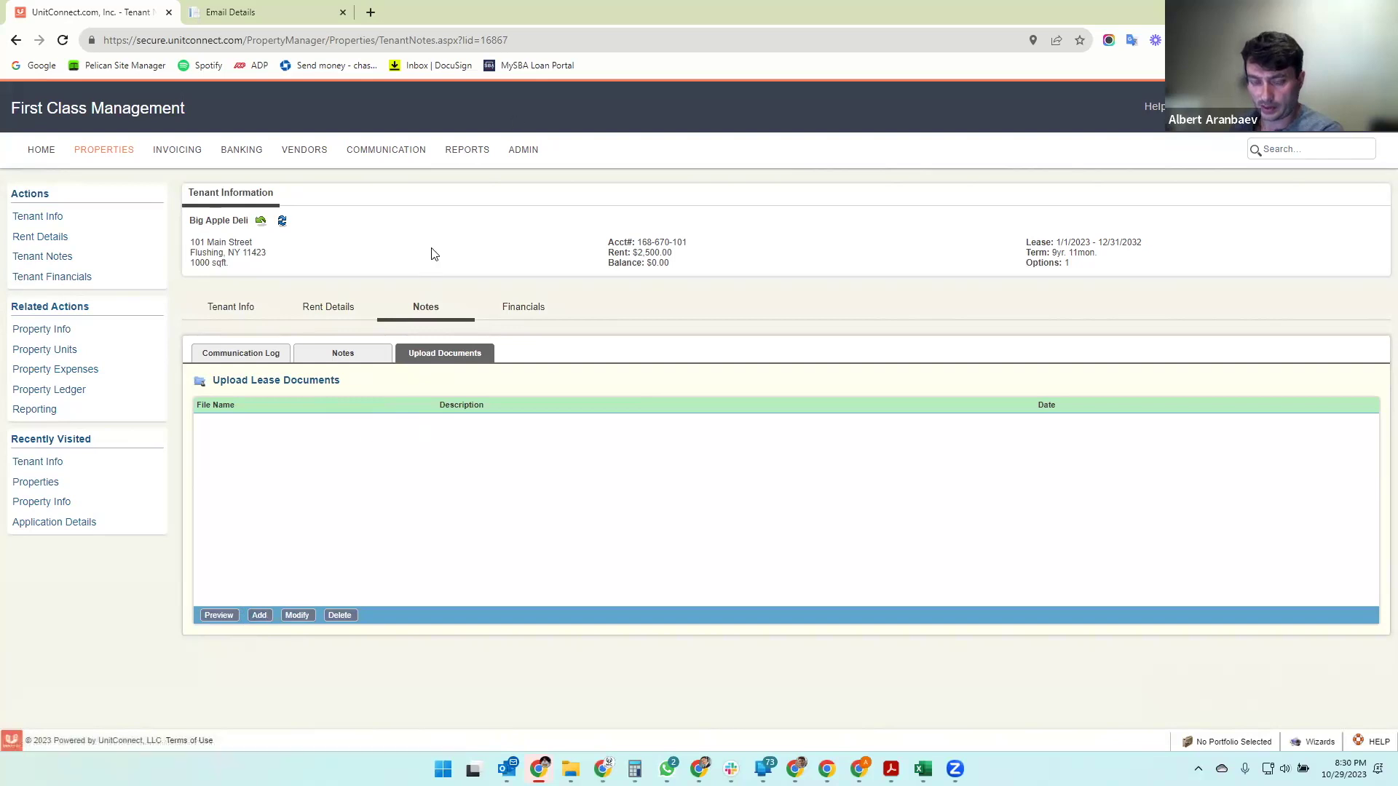
click(260, 615)
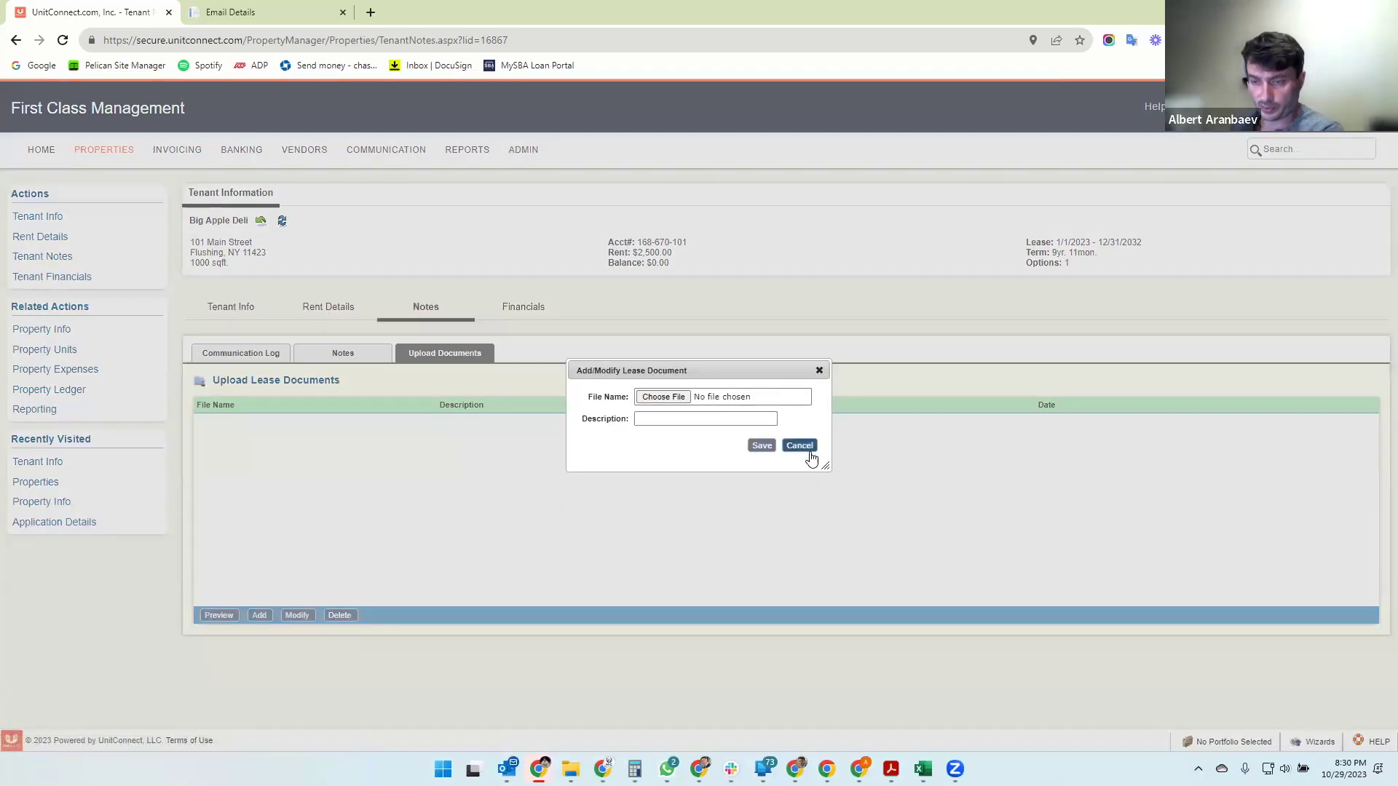
click(801, 447)
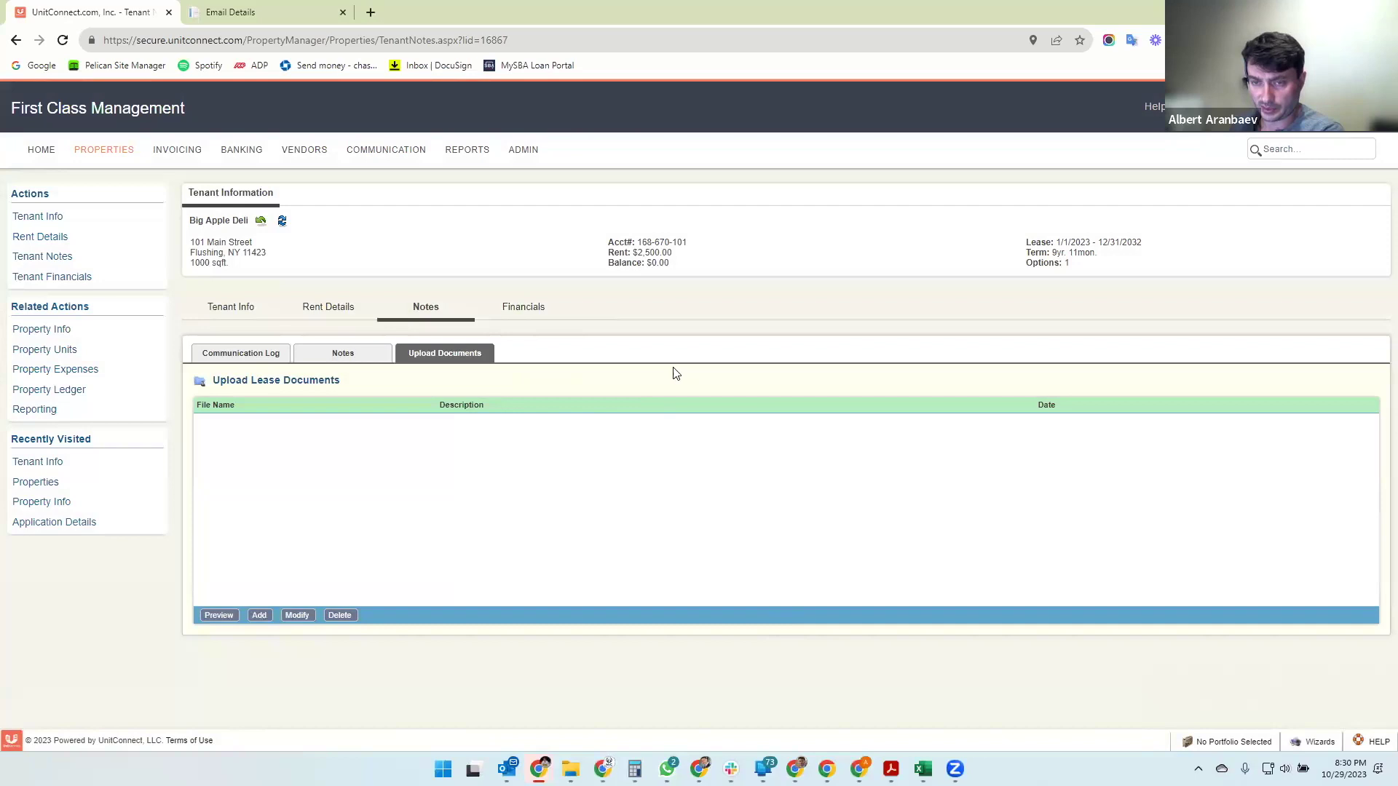
click(534, 310)
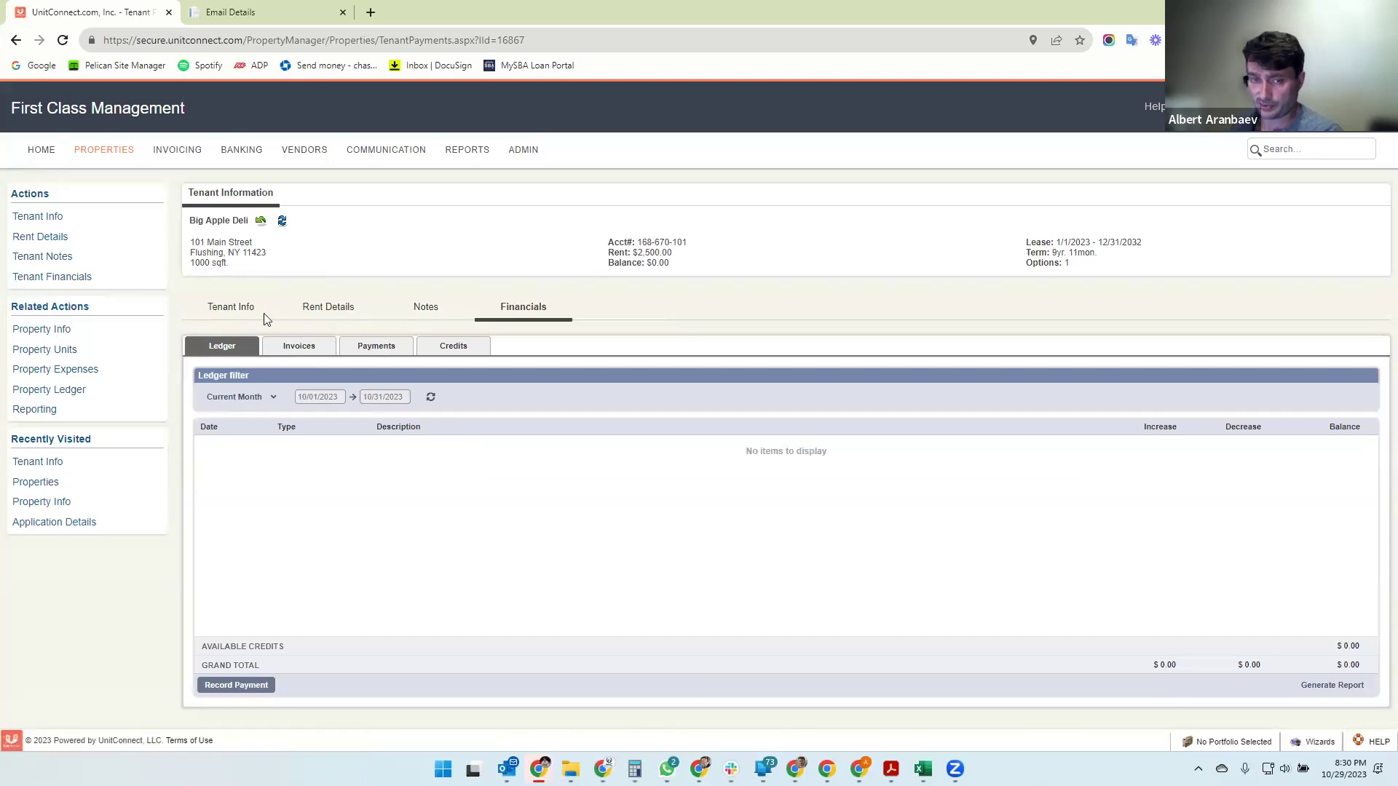
- Review invoices, payments, ledger and credits, inspecting the $10,000.00 Security Deposit, then return to properties
drag(223, 222, 248, 224)
click(248, 236)
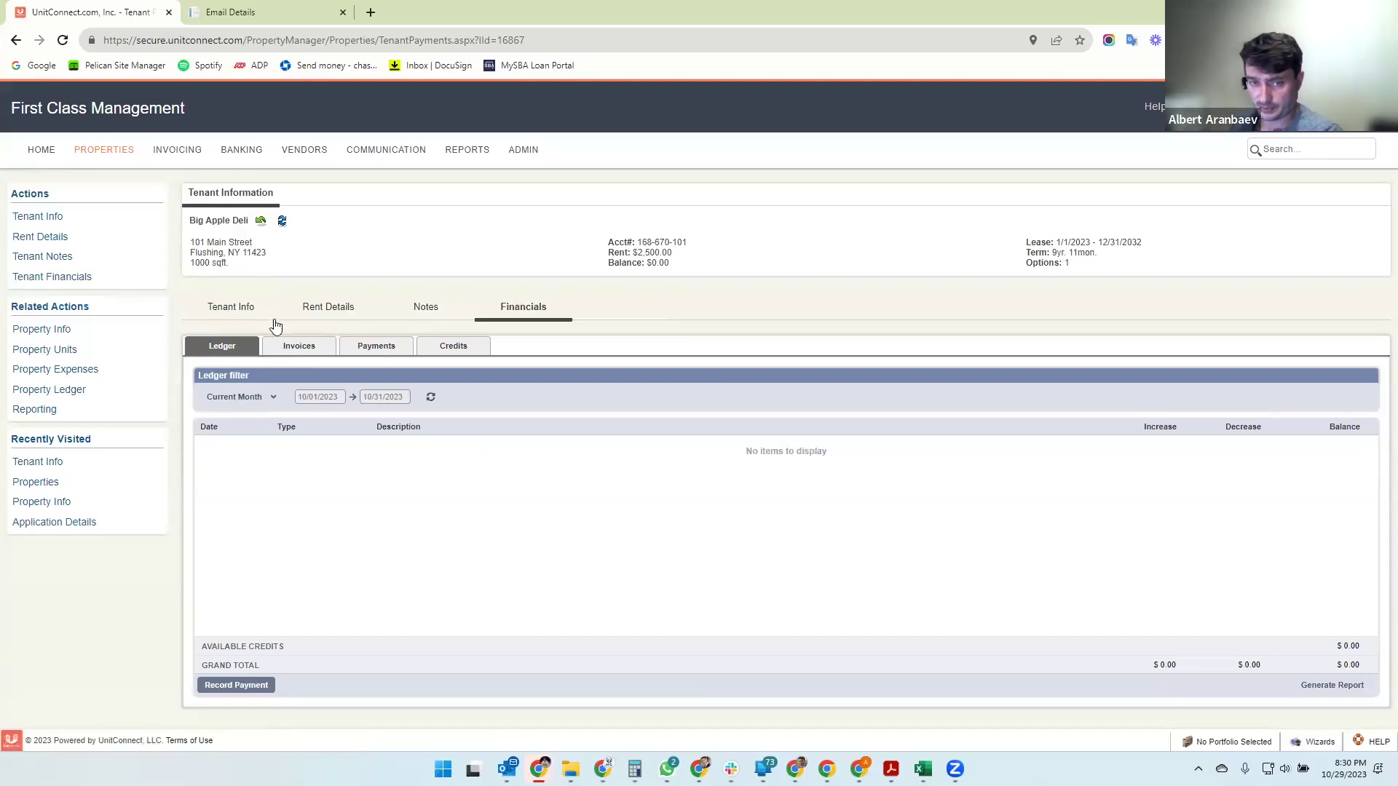
click(293, 349)
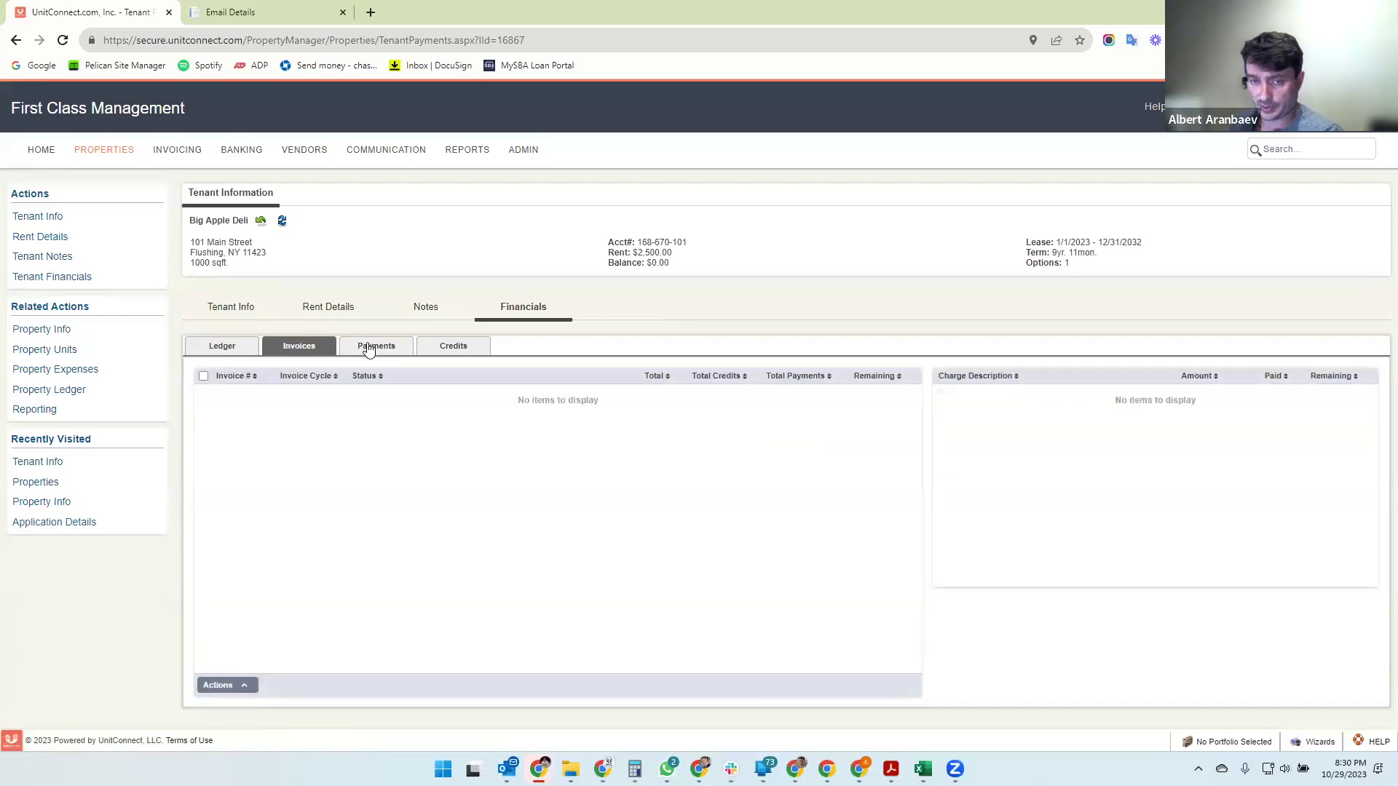
click(368, 348)
click(224, 350)
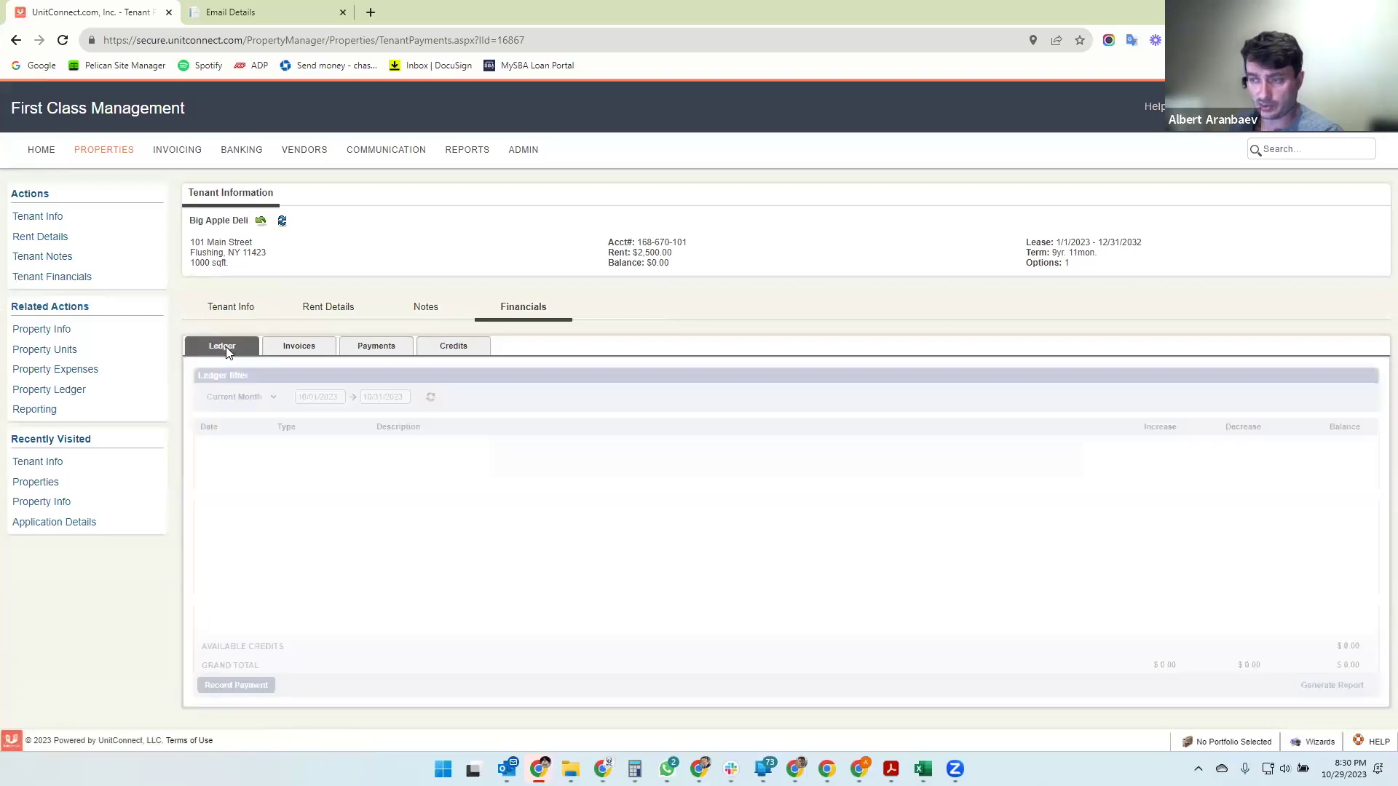
click(451, 350)
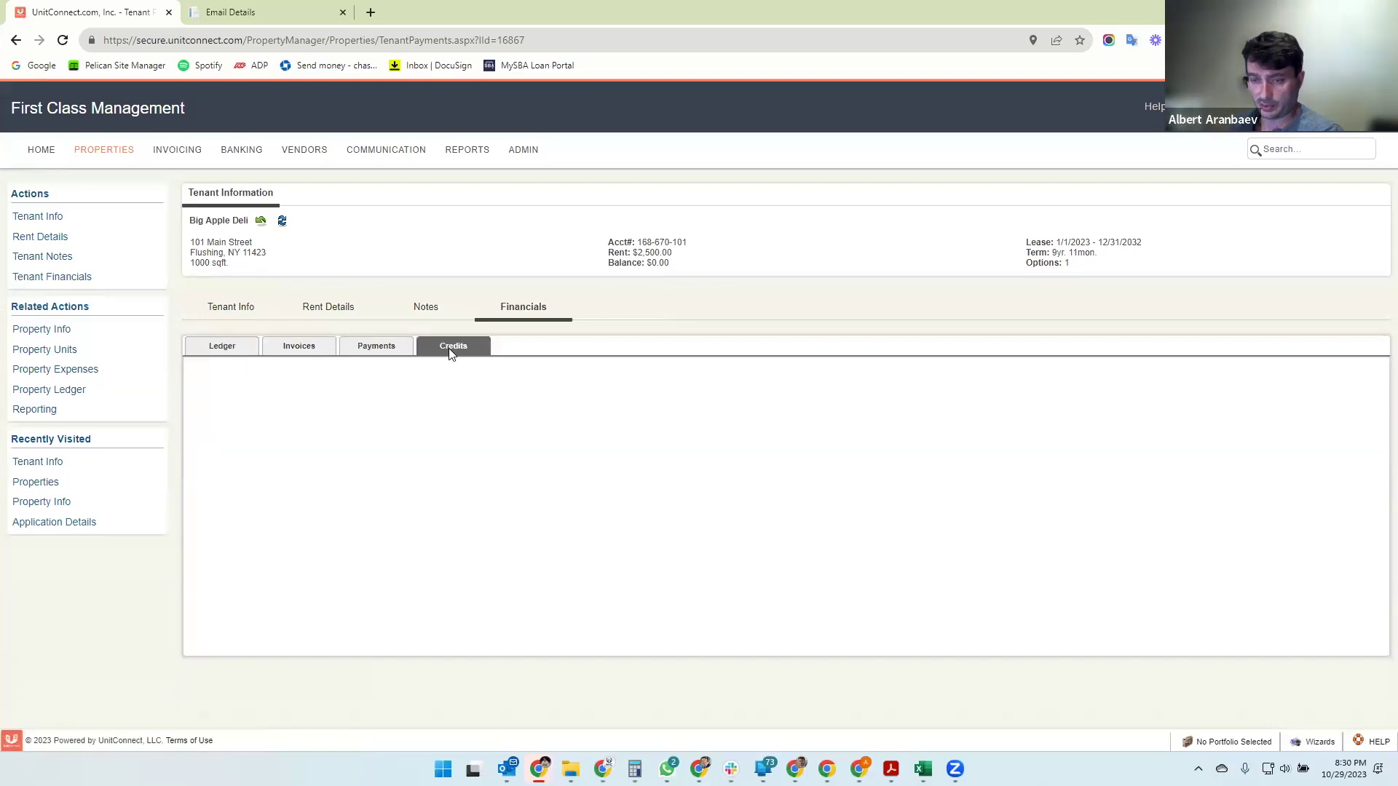
click(683, 398)
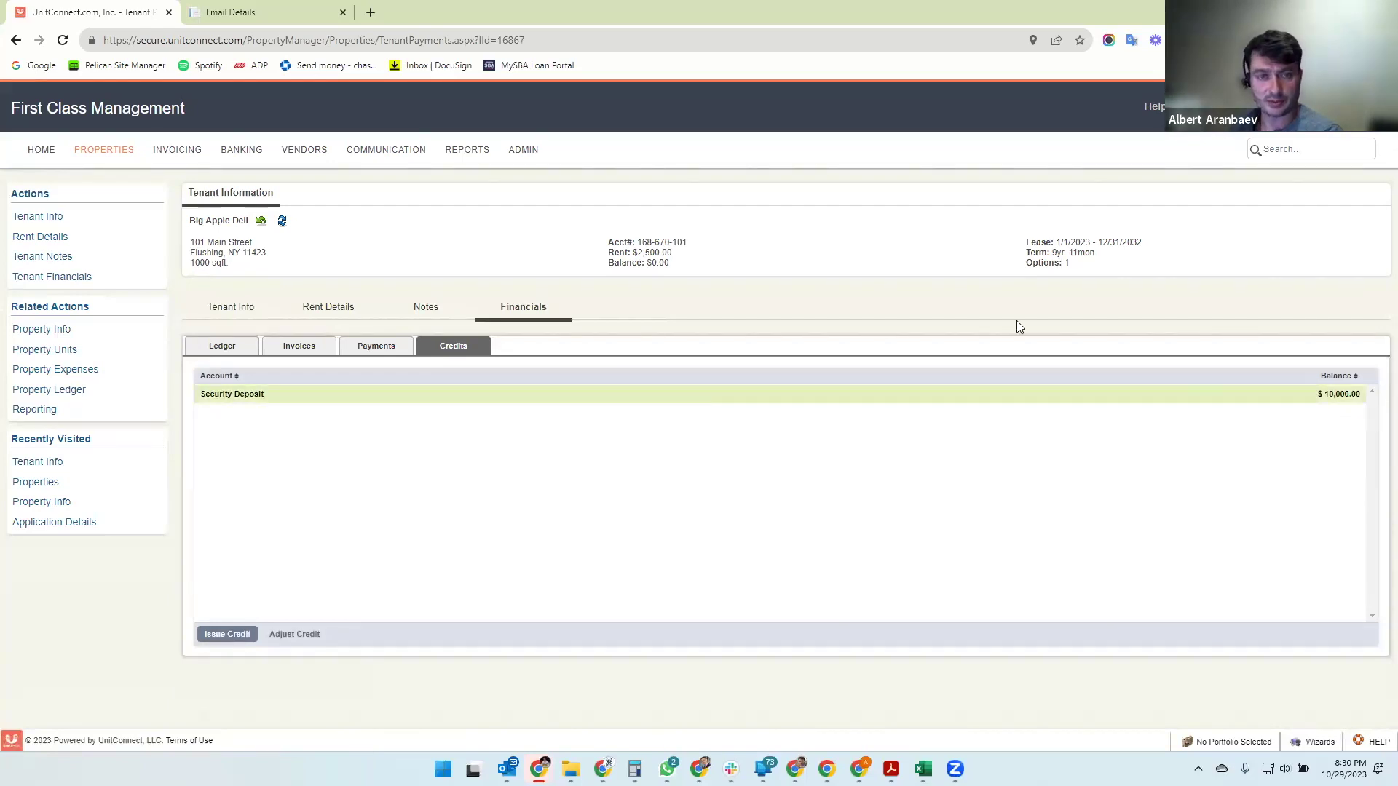
click(103, 151)
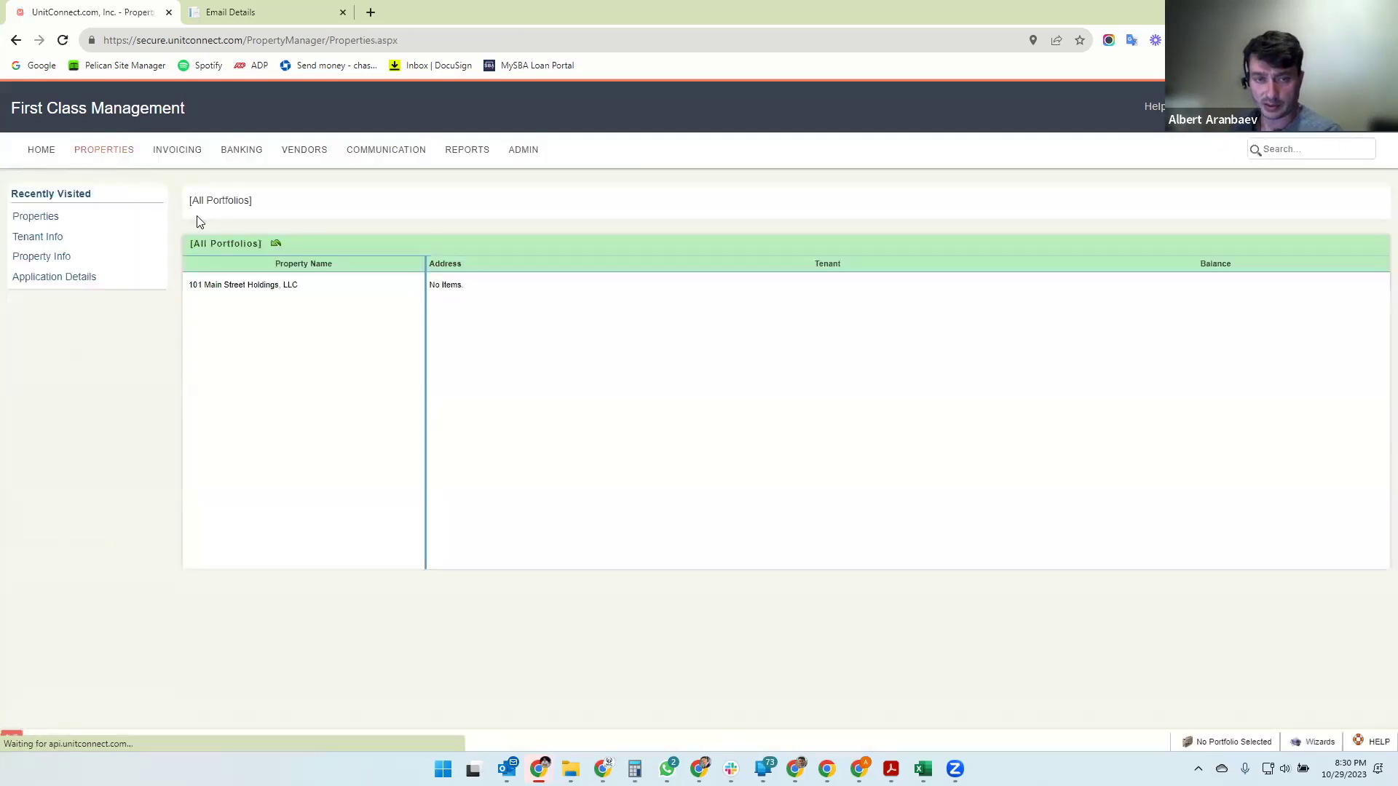
- Confirm units 101, 103 and 105 Main Street hold Big Apple Deli, Metro PCS, and Donuts and Coffee Shop
click(228, 285)
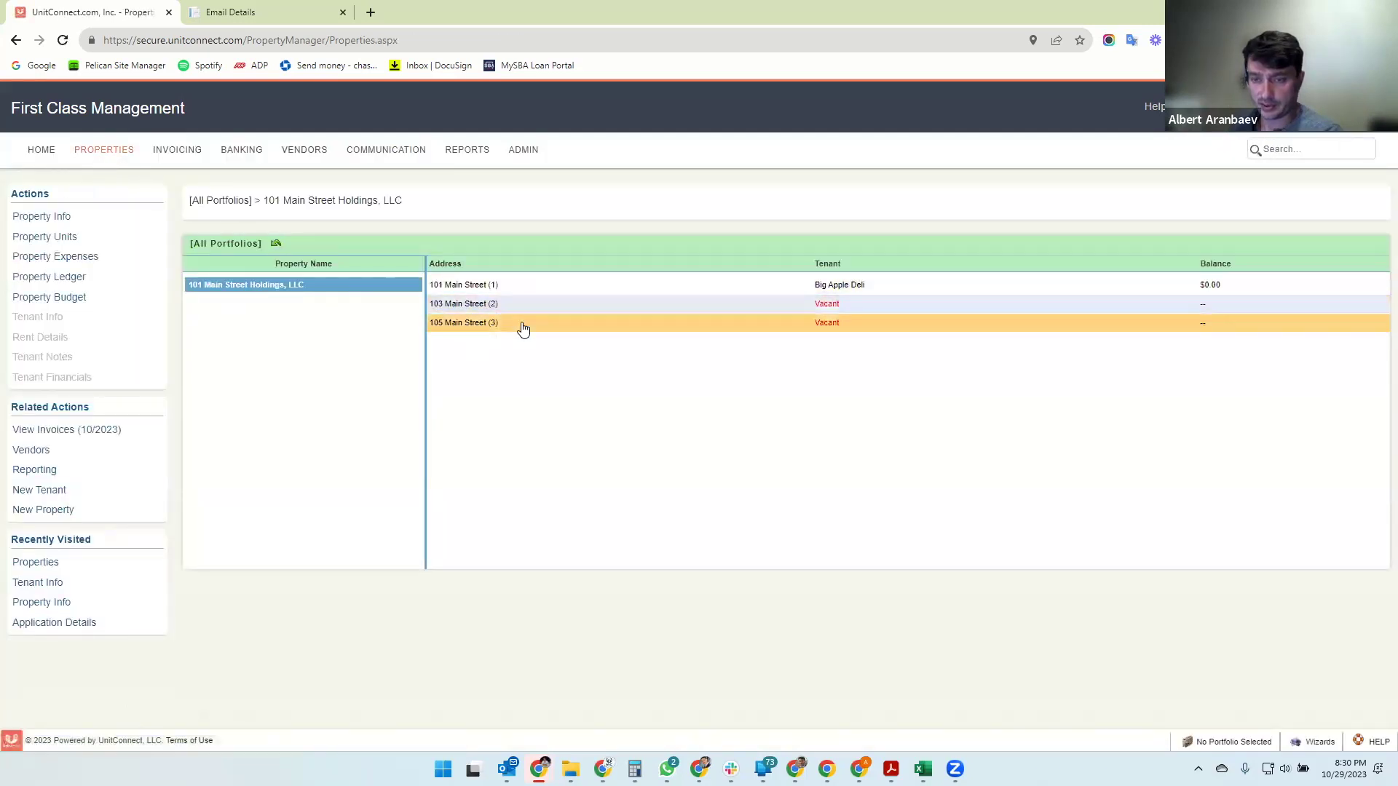
click(523, 286)
click(529, 305)
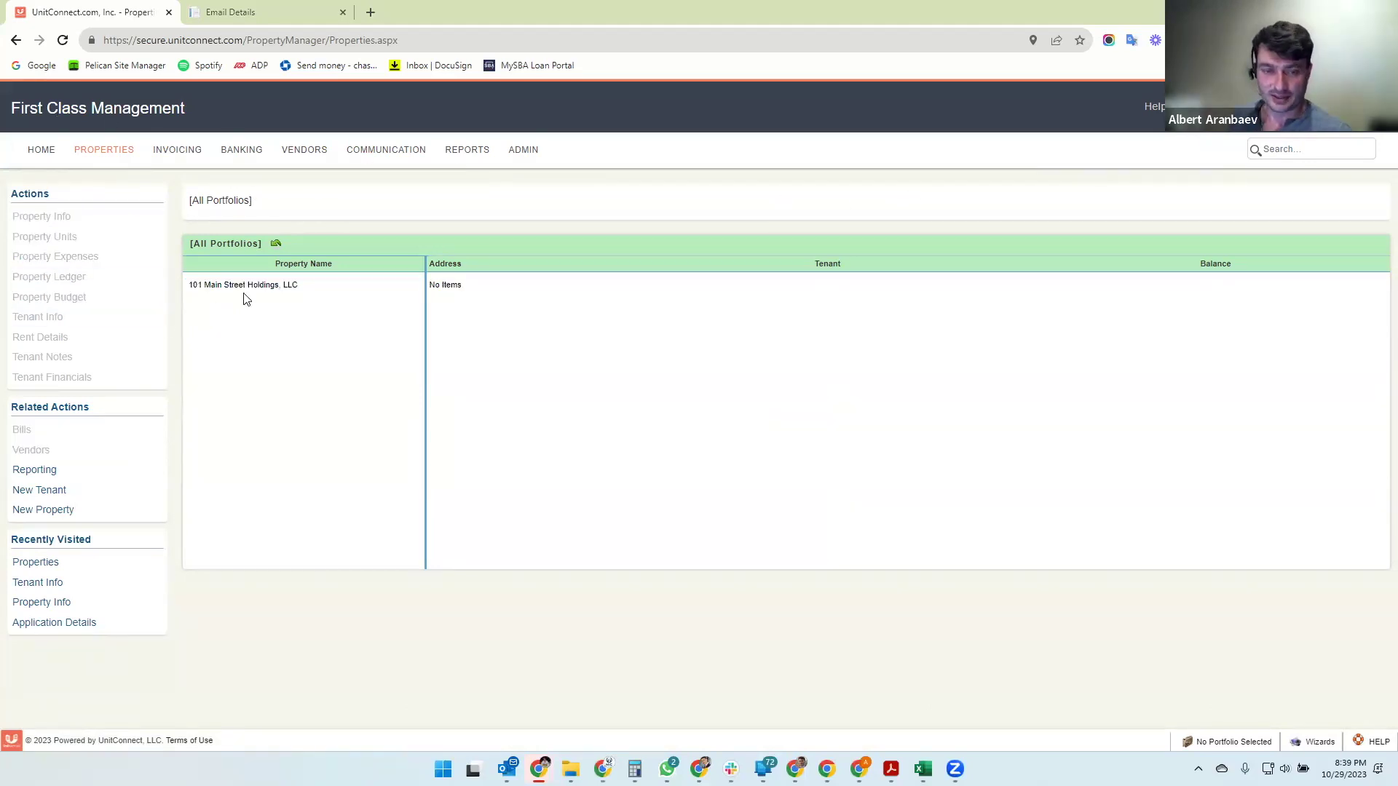
click(244, 291)
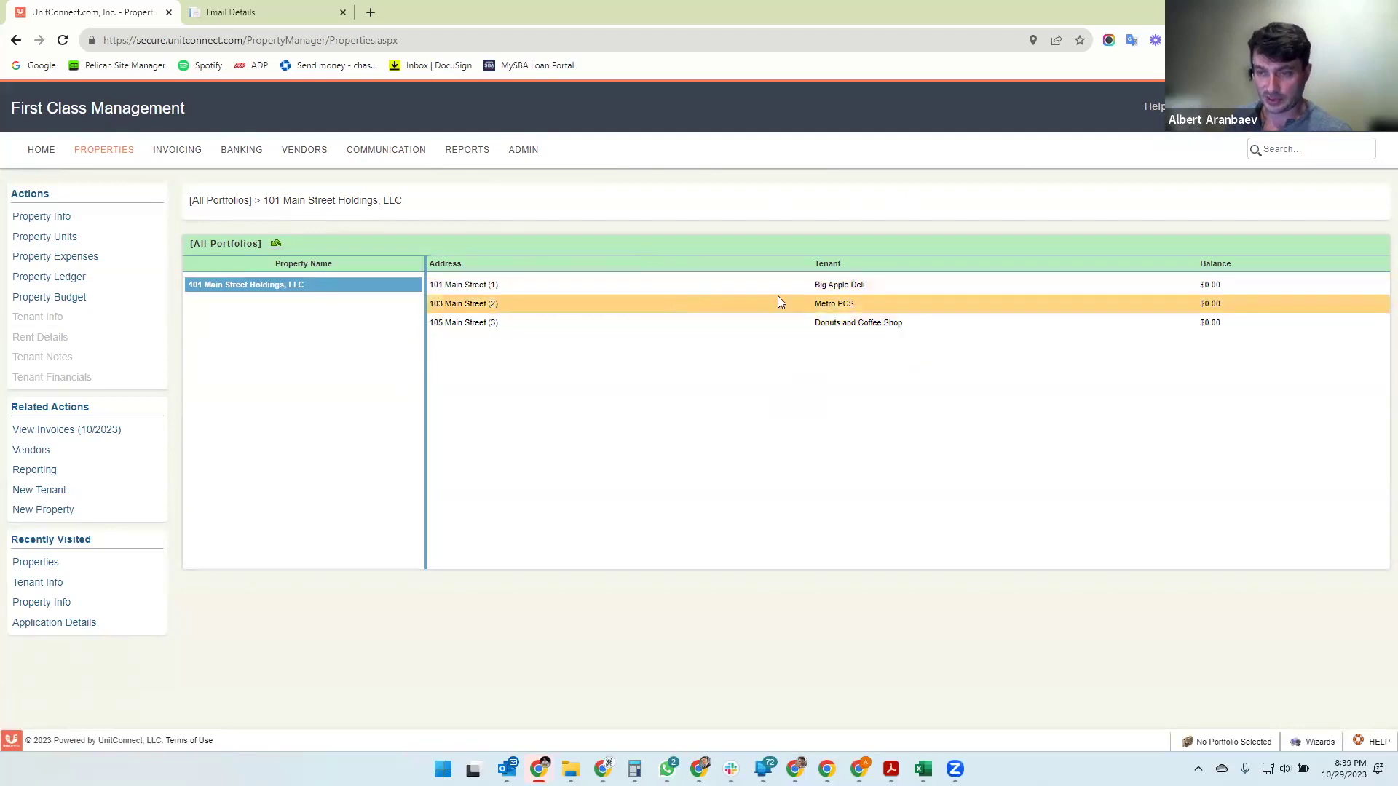
click(923, 287)
click(919, 309)
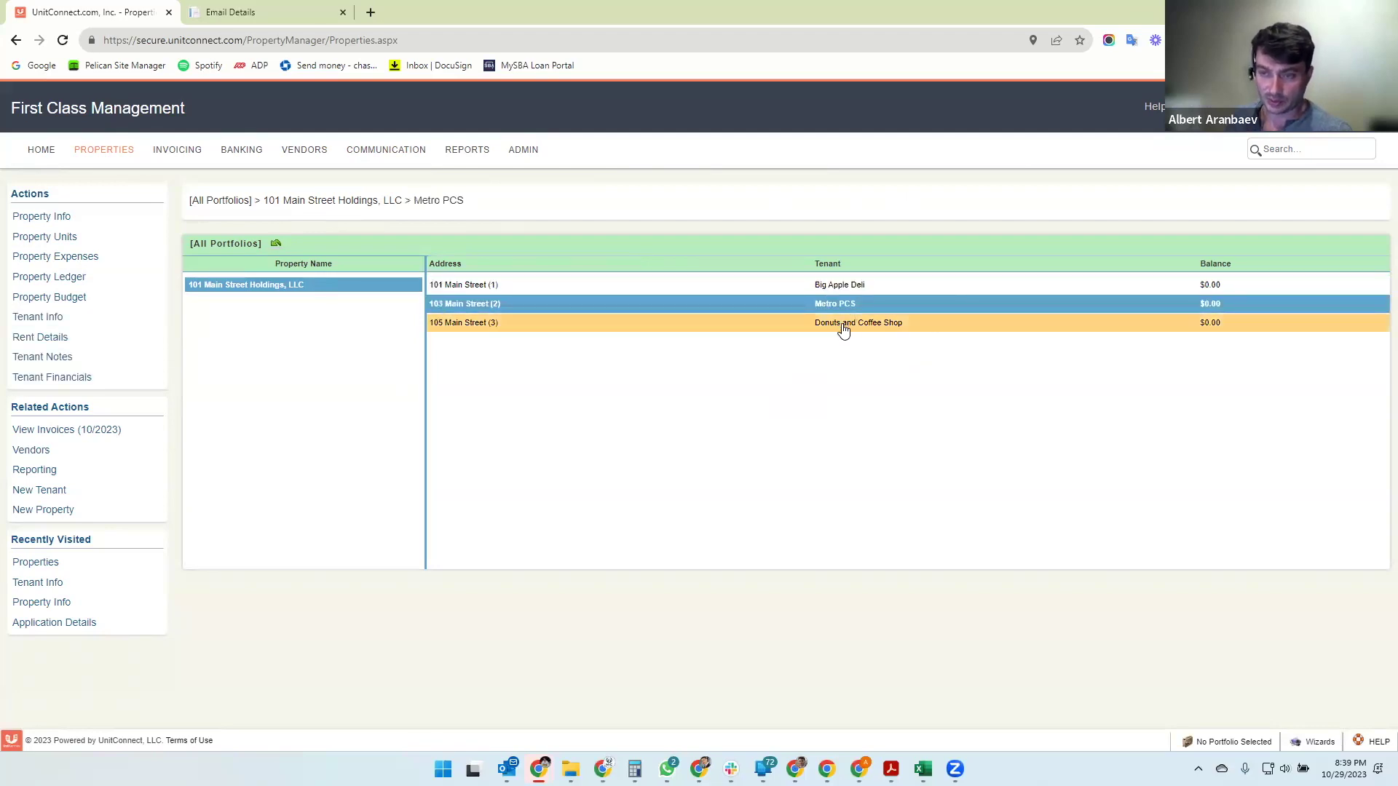
click(843, 323)
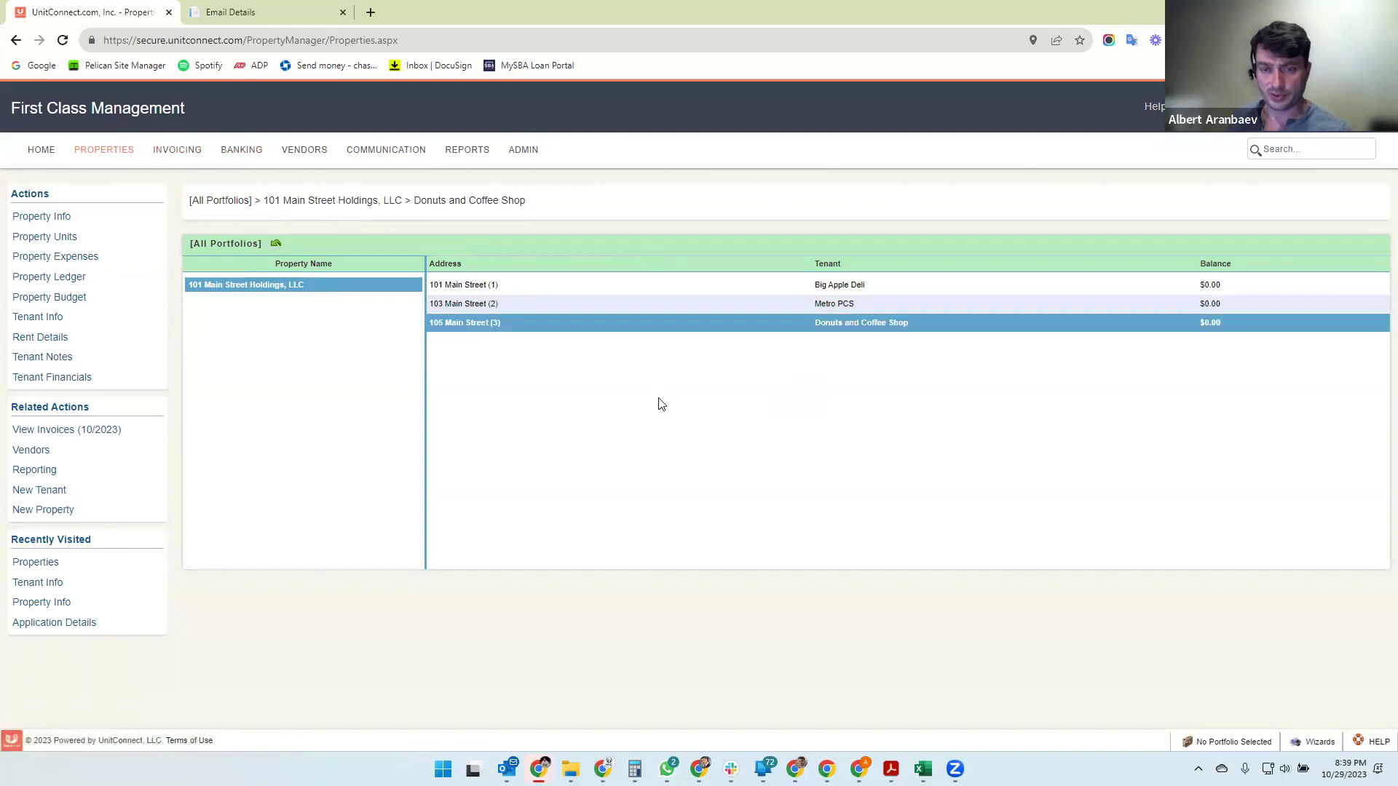
- Go to the Invoicing dashboard and find the 101 Main Street Holdings, LLC entry
click(175, 153)
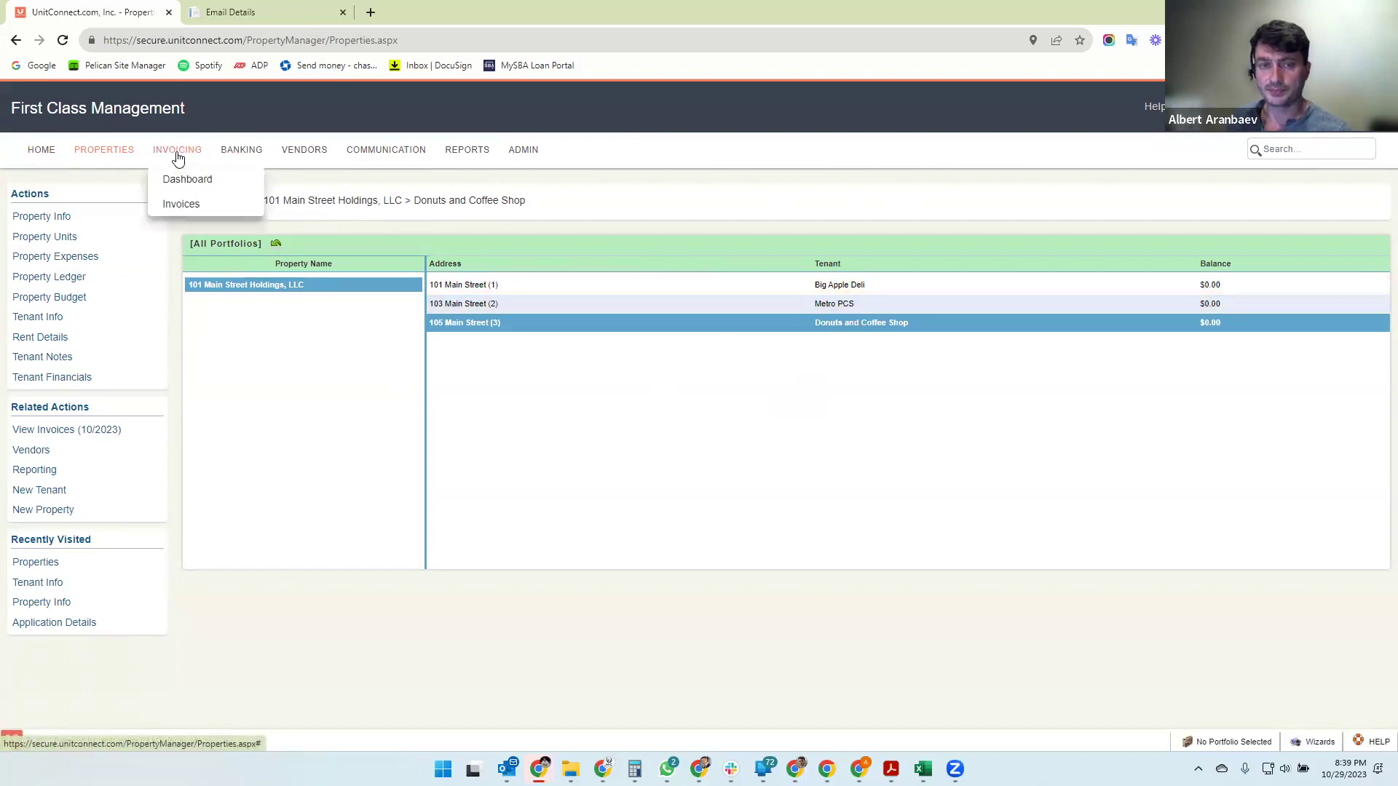
click(192, 187)
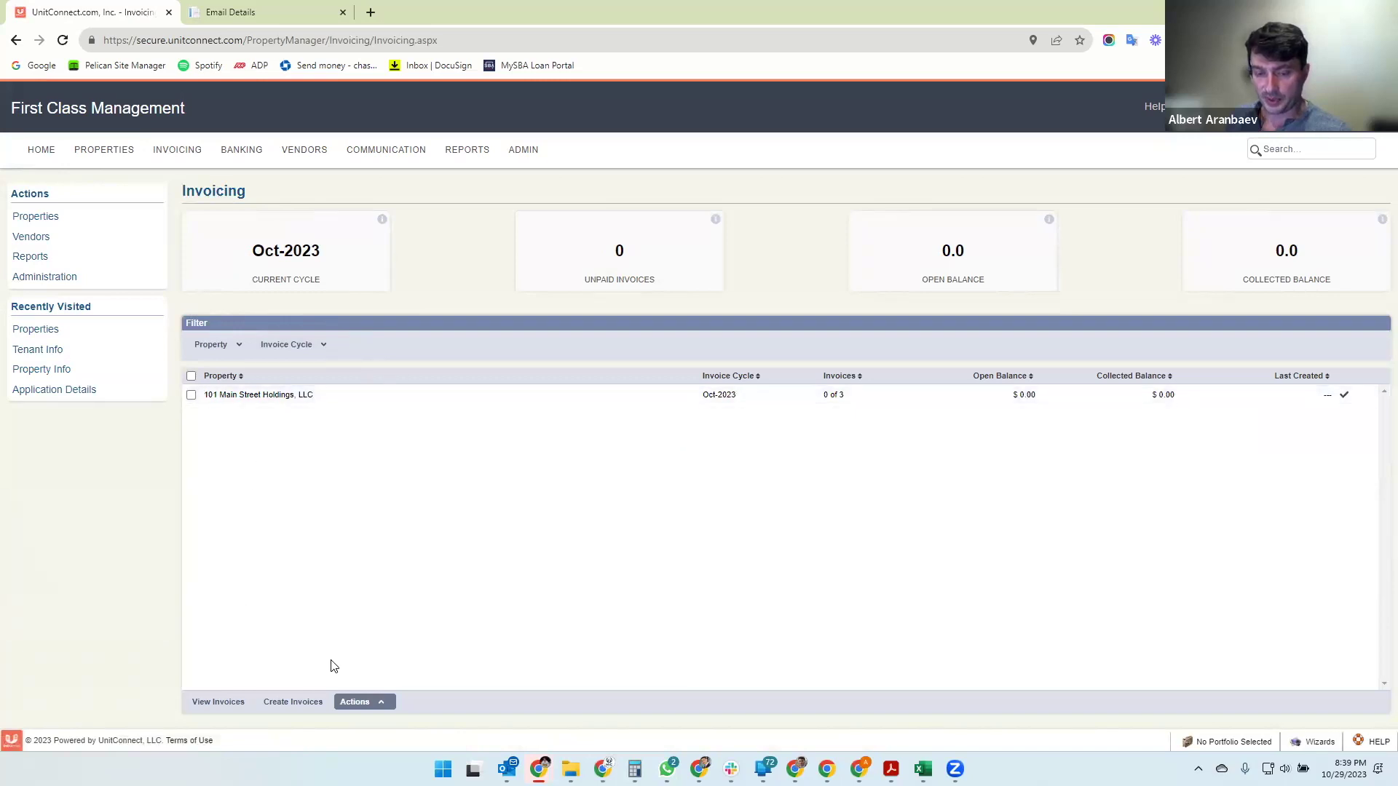
click(330, 398)
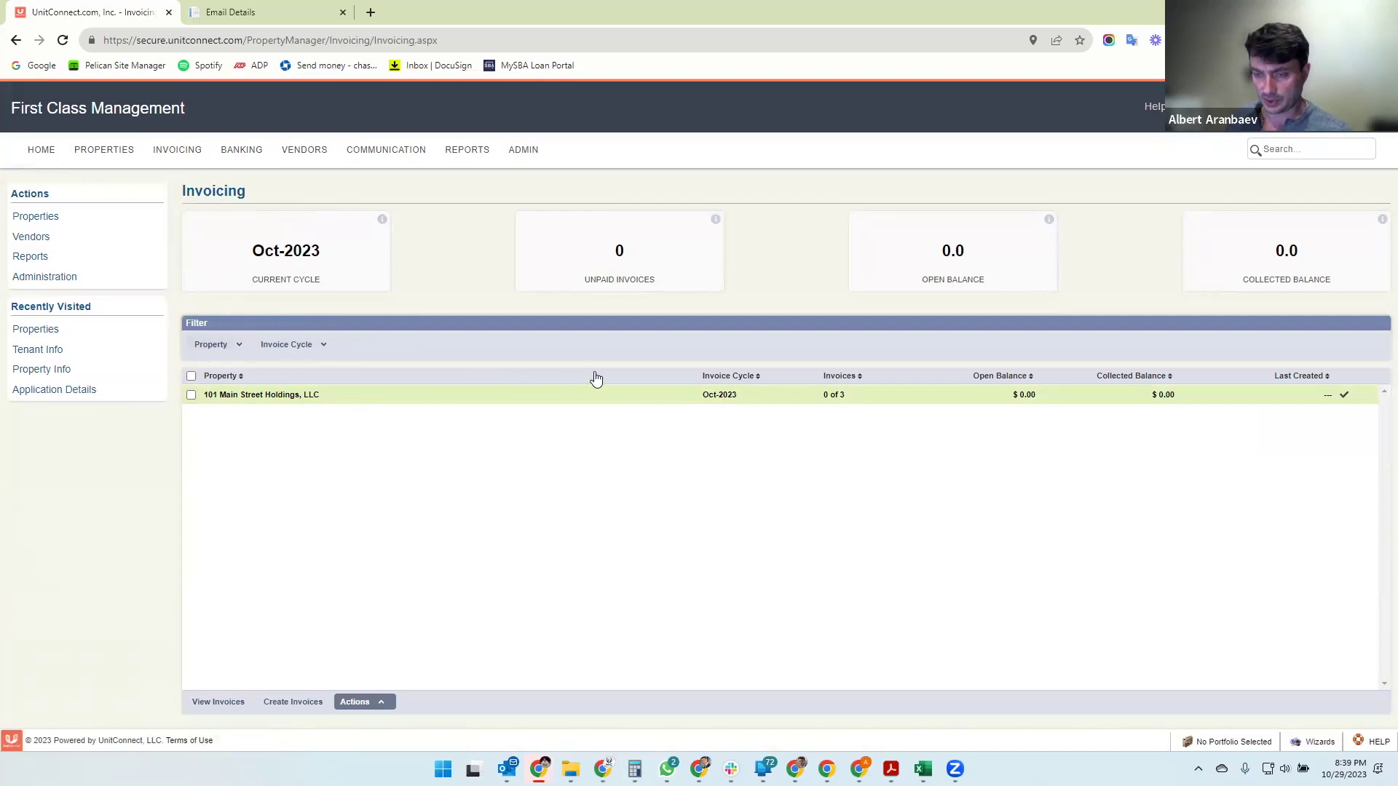
- Check the Oct-2023 cycle, 0 of 3 invoices and $0.00 balance, then tick the property
drag(701, 401, 735, 399)
click(822, 399)
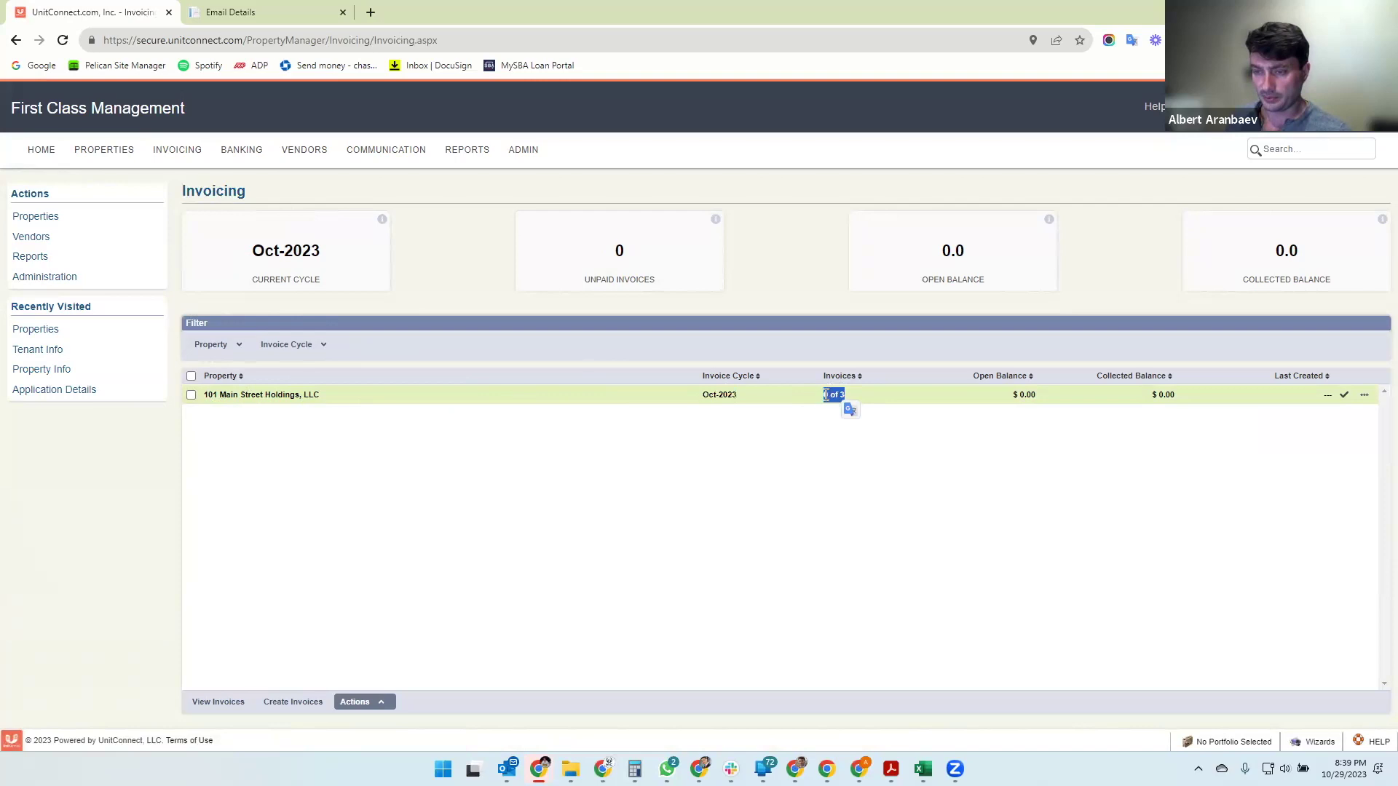
click(814, 435)
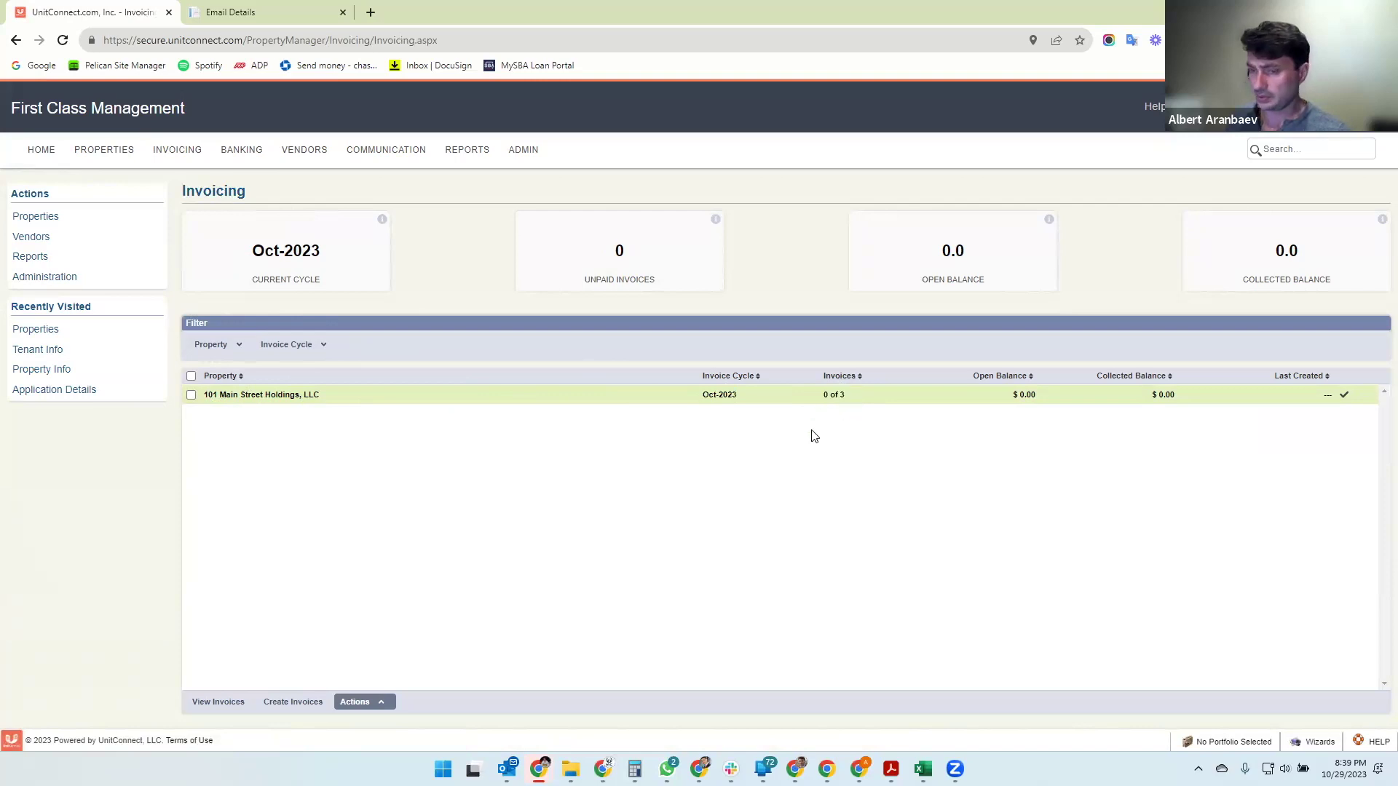
drag(826, 395, 857, 400)
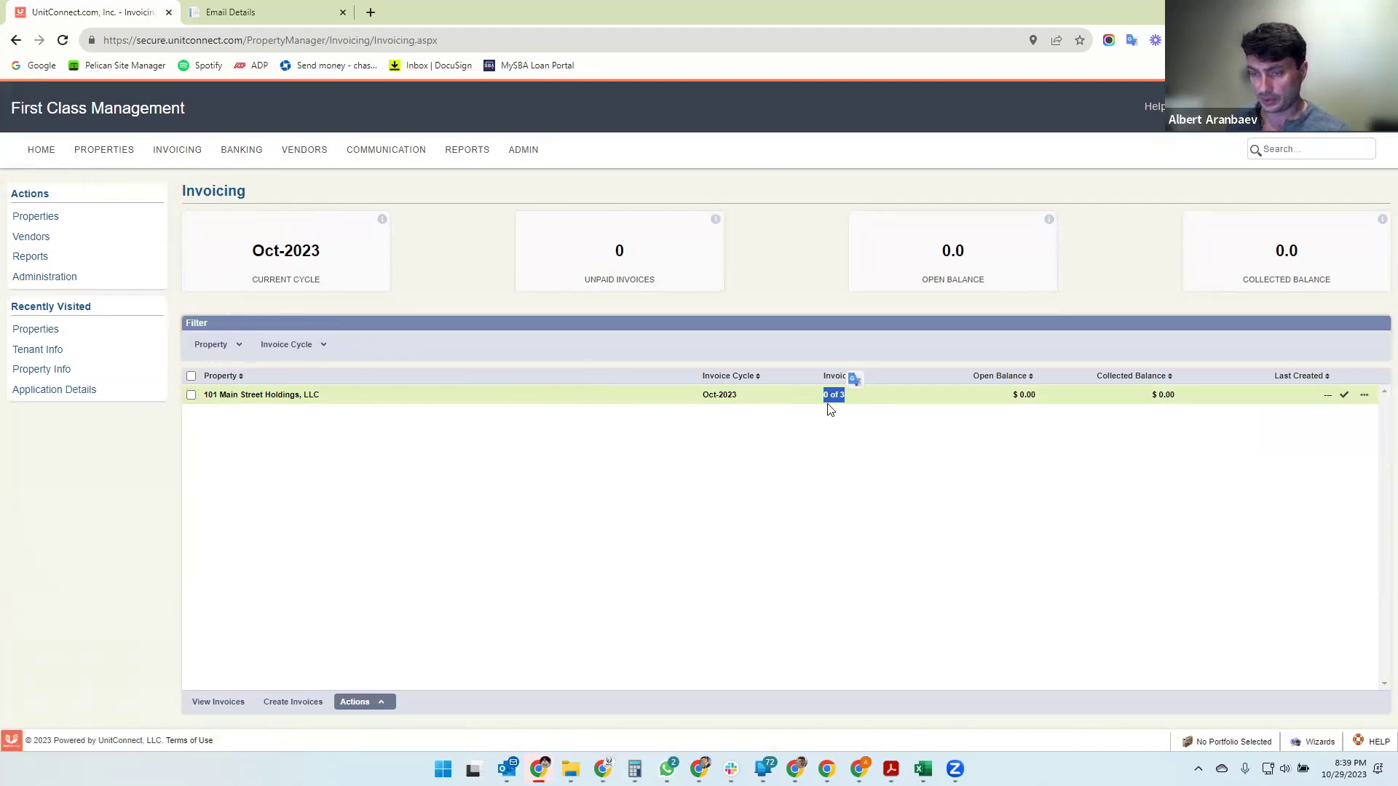
click(988, 424)
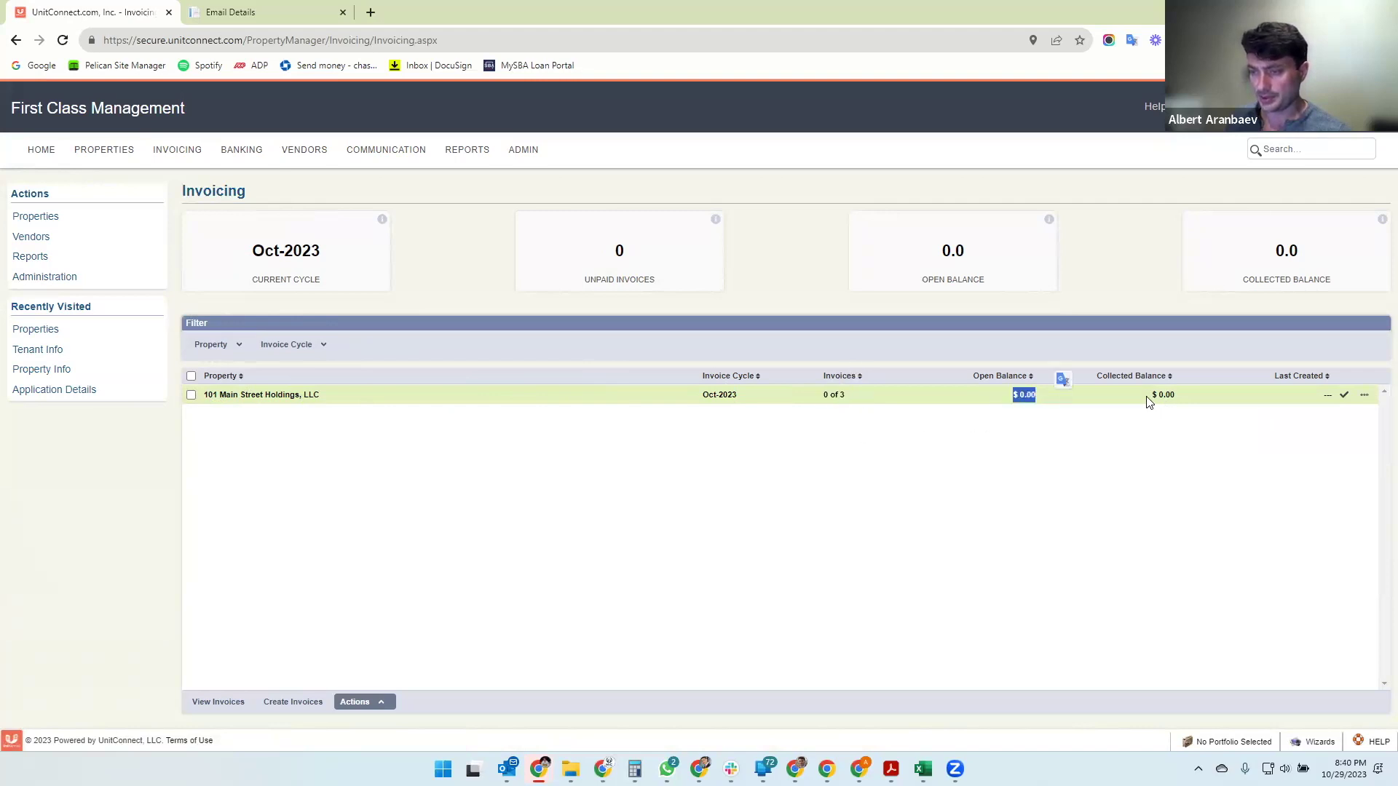
click(1202, 404)
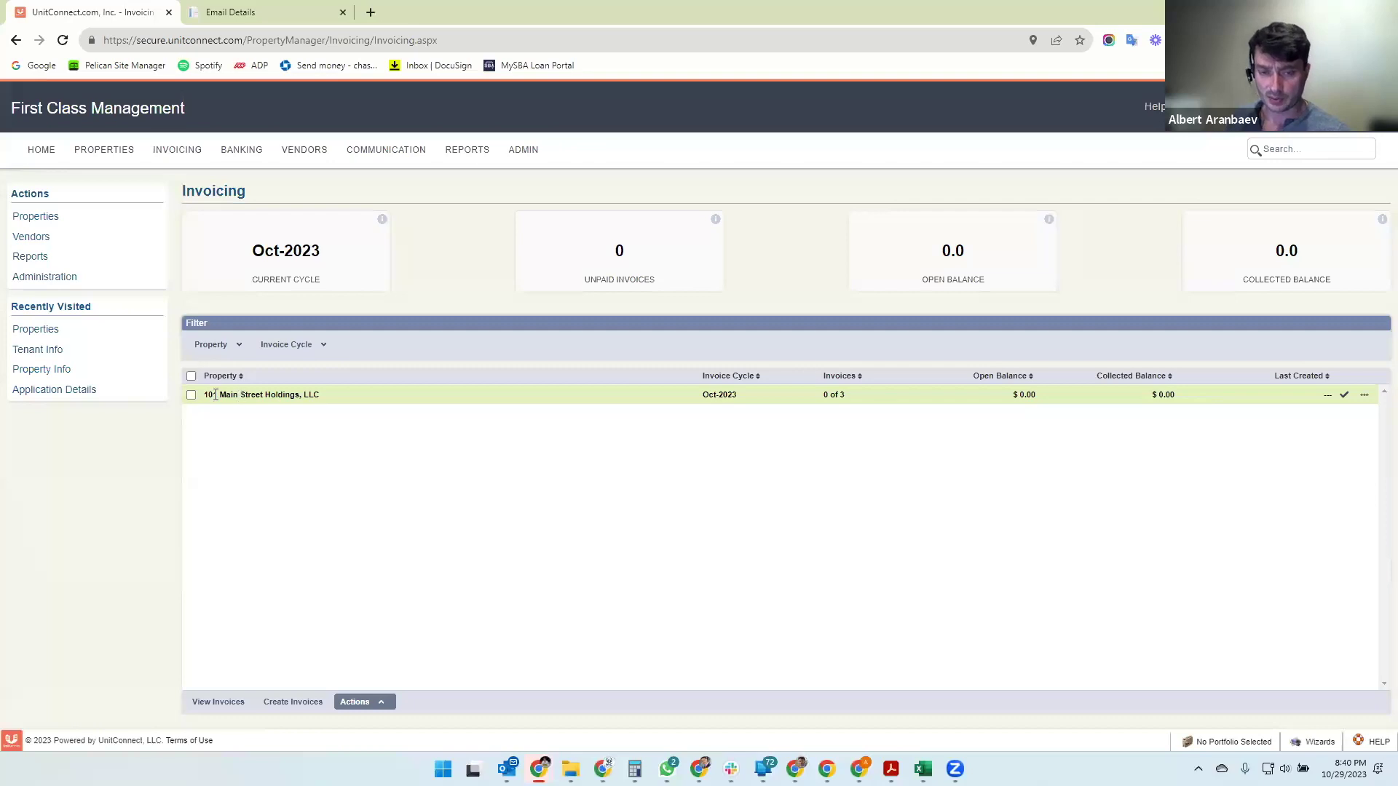
click(191, 396)
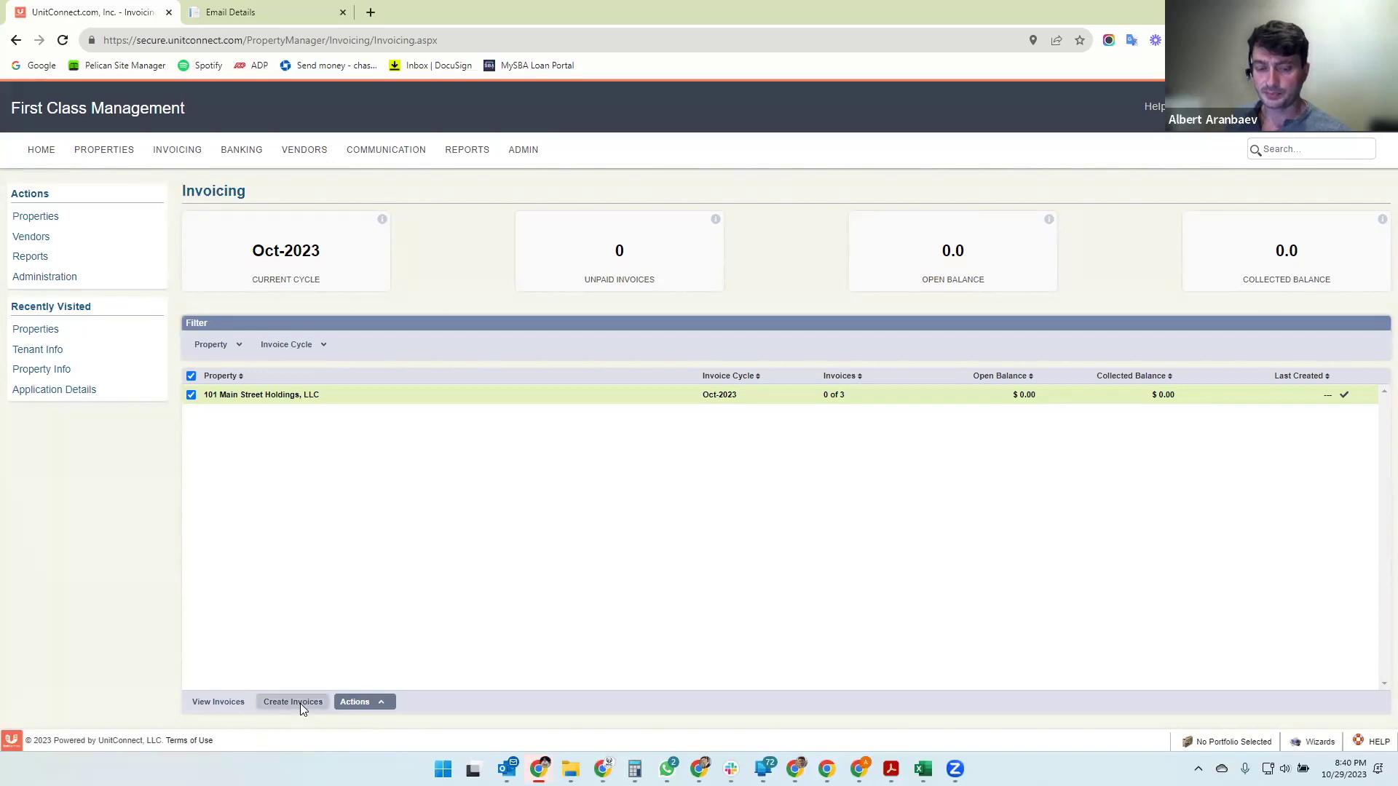
- Create the 3 invoices for 101 Main Street Holdings, LLC with November 2023 as the cycle
click(300, 704)
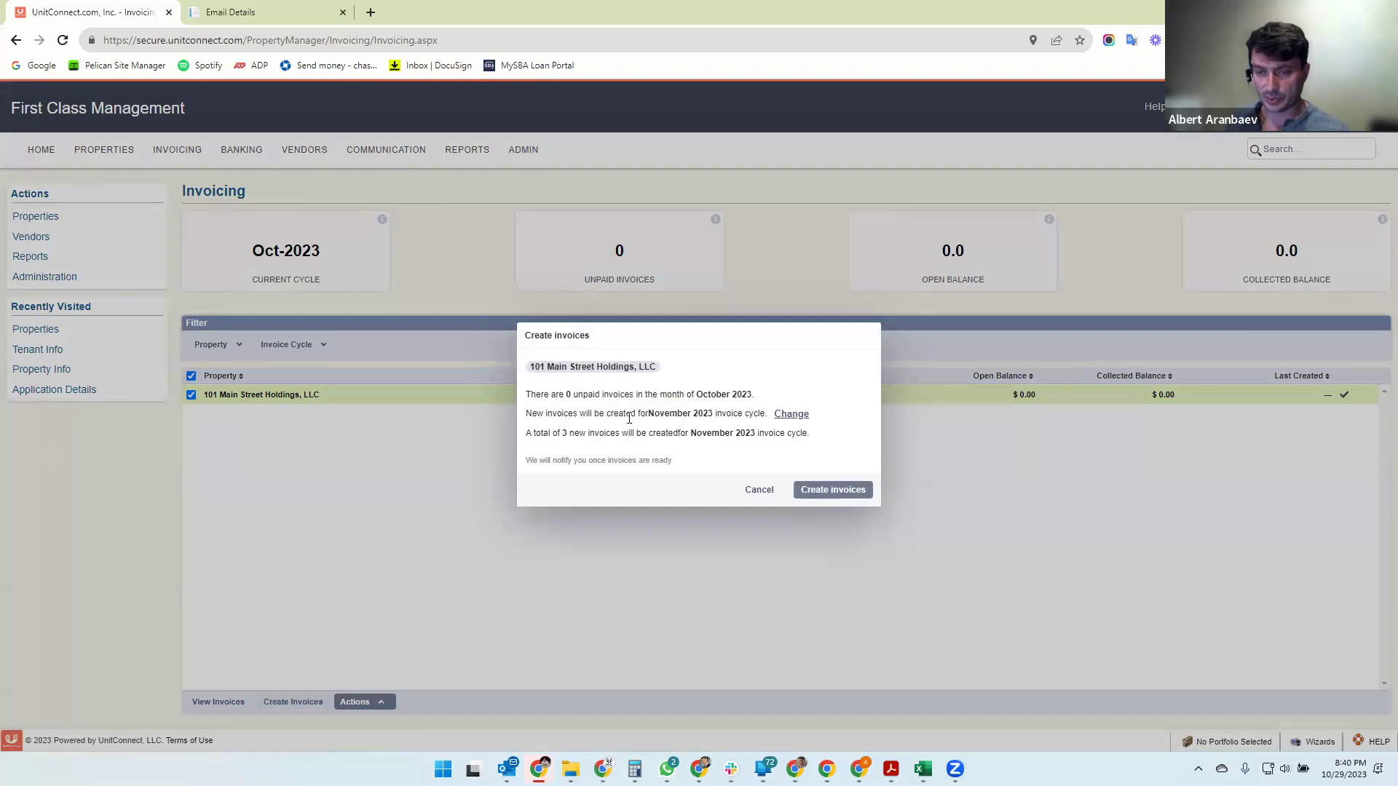
drag(589, 415, 721, 416)
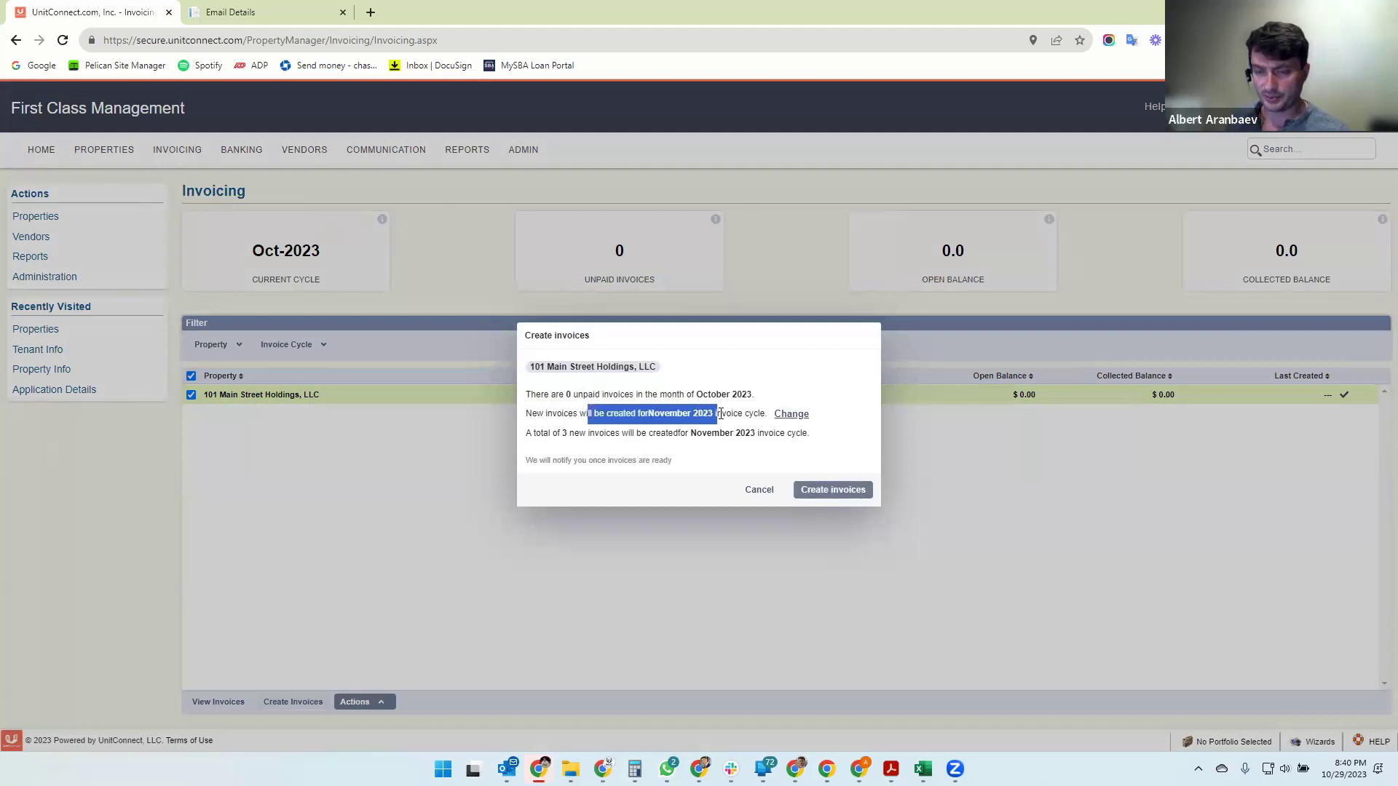
click(751, 419)
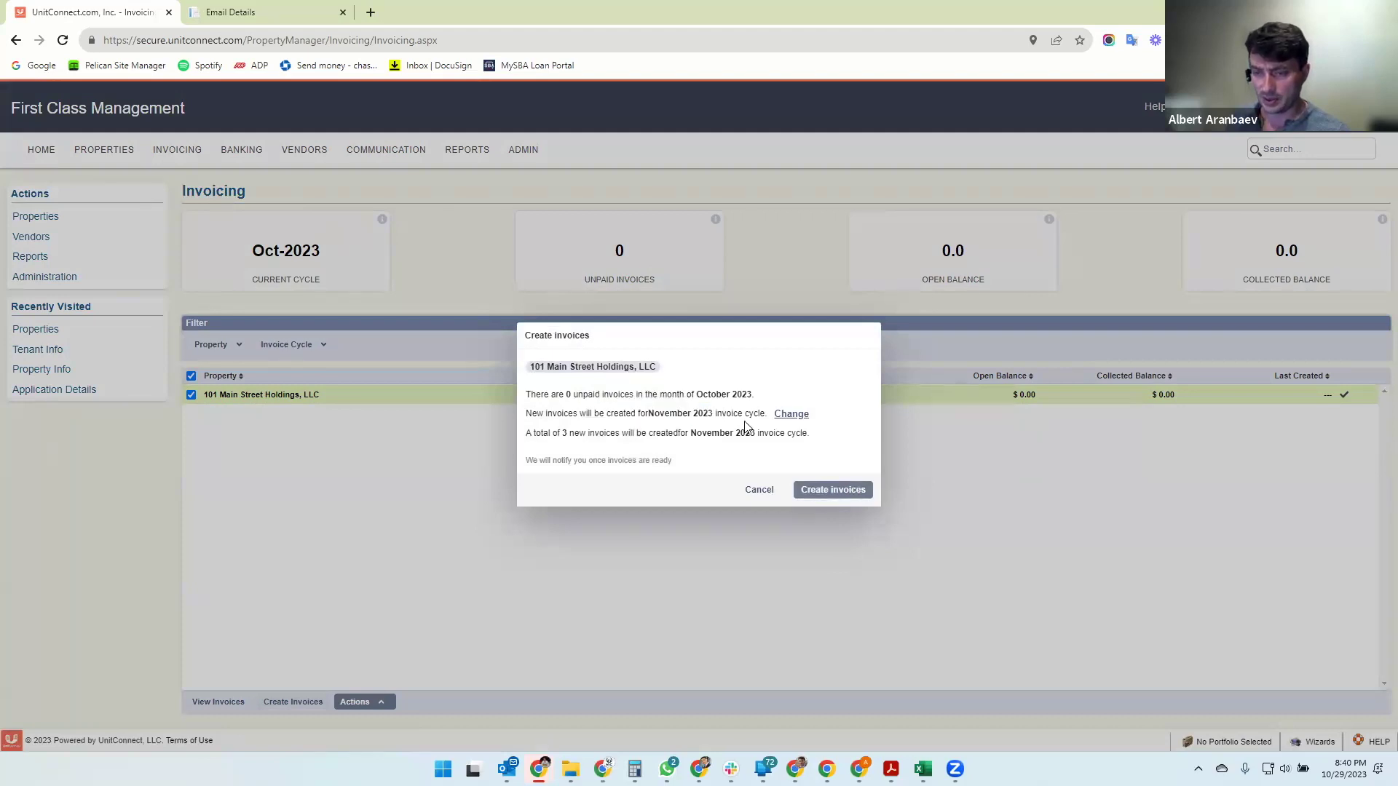
click(787, 421)
click(695, 414)
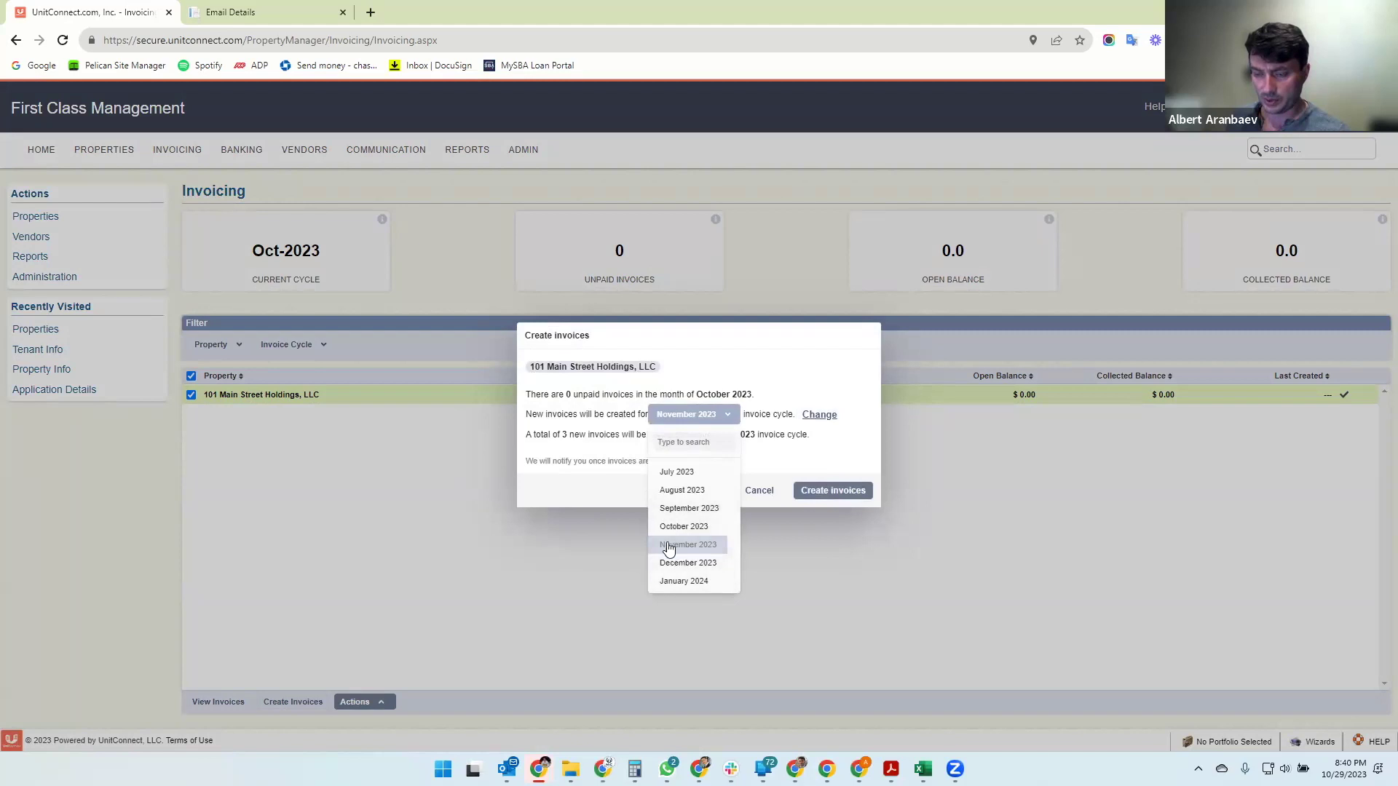
click(606, 415)
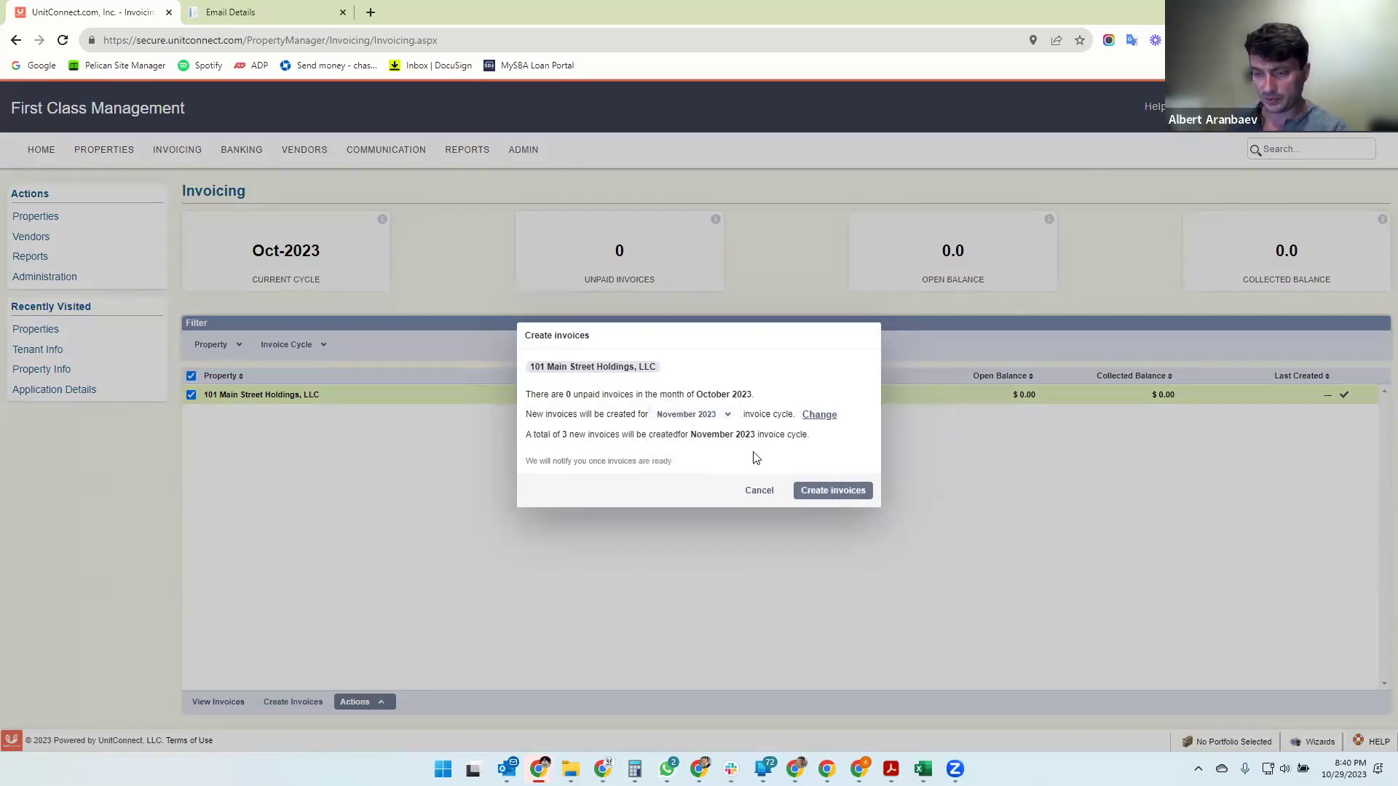
click(836, 492)
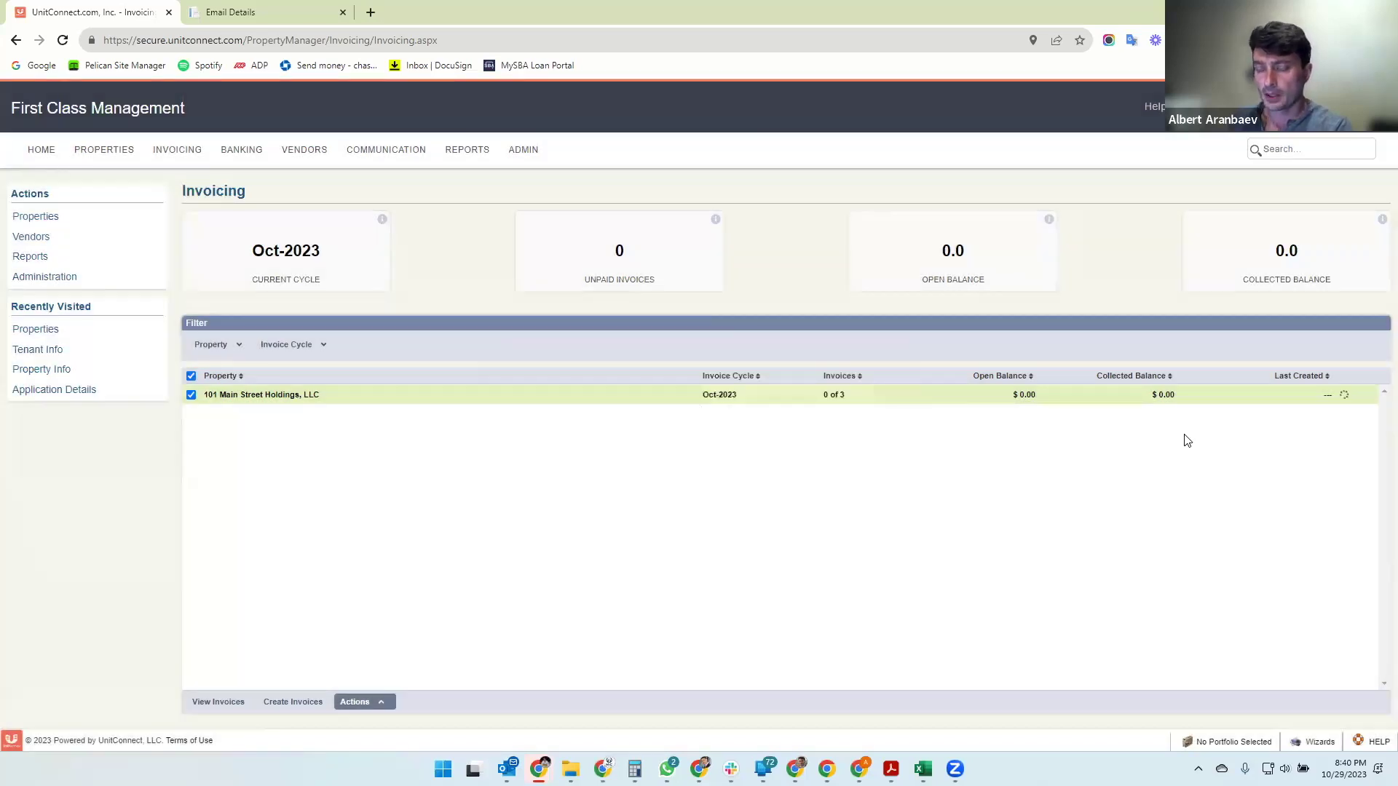
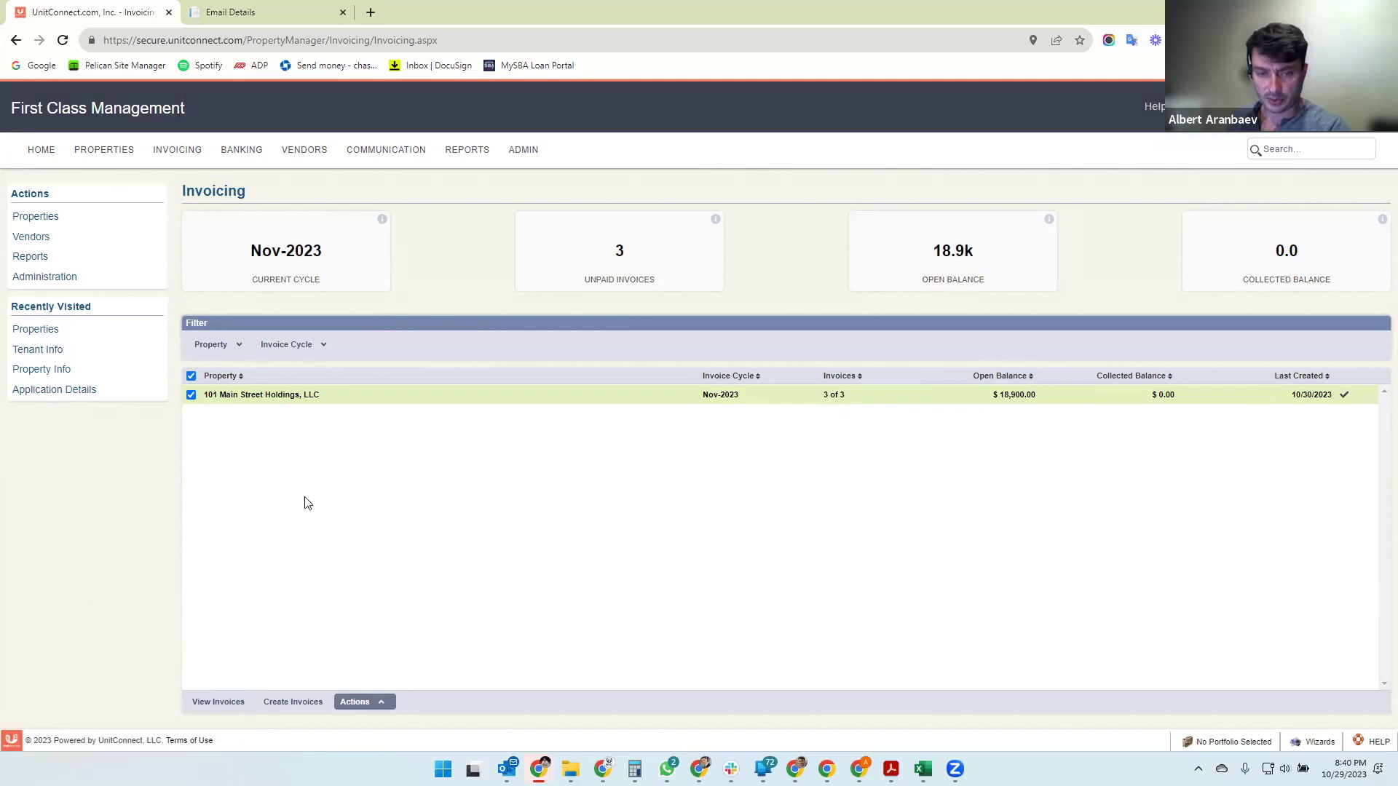
- Bring up the November 2023 invoices 1001, 1003 and 1002 for 101 Main Street Holdings, LLC
click(221, 705)
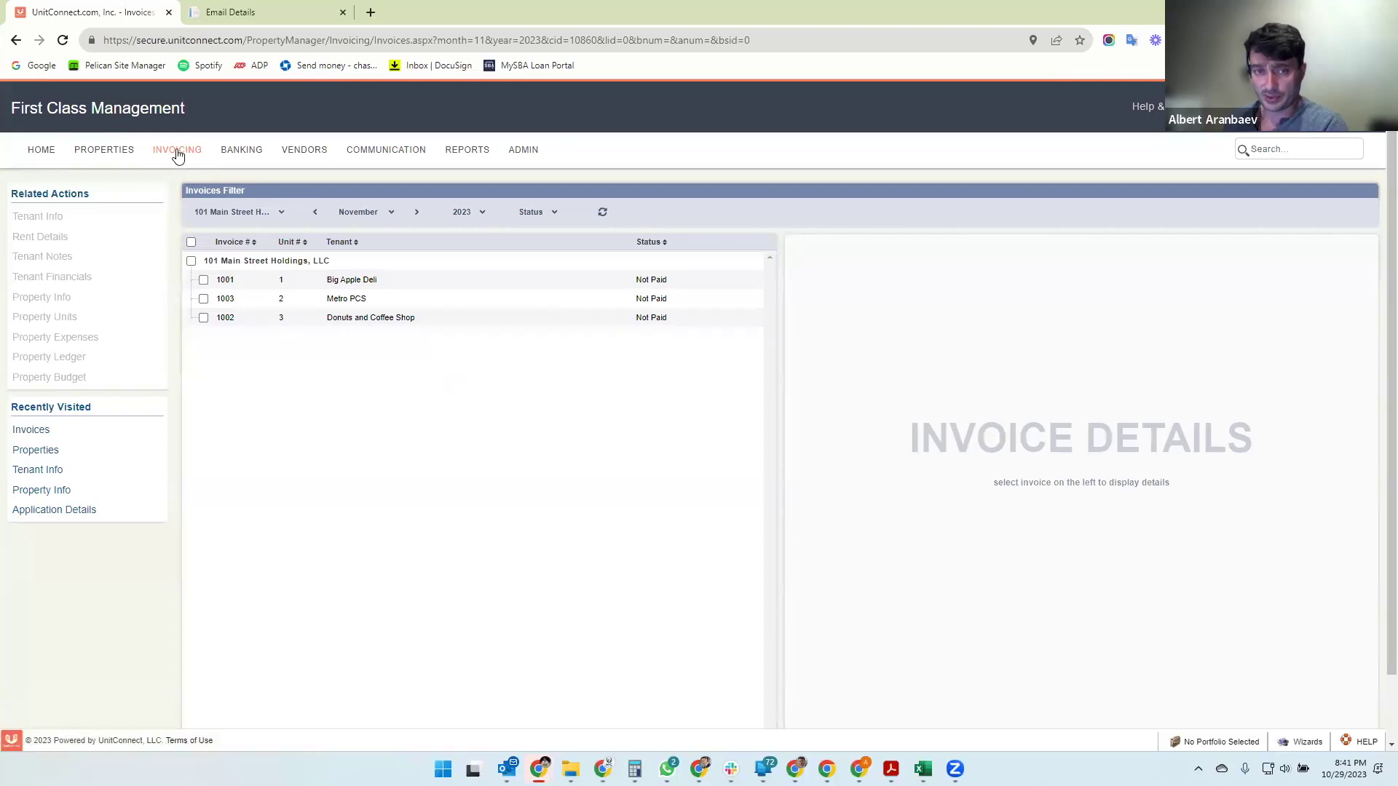
- Reload the invoice list and review invoices 1001, 1003 and 1002 in turn
mouse_move(188, 150)
click(194, 207)
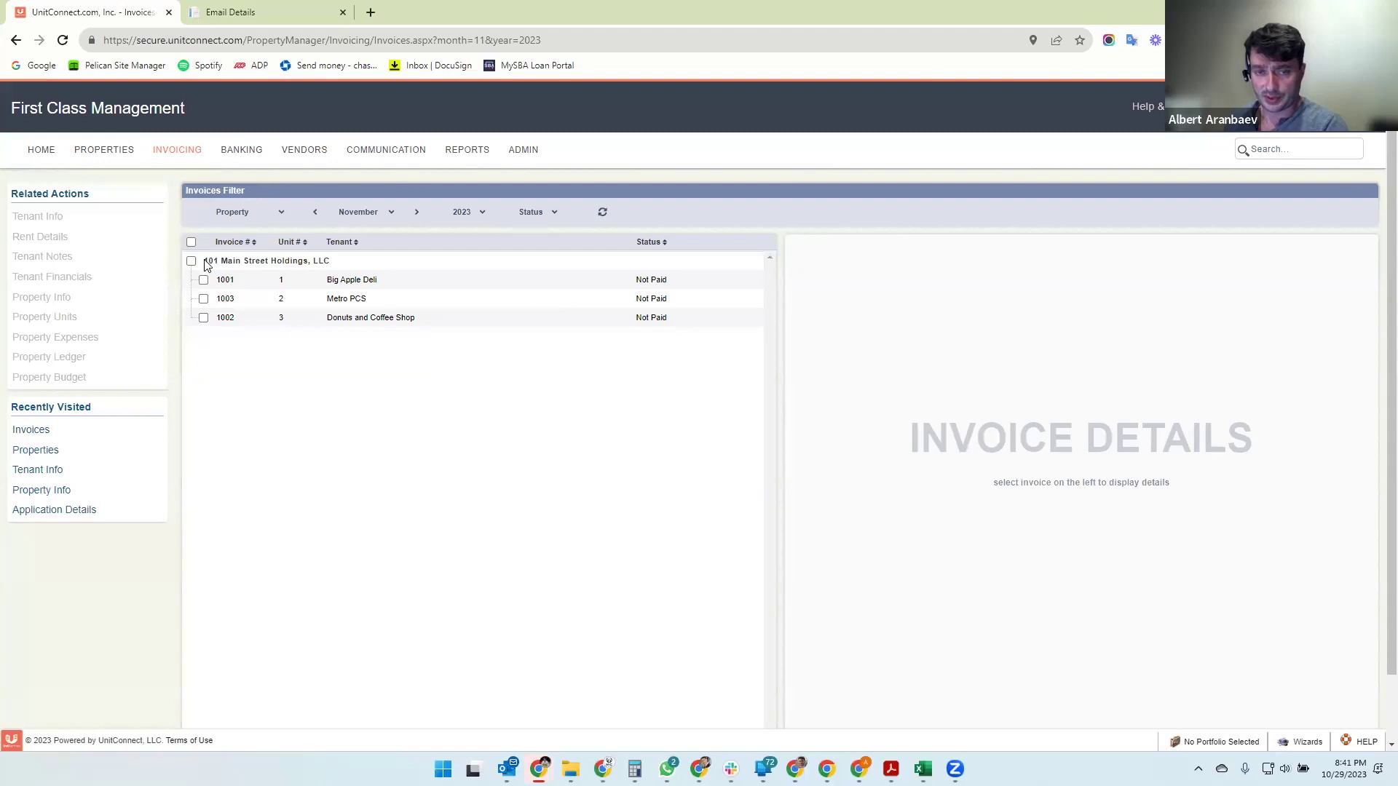
drag(206, 264, 348, 270)
click(367, 404)
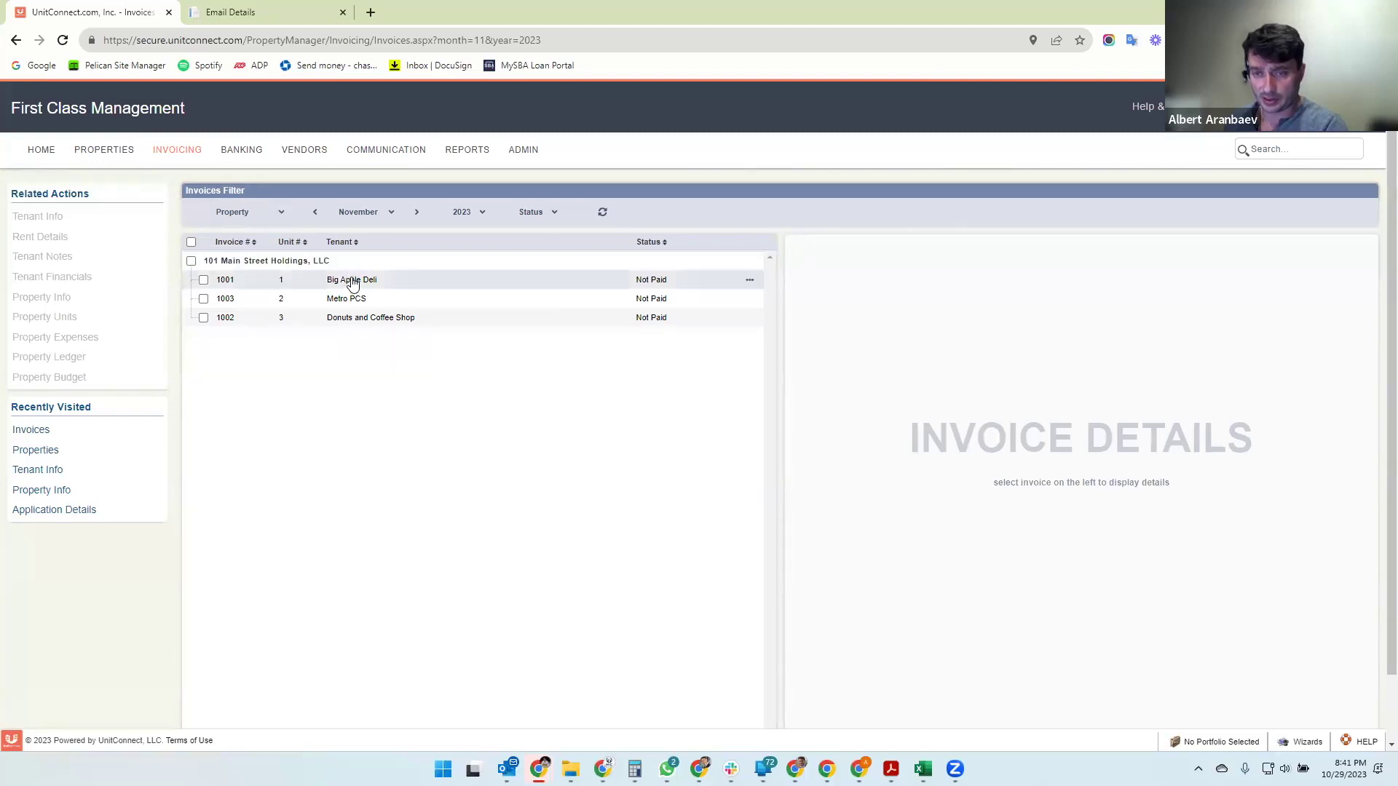
click(353, 284)
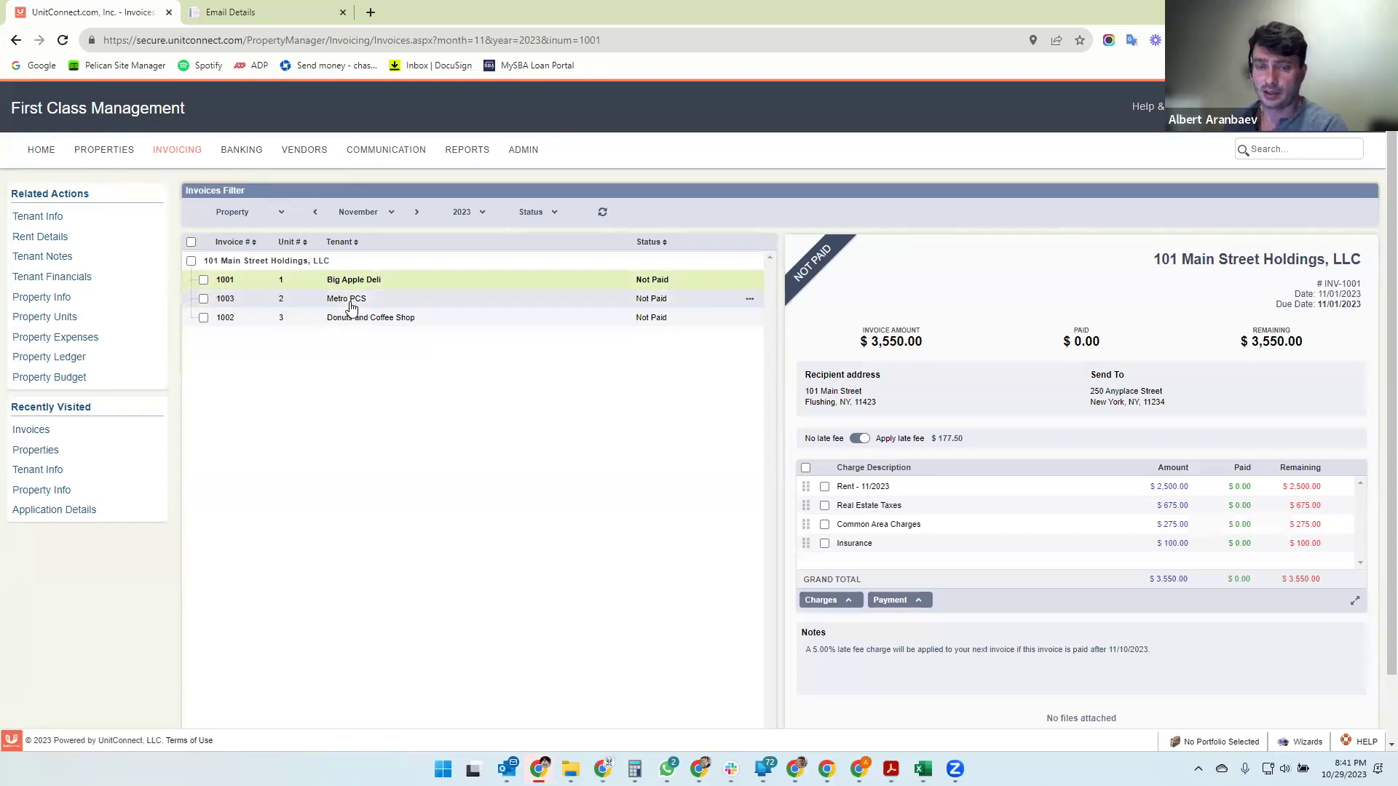
click(350, 299)
click(360, 319)
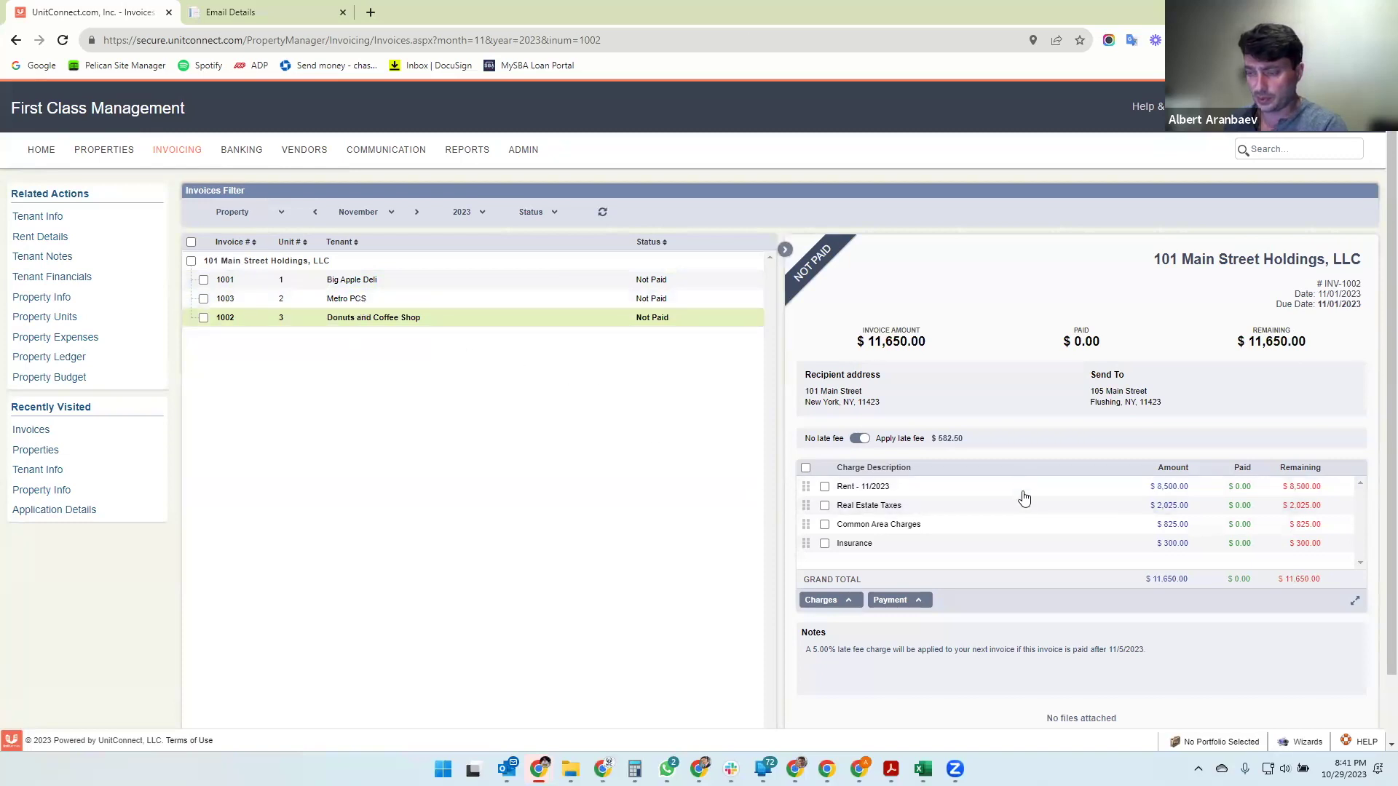
click(355, 281)
click(359, 299)
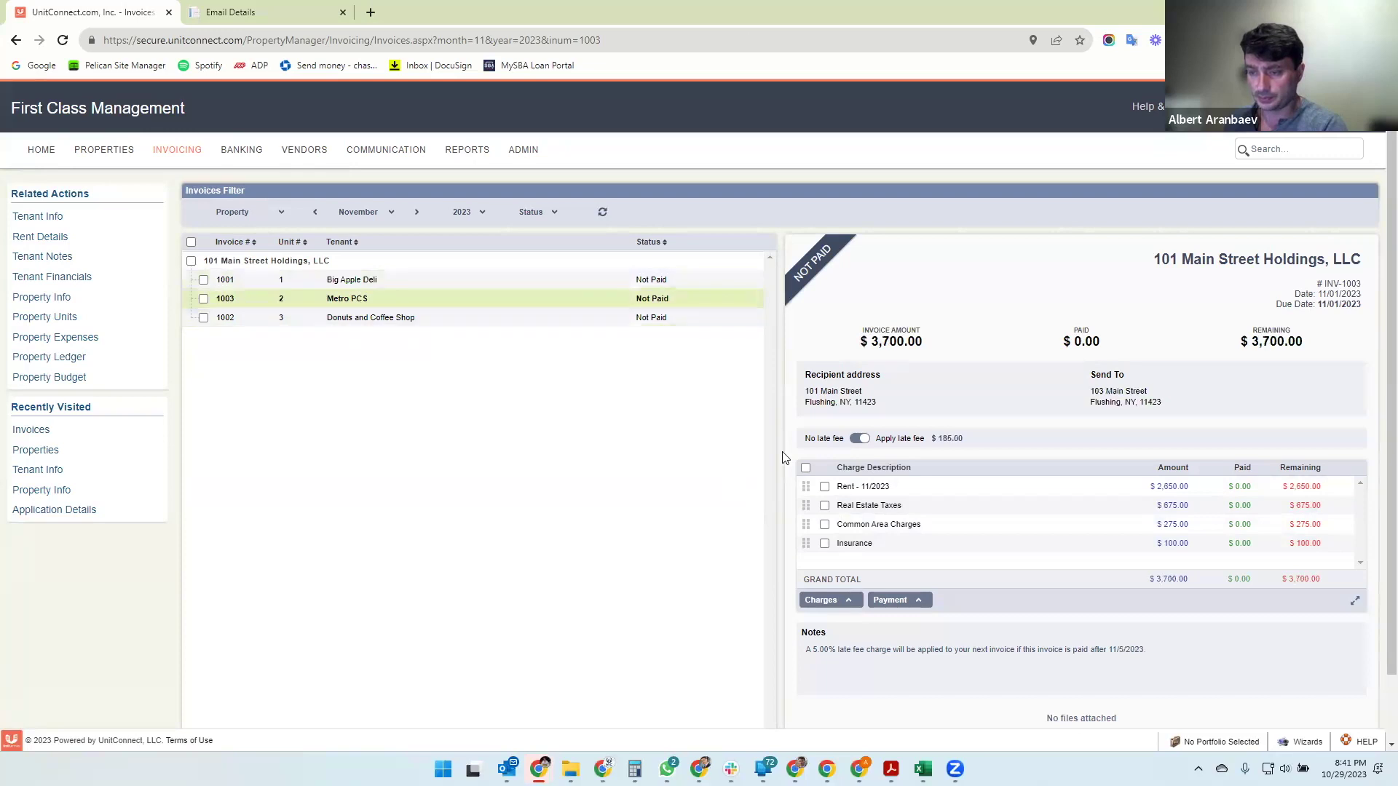
click(413, 324)
- Expand and collapse the charges panel, then select Big Apple Deli's $3,550.00 invoice 1001
click(1356, 605)
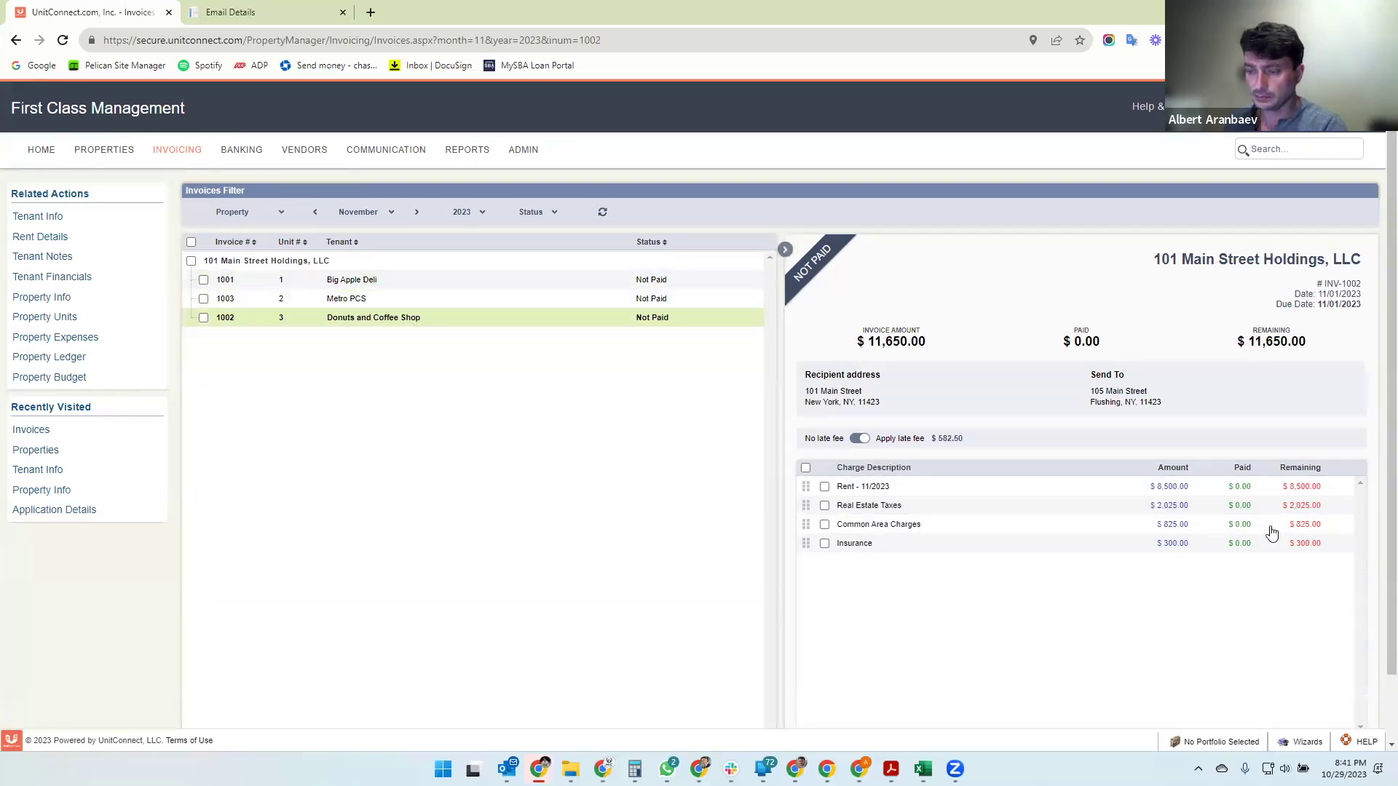
click(1356, 693)
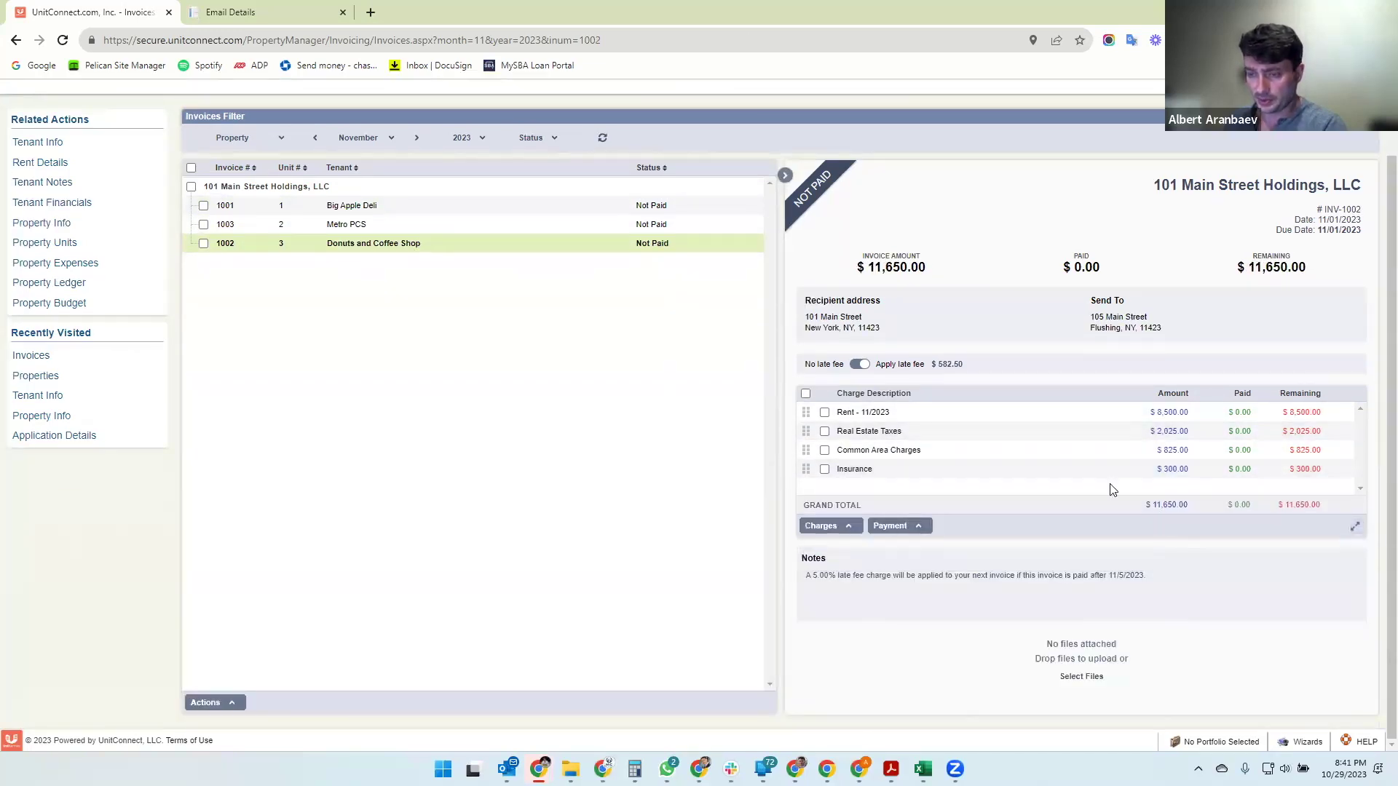
click(427, 210)
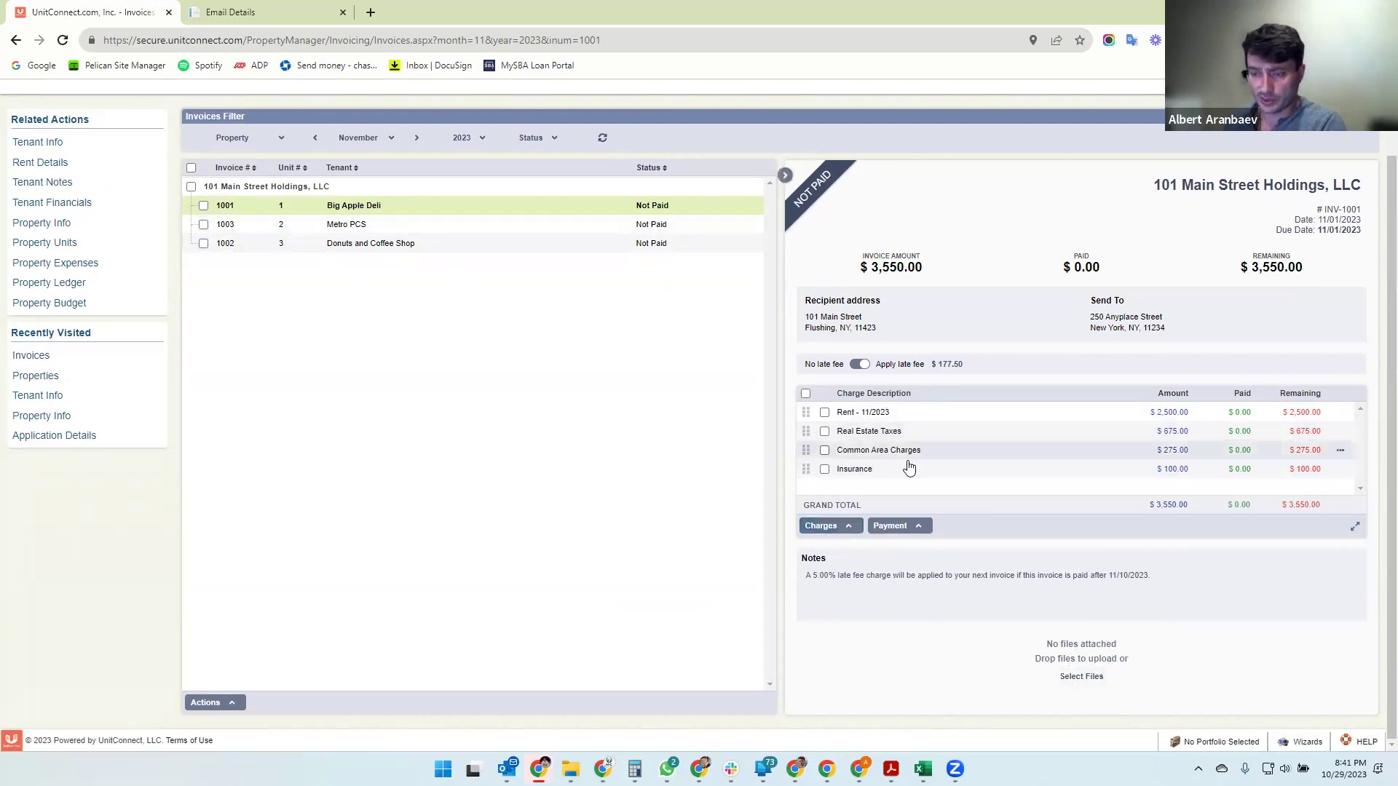
- Add a $50.00 Water charge under Utilities - Water to invoice 1001
click(823, 538)
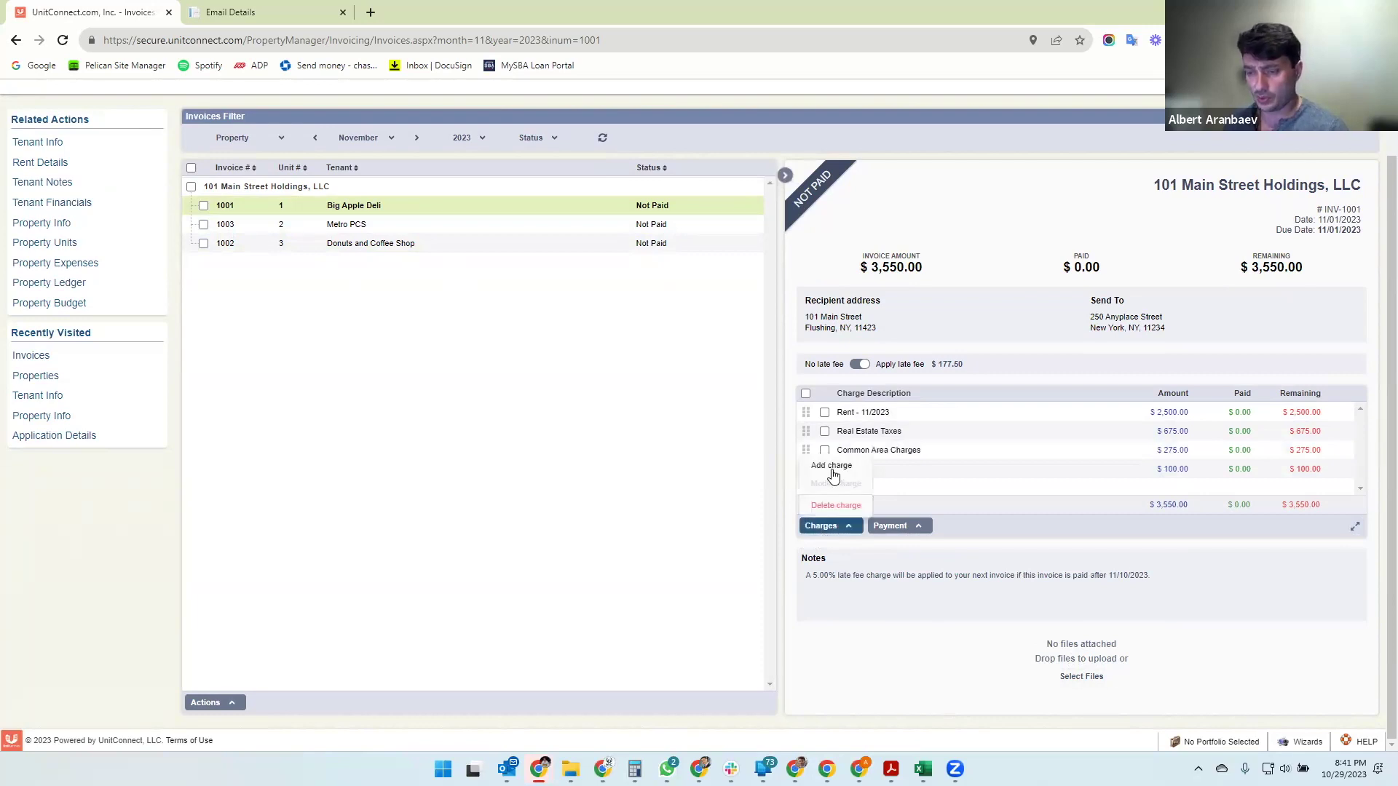
click(832, 468)
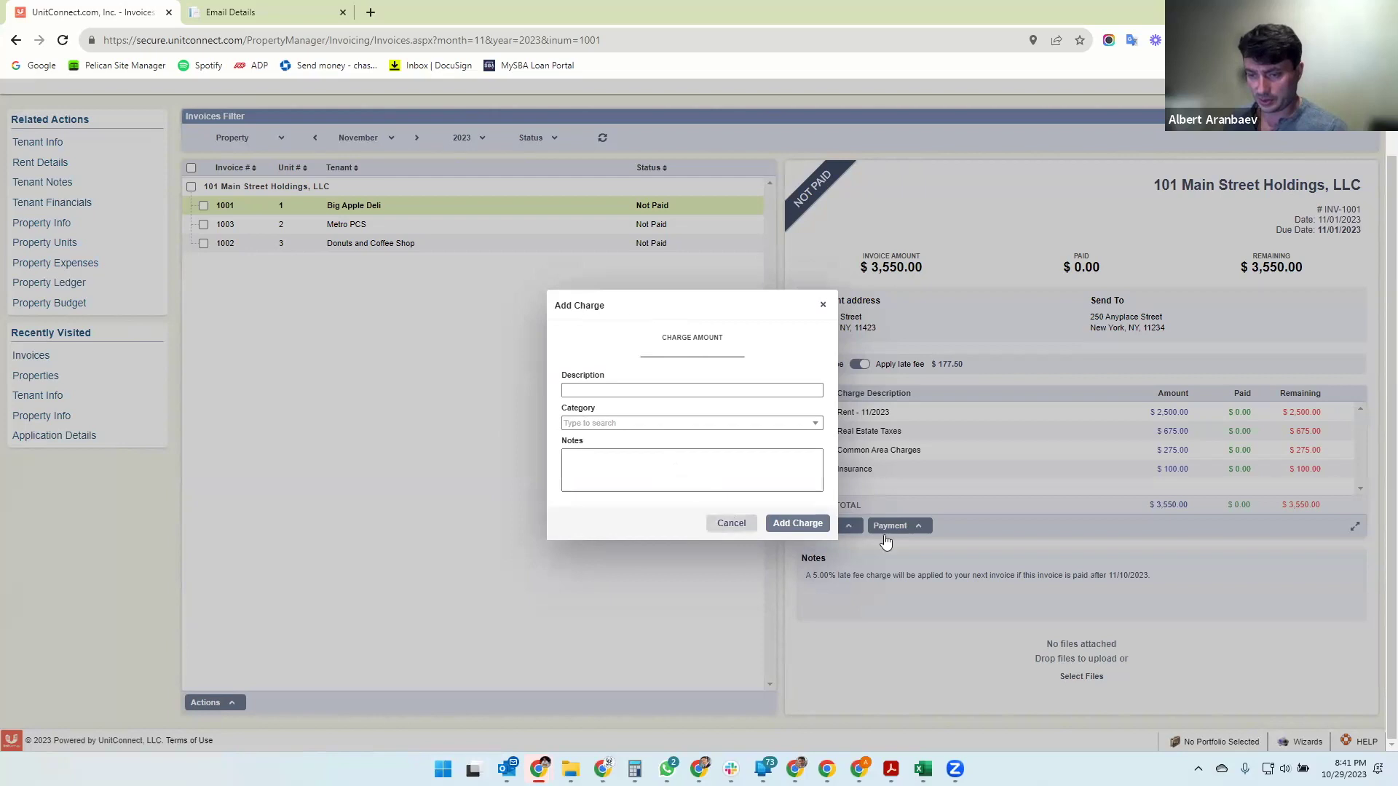
click(732, 523)
click(824, 526)
click(841, 469)
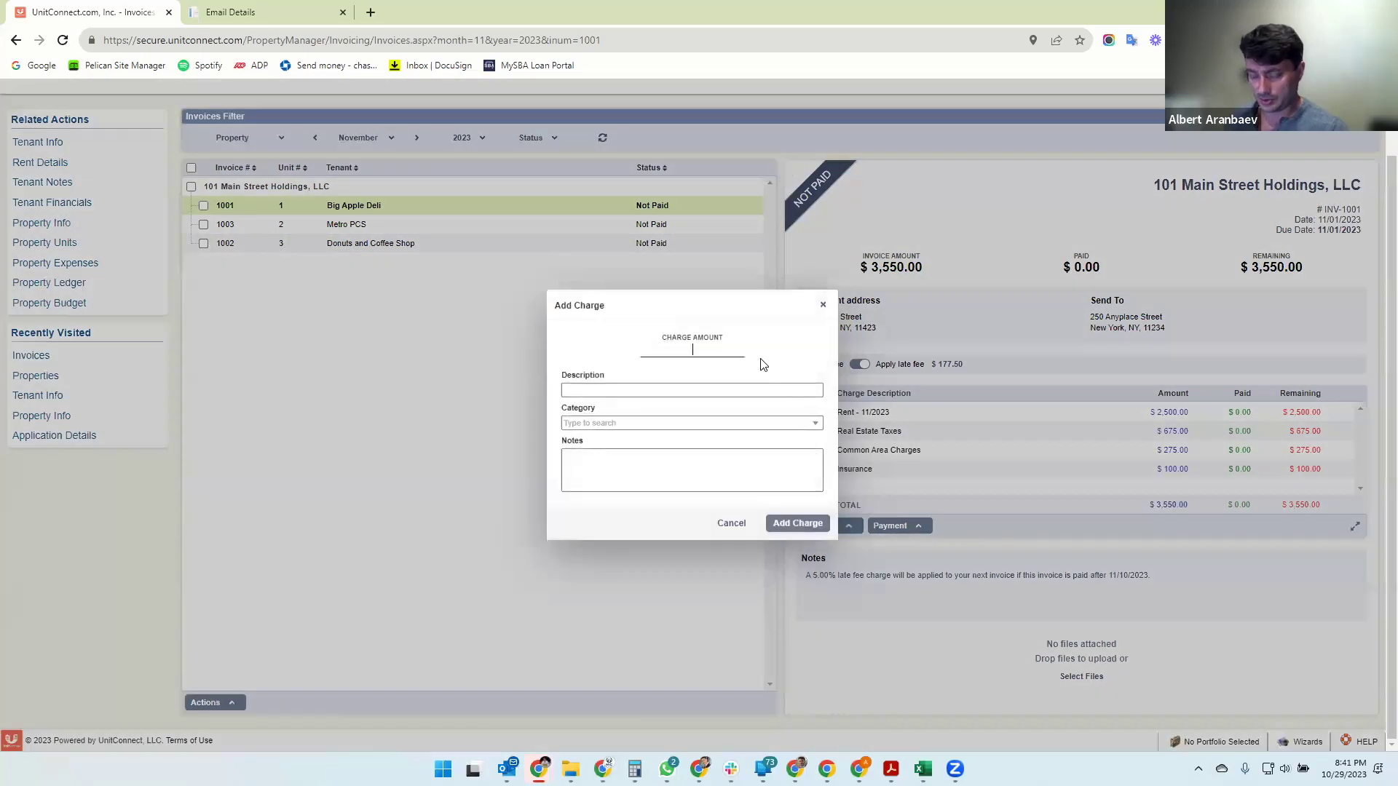
key(Tab)
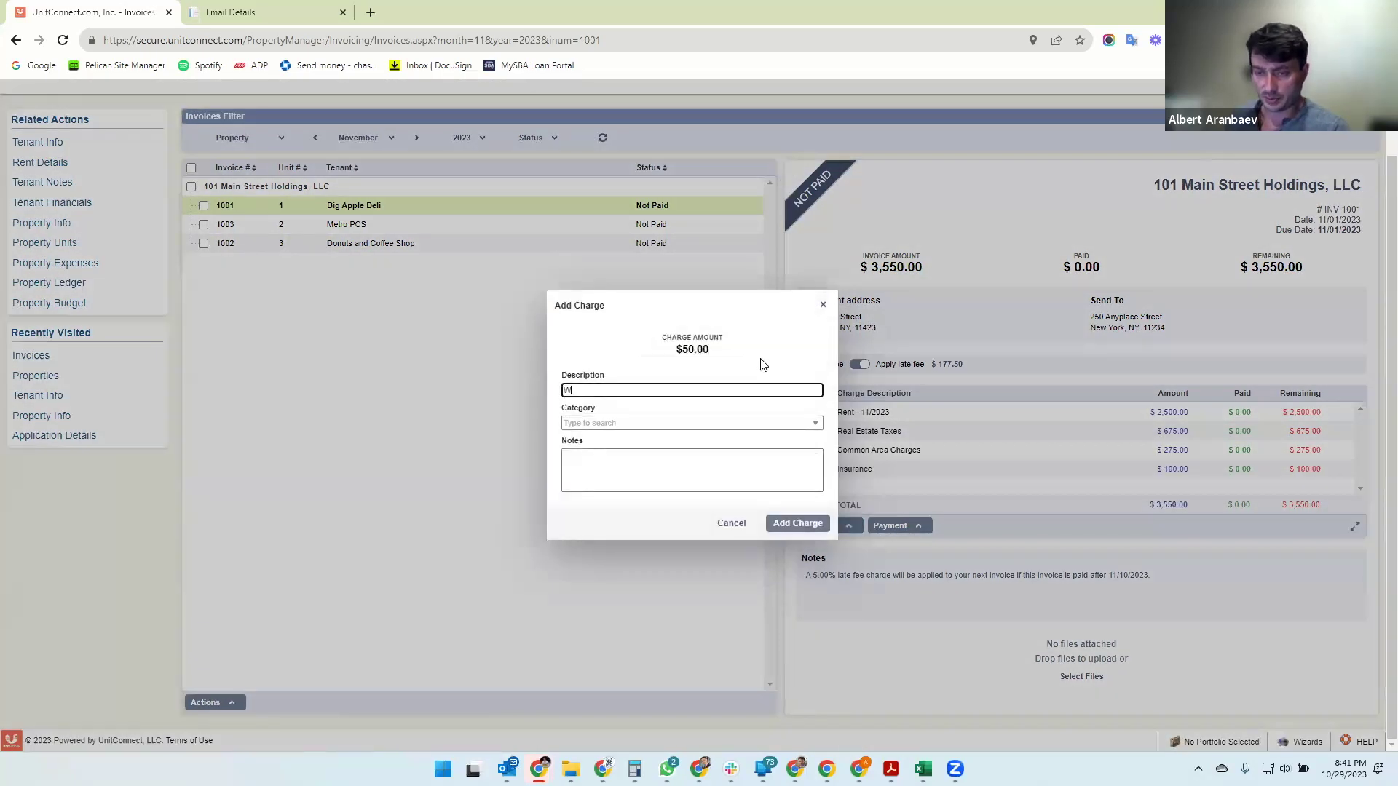
key(Tab)
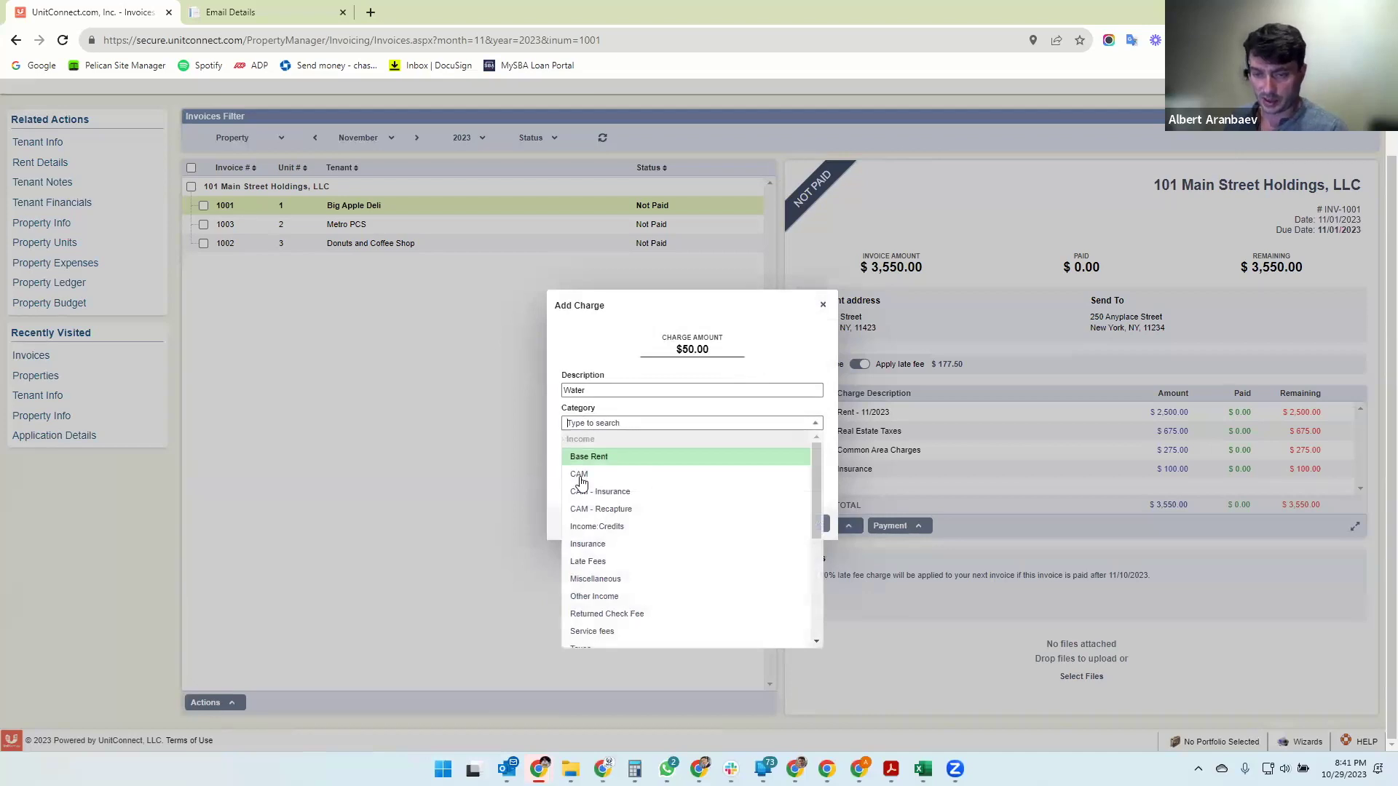
text(w)
click(613, 457)
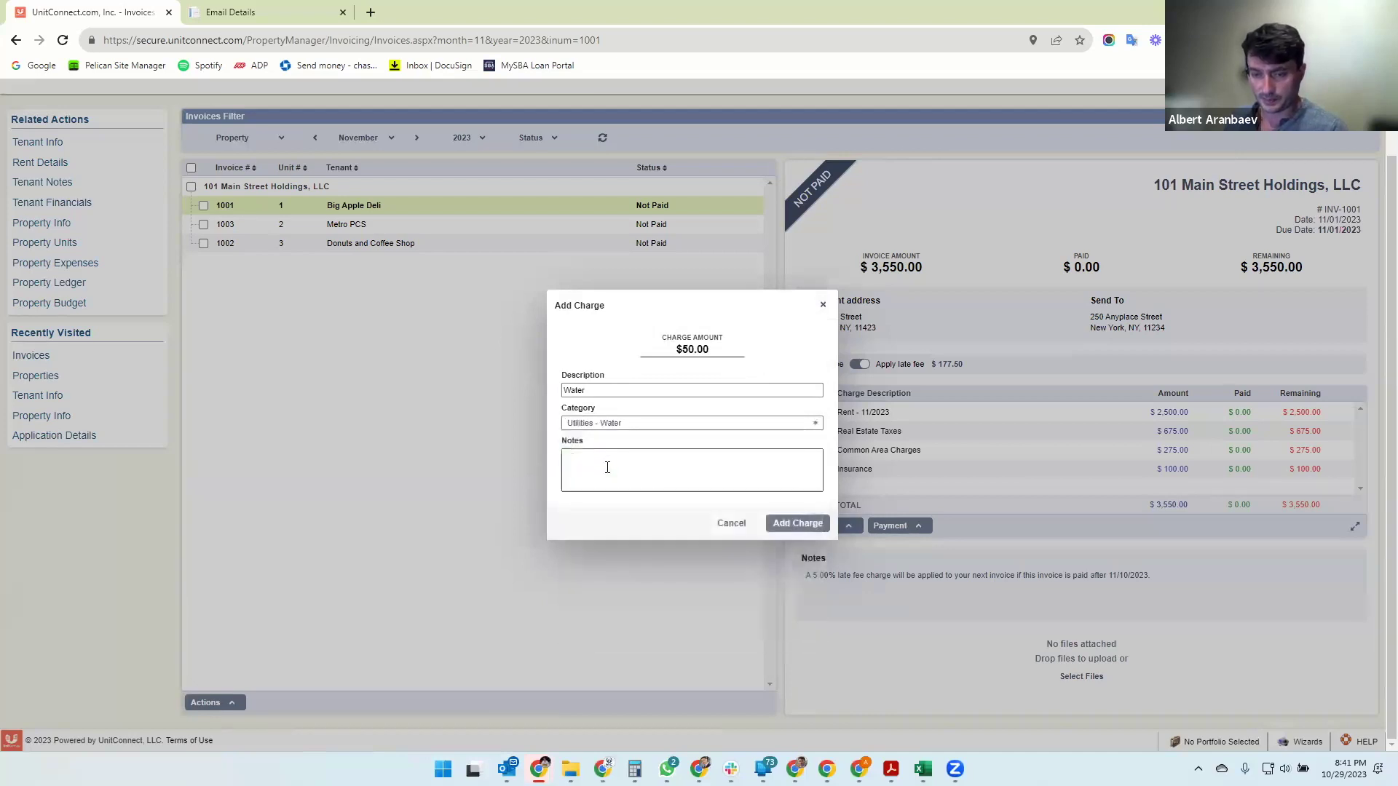
click(801, 521)
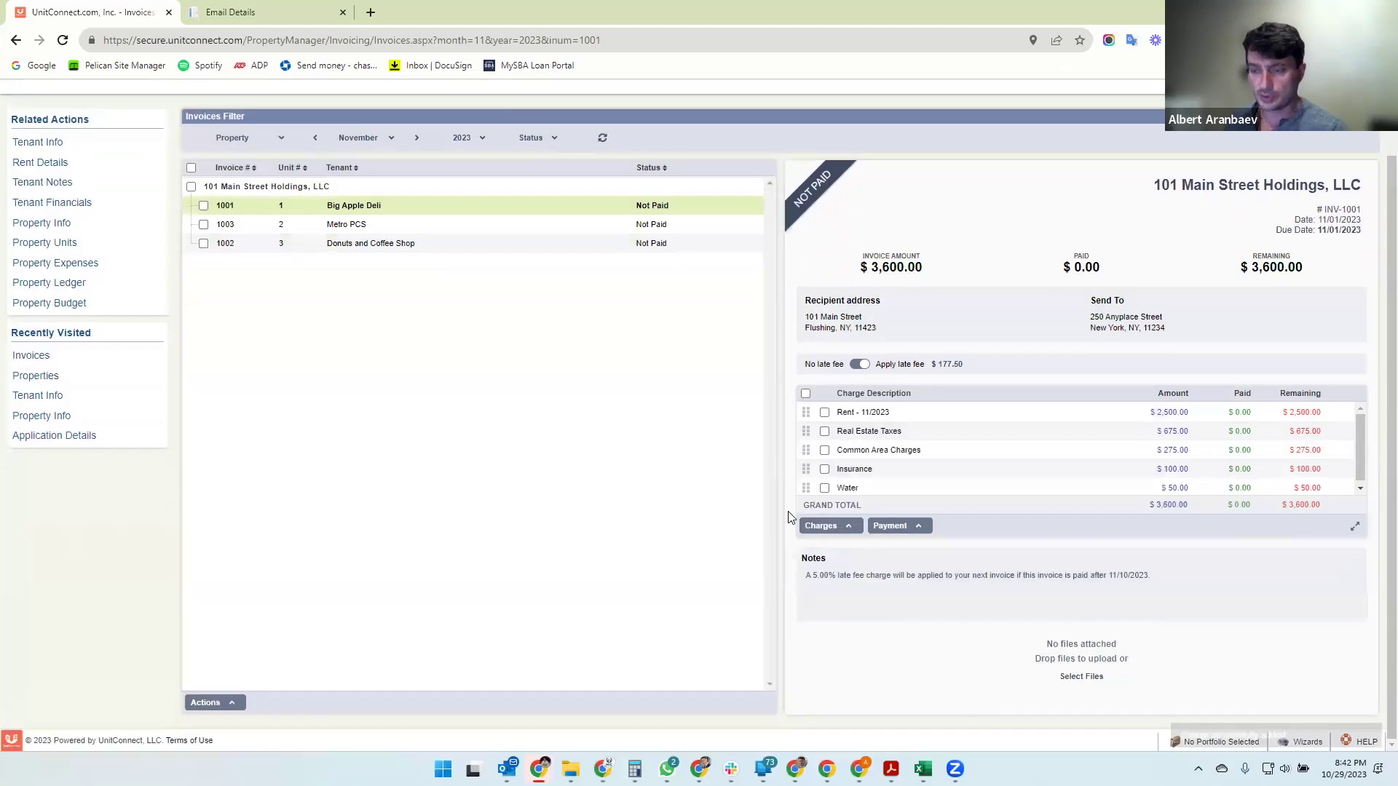
- Attach Invoice_R0827.pdf from Downloads to invoice 1001, now totaling $3,600.00
click(1083, 676)
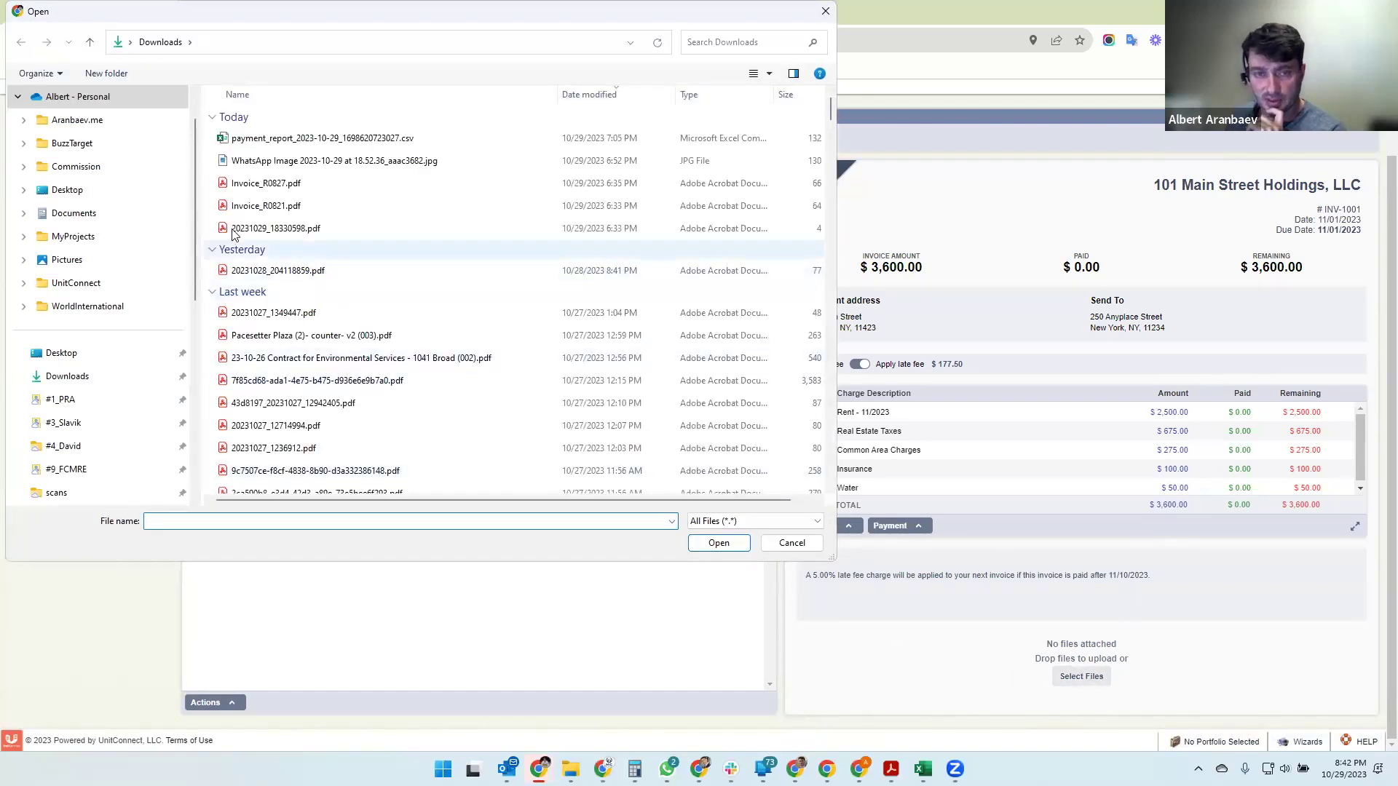
click(261, 186)
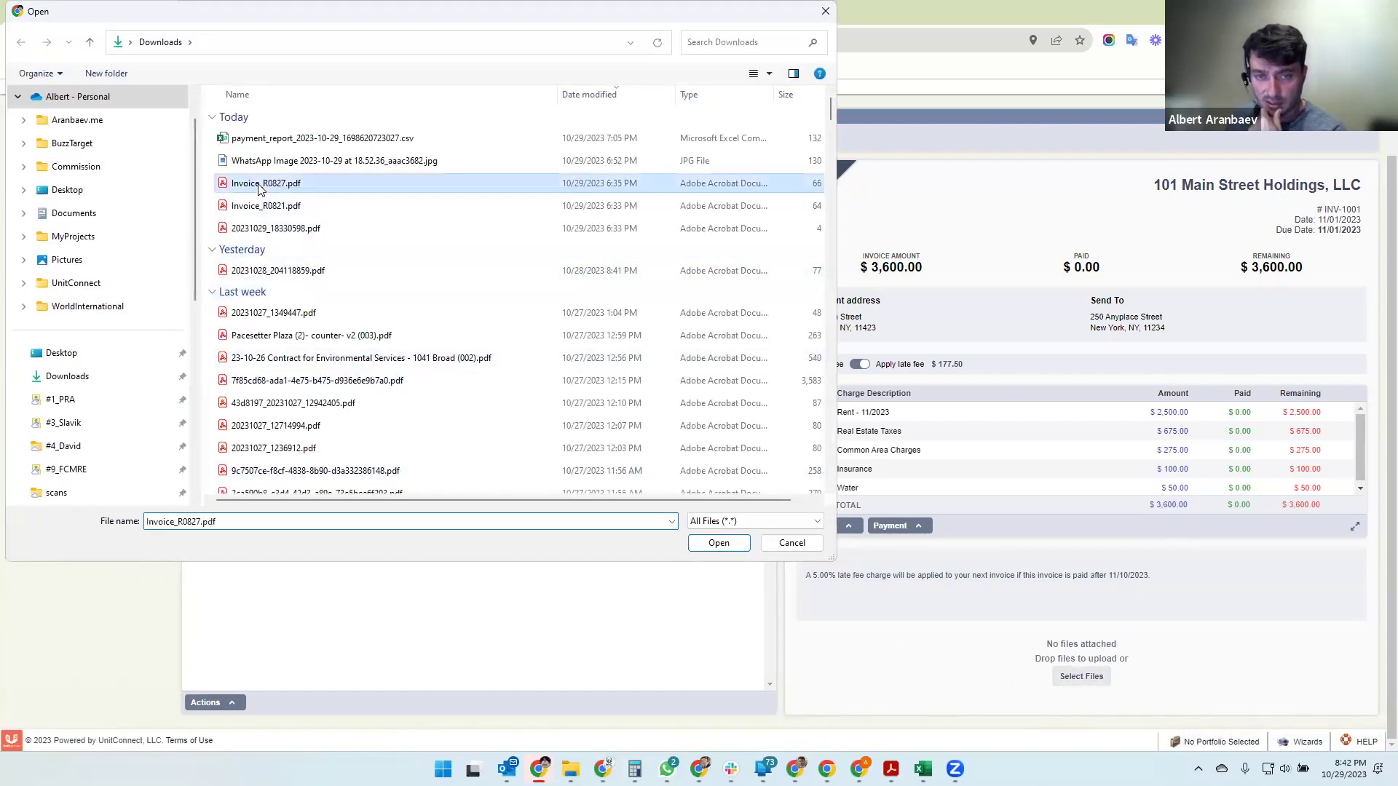
double_click(260, 184)
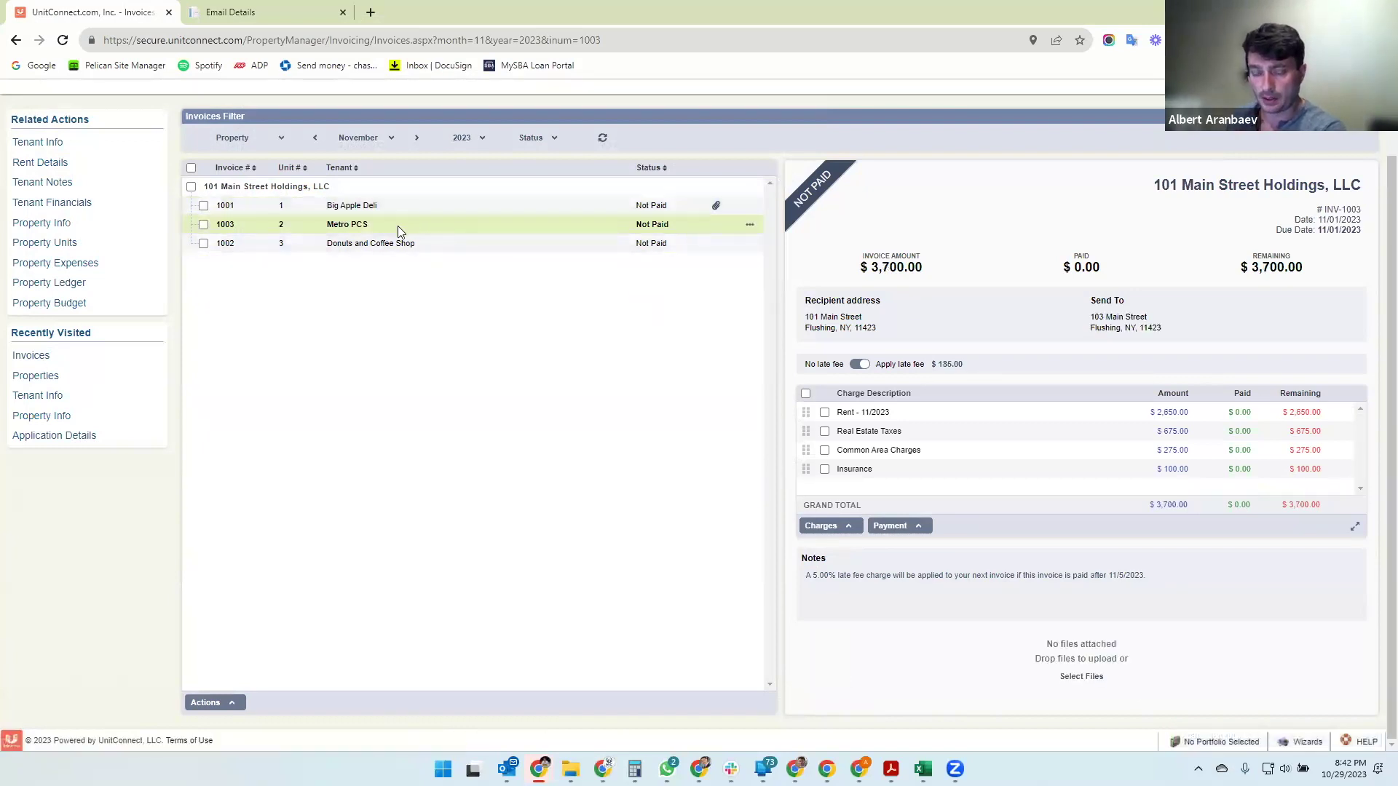
click(1352, 529)
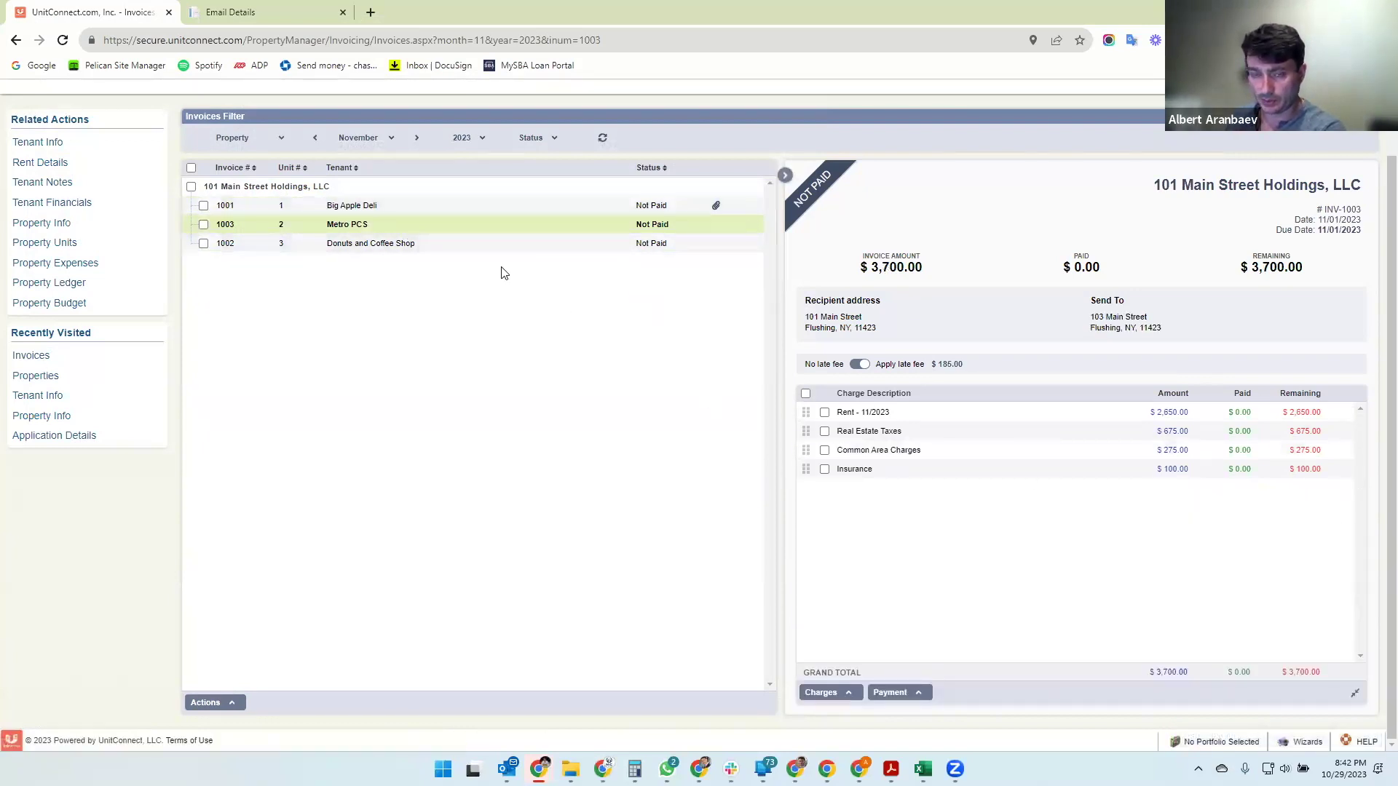
- Add a $50.00 Electric charge under Utilities - Electric to Donuts and Coffee Shop's invoice 1002
click(430, 247)
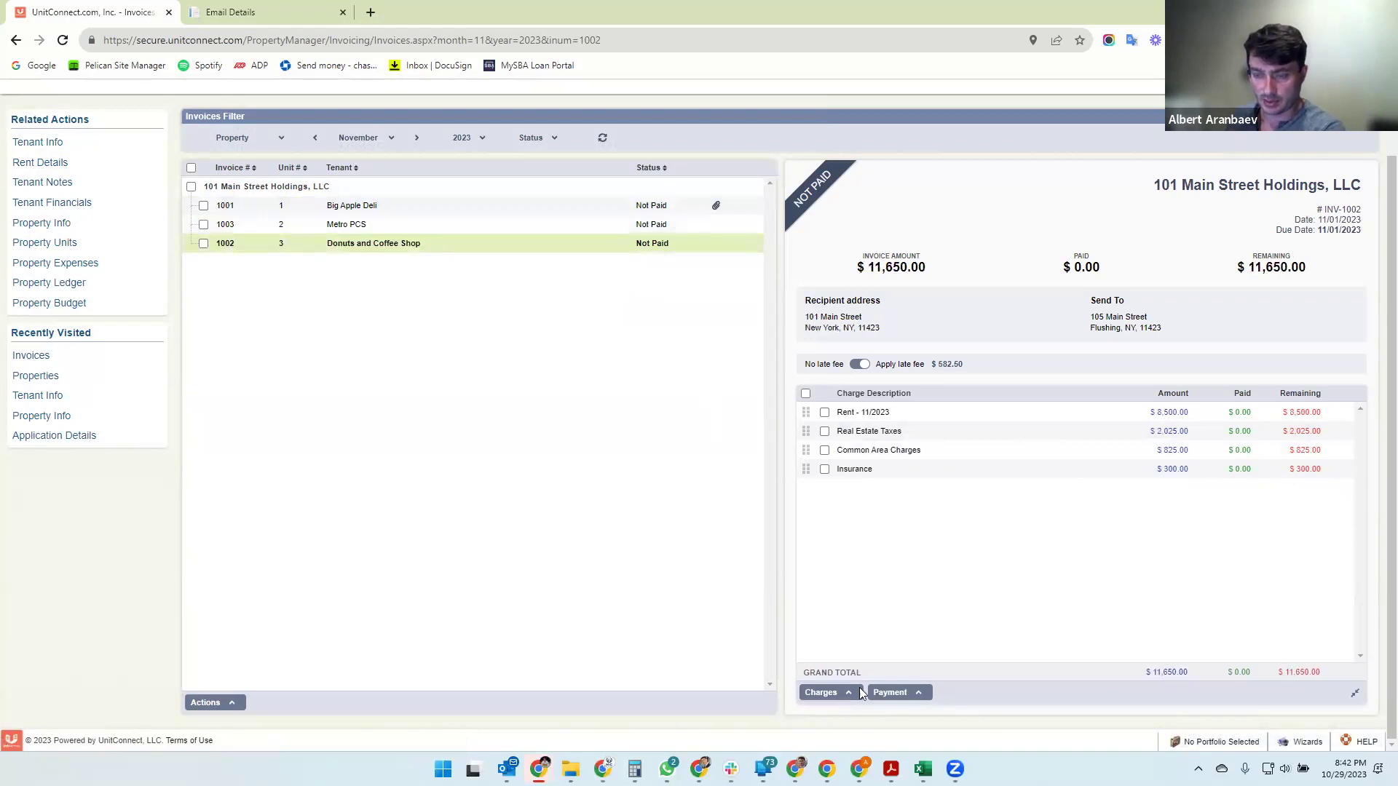
click(1355, 692)
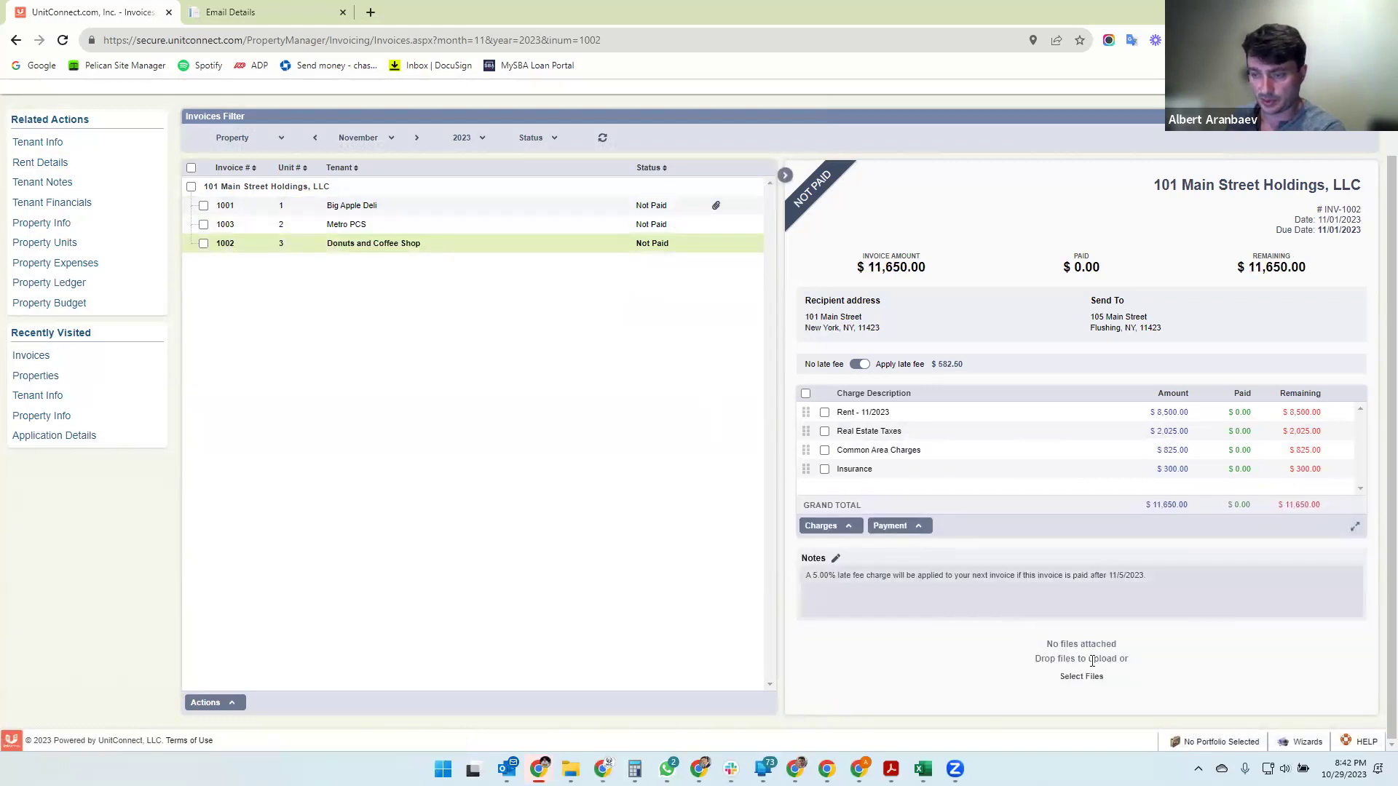
click(842, 529)
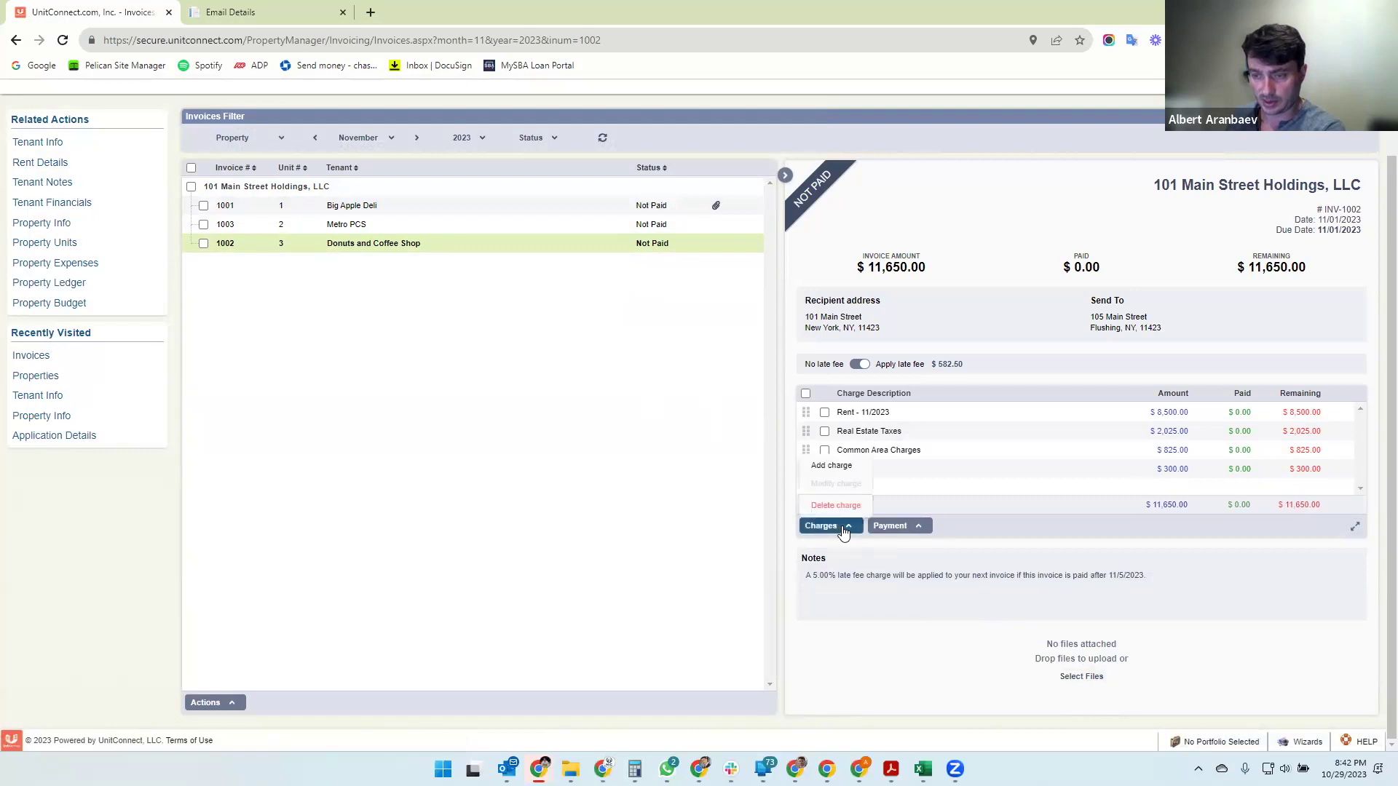
click(830, 466)
text(50)
key(Tab)
text(Gas)
key(Tab)
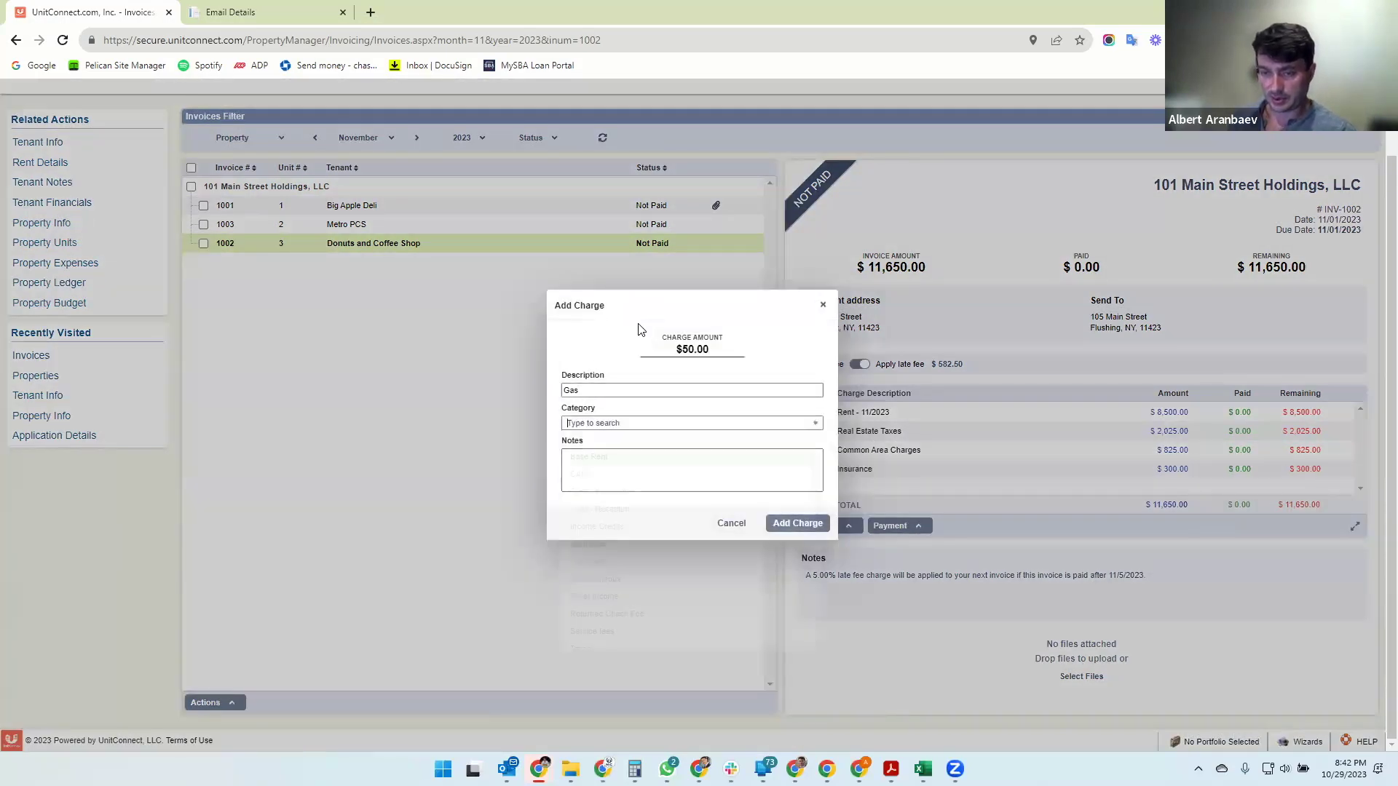
text(ut)
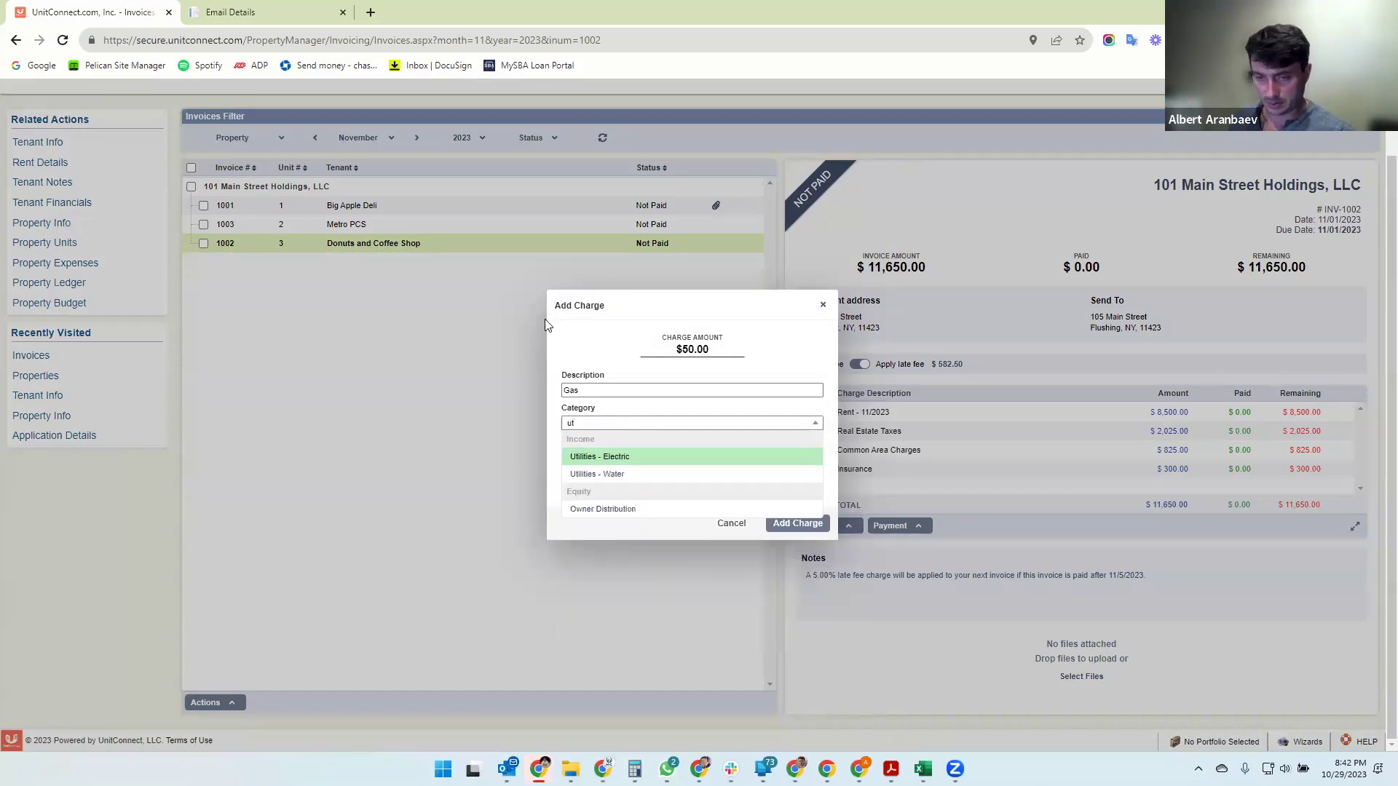
click(612, 457)
click(555, 391)
text(Electric)
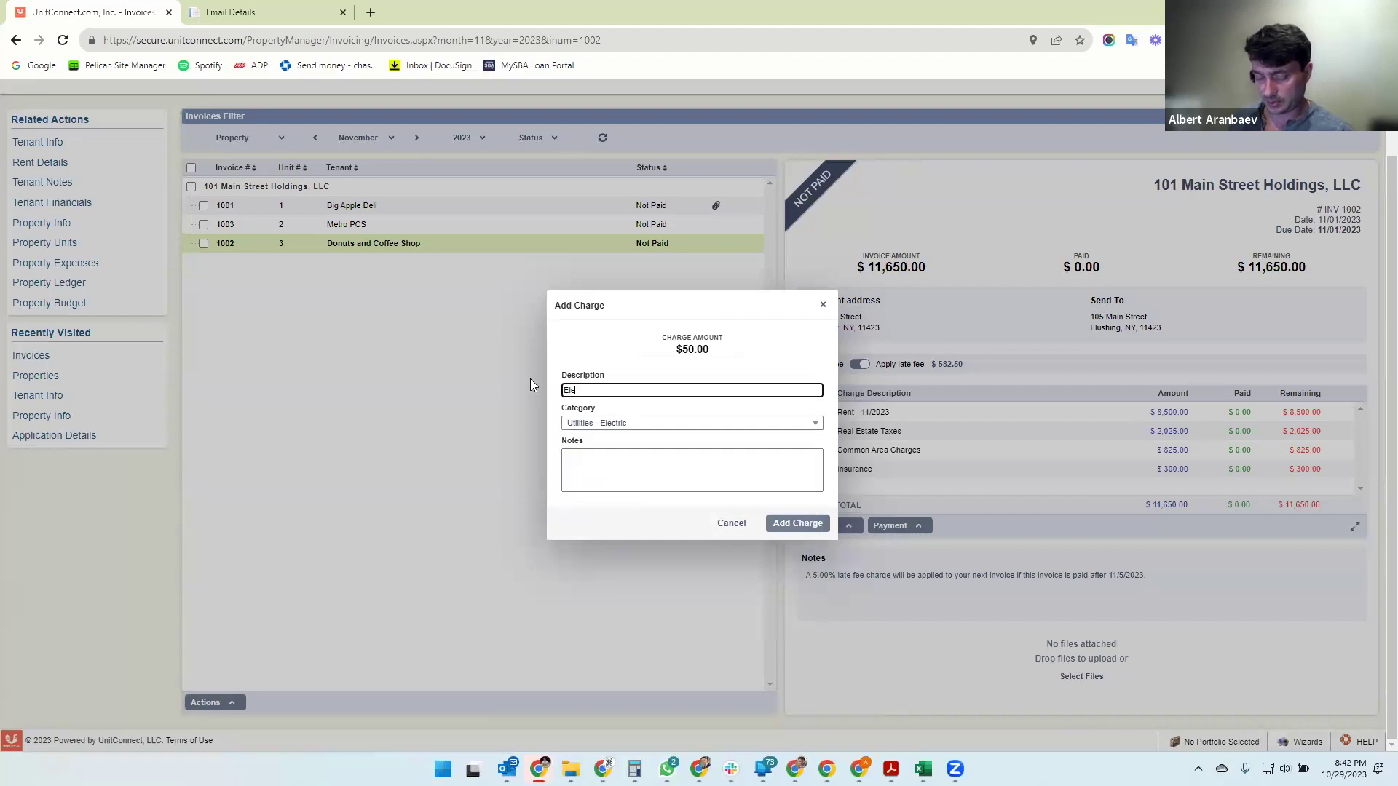
click(798, 525)
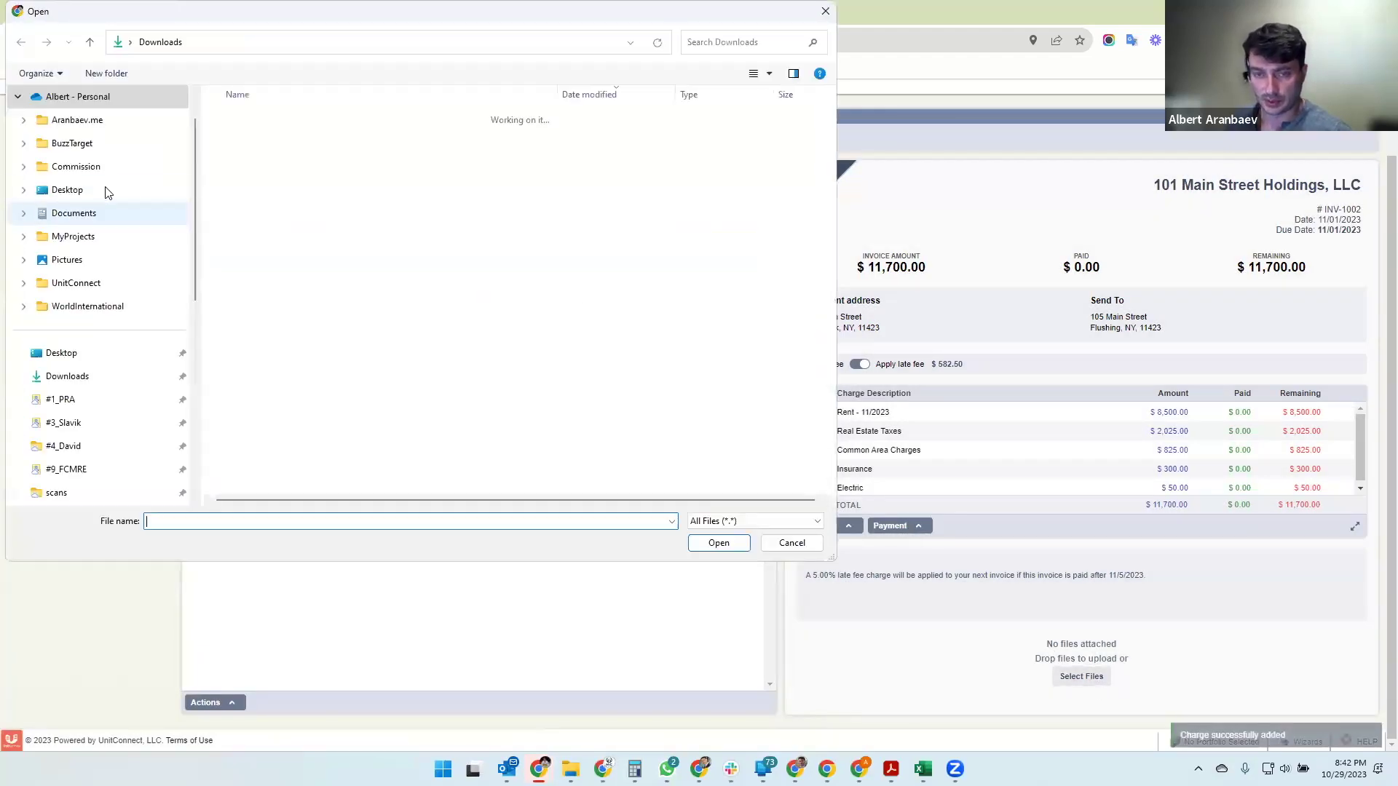
- Attach Invoice_R0821.pdf and Invoice_R0827.pdf to invoice 1002, bringing it to $11,700.00
click(266, 182)
ctrl+click(266, 205)
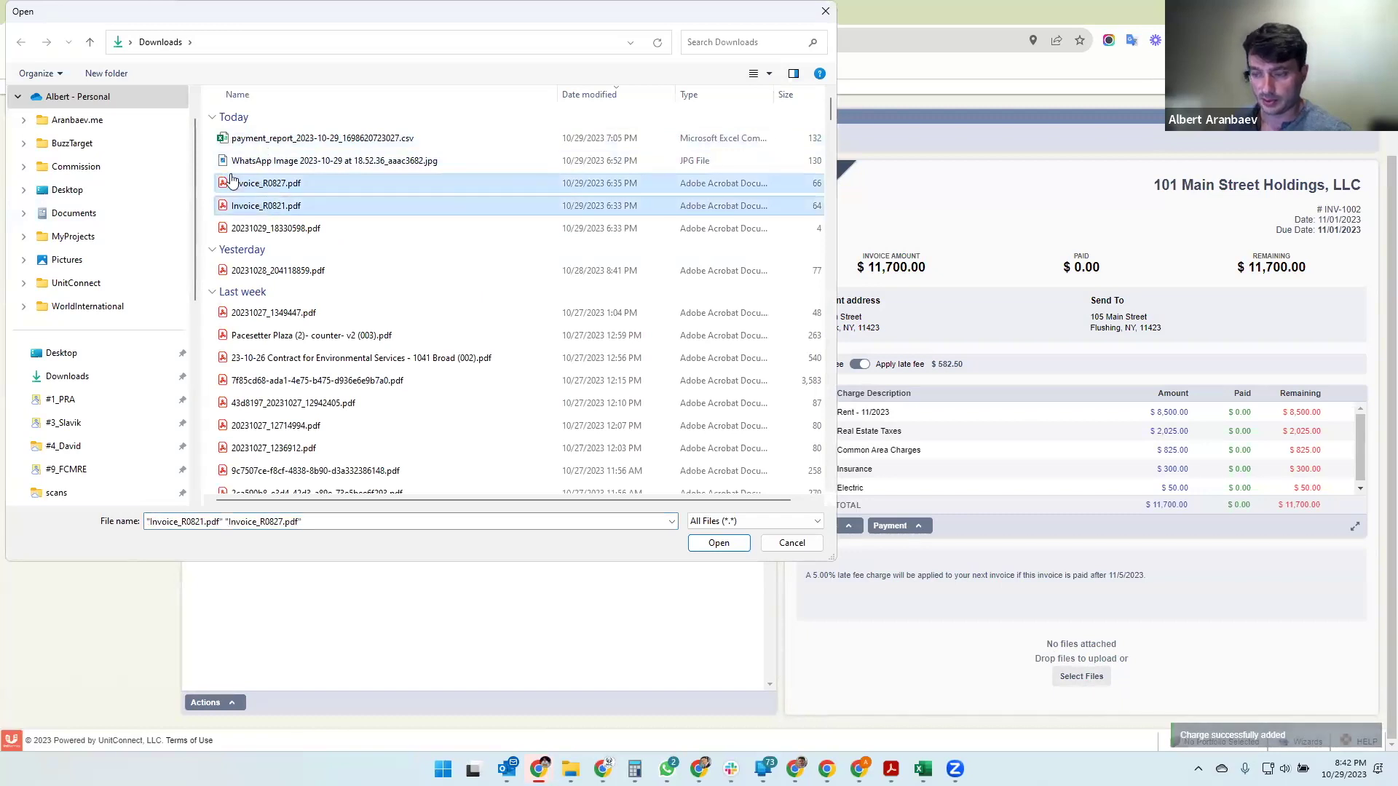
click(719, 542)
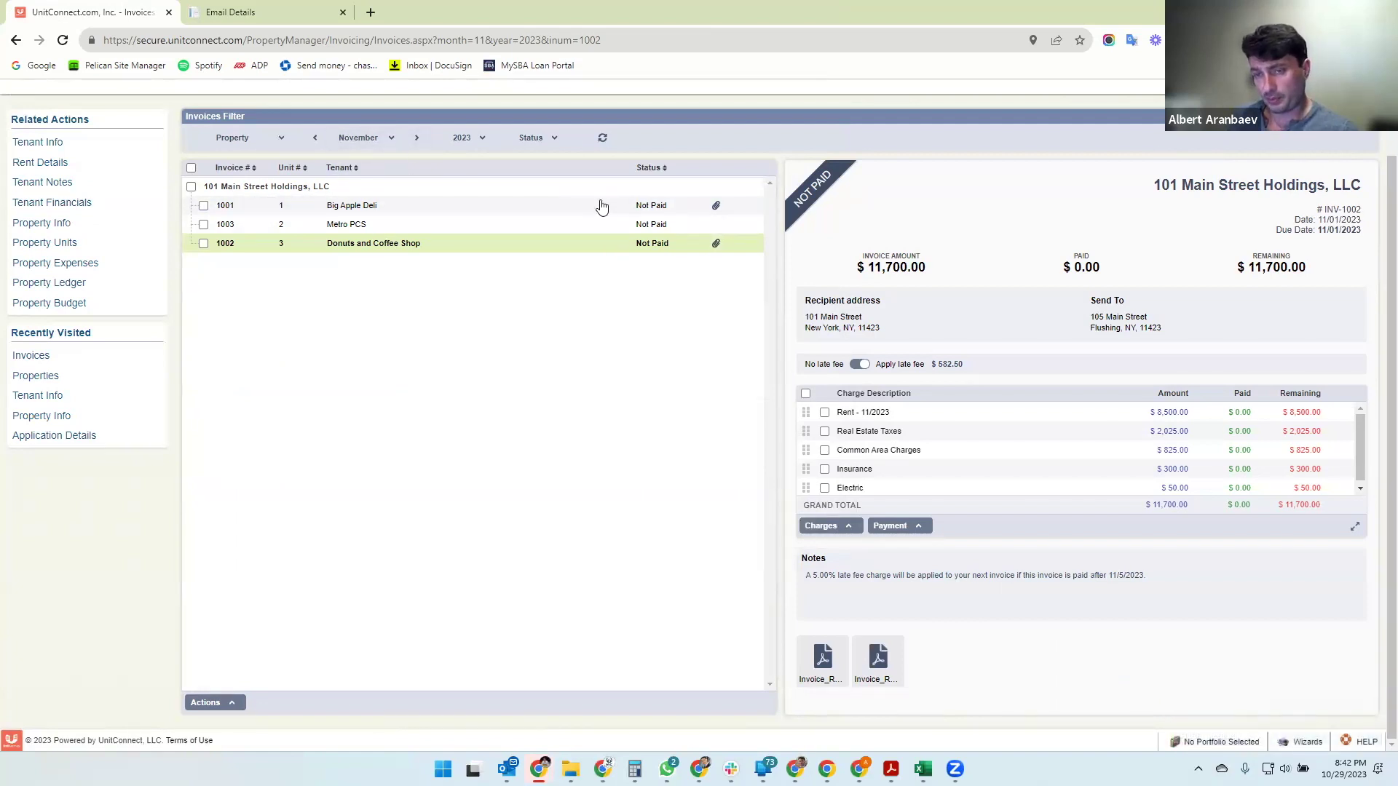
click(550, 204)
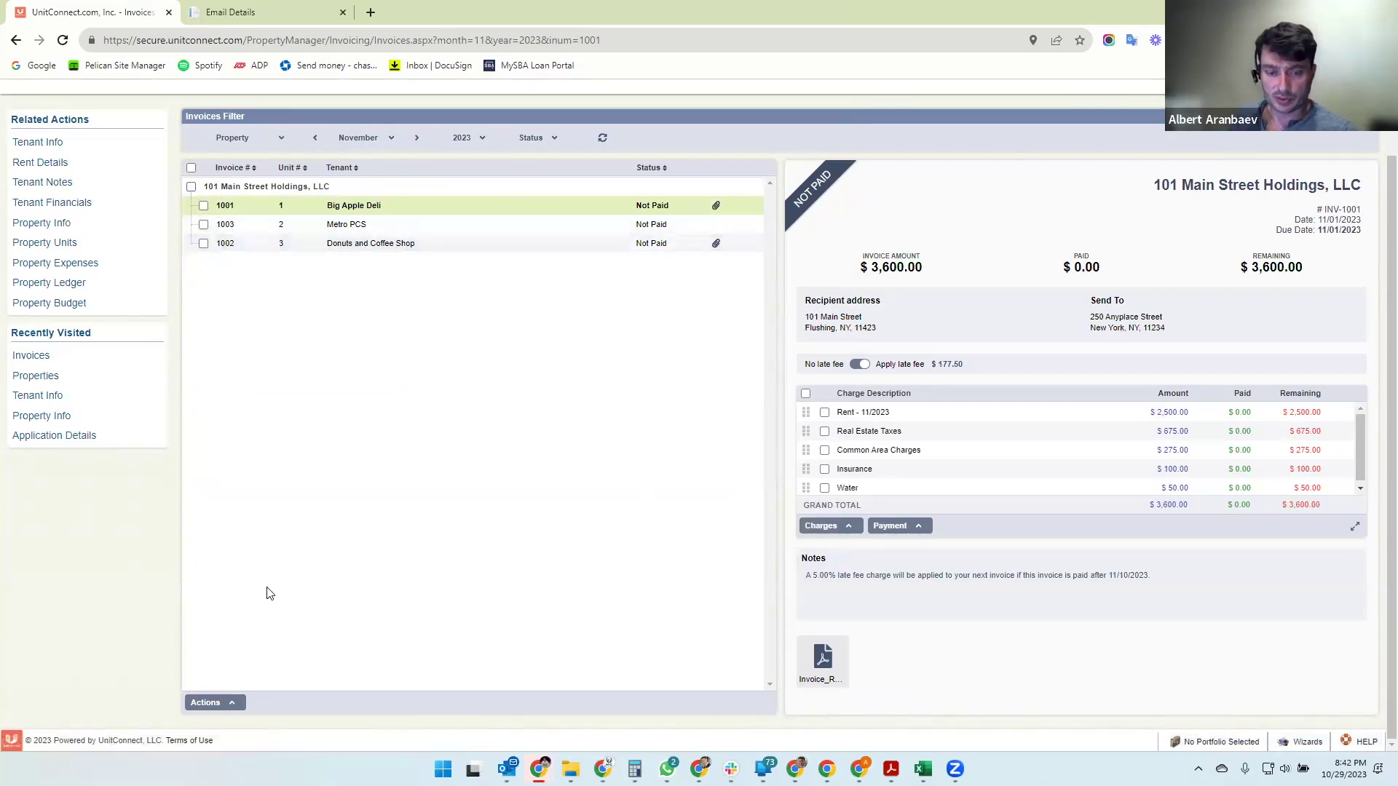
- Select invoices 1001, 1003 and 1002 and choose Email Invoices from the bulk actions
click(192, 188)
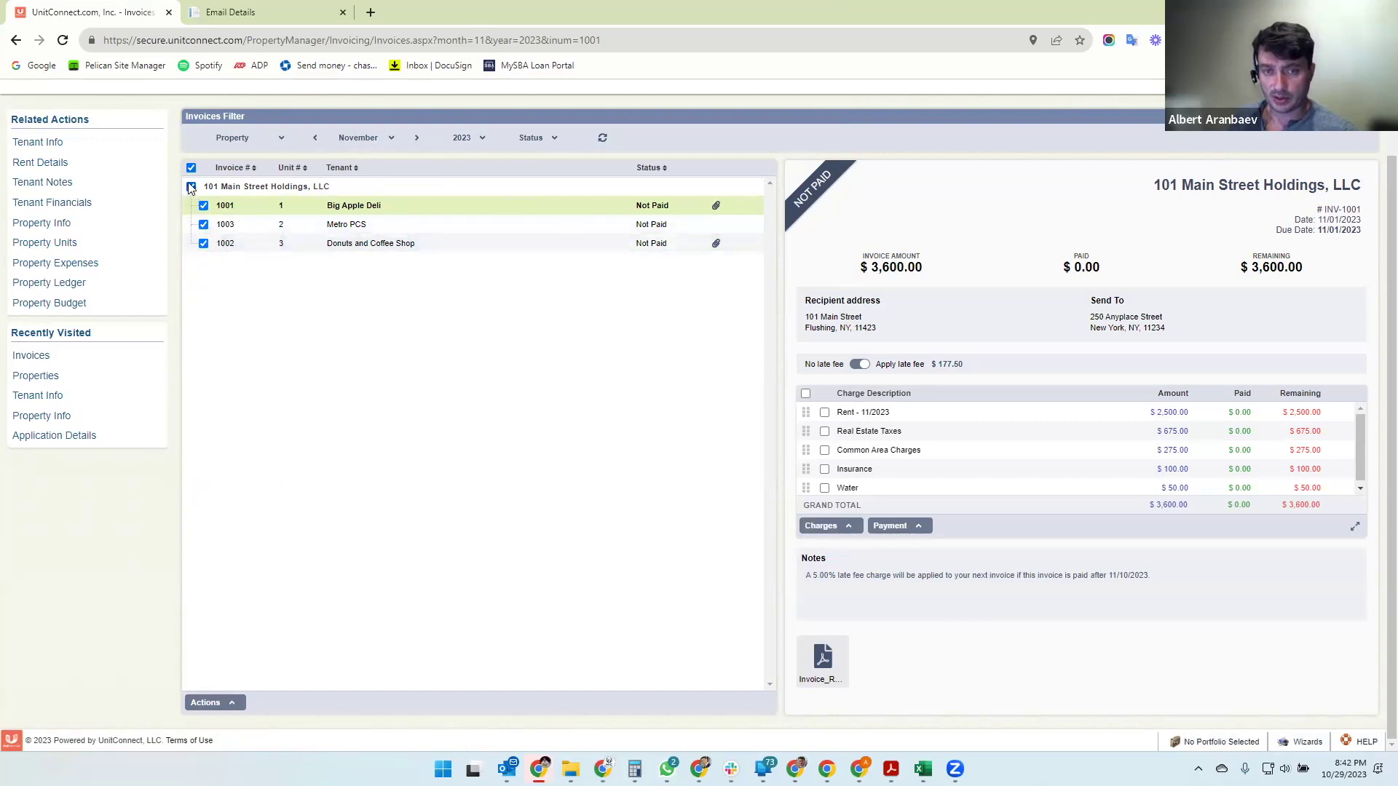
click(191, 188)
click(204, 205)
click(204, 224)
click(204, 244)
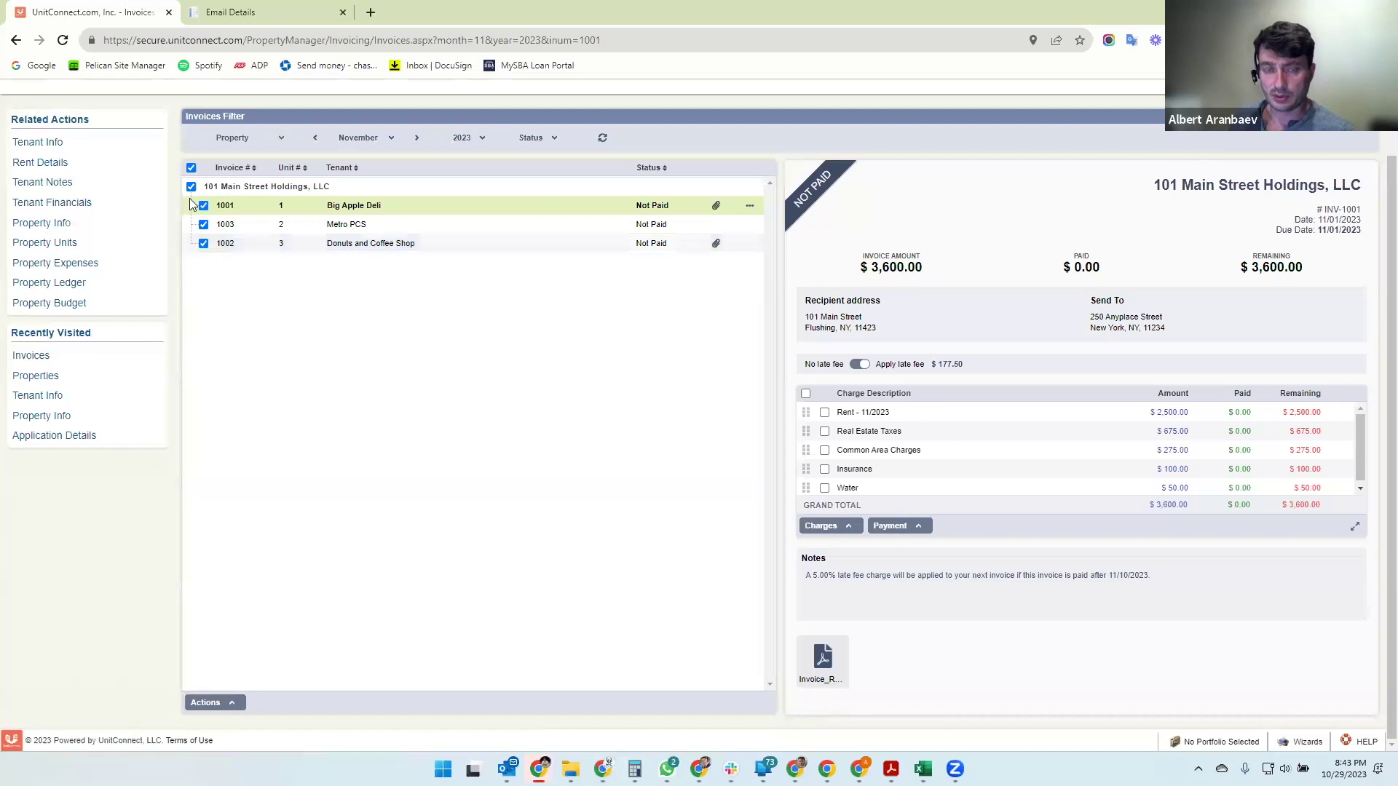
click(229, 704)
click(228, 645)
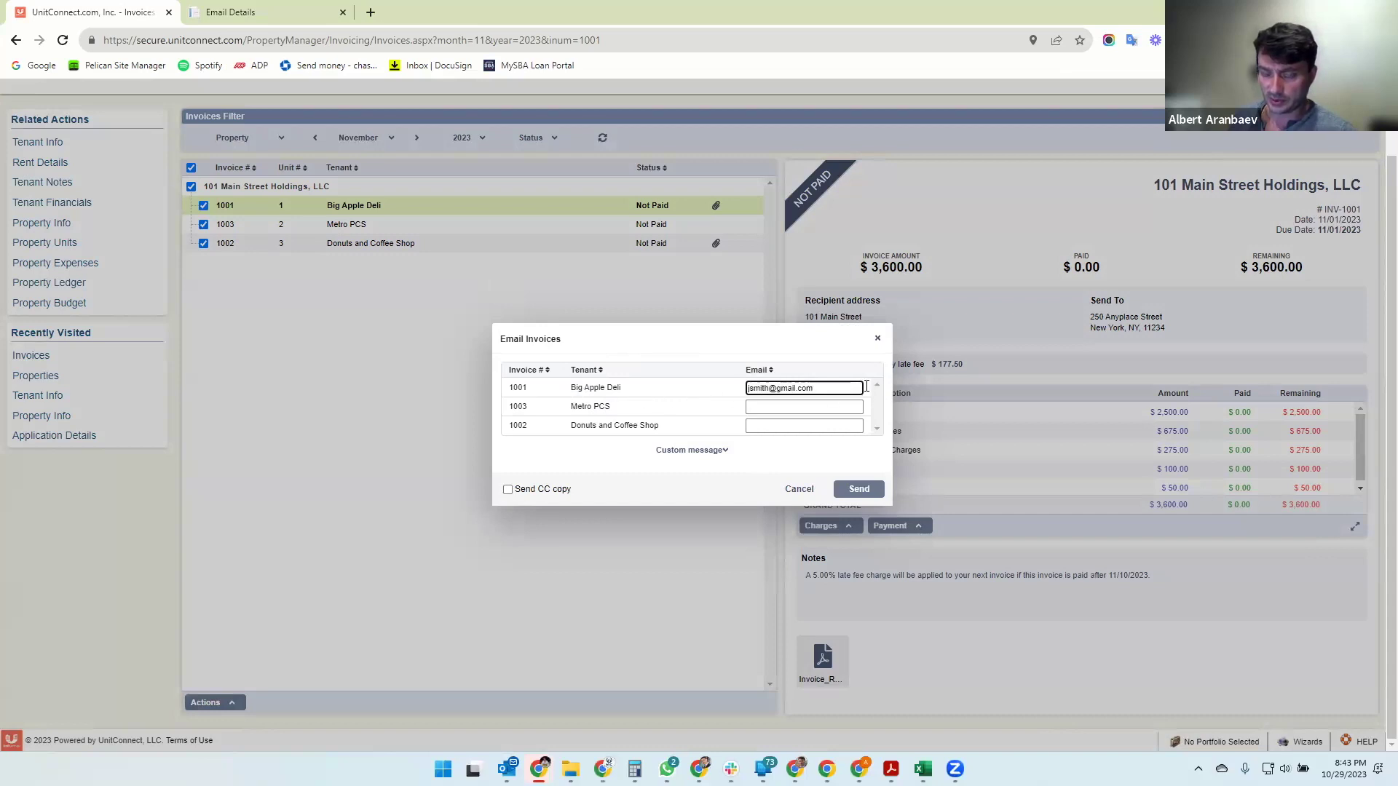
- Enter the same recipient email address for Big Apple Deli, Metro PCS and Donuts and Coffee Shop
click(792, 406)
click(766, 429)
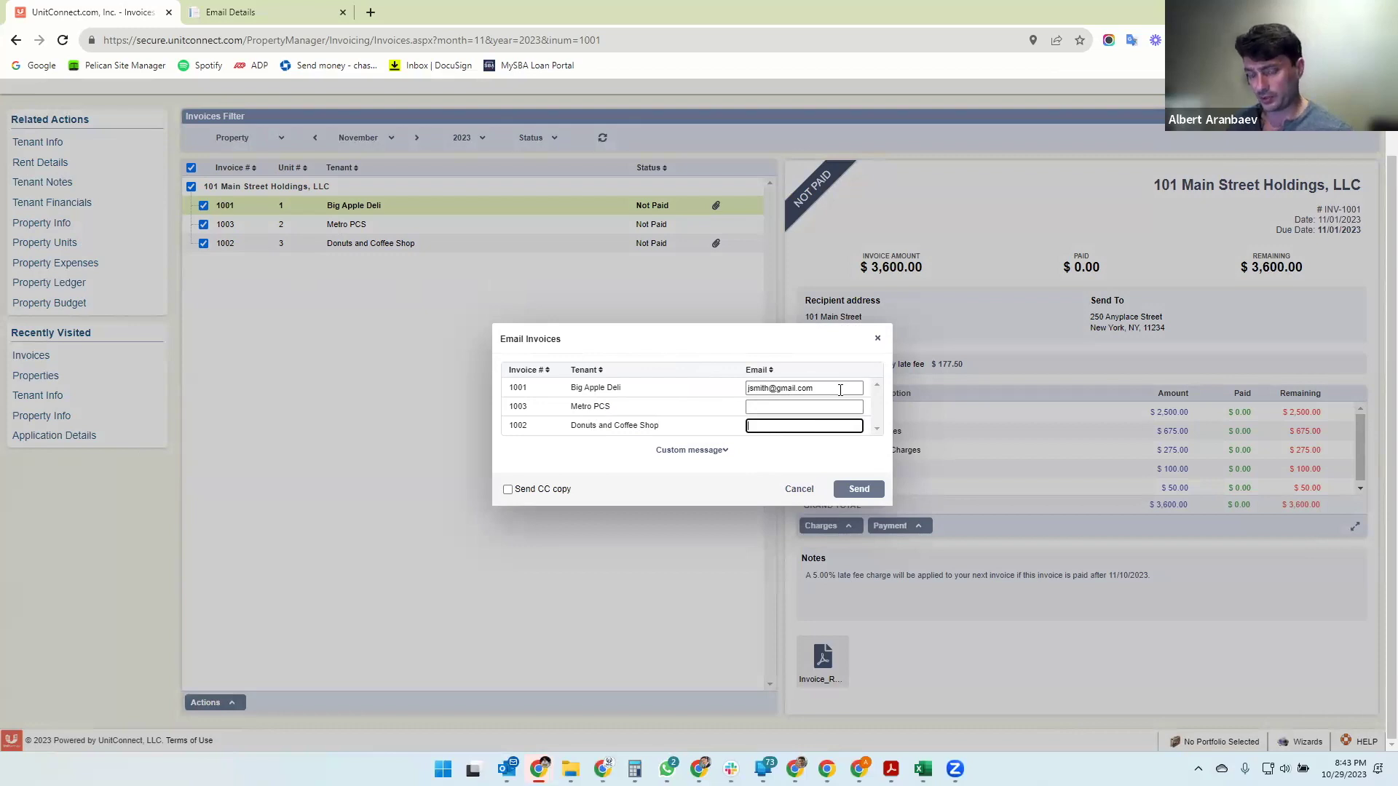
drag(839, 389, 717, 379)
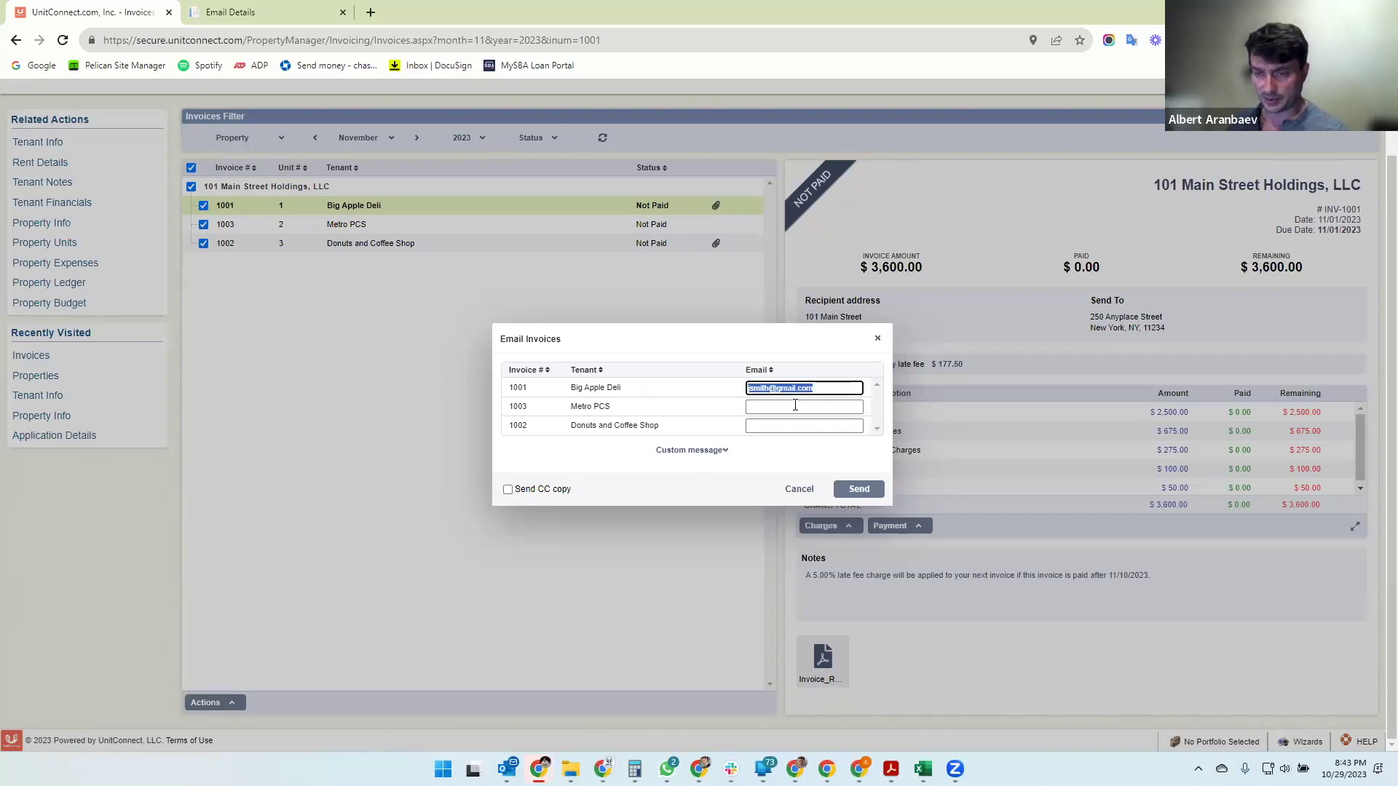
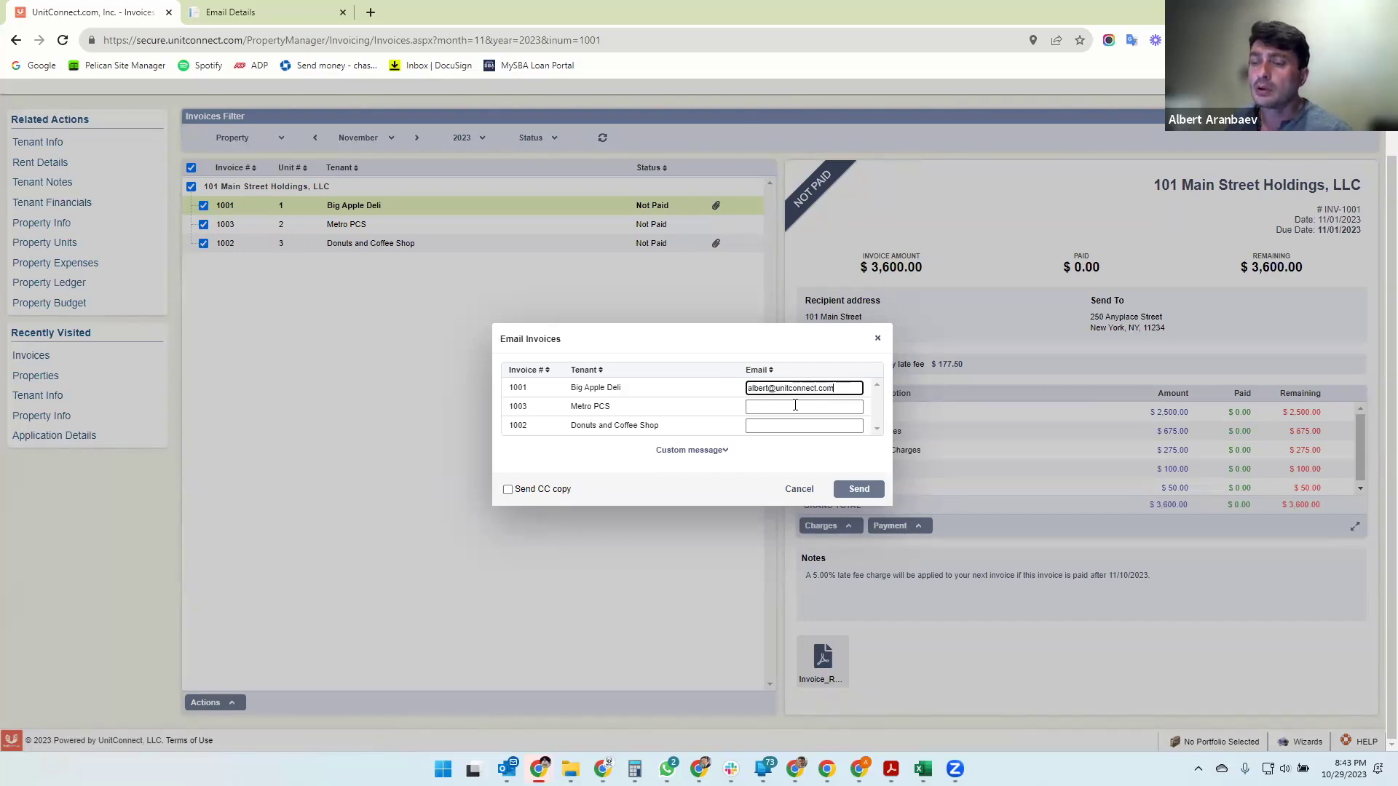
click(796, 405)
text(101 Main Street Holdings, LLC)
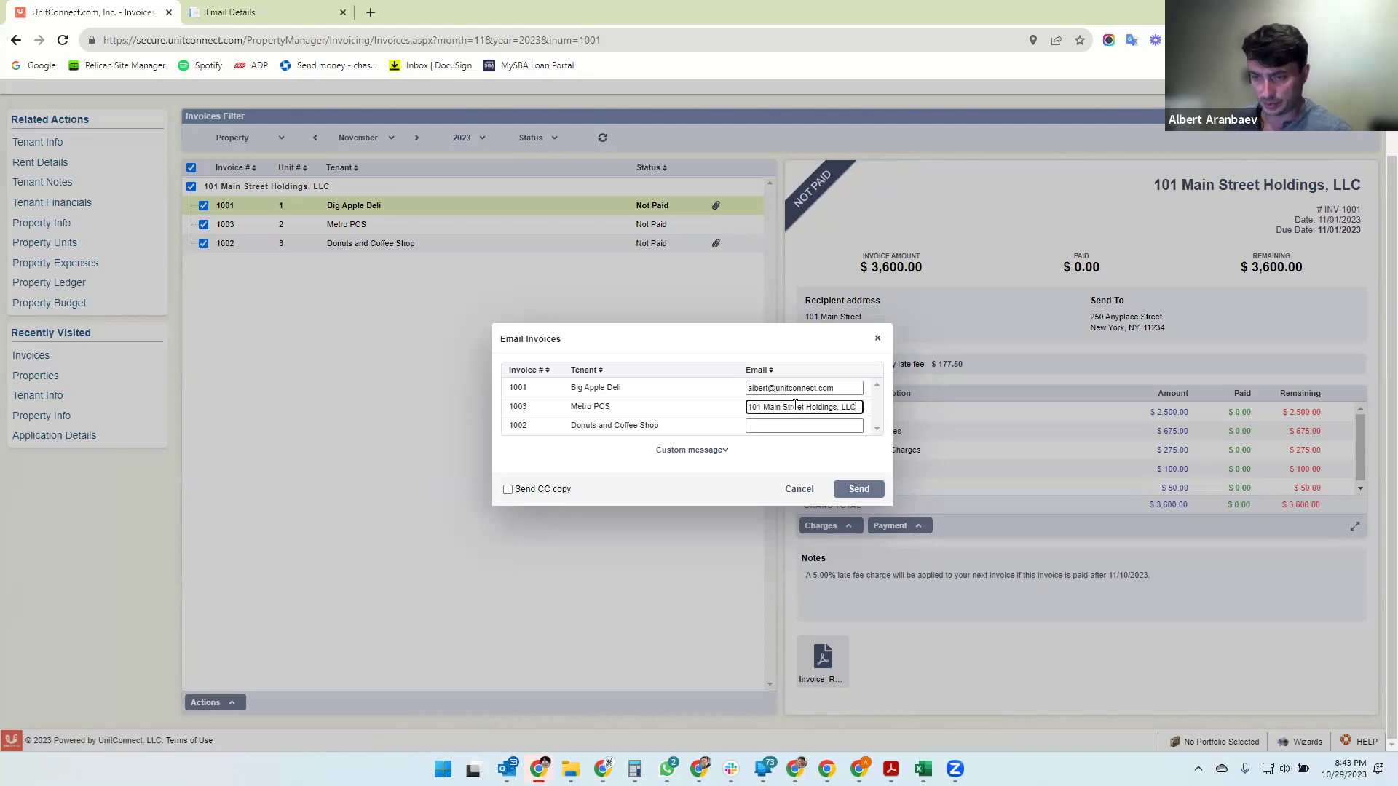
key(shift+Tab)
key(ctrl+c)
key(Tab)
key(ctrl+v)
key(Tab)
key(ctrl+v)
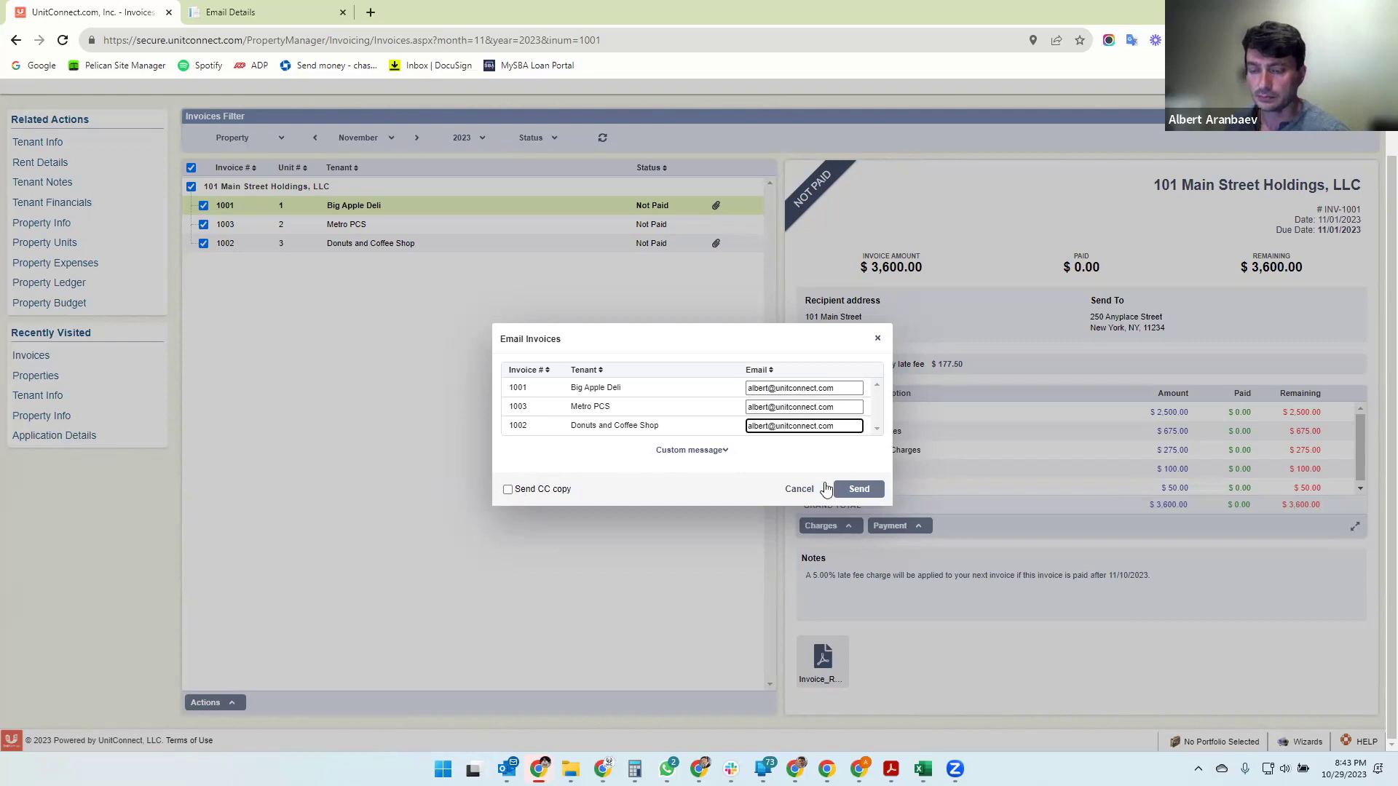
- Leave the email without a CC copy or custom message
click(508, 490)
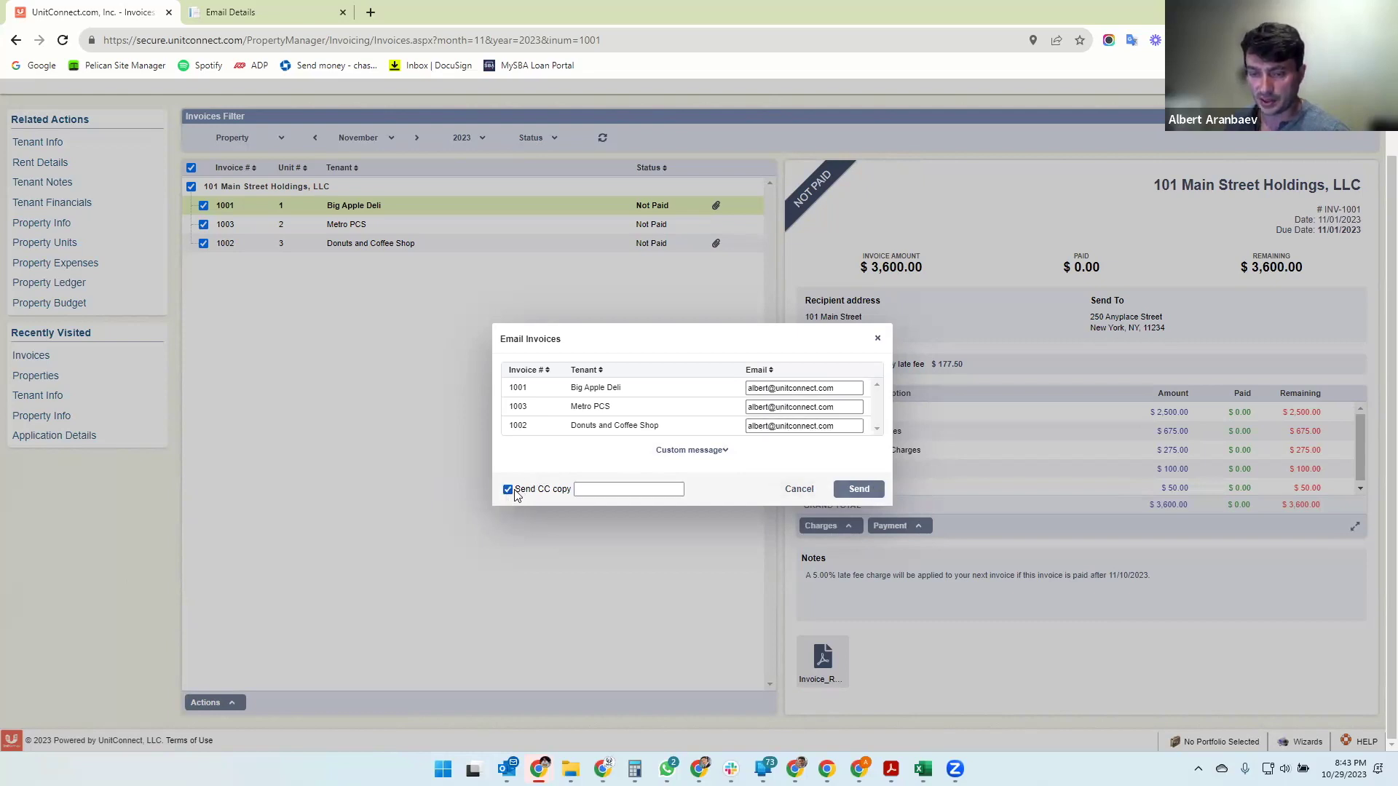
click(593, 490)
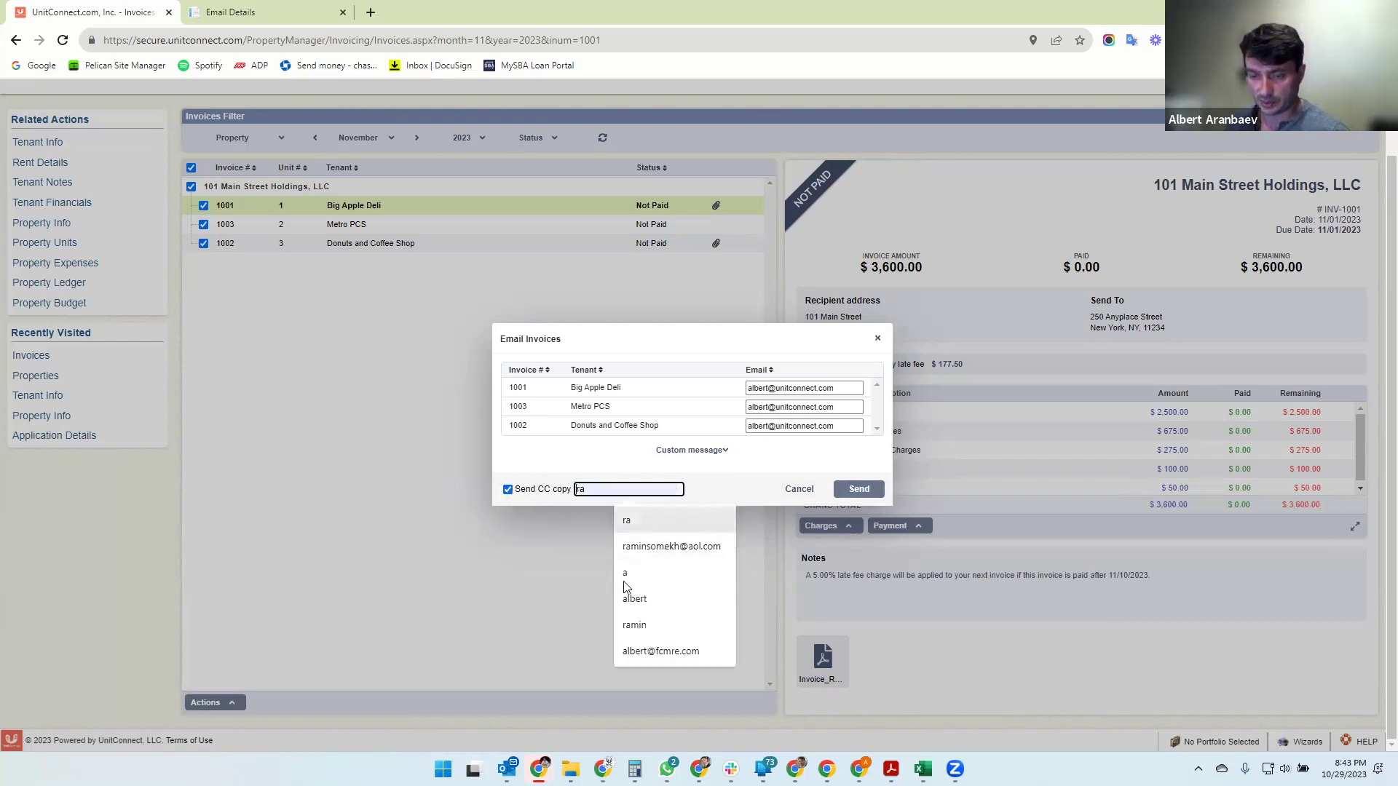
click(646, 652)
click(751, 470)
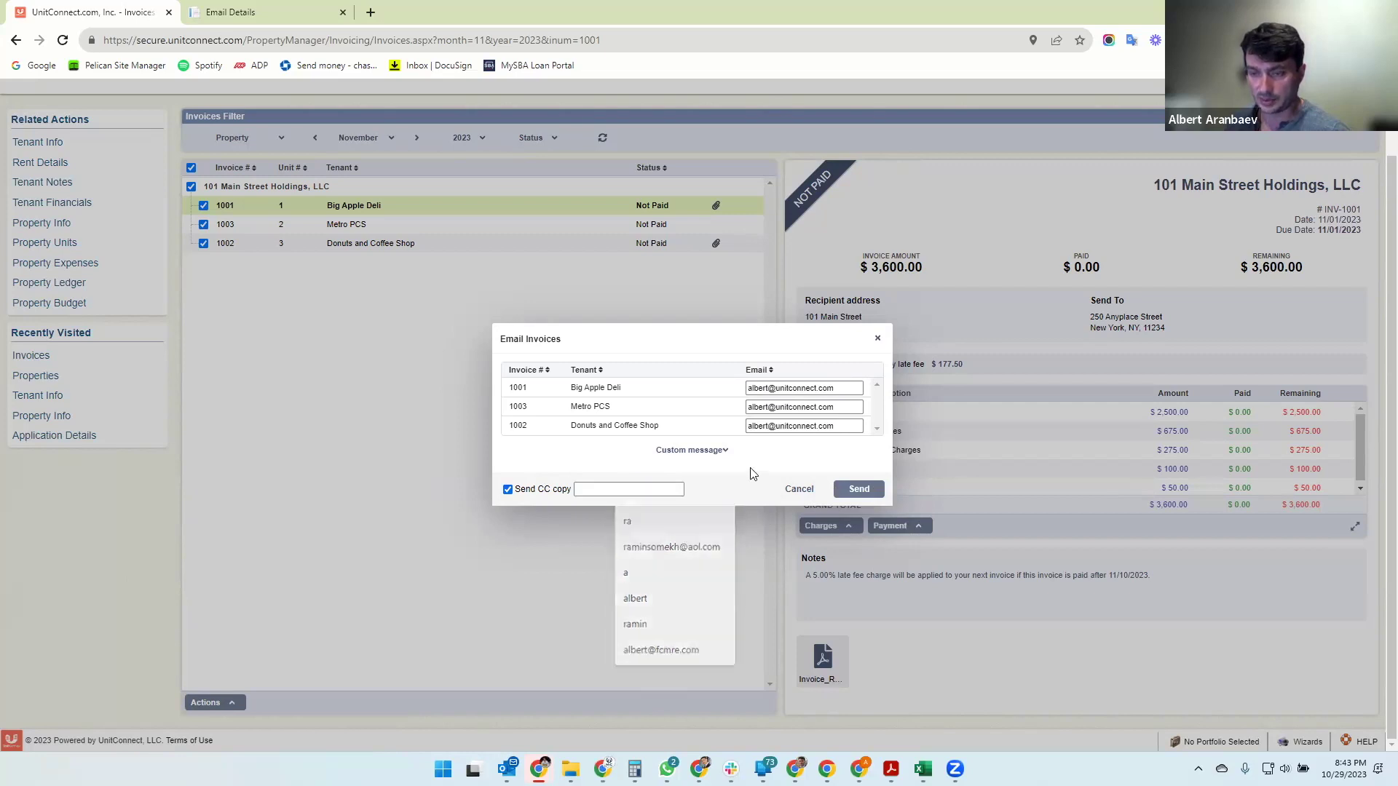
click(508, 490)
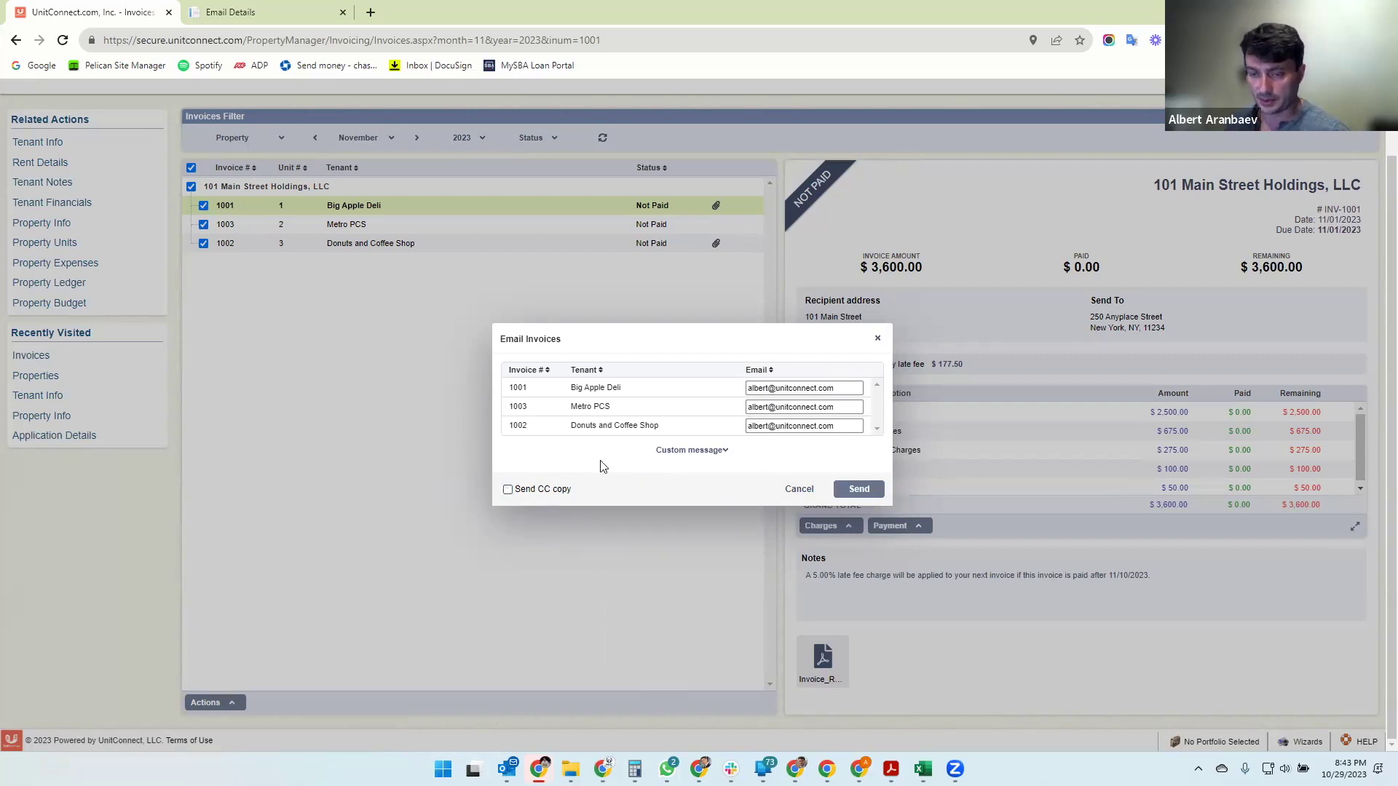
click(710, 450)
click(653, 464)
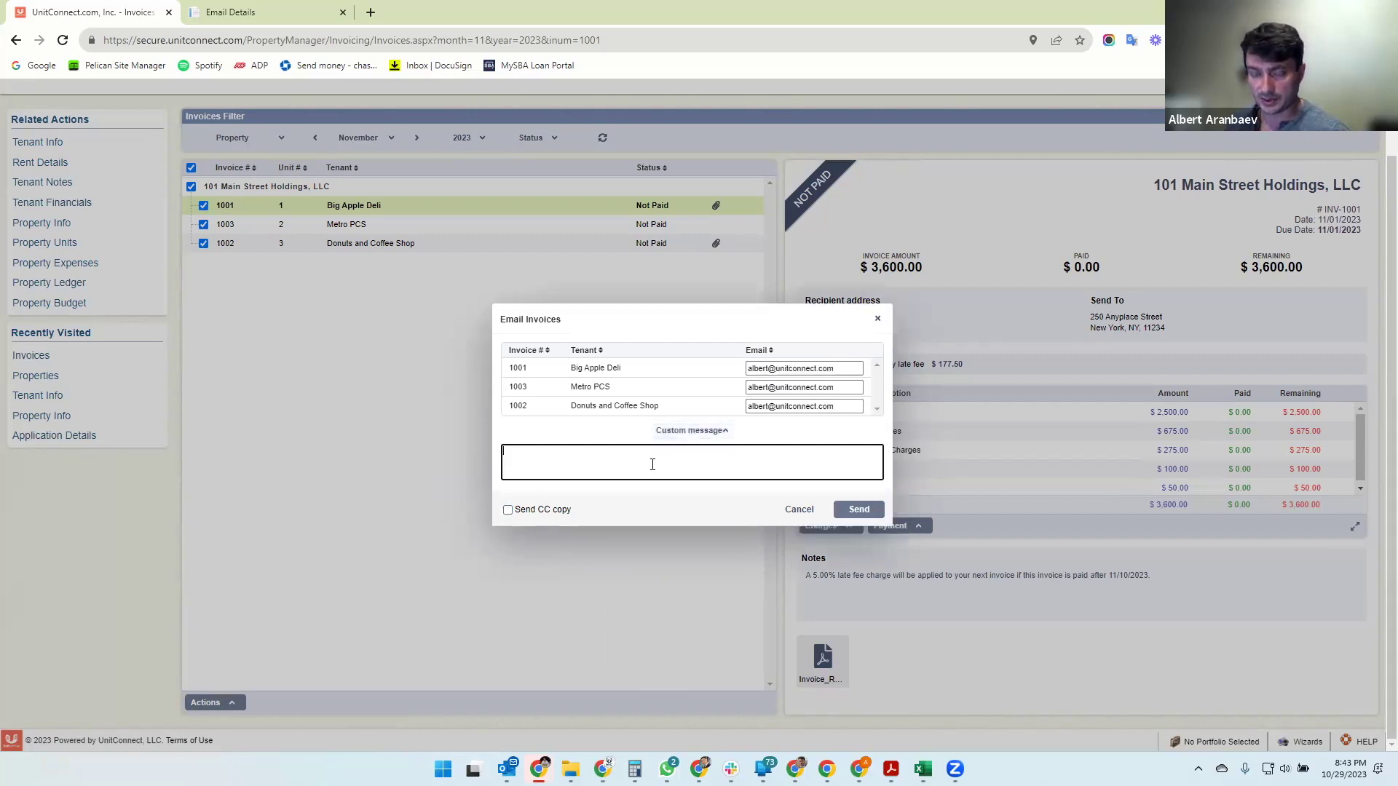
click(723, 430)
- Send the three invoice emails, clear the selection and refresh the list to show emailed status
click(854, 489)
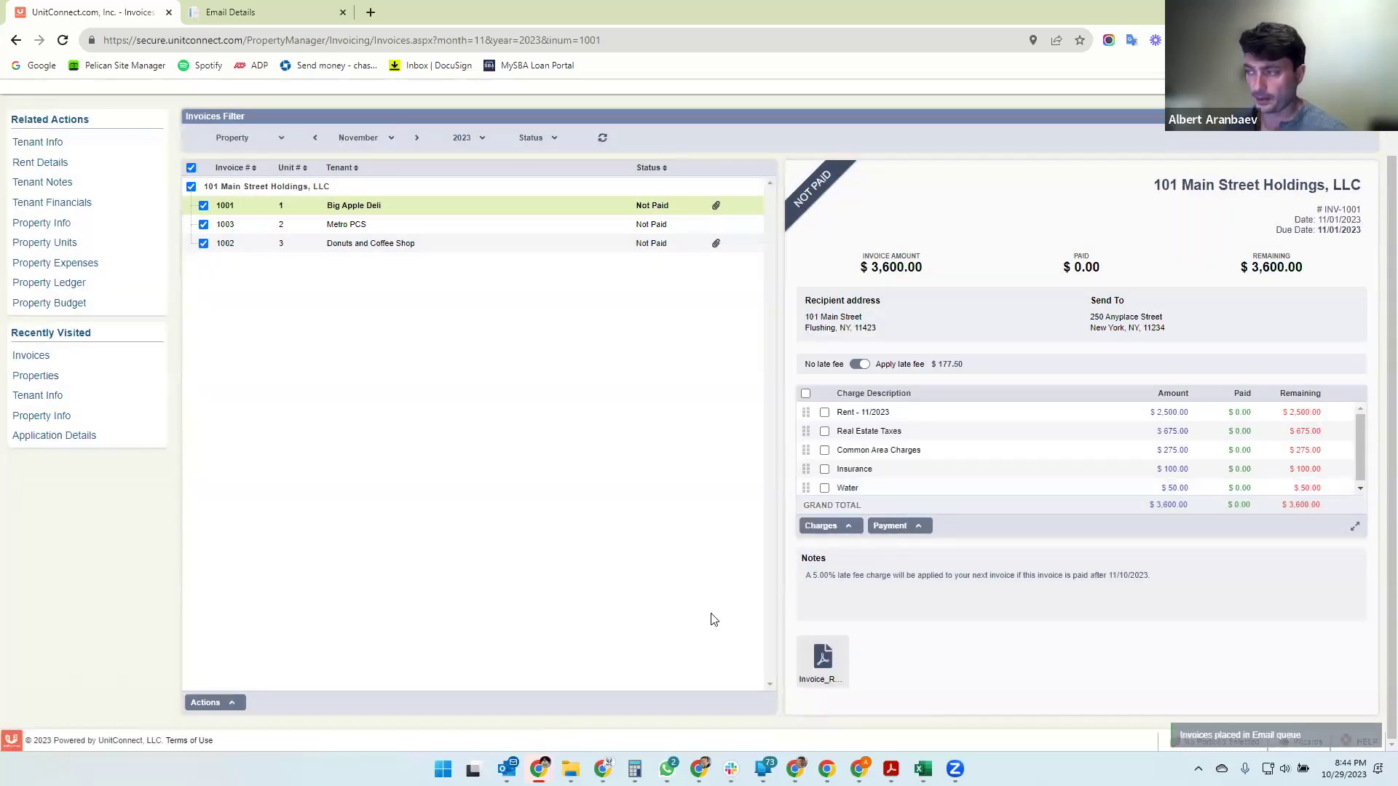
click(190, 187)
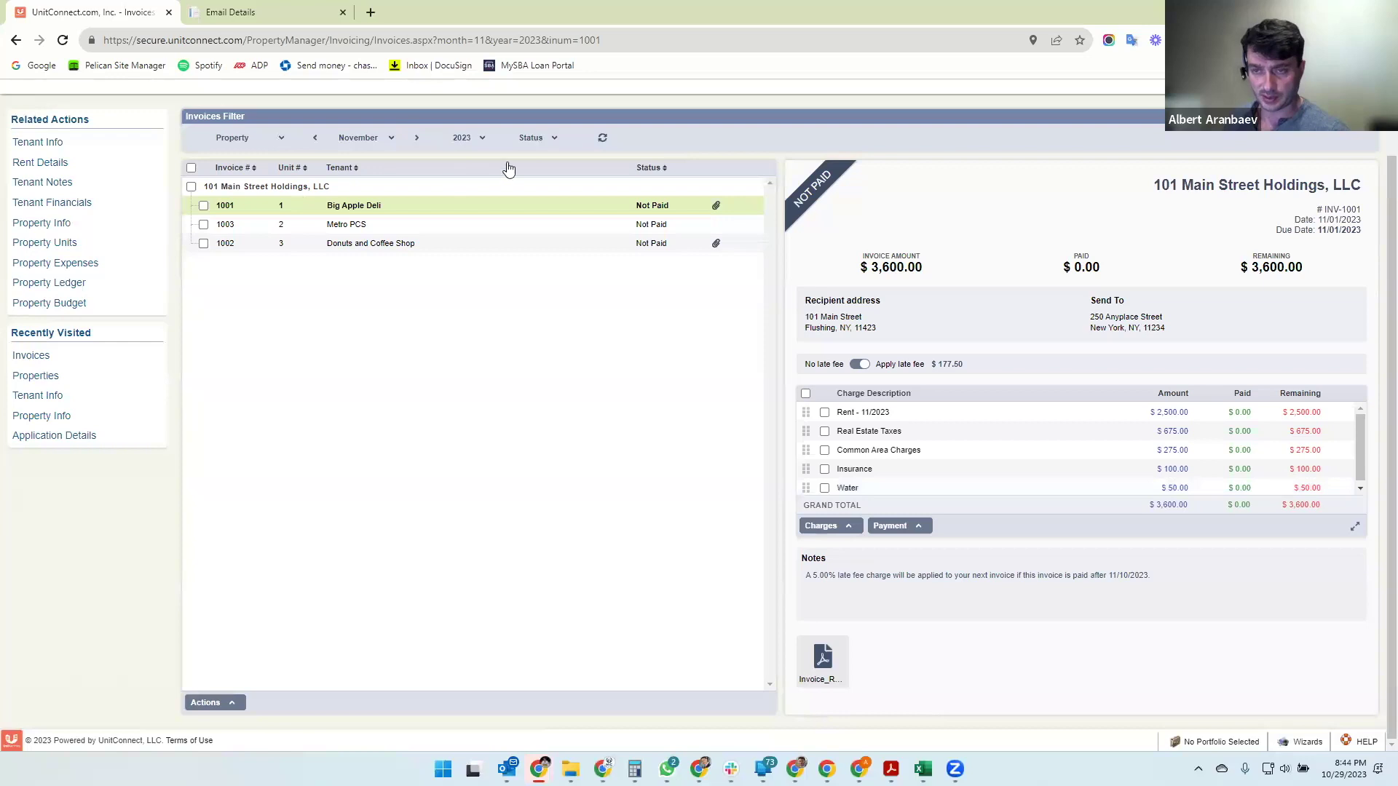
click(610, 138)
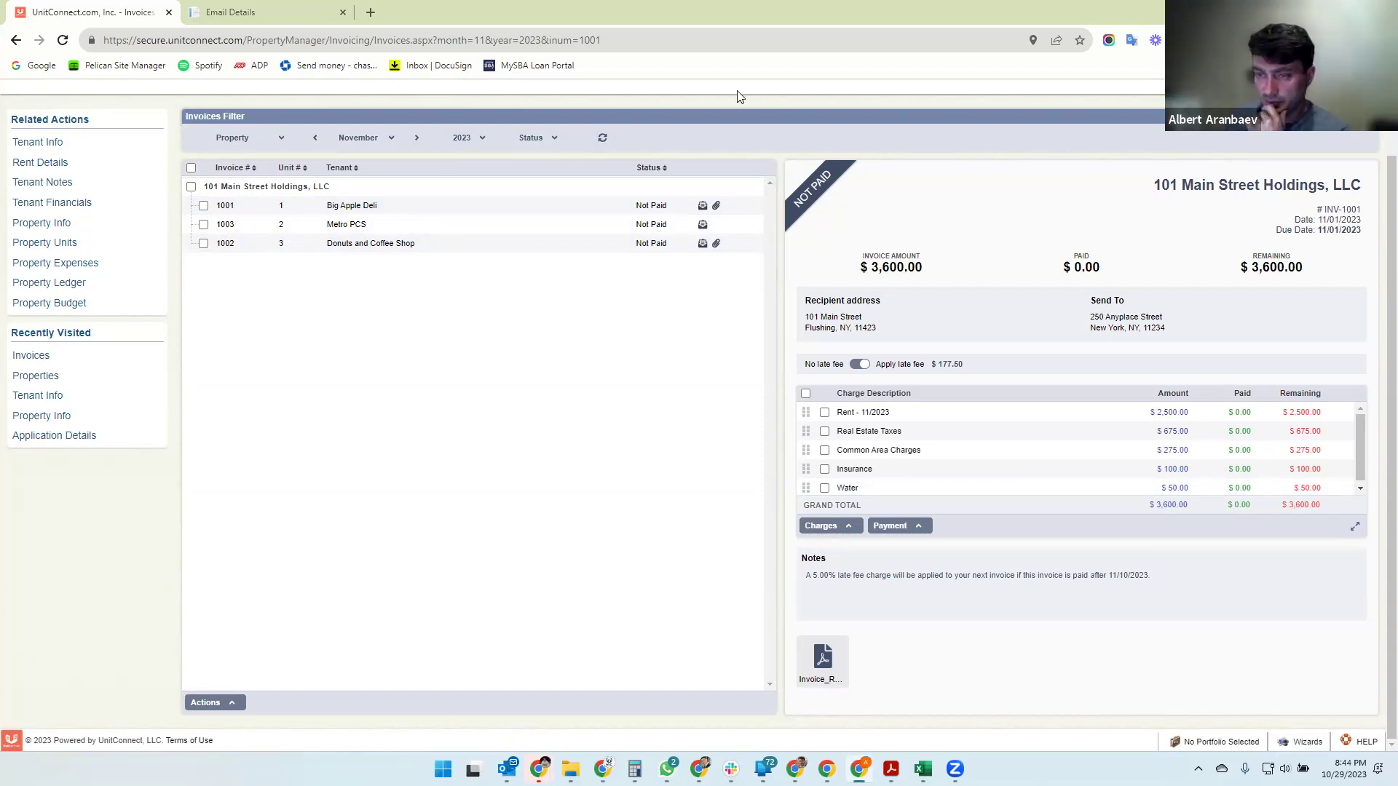
drag(741, 97, 848, 95)
- In Gmail, check the Invoice #1003 Metro PCS email and bill, then open the Invoice #1002 email
click(943, 97)
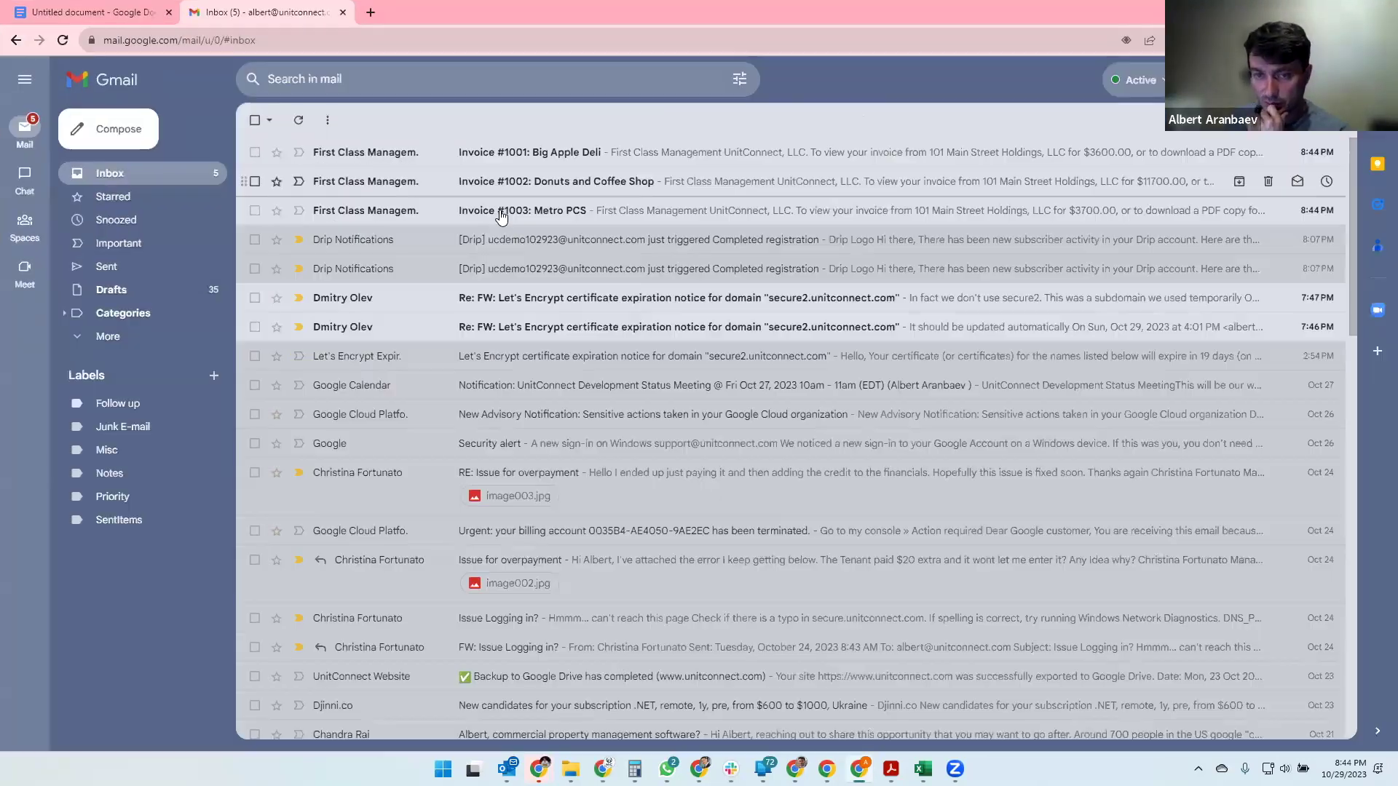
click(501, 213)
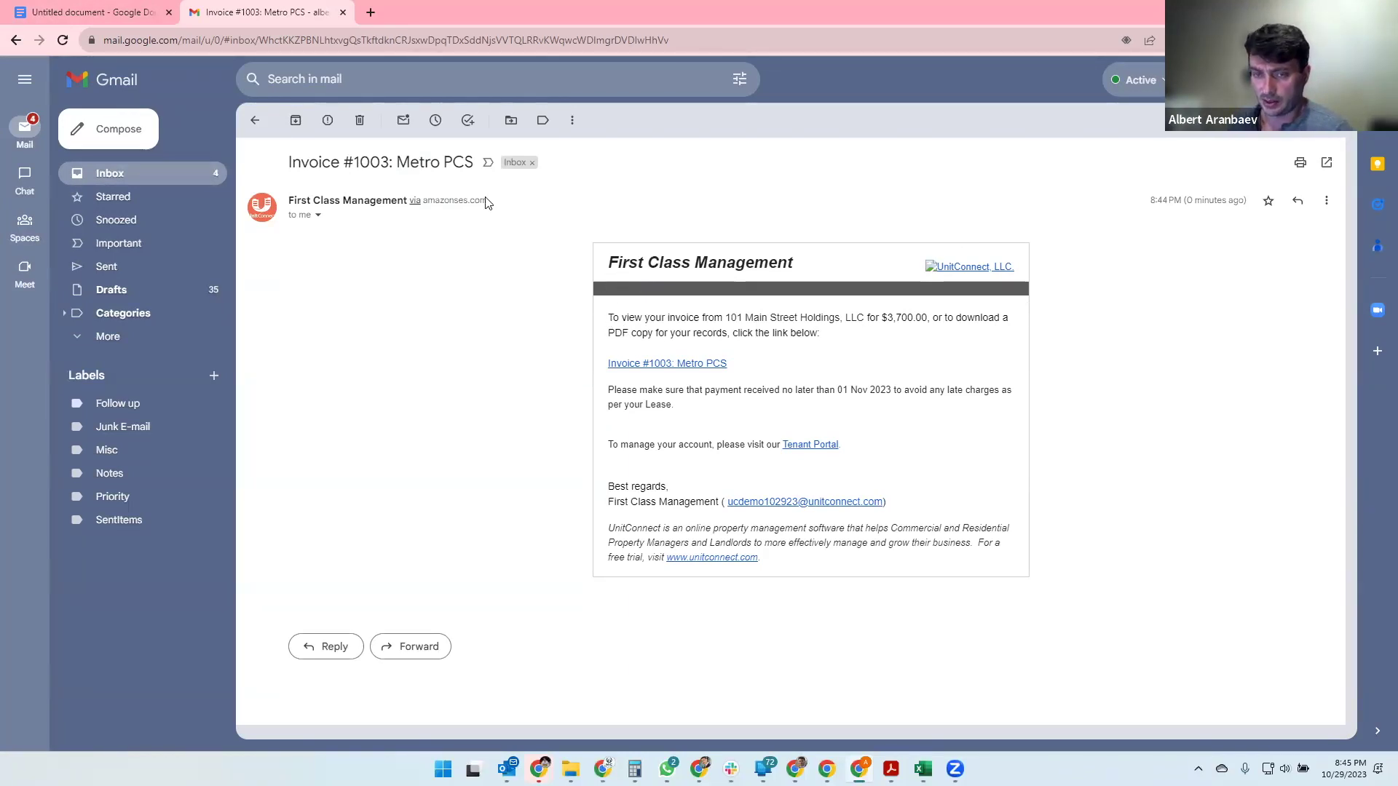
click(654, 366)
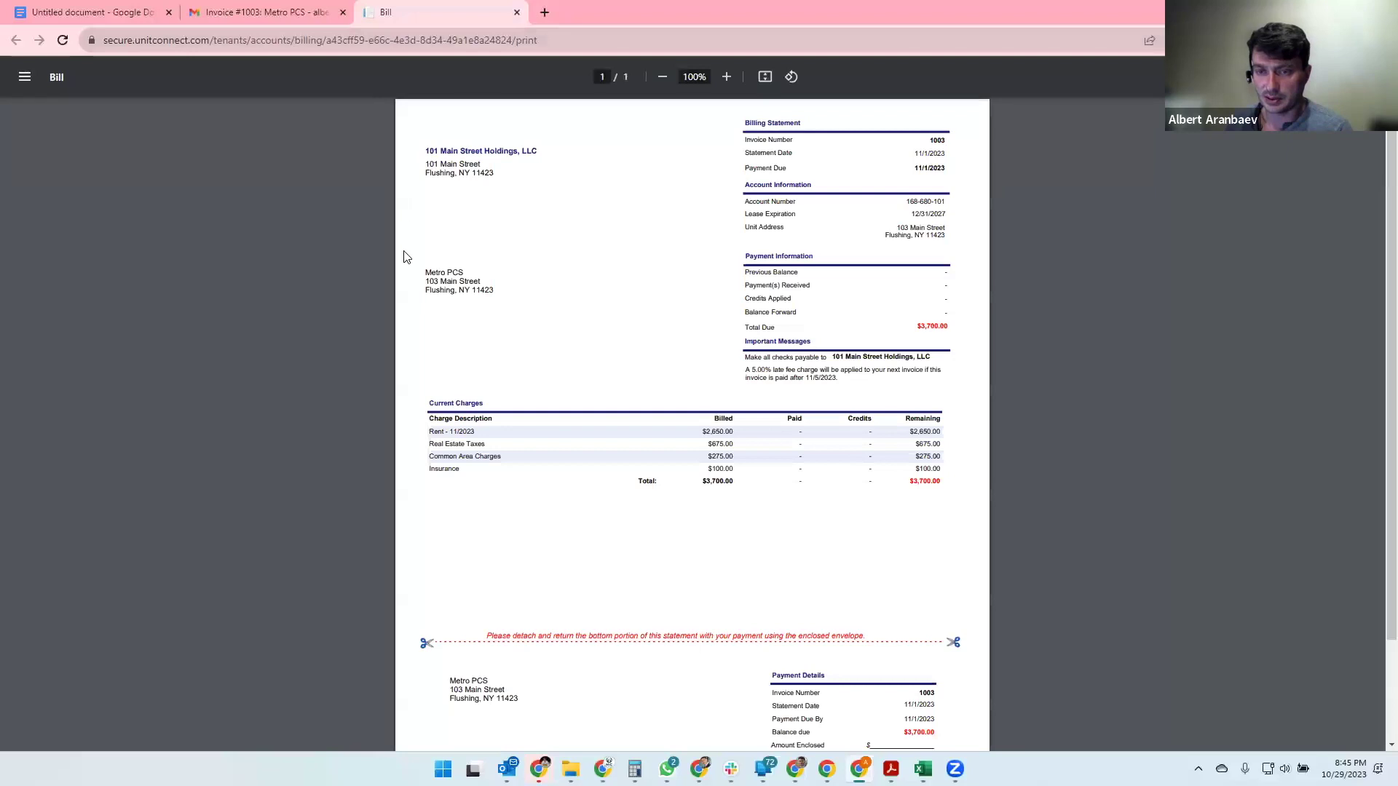
scroll(594, 481, down, 2)
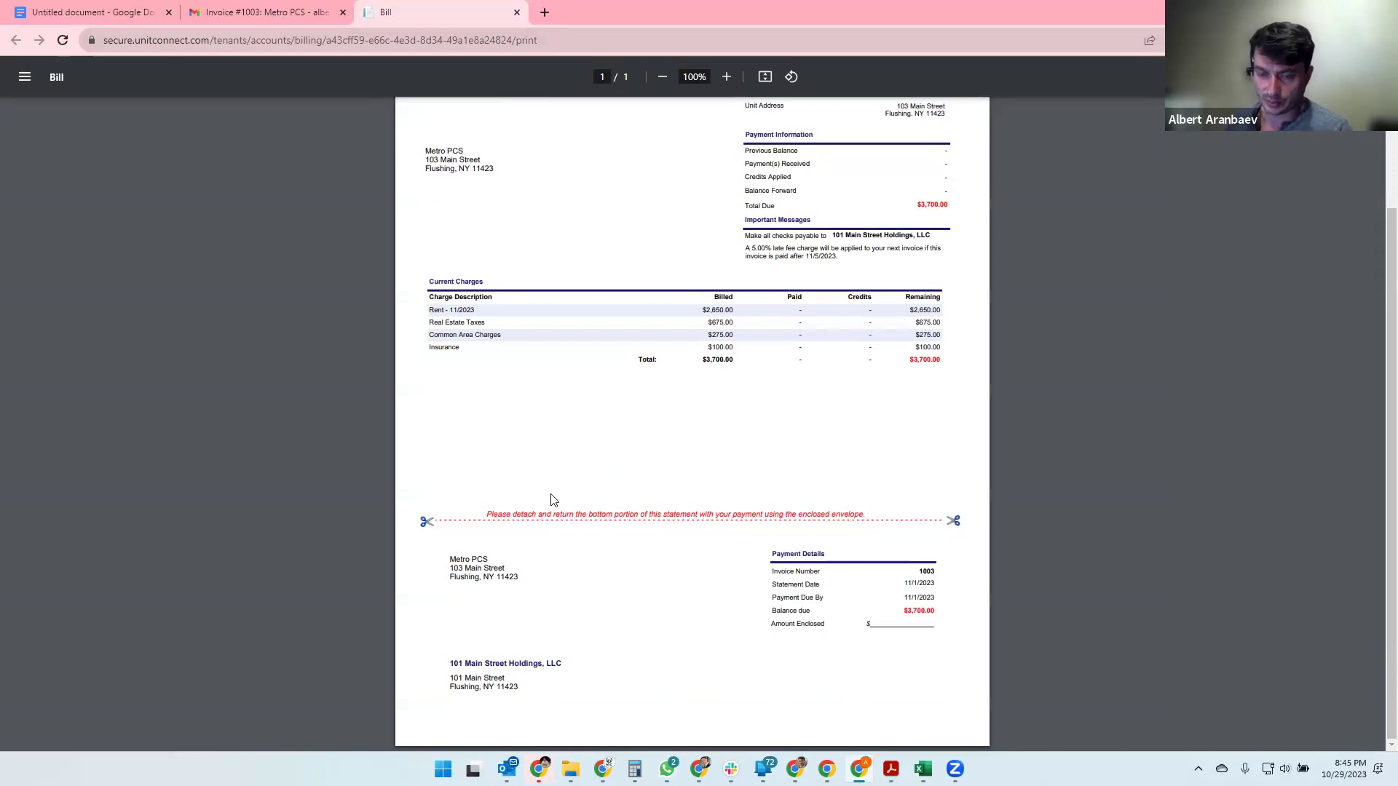
scroll(531, 522, up, 2)
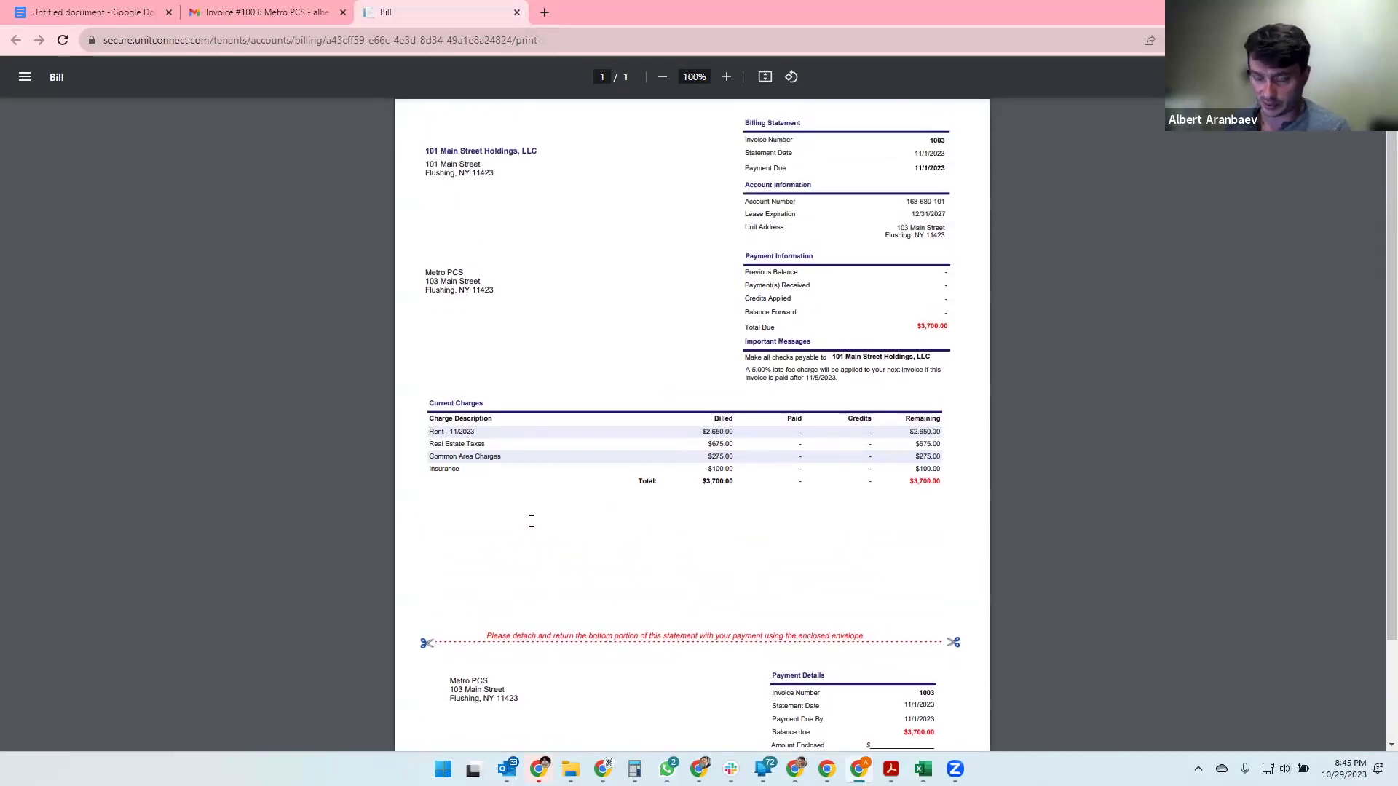
click(253, 16)
click(254, 120)
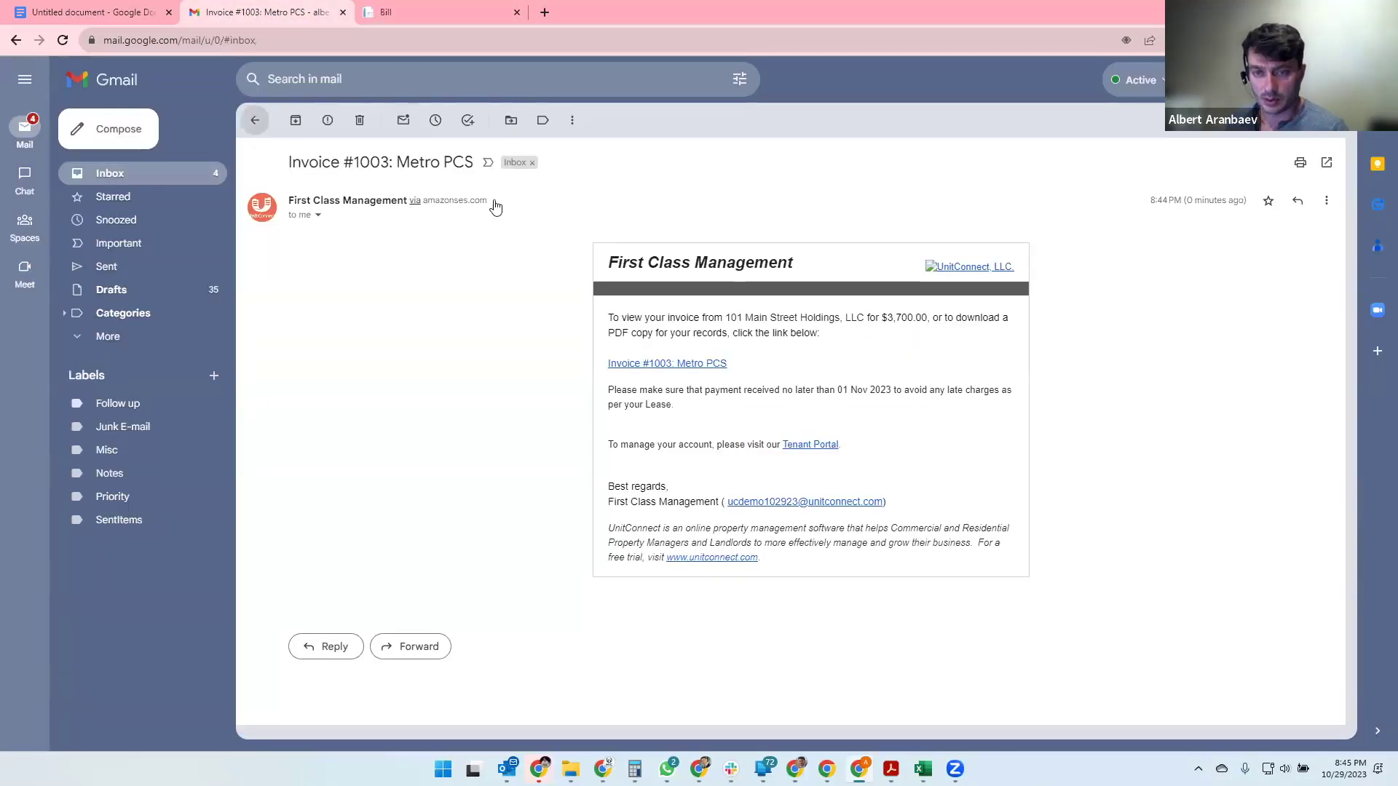
click(559, 188)
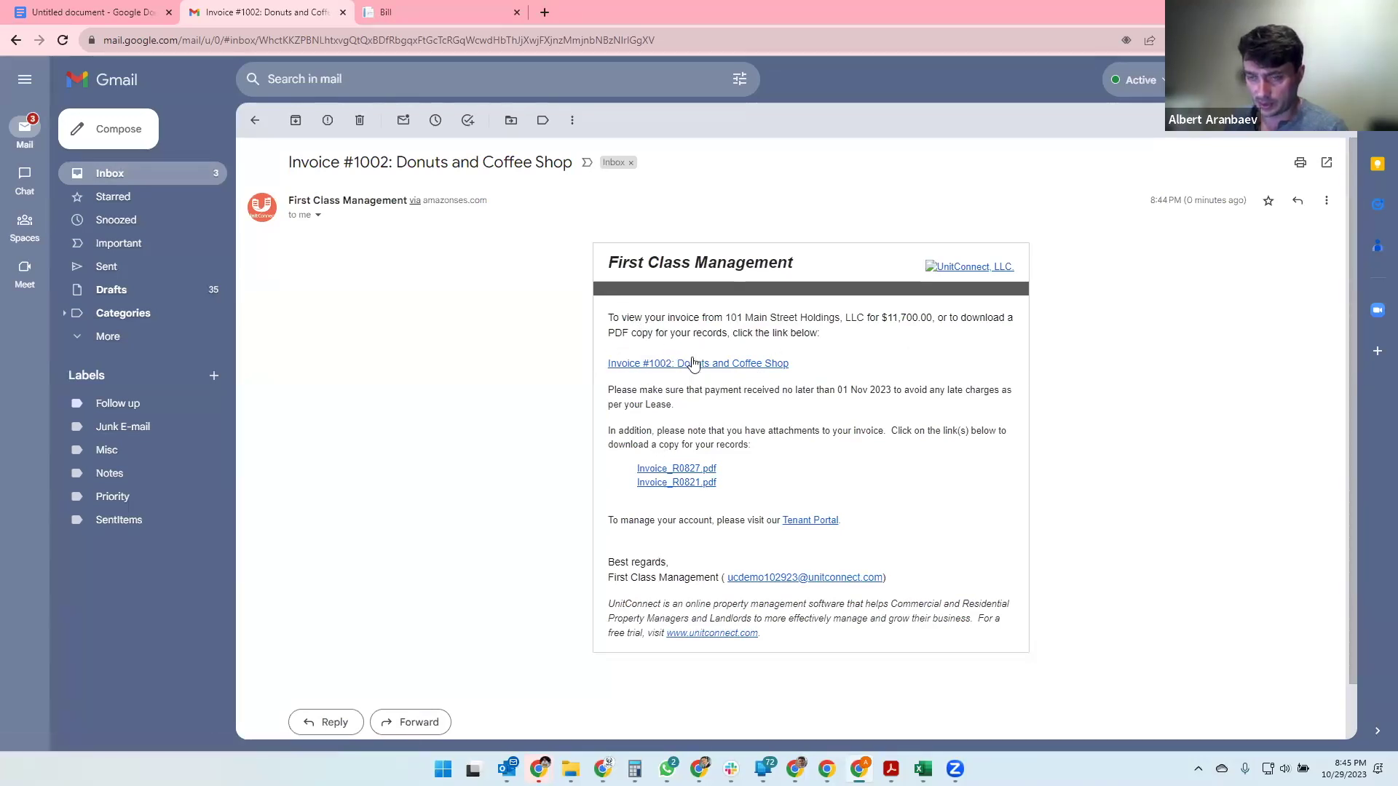
- View the Invoice #1002 bill and its Invoice_R0827.pdf and Invoice_R0821.pdf attachments, then return to UnitConnect
click(711, 370)
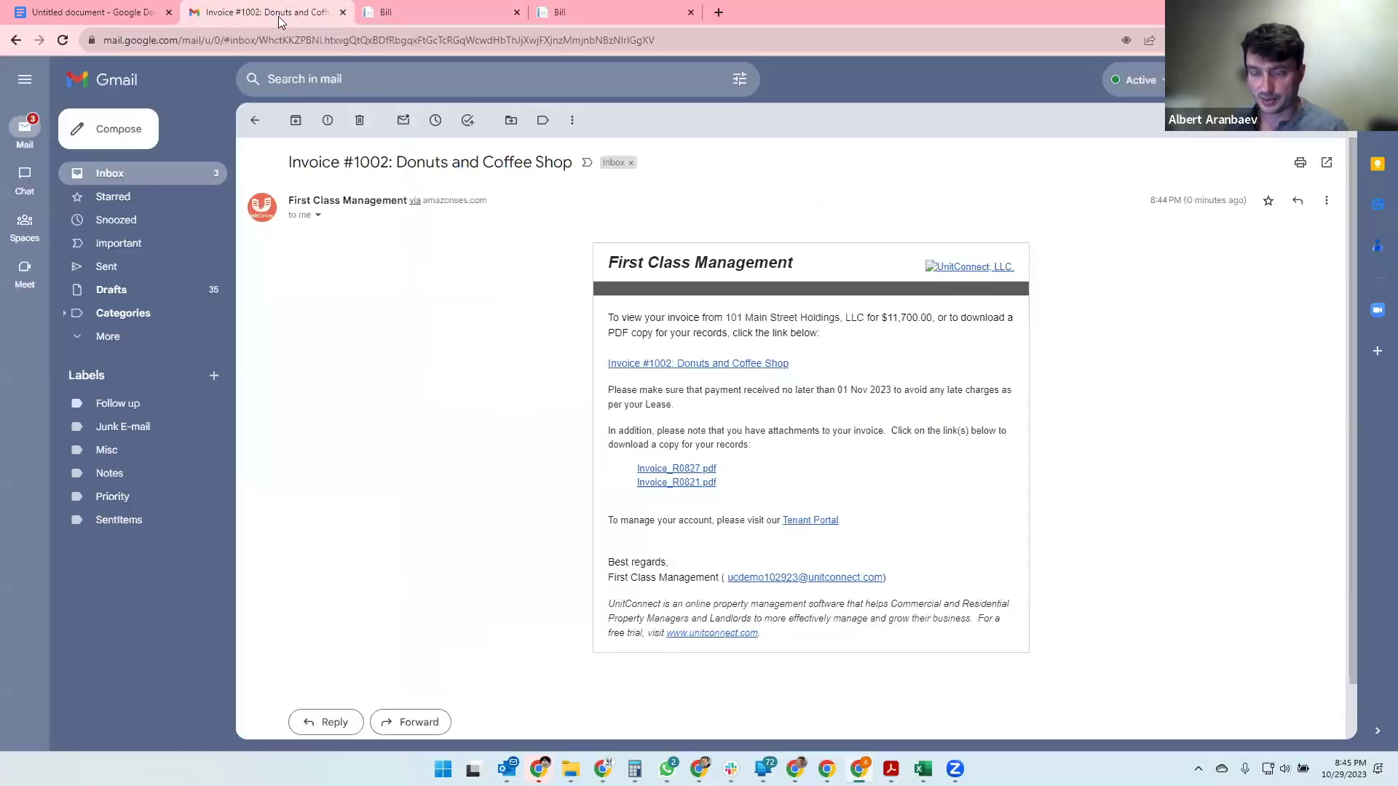
click(256, 22)
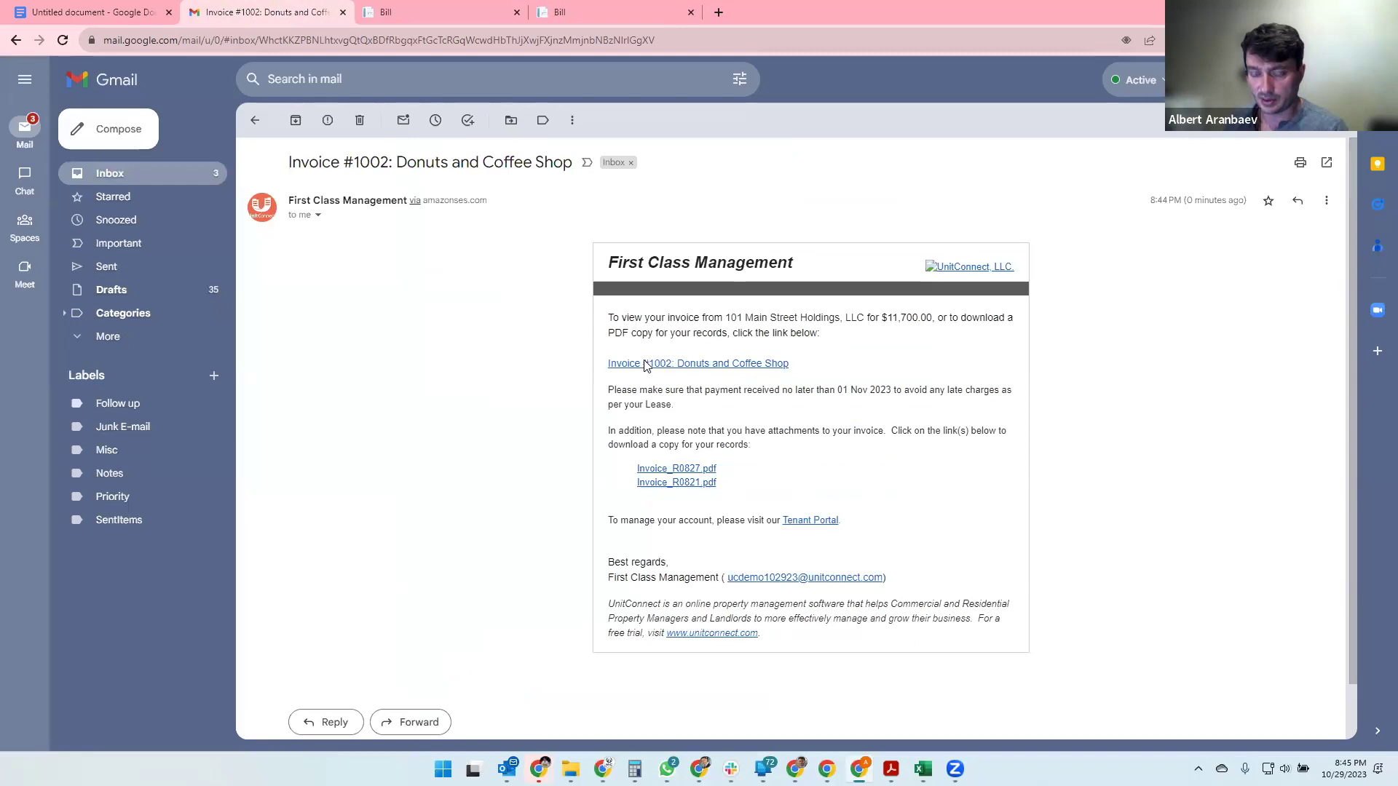
click(667, 472)
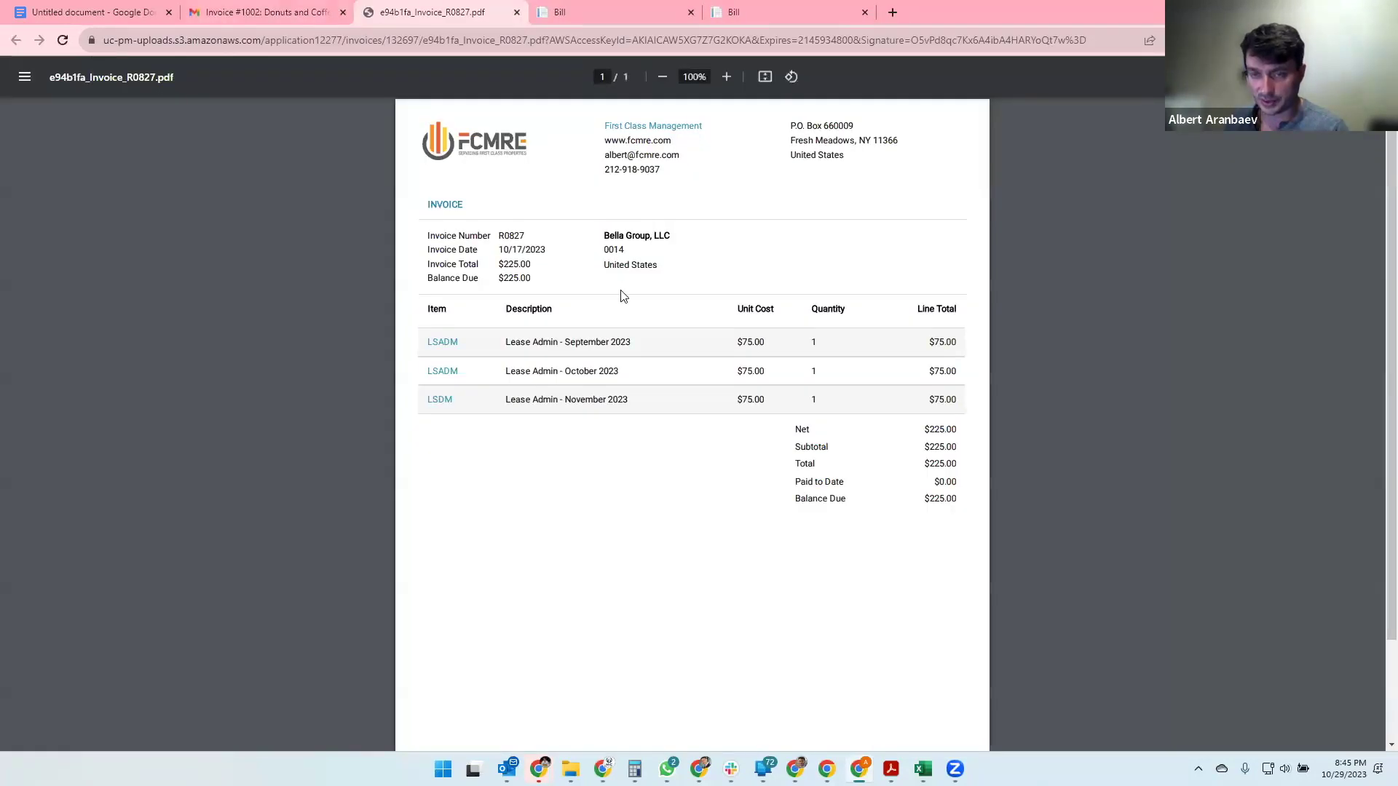
scroll(624, 296, down, 2)
click(256, 12)
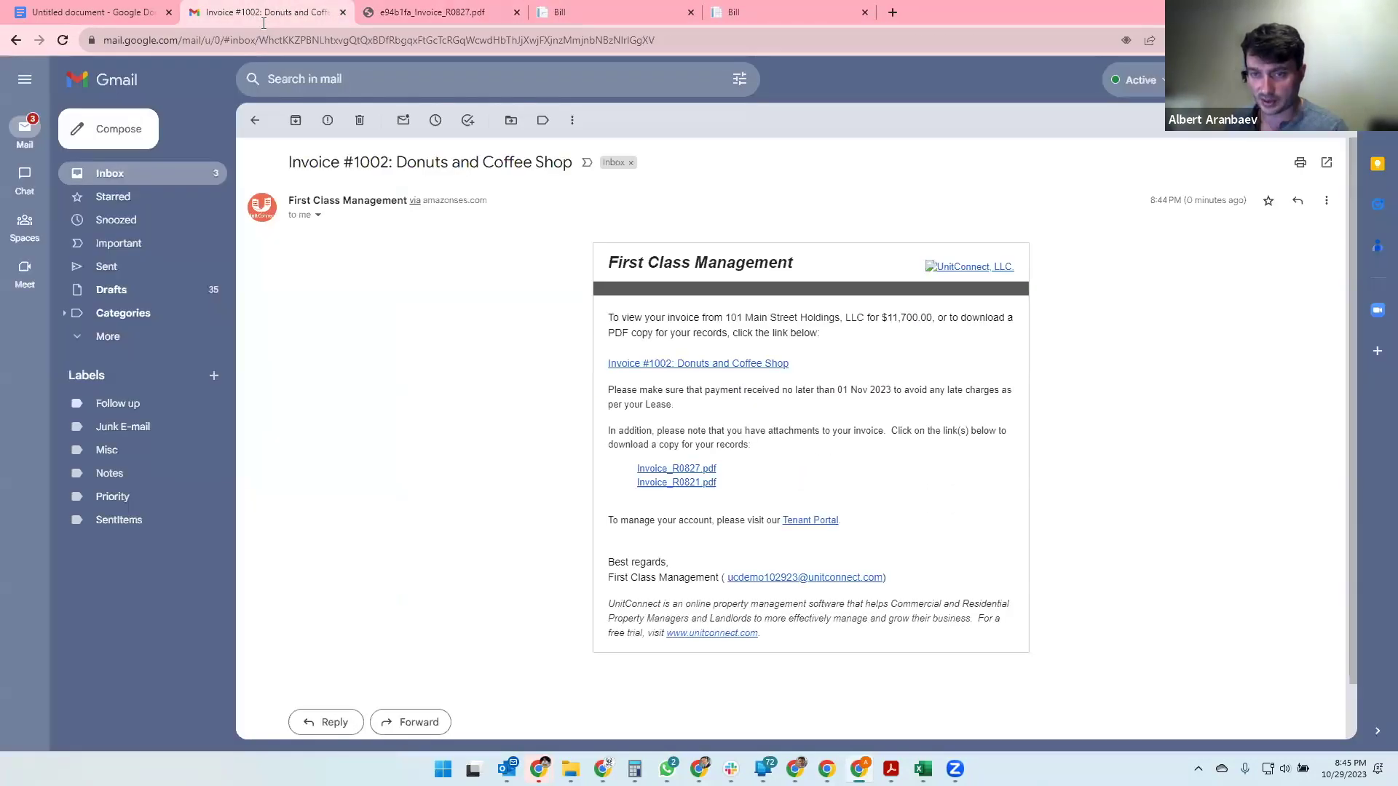
click(672, 487)
scroll(652, 428, down, 1)
scroll(652, 427, up, 1)
click(264, 13)
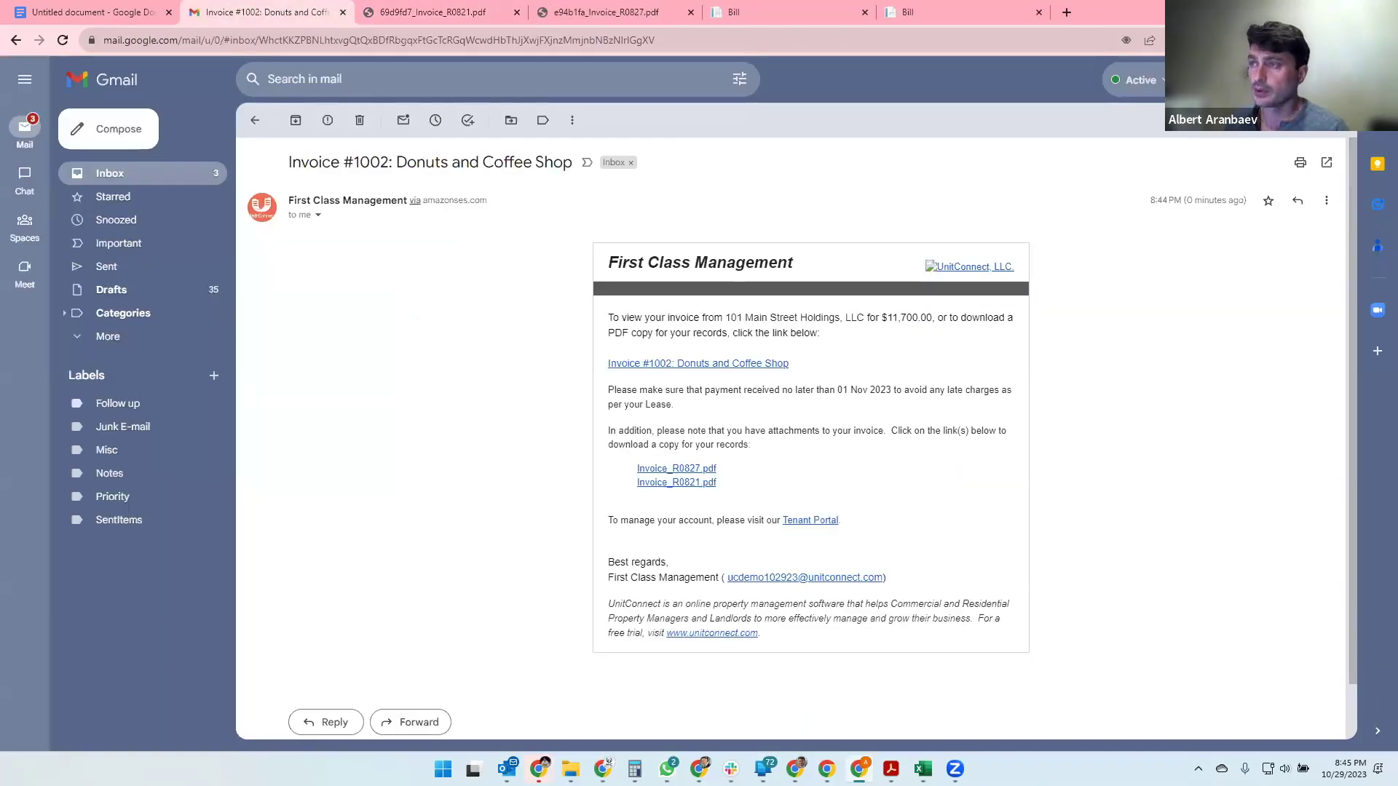
click(1310, 12)
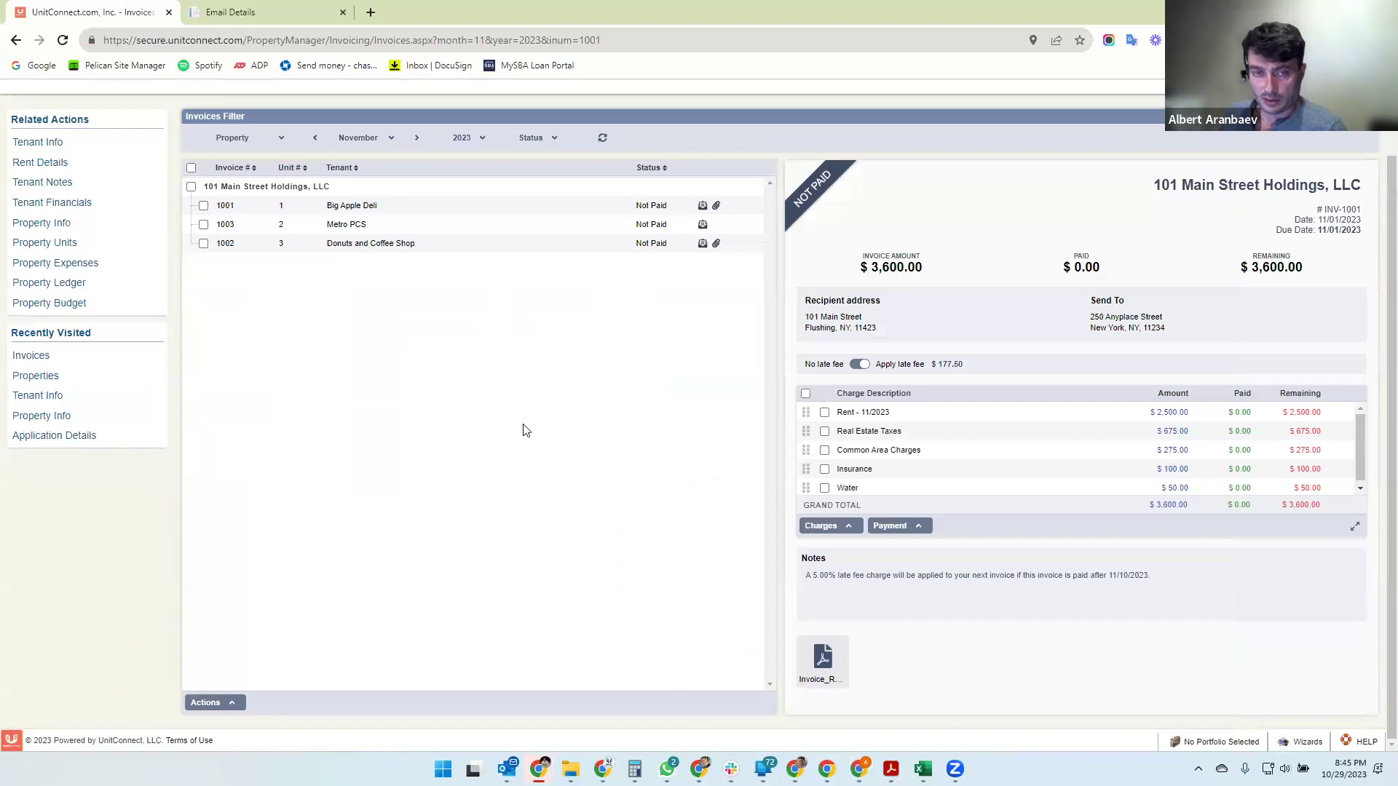
- Look at the payment options for invoice 1001 but back out of paying it in full
scroll(494, 402, up, 1)
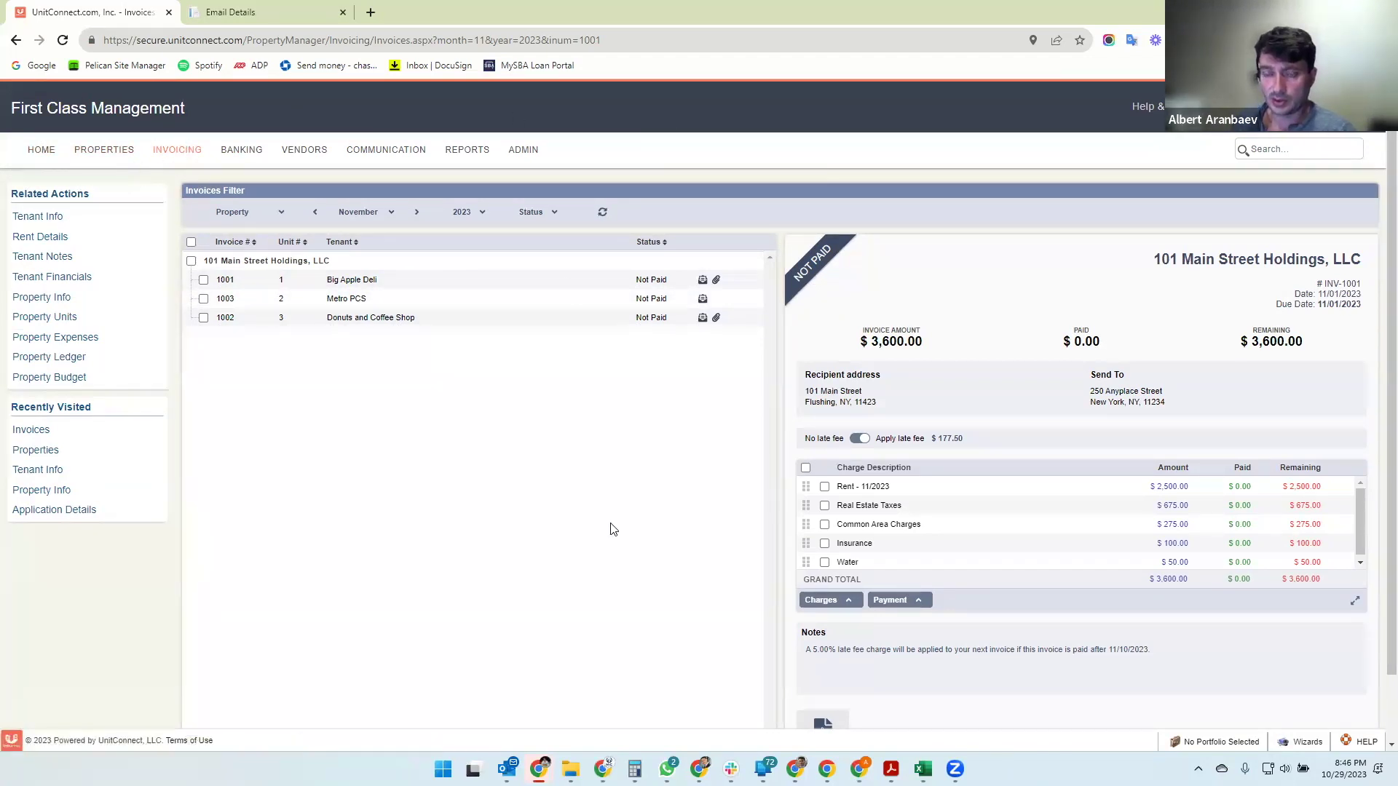
scroll(610, 524, down, 1)
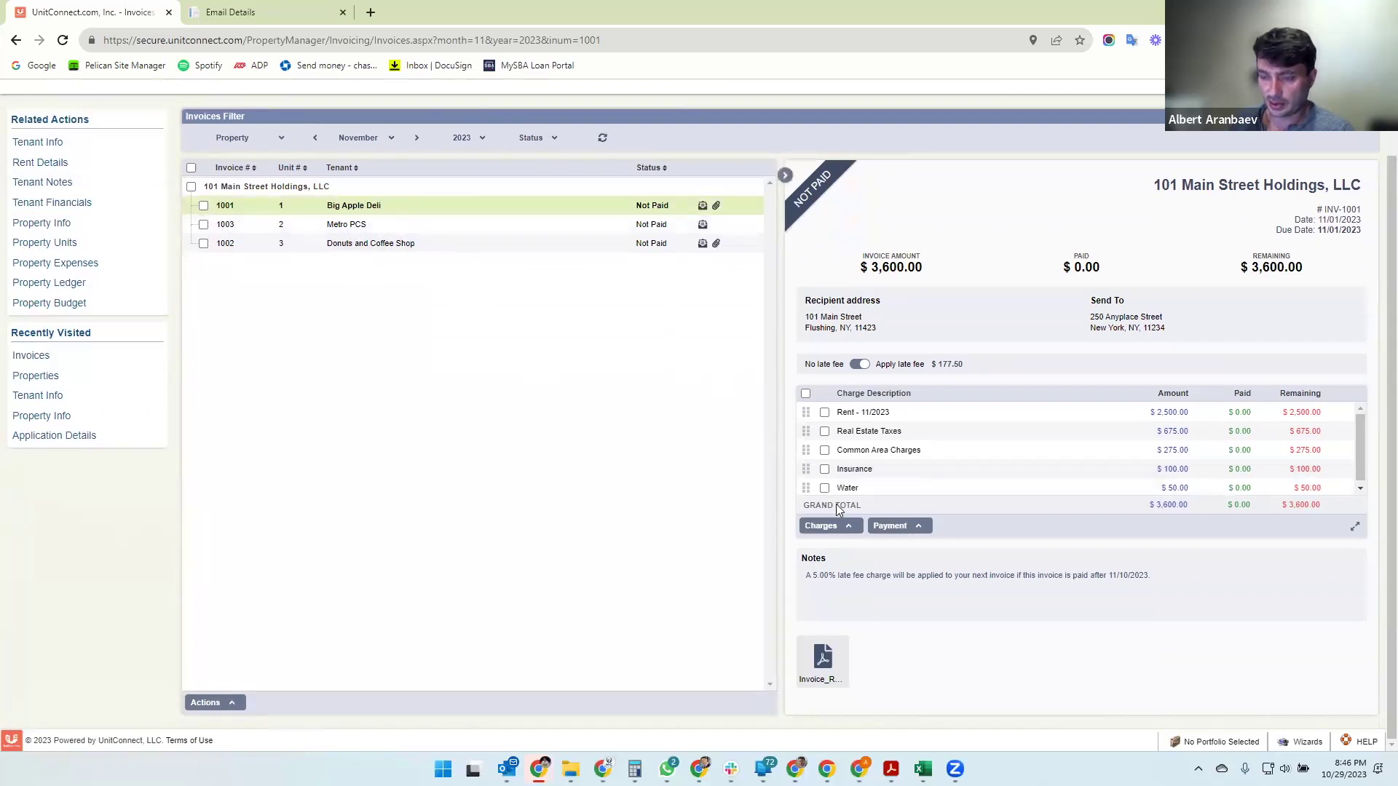
click(904, 535)
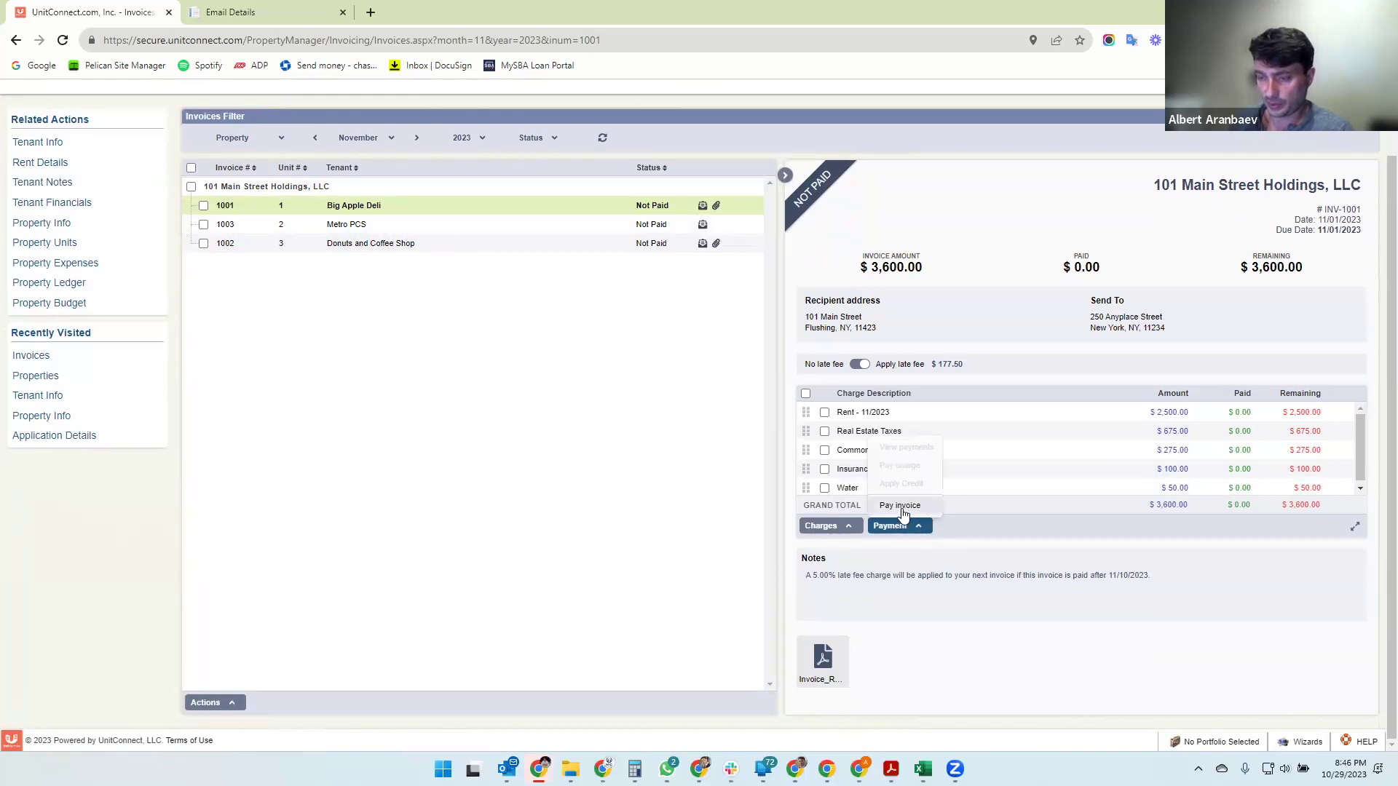
click(901, 509)
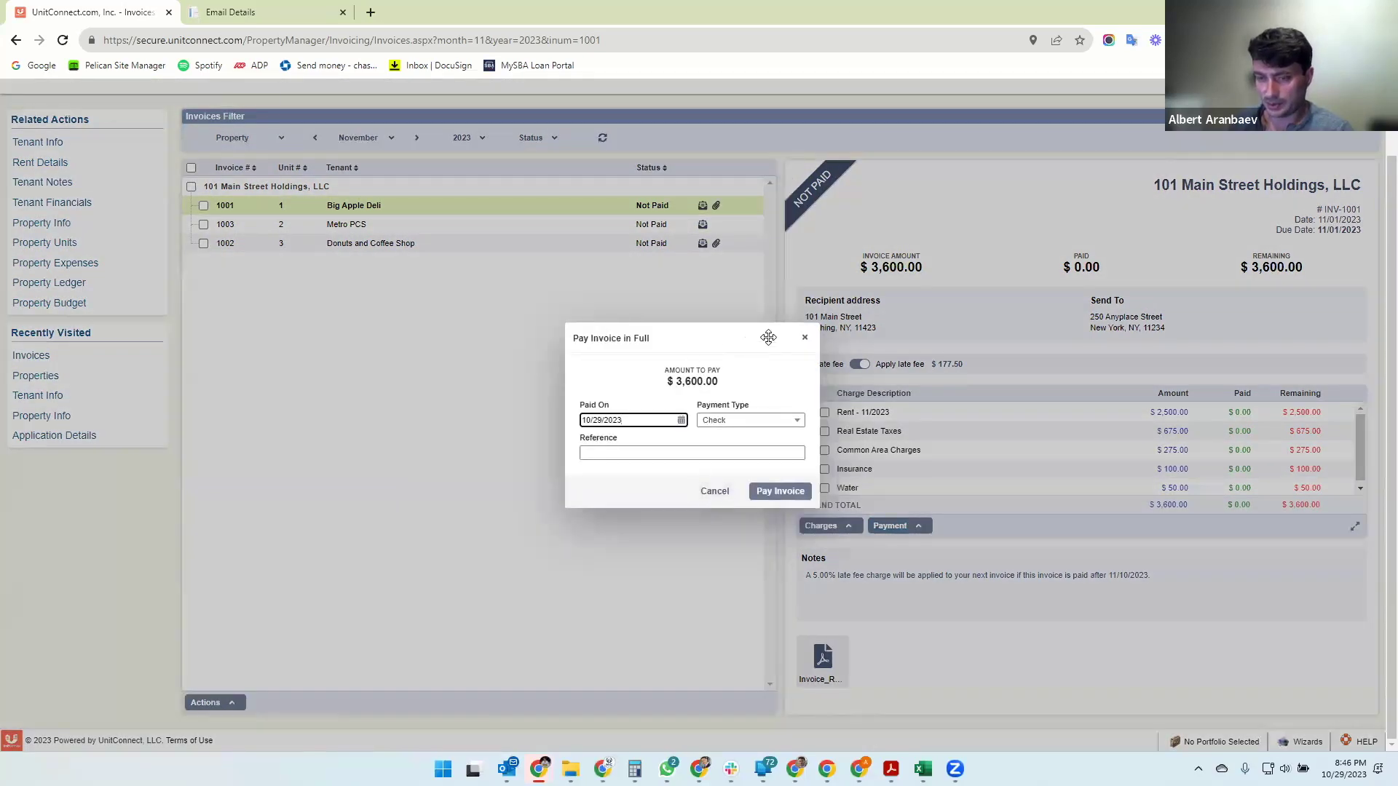
click(715, 492)
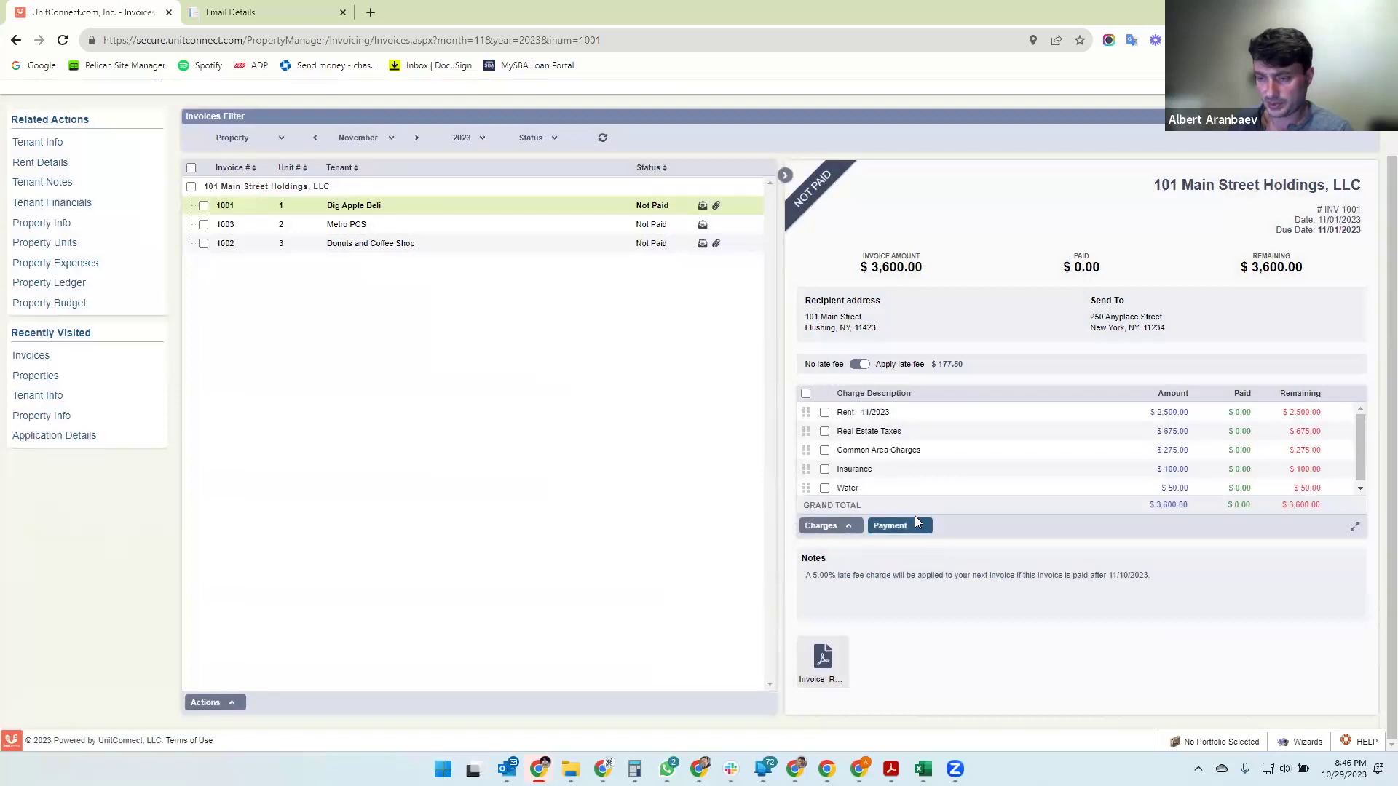
scroll(975, 492, down, 1)
click(901, 534)
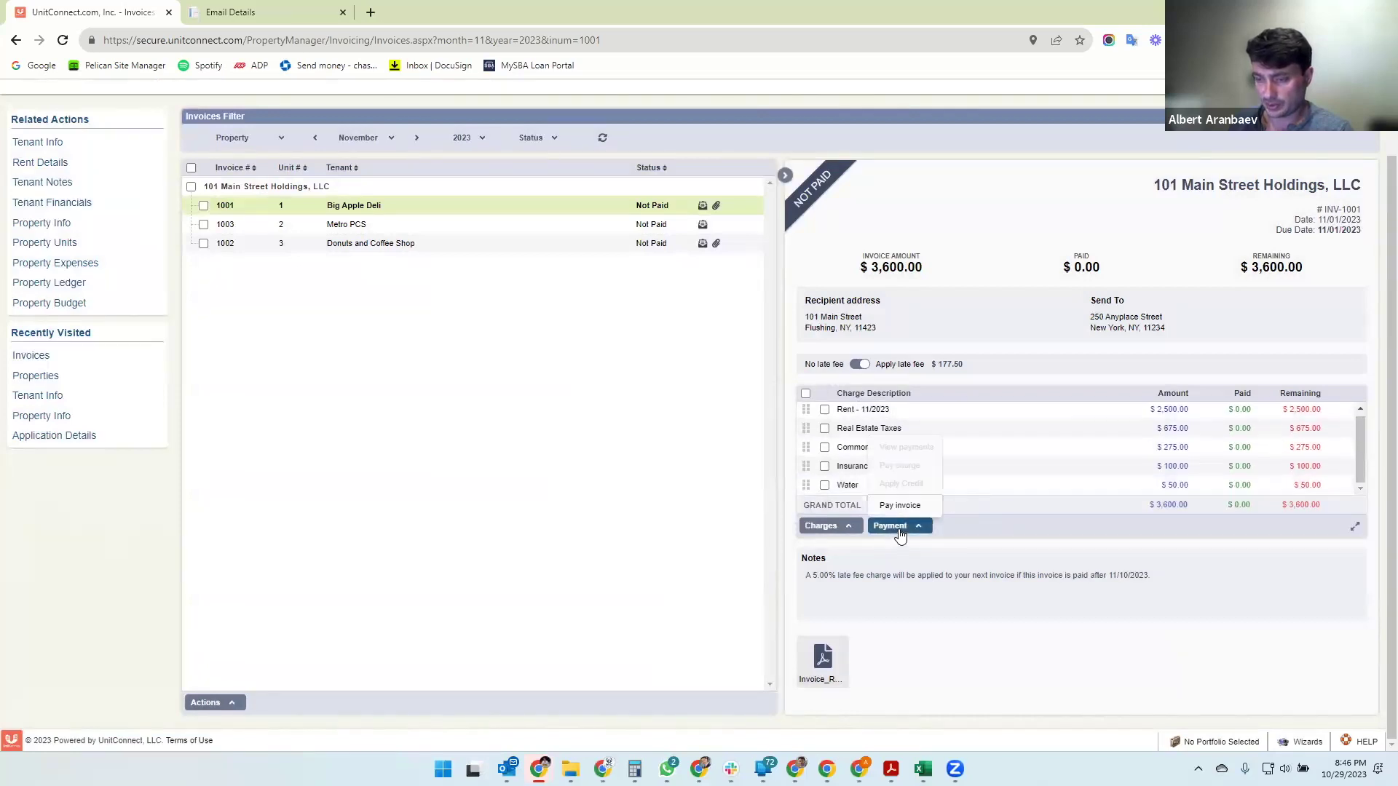
click(1026, 518)
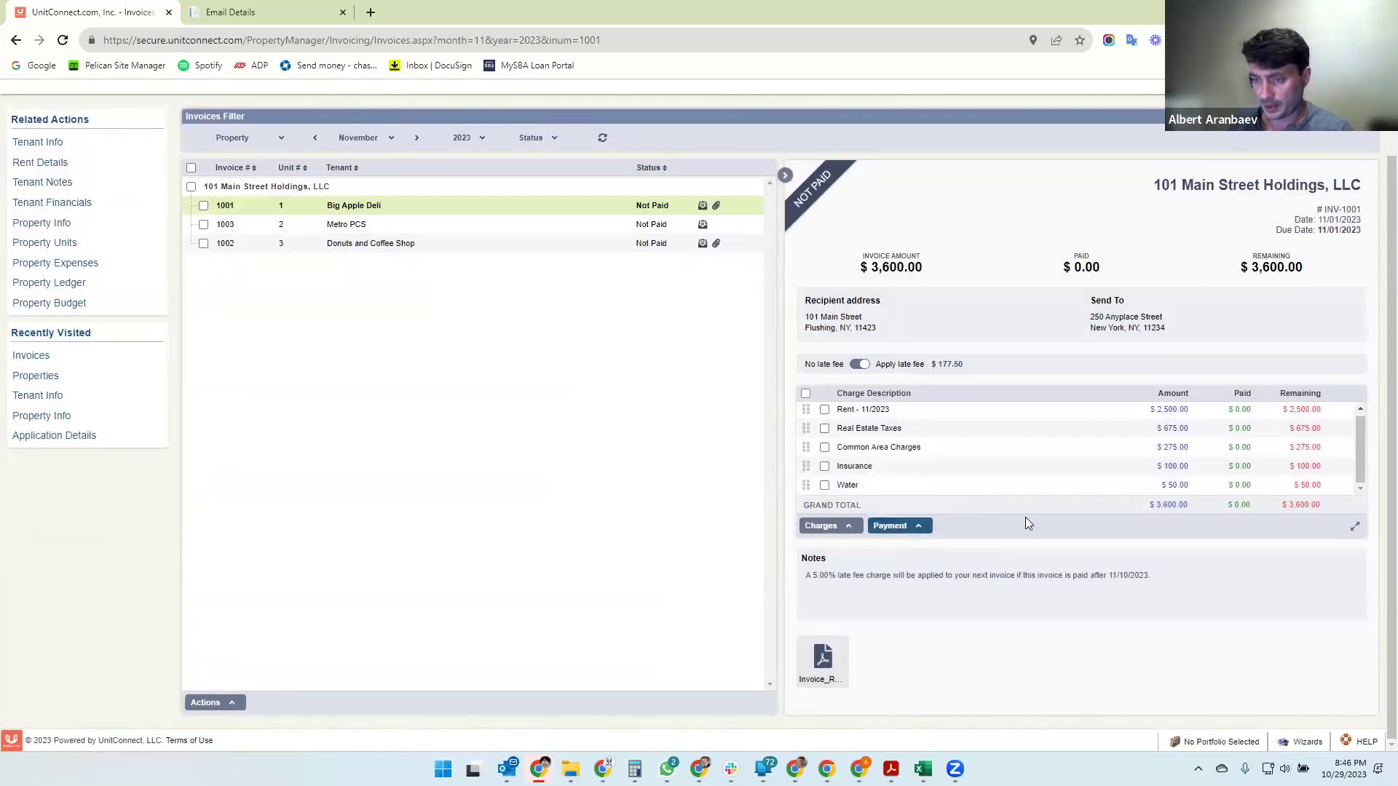
scroll(1025, 522, up, 1)
scroll(657, 504, down, 1)
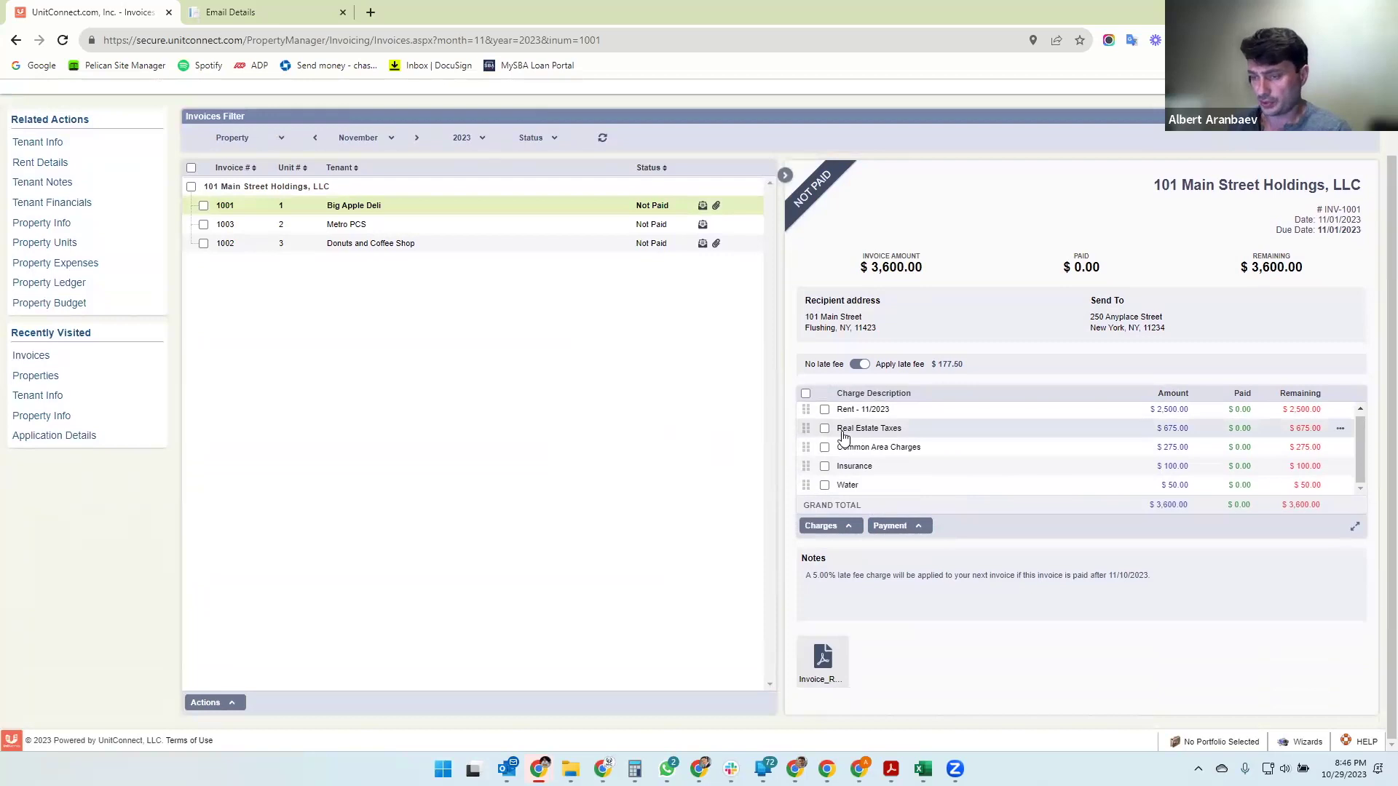
- Pay the checked November charges with Rent set to $1,500, recording a $2,450.00 partial payment
click(825, 410)
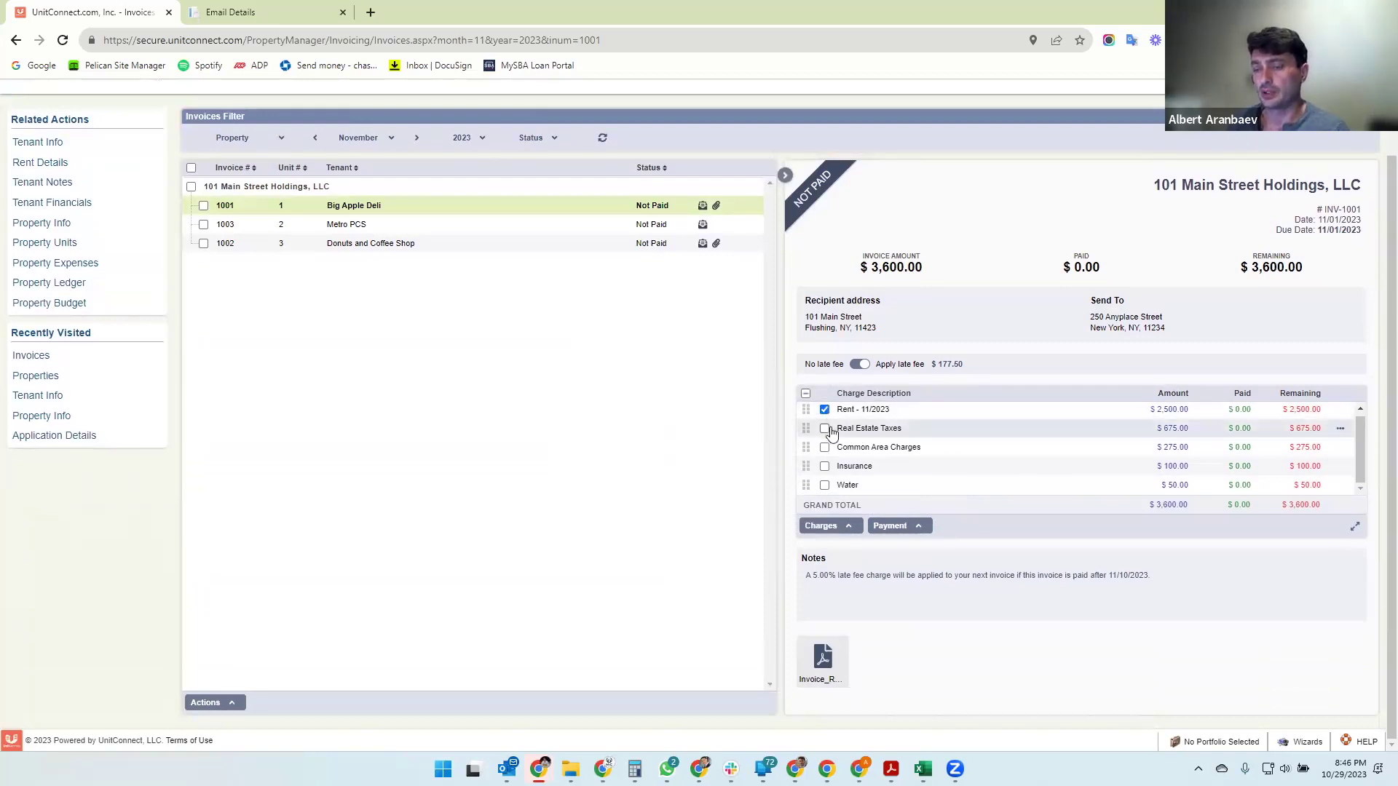
click(825, 430)
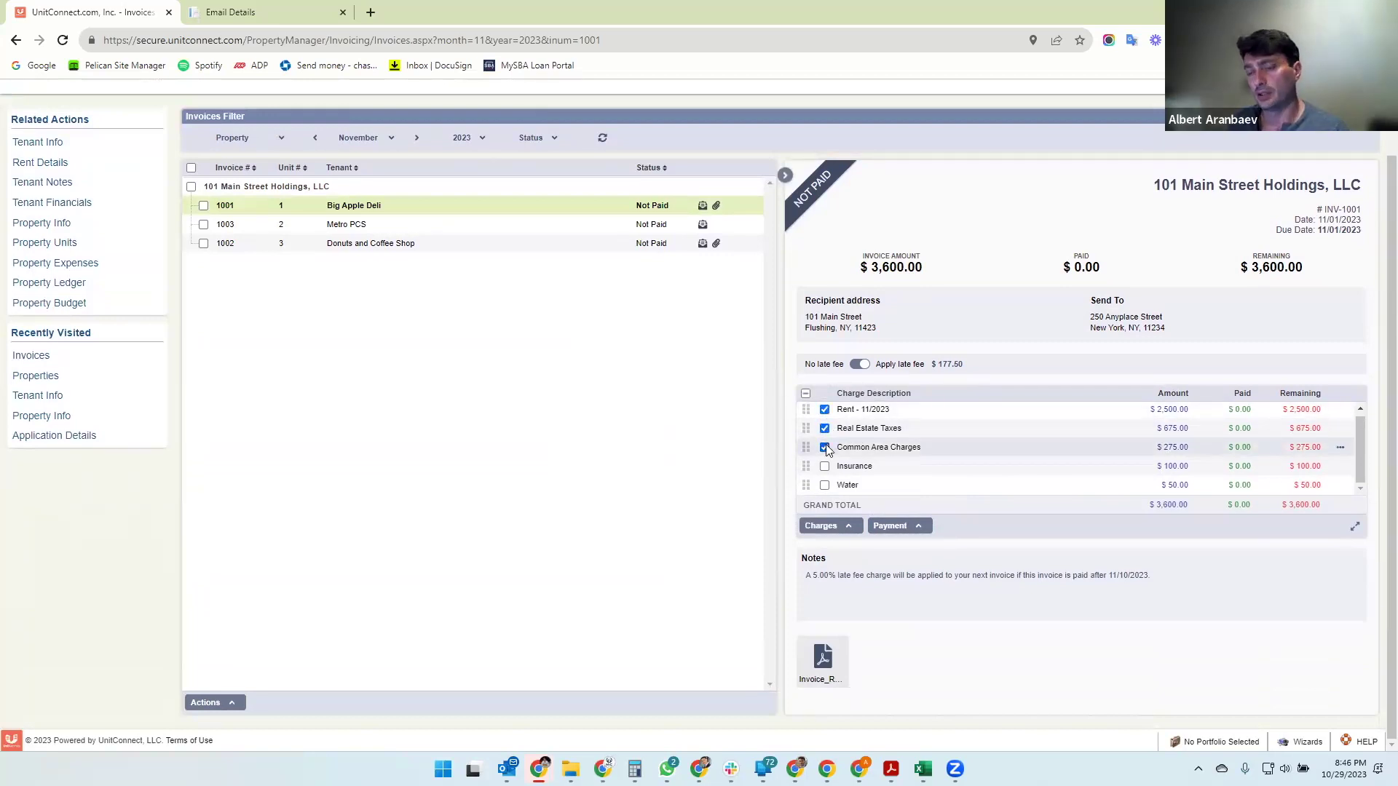
click(910, 528)
click(905, 468)
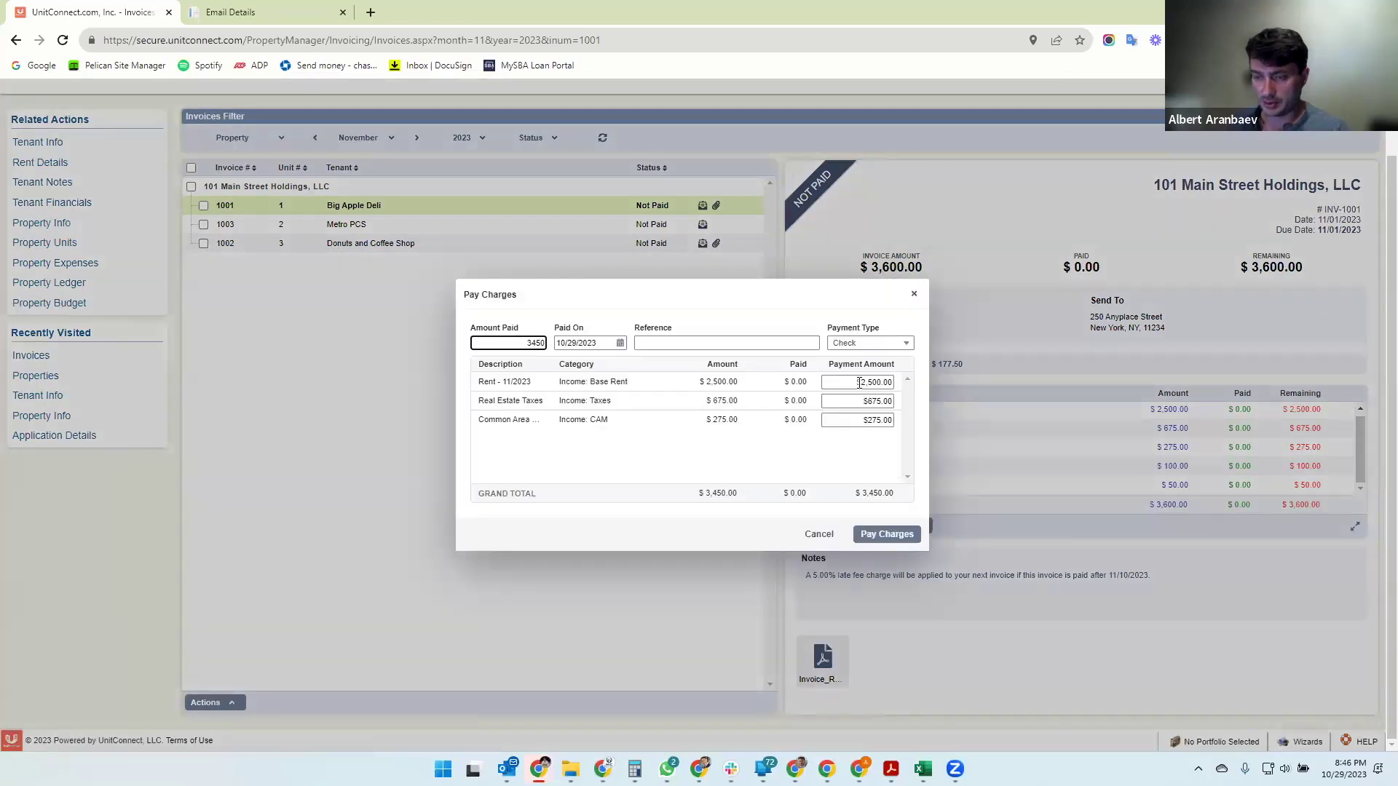
click(860, 382)
text(1500)
click(805, 451)
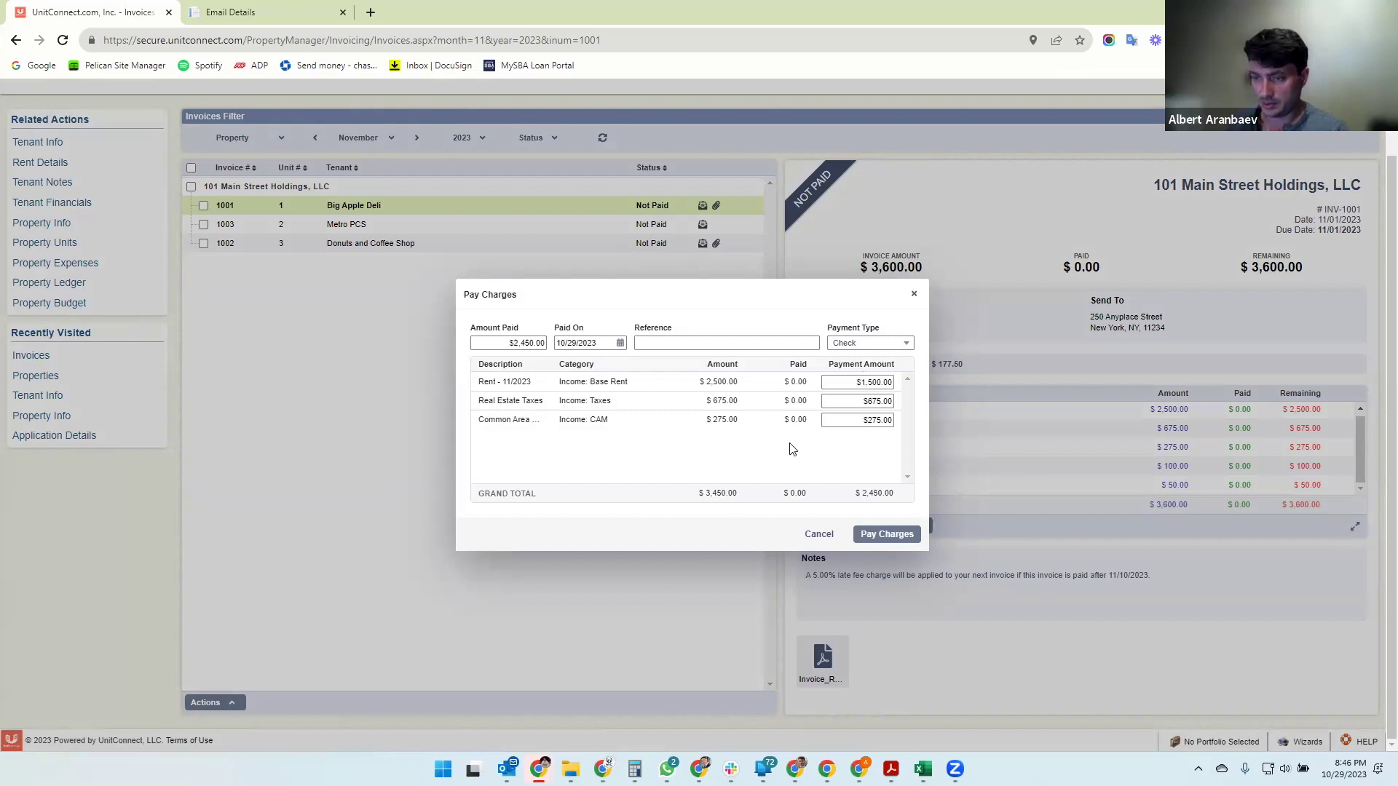
click(885, 537)
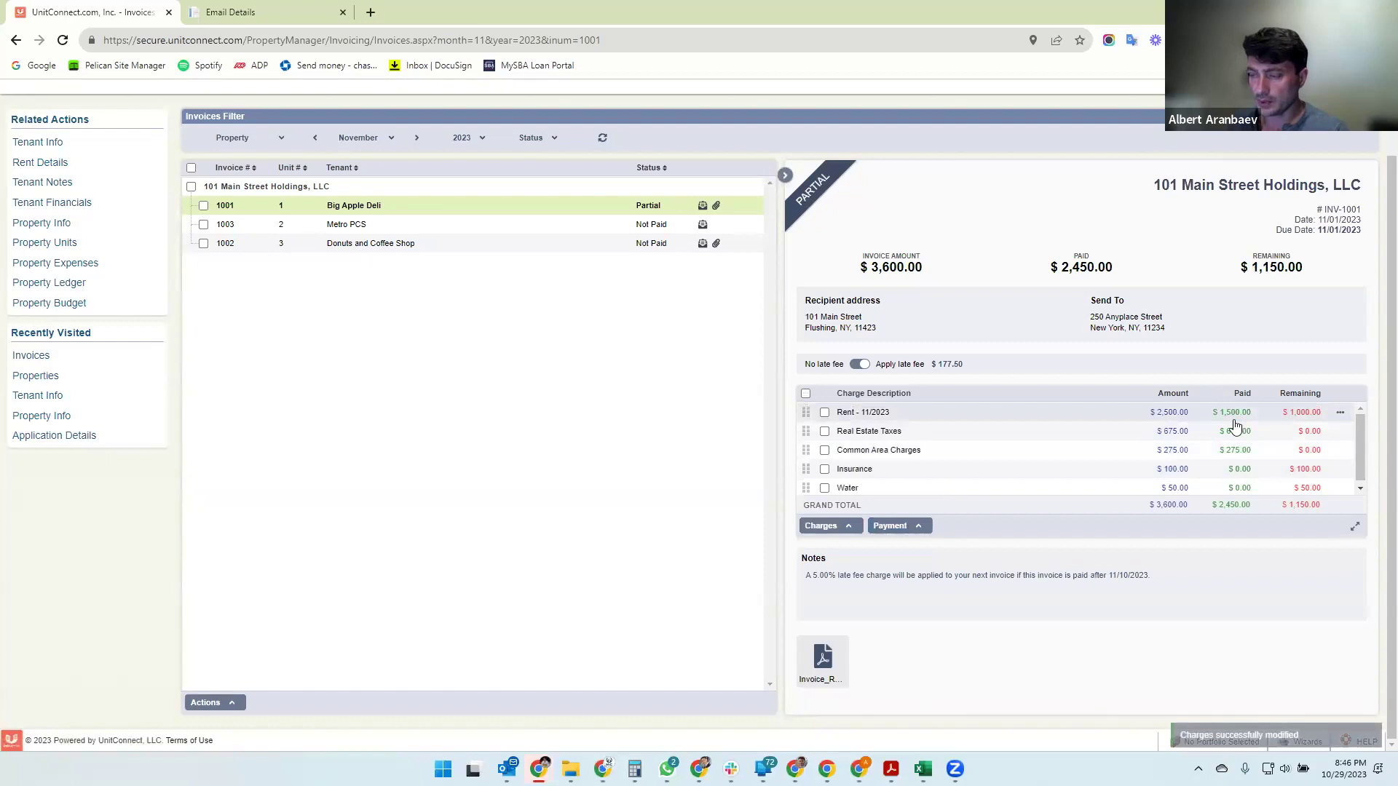
click(1354, 527)
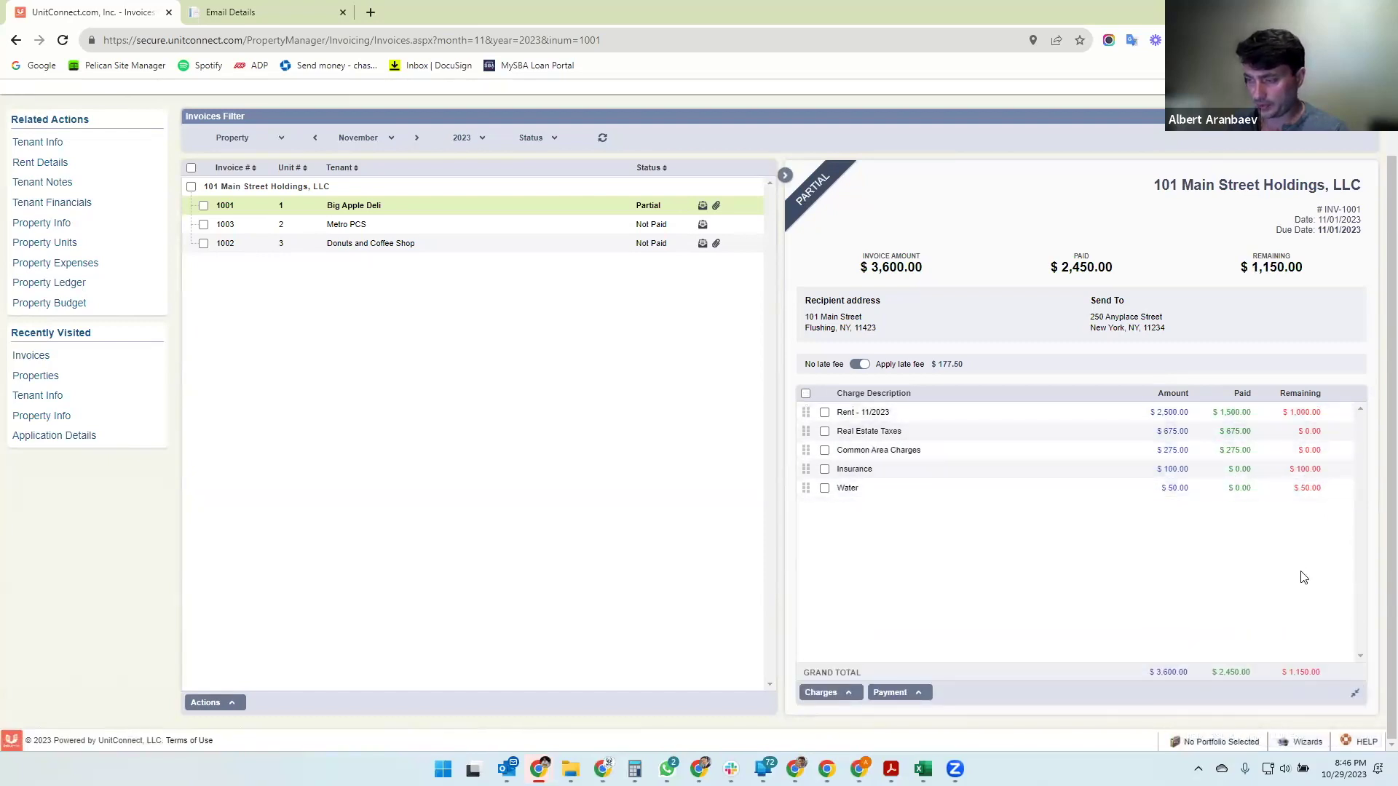
click(598, 230)
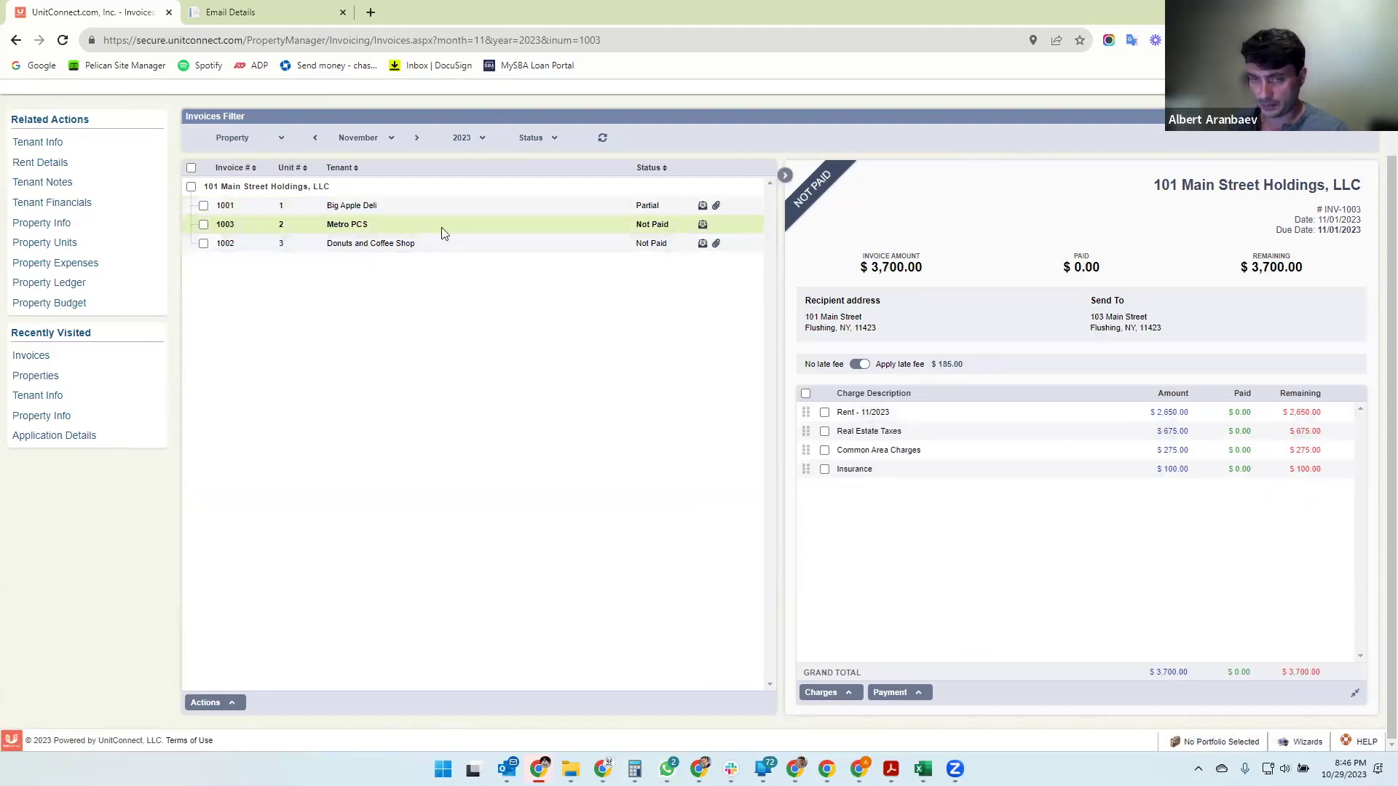
- Pay Metro PCS invoice 1003 in full for $3,700.00 with no late fee
click(917, 693)
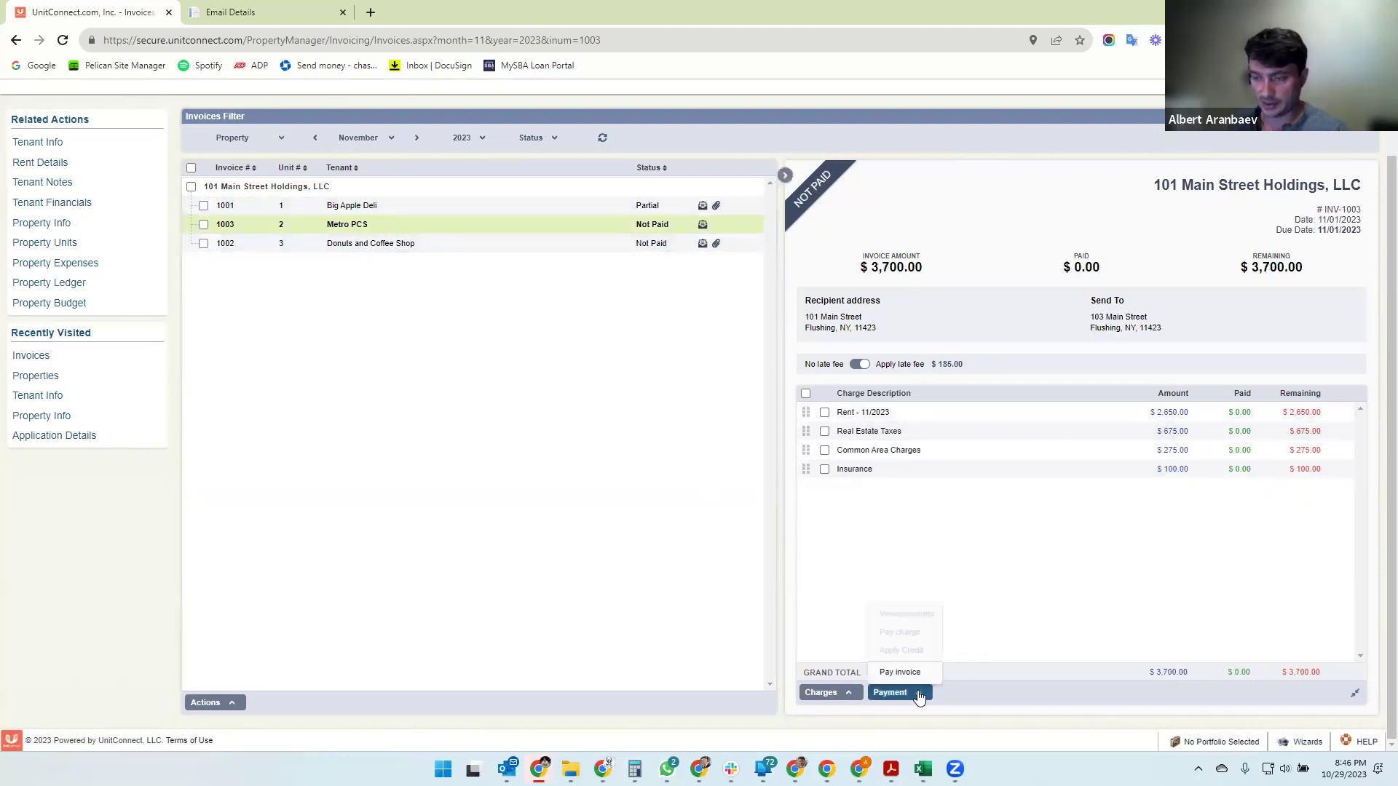
click(924, 692)
click(912, 694)
click(900, 672)
click(772, 489)
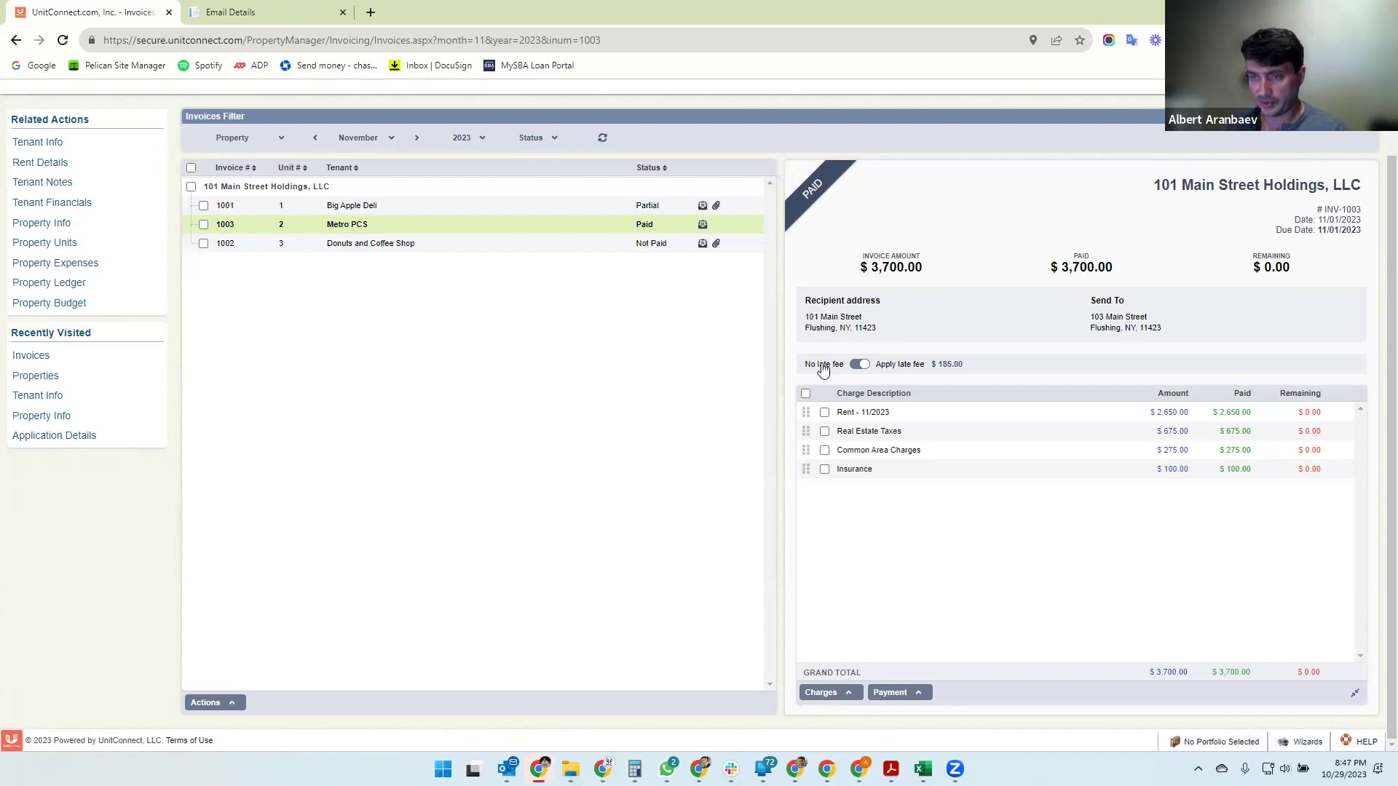
click(858, 364)
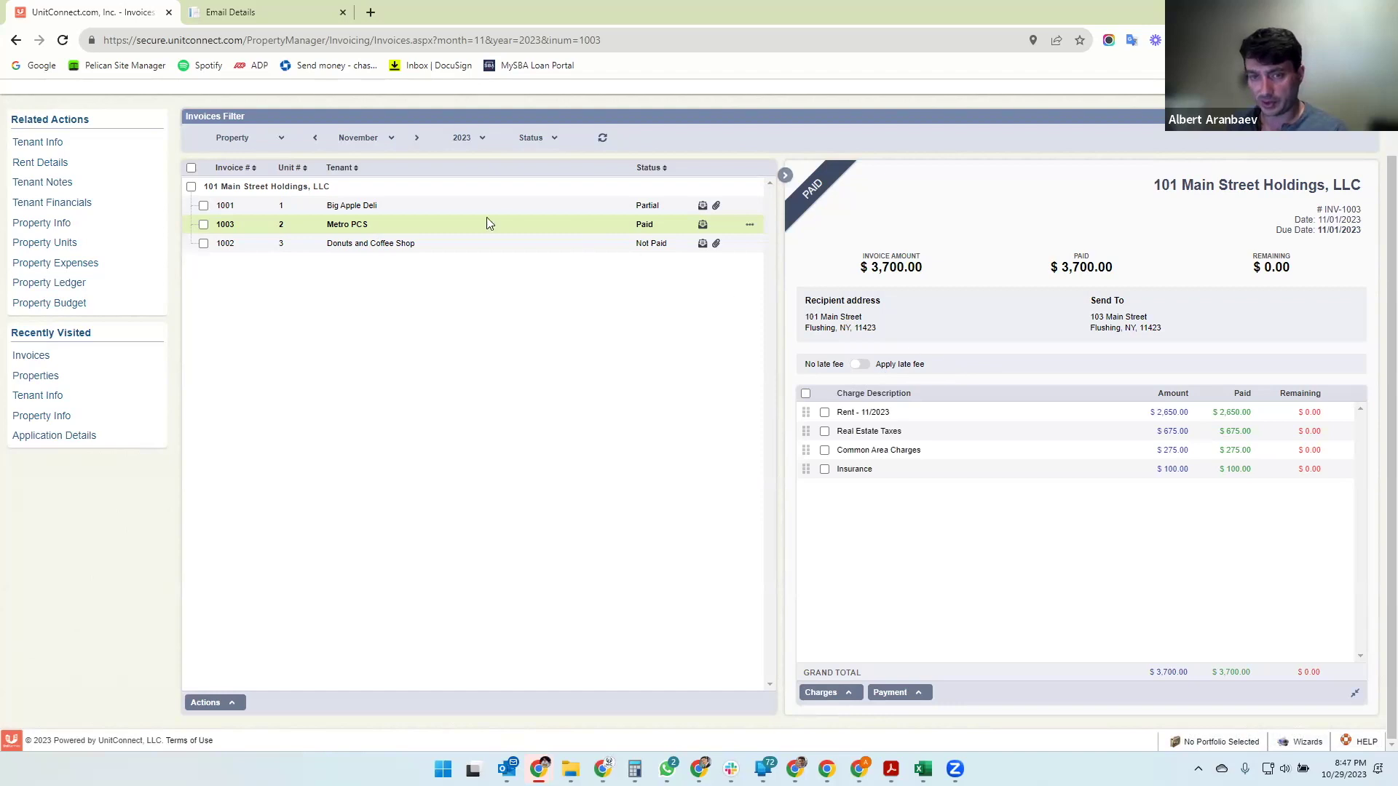
- Pay Donuts and Coffee Shop invoice 1002 in full with no late fee, then reopen invoice 1001
click(426, 244)
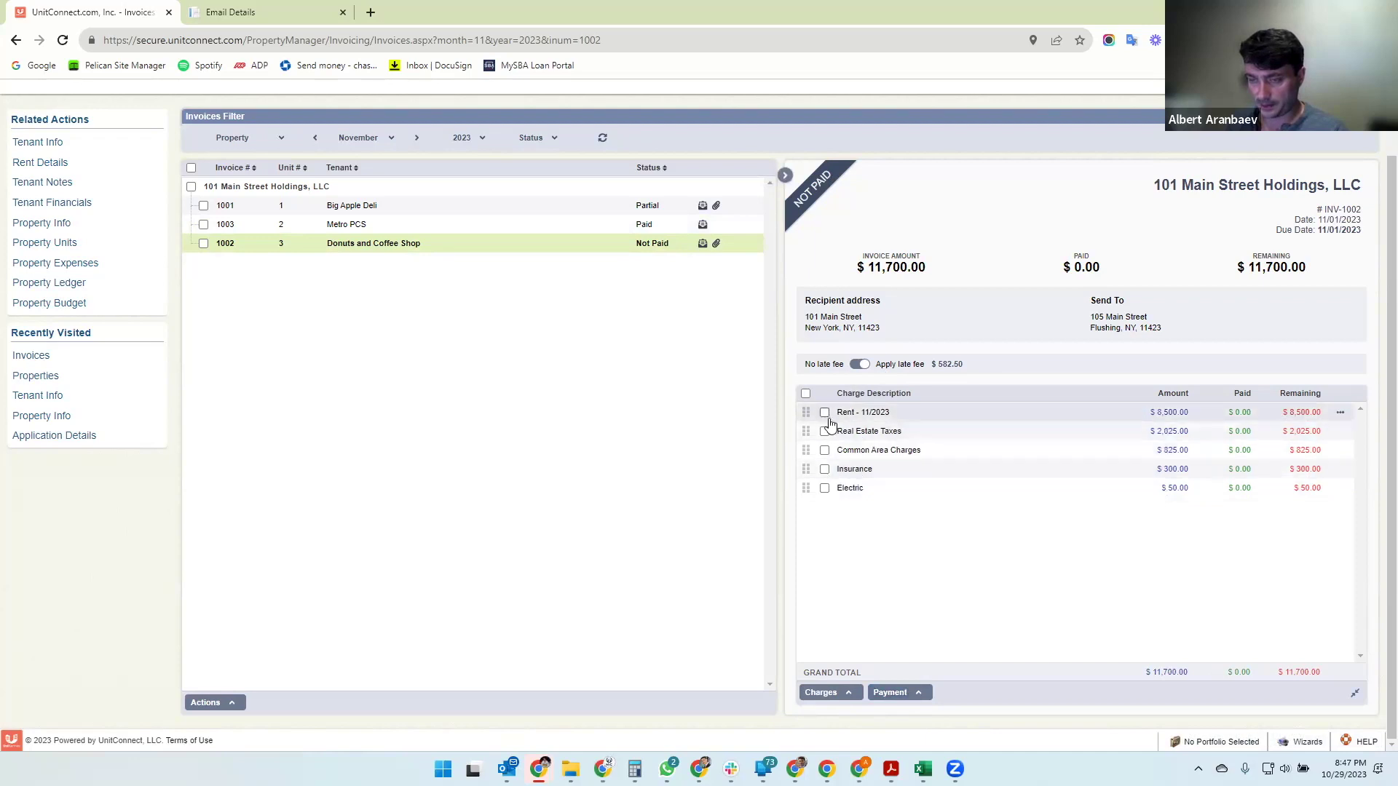
click(896, 693)
click(899, 674)
click(778, 492)
click(821, 366)
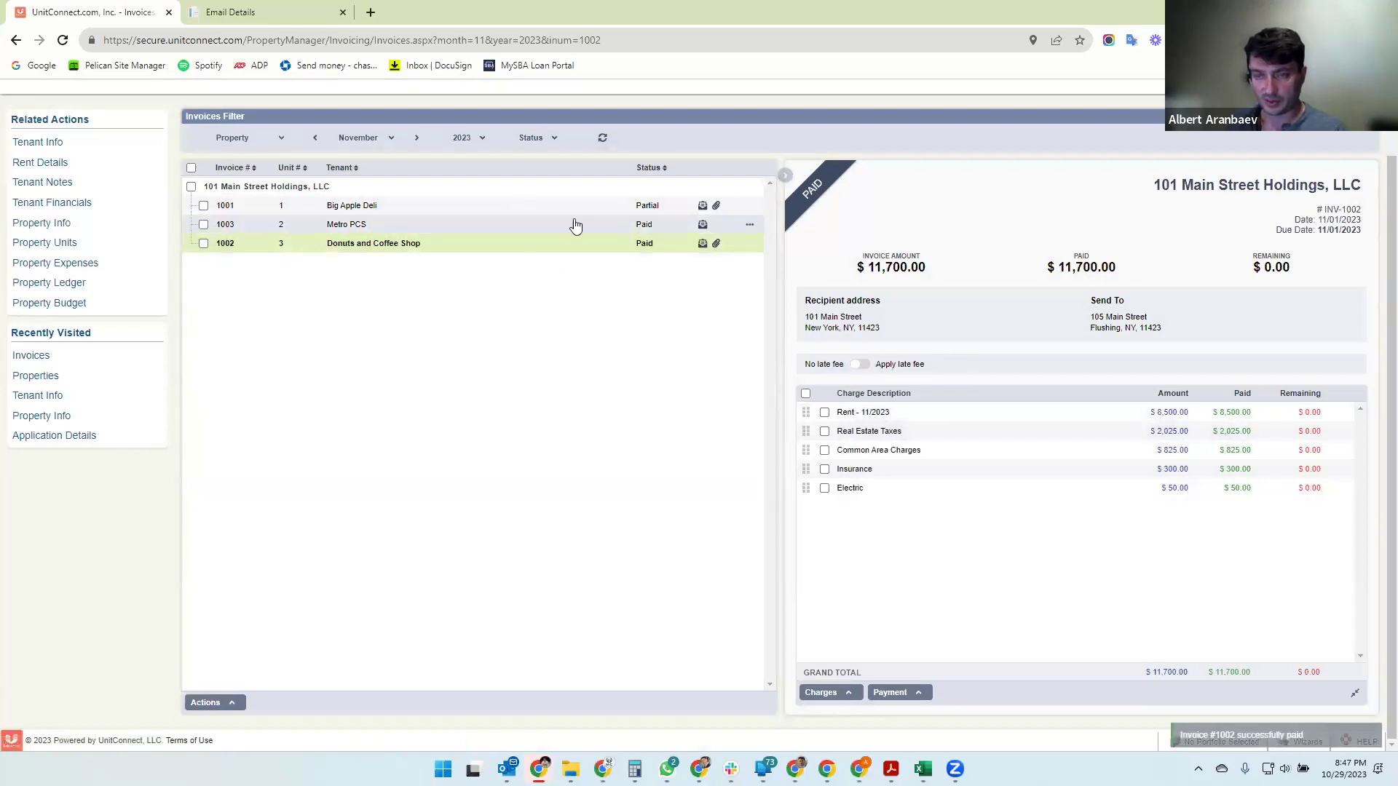
click(548, 208)
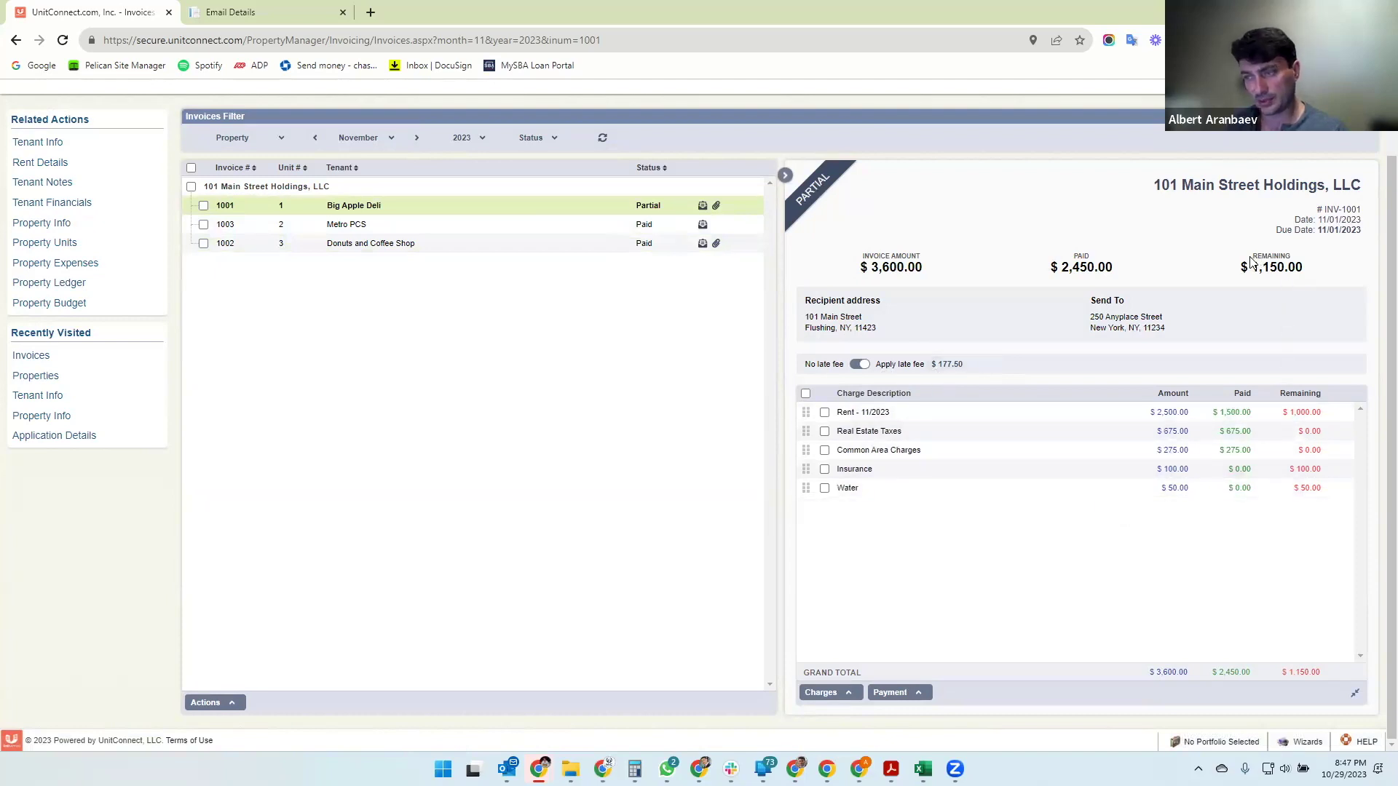
scroll(422, 335, up, 1)
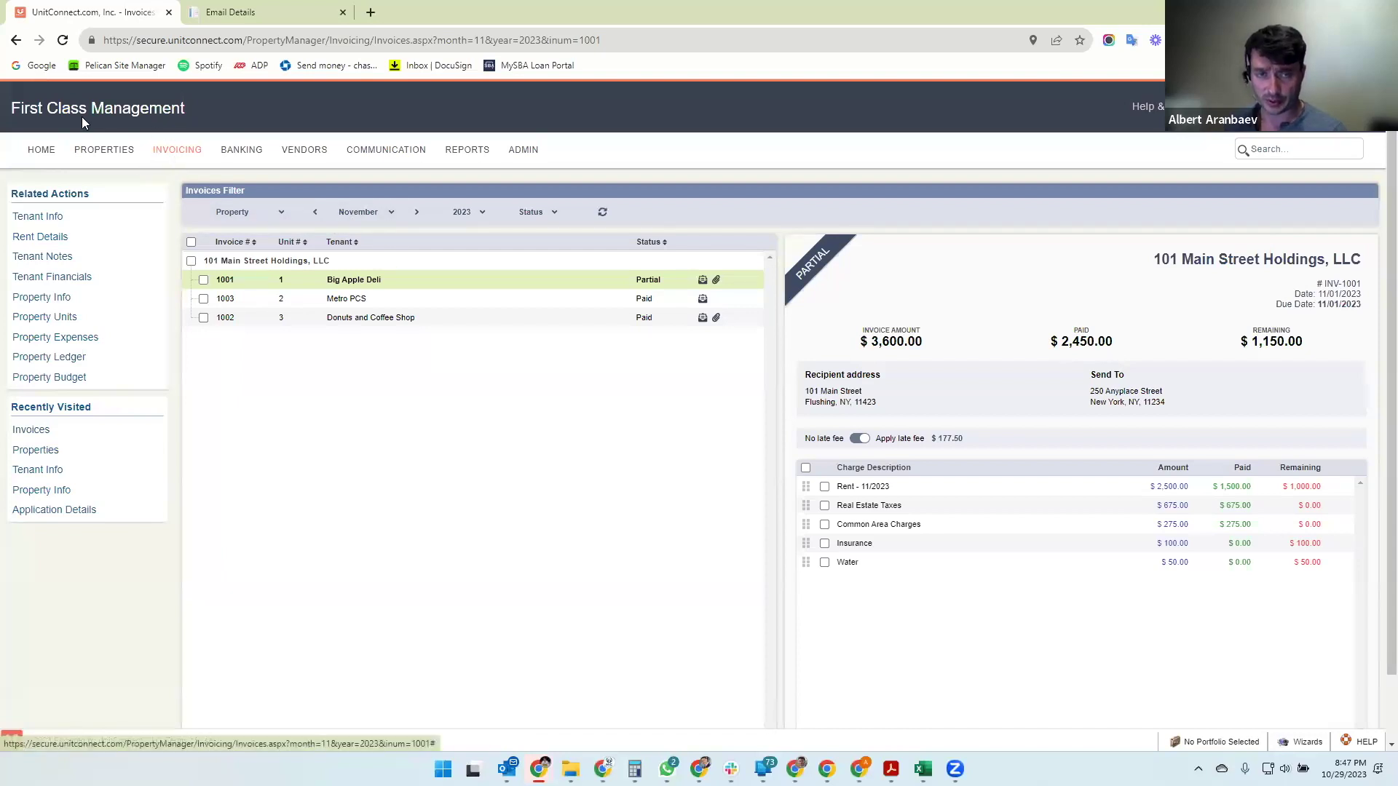
- Create the December 2023 invoice cycle from the Invoicing dashboard and open the resulting invoice list
click(173, 150)
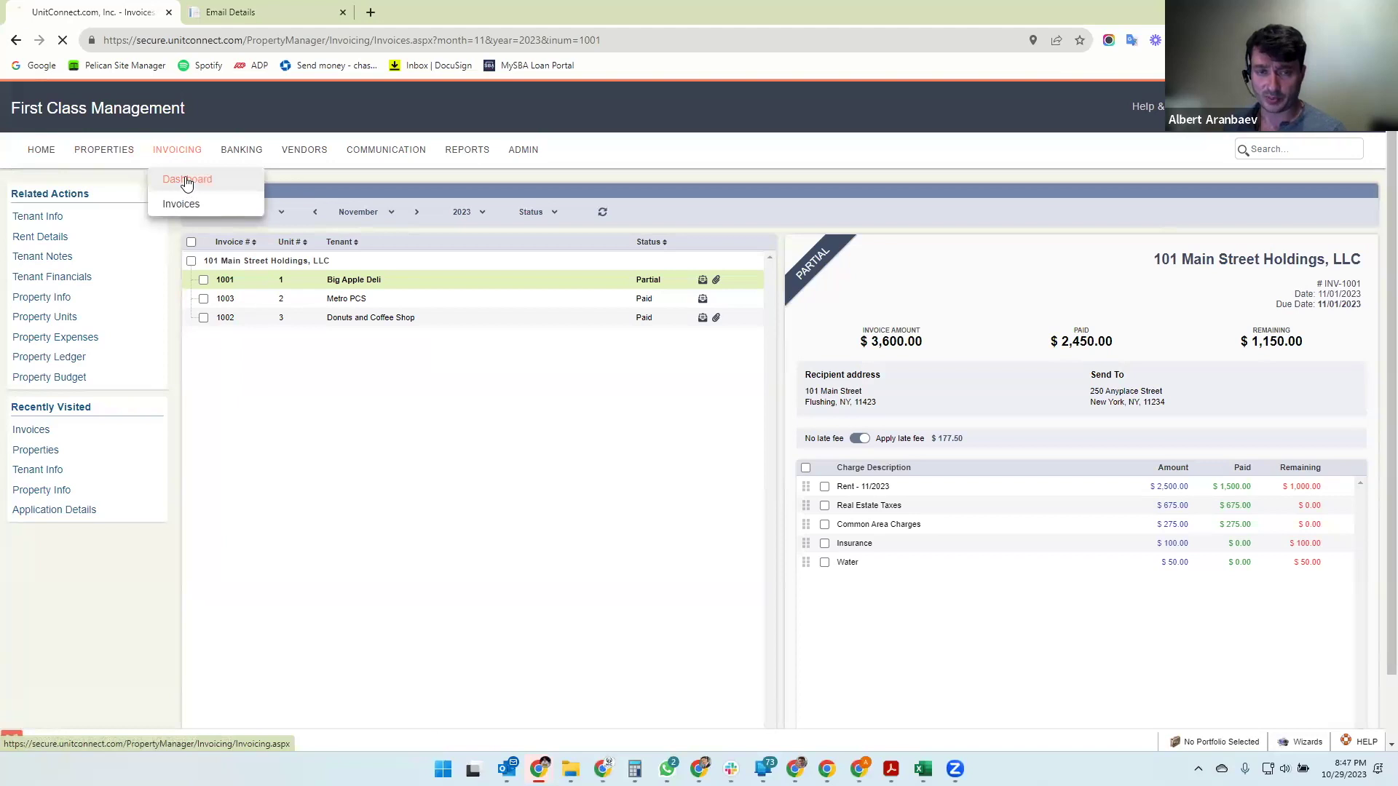
click(195, 184)
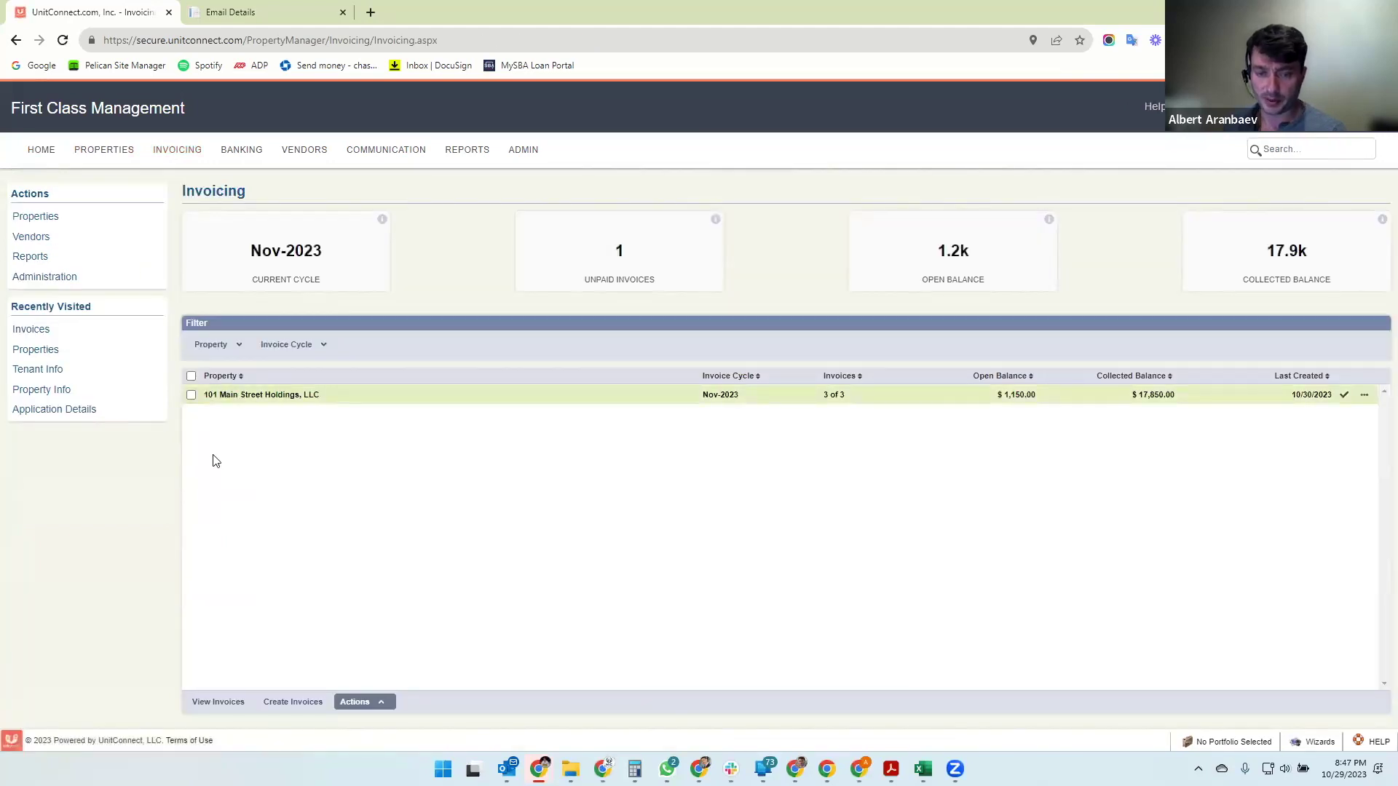
click(294, 702)
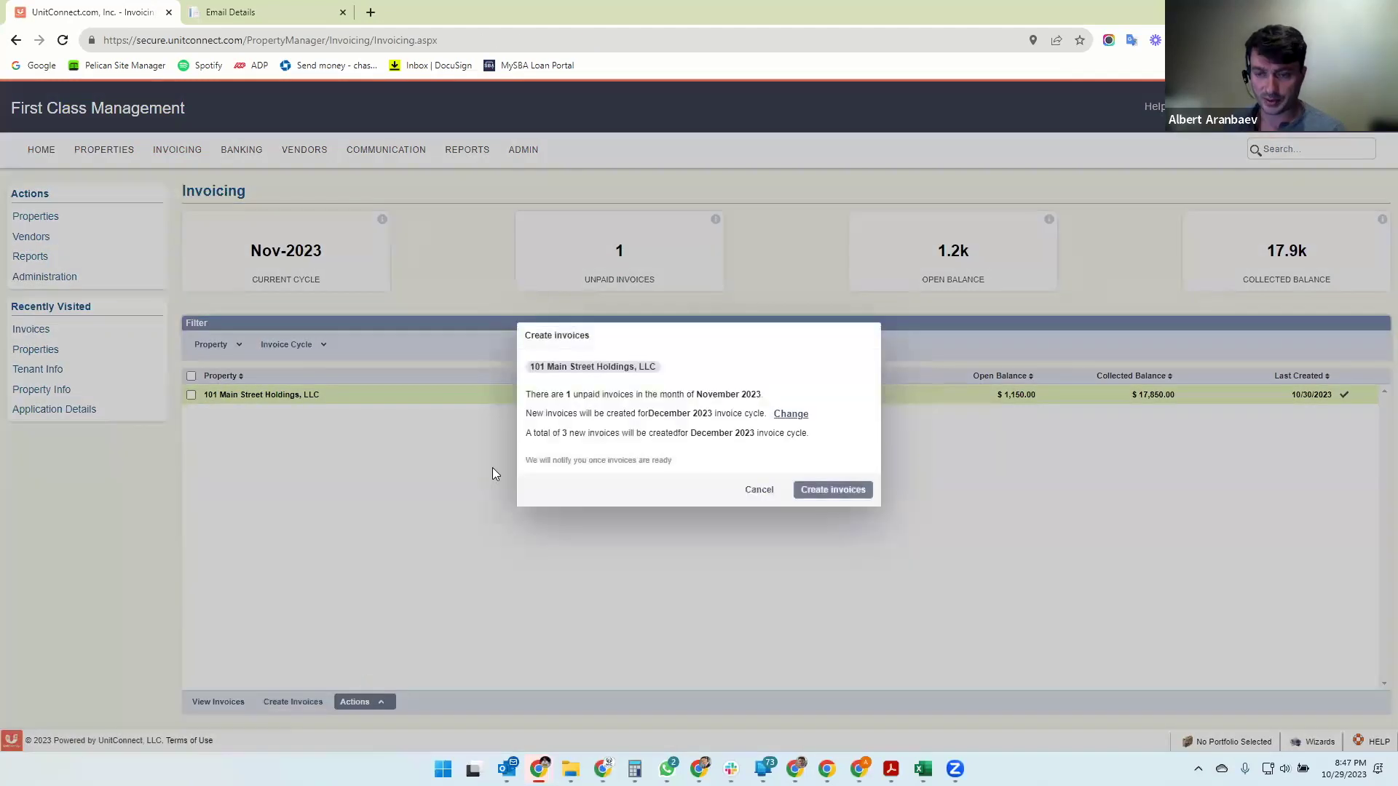
double_click(533, 413)
drag(574, 419, 663, 414)
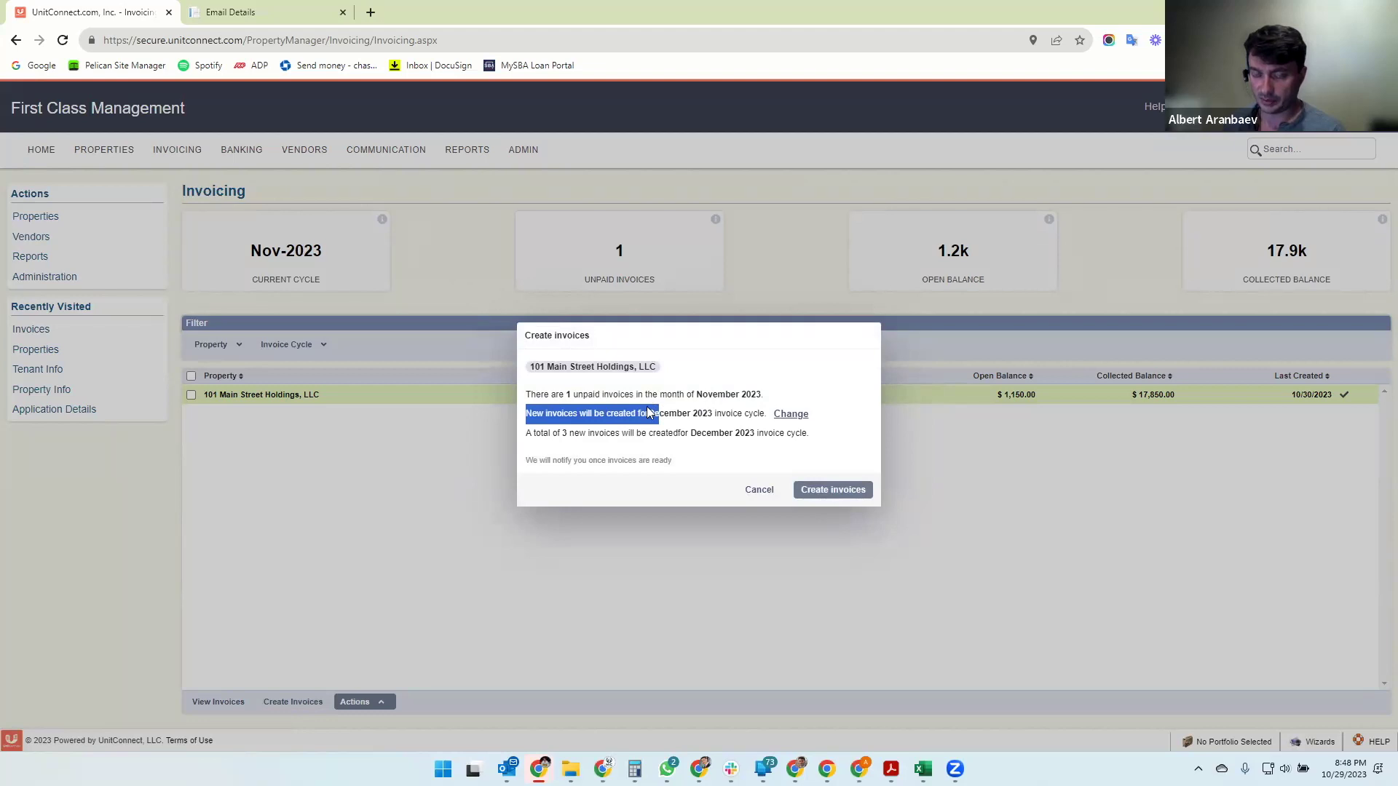
click(824, 461)
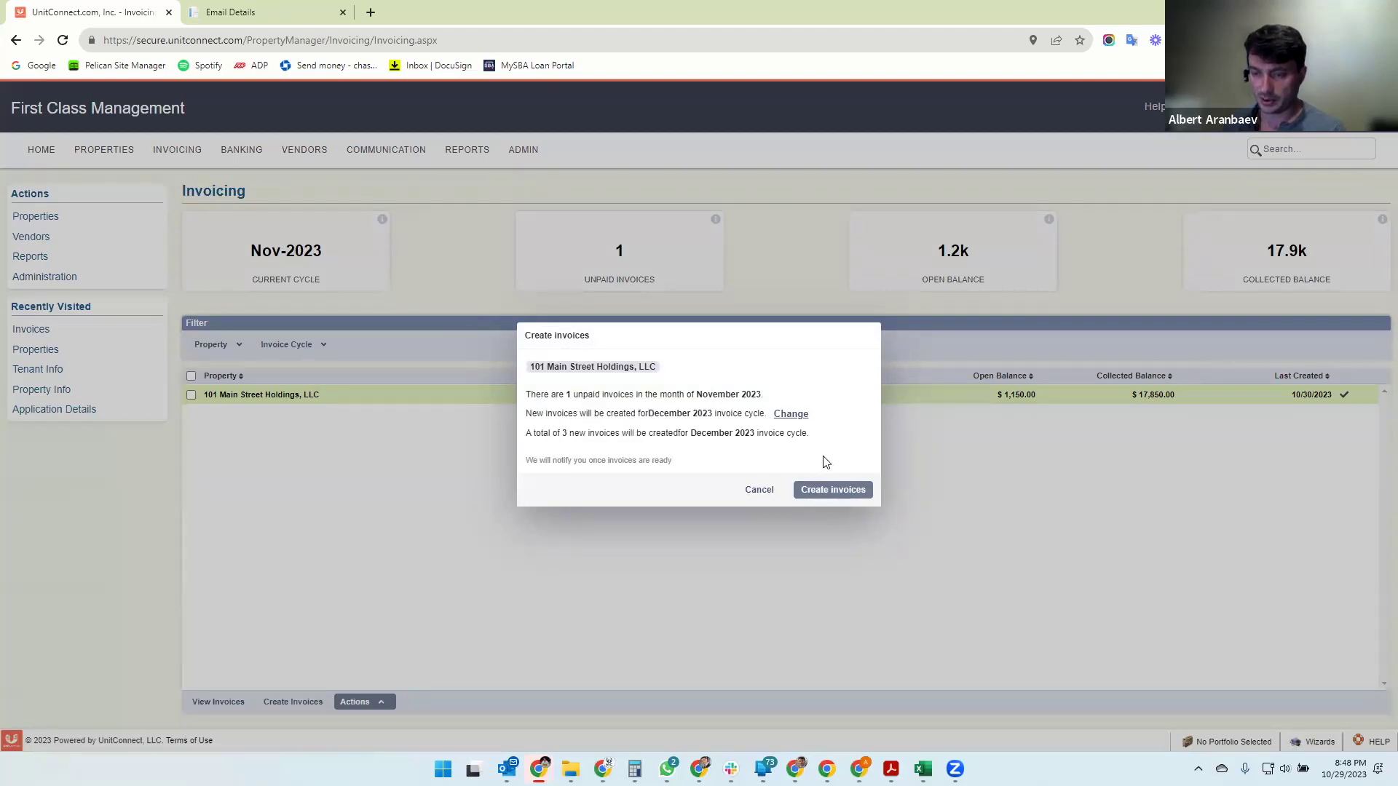
click(843, 491)
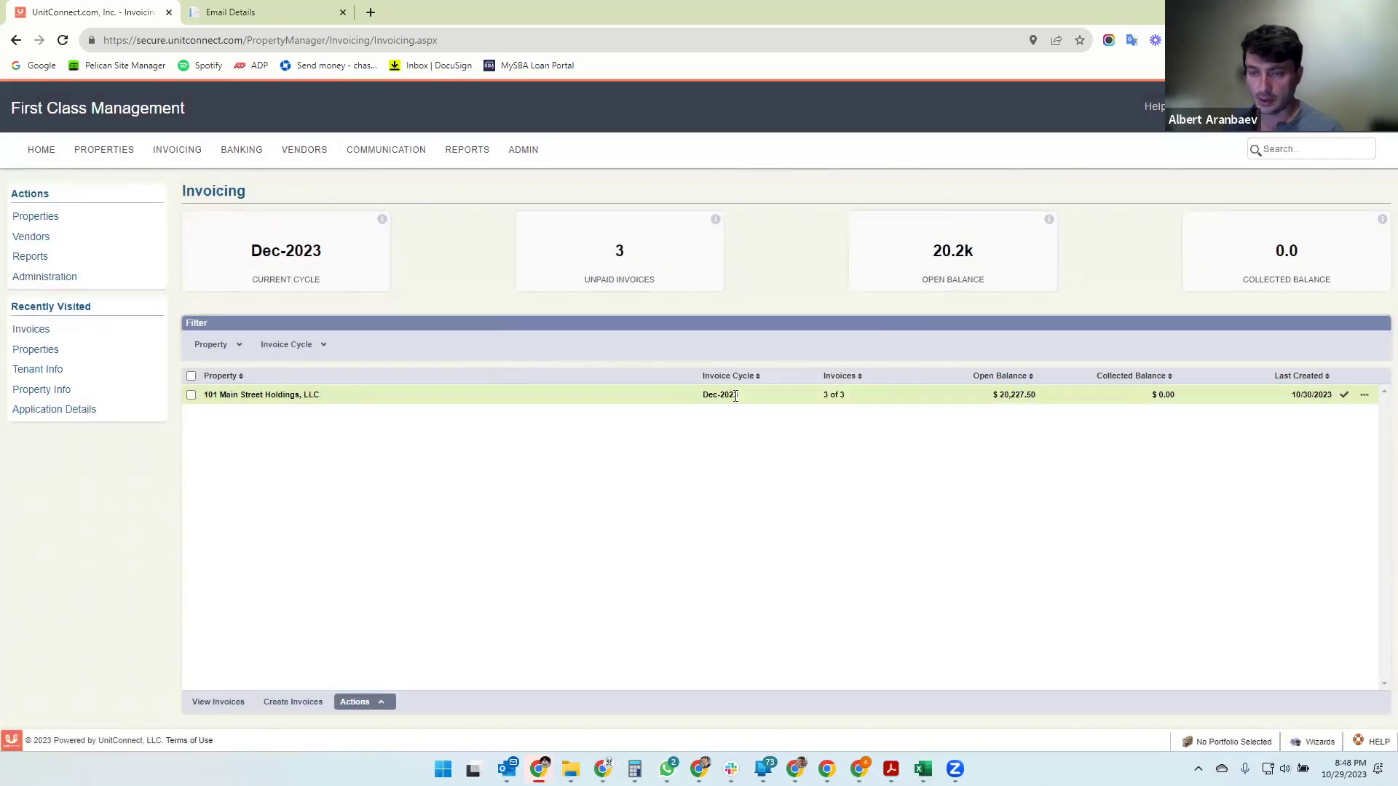
click(218, 702)
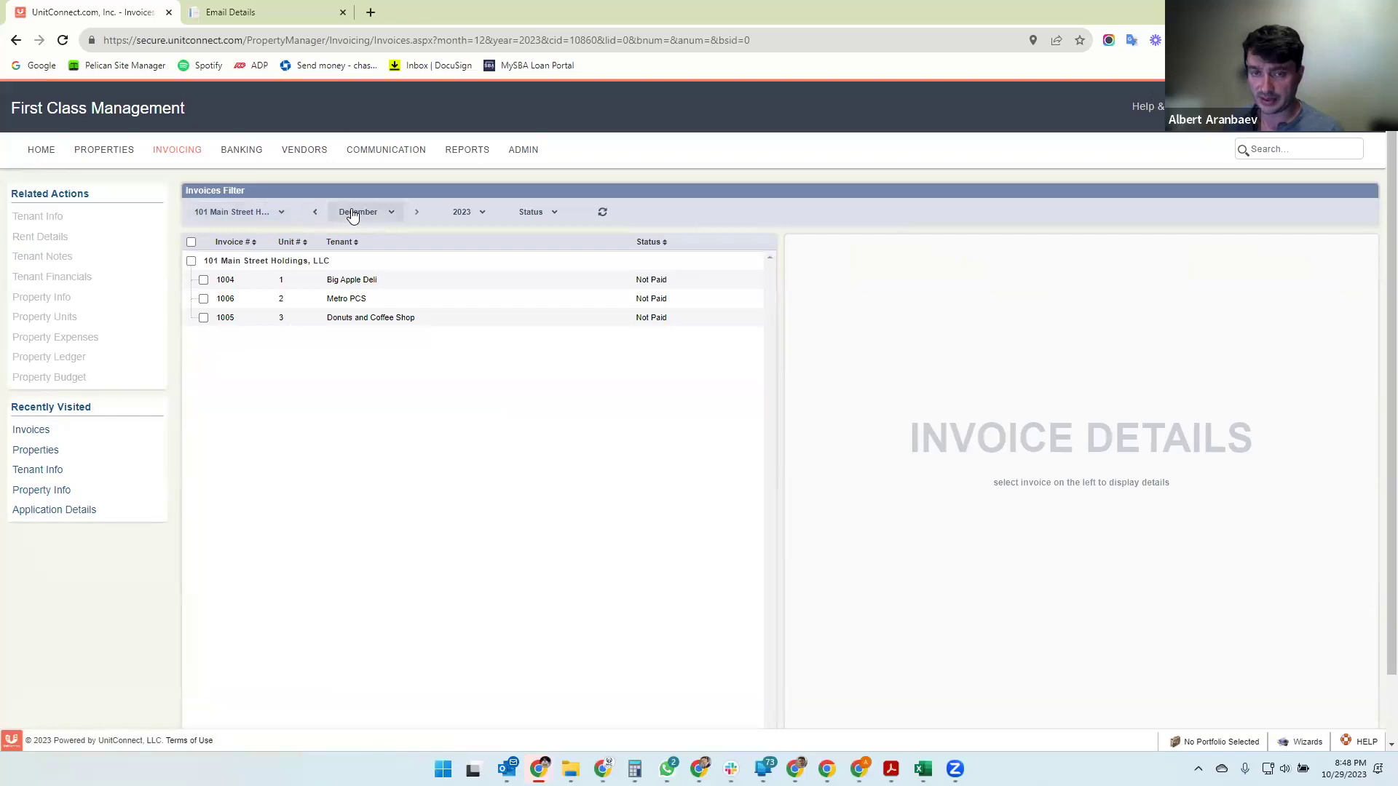
- Open Big Apple Deli's invoice 1004 and inspect its carried-over November rent and Insurance charges
click(502, 282)
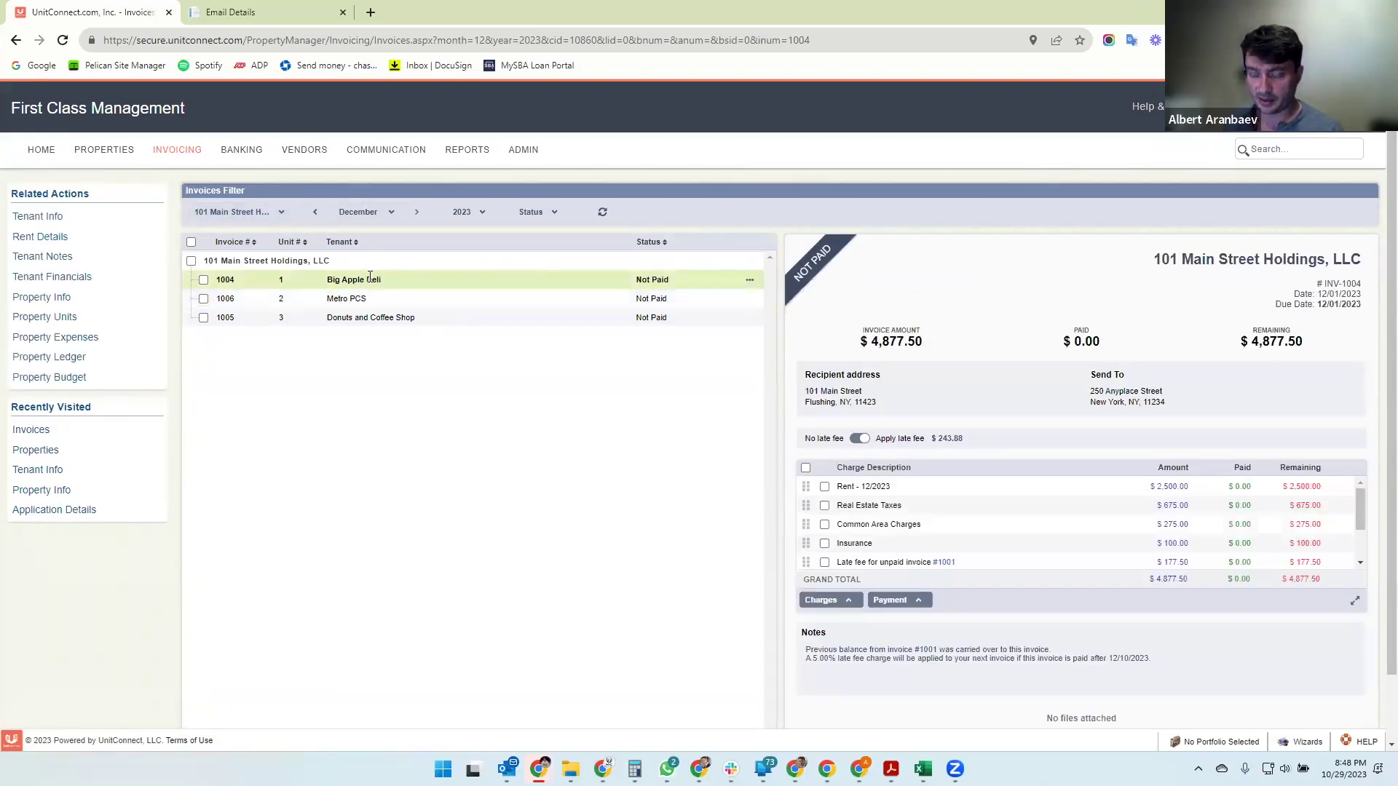
click(1355, 602)
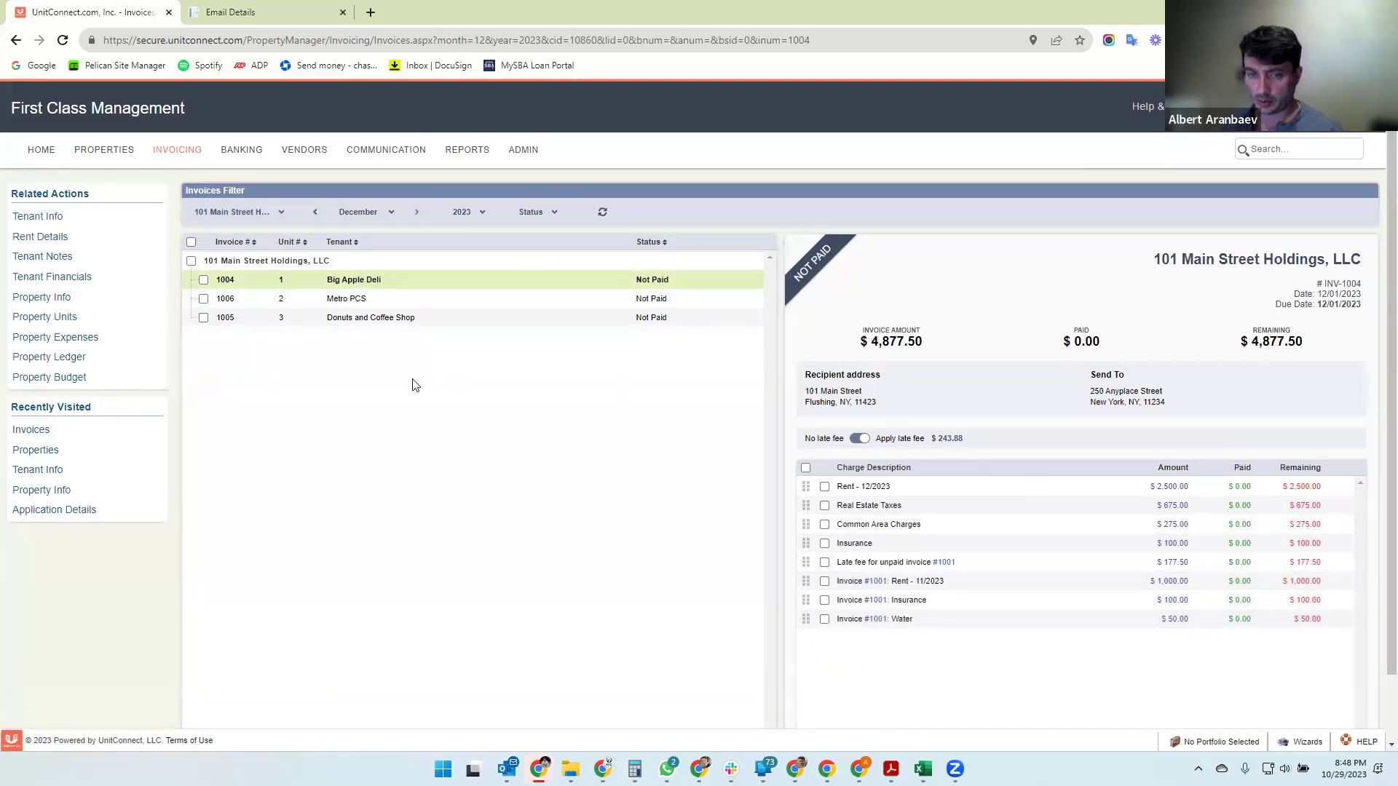
scroll(412, 384, down, 1)
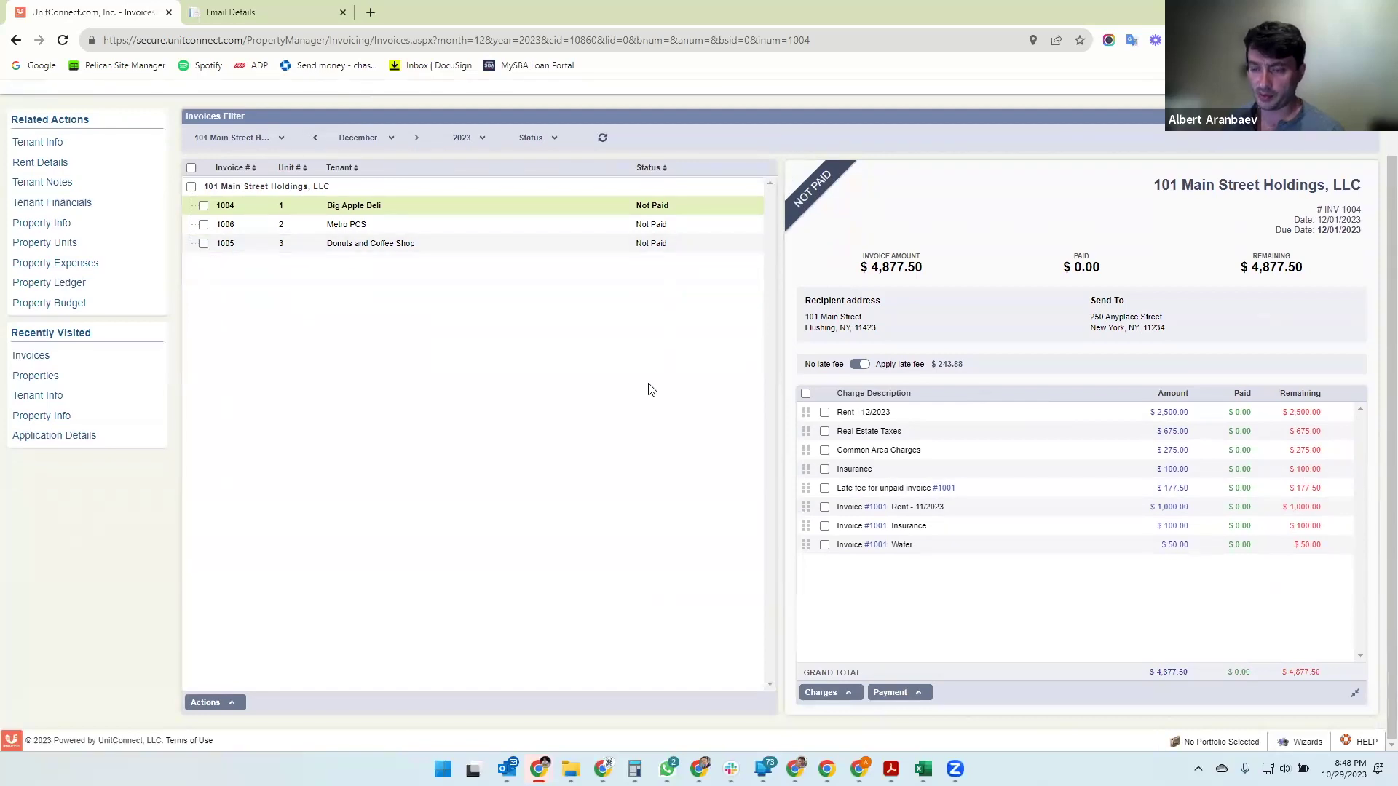
click(825, 507)
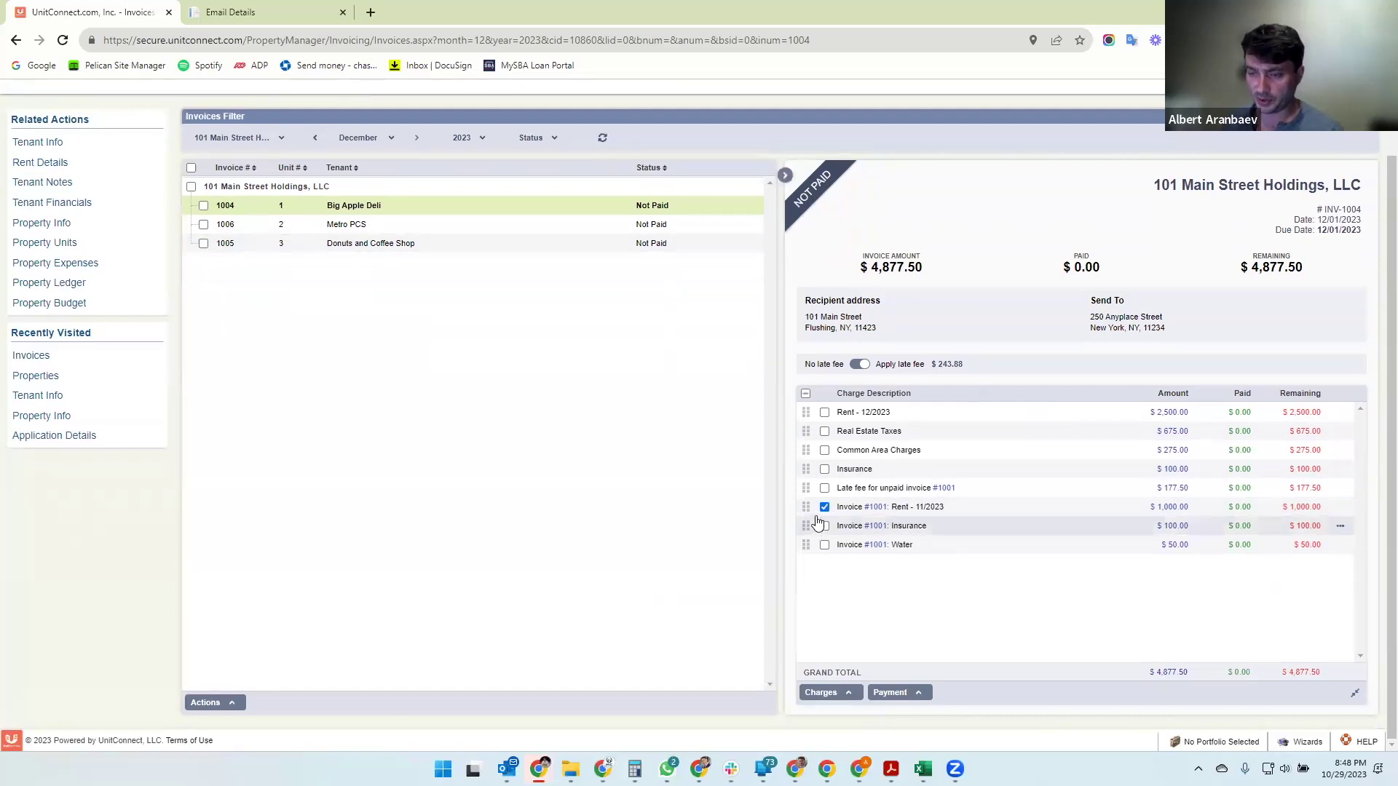
click(825, 527)
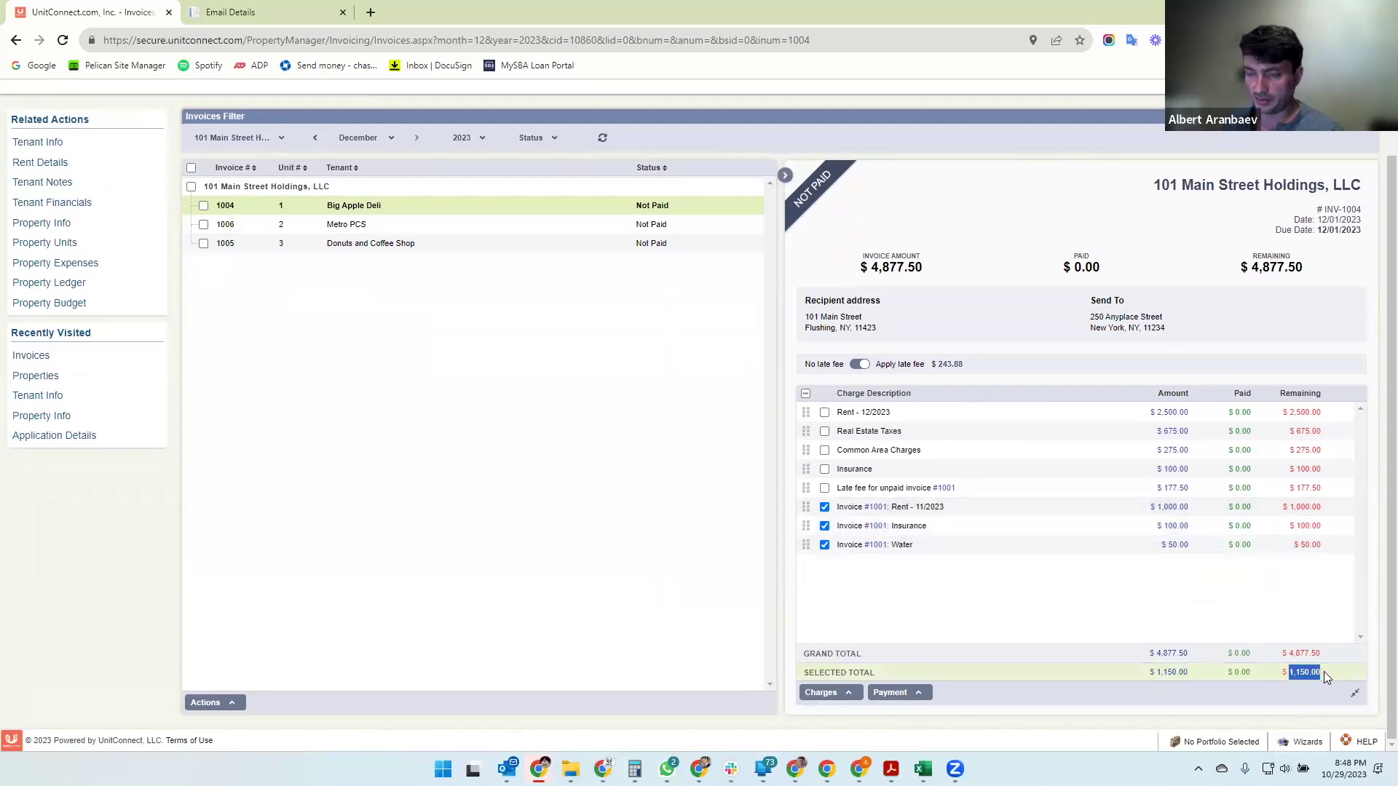
click(825, 508)
click(825, 527)
click(826, 546)
- Check the invoice 1001 late fee and the December Insurance, Common Area, Real Estate Taxes and Rent lines
click(823, 488)
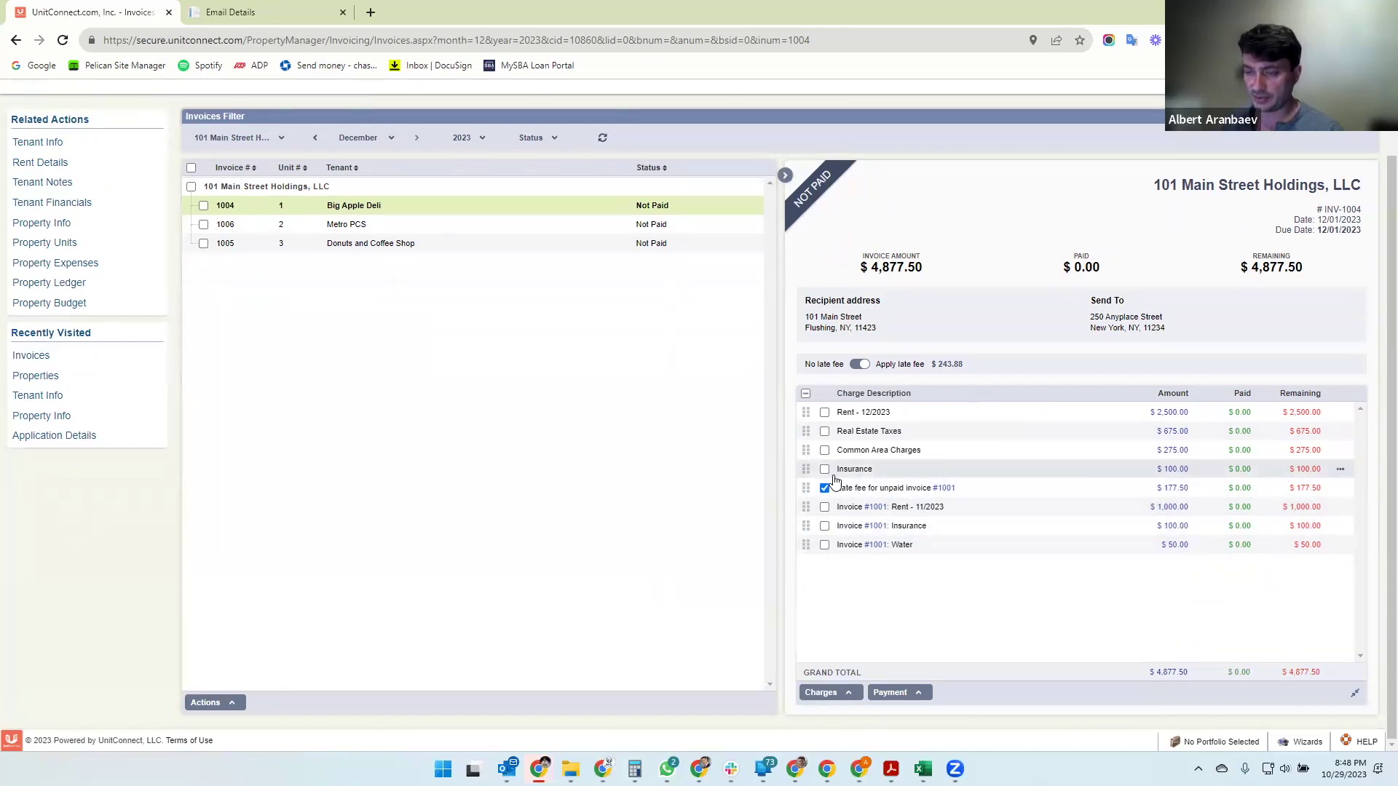
click(825, 489)
click(825, 470)
click(825, 451)
click(825, 432)
click(825, 413)
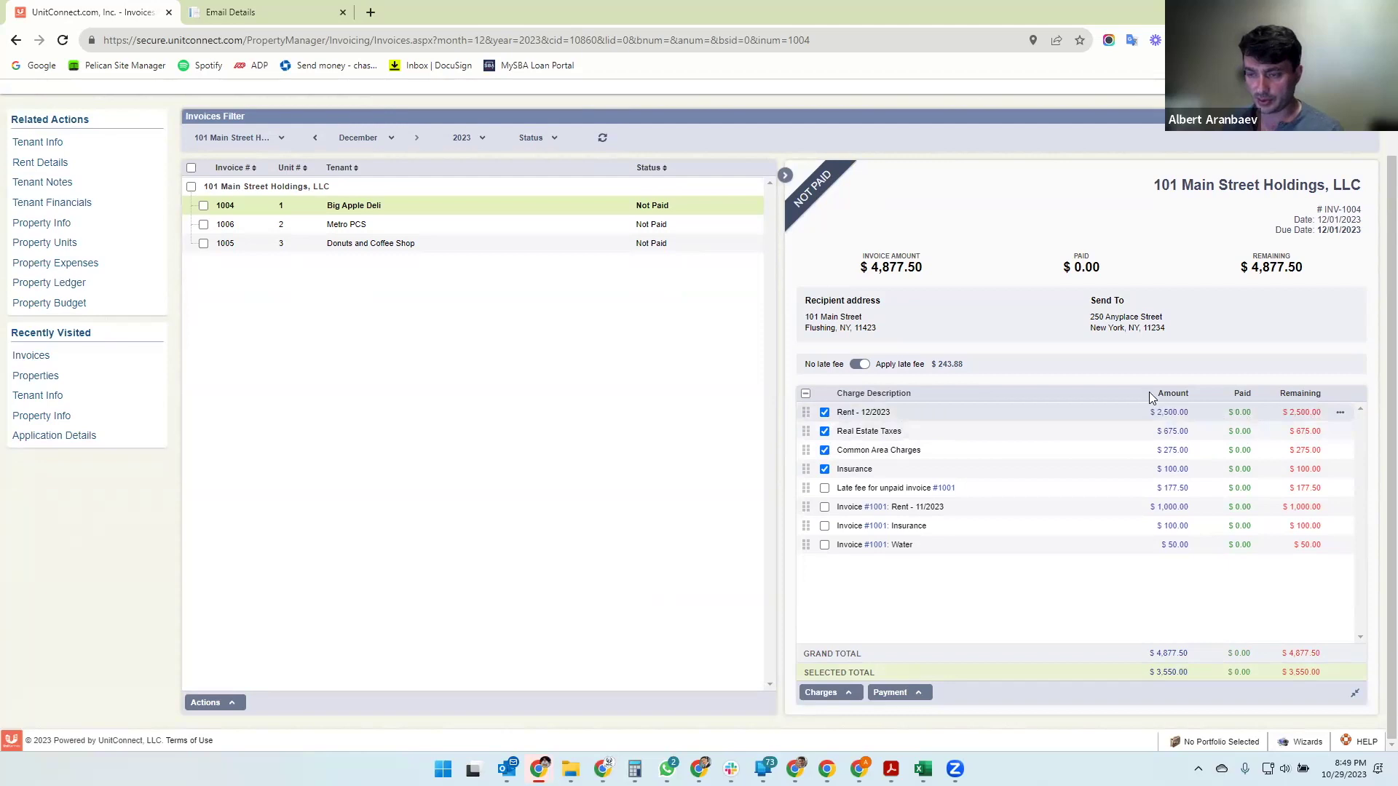
- Look over Metro PCS invoice 1006 and Donuts and Coffee Shop invoice 1005, then return to 1004
click(339, 225)
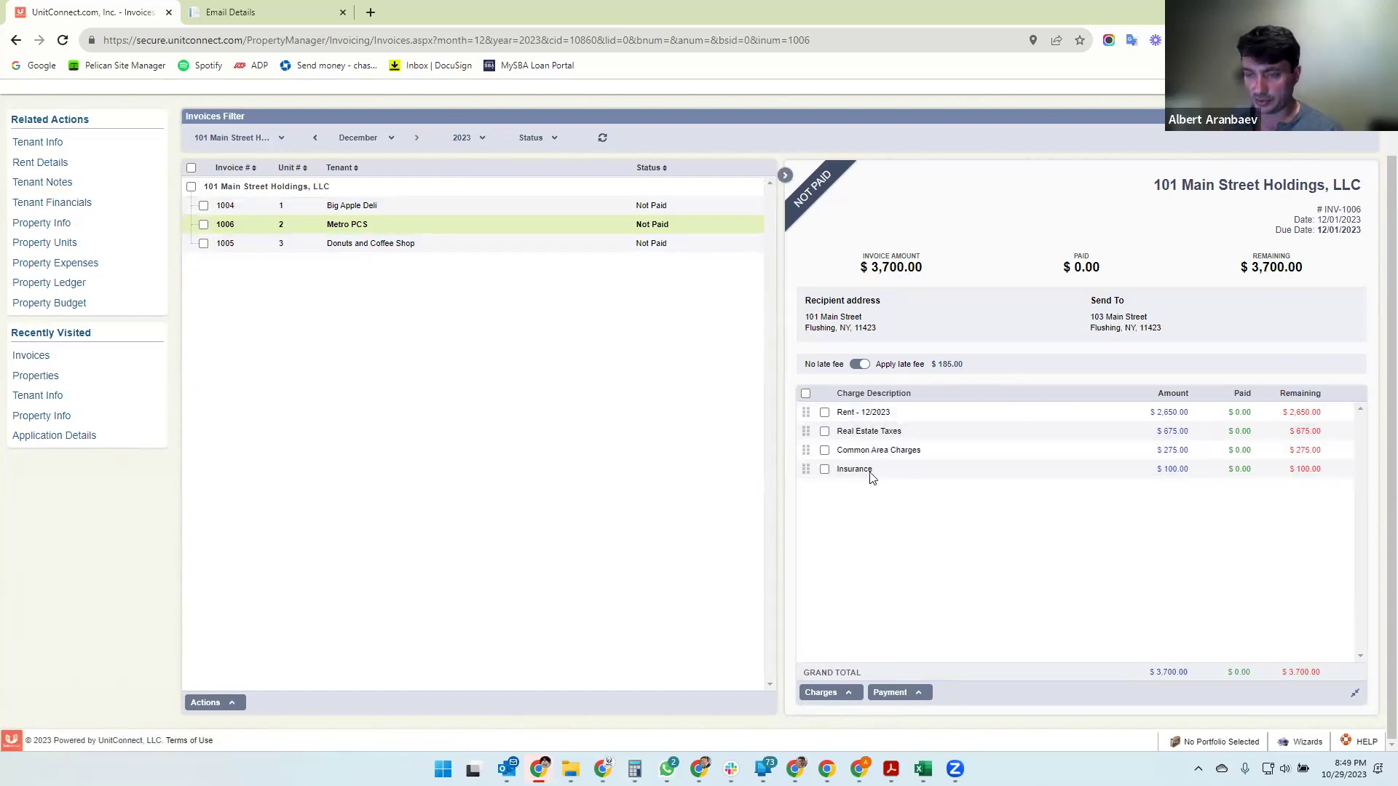
click(351, 245)
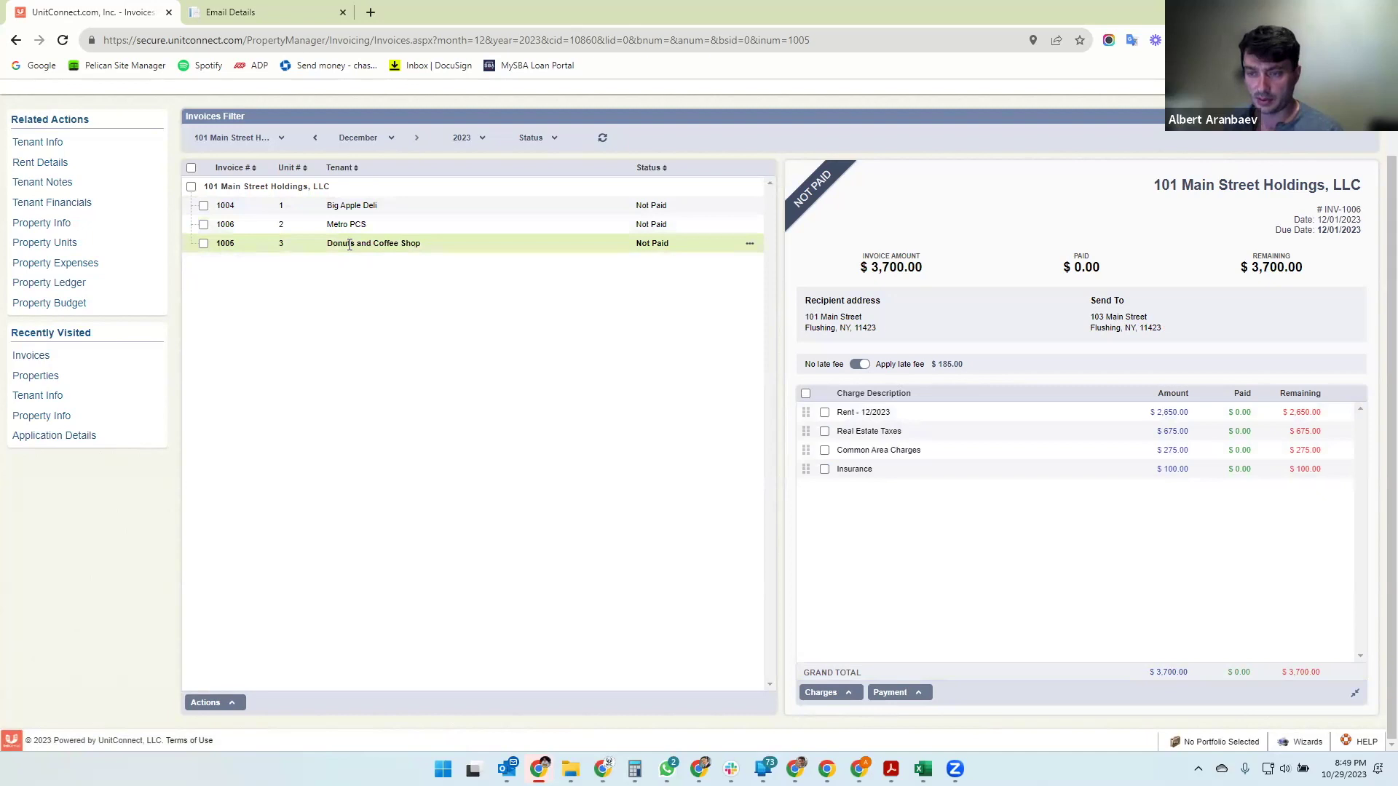
click(400, 225)
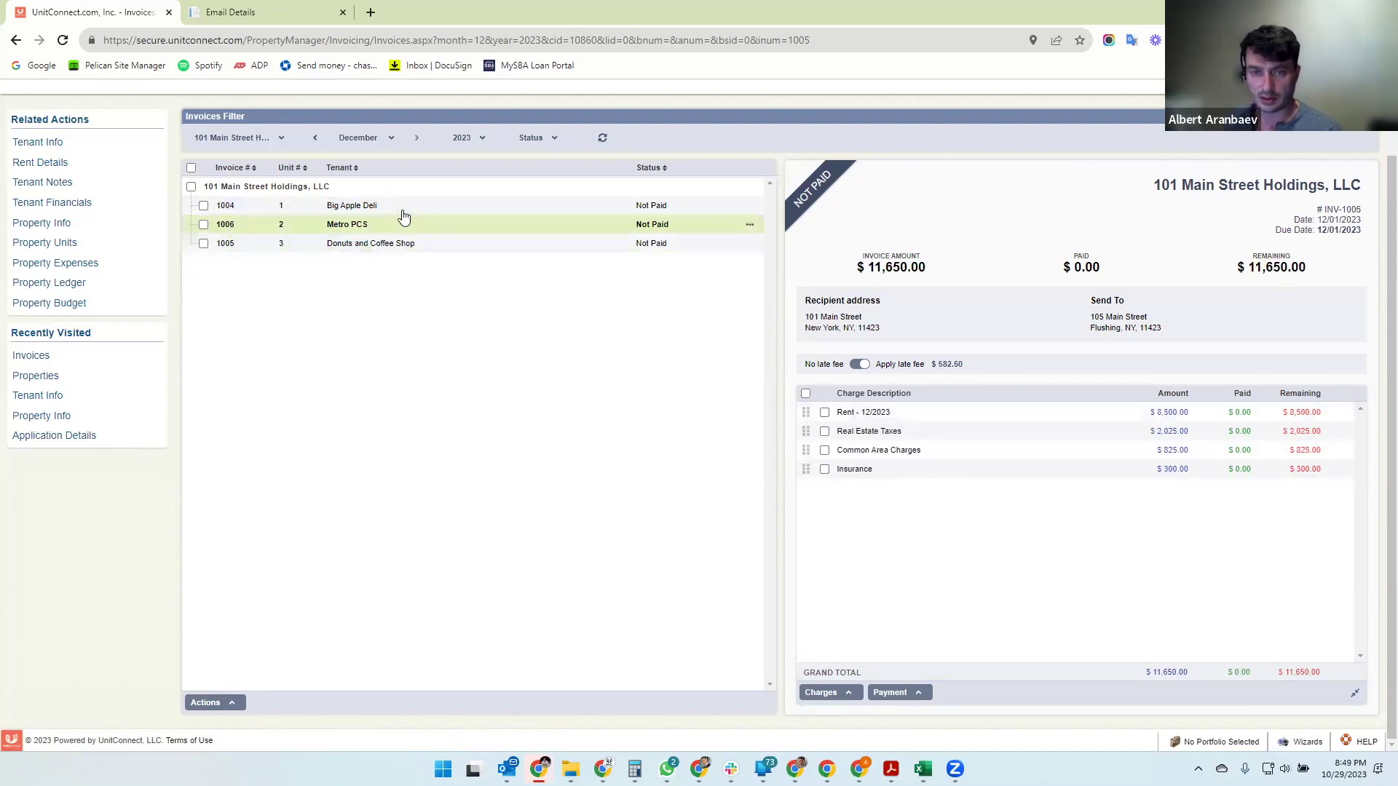
click(399, 207)
scroll(449, 380, up, 1)
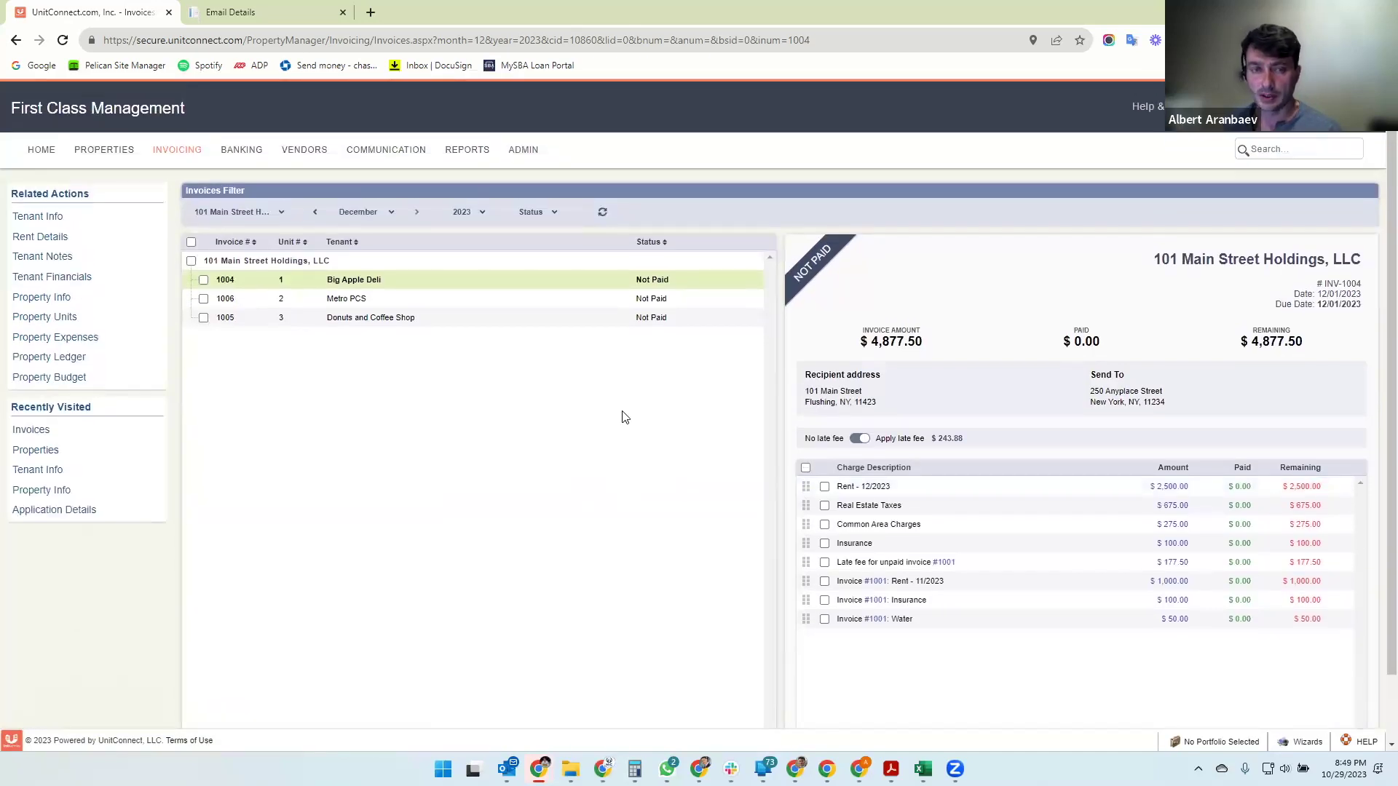
- Review the home dashboard's $20,227.50 outstanding and $0.00 collected rent, then go to Properties
click(39, 149)
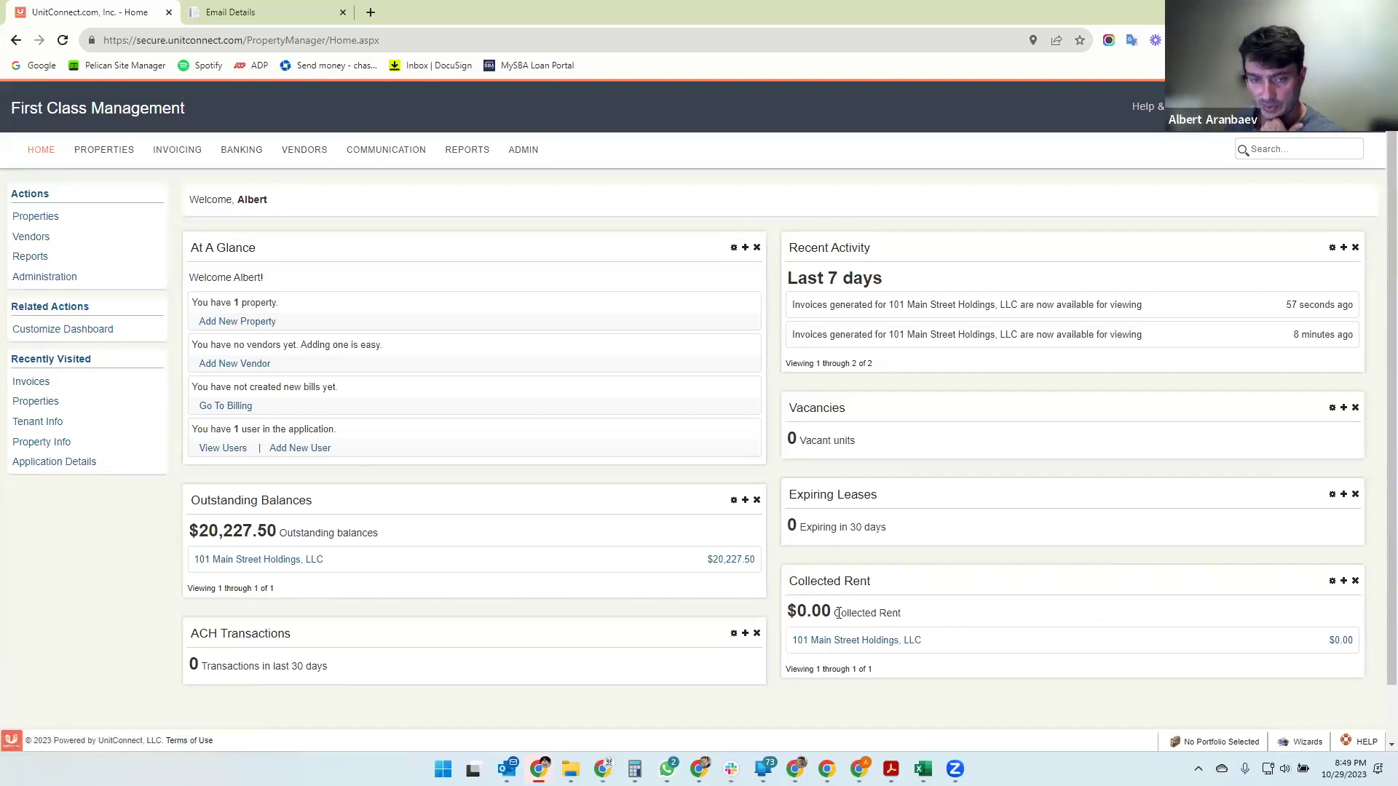
click(86, 154)
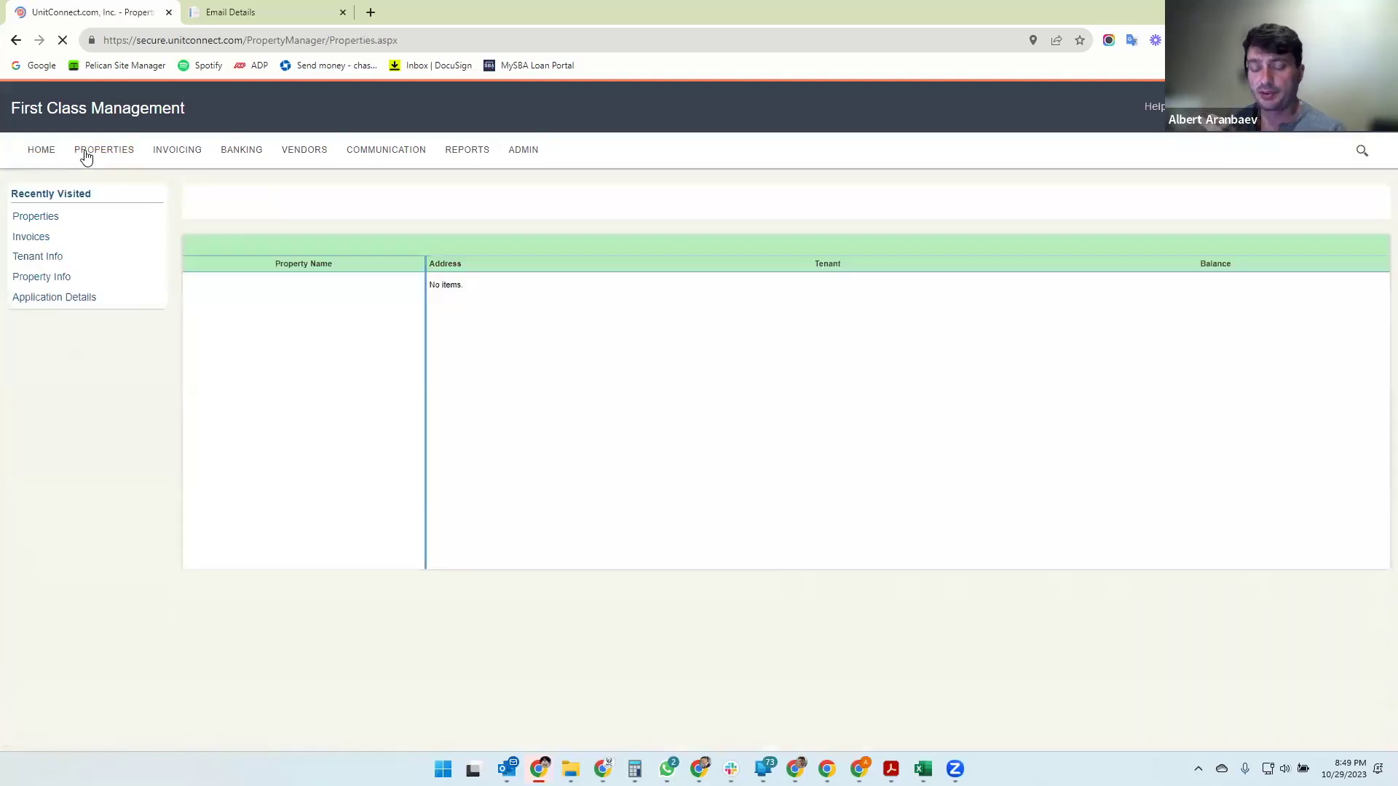